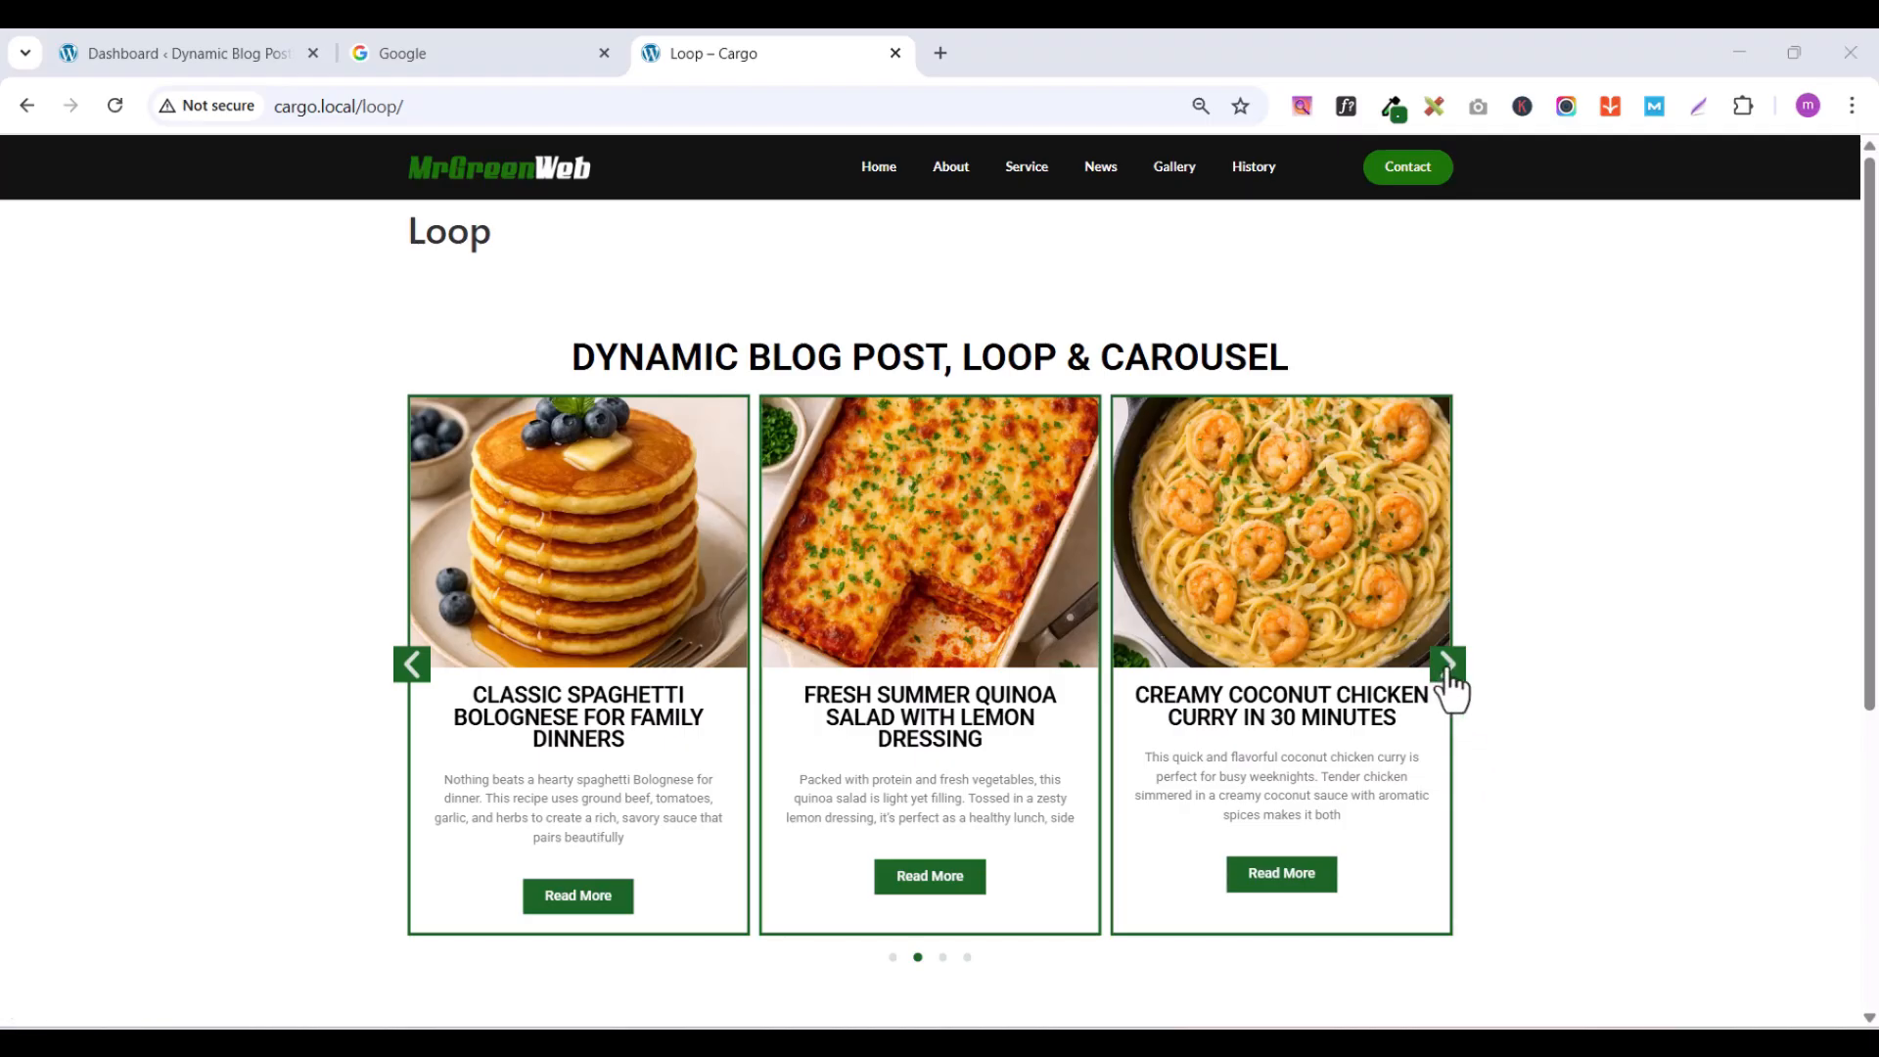
# - Test the recipe carousel on the Loop demo page, moving forwards and backwards and jumping between individual slides
pyautogui.click(1449, 673)
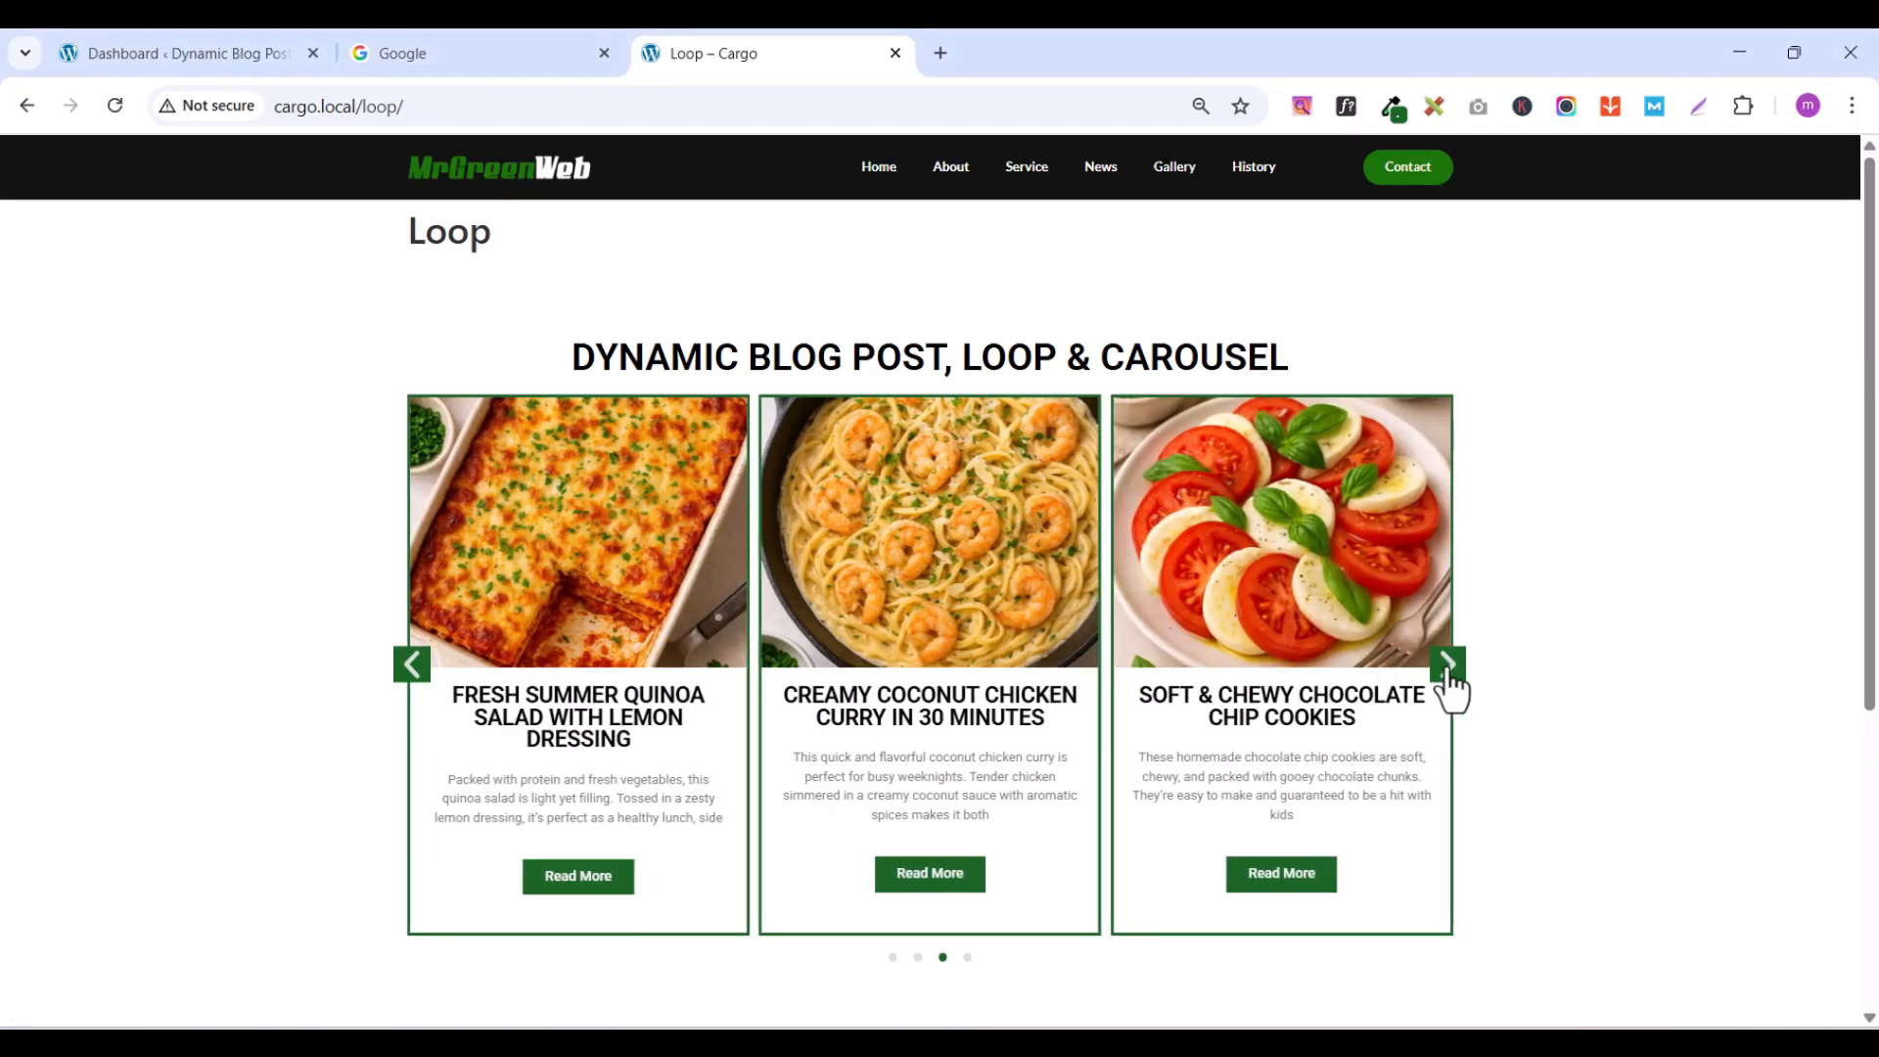
pyautogui.click(1448, 674)
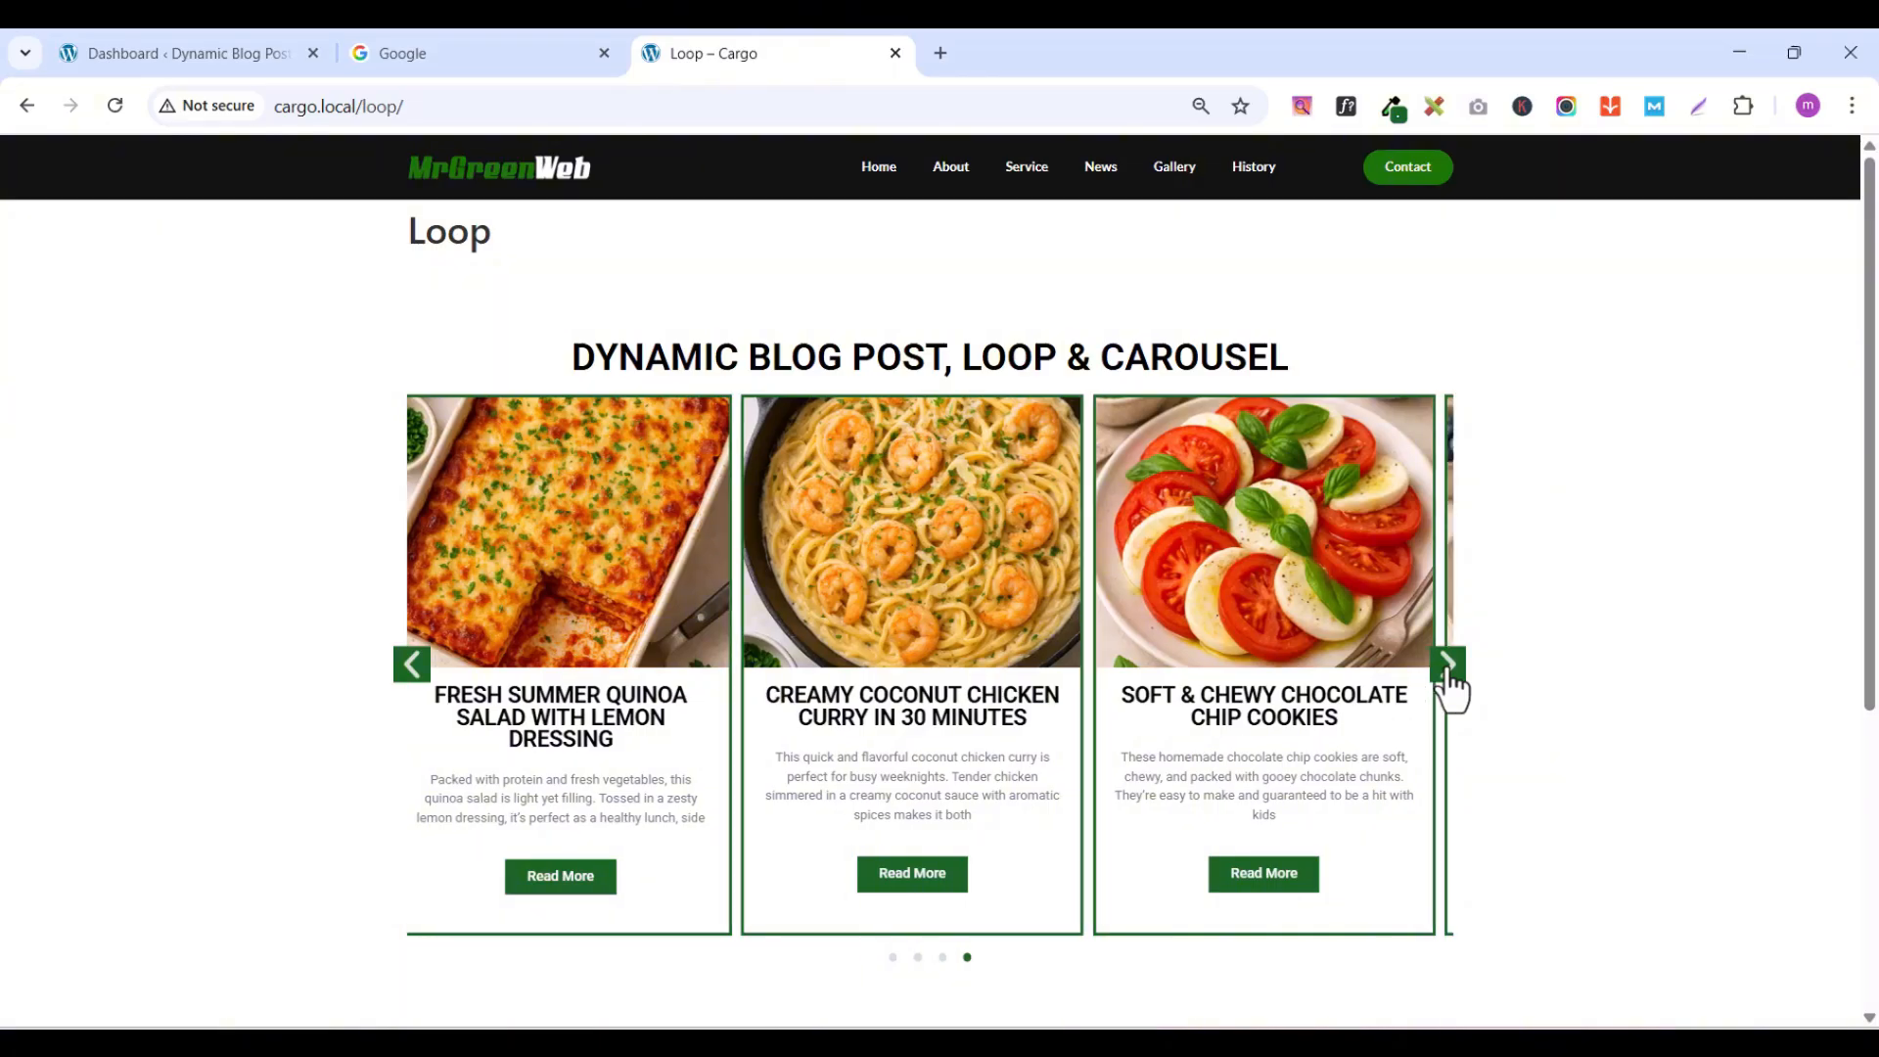
pyautogui.click(418, 668)
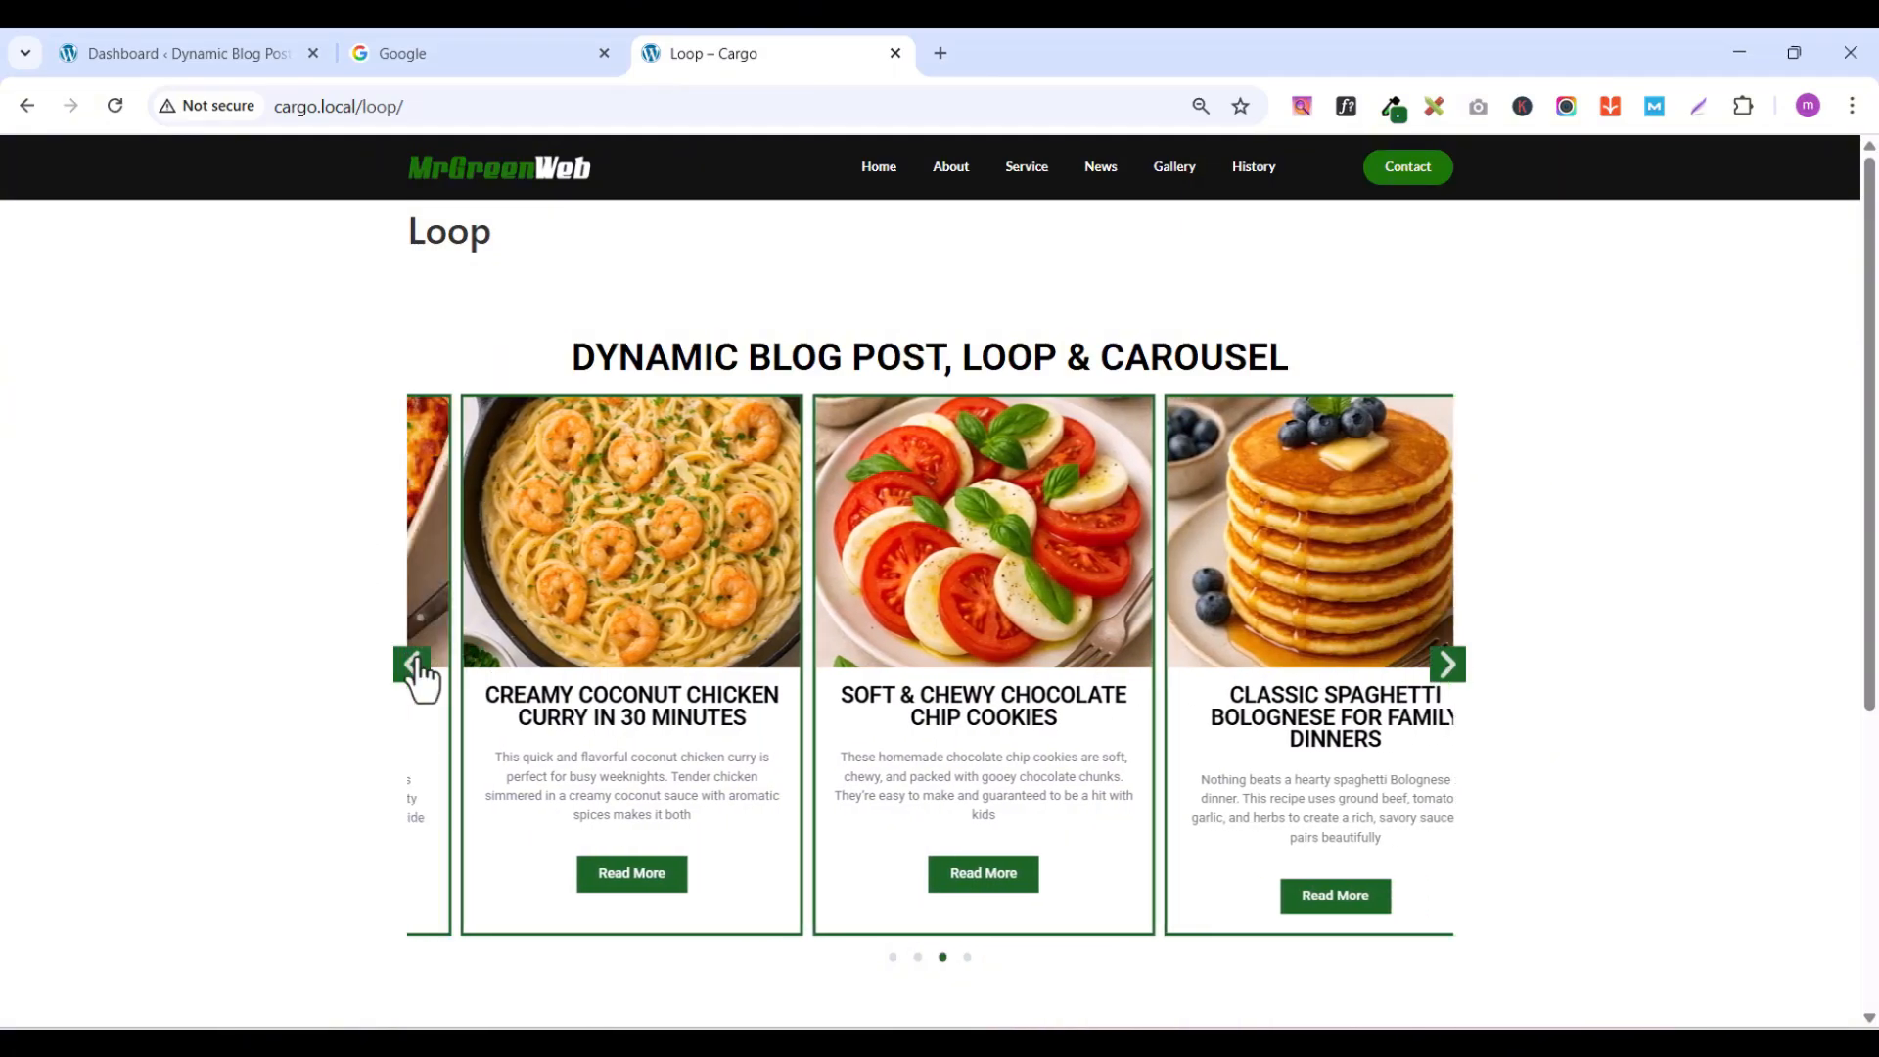
pyautogui.click(418, 668)
pyautogui.click(418, 667)
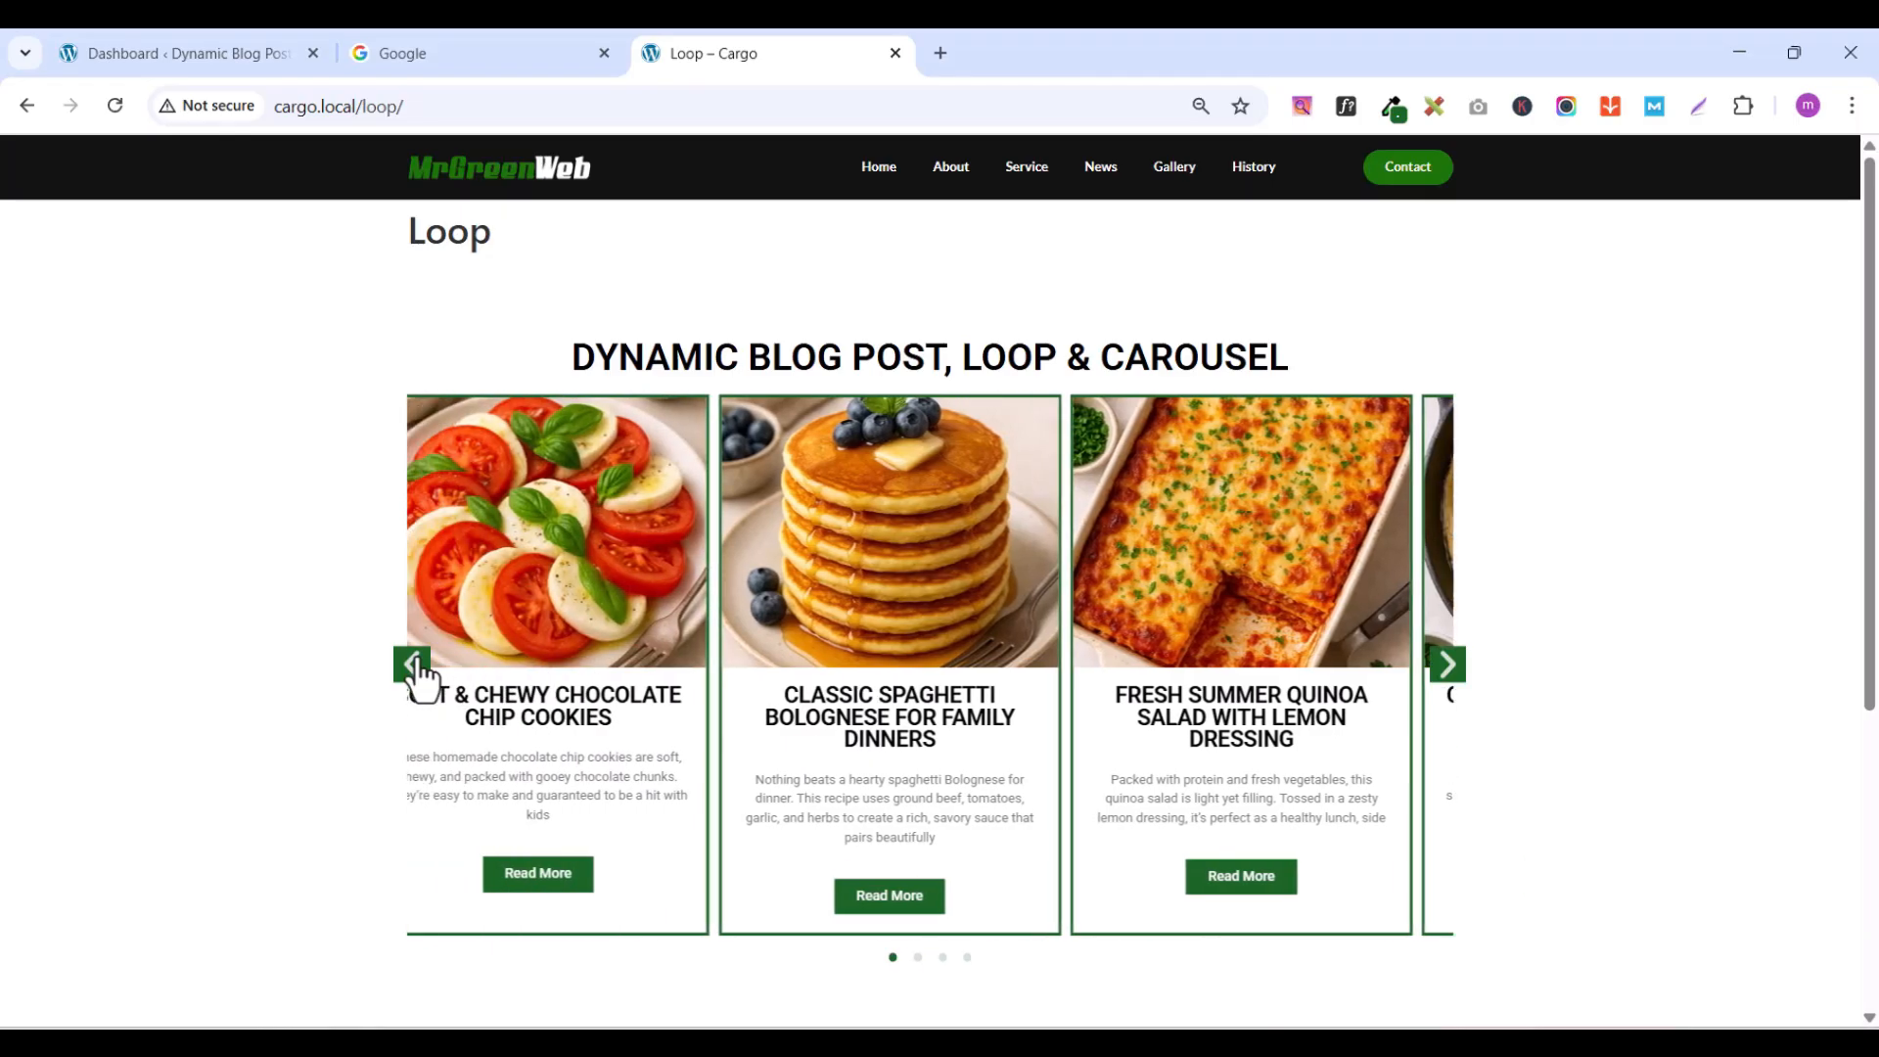
pyautogui.click(418, 668)
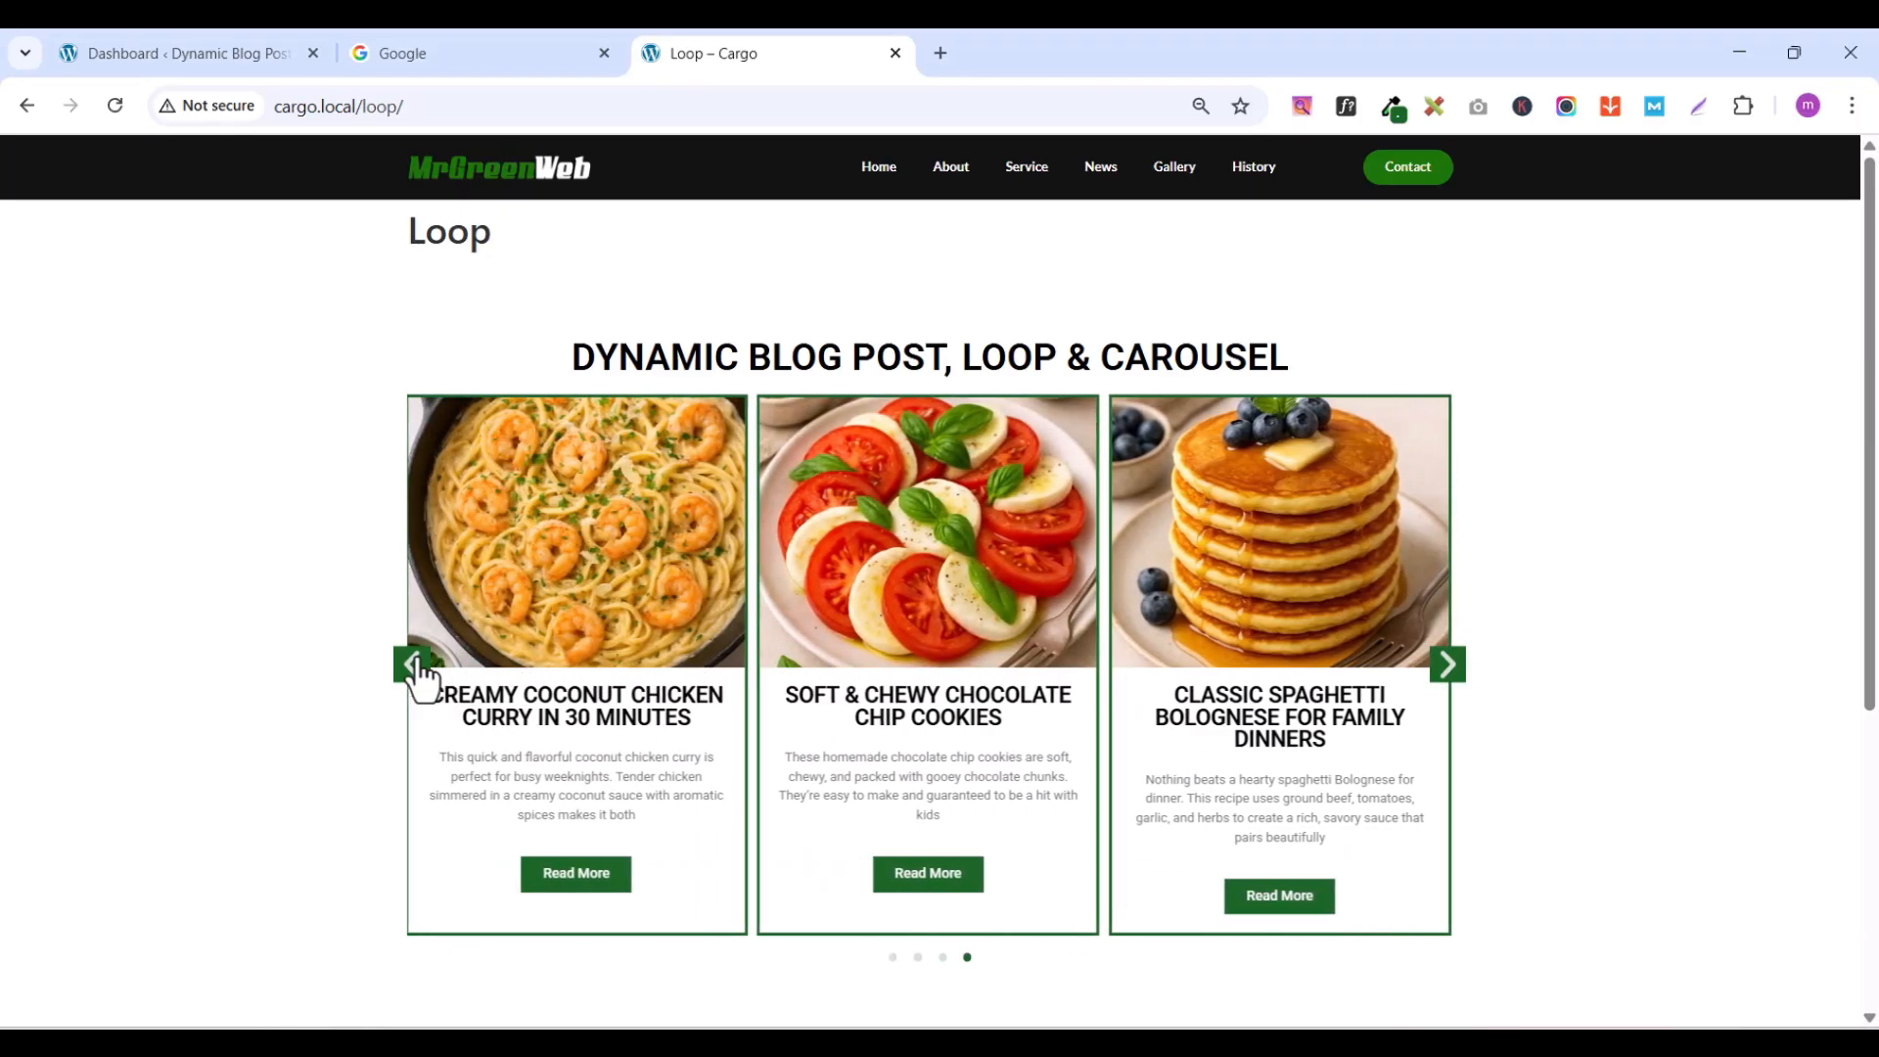
pyautogui.click(917, 957)
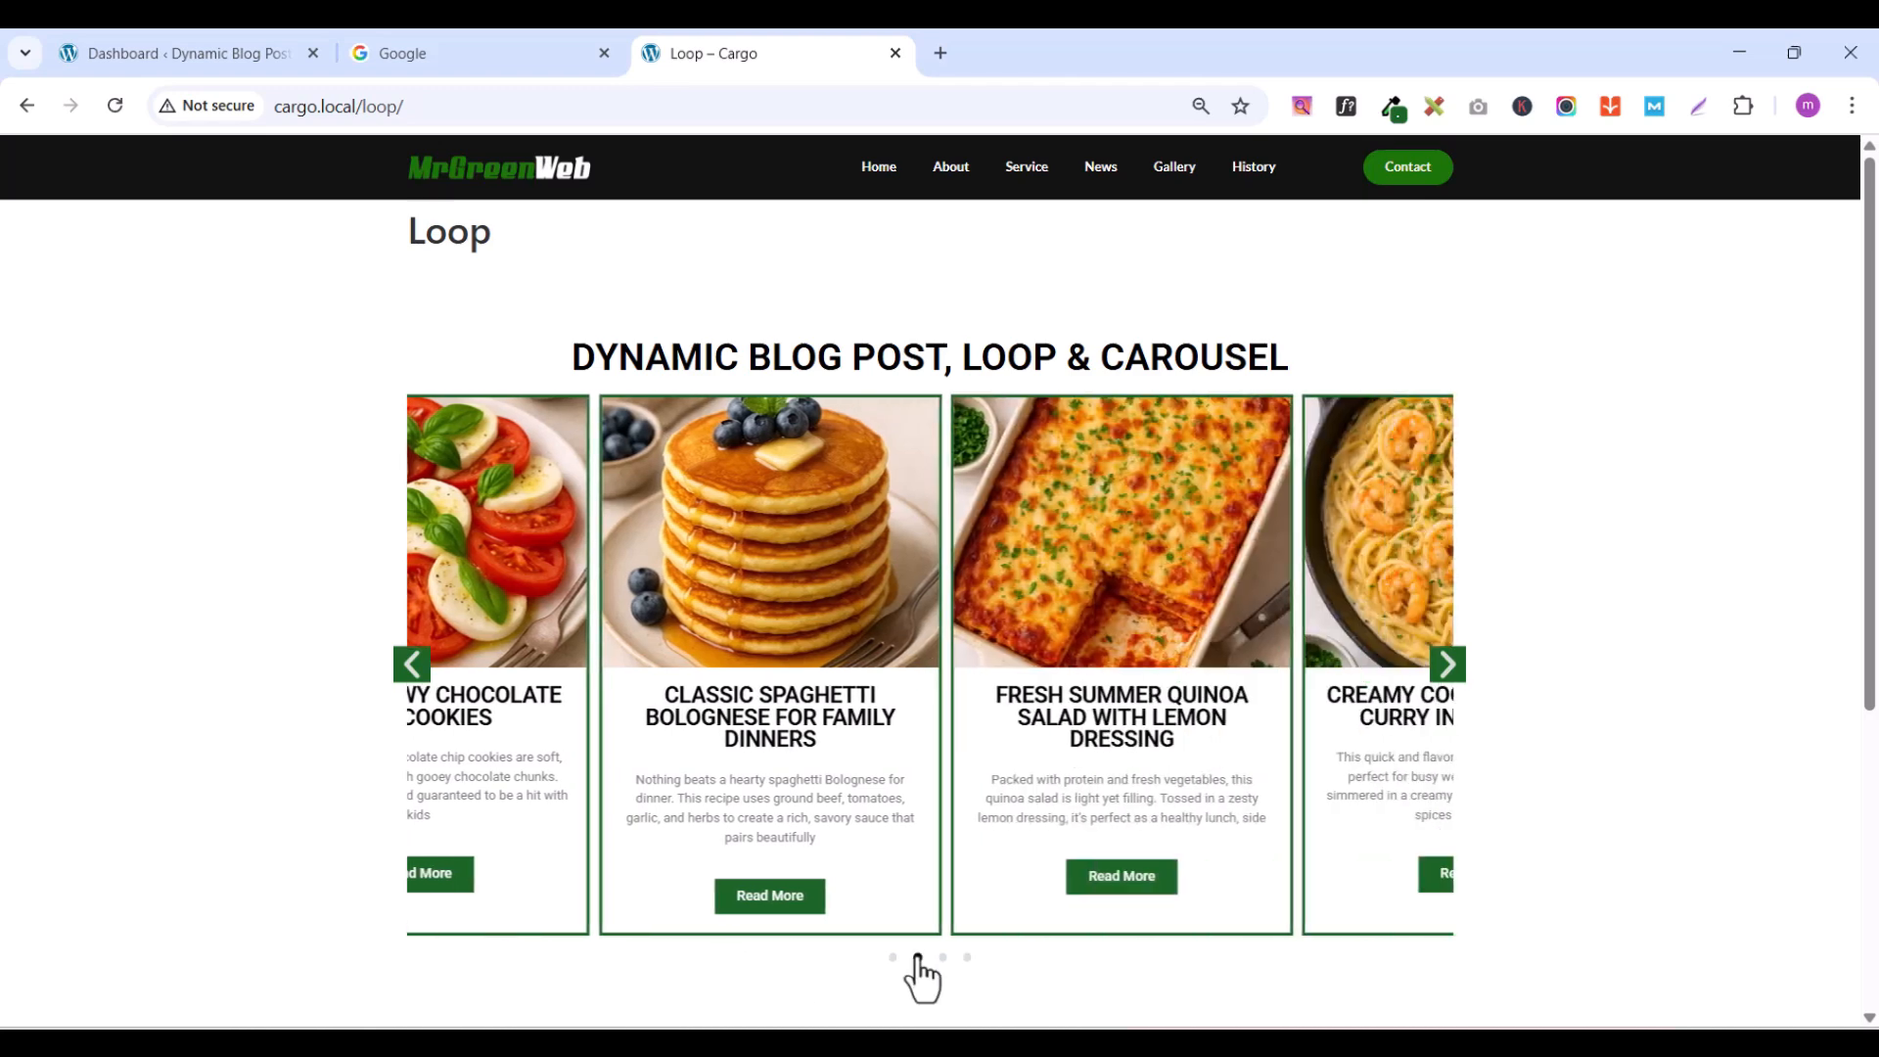
pyautogui.click(943, 957)
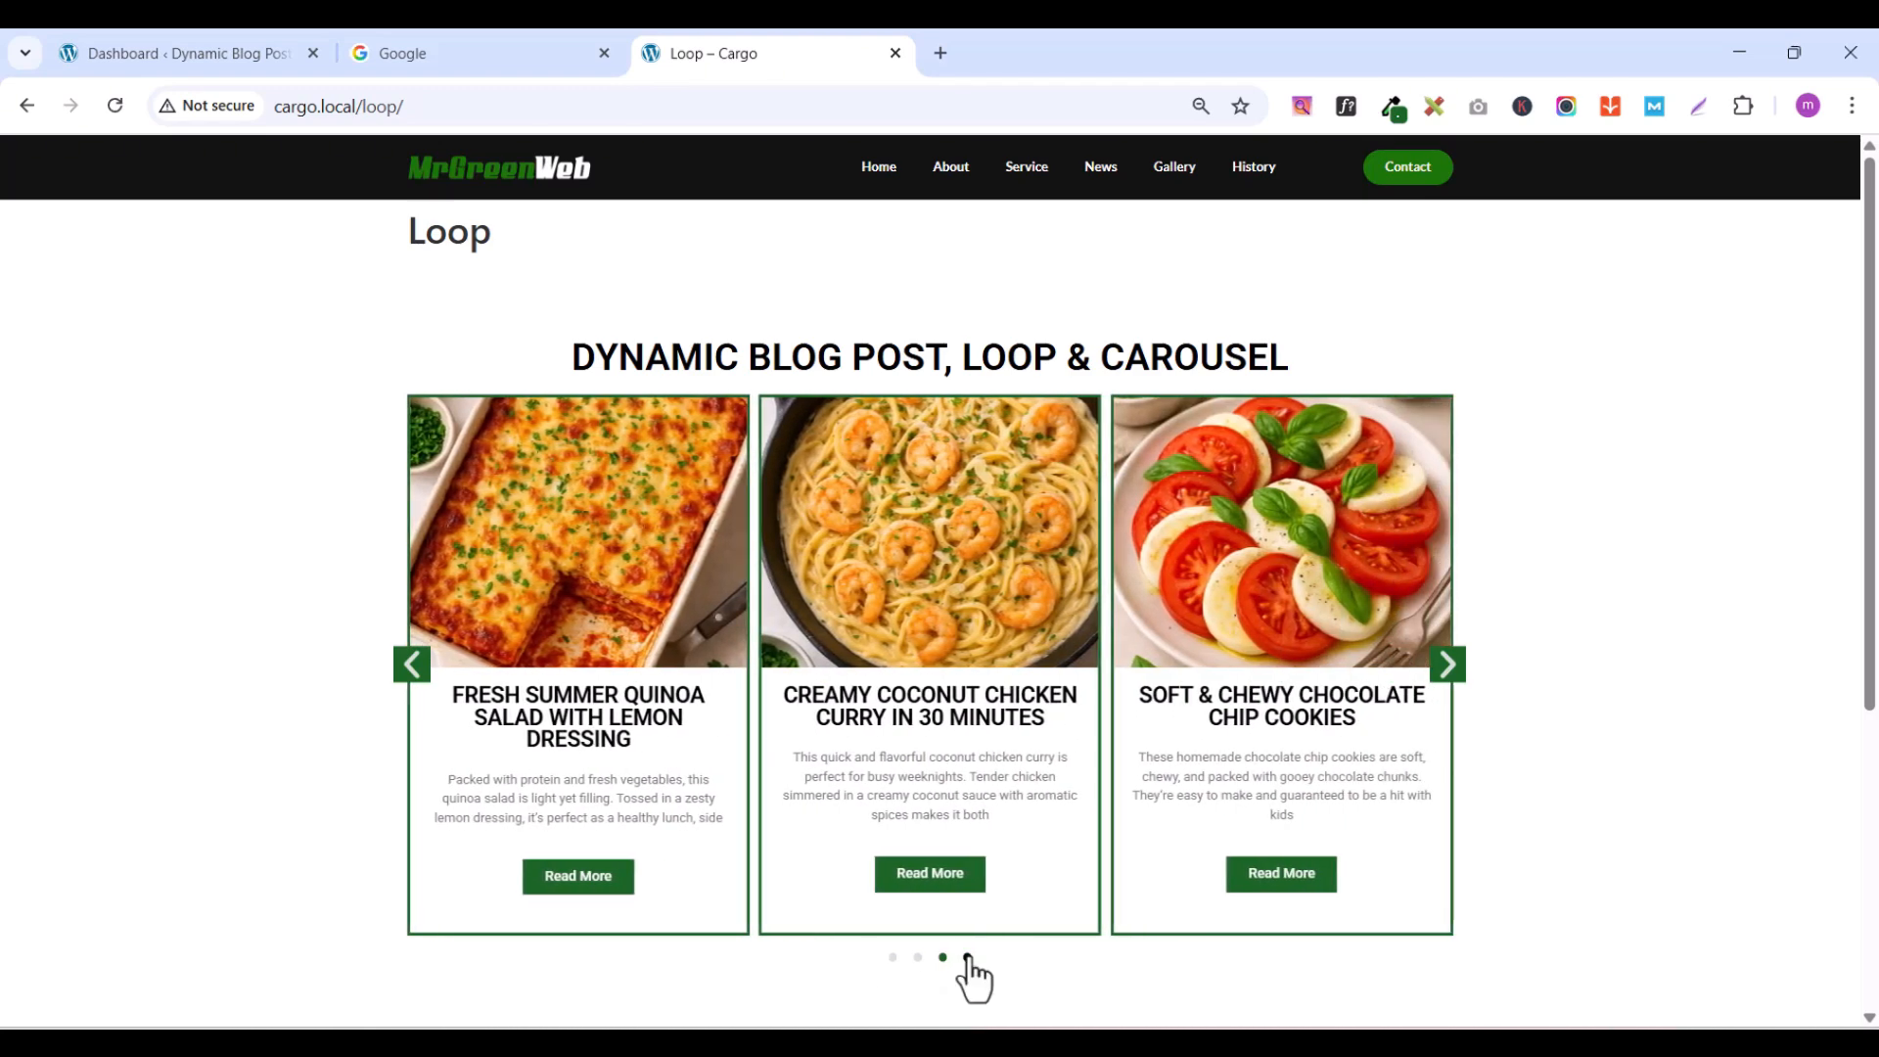
pyautogui.click(967, 957)
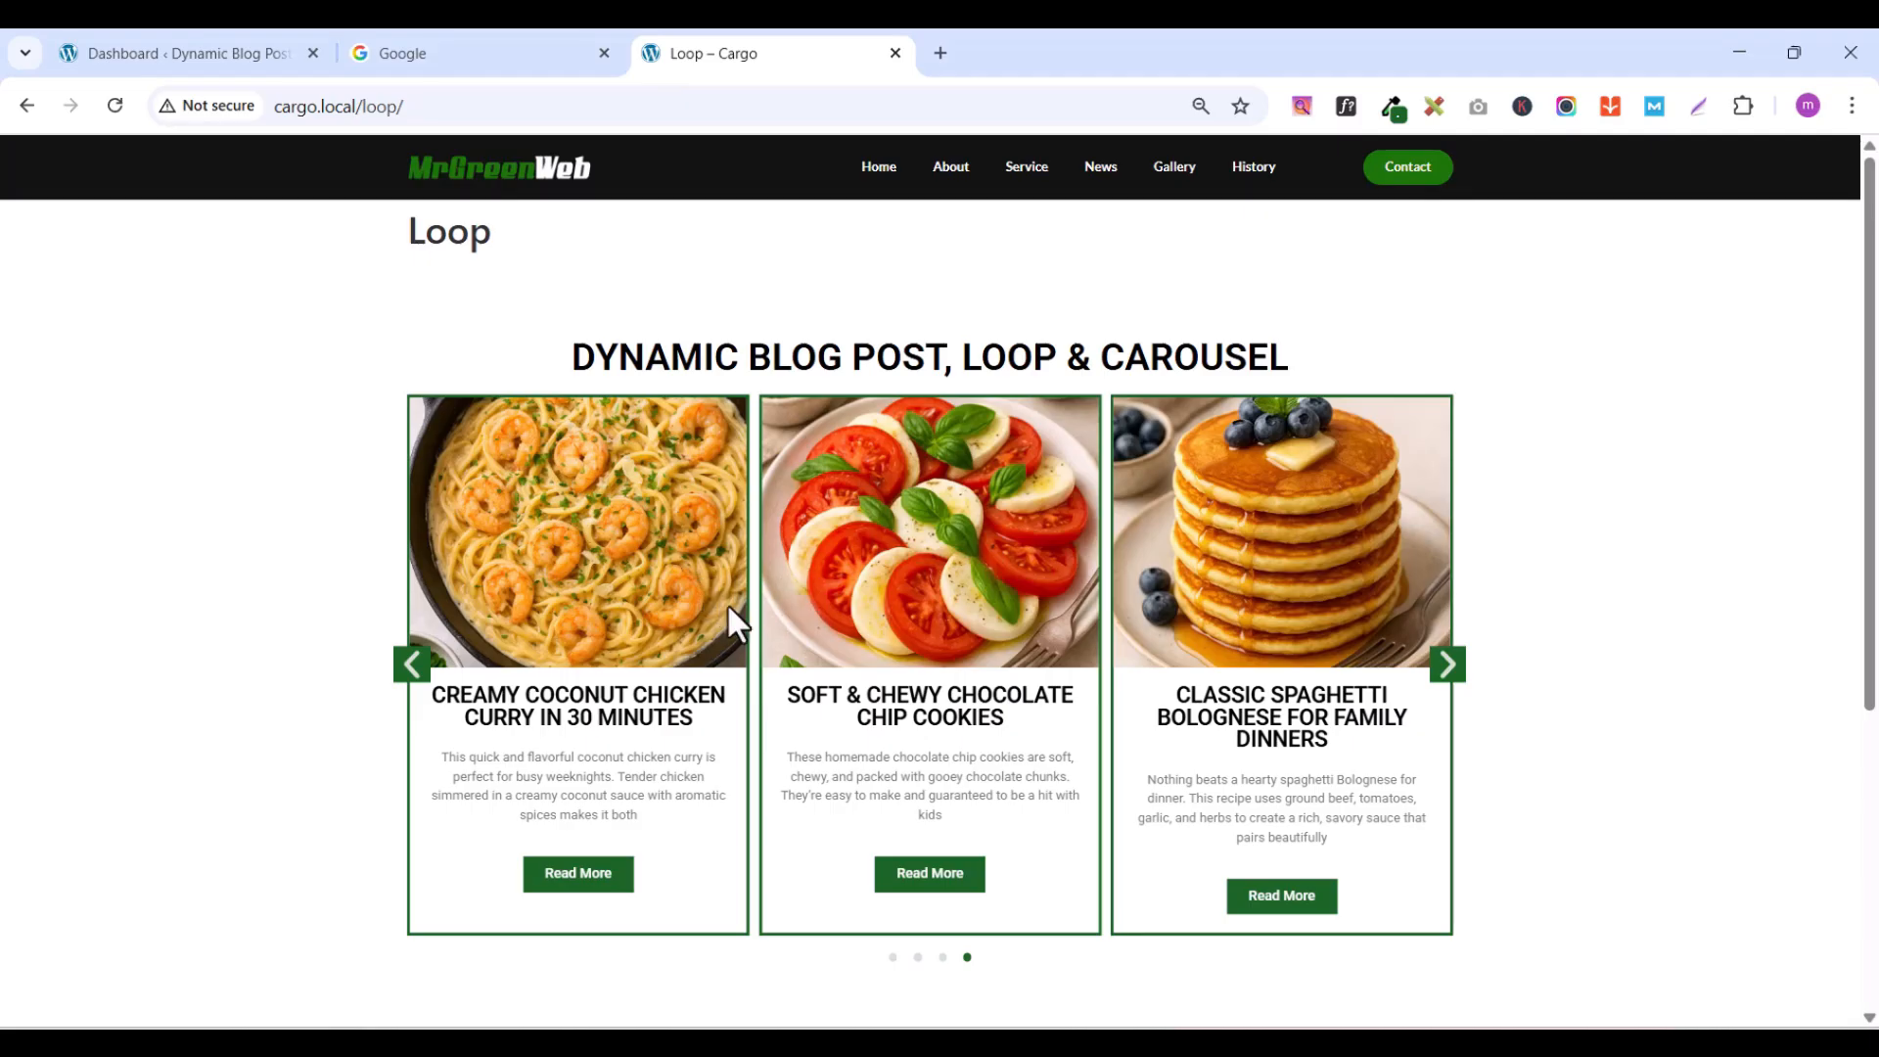
# - Swipe the recipe carousel repeatedly to test how its cards respond to manual sliding
pyautogui.moveTo(631, 590); pyautogui.dragTo(1089, 591)
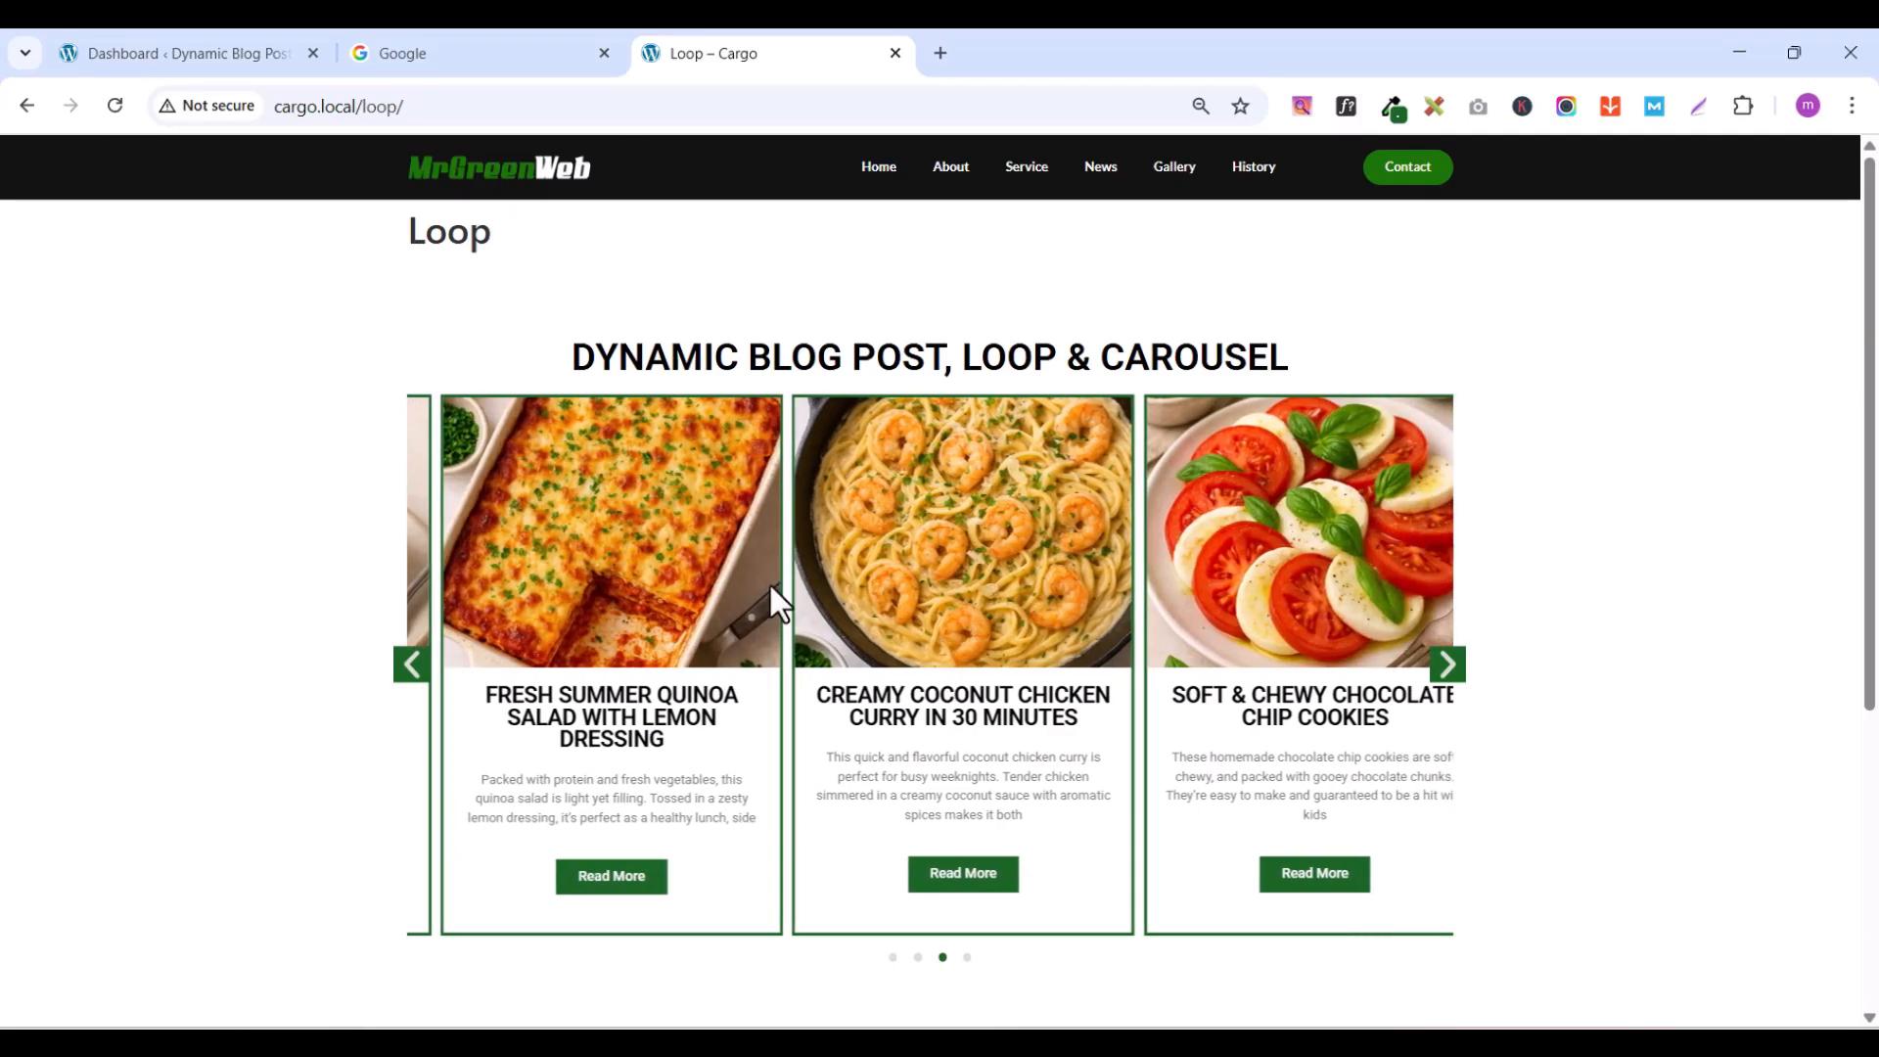
pyautogui.moveTo(643, 585); pyautogui.dragTo(1102, 583)
pyautogui.moveTo(627, 585); pyautogui.dragTo(1160, 579)
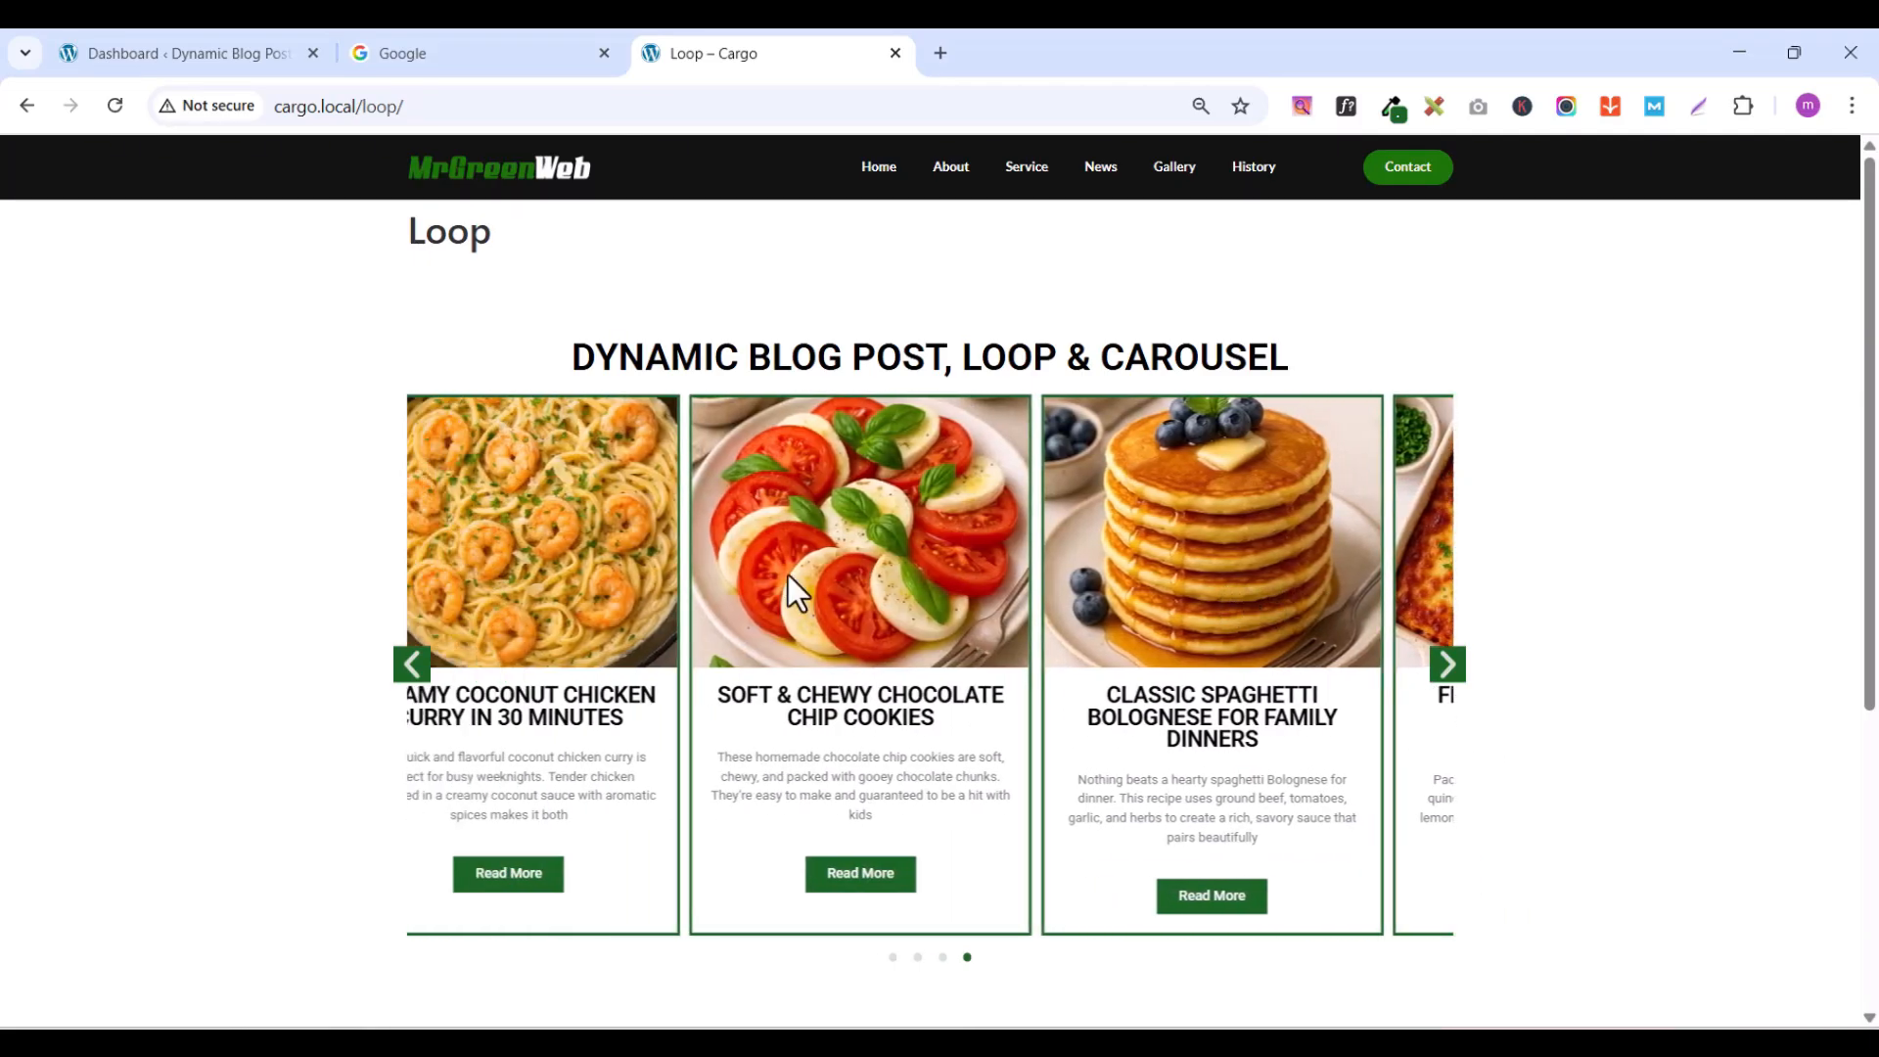
pyautogui.moveTo(562, 591); pyautogui.dragTo(1120, 593)
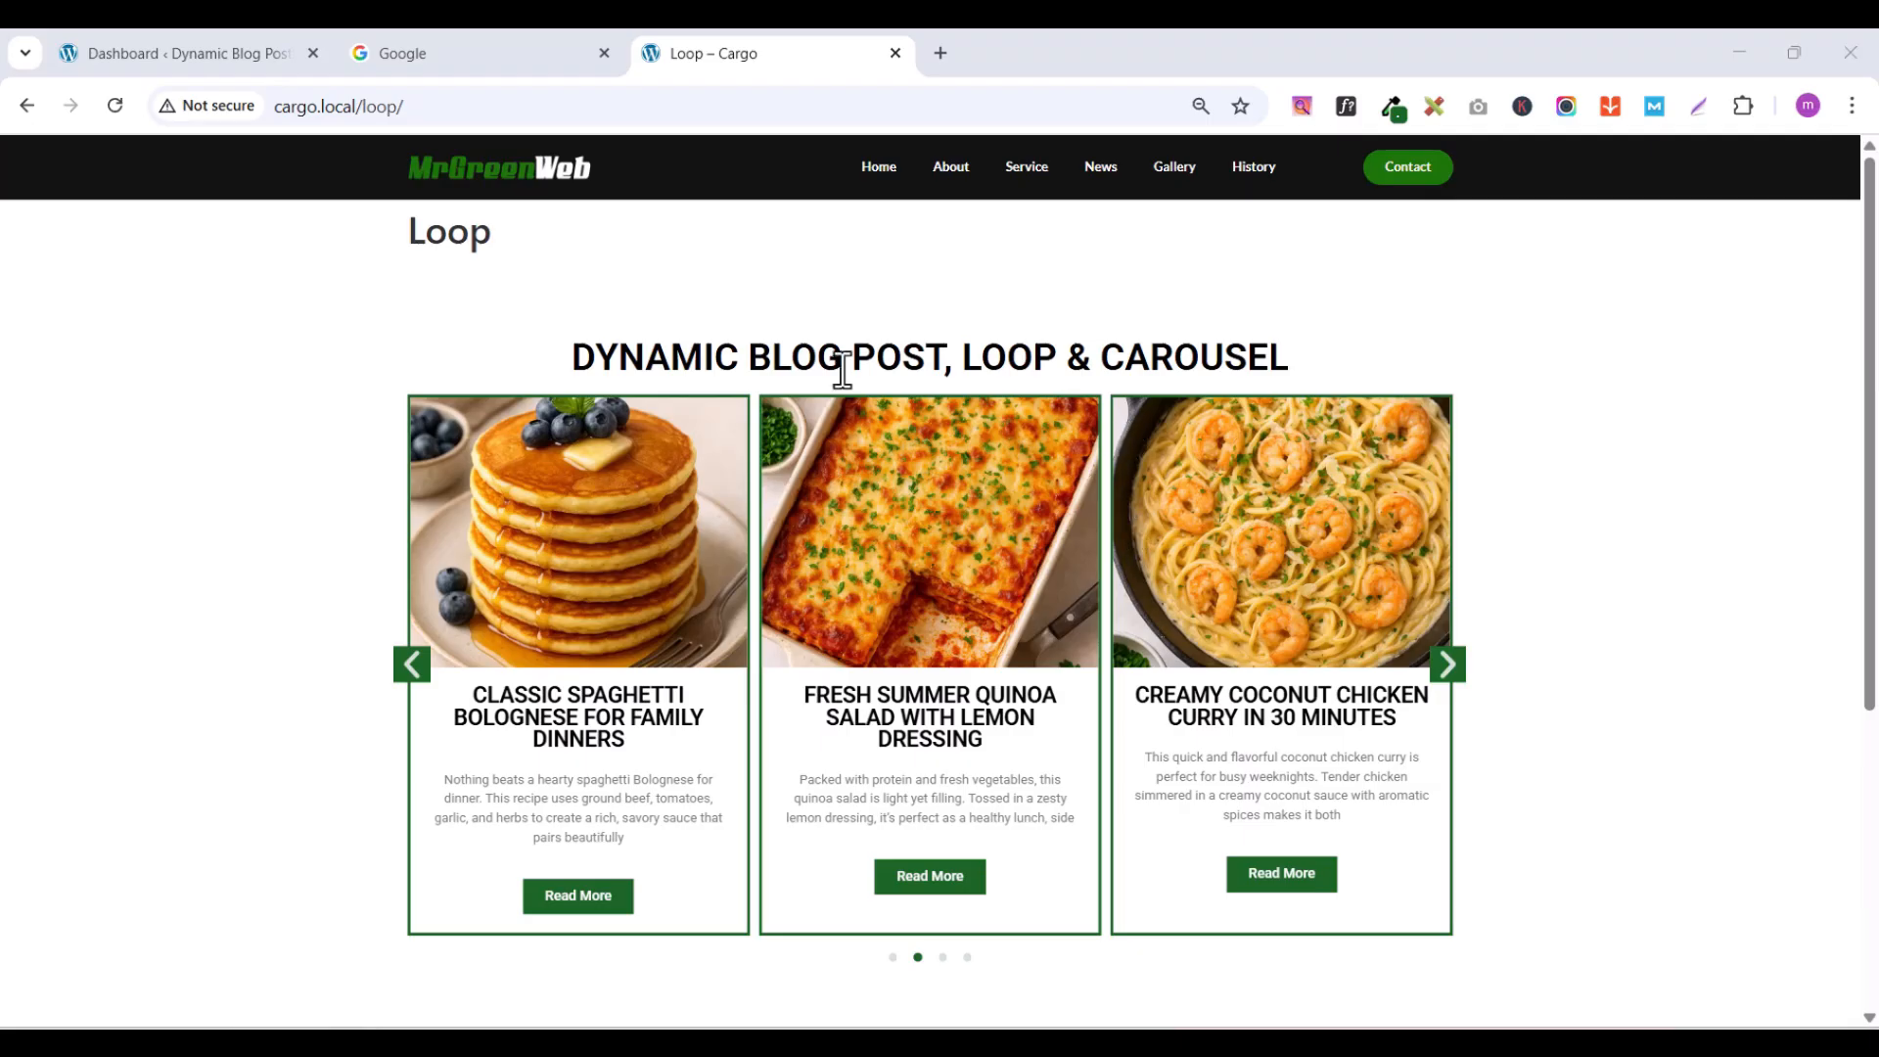
# - Switch to the Dynamic Blog Post WordPress admin and review the installed plugins, active theme and theme search
pyautogui.click(161, 54)
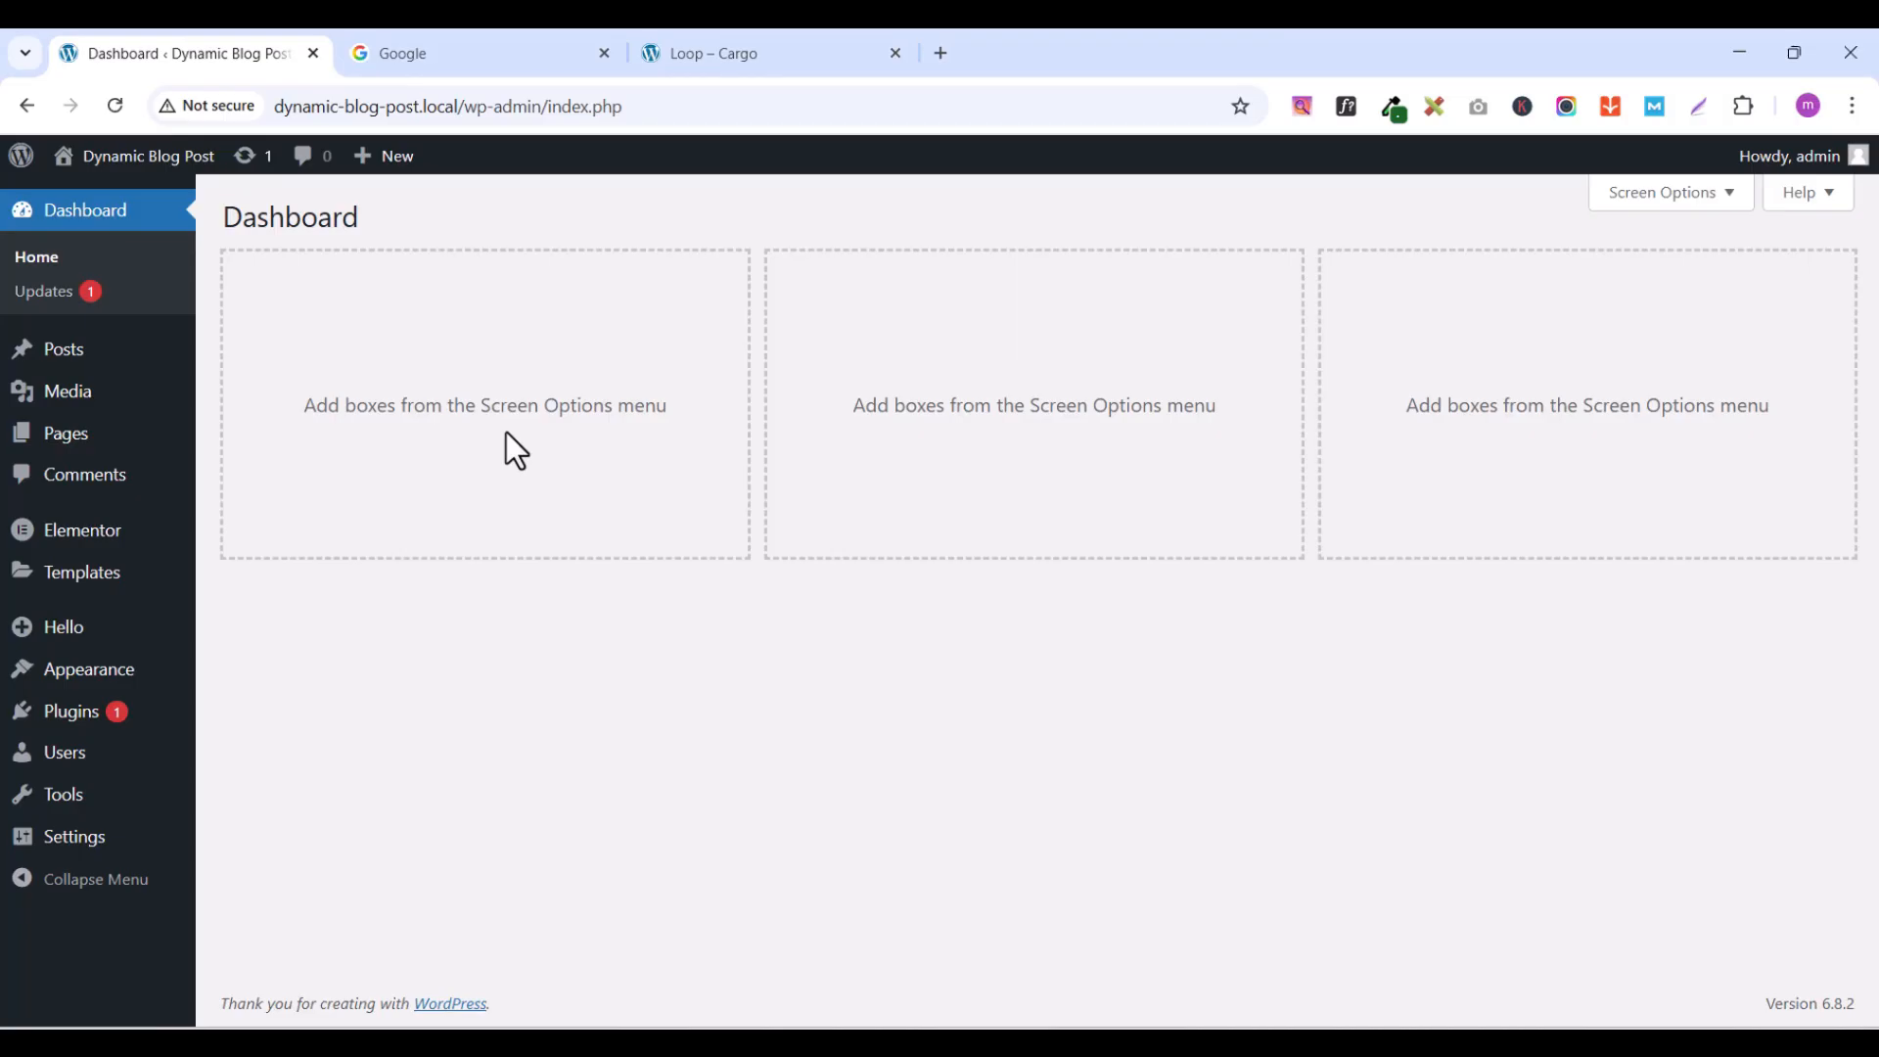
pyautogui.moveTo(60, 724)
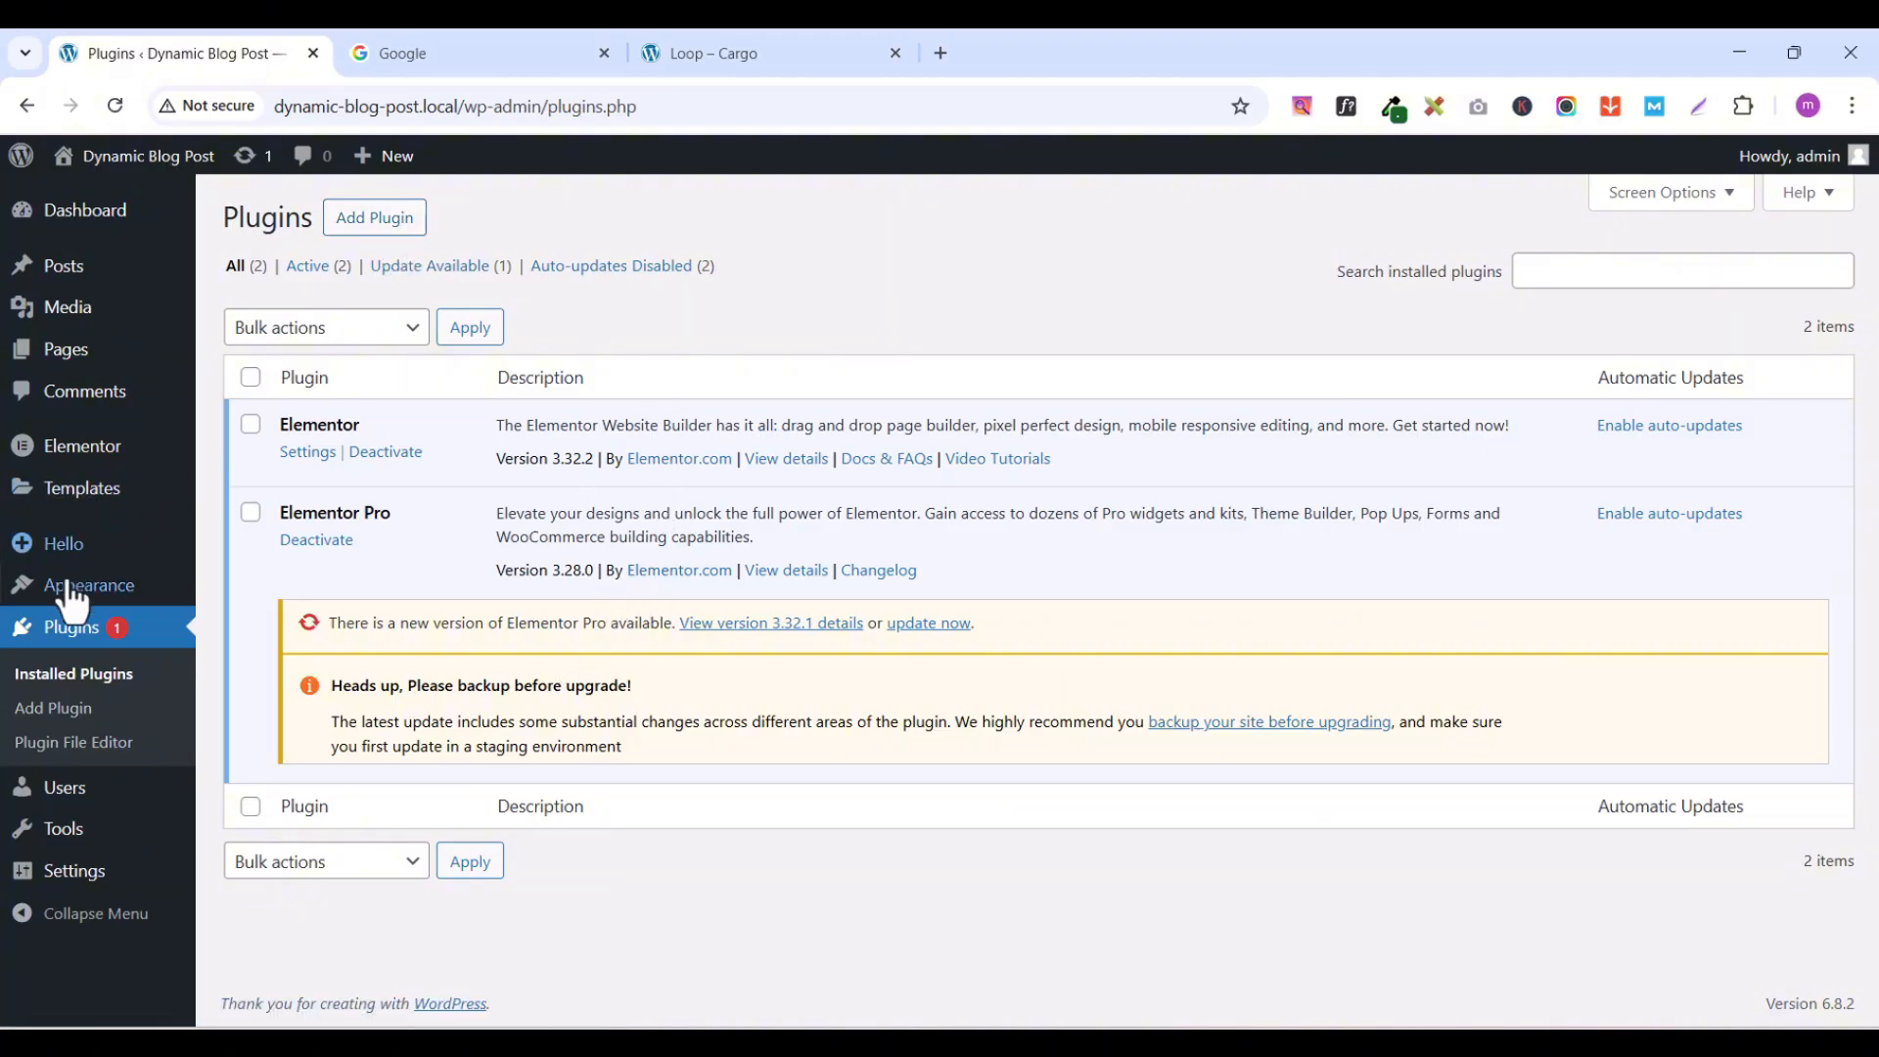
pyautogui.moveTo(88, 597)
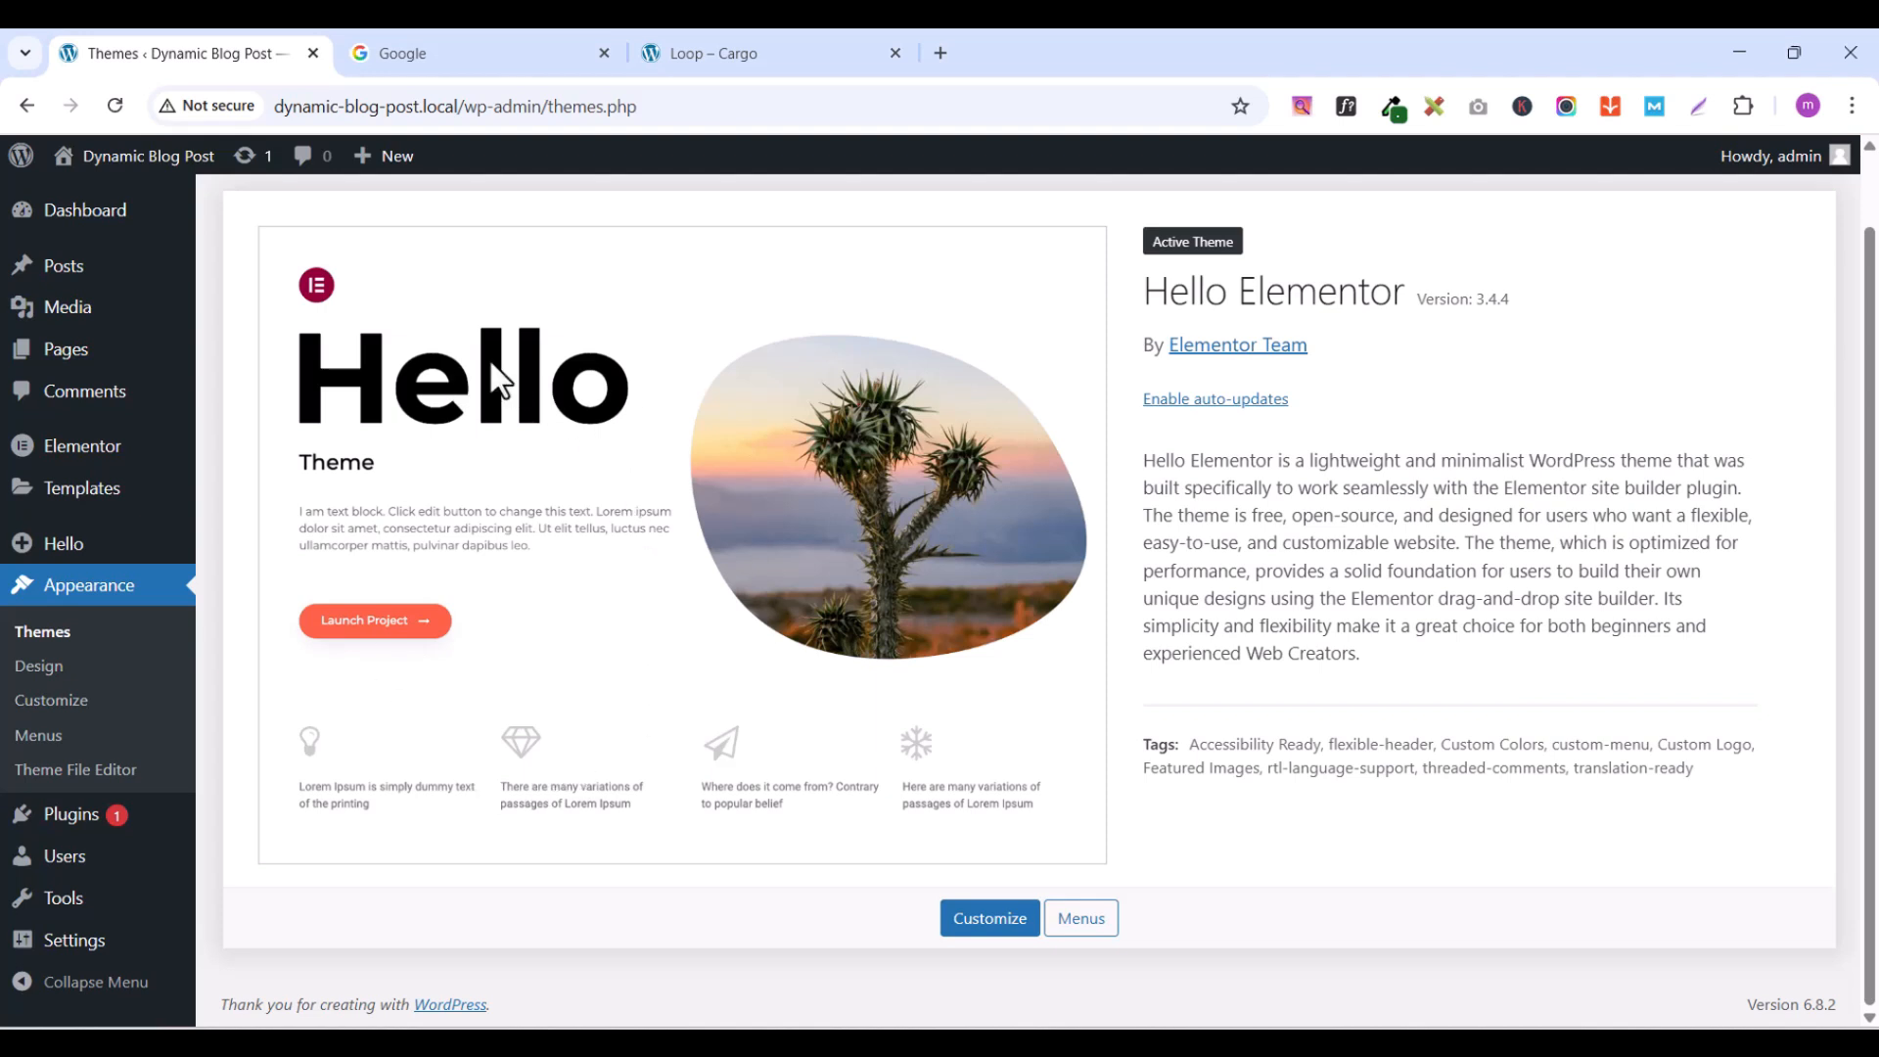
pyautogui.scroll(1, 562, 777)
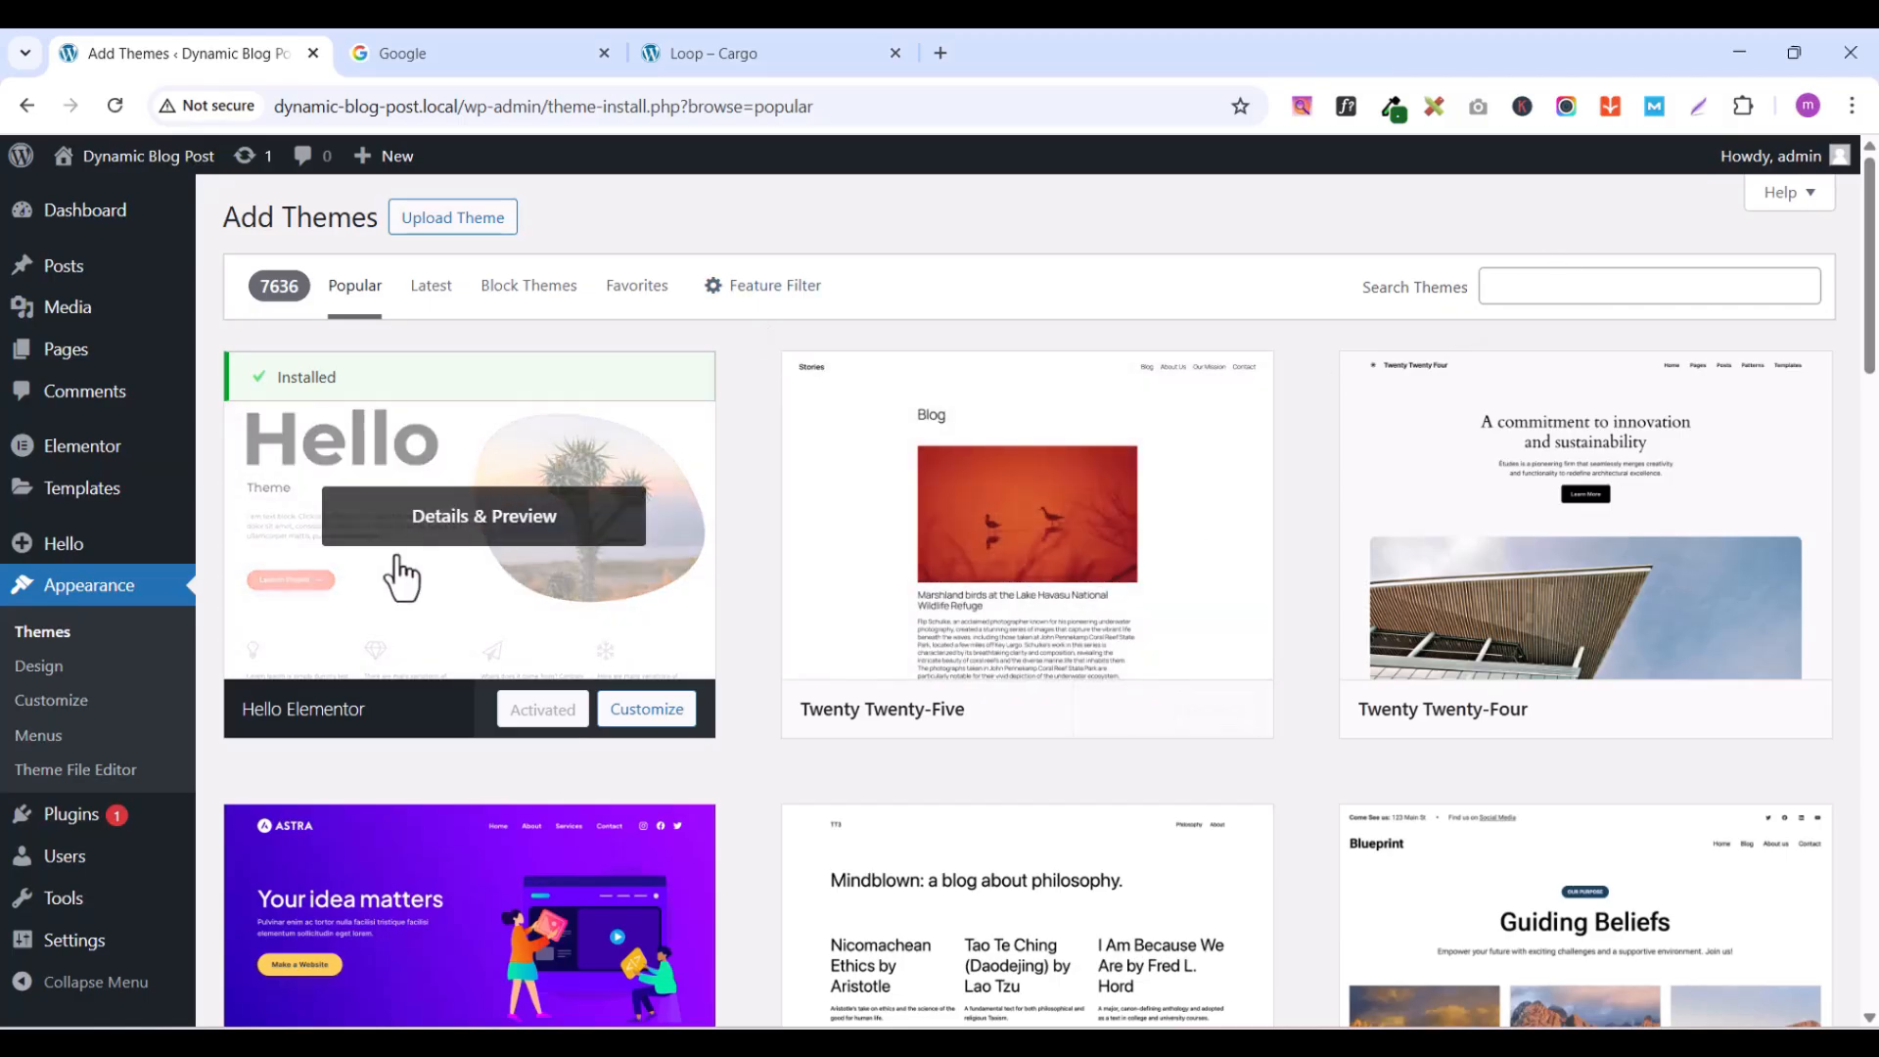
pyautogui.click(1519, 281)
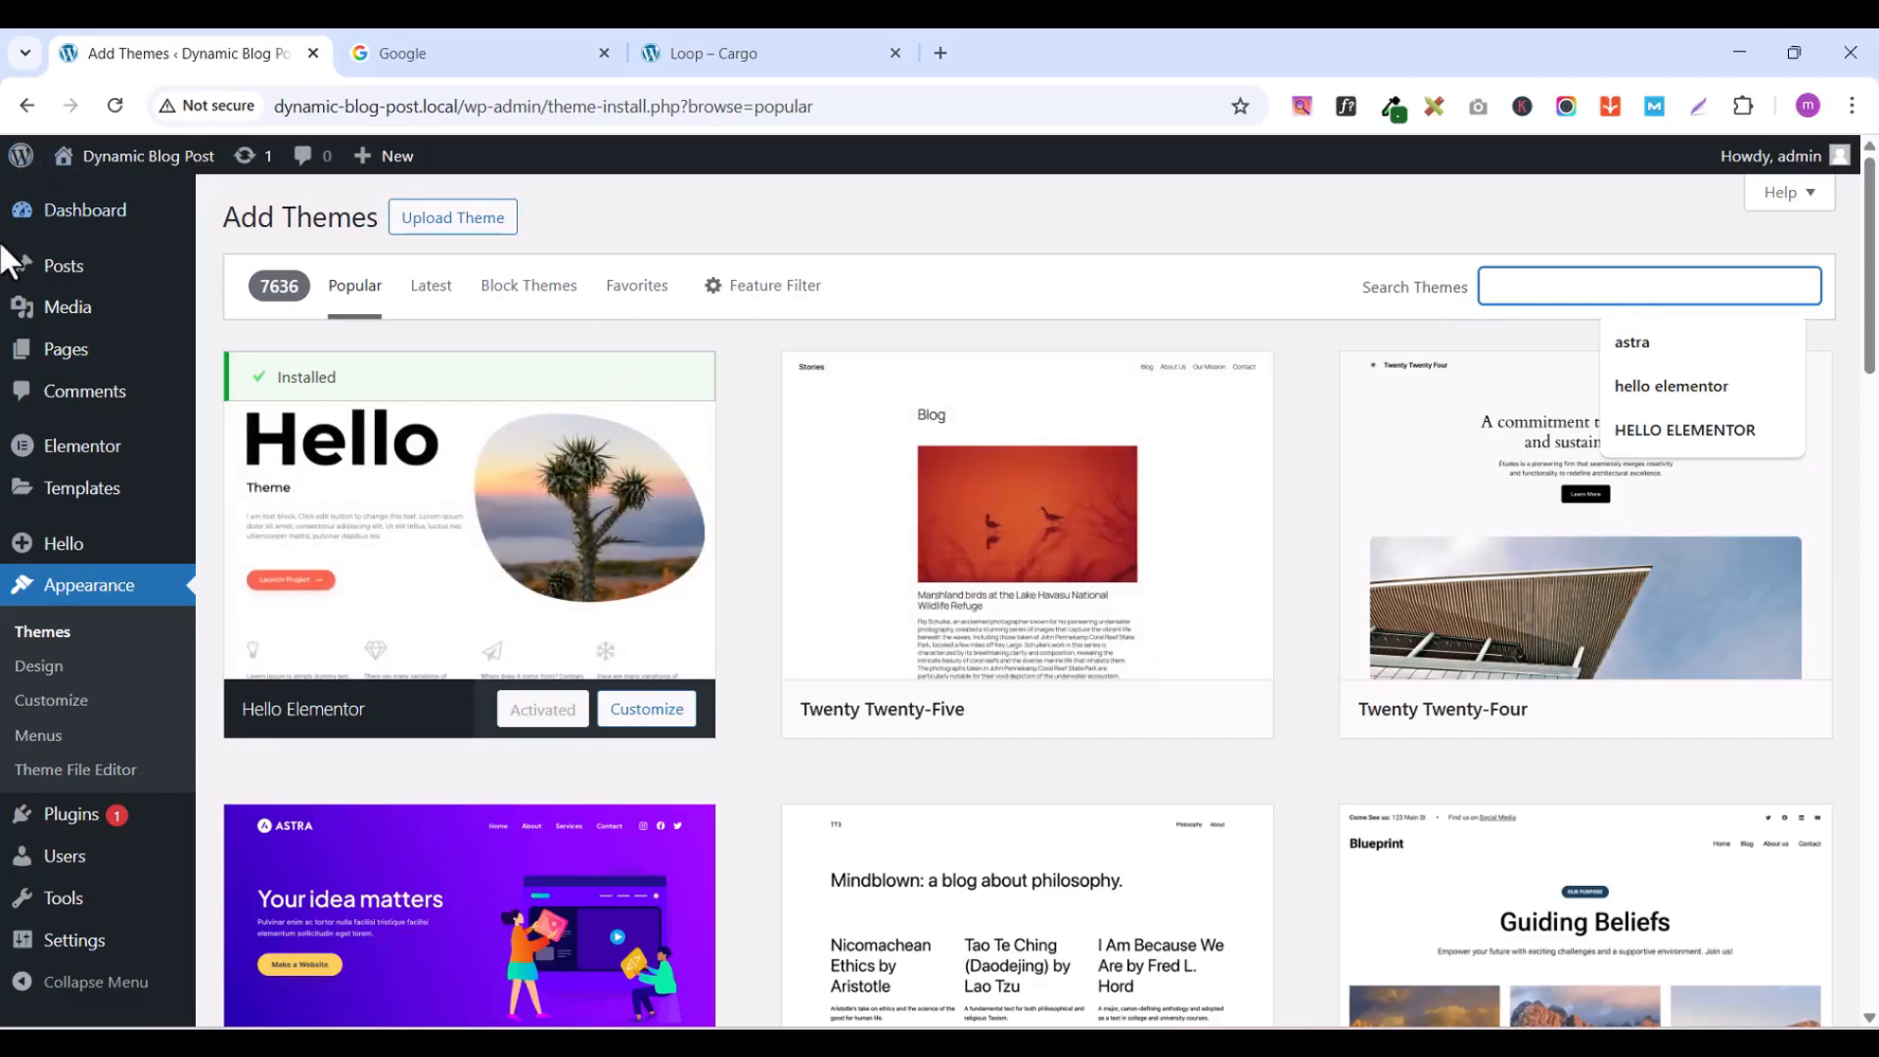
# - Review the existing posts, examine a blank new post's title, content and settings fields, and return to the posts list
pyautogui.click(69, 272)
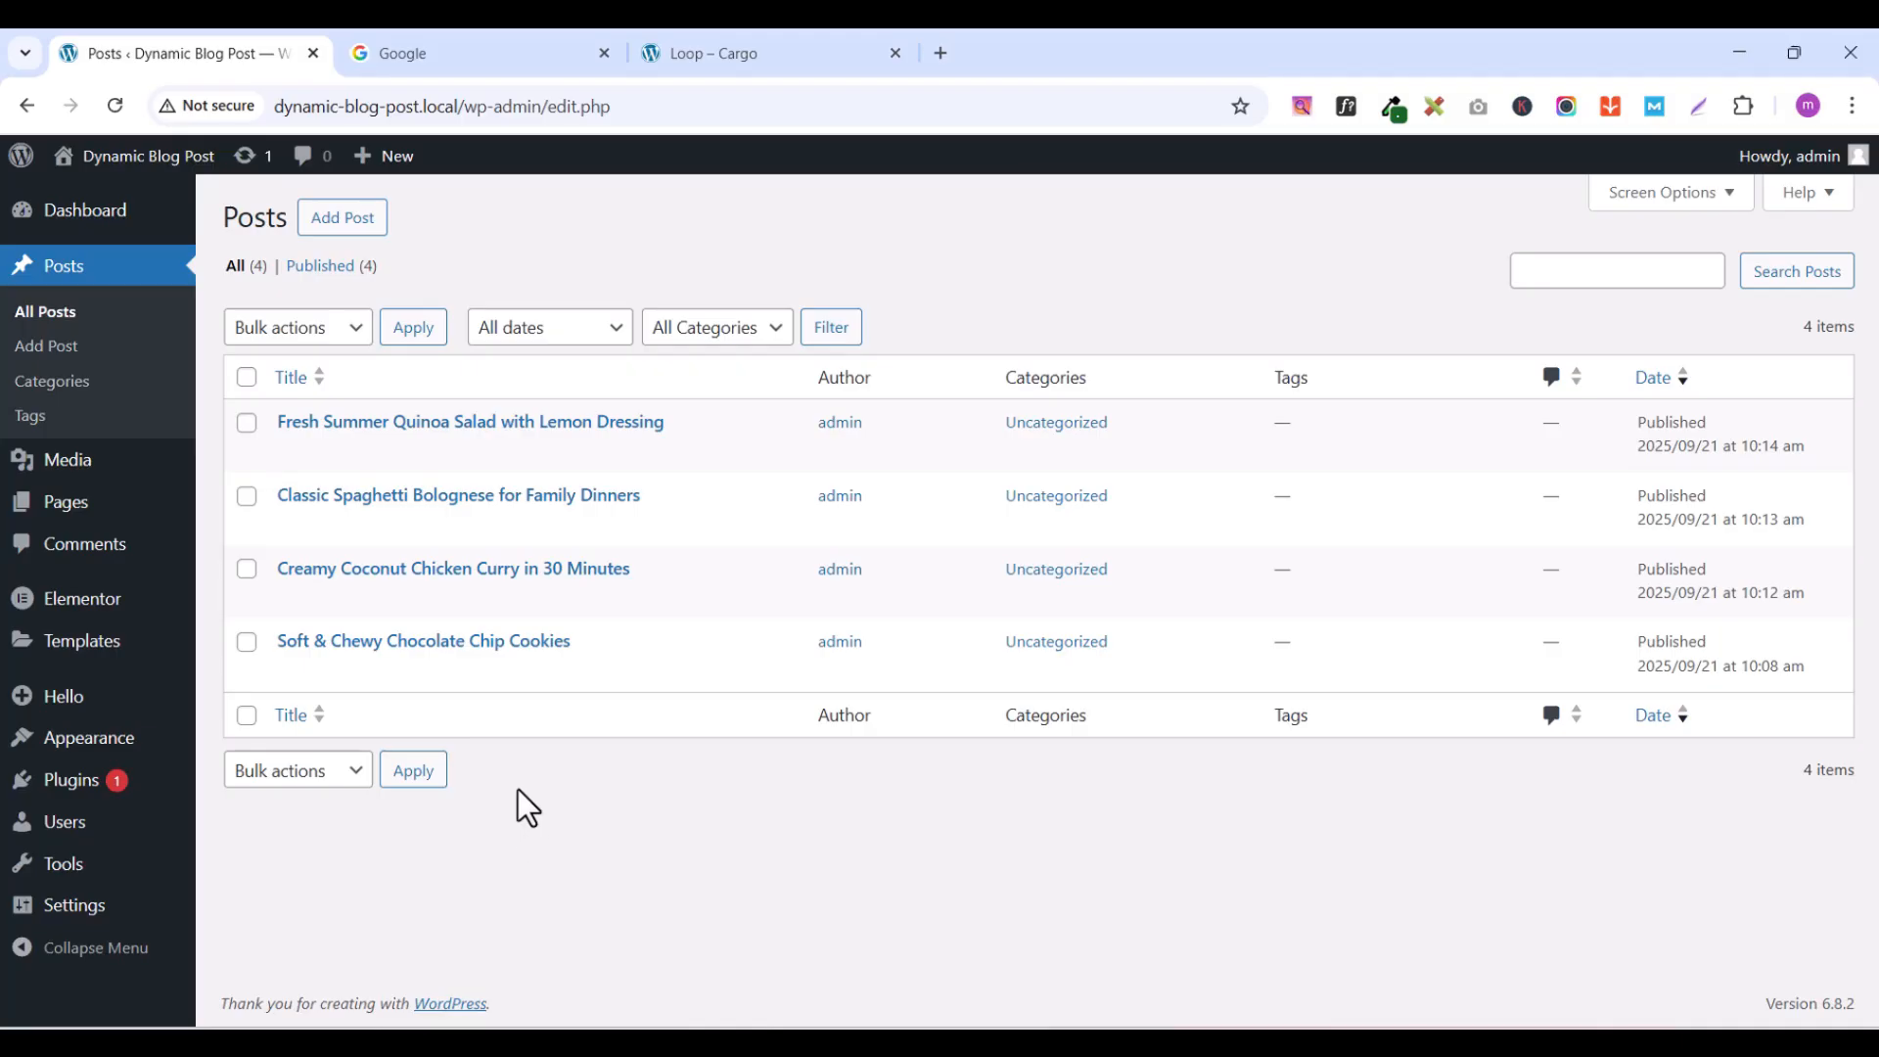
pyautogui.click(343, 225)
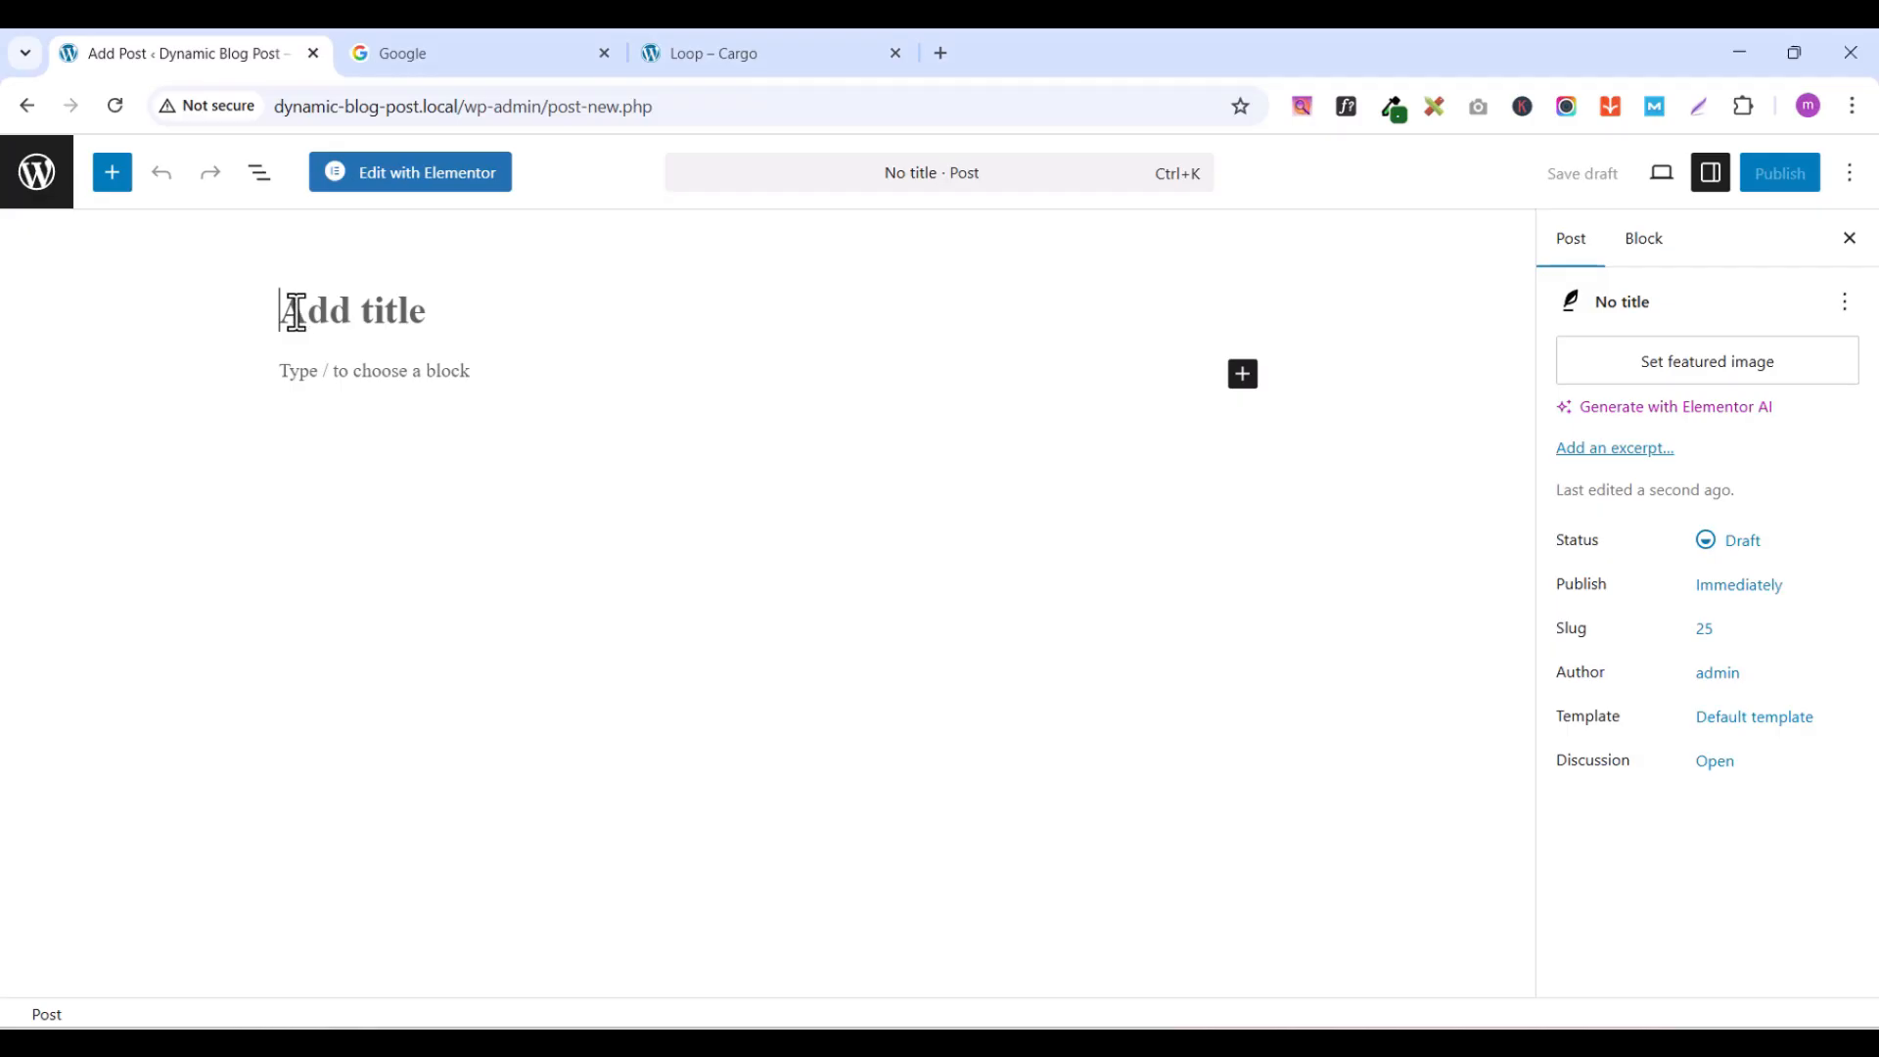
pyautogui.click(342, 370)
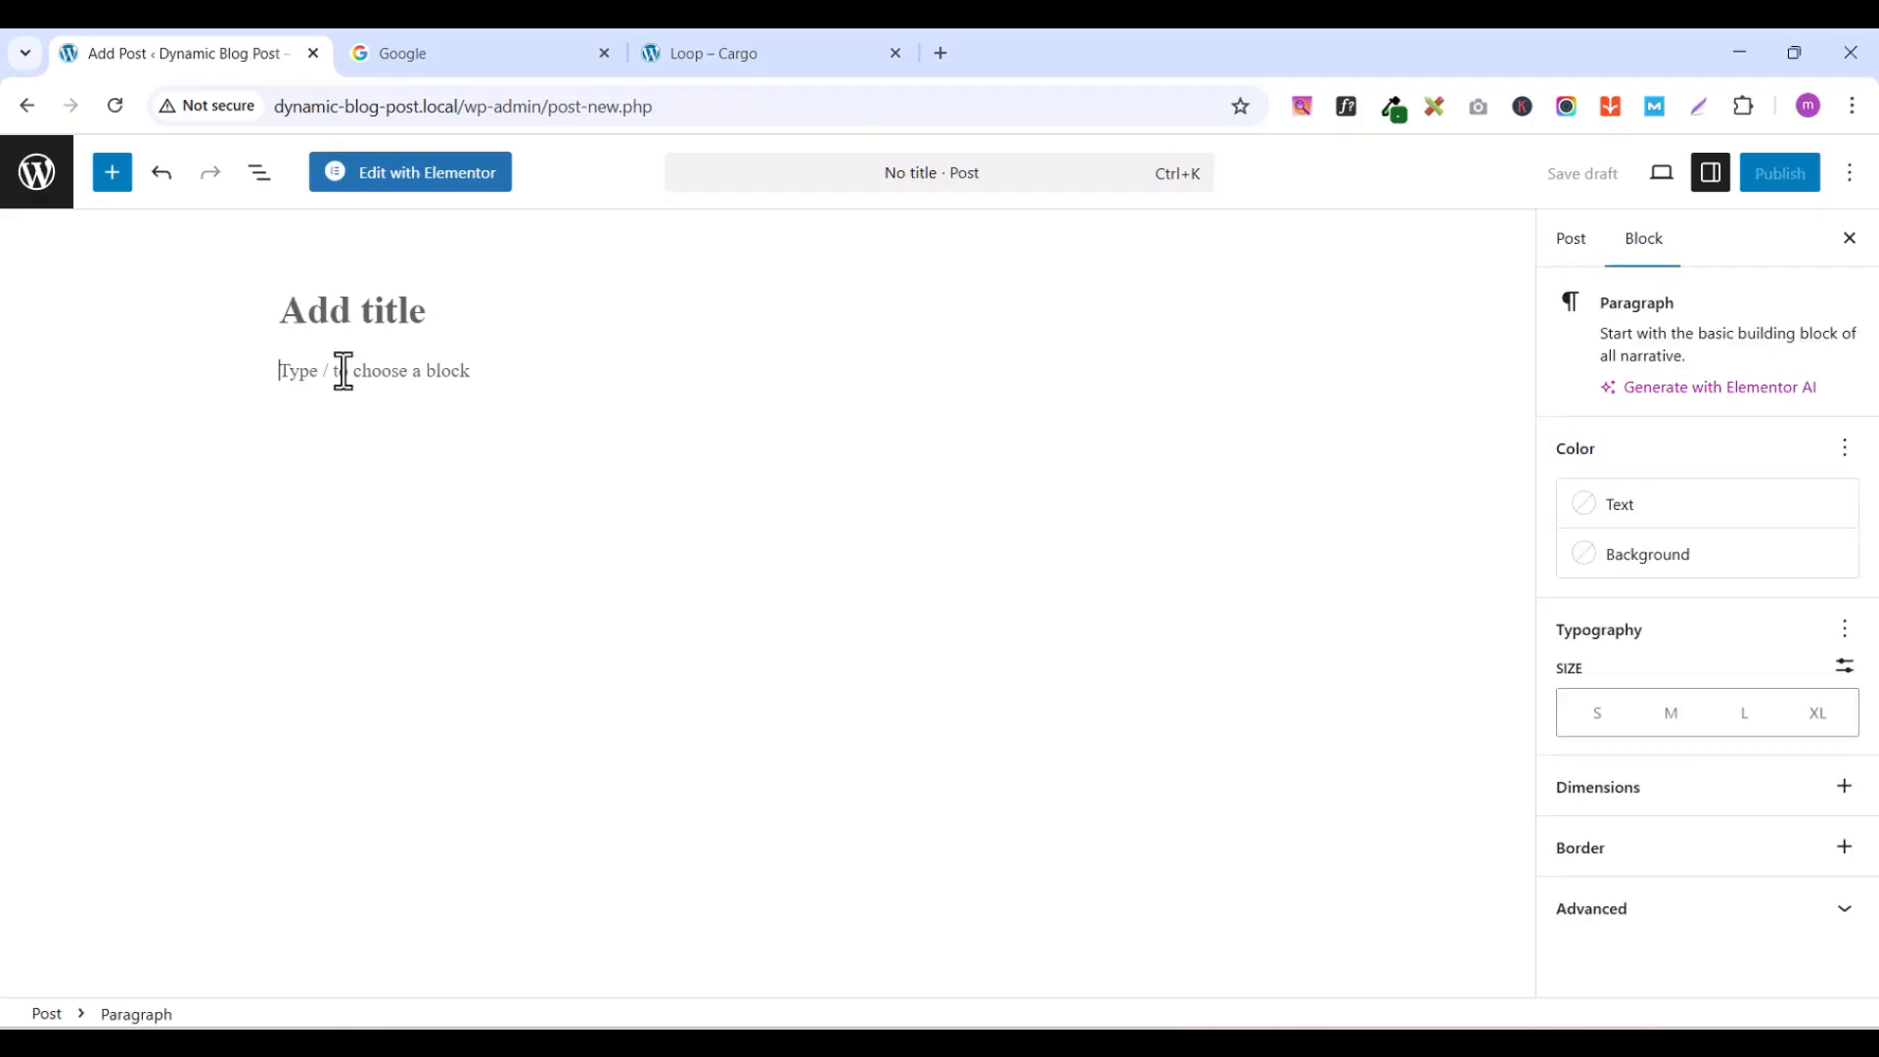
pyautogui.click(321, 306)
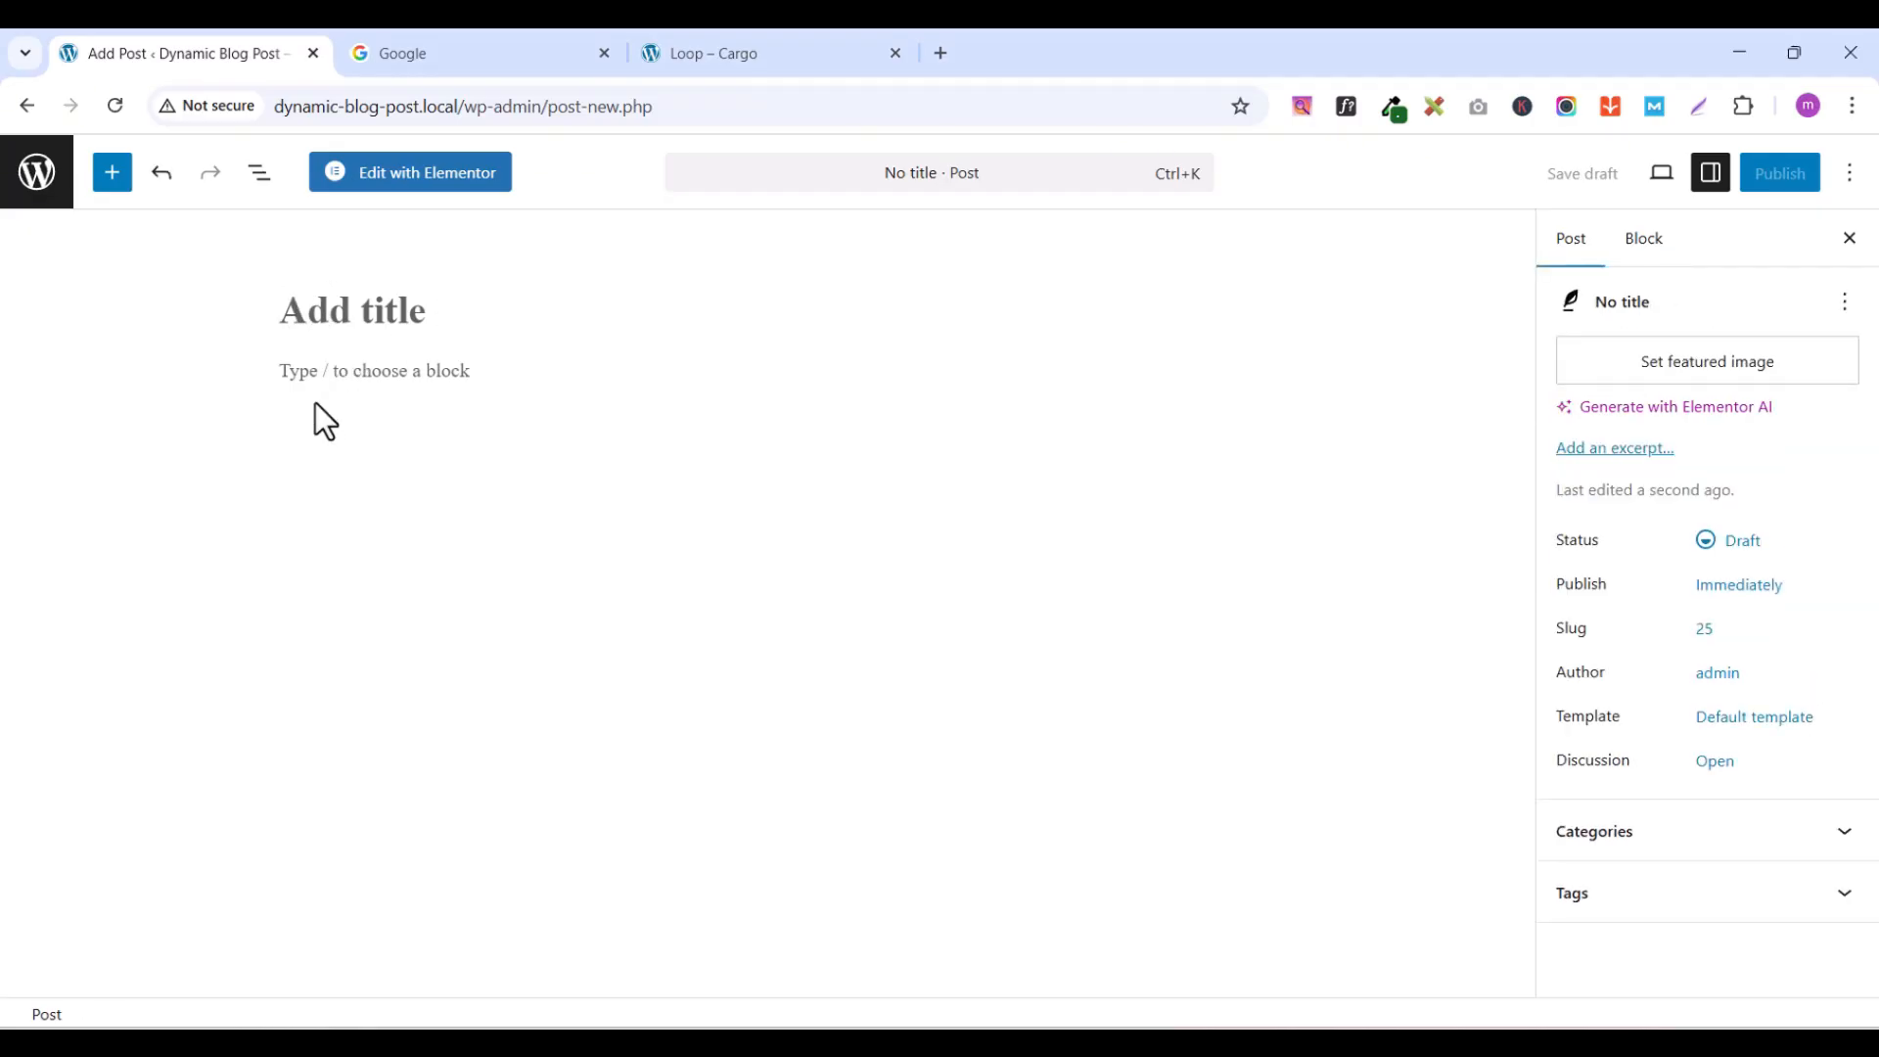
pyautogui.click(325, 376)
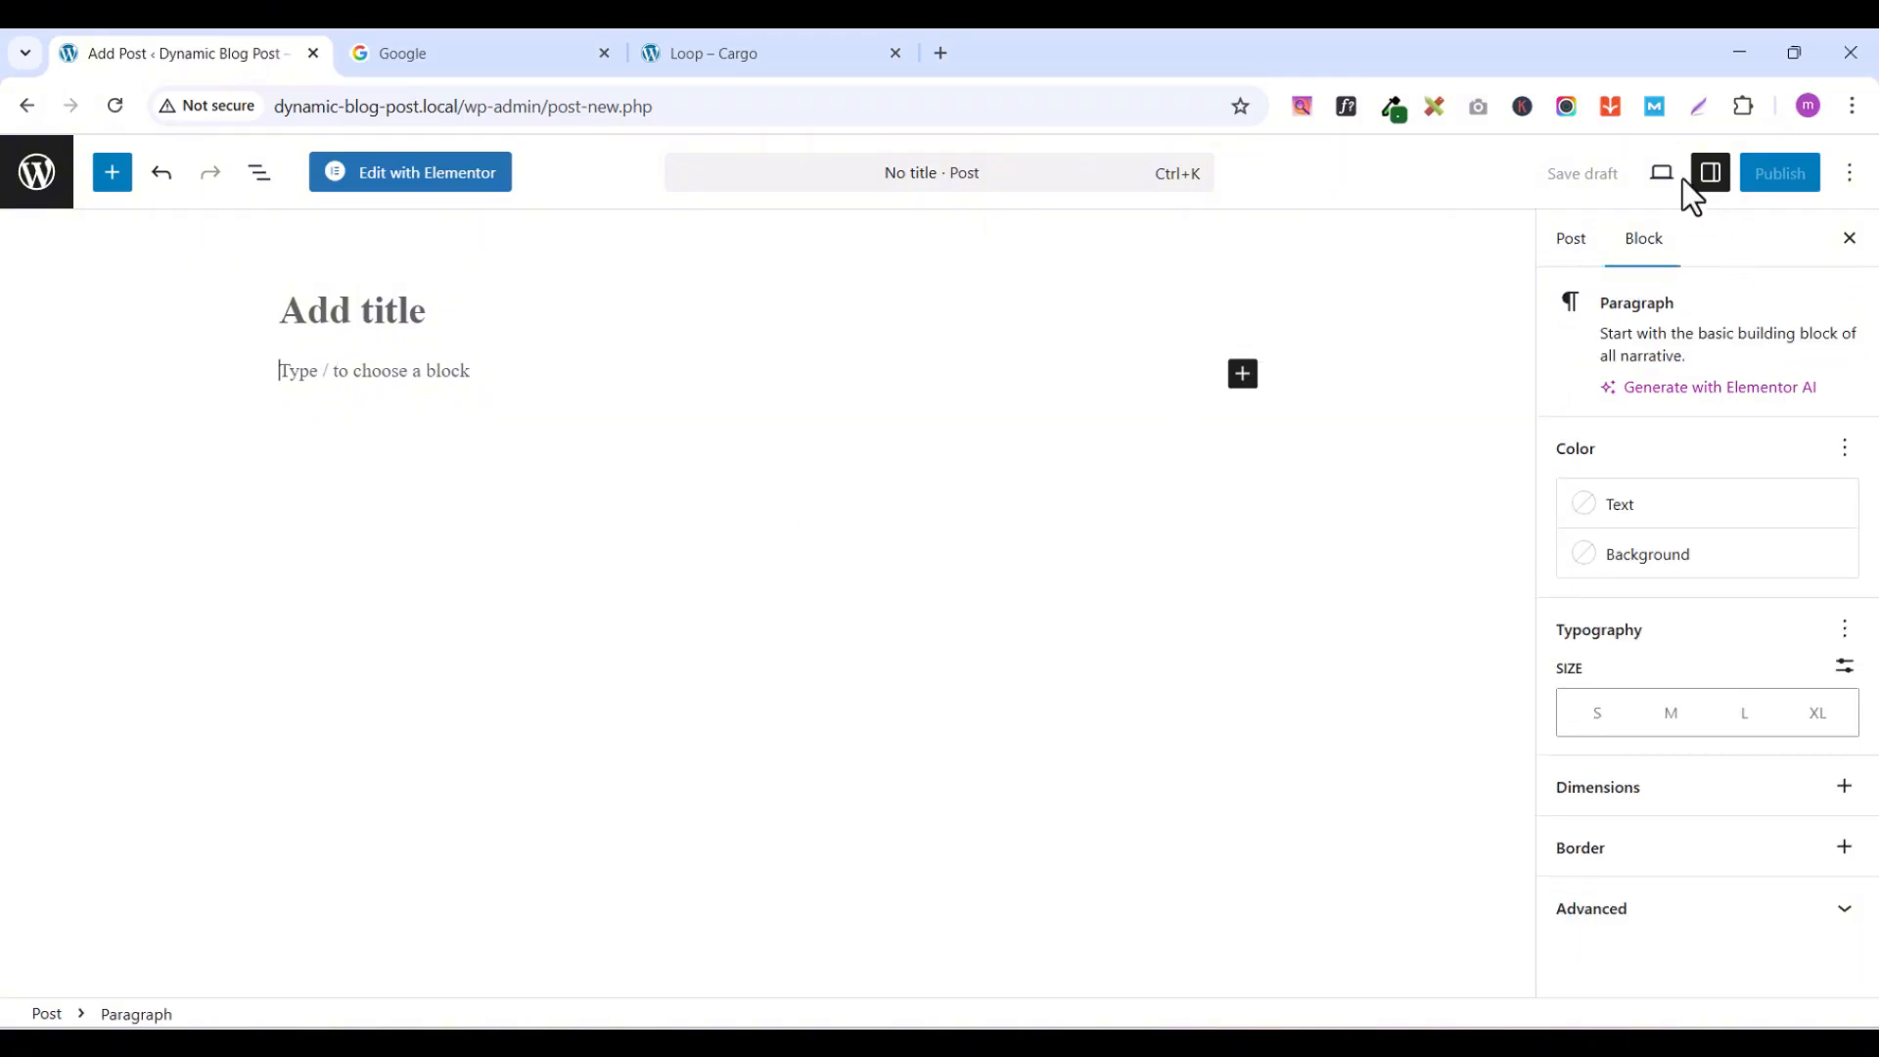
pyautogui.click(1572, 242)
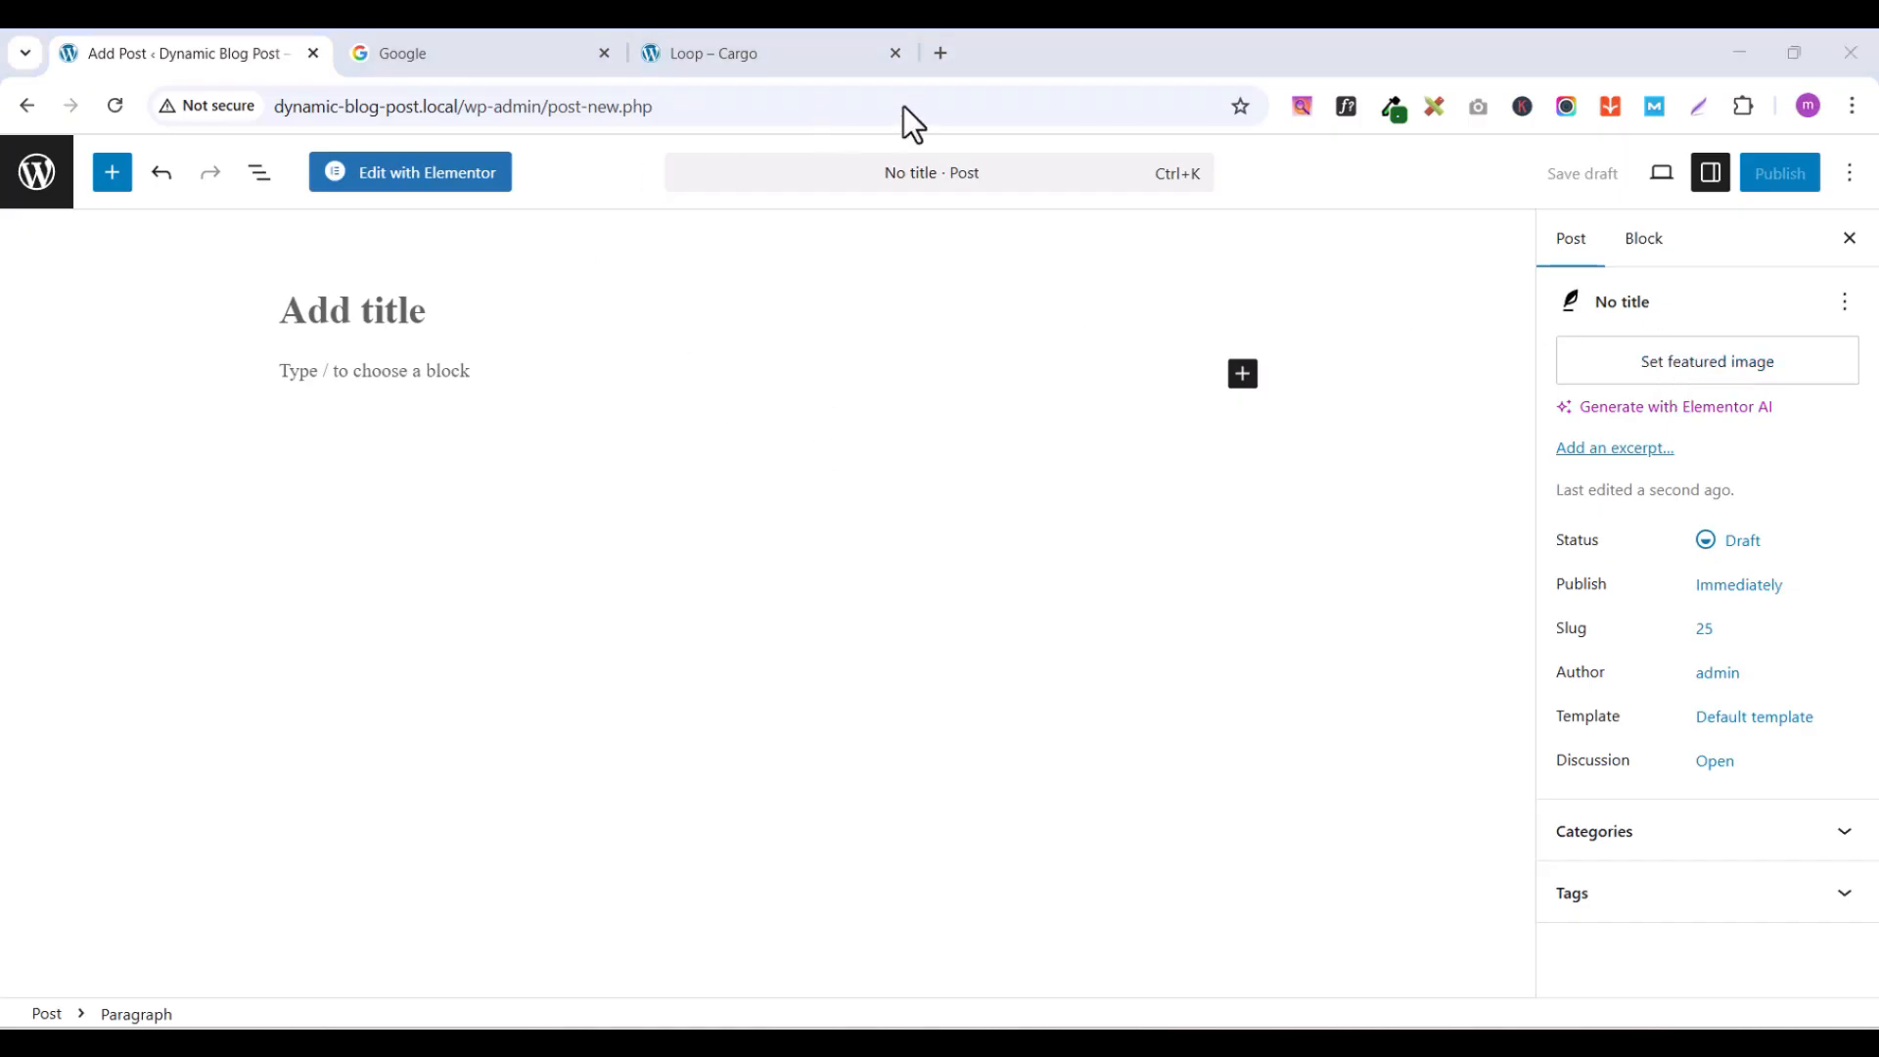
pyautogui.click(43, 176)
pyautogui.click(1039, 265)
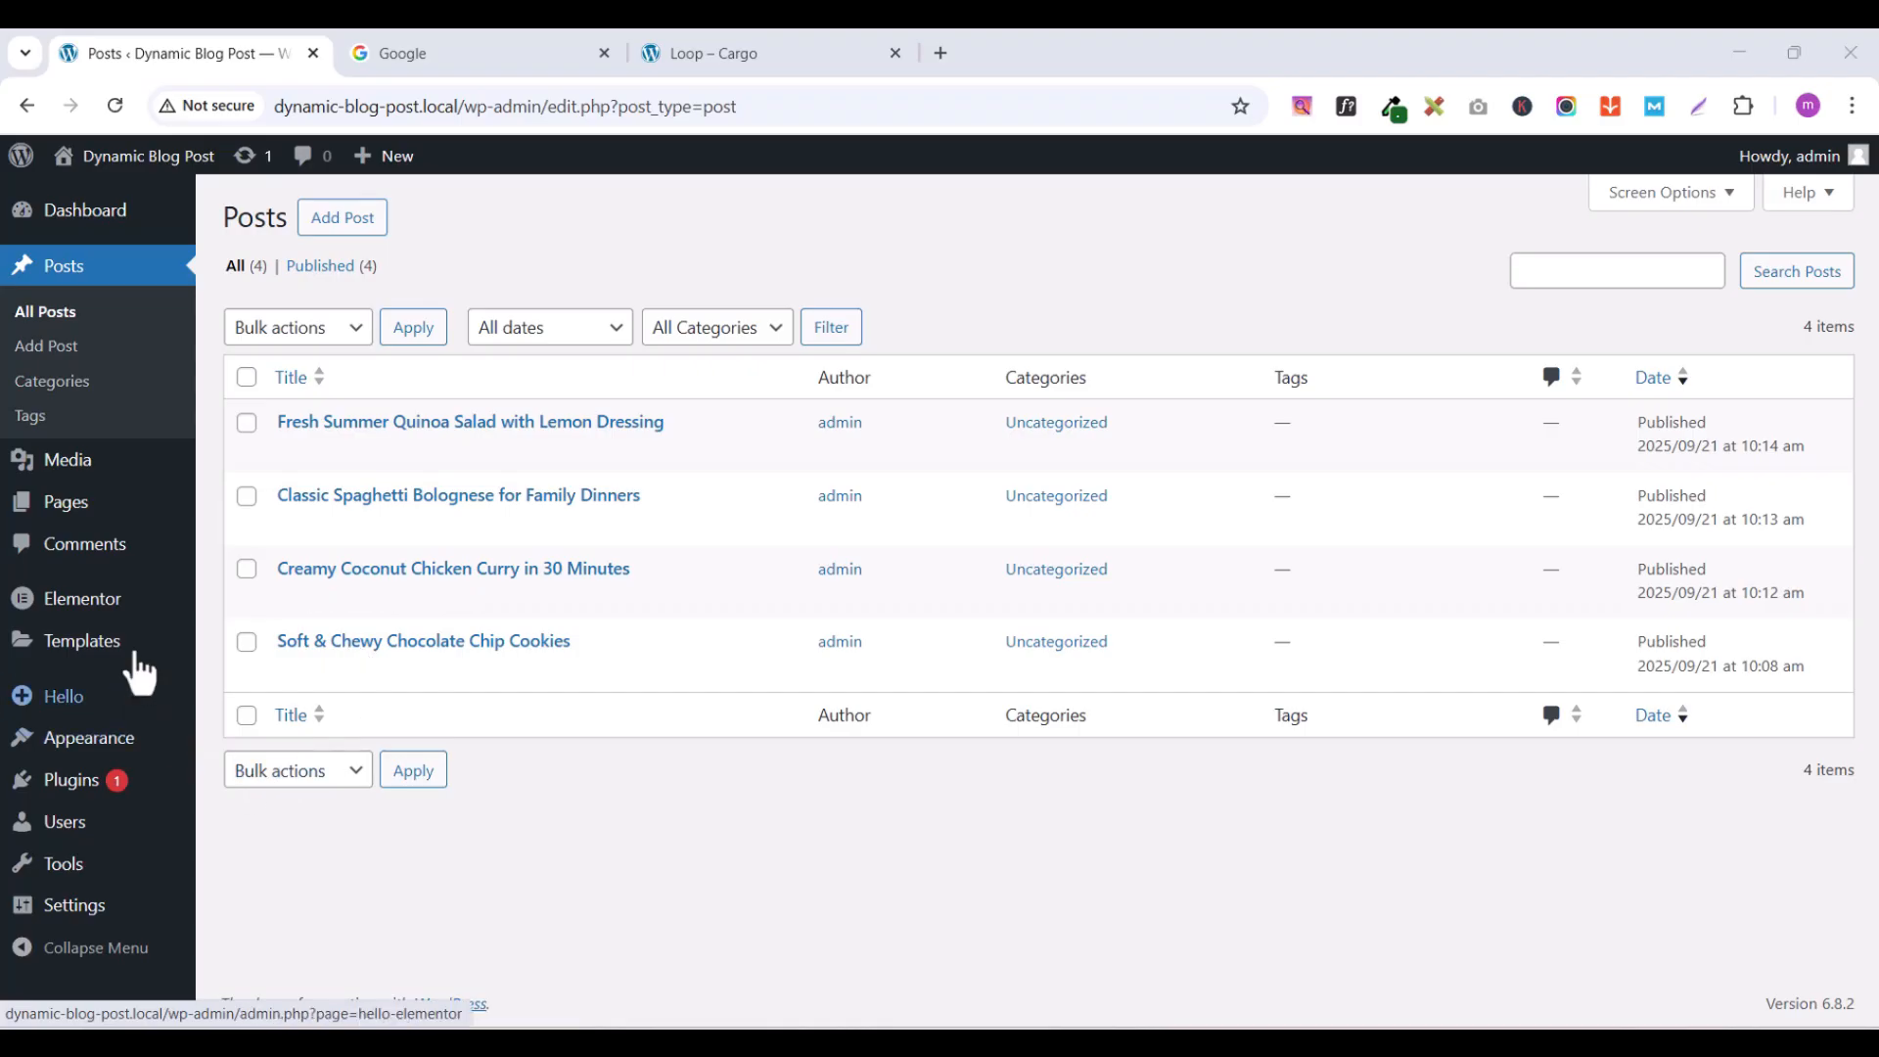
# - Open the site's list of pages and start a new page
pyautogui.moveTo(66, 504)
pyautogui.click(339, 520)
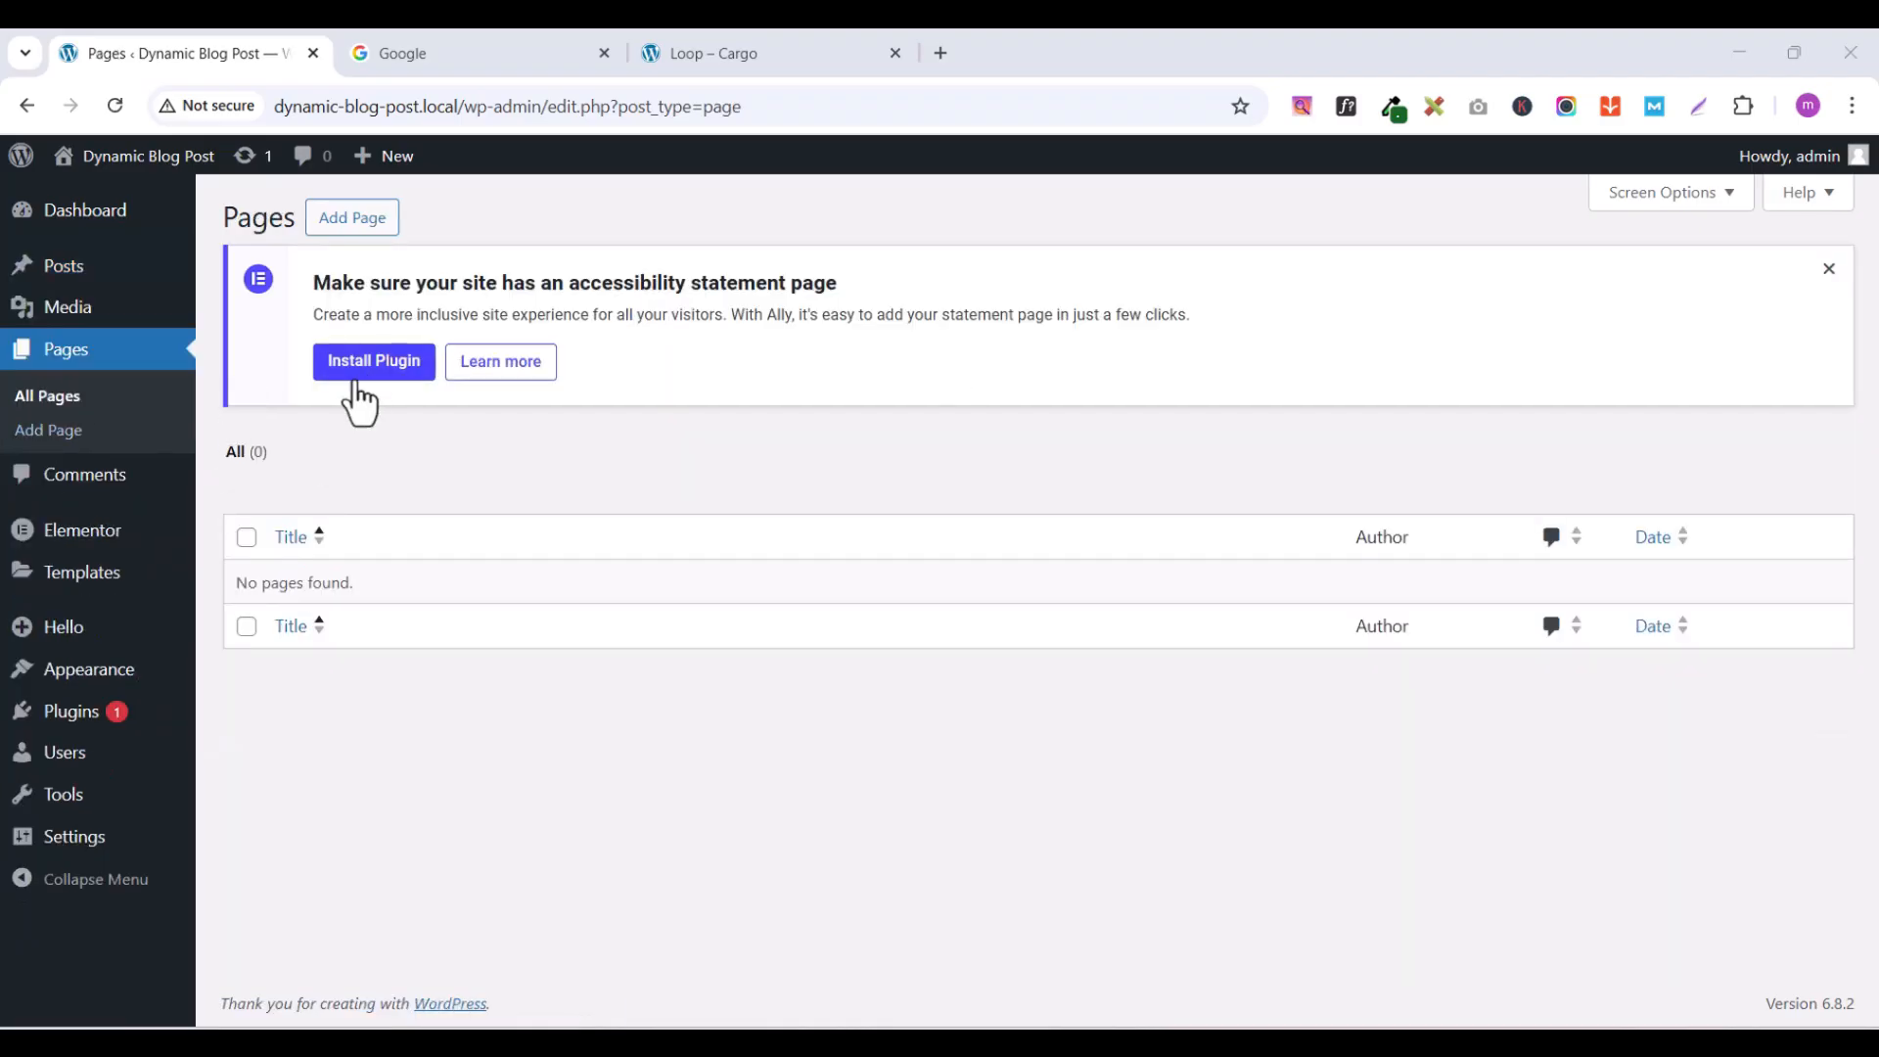
pyautogui.click(66, 358)
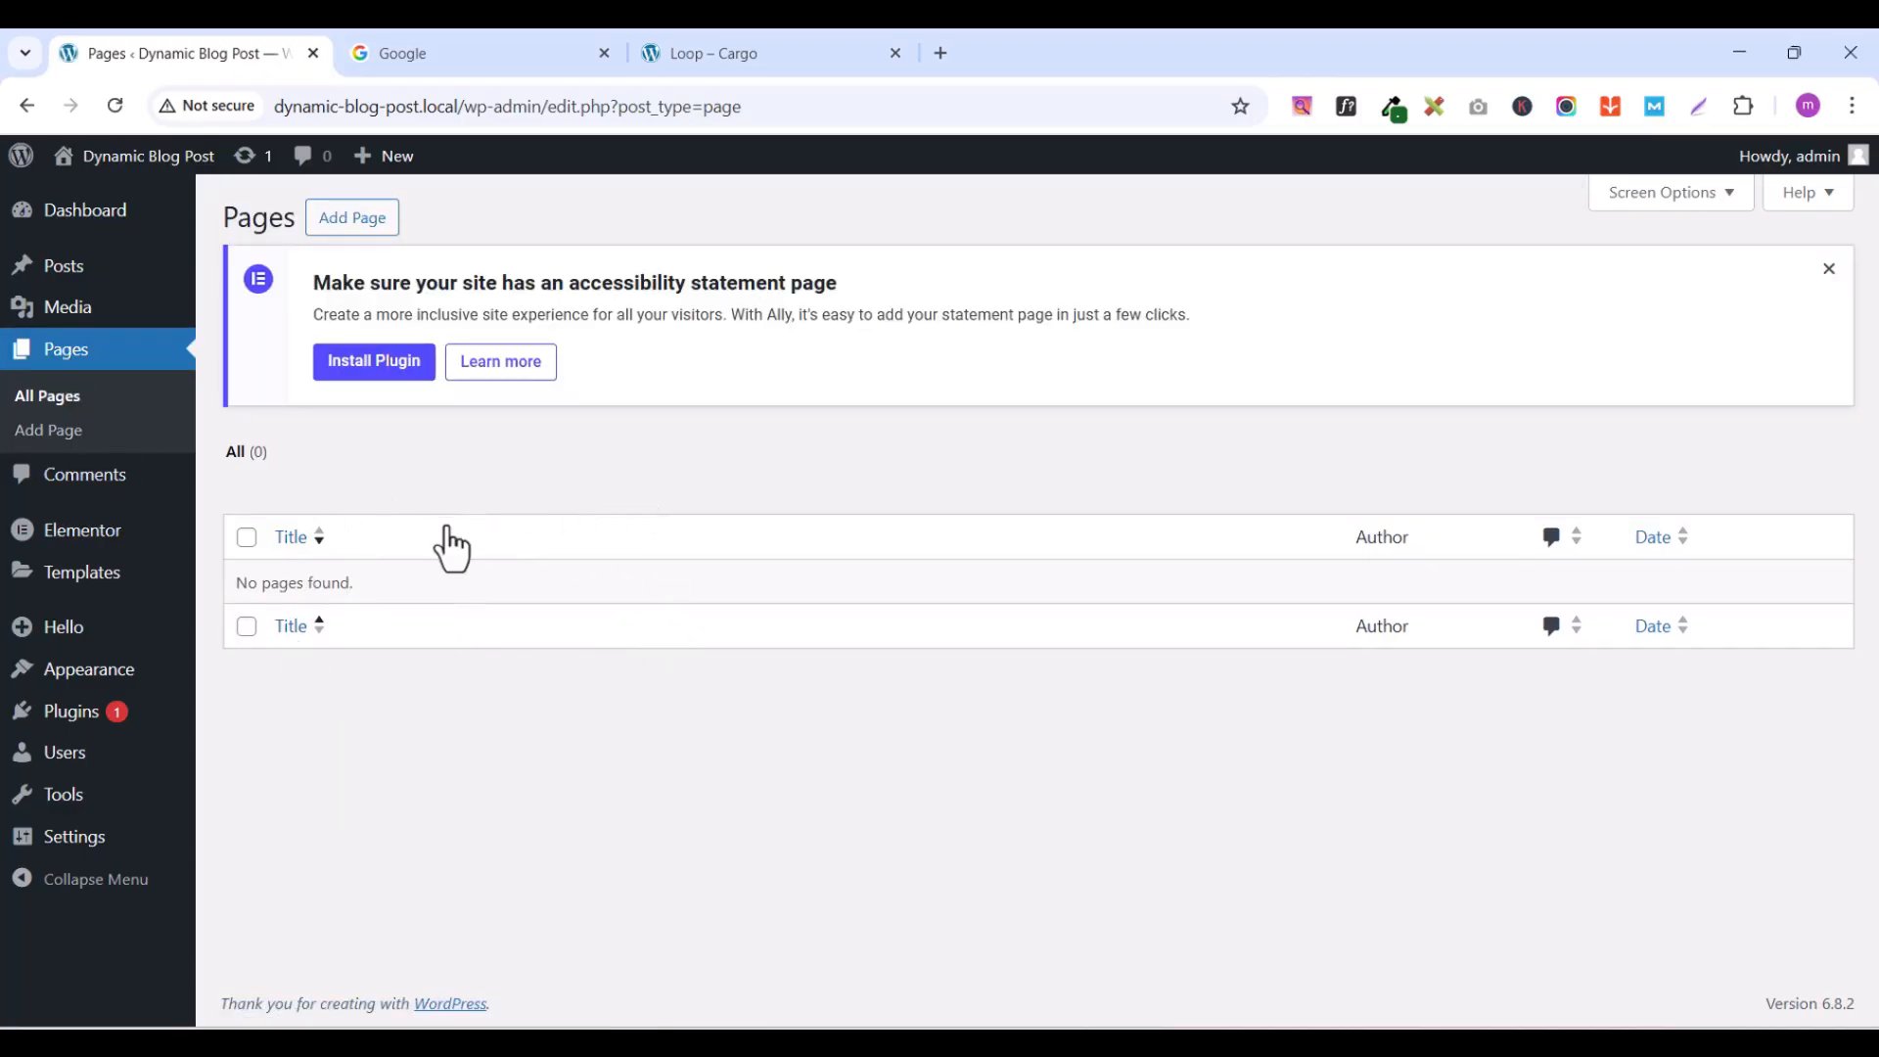
pyautogui.click(353, 227)
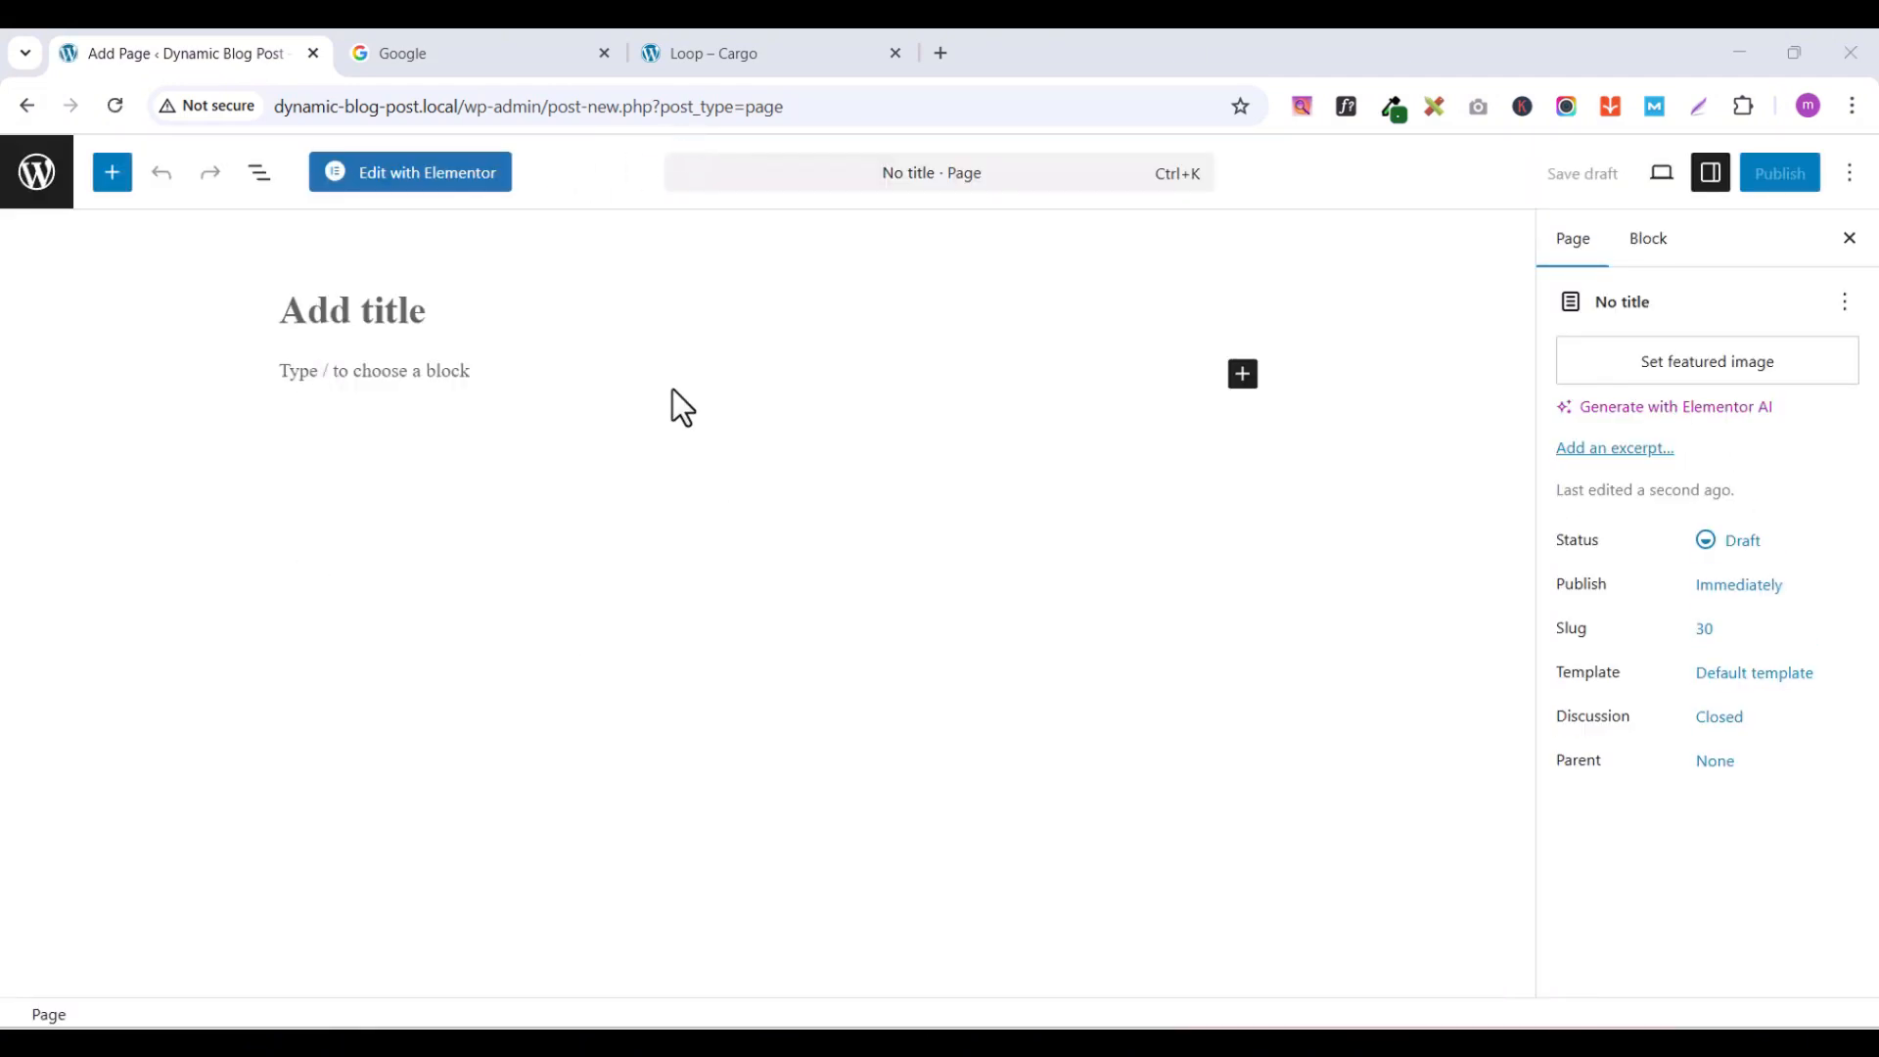
# - Title the new page Home and publish it
pyautogui.click(360, 319)
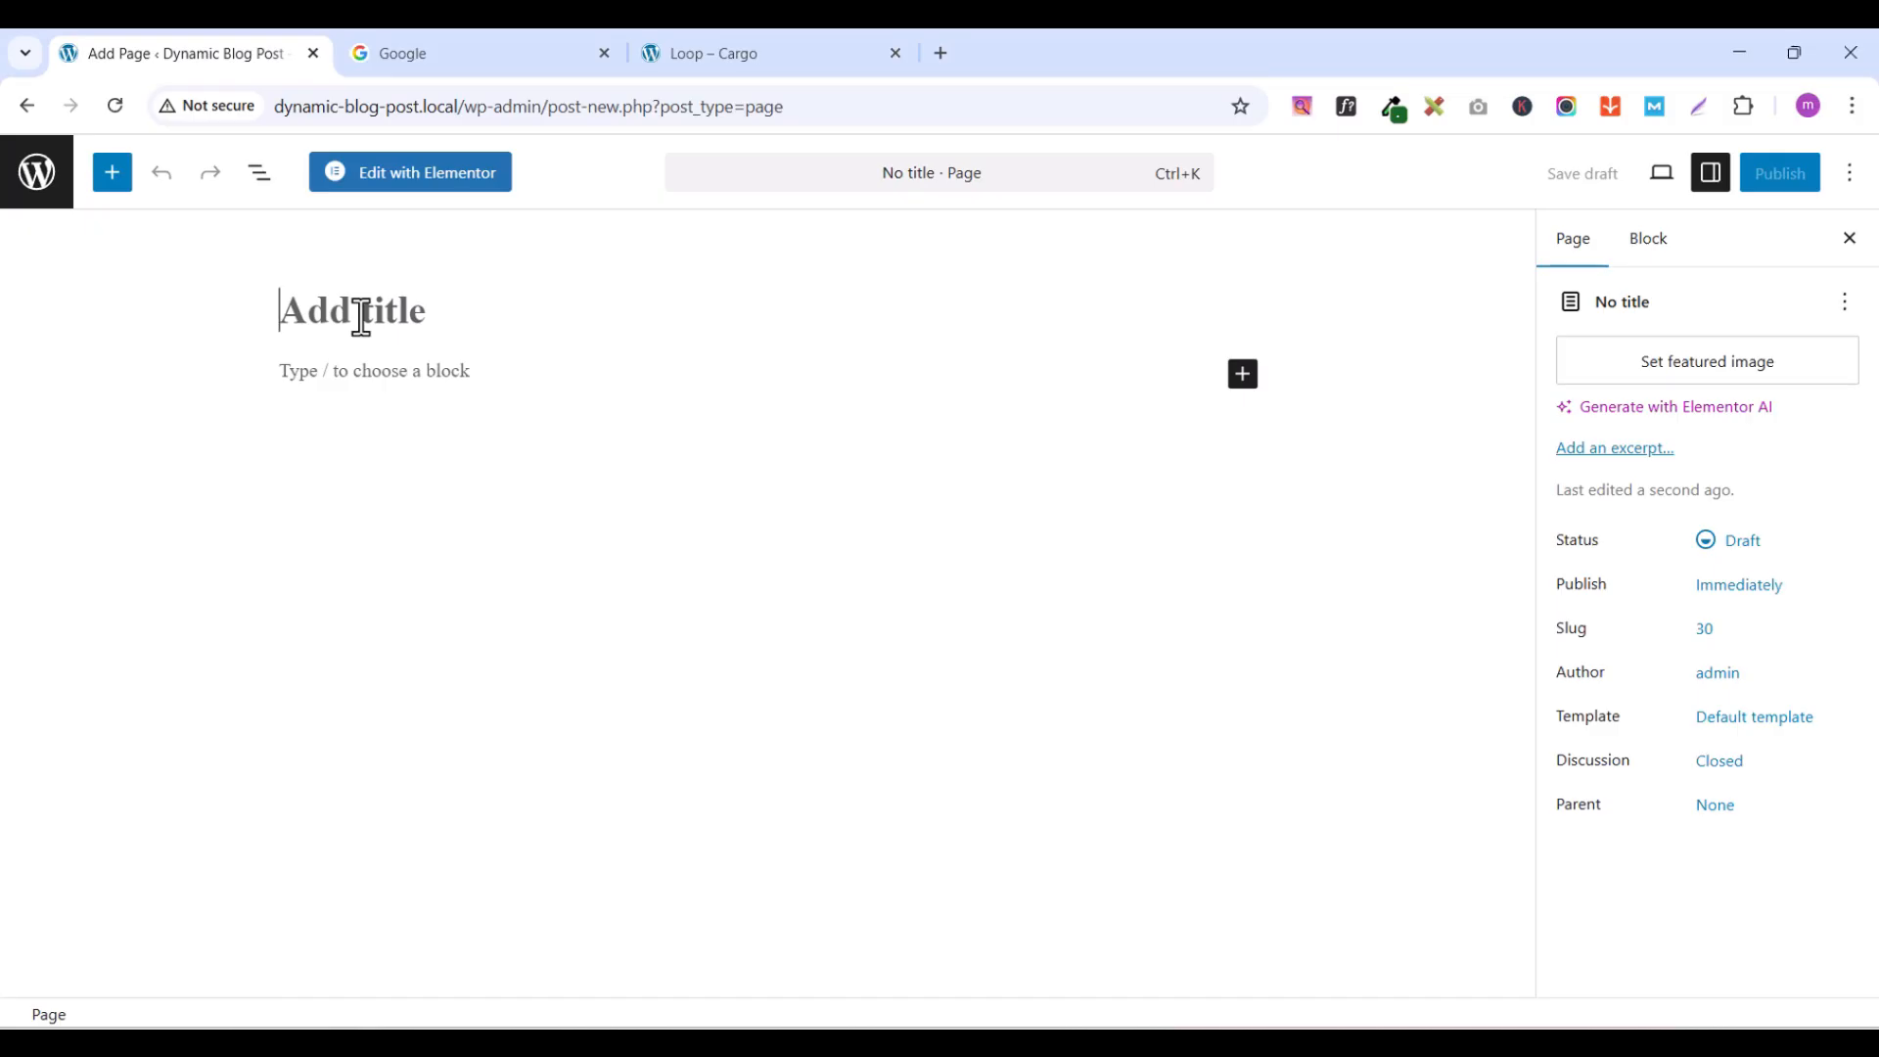
pyautogui.write('LOOP')
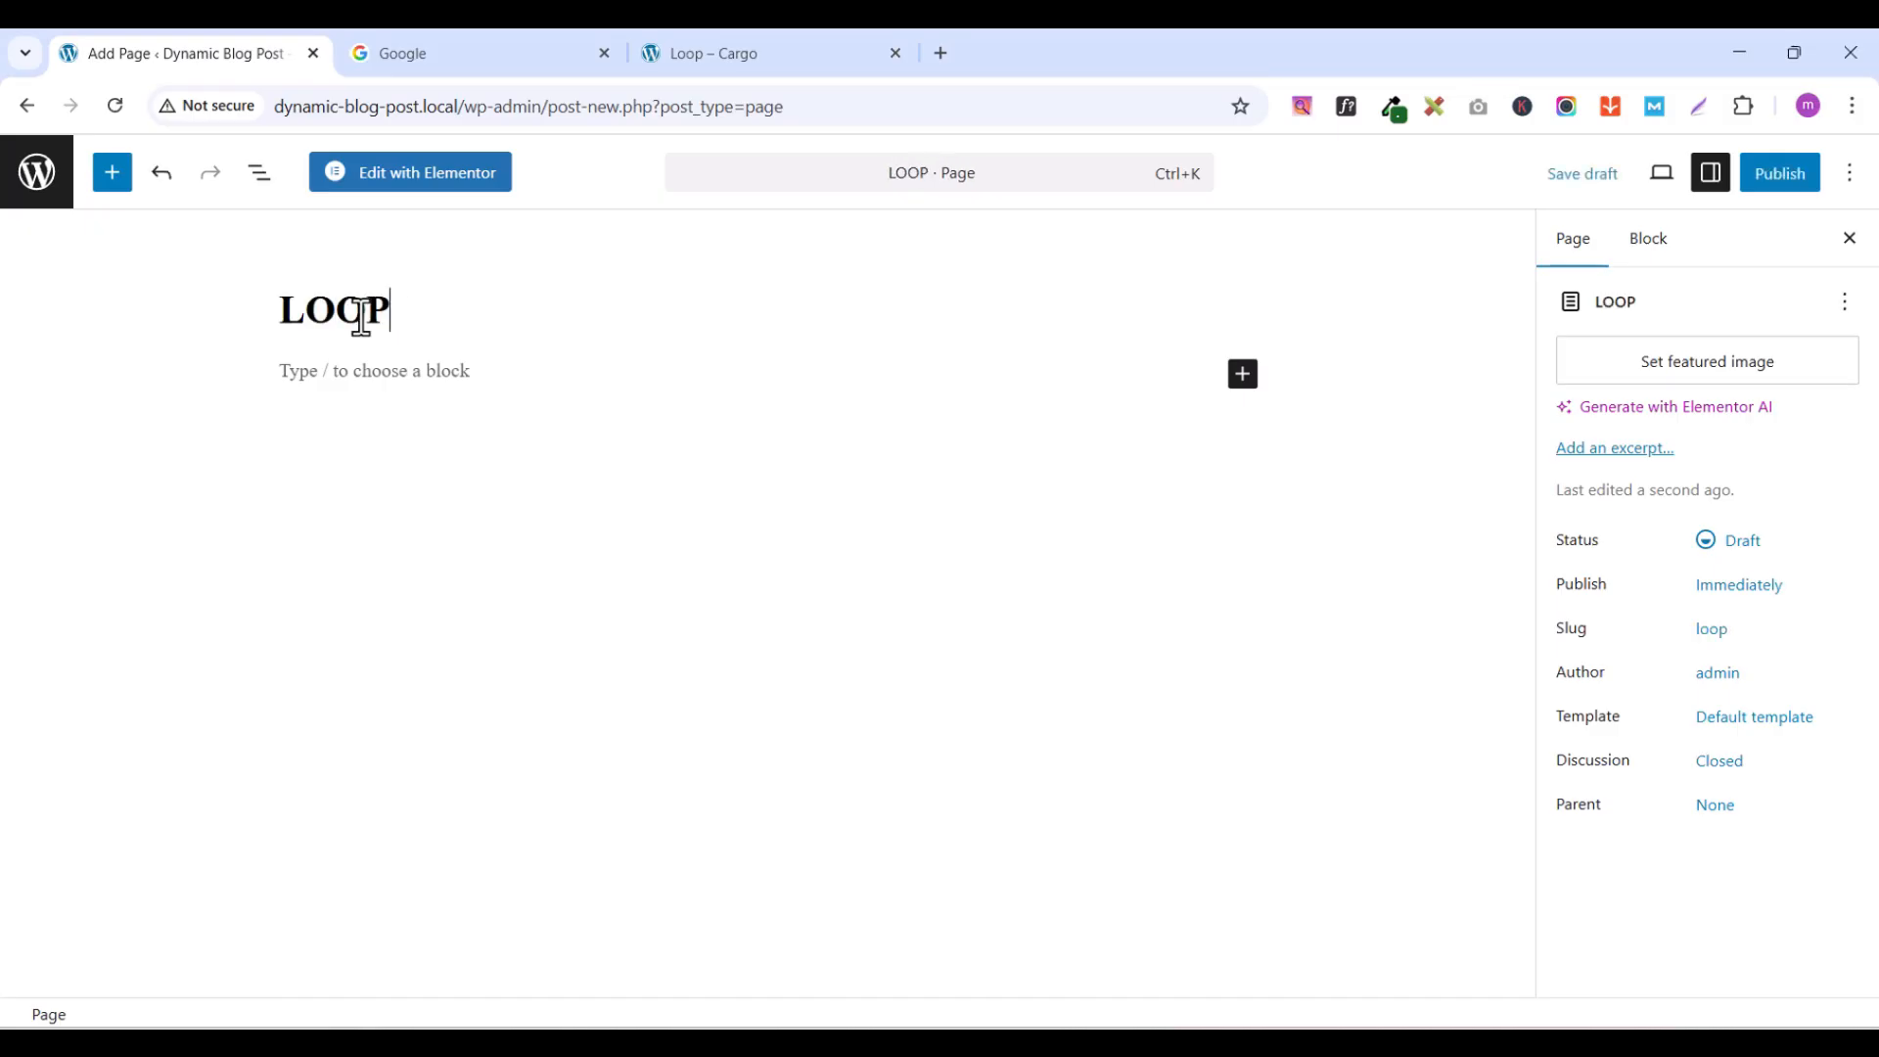
pyautogui.doubleClick(360, 318)
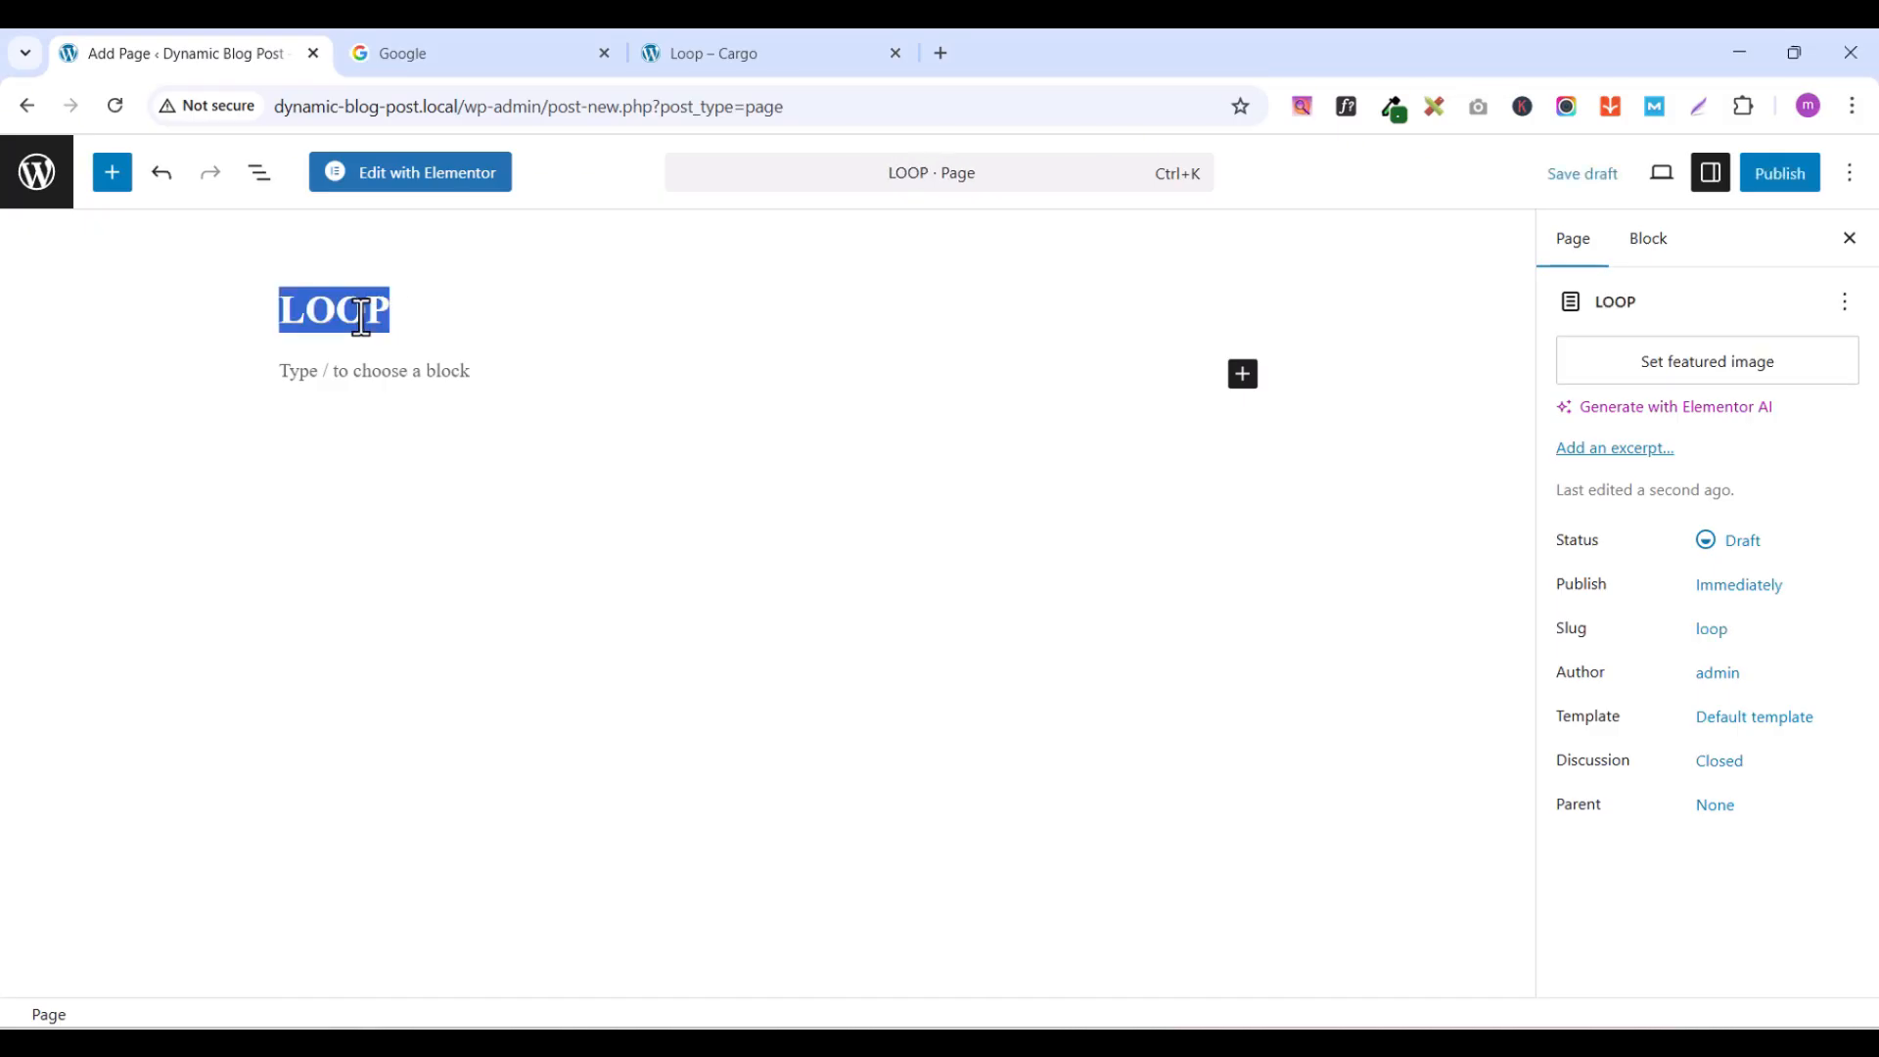
pyautogui.write('Home')
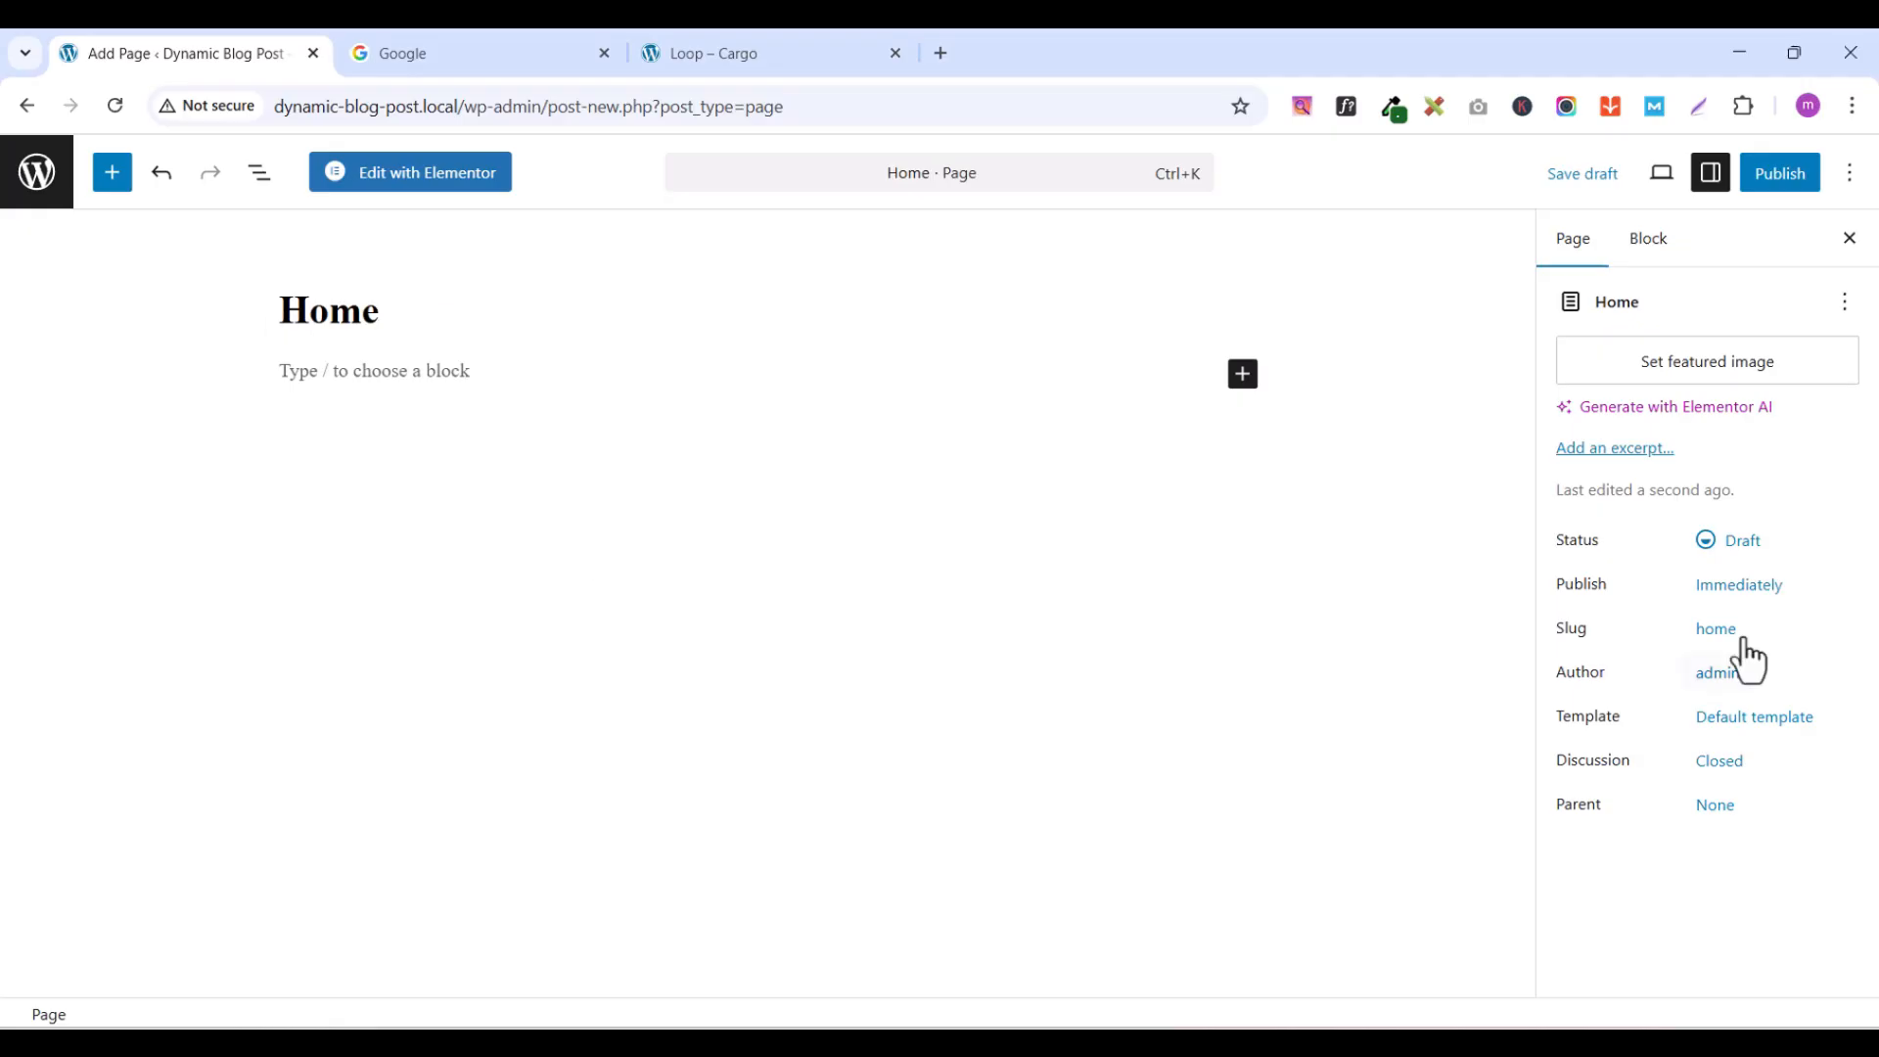
pyautogui.click(1781, 176)
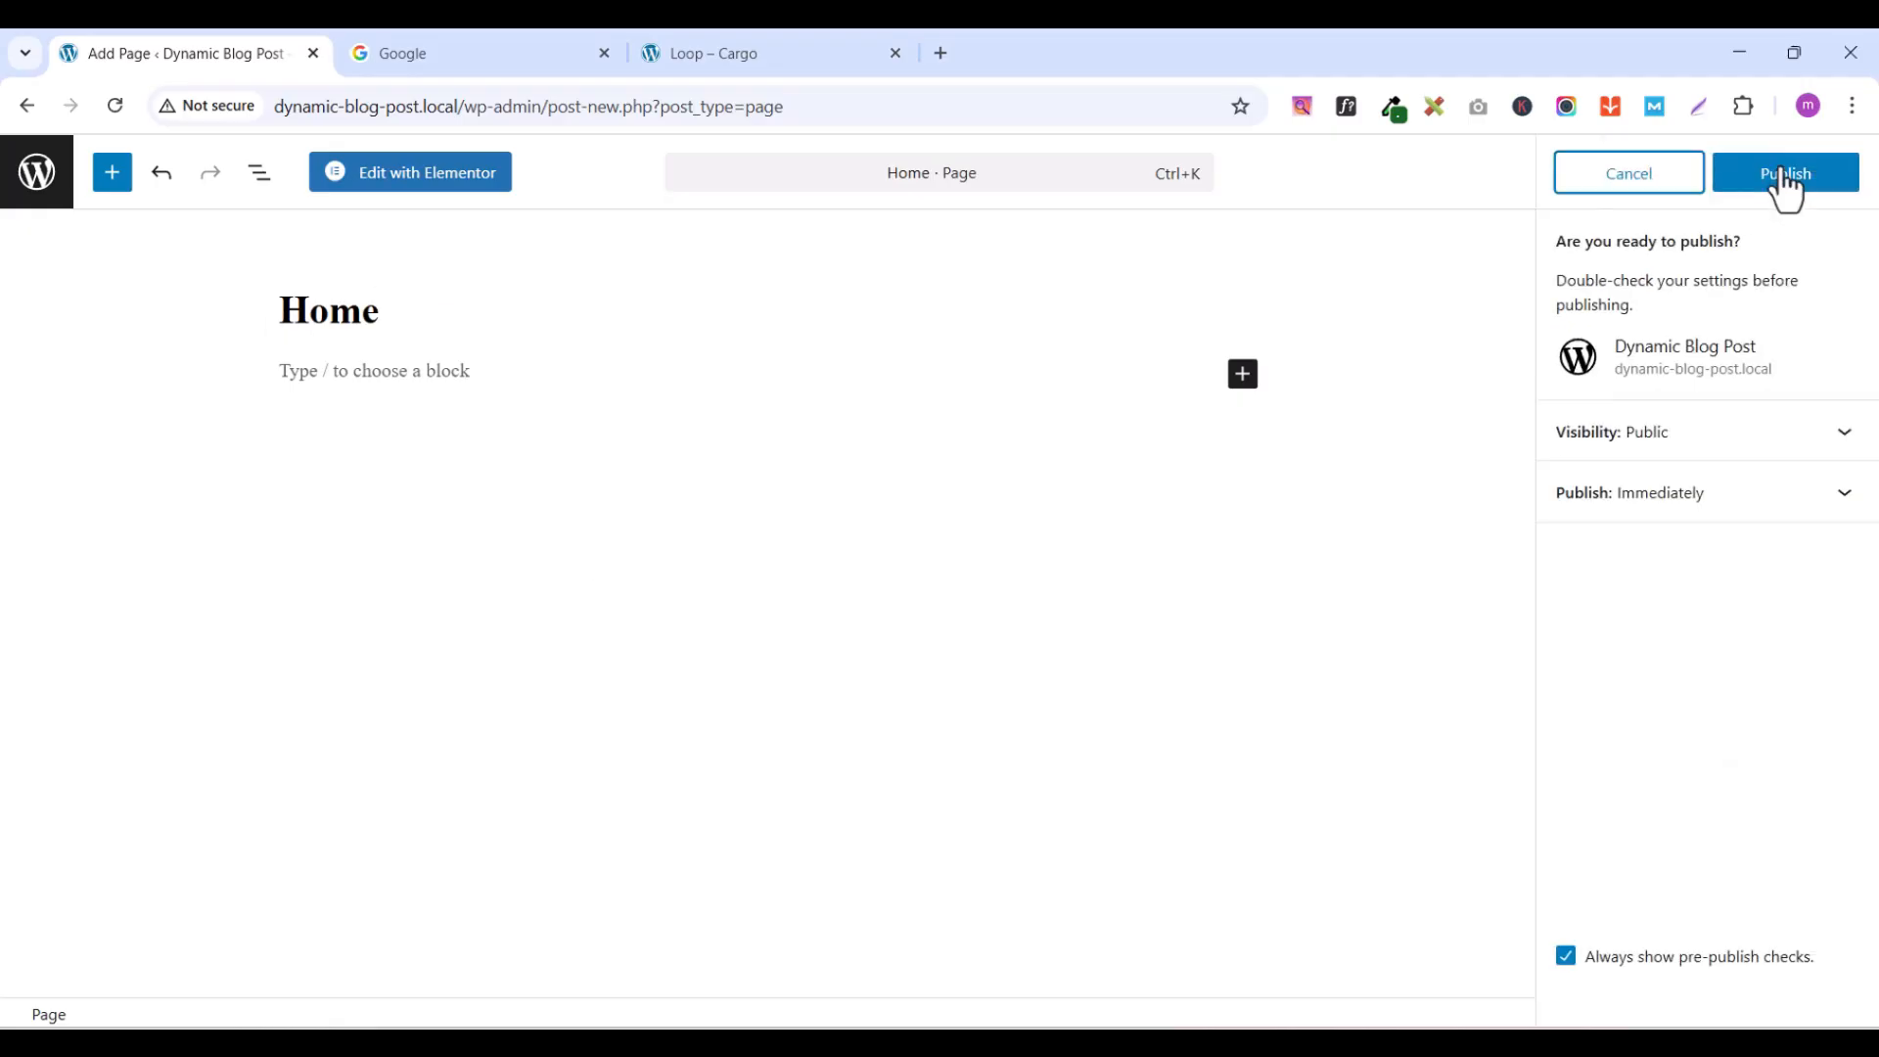
pyautogui.click(1786, 184)
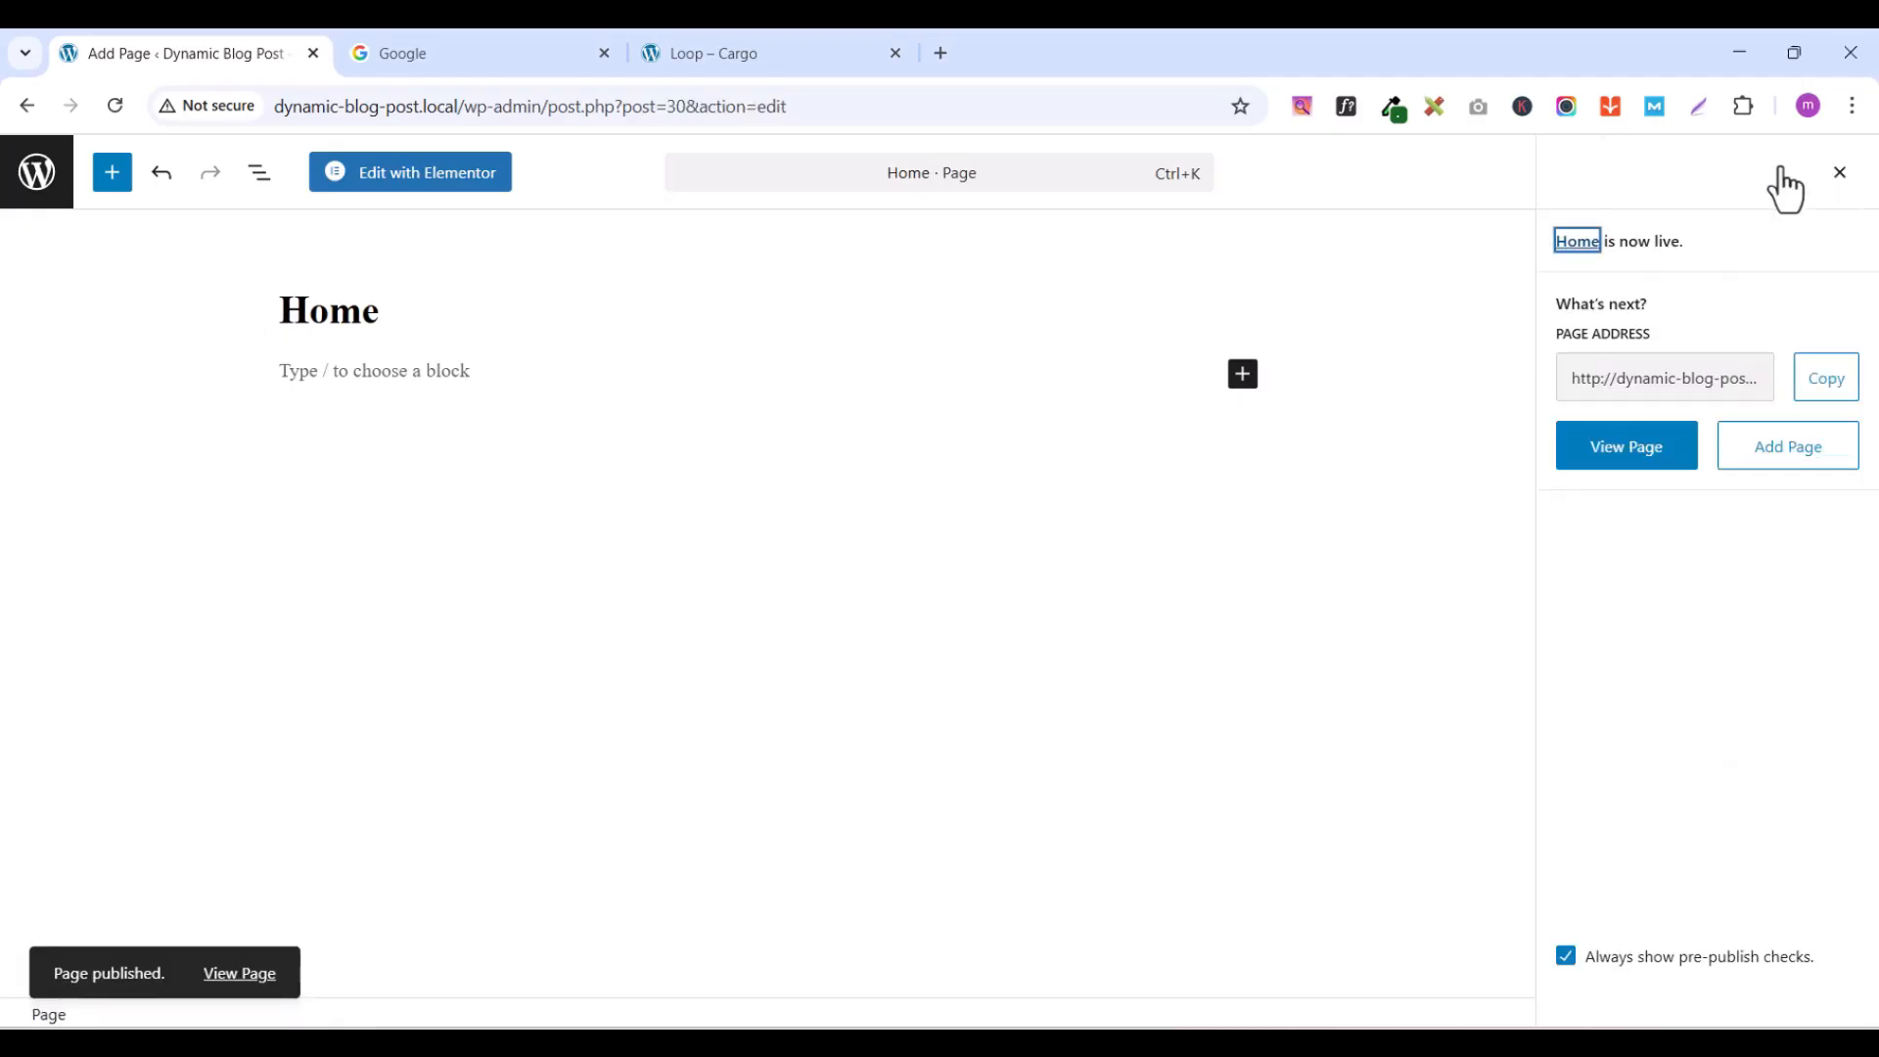
# - Open the Home page in Elementor, switch the editor's display mode to dark, save it and close the Structure window
pyautogui.click(378, 186)
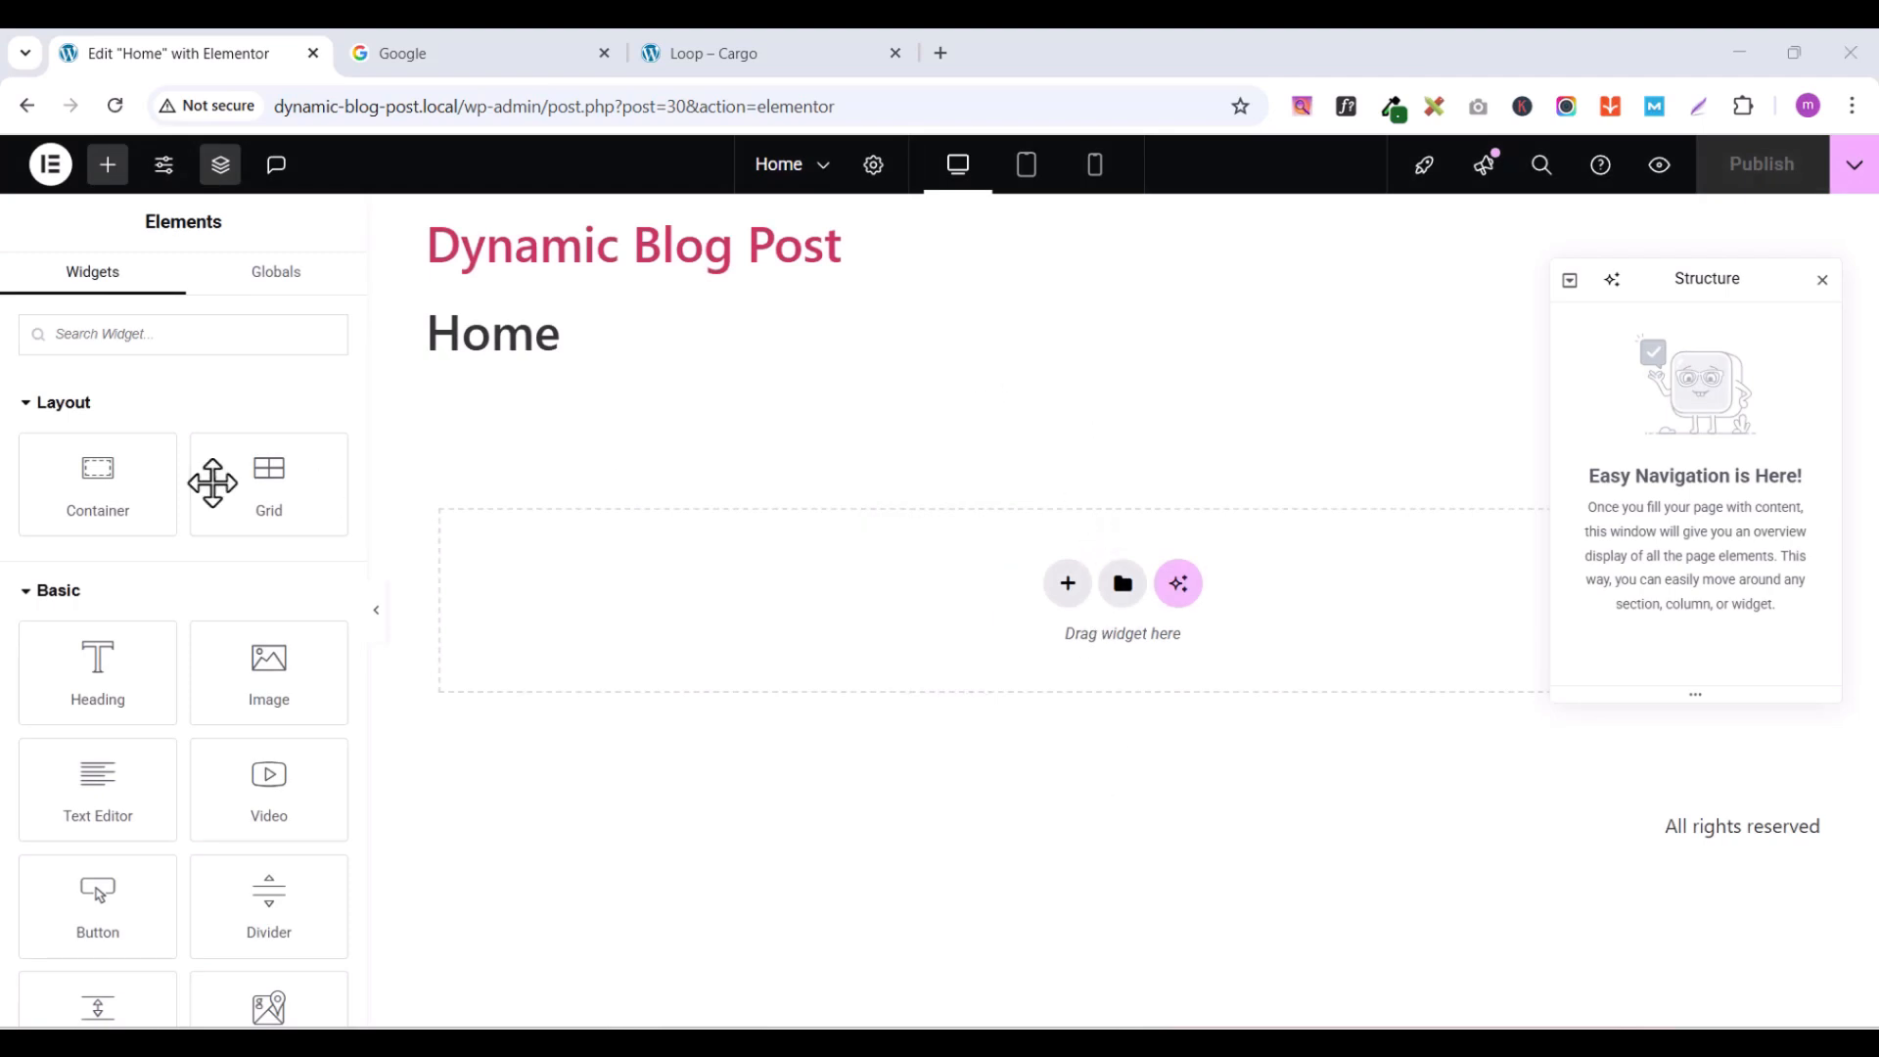
pyautogui.click(52, 166)
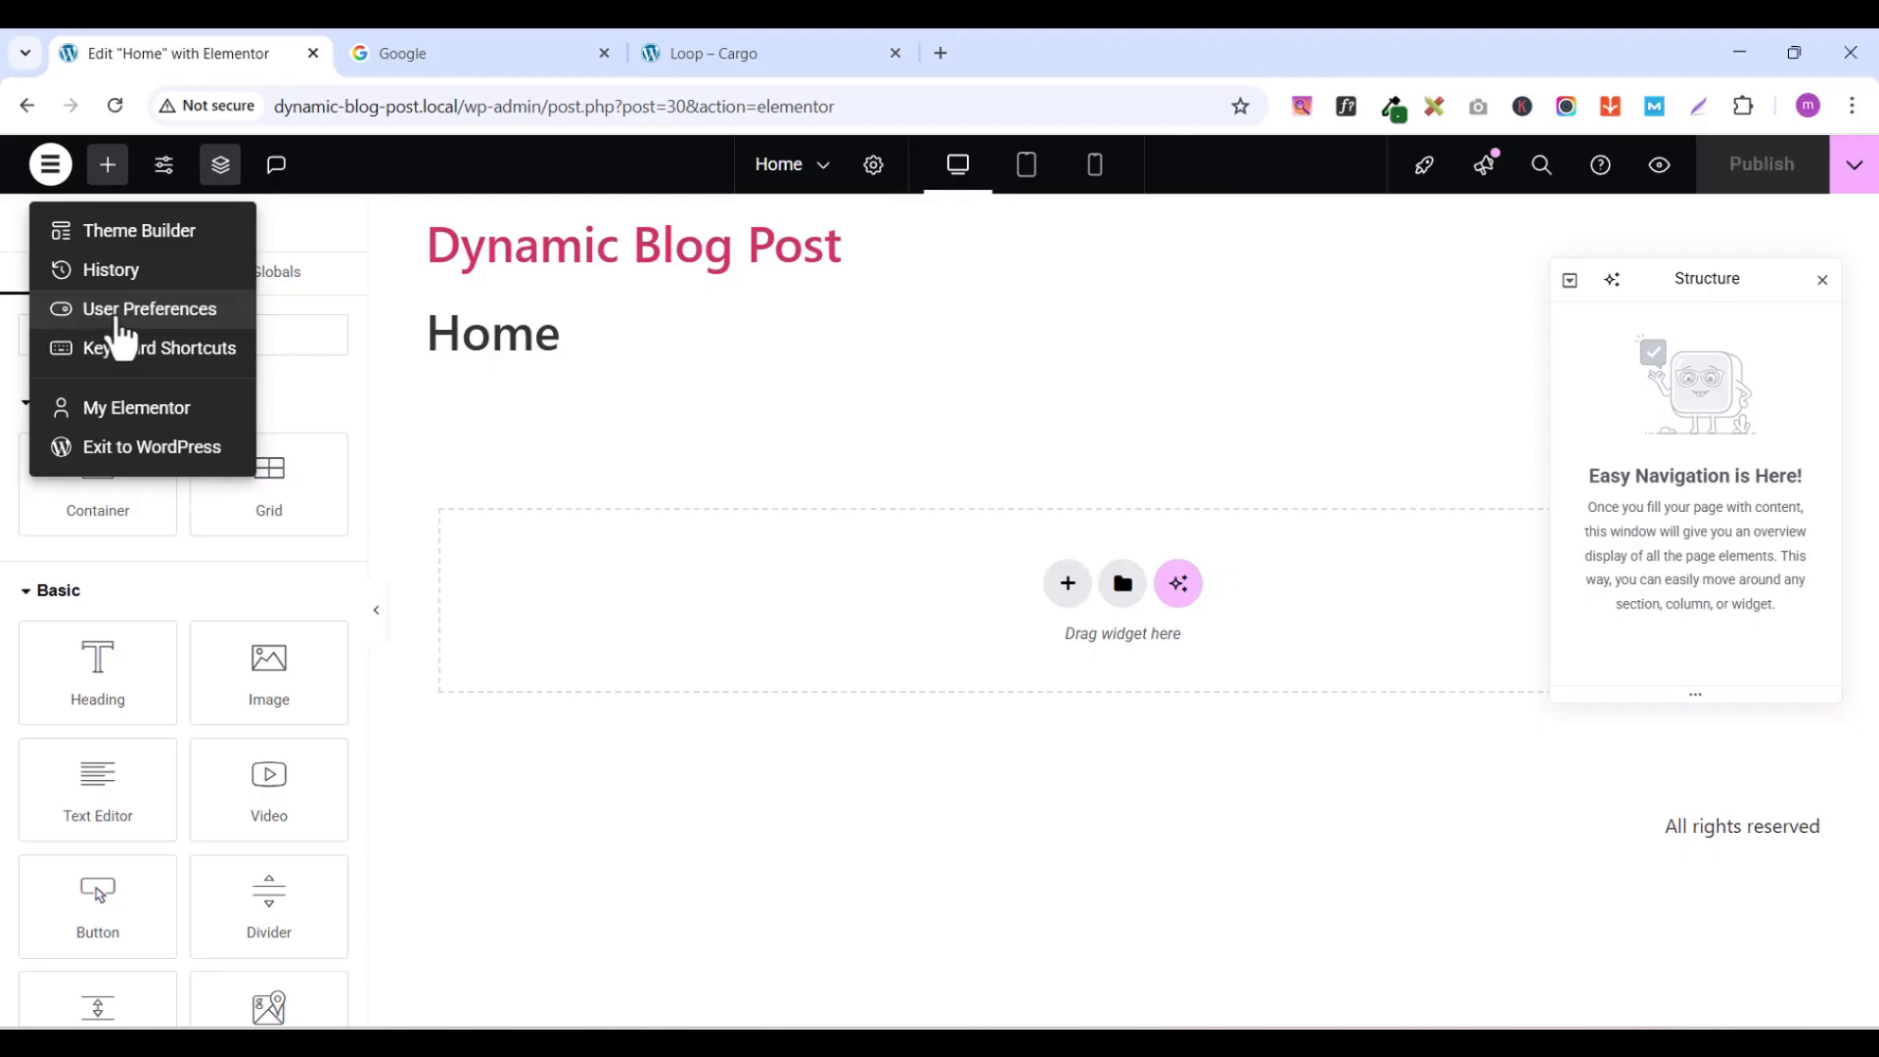
pyautogui.click(108, 313)
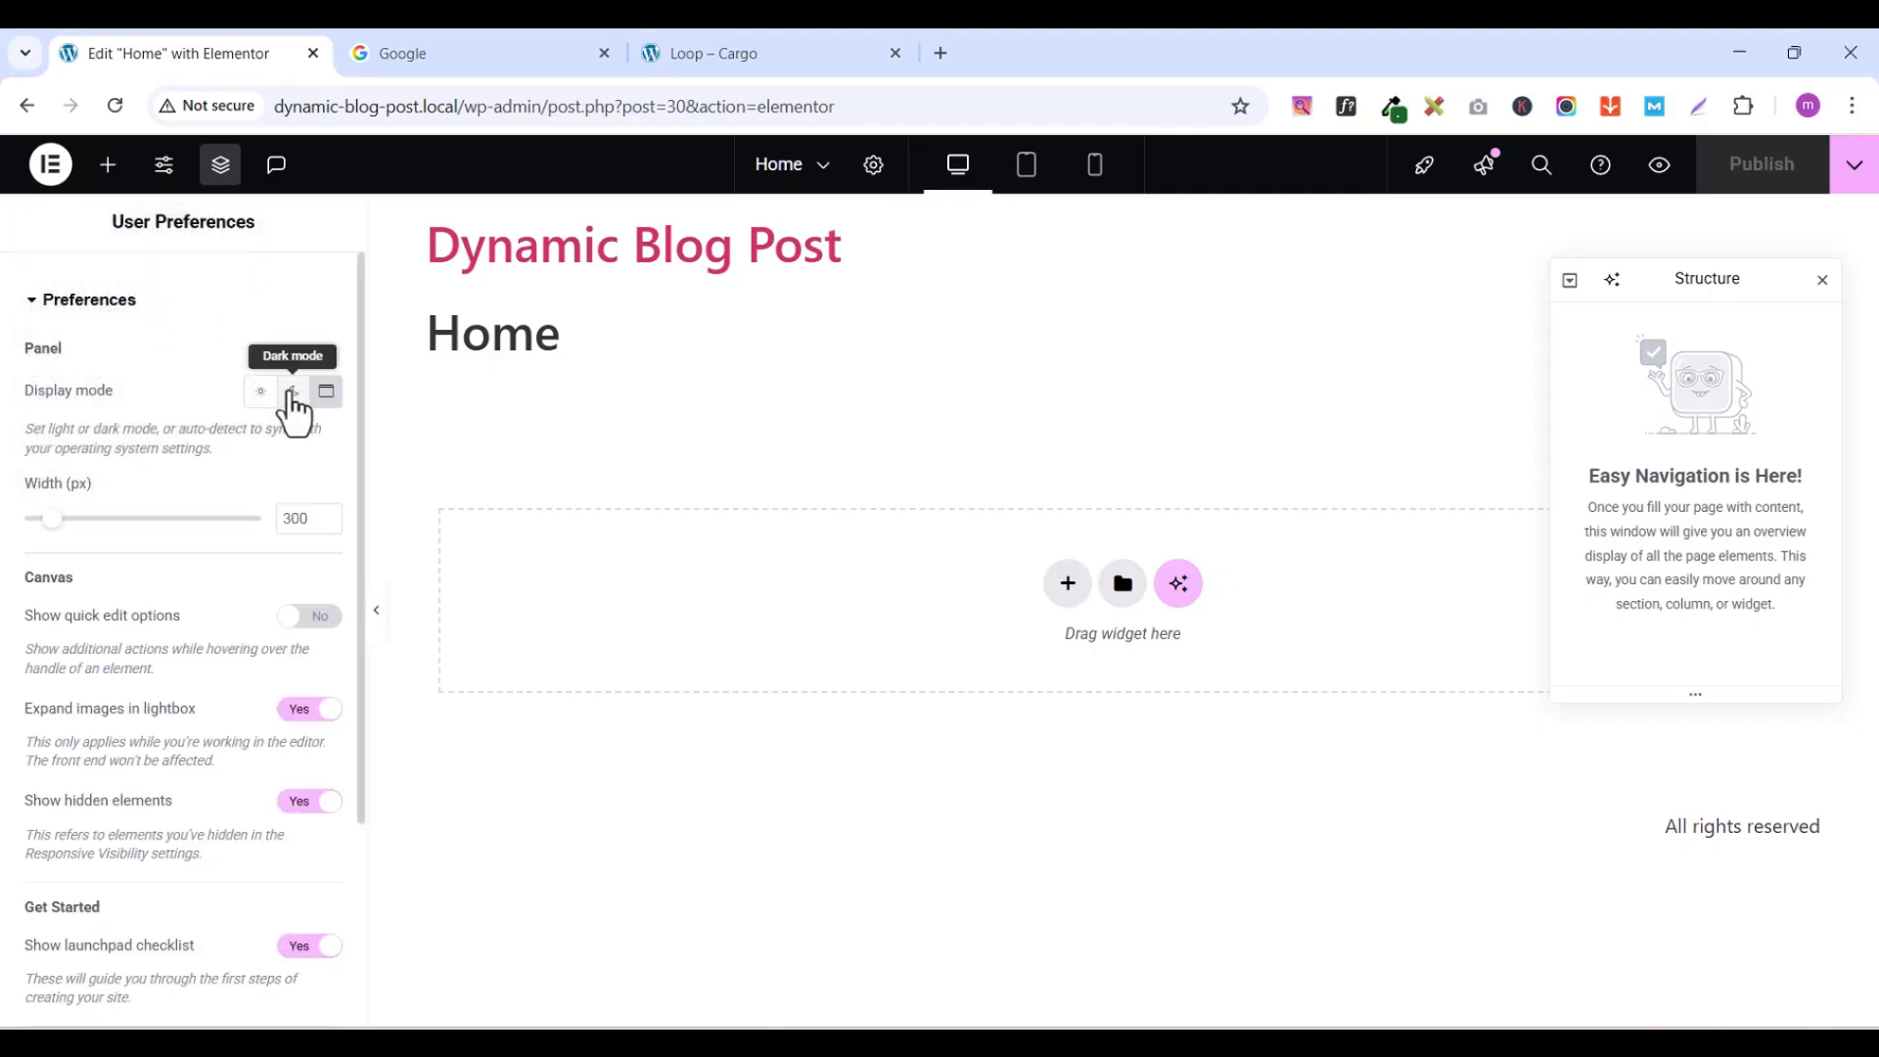
pyautogui.click(293, 393)
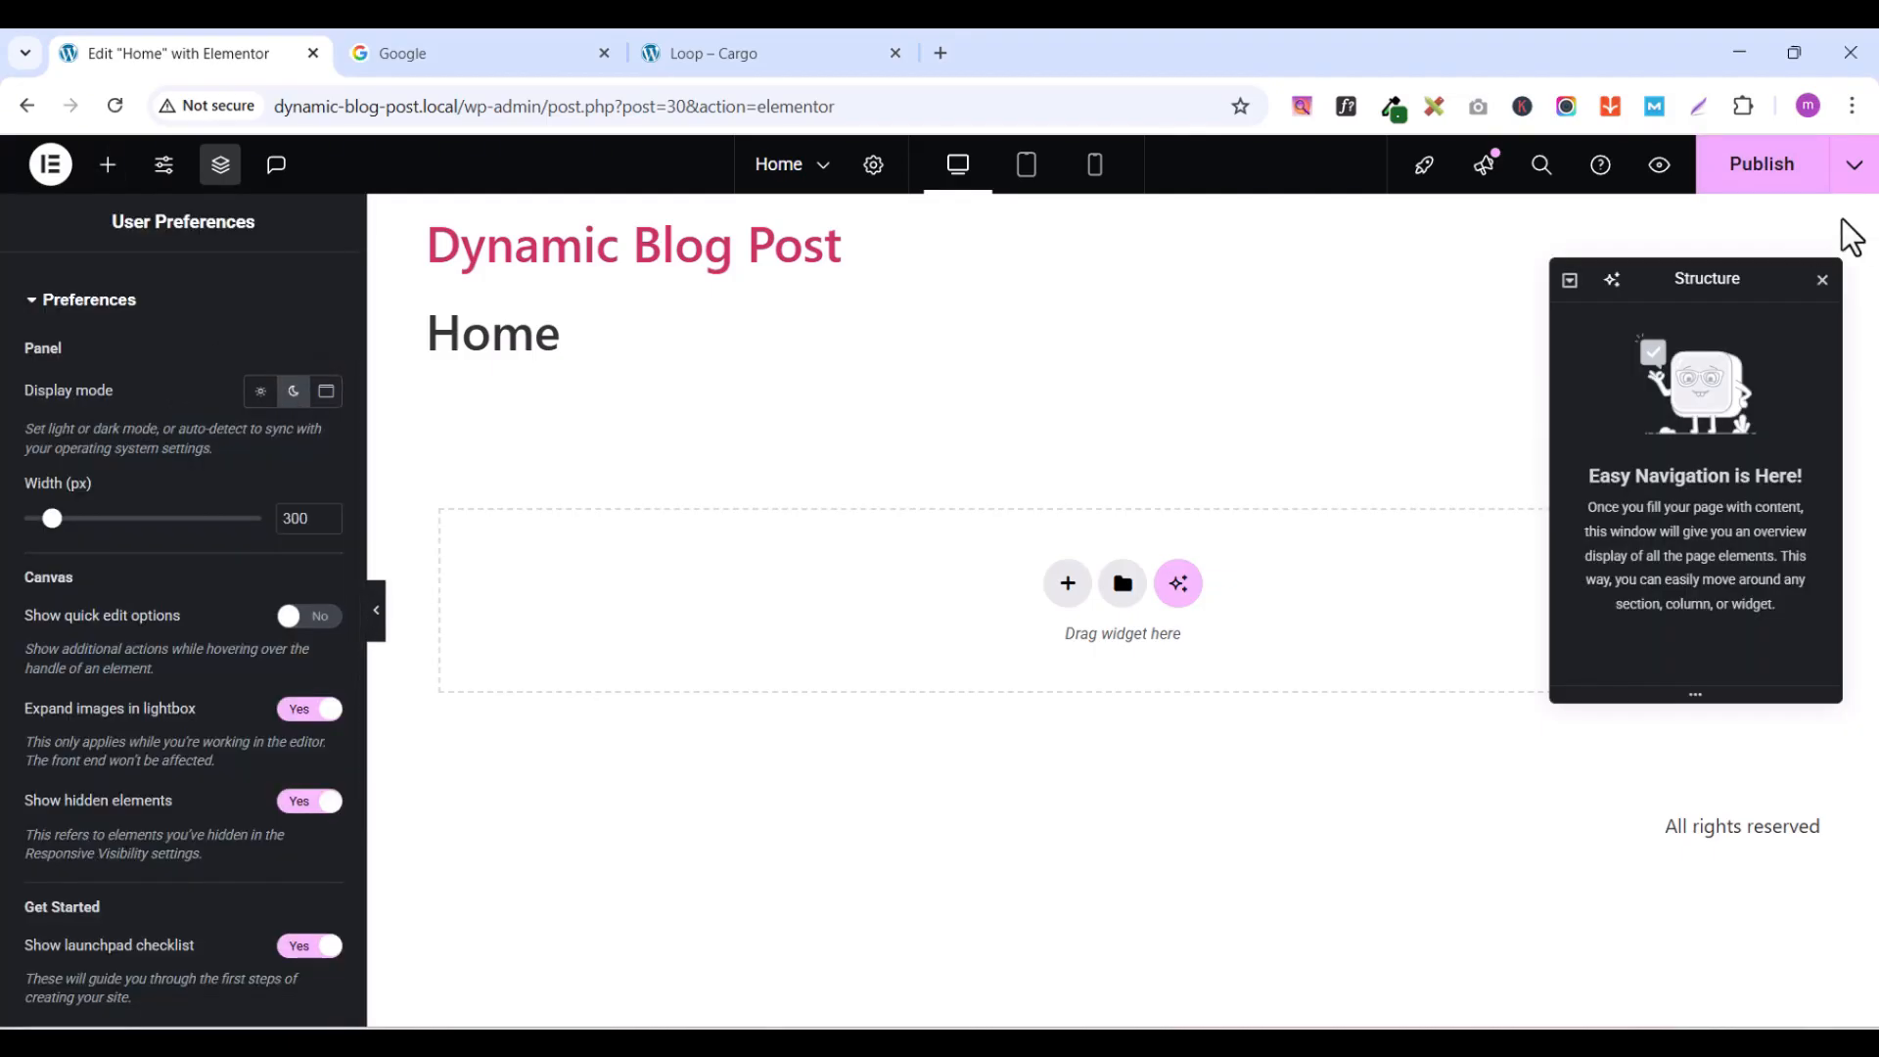
pyautogui.click(1789, 178)
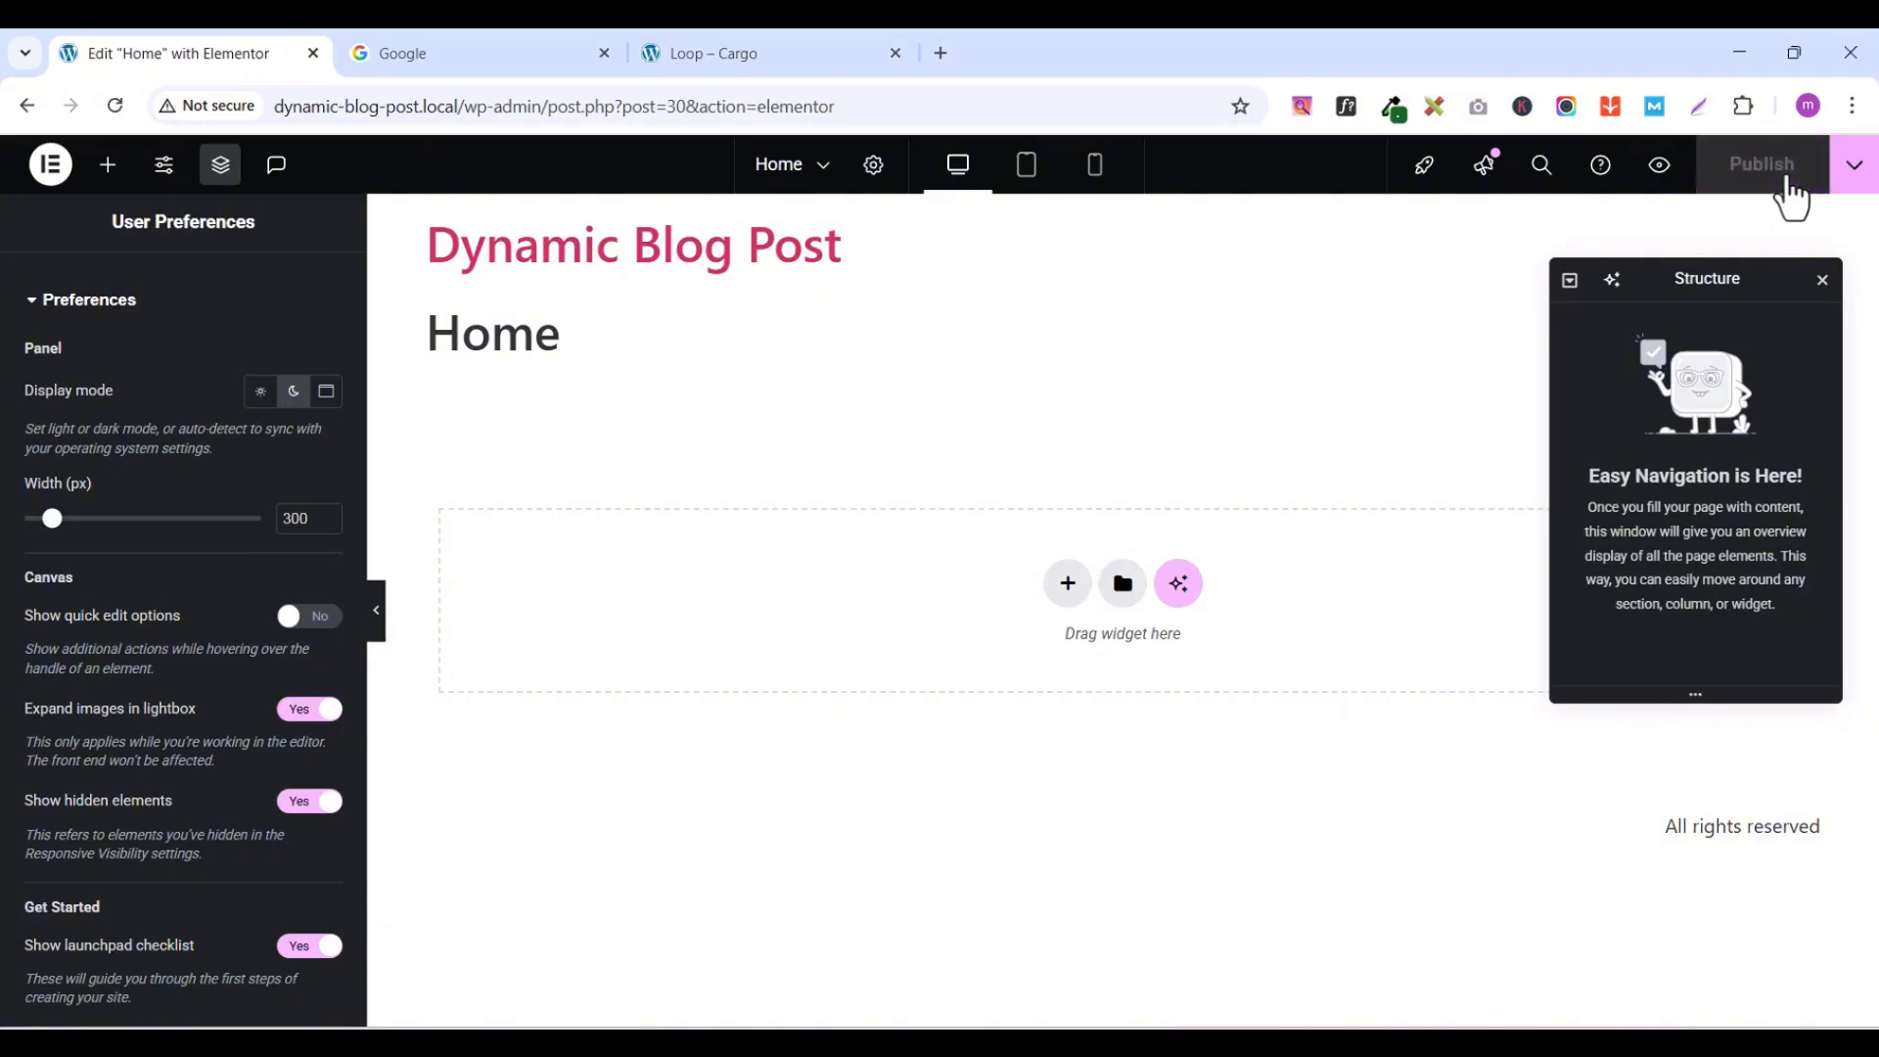
pyautogui.click(1823, 280)
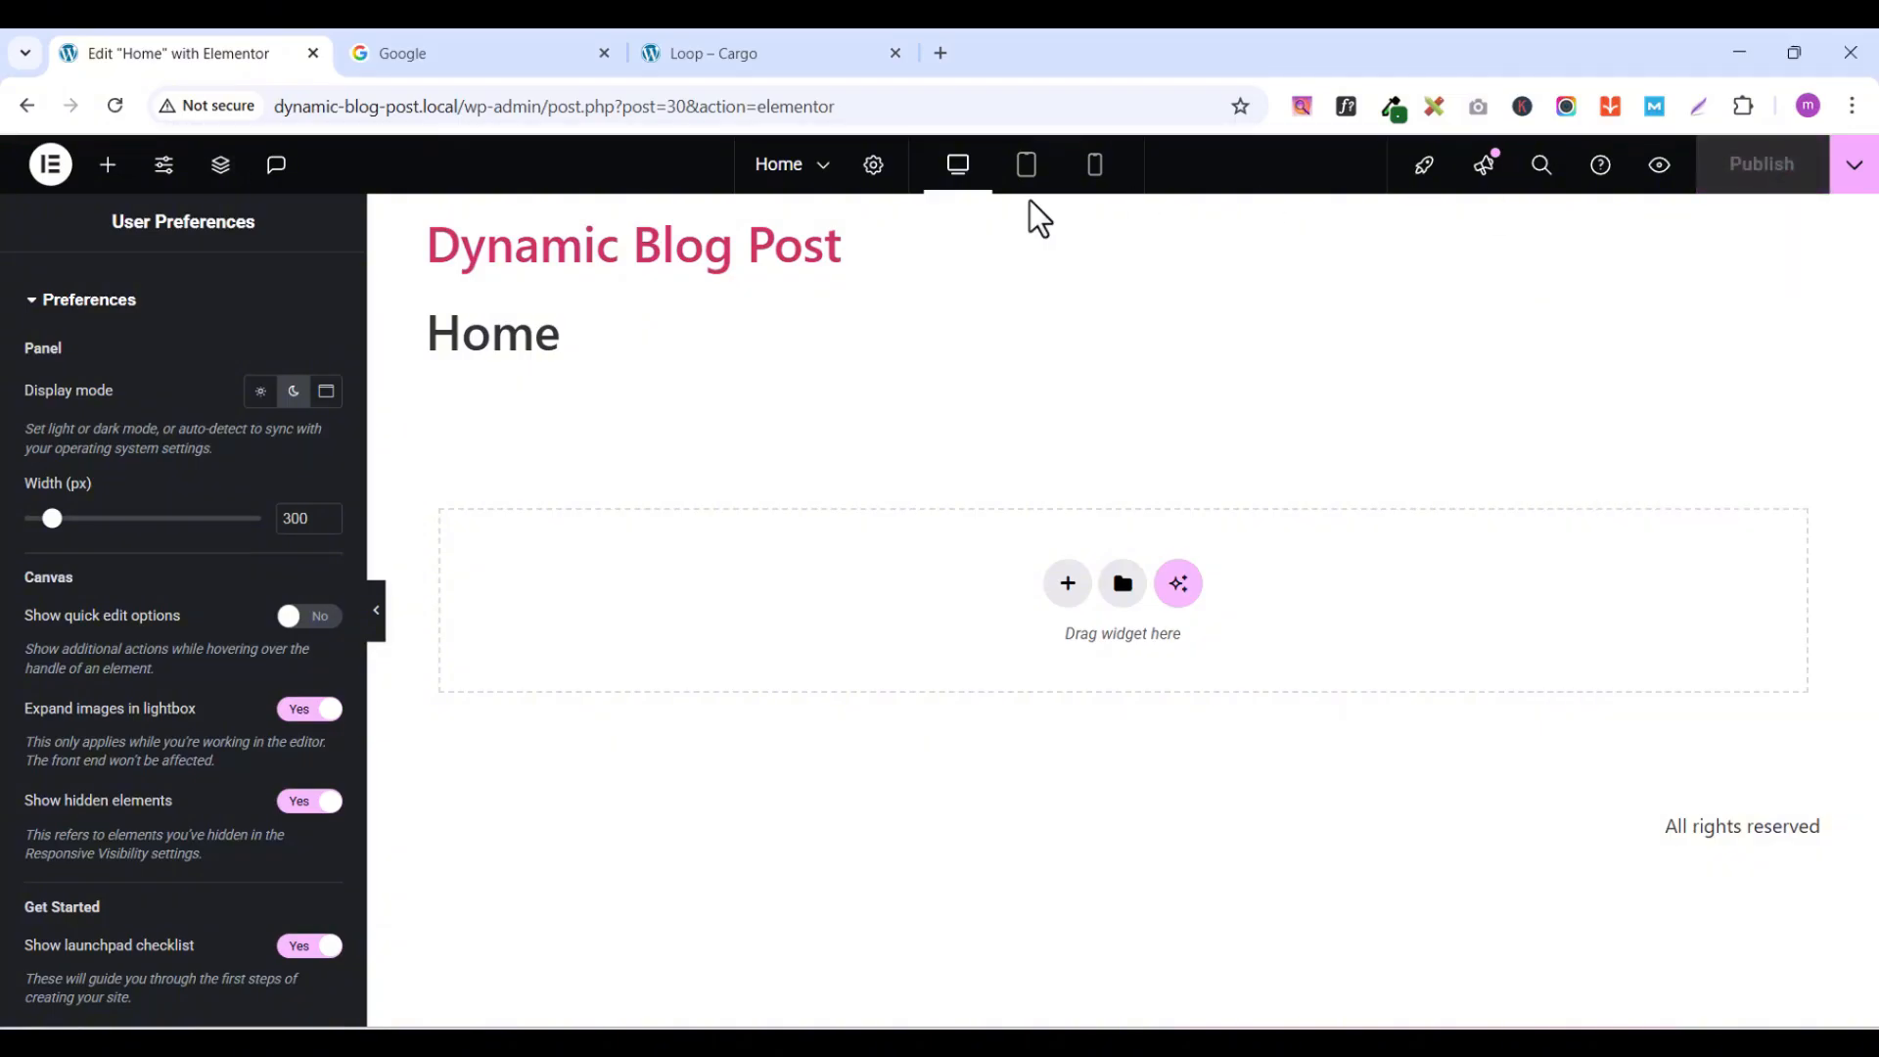
# - Set the Home page's layout to Elementor Full Width and publish the change
pyautogui.click(874, 166)
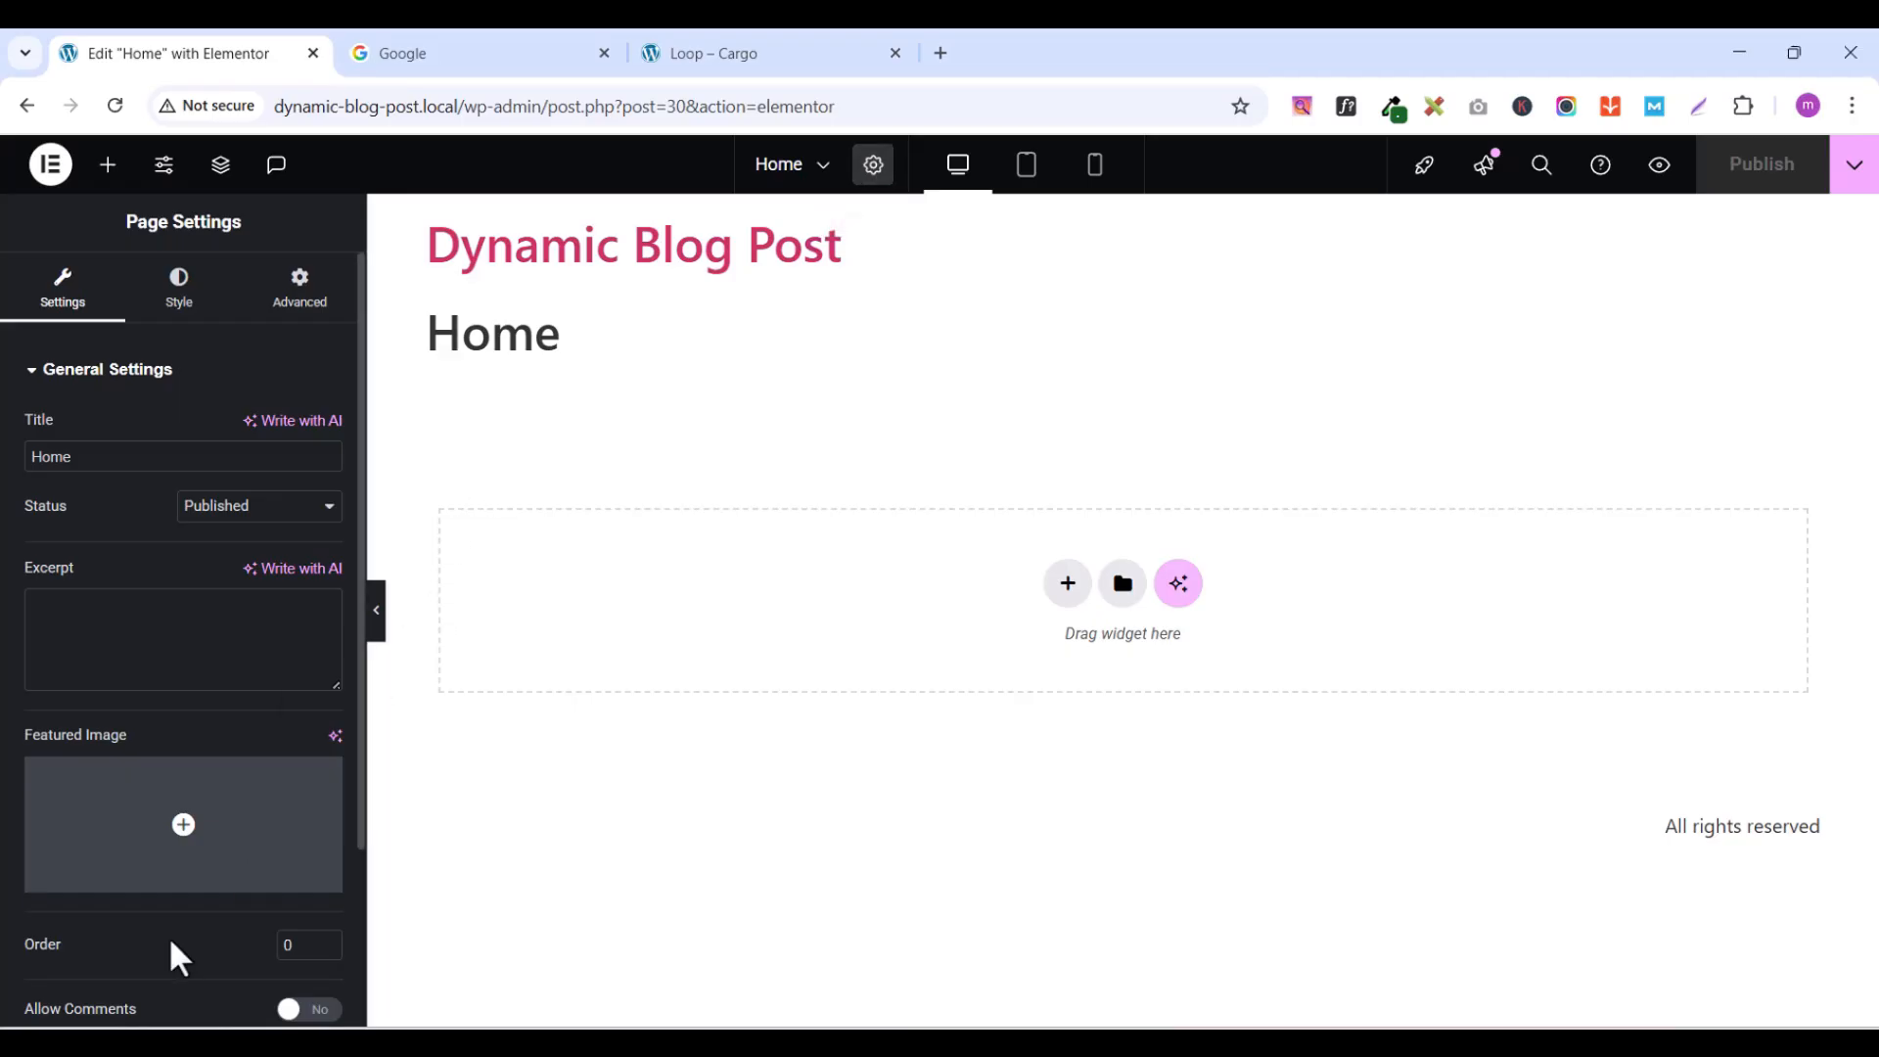
pyautogui.scroll(-2, 264, 935)
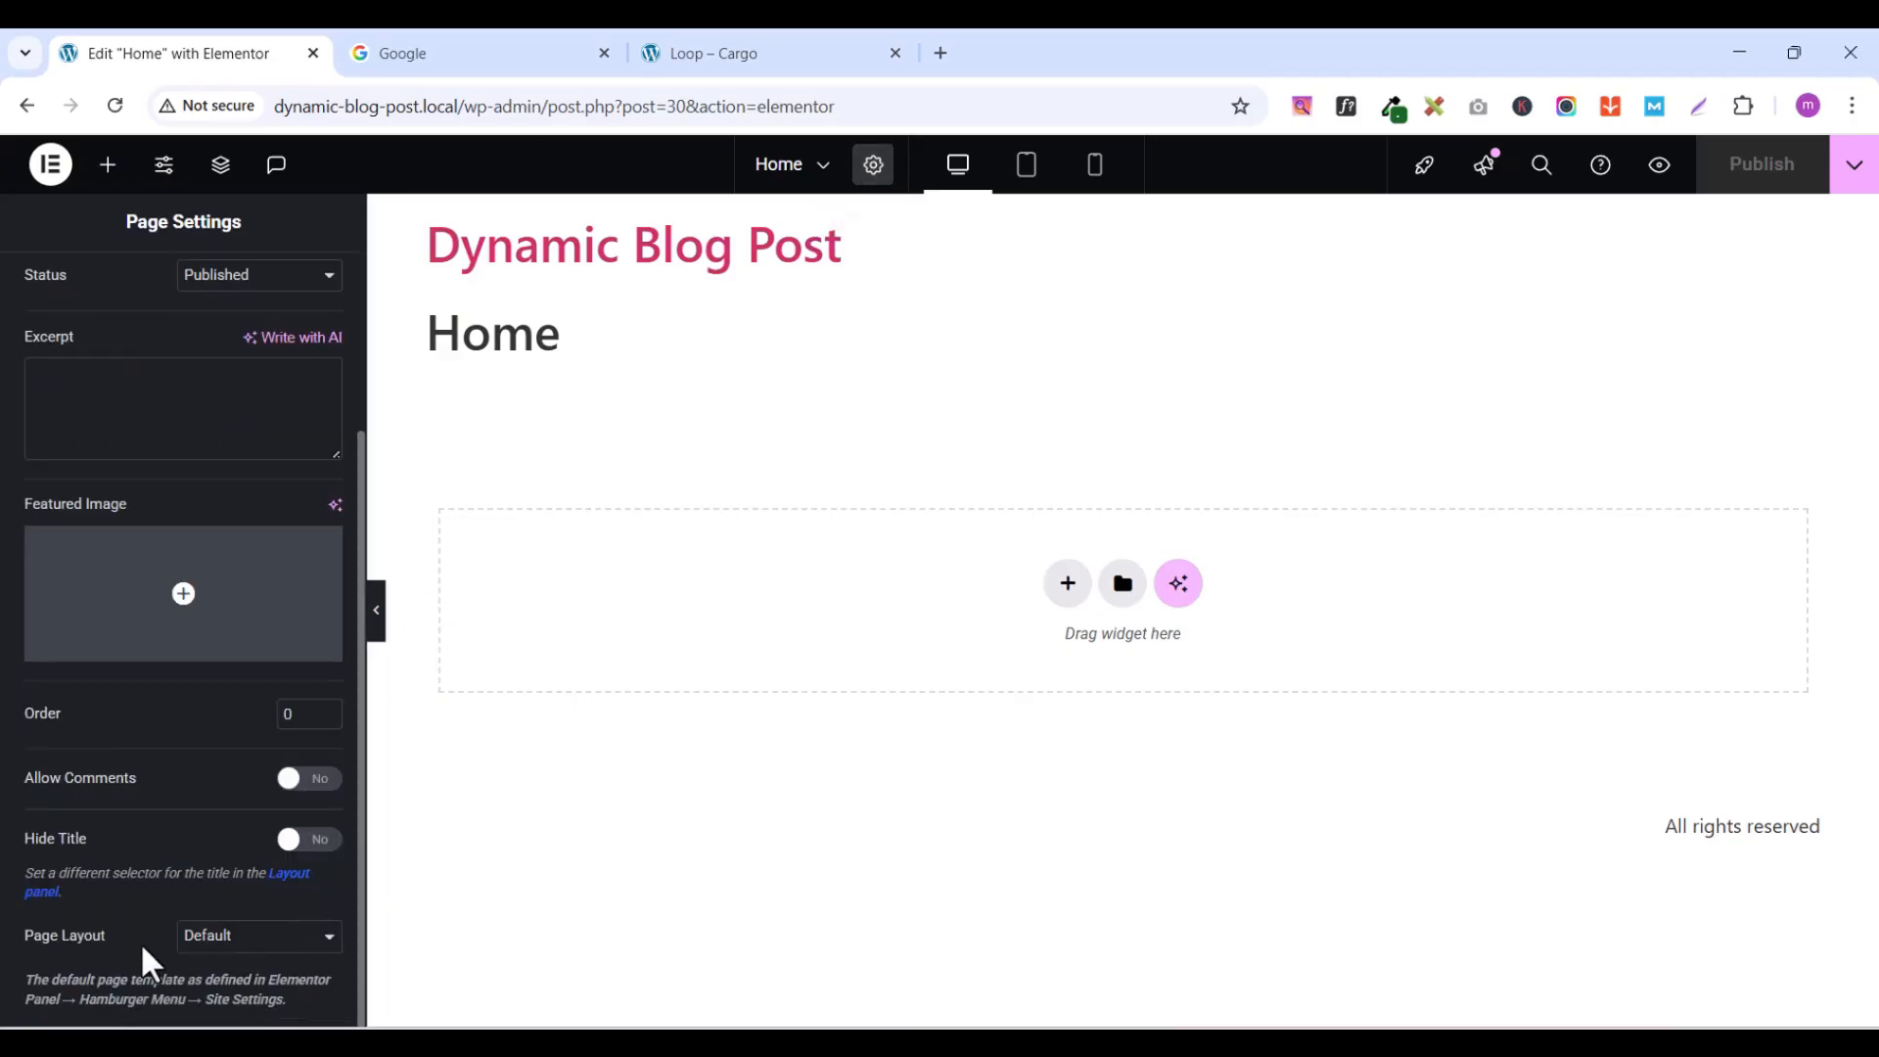
pyautogui.click(190, 938)
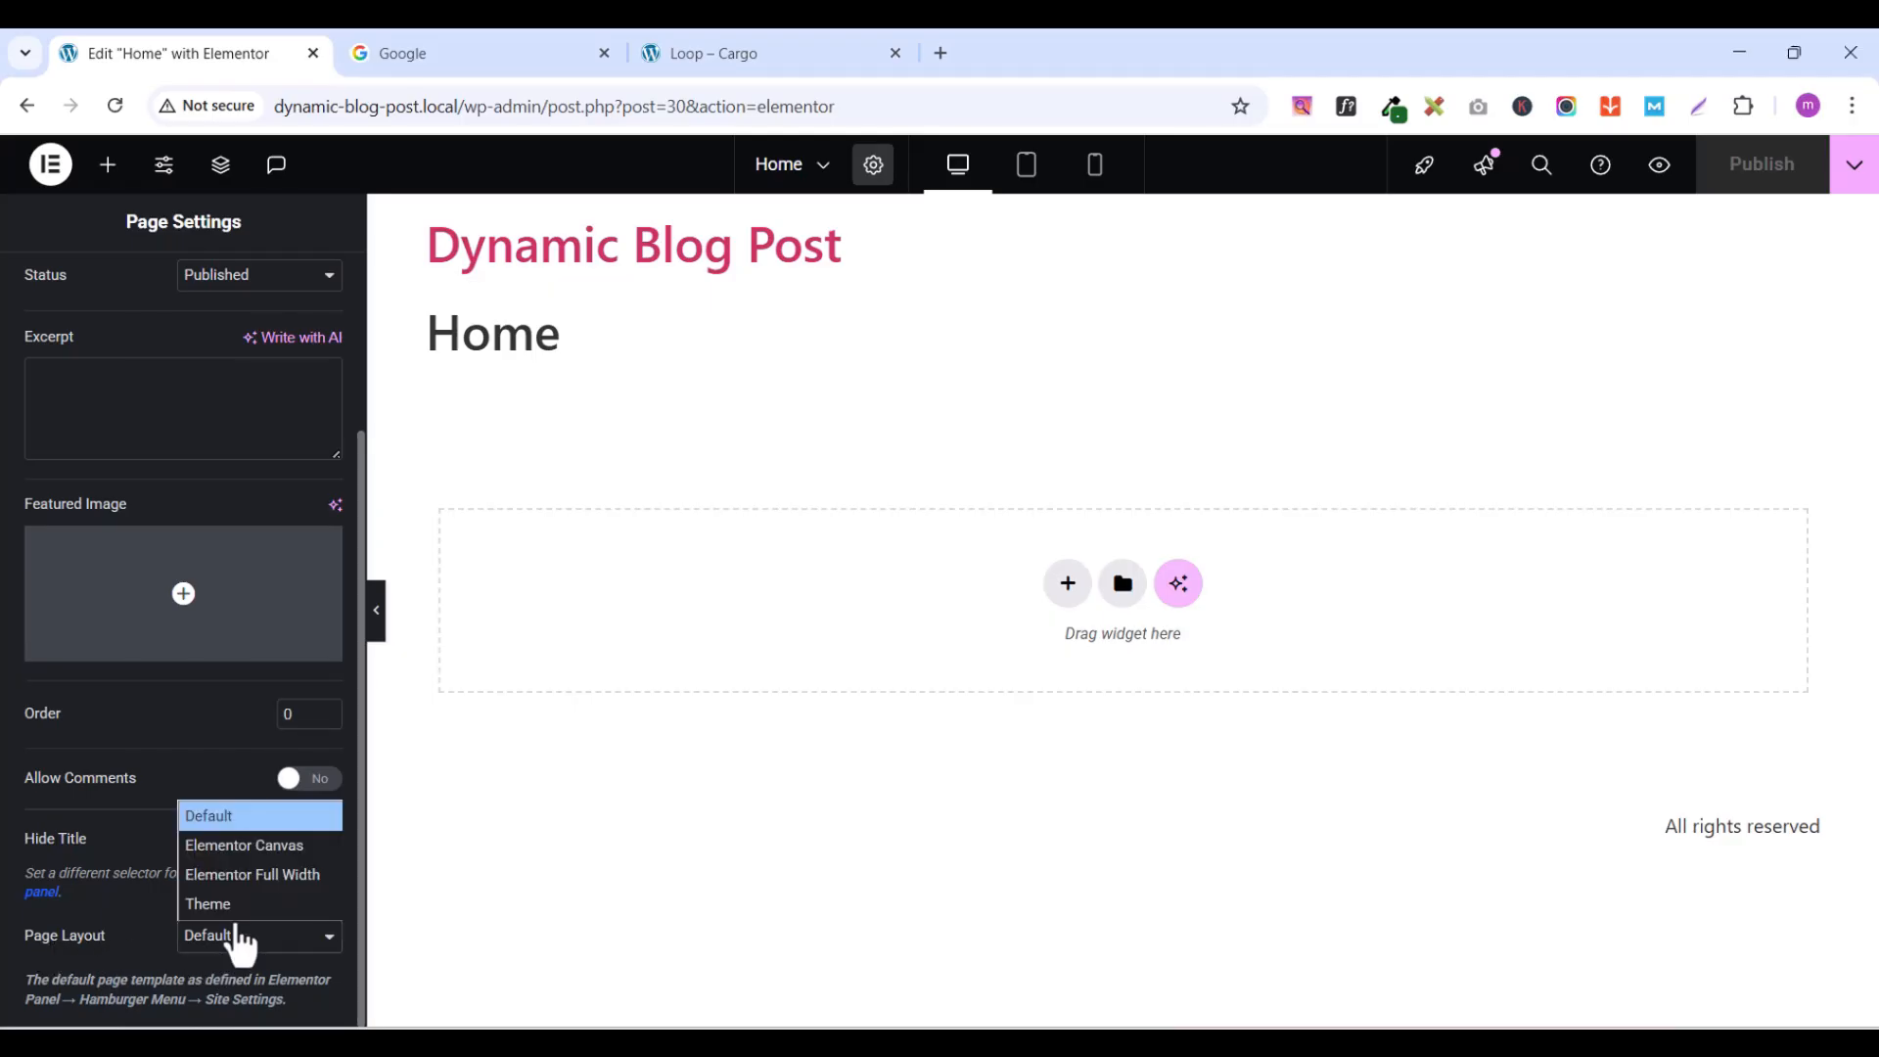
pyautogui.click(231, 875)
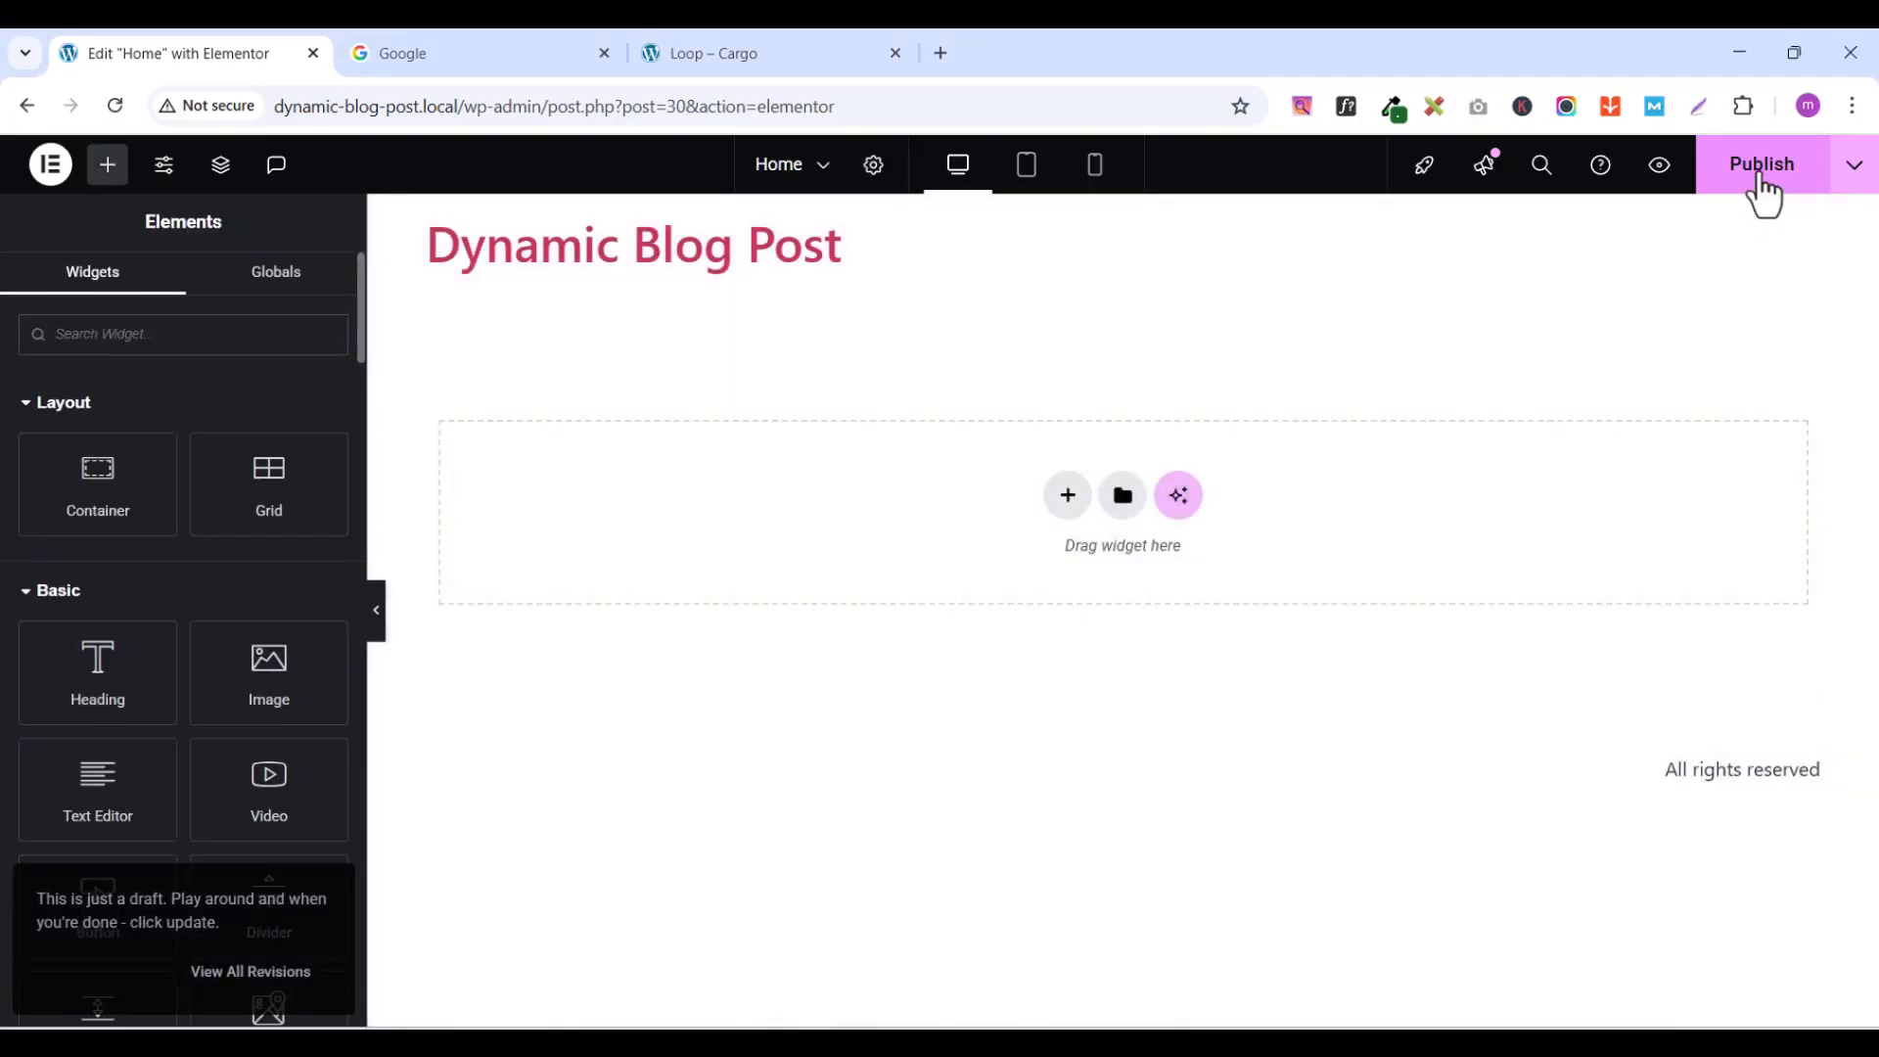
pyautogui.click(1762, 185)
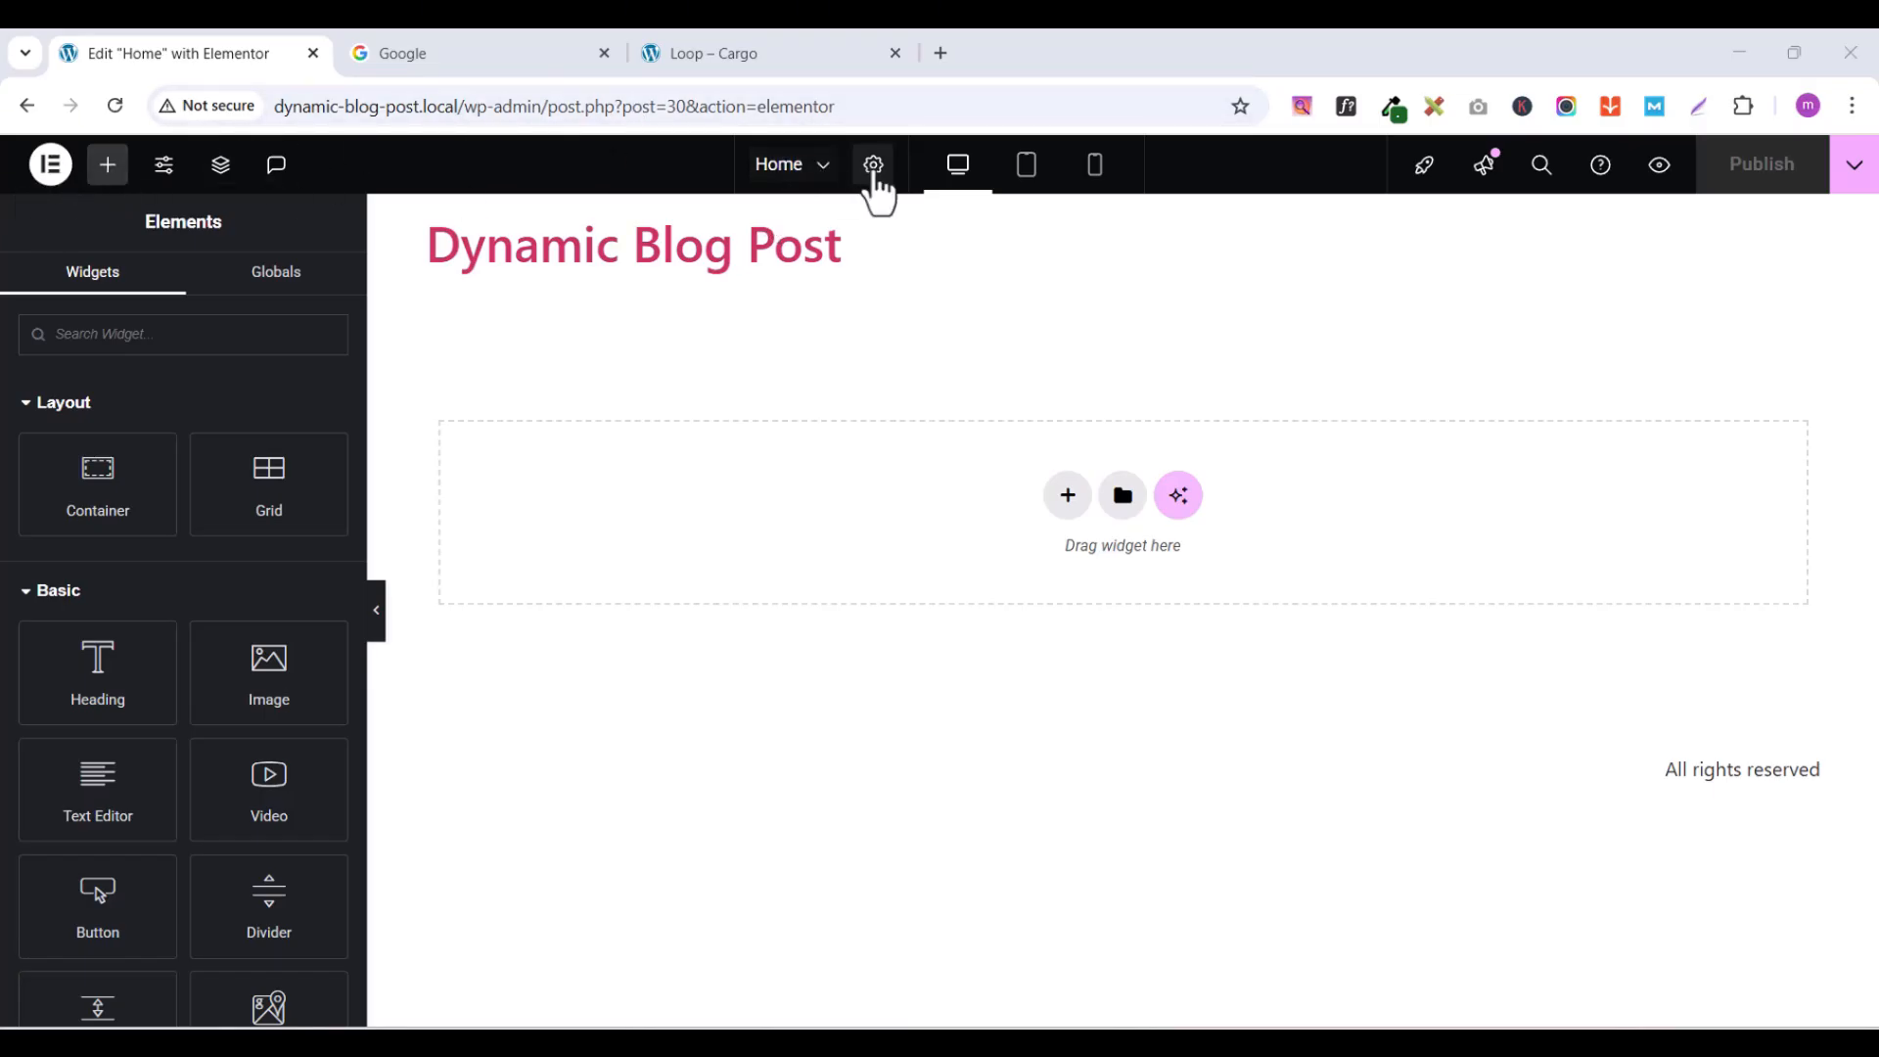
# - Exit the Elementor editor to WordPress and return to the site's list of pages
pyautogui.click(51, 166)
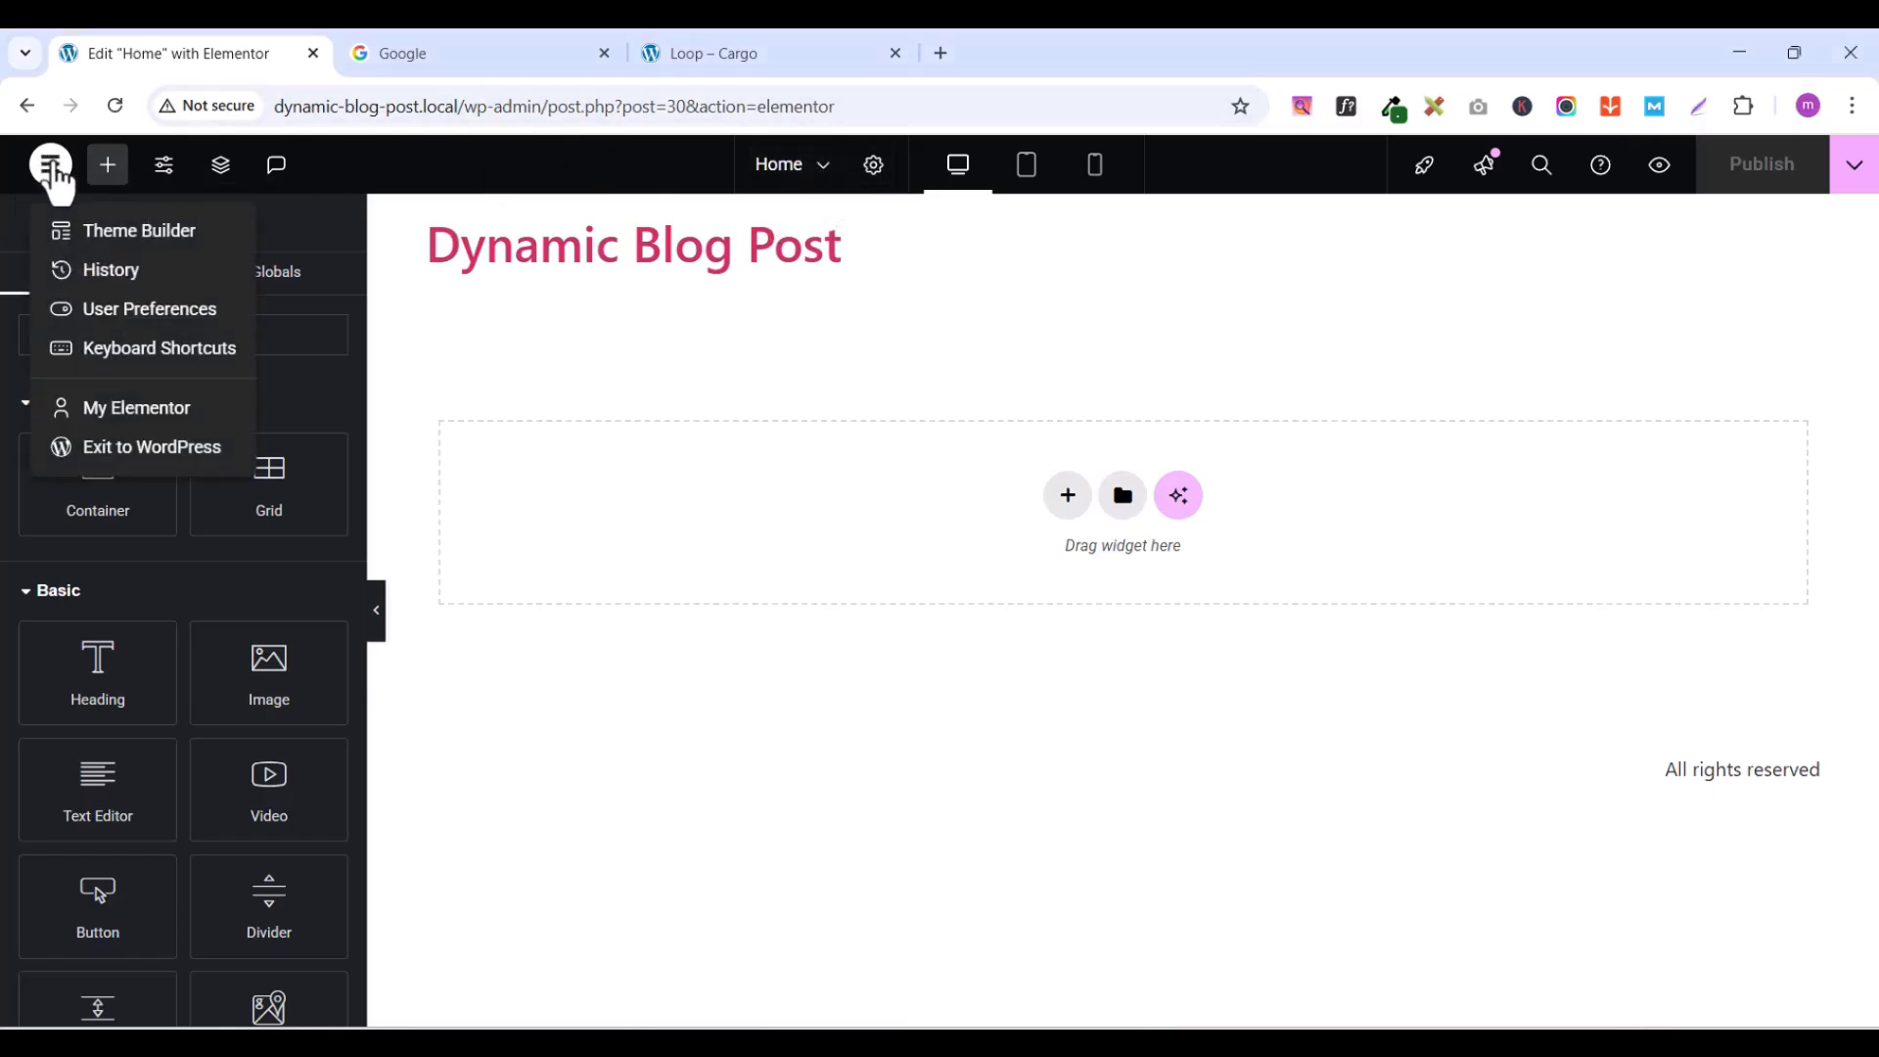
pyautogui.click(107, 448)
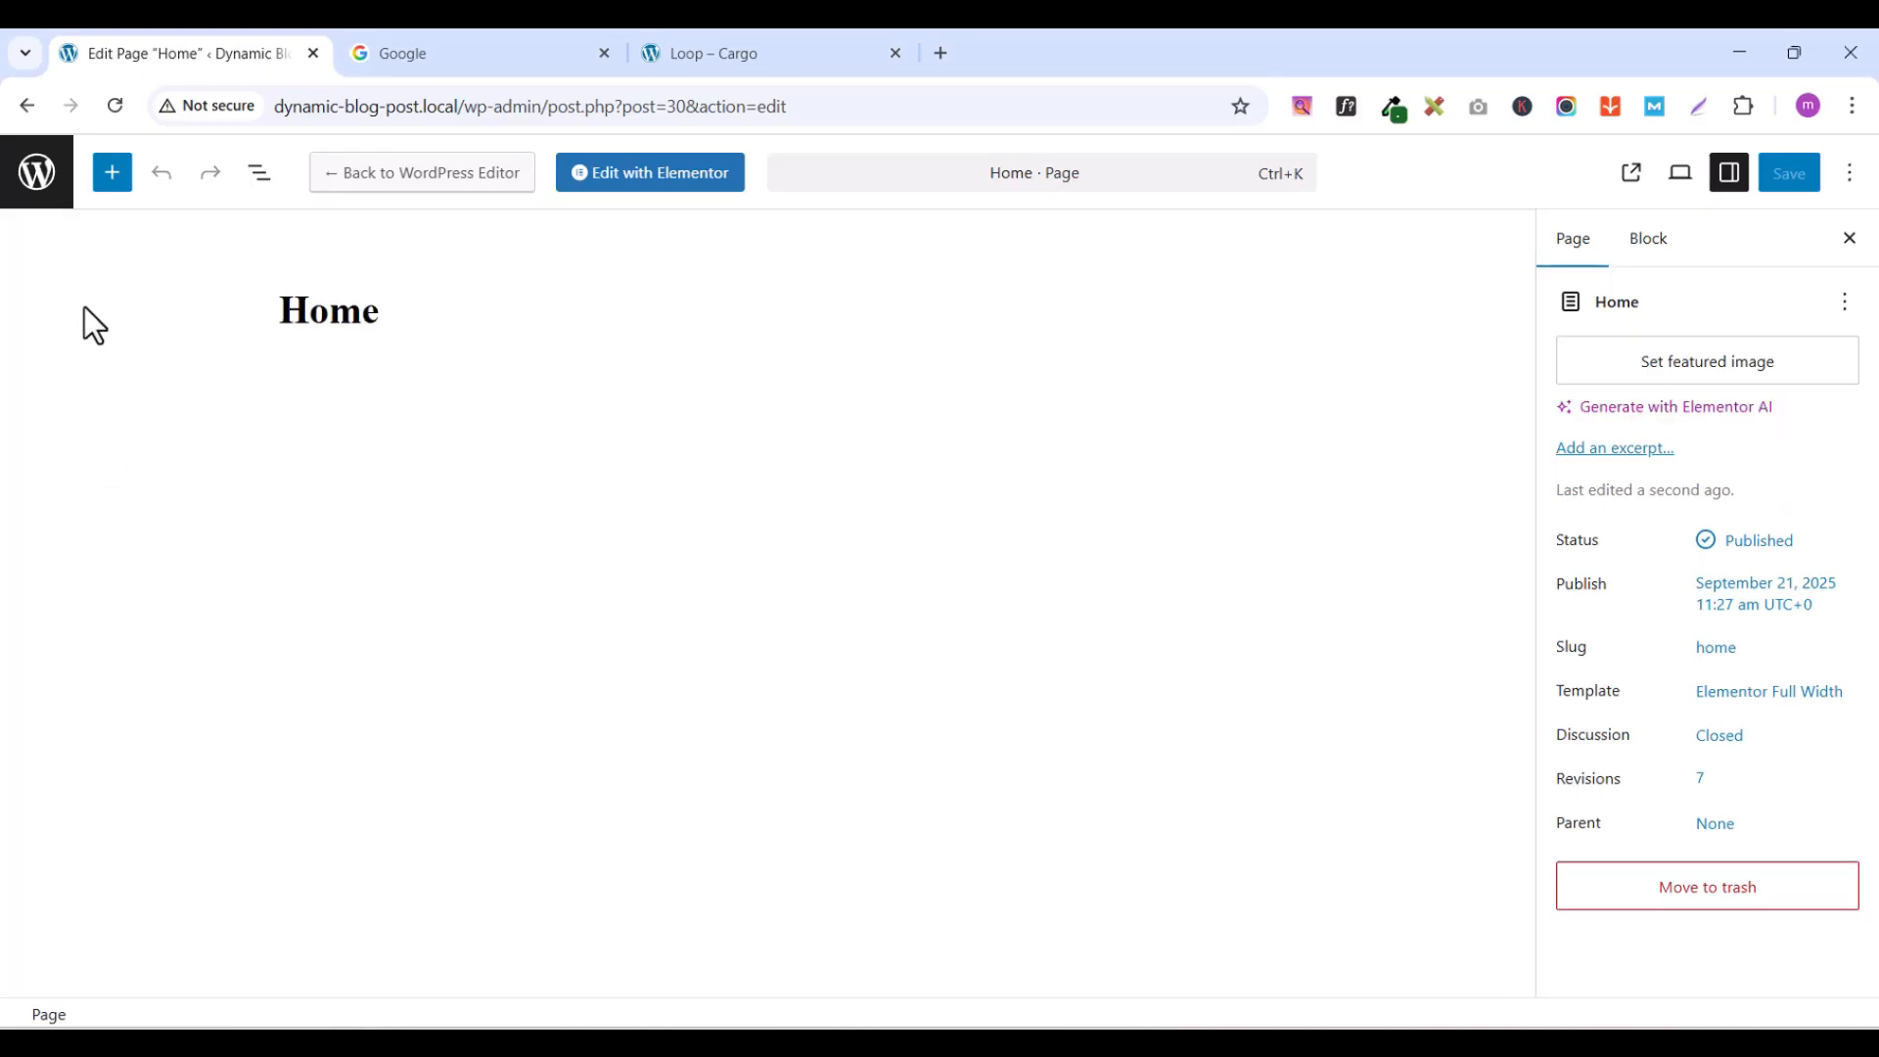
pyautogui.click(35, 178)
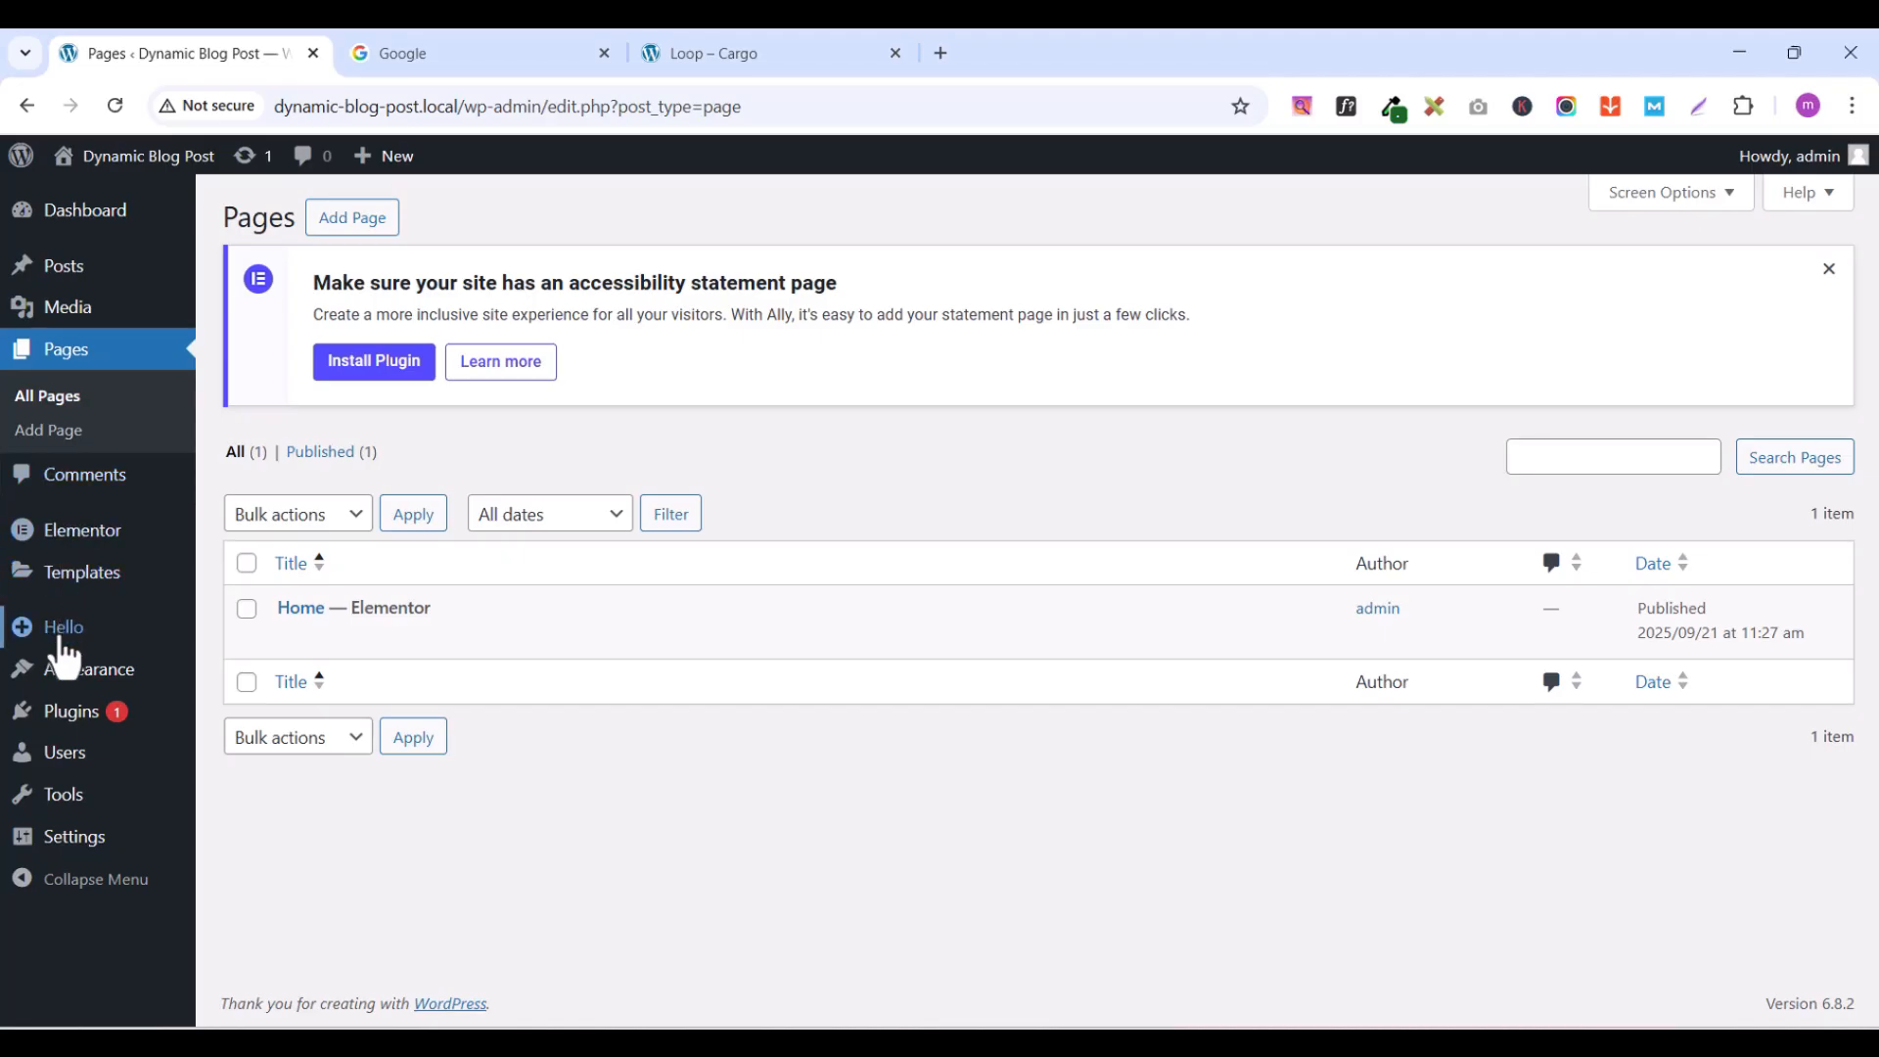
# - Create a blank Loop Item in the Theme Builder without using a library template, and publish it
pyautogui.moveTo(67, 582)
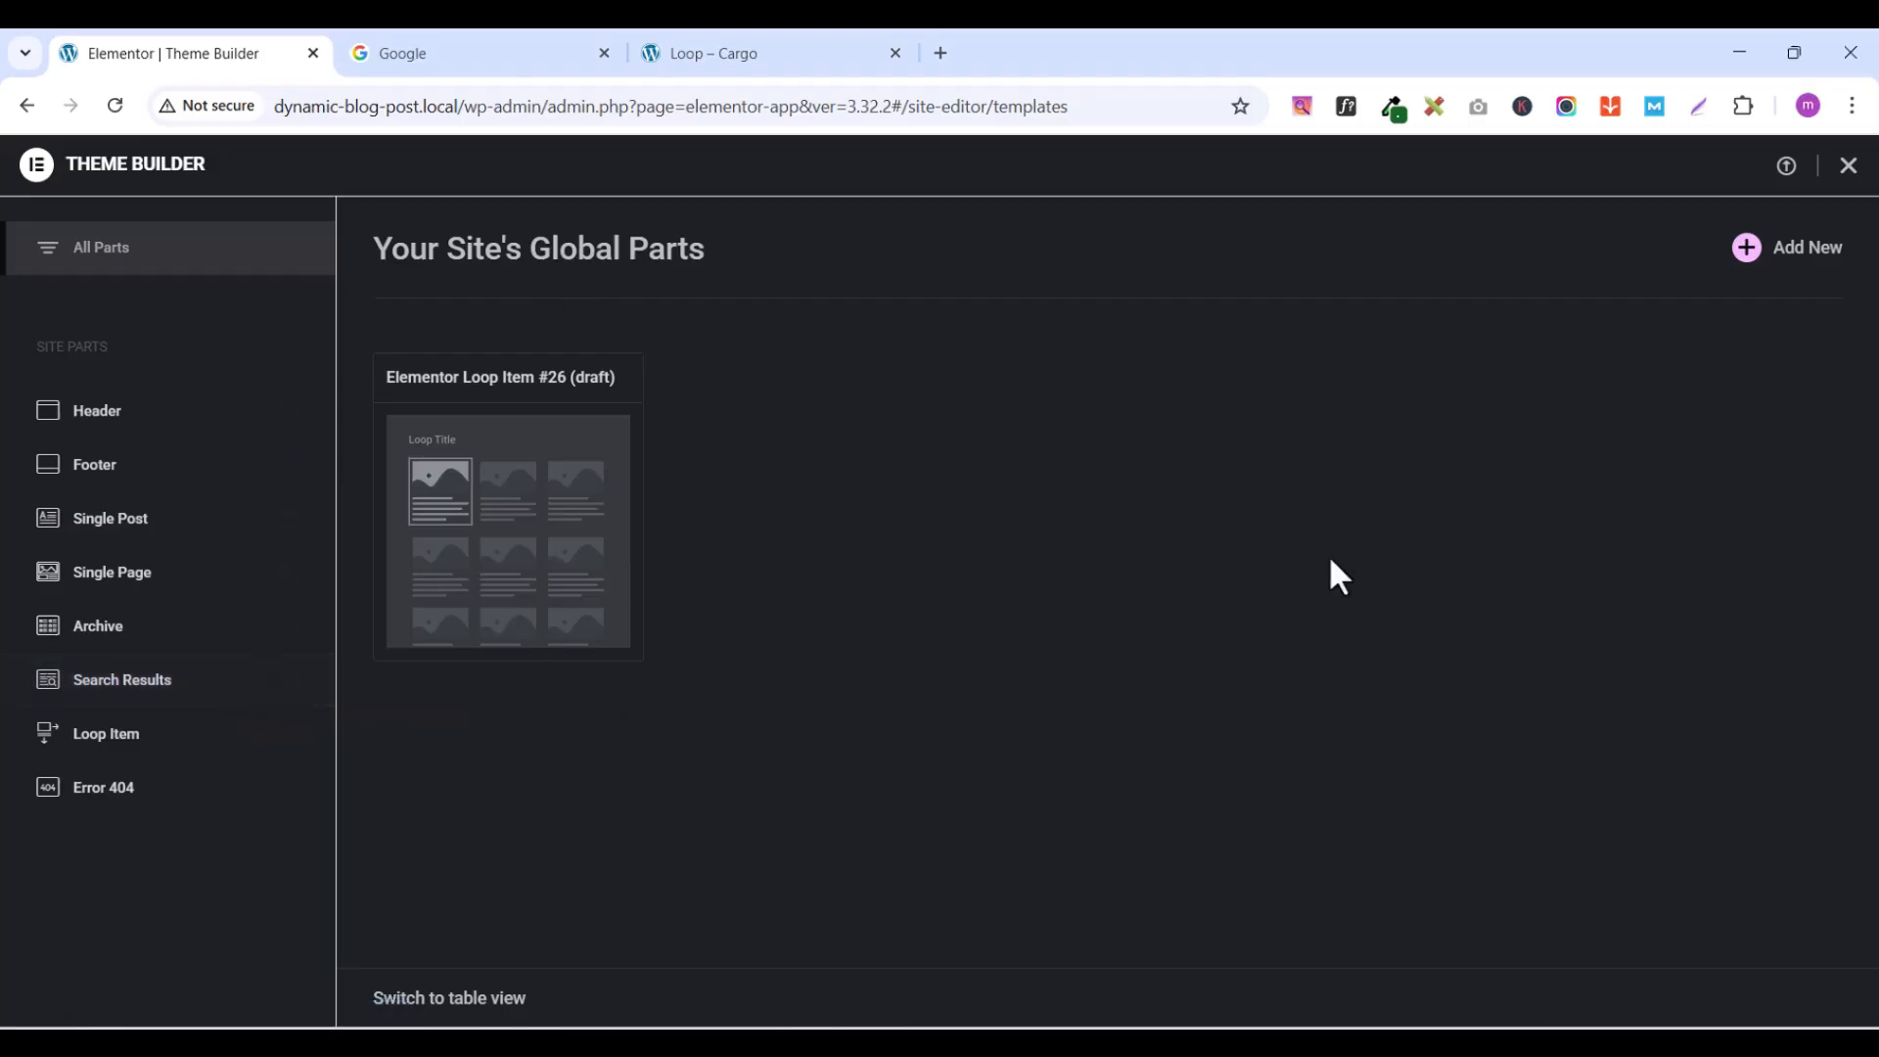
pyautogui.click(1784, 251)
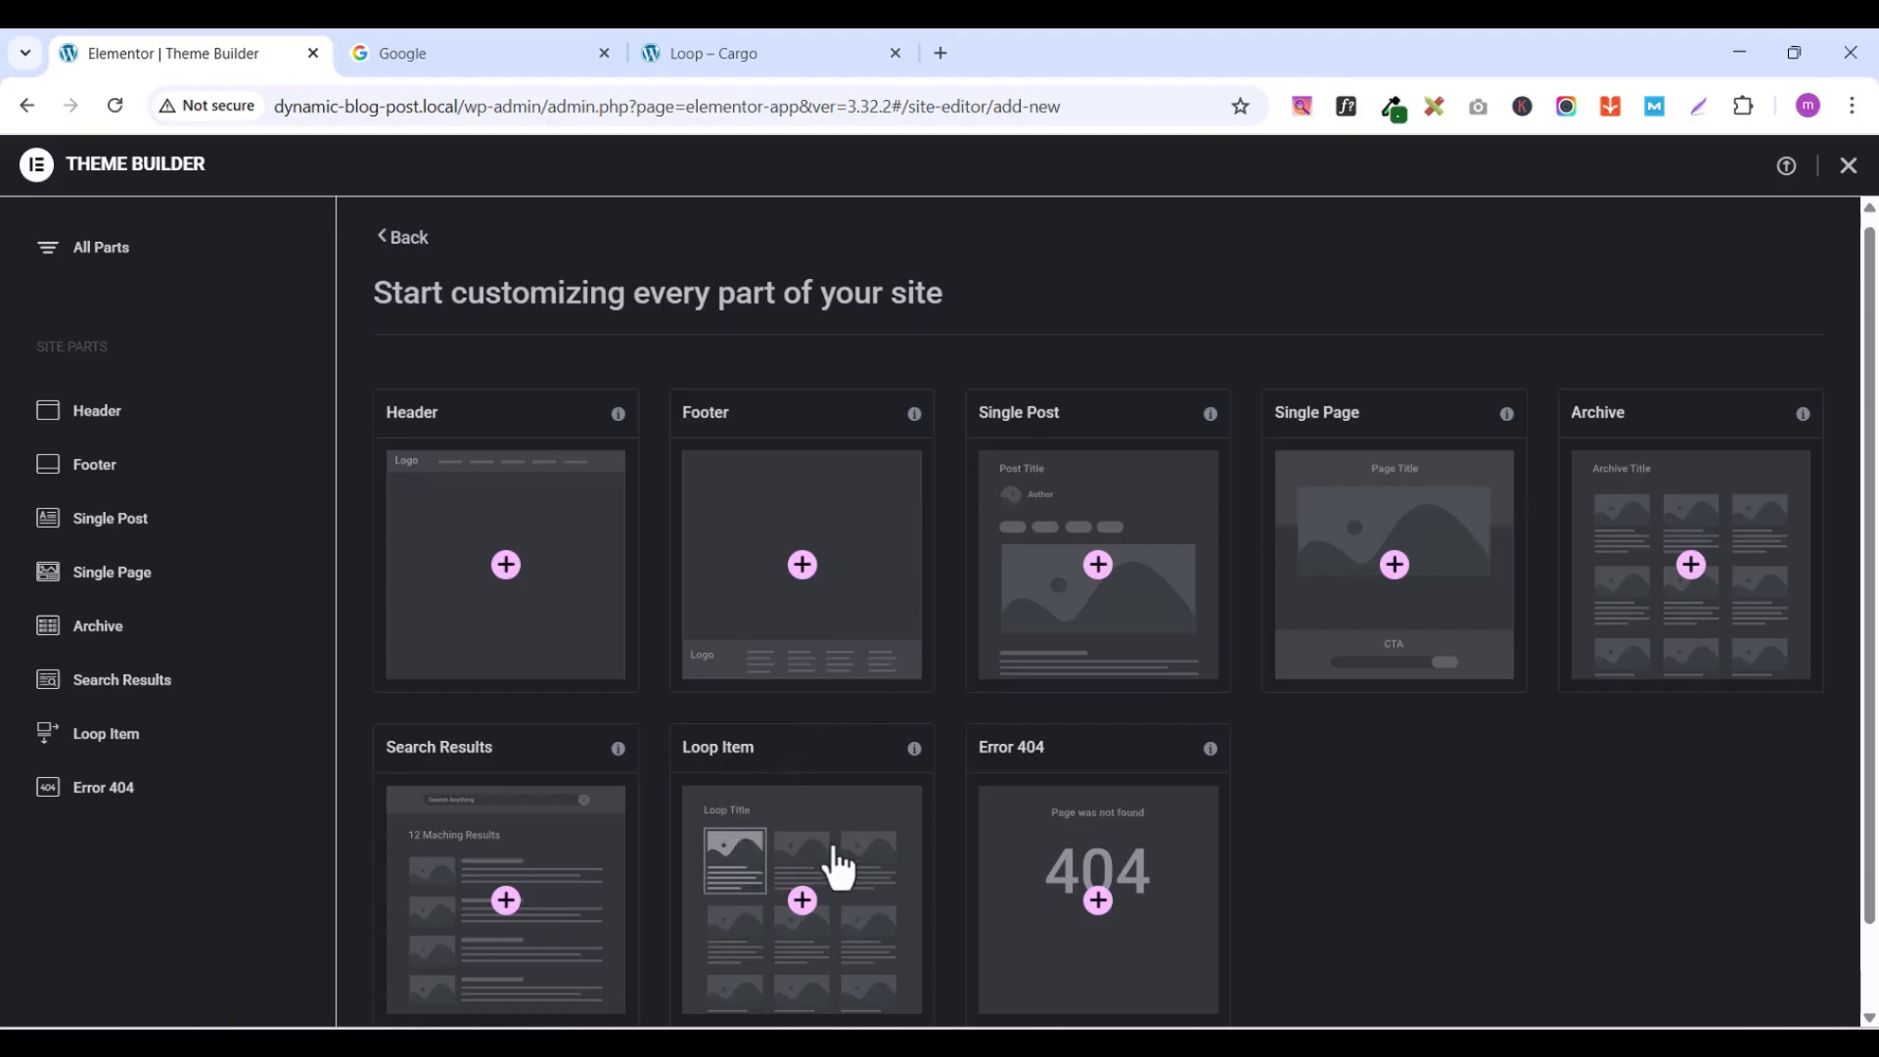
pyautogui.click(789, 861)
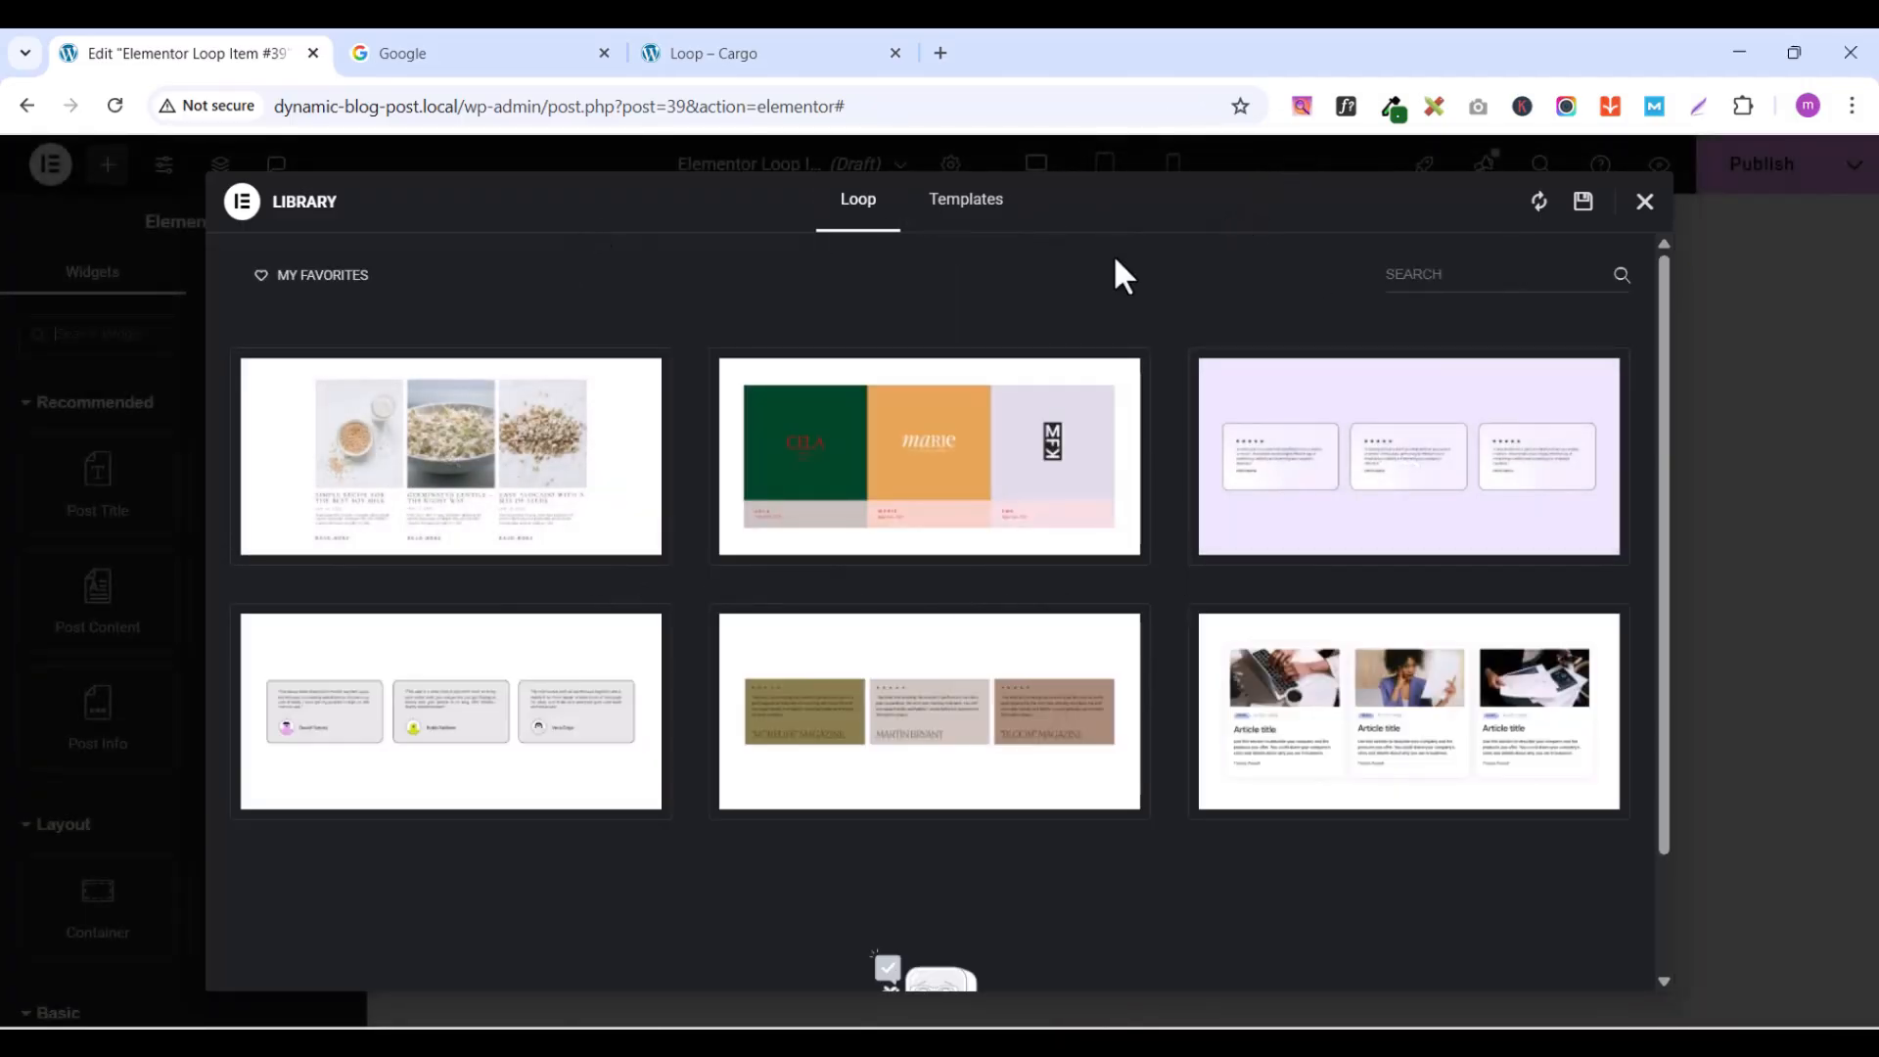
pyautogui.moveTo(367, 504)
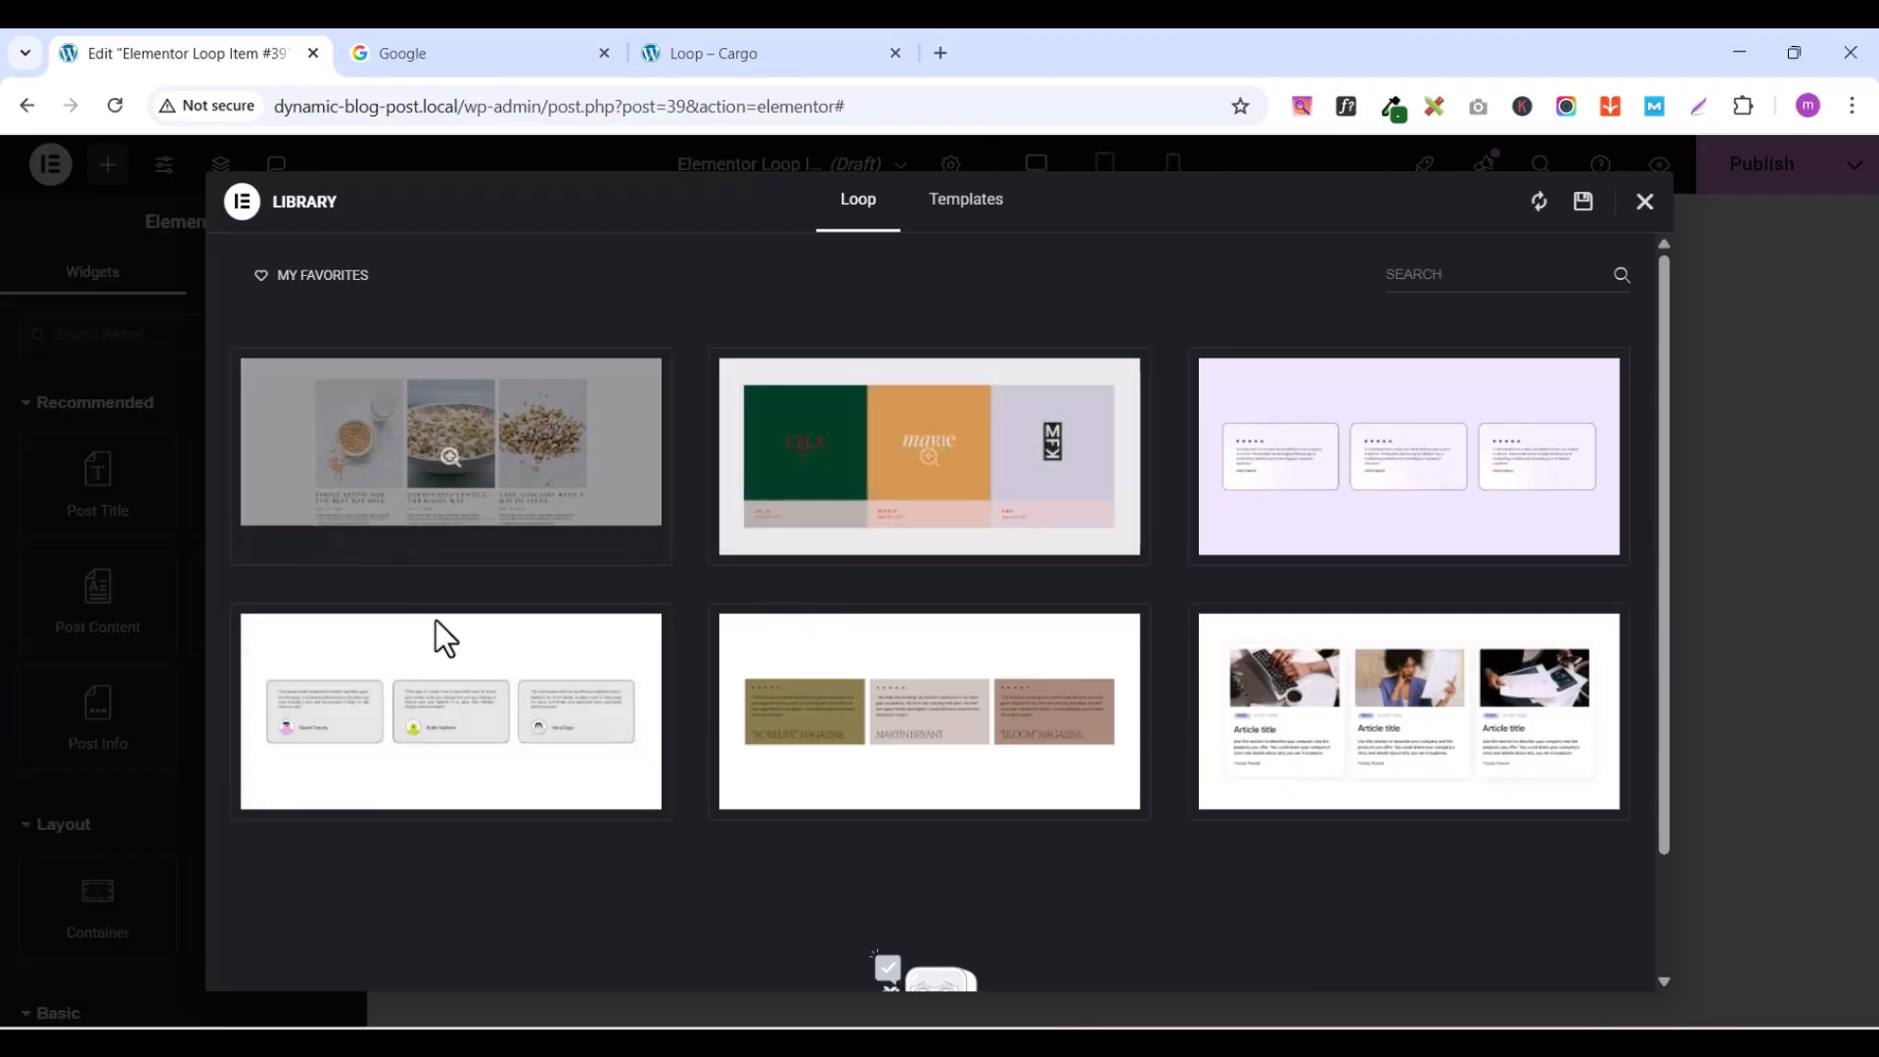
pyautogui.moveTo(1132, 450)
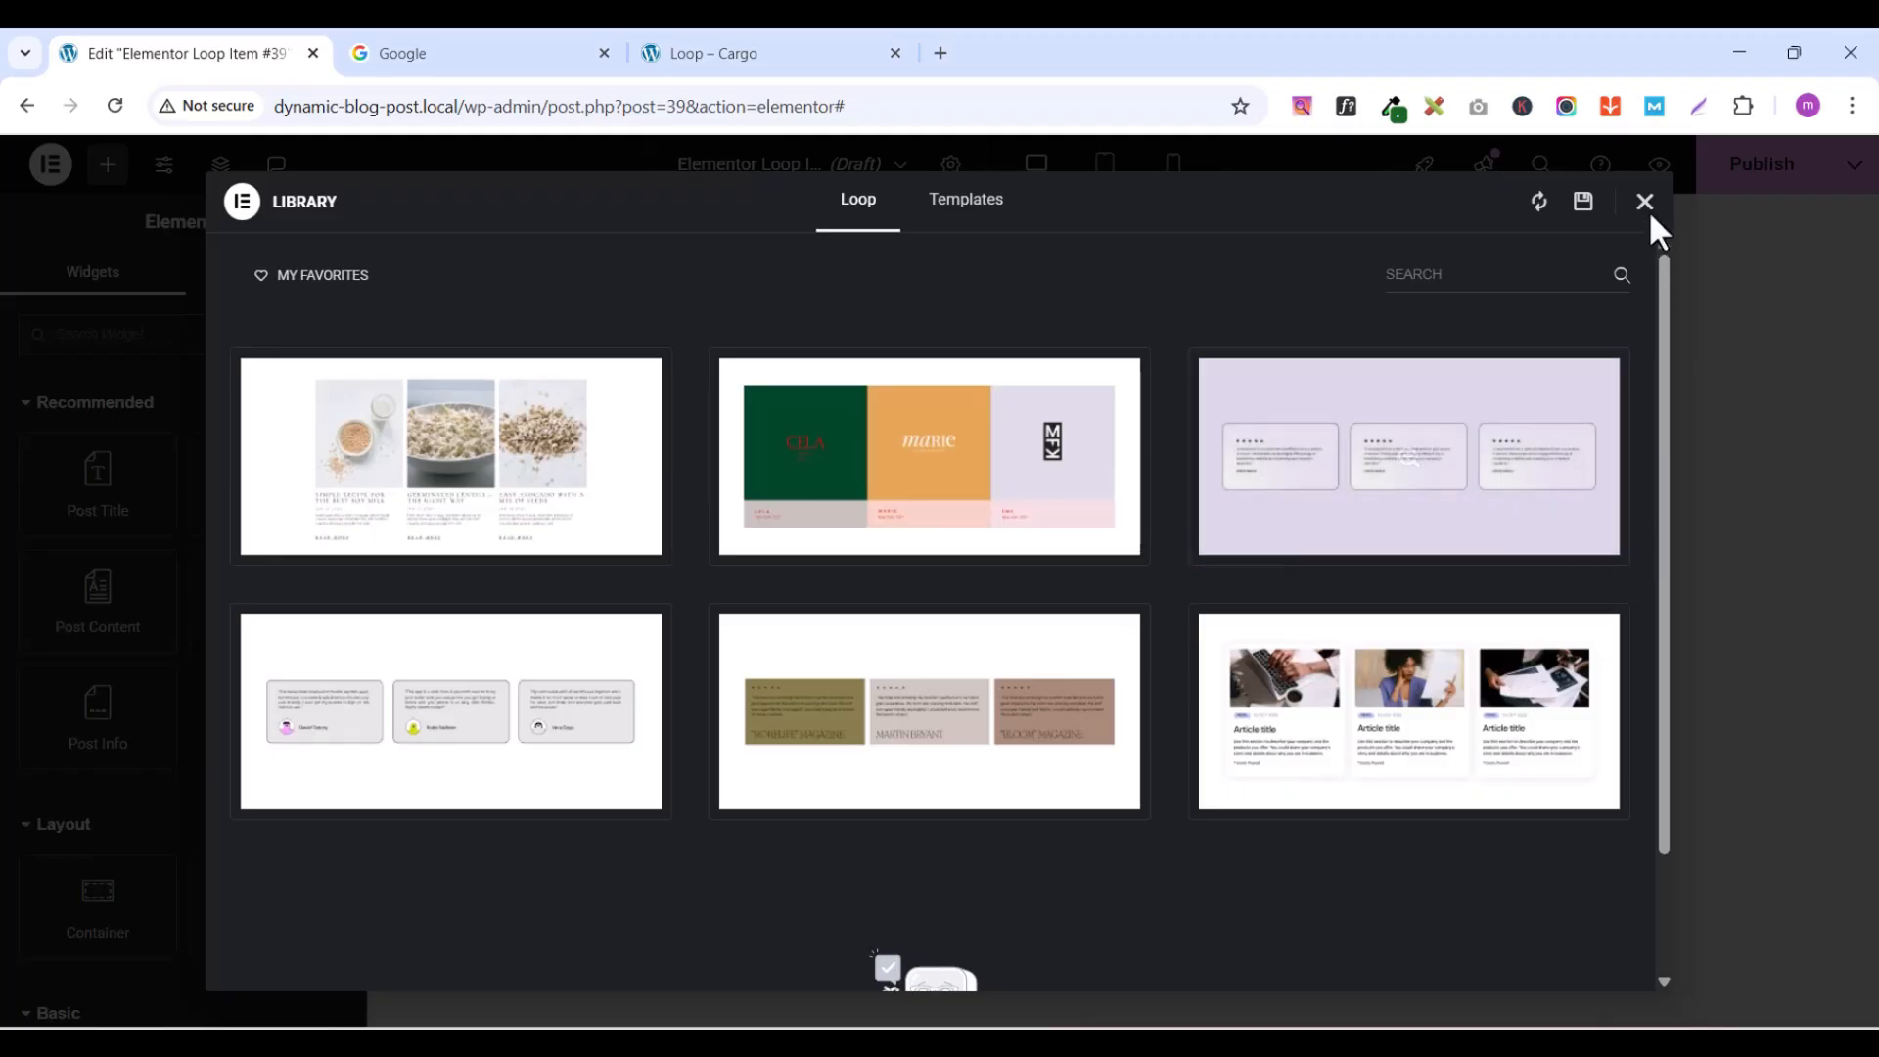
pyautogui.click(1644, 202)
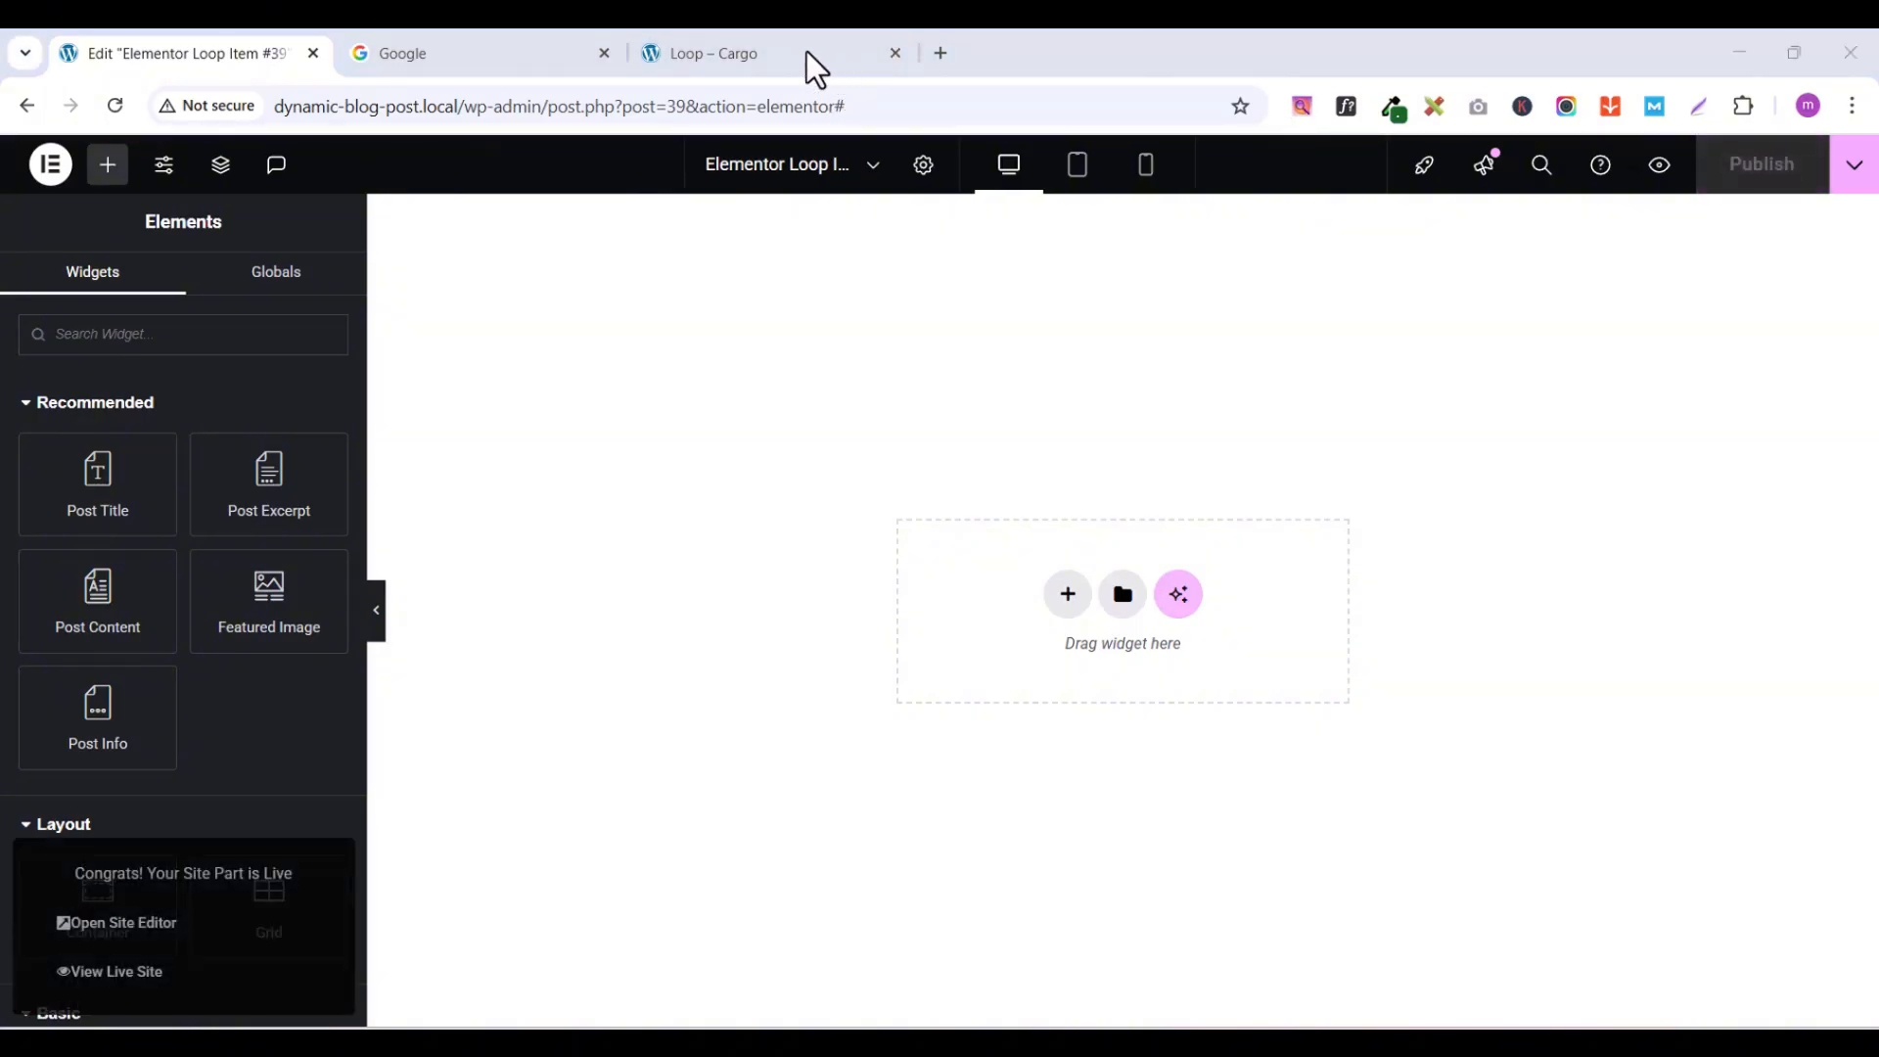
# - Title the loop item loop1 in its settings and publish the change
pyautogui.click(921, 166)
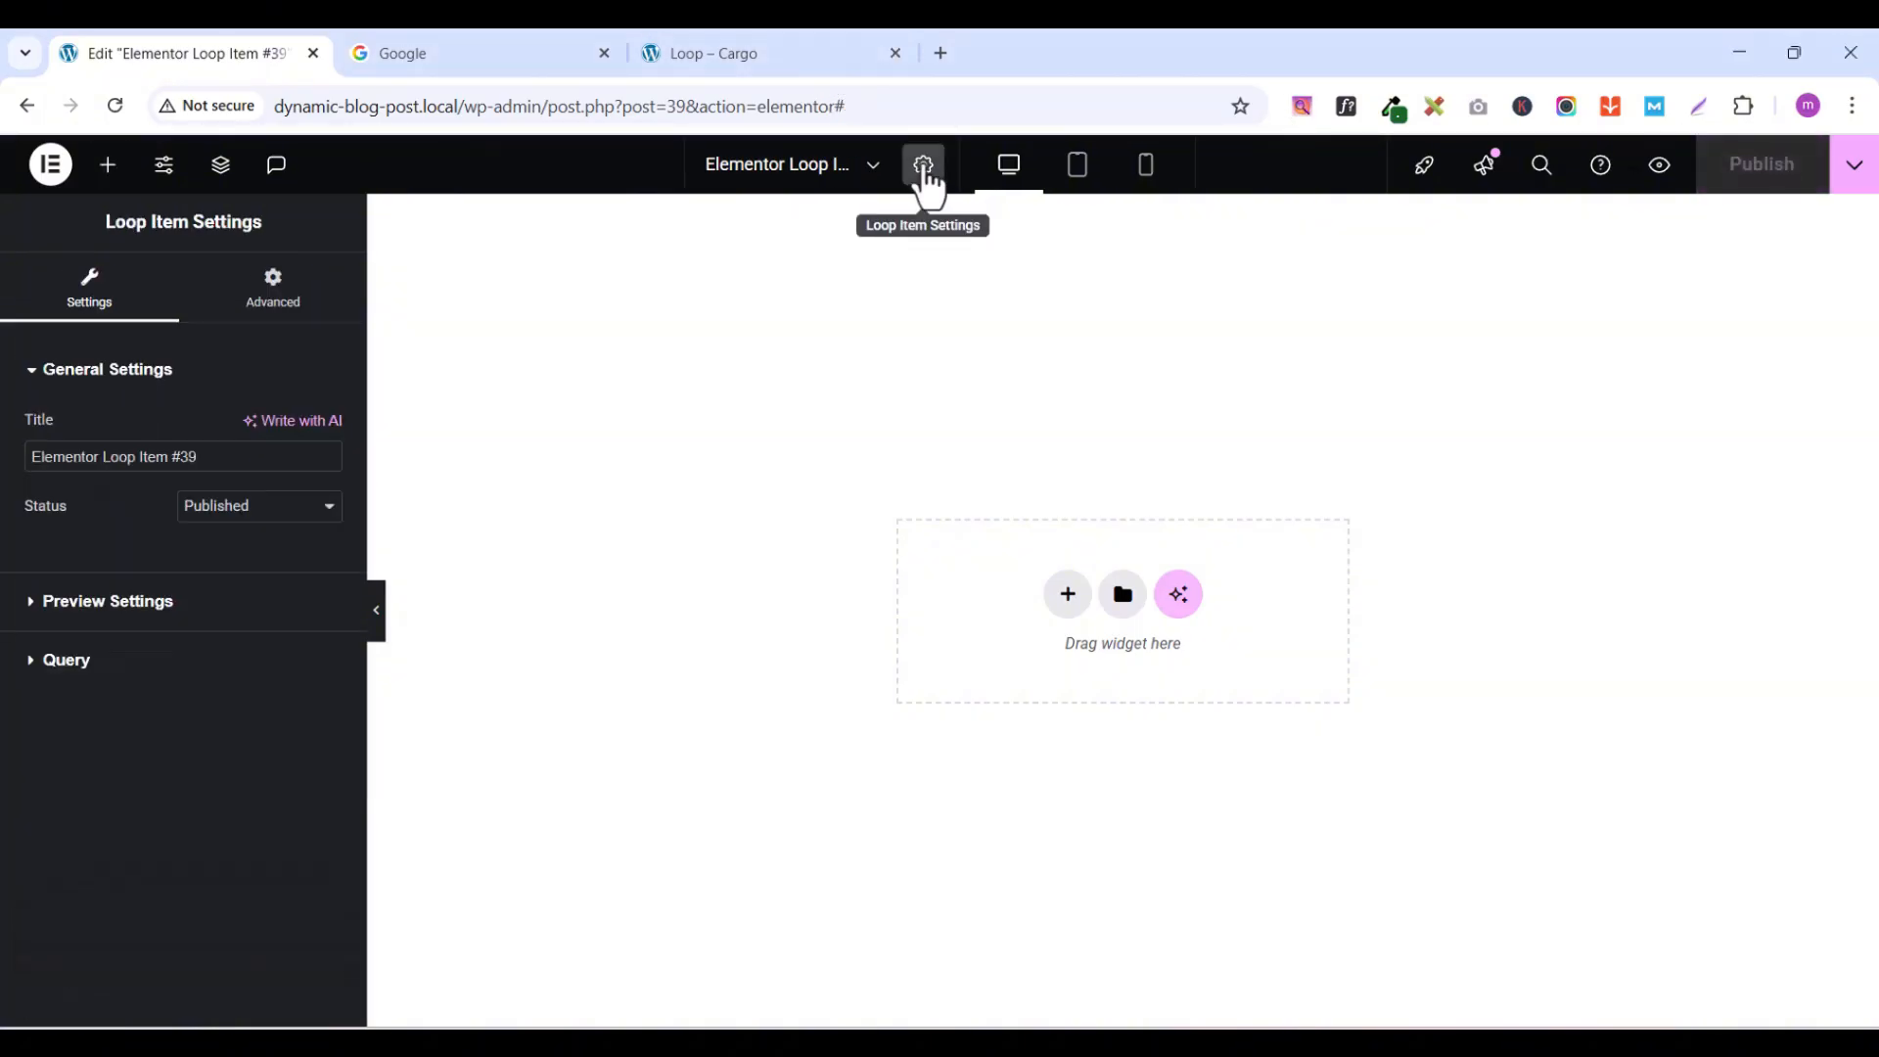
pyautogui.tripleClick(82, 470)
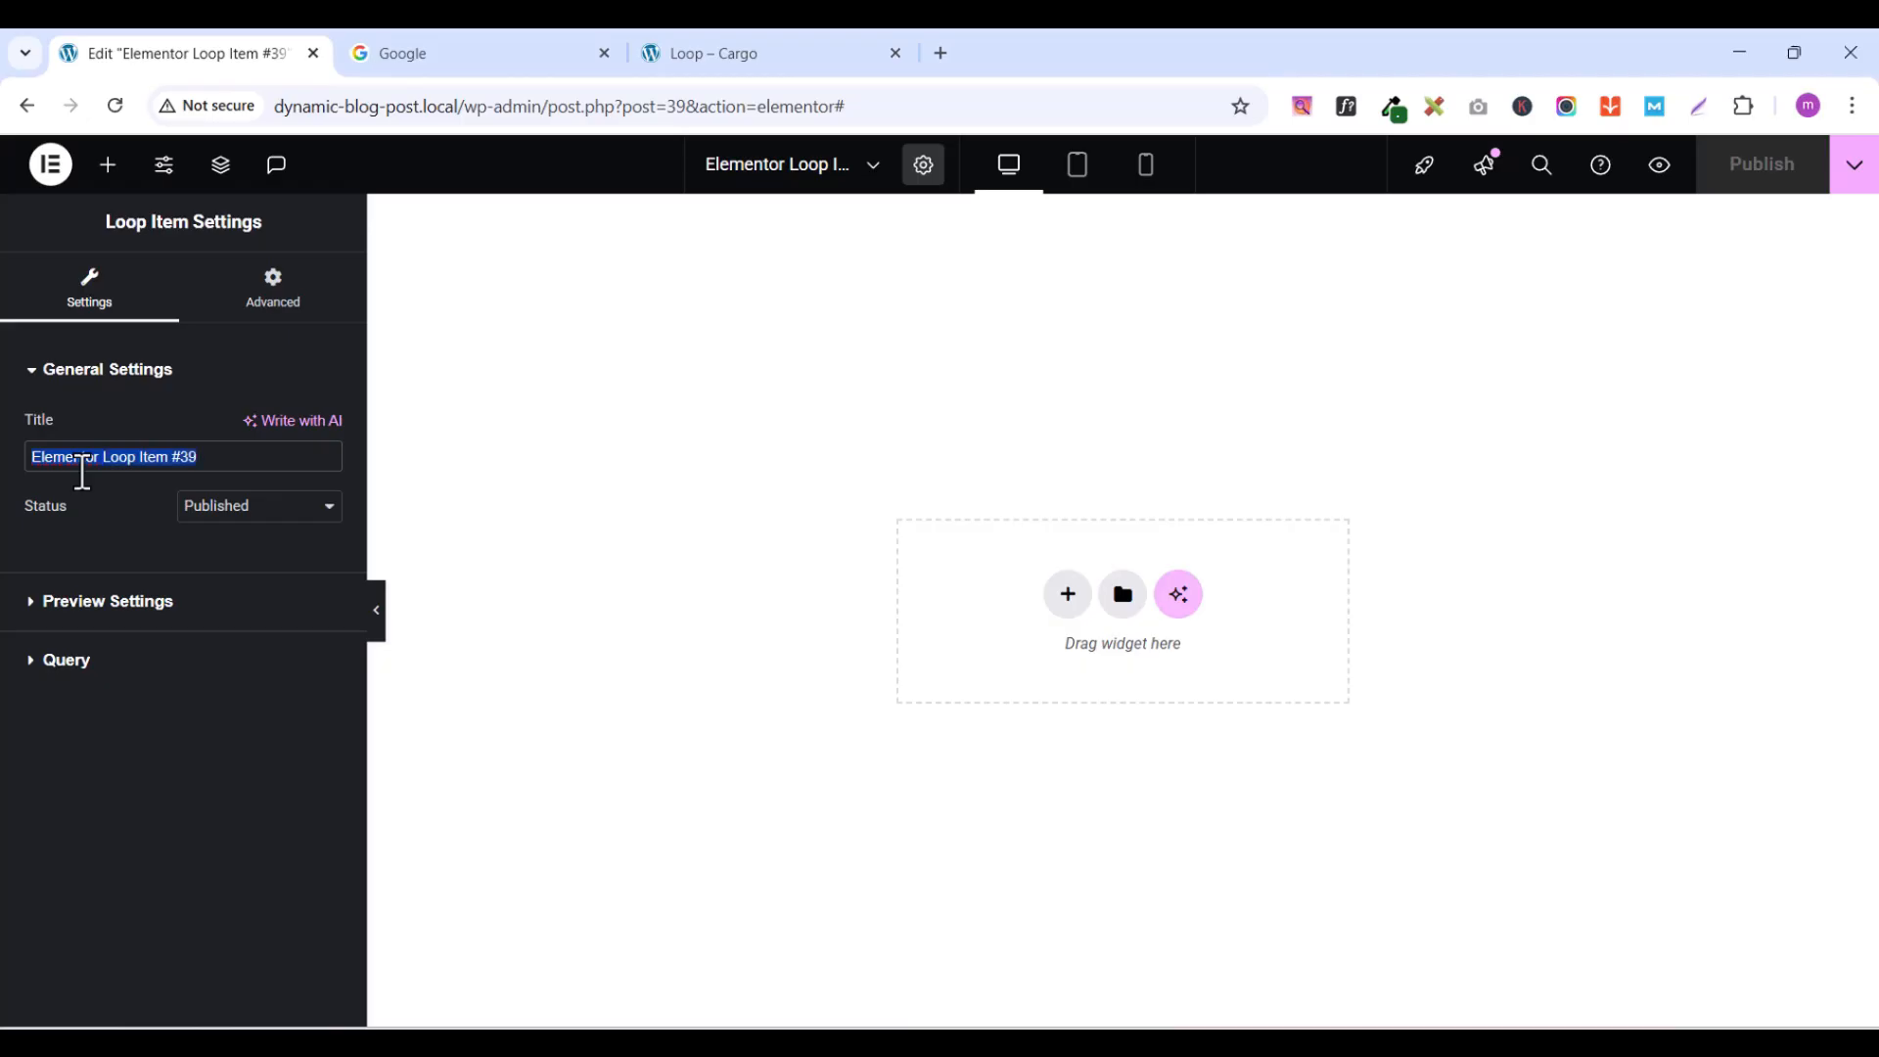
pyautogui.write('loop1')
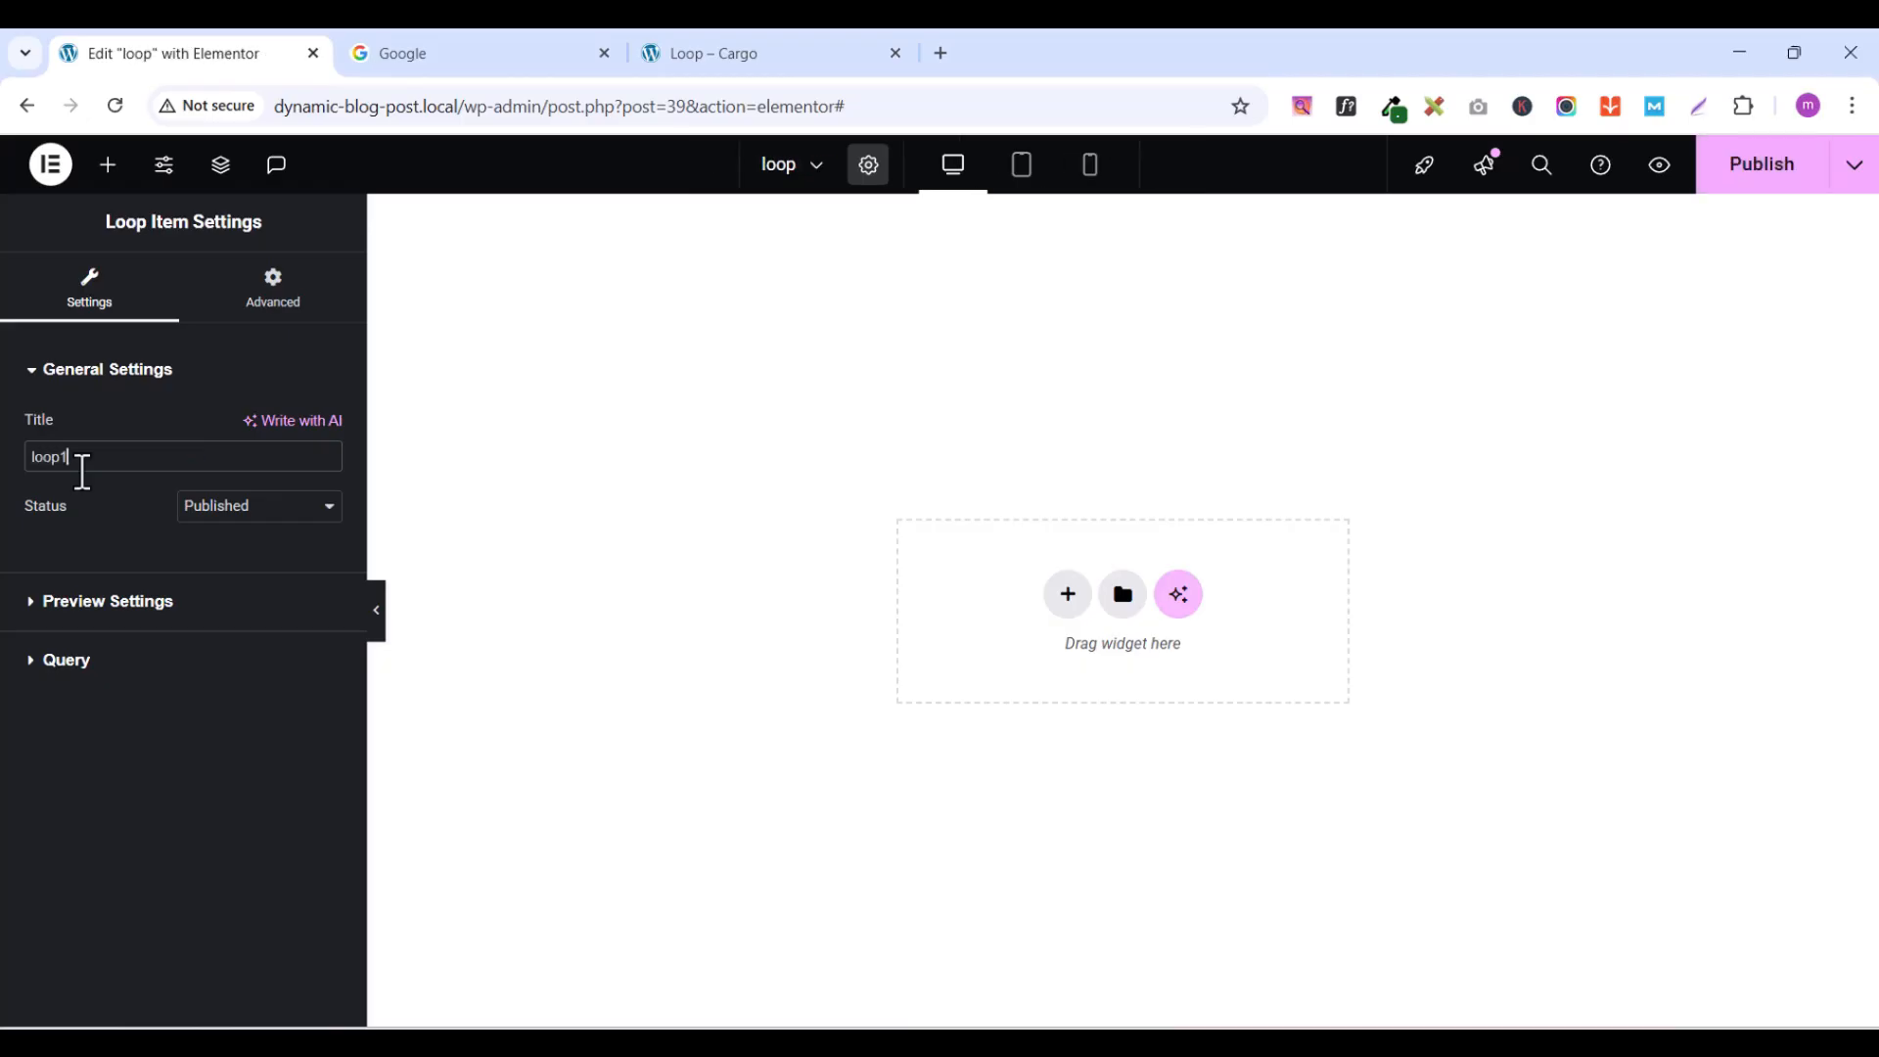
pyautogui.click(1787, 186)
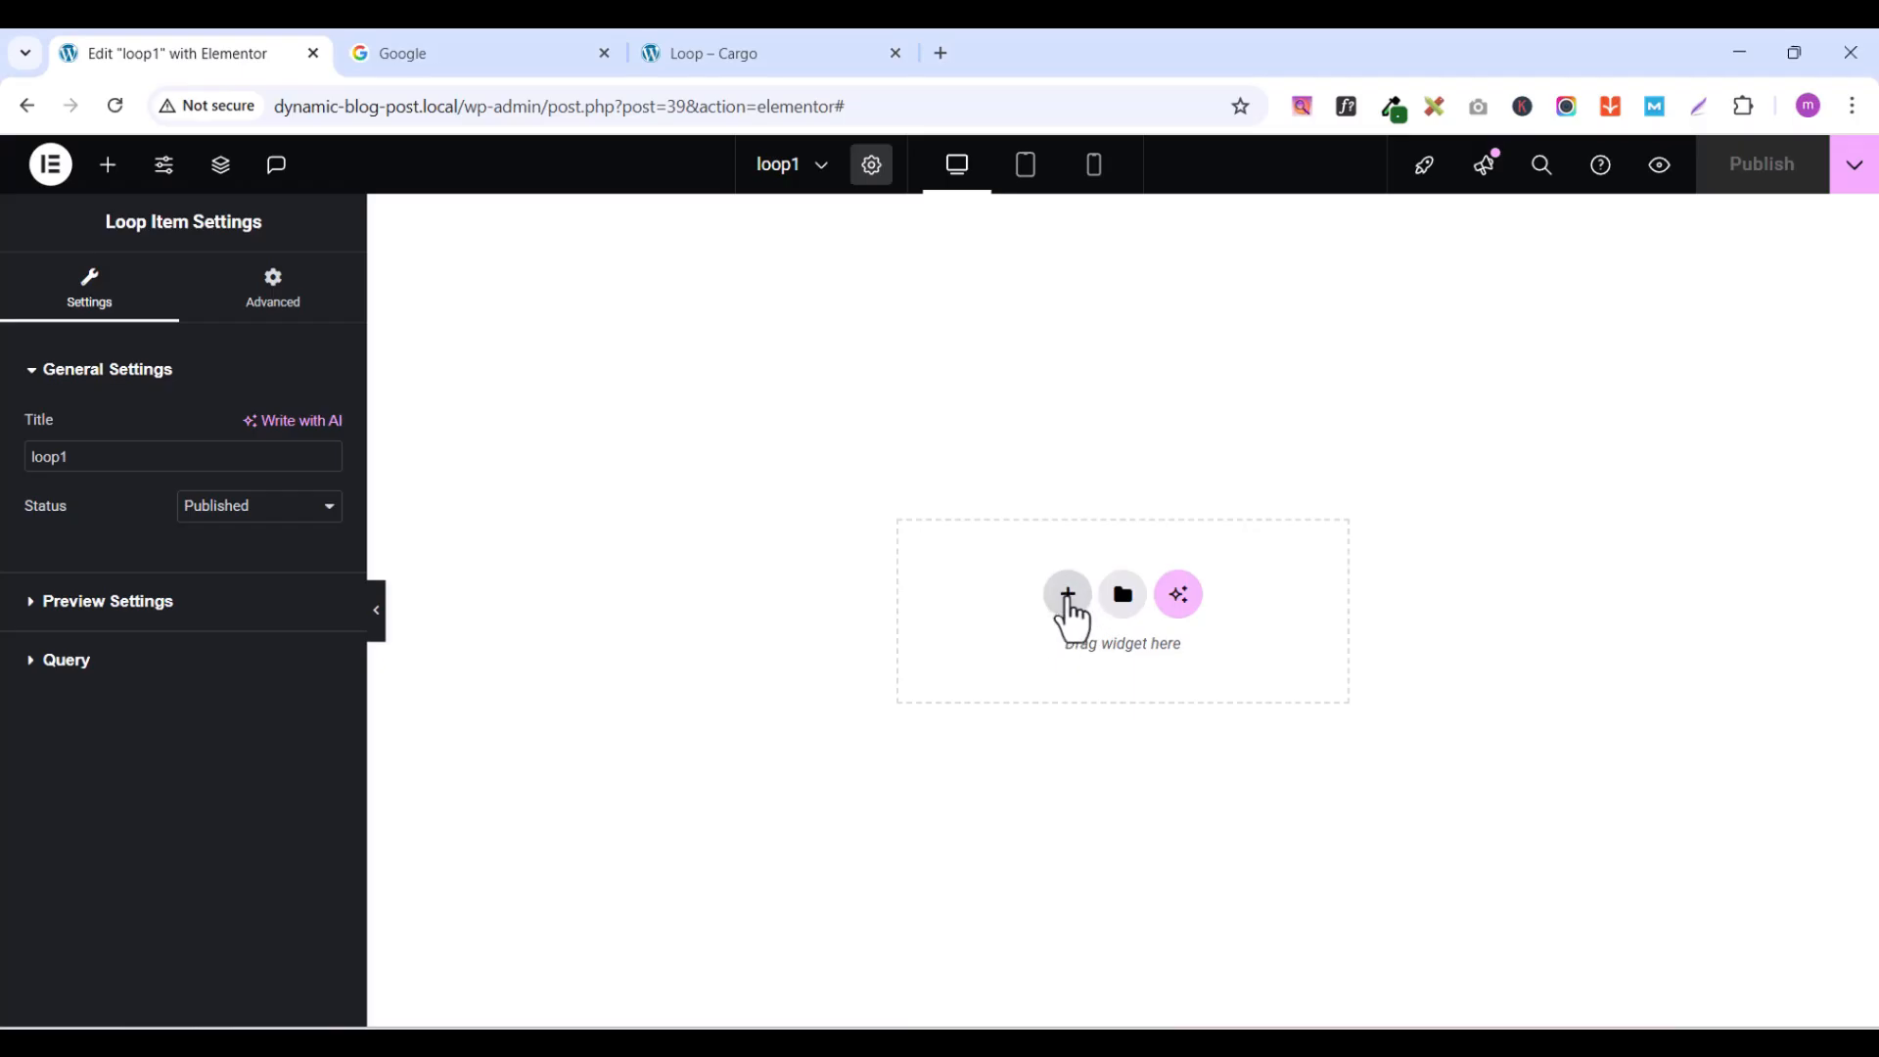
# - Add a Flexbox container with the single downward-direction structure to the empty loop item
pyautogui.click(1068, 599)
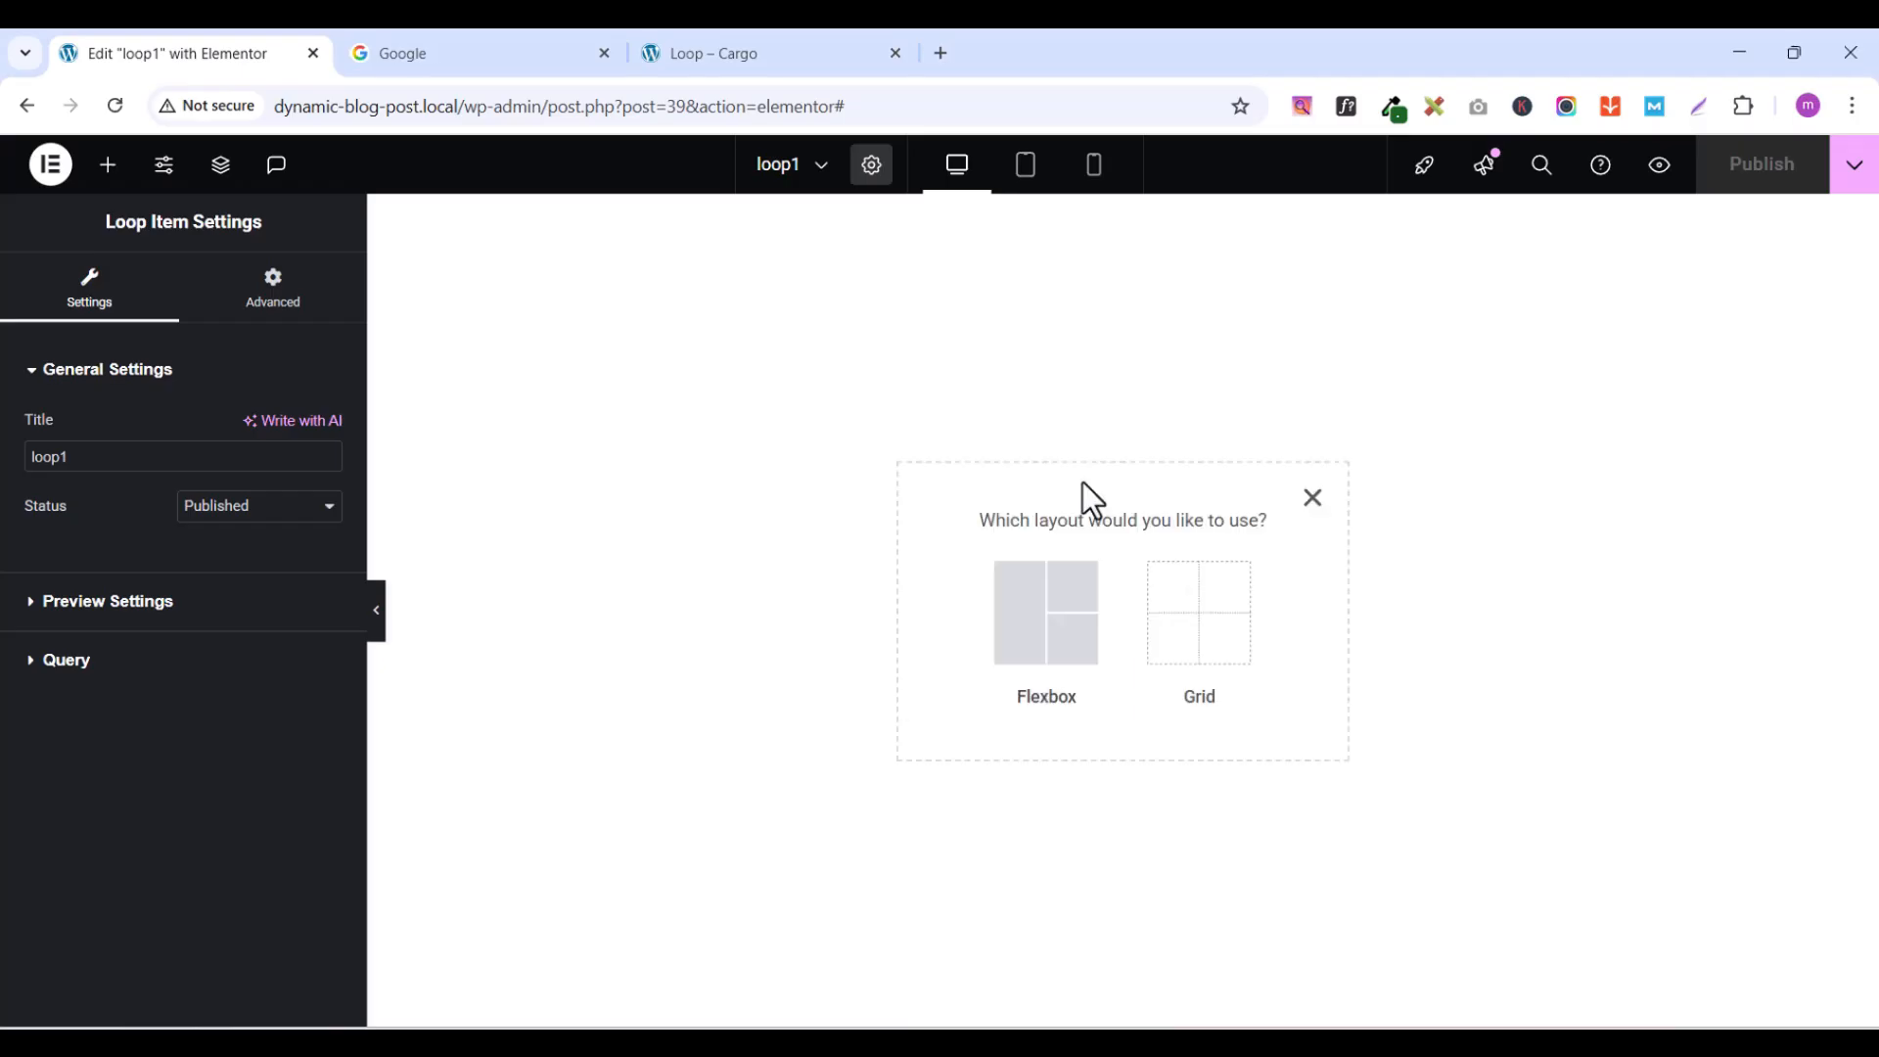
pyautogui.click(1030, 652)
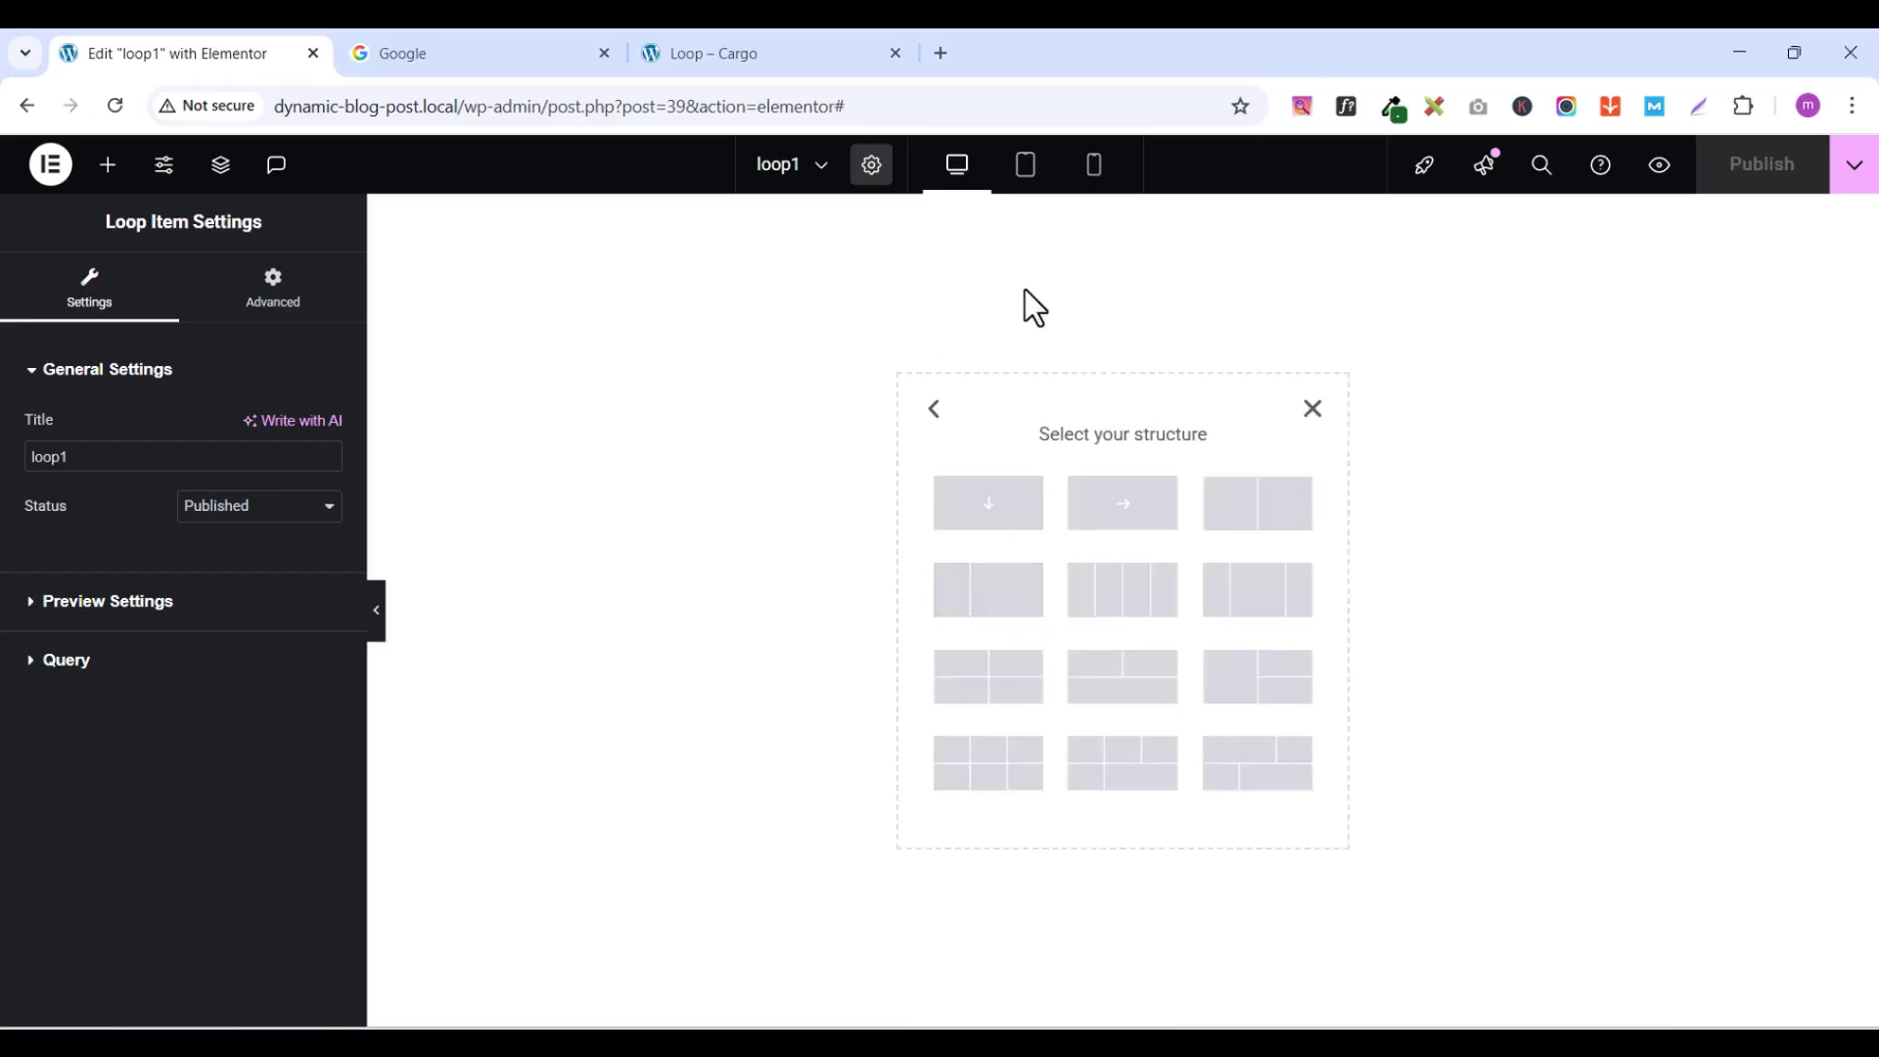
pyautogui.click(979, 524)
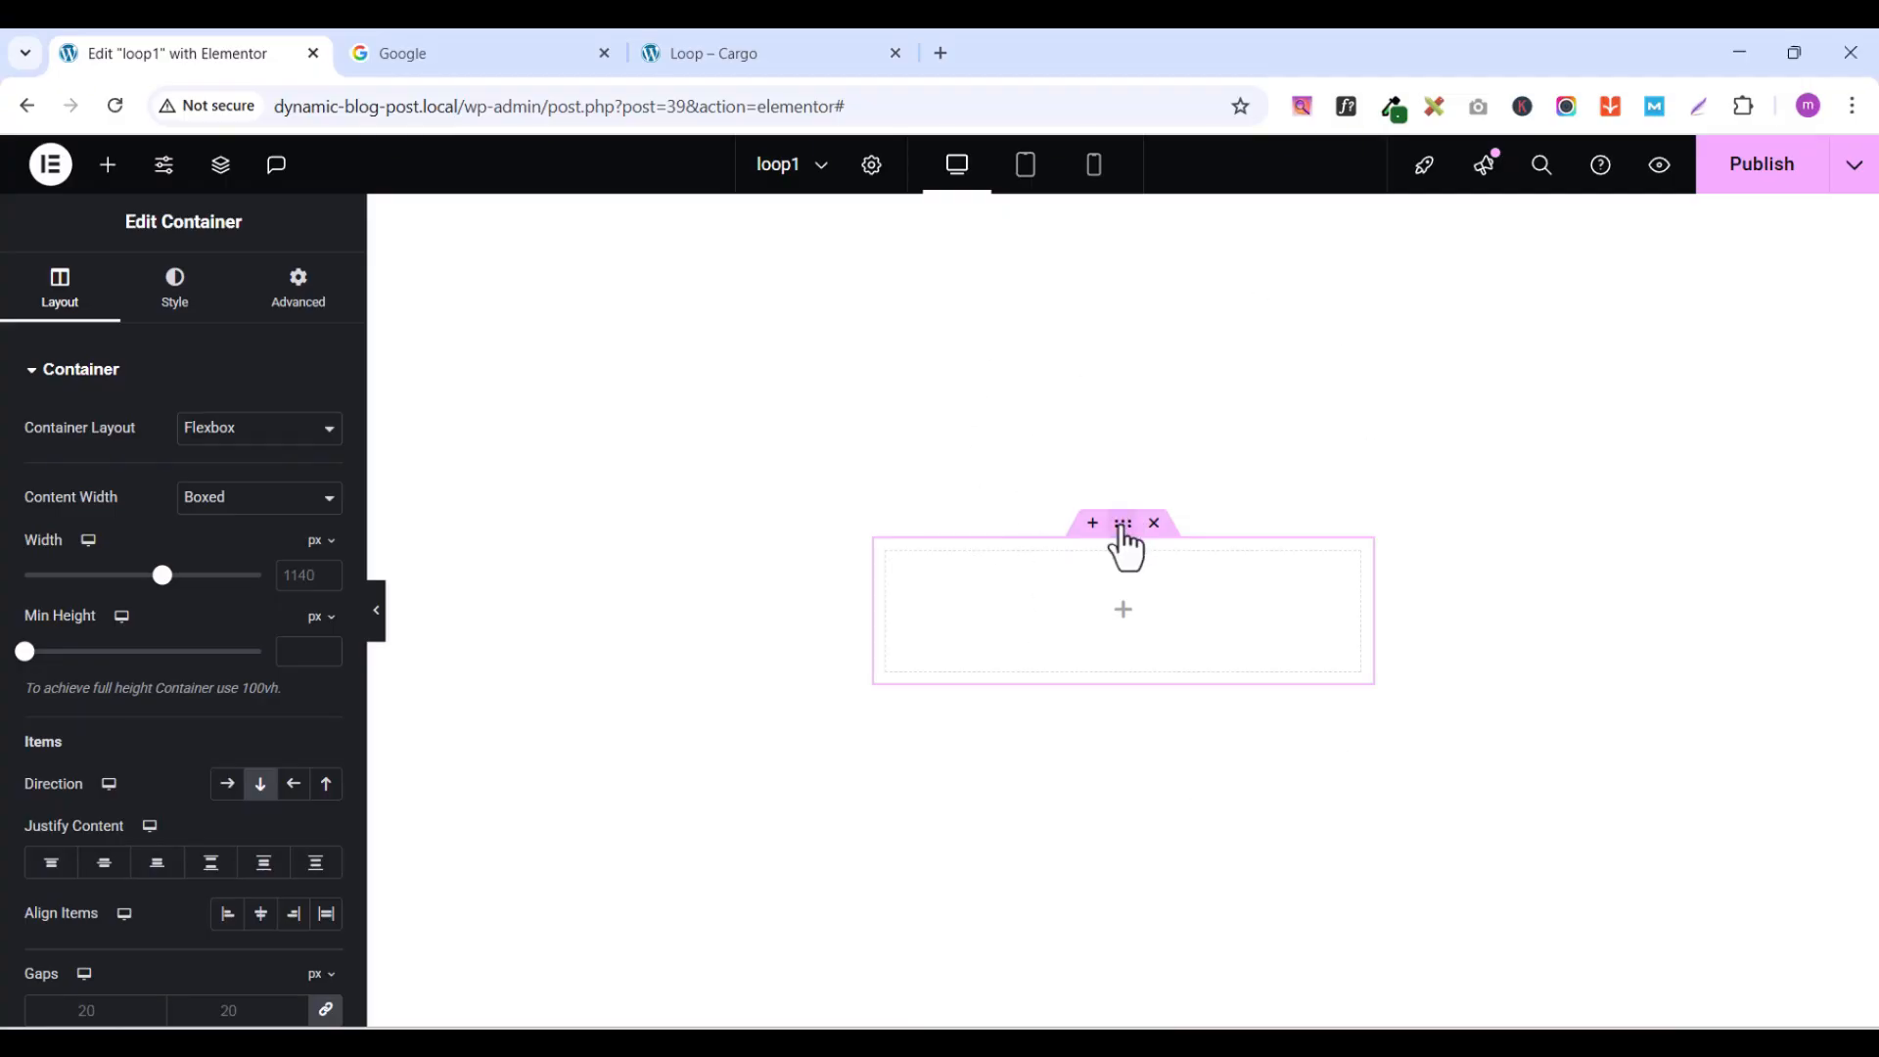
# - Set the container's padding to 0 px on all sides and its content width to Full Width
pyautogui.click(307, 299)
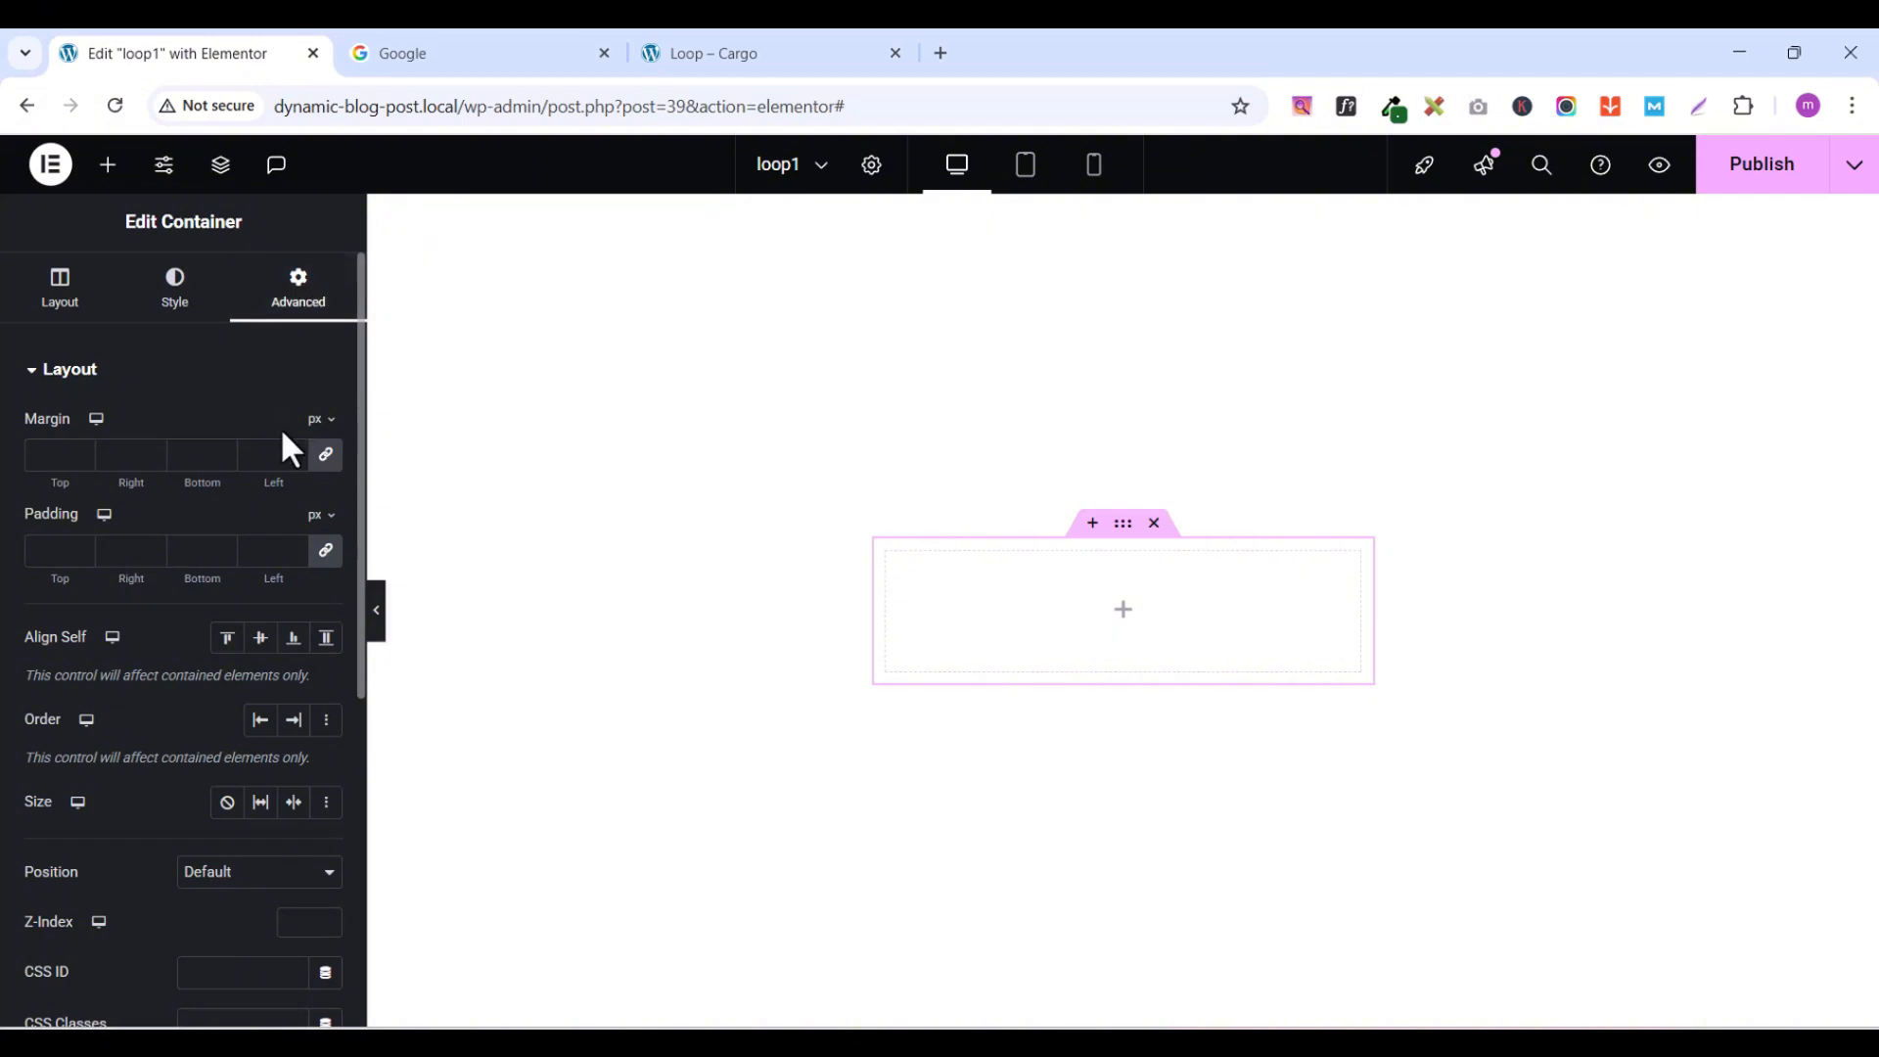
pyautogui.click(325, 551)
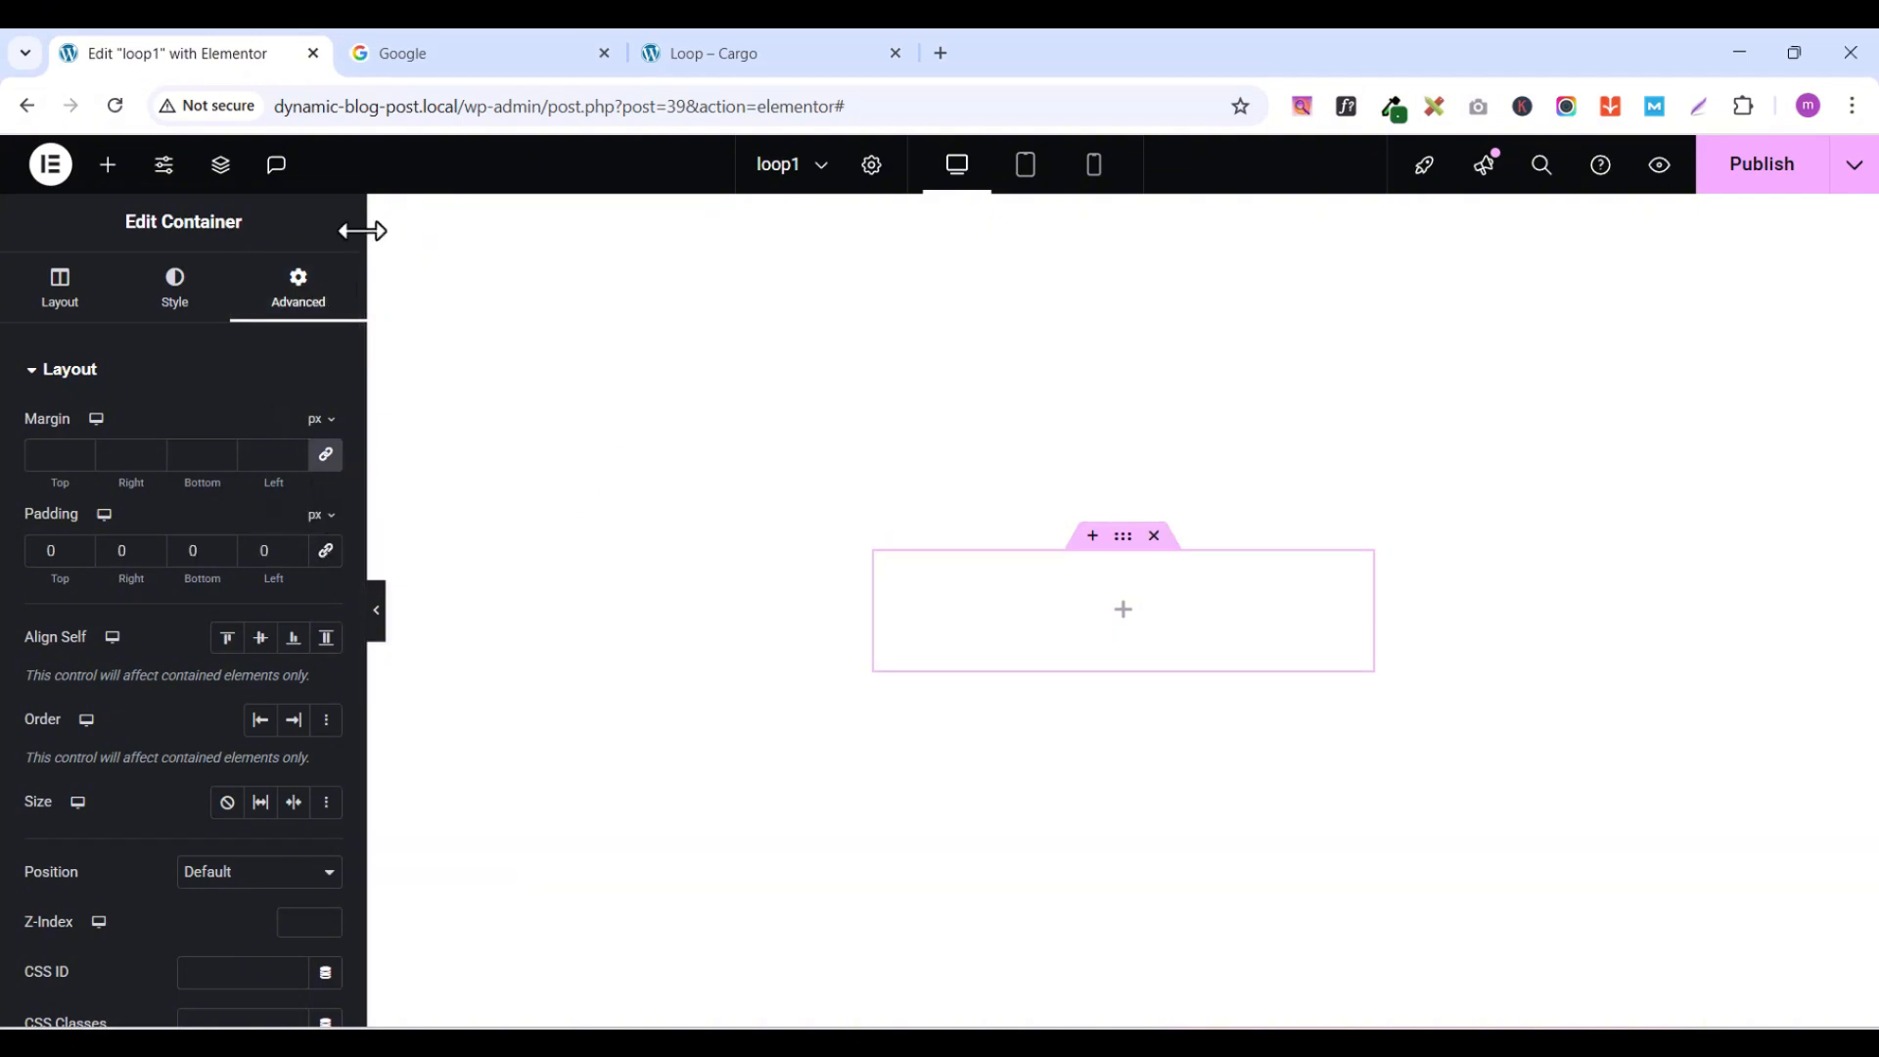
pyautogui.click(68, 299)
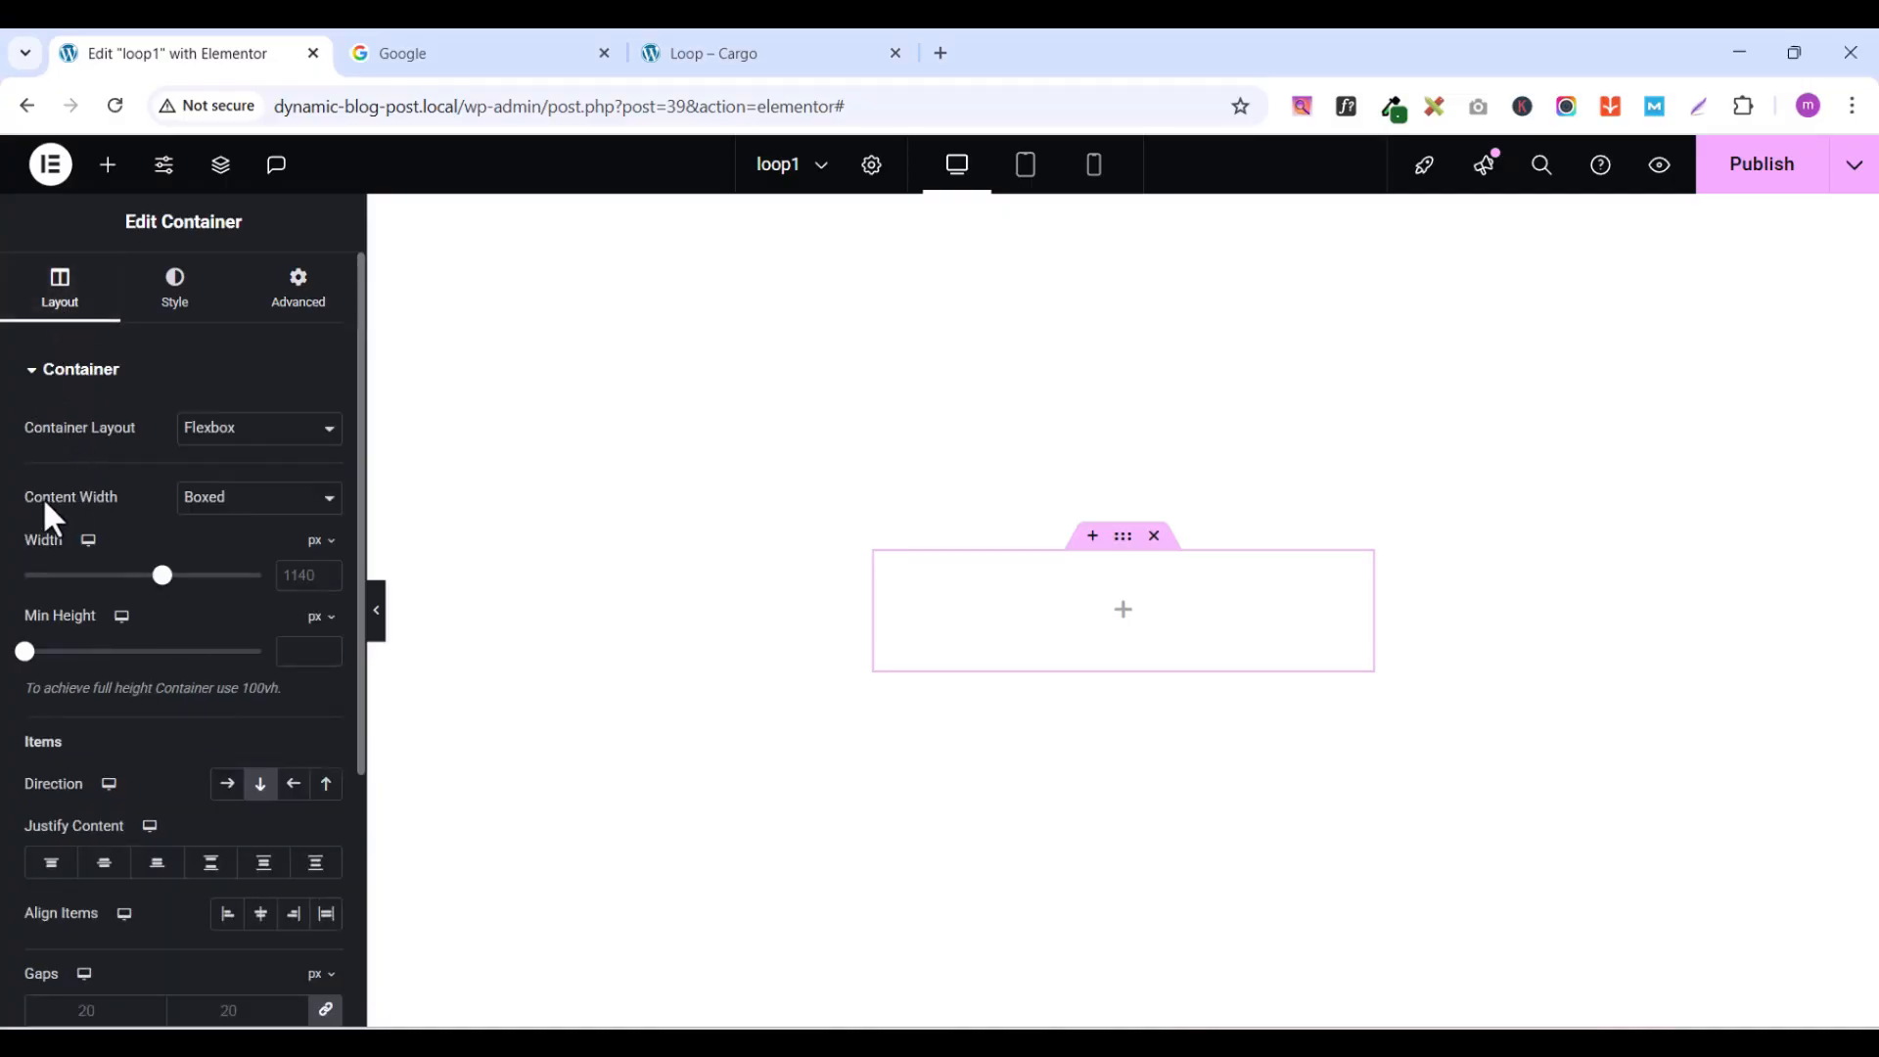
pyautogui.click(225, 501)
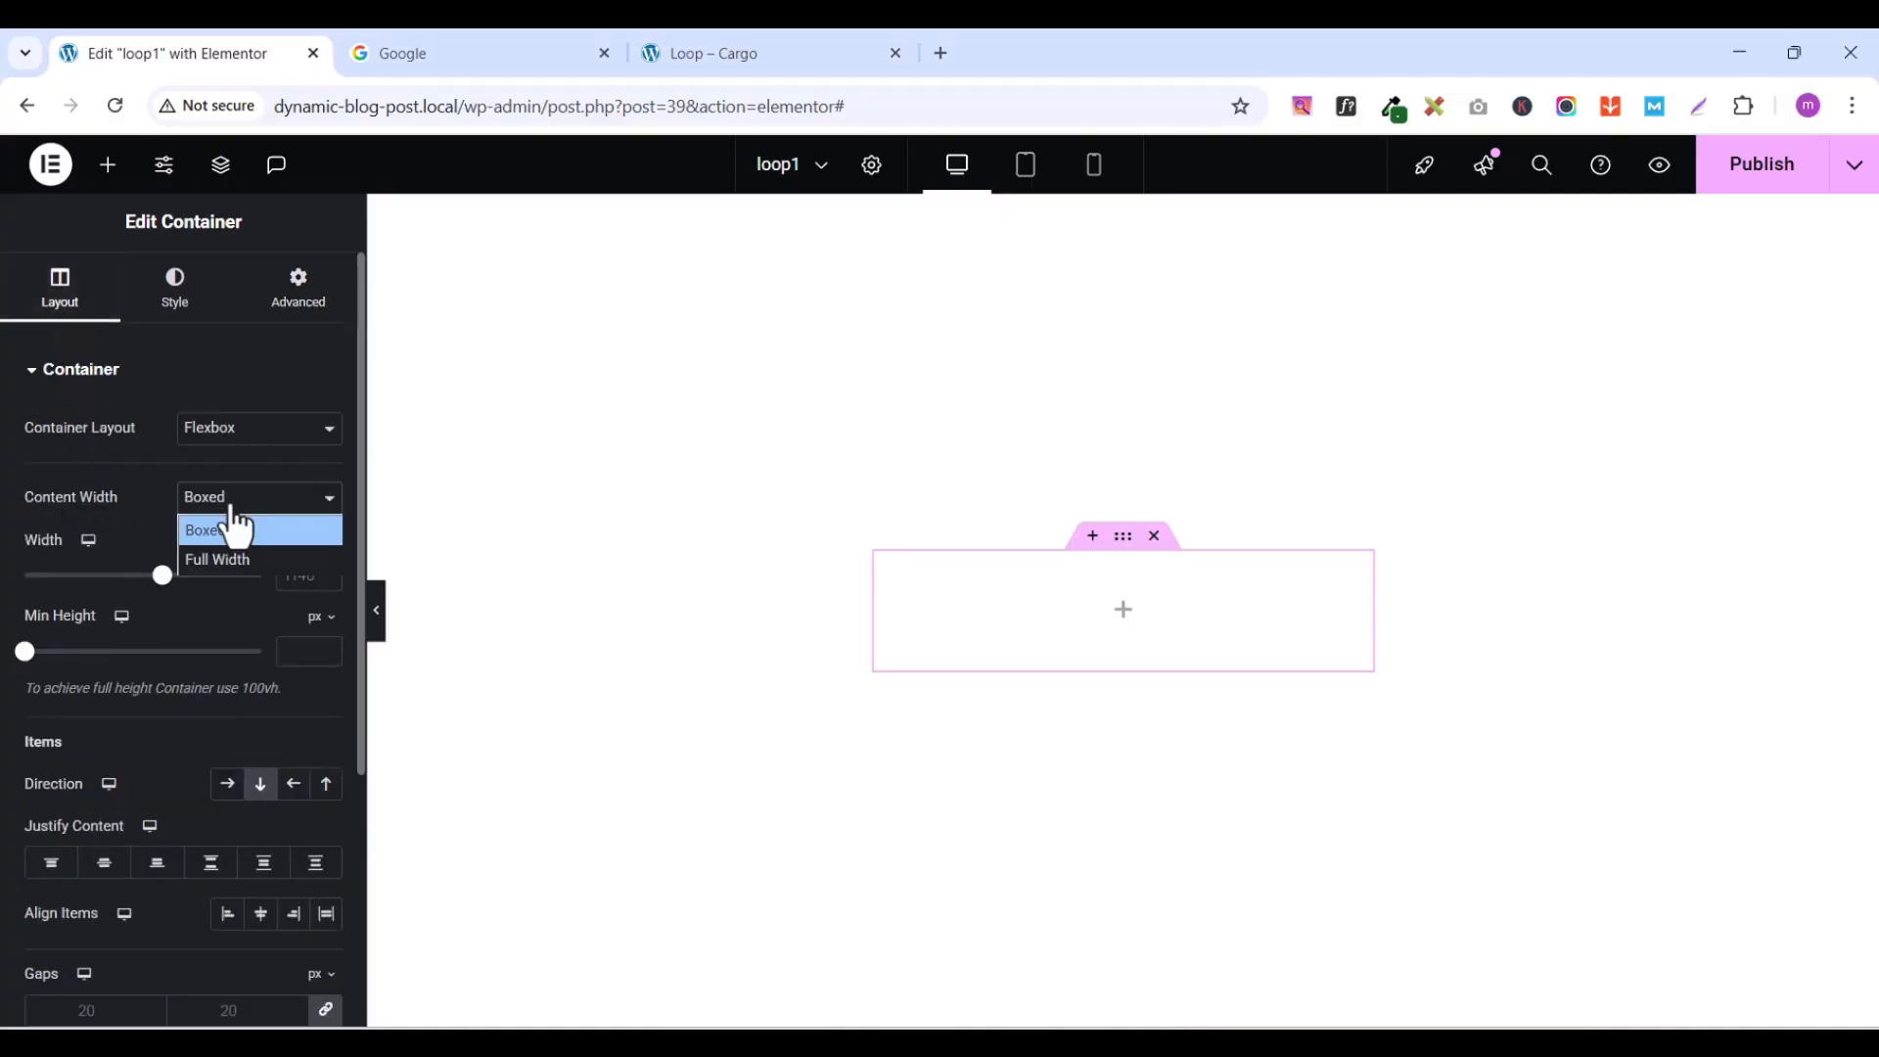
pyautogui.click(221, 558)
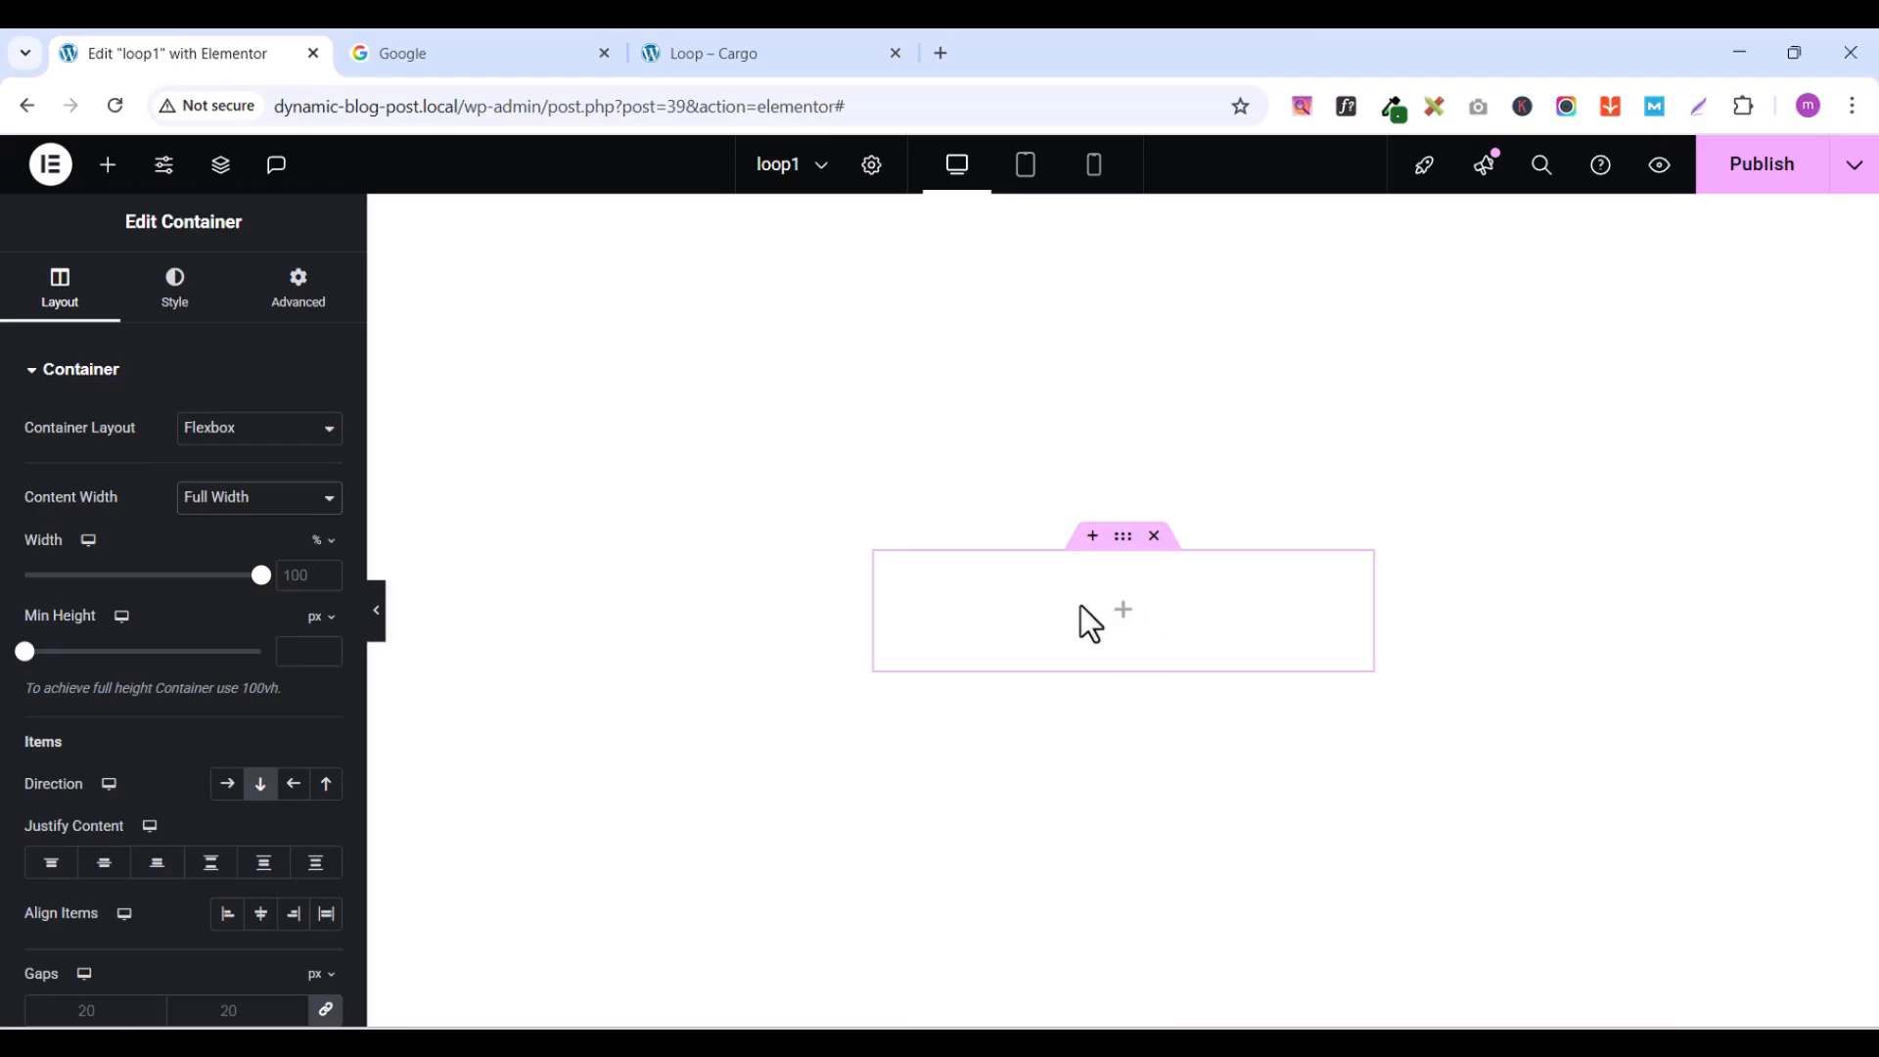
# - Find the Image widget and place it inside the loop item's container
pyautogui.click(104, 168)
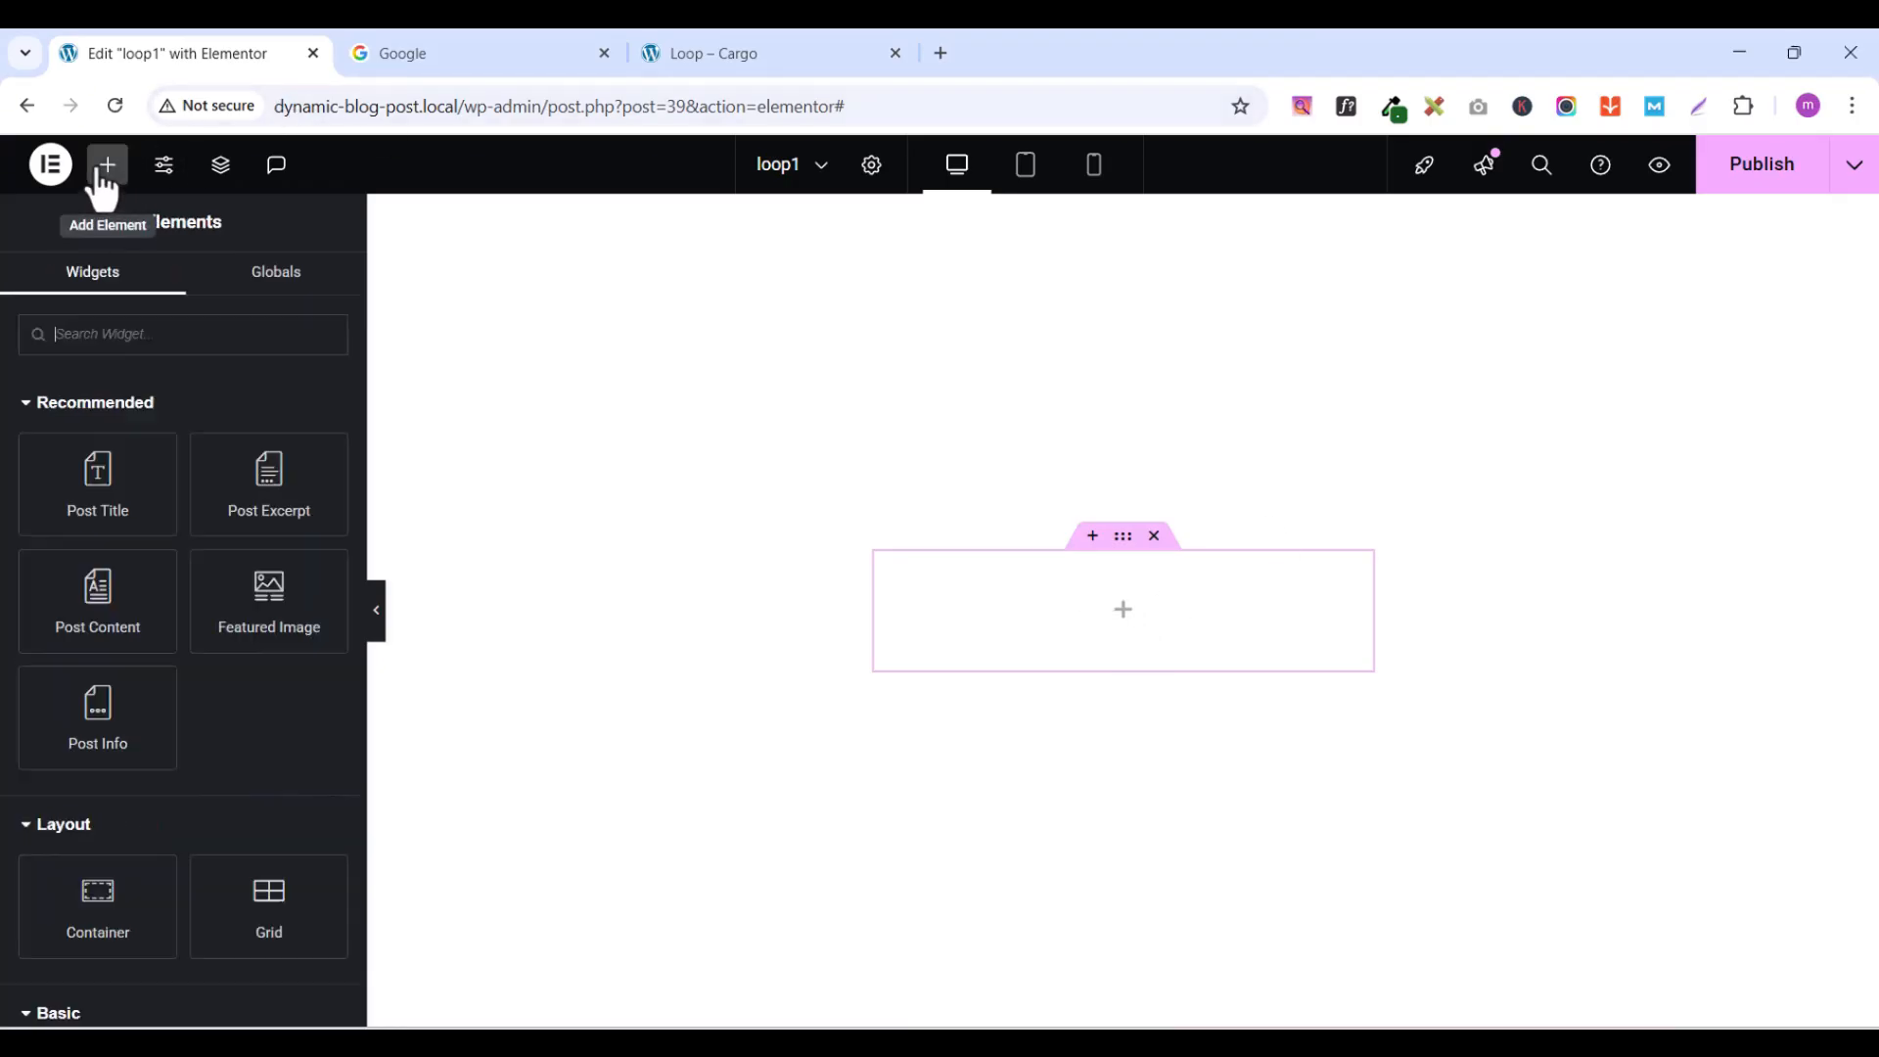
pyautogui.click(87, 334)
pyautogui.write('imag')
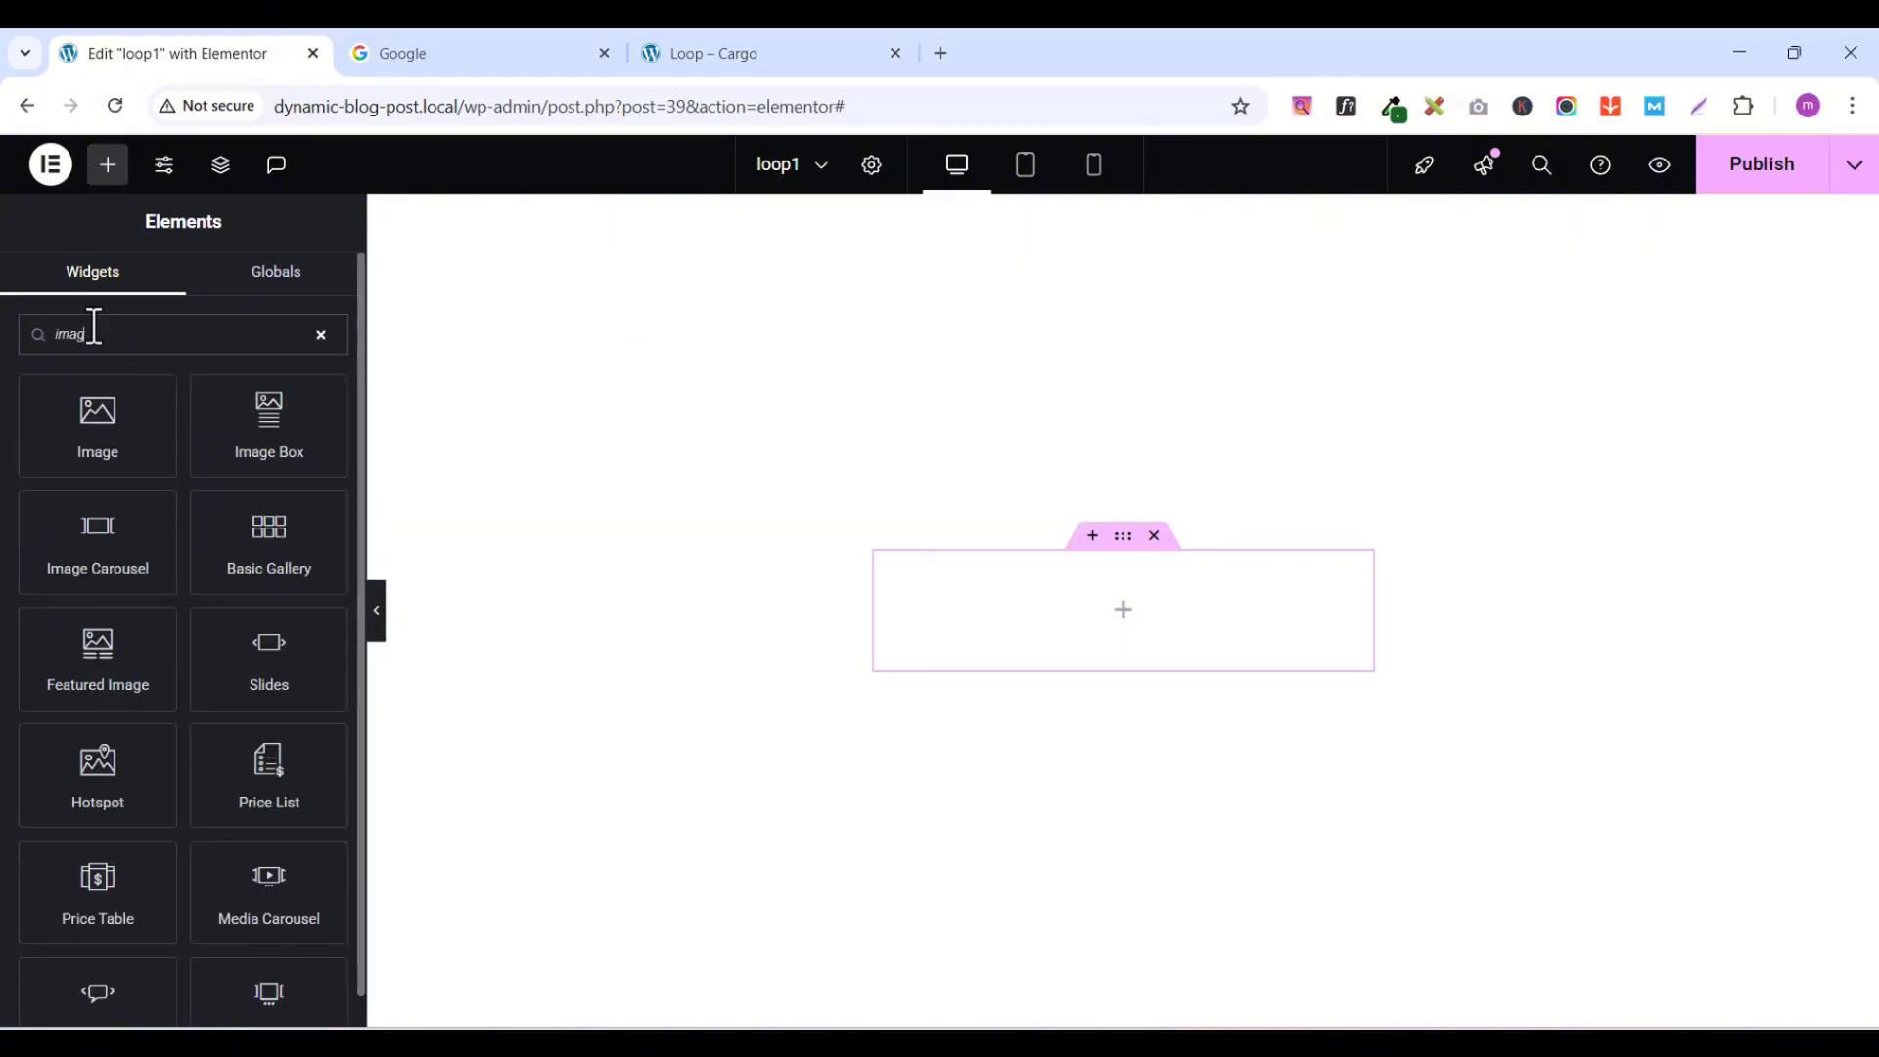
pyautogui.moveTo(97, 424); pyautogui.dragTo(1131, 603)
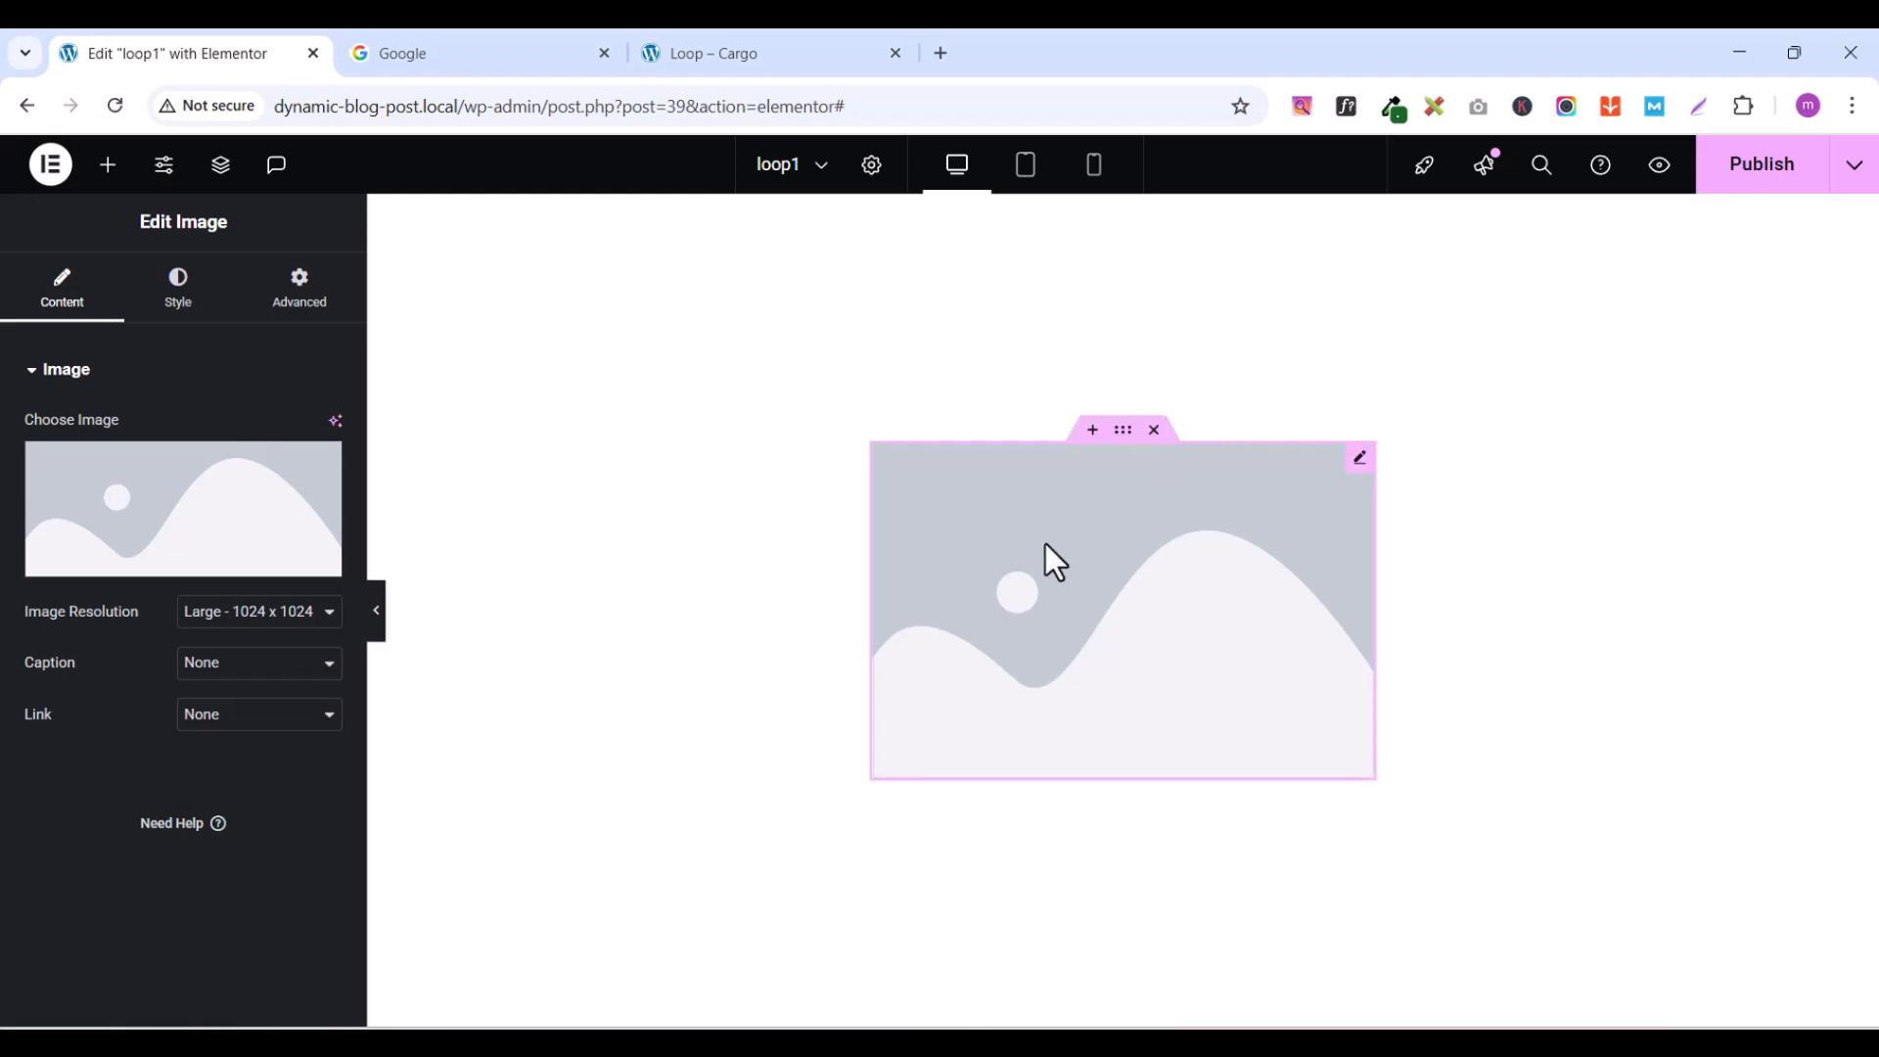
# - Link the image widget's source to the Featured Image dynamic tag
pyautogui.moveTo(156, 573)
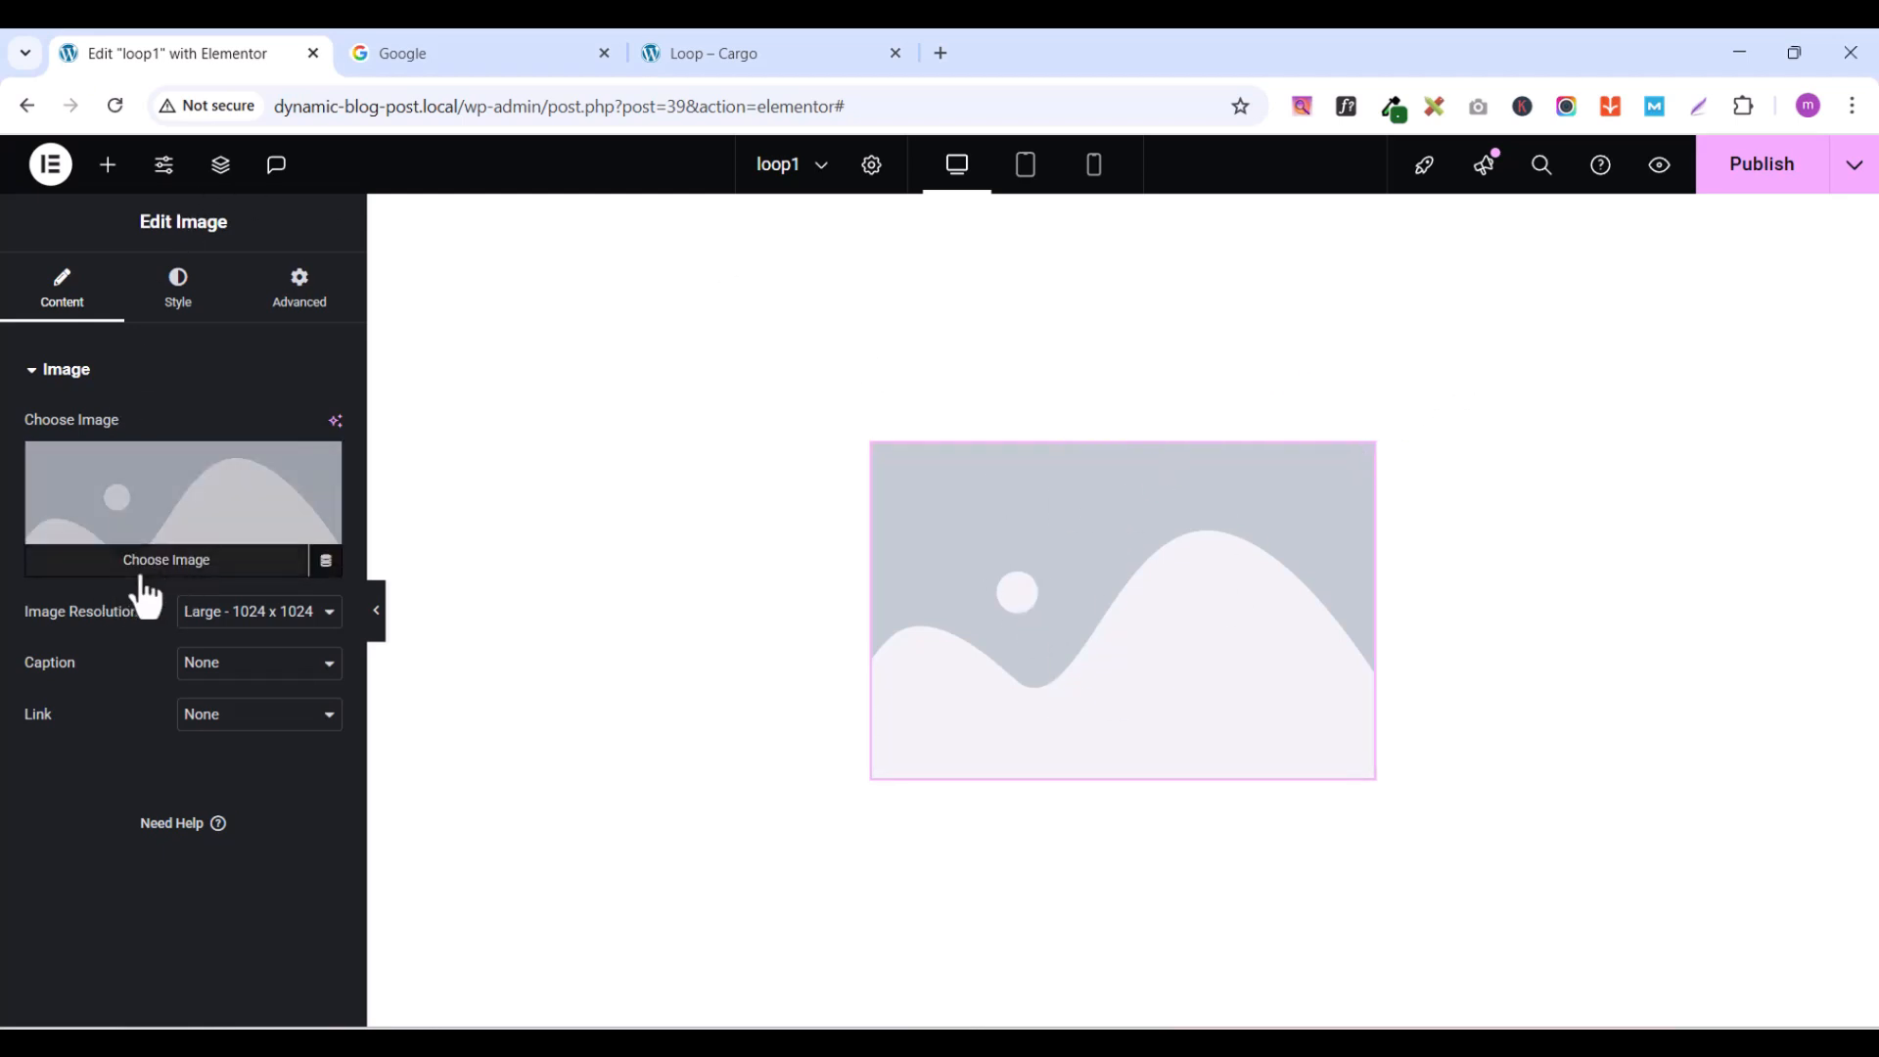
pyautogui.click(326, 562)
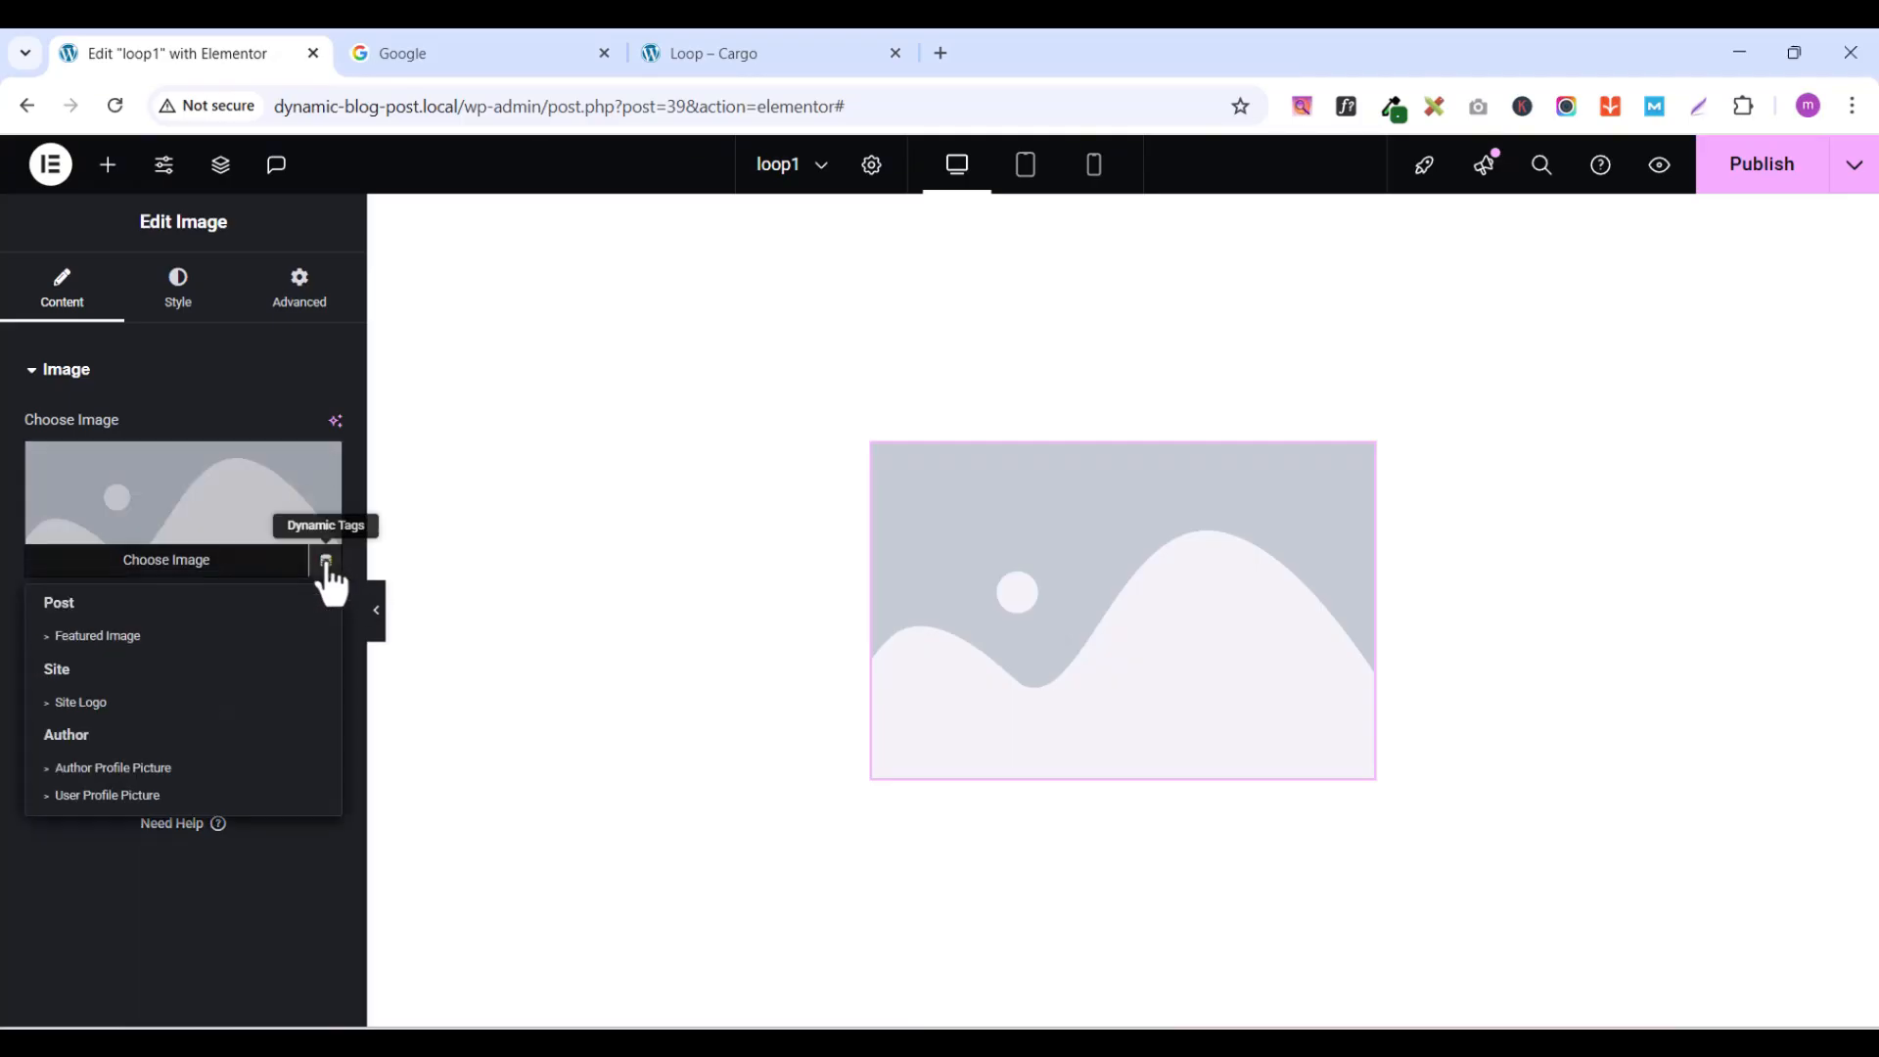
pyautogui.click(95, 638)
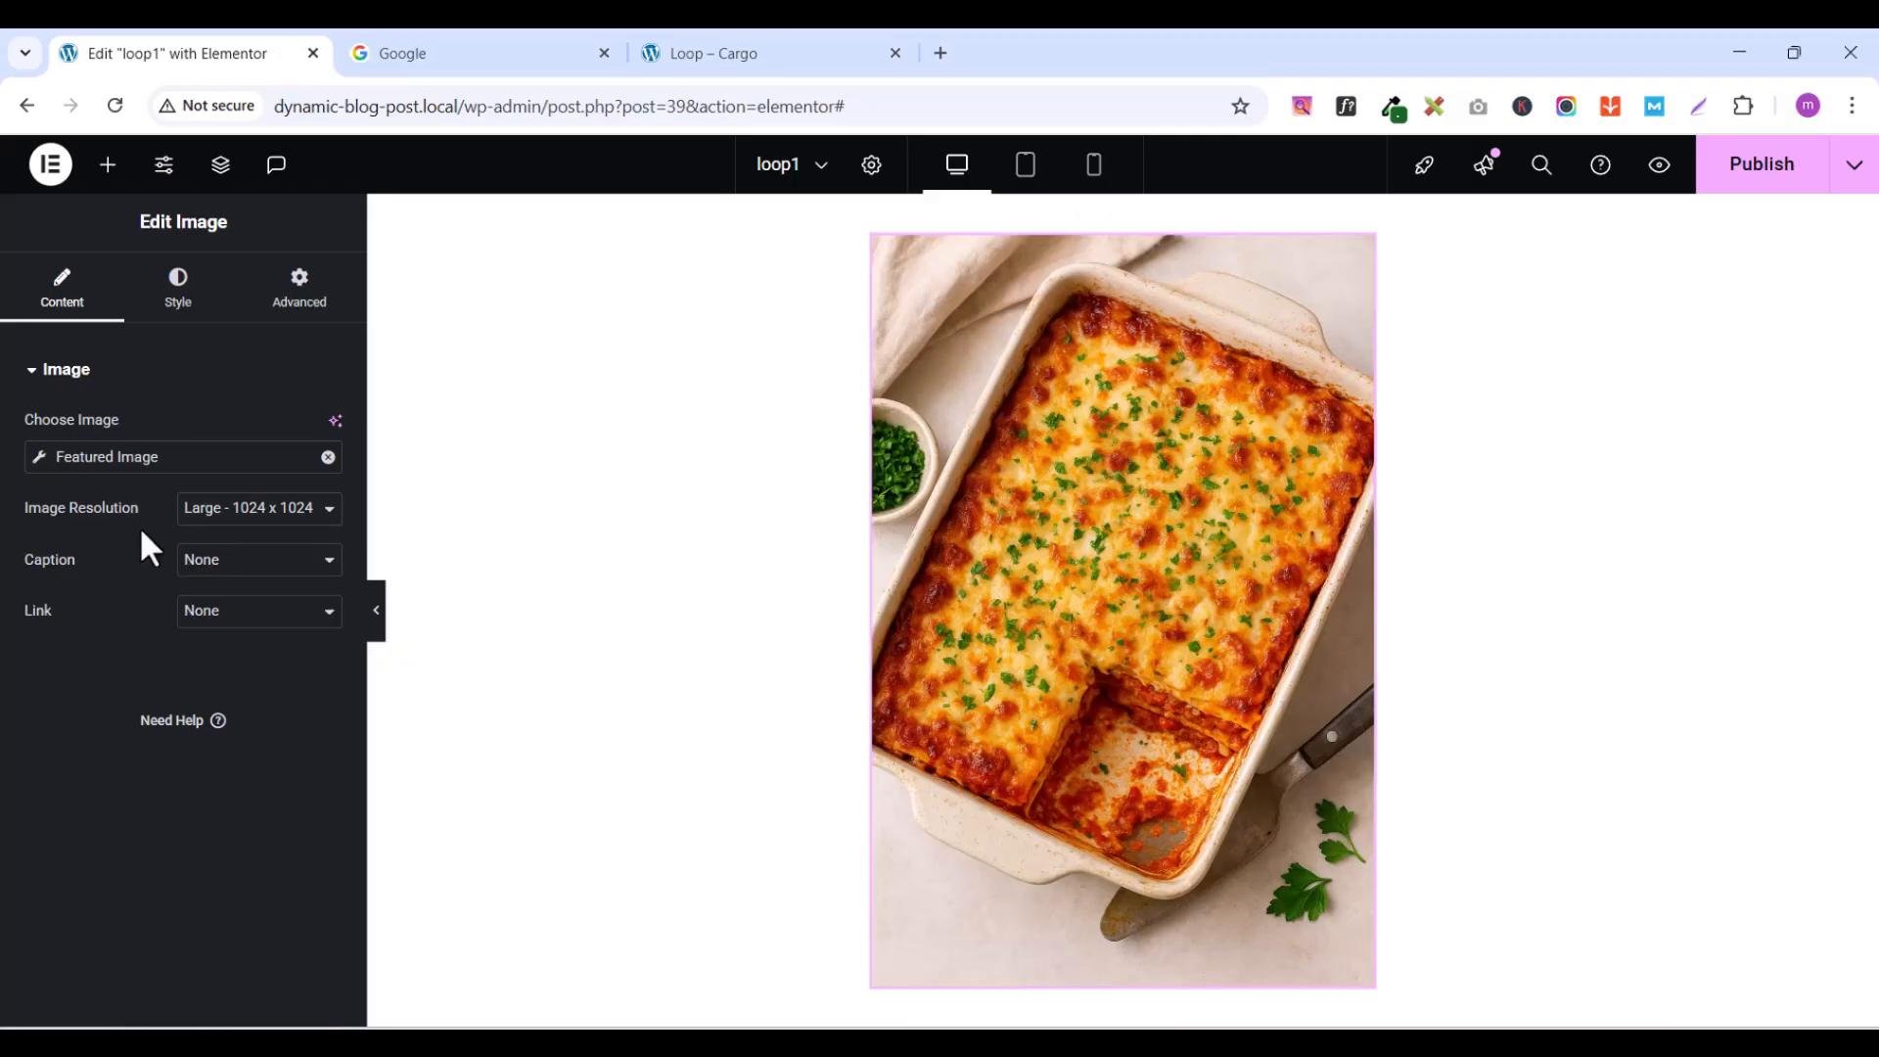
# - Set the featured image's resolution to a custom size of 500 x 400 and apply it
pyautogui.click(327, 508)
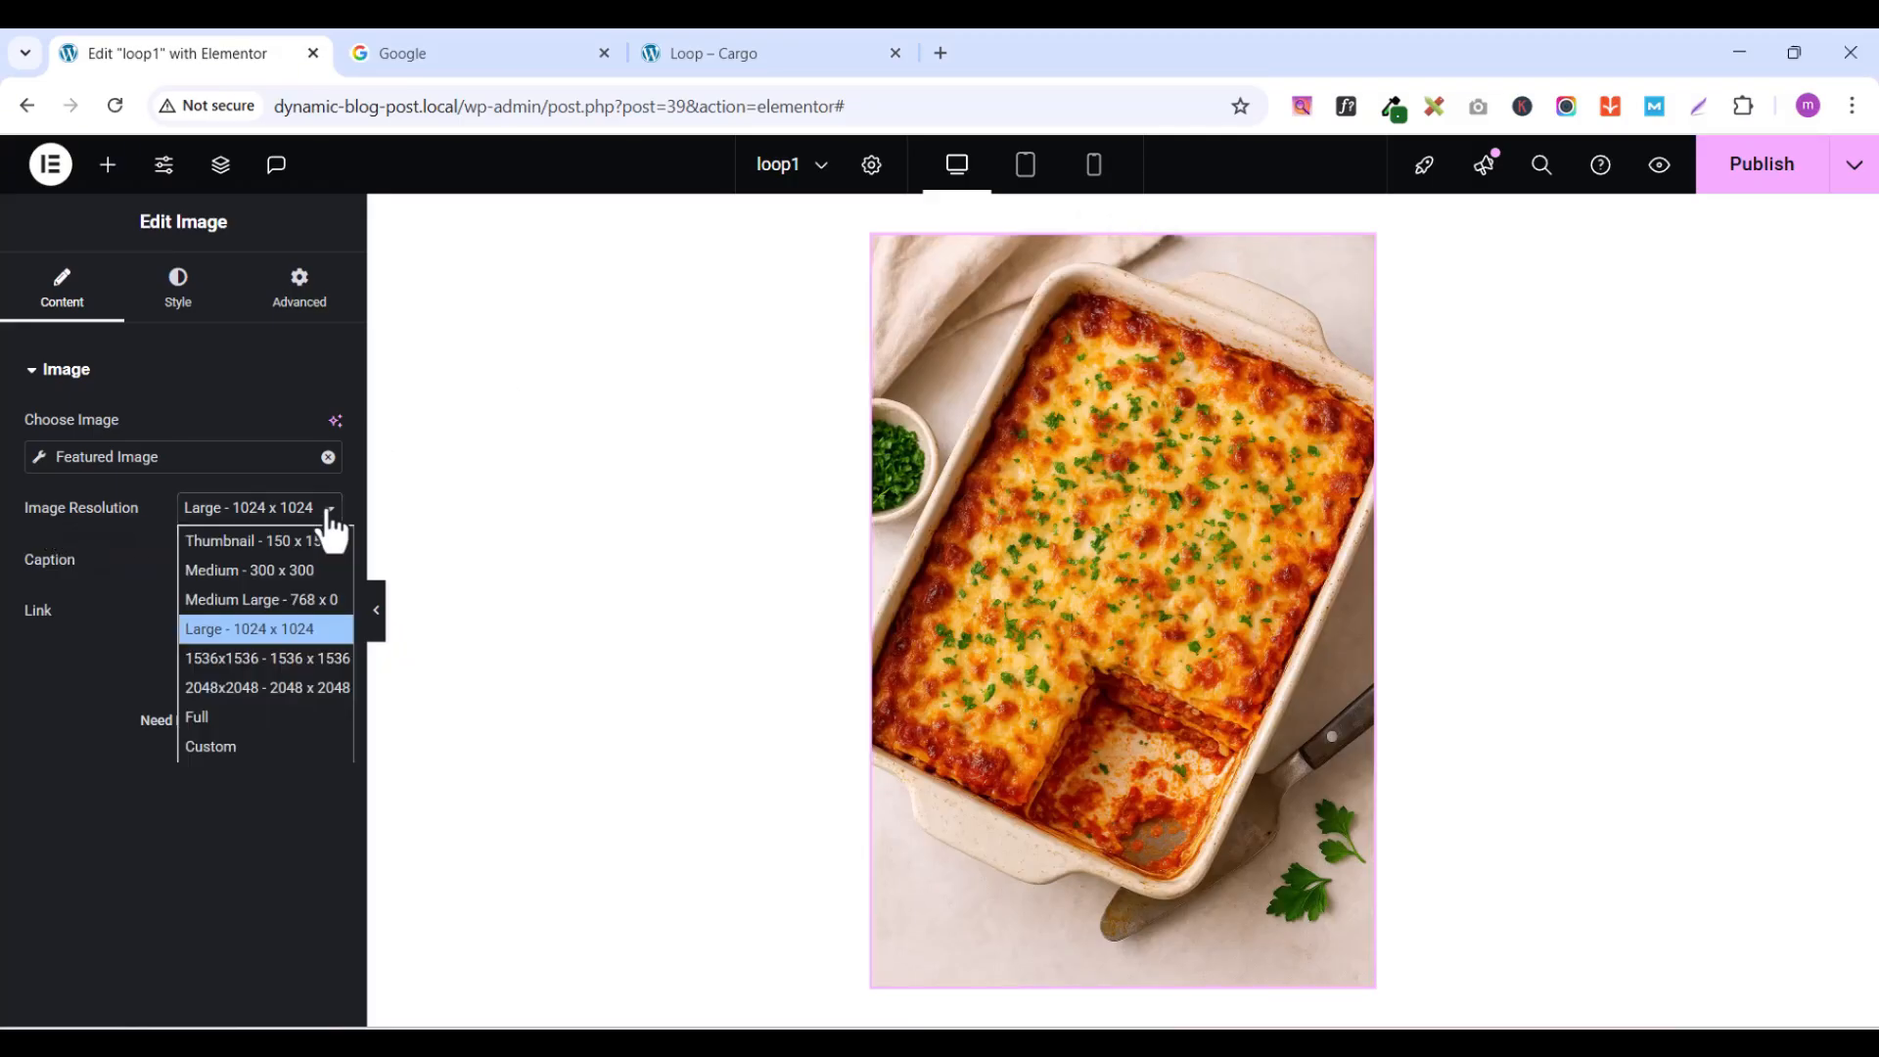
pyautogui.click(218, 744)
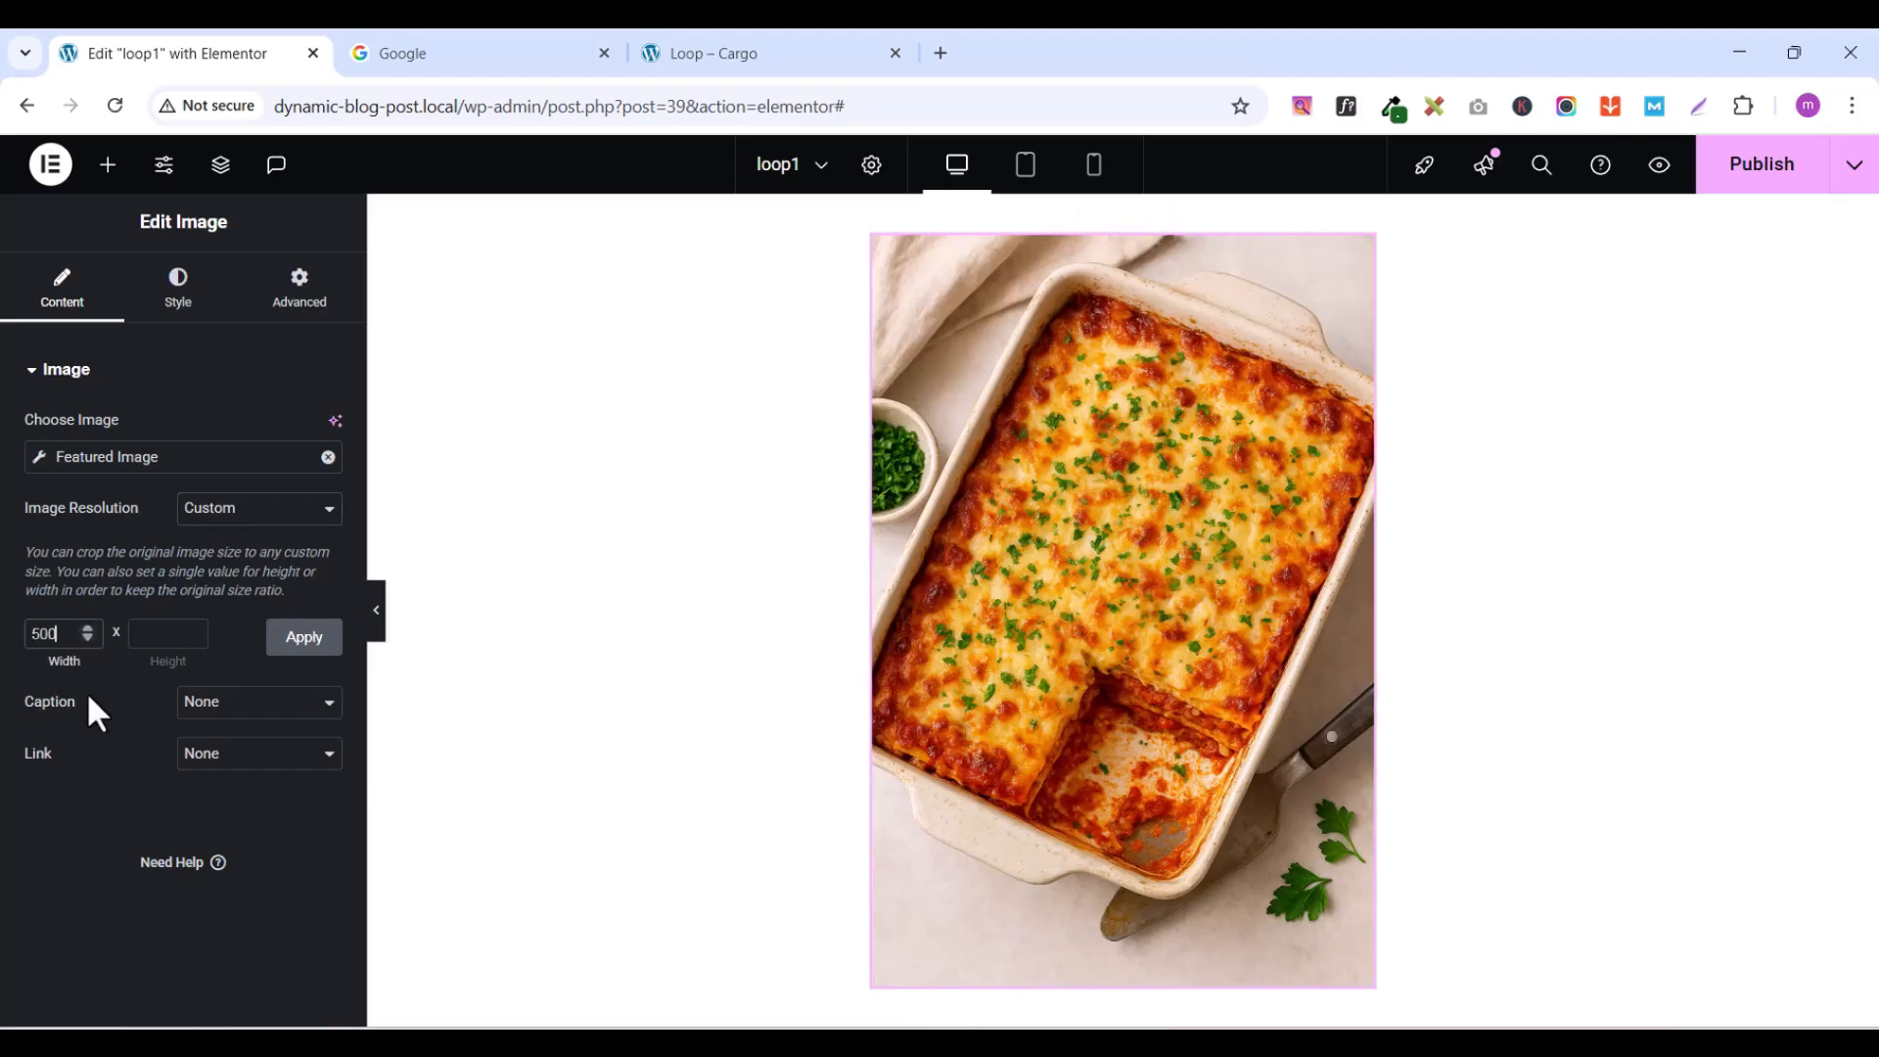
pyautogui.write('00')
pyautogui.click(149, 632)
pyautogui.write('400')
pyautogui.click(304, 638)
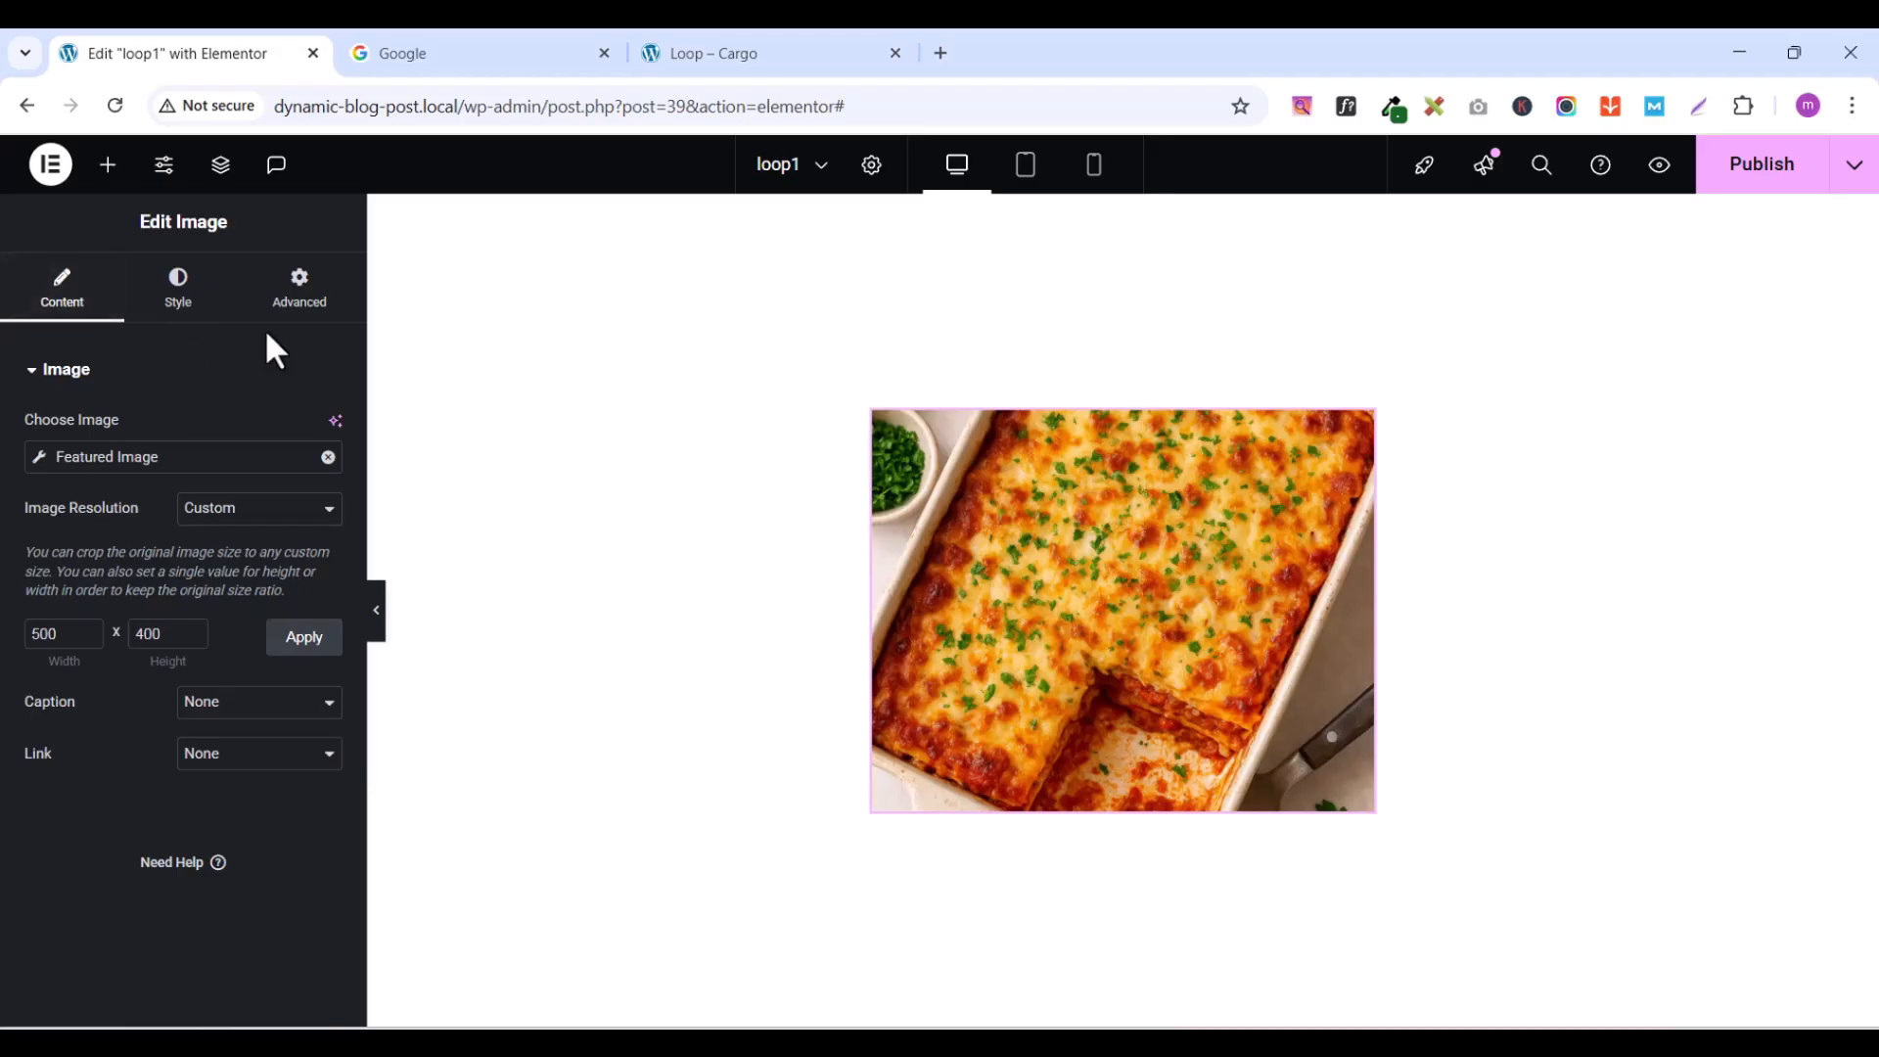
# - Find the Container widget and place a nested container directly below the image
pyautogui.click(109, 165)
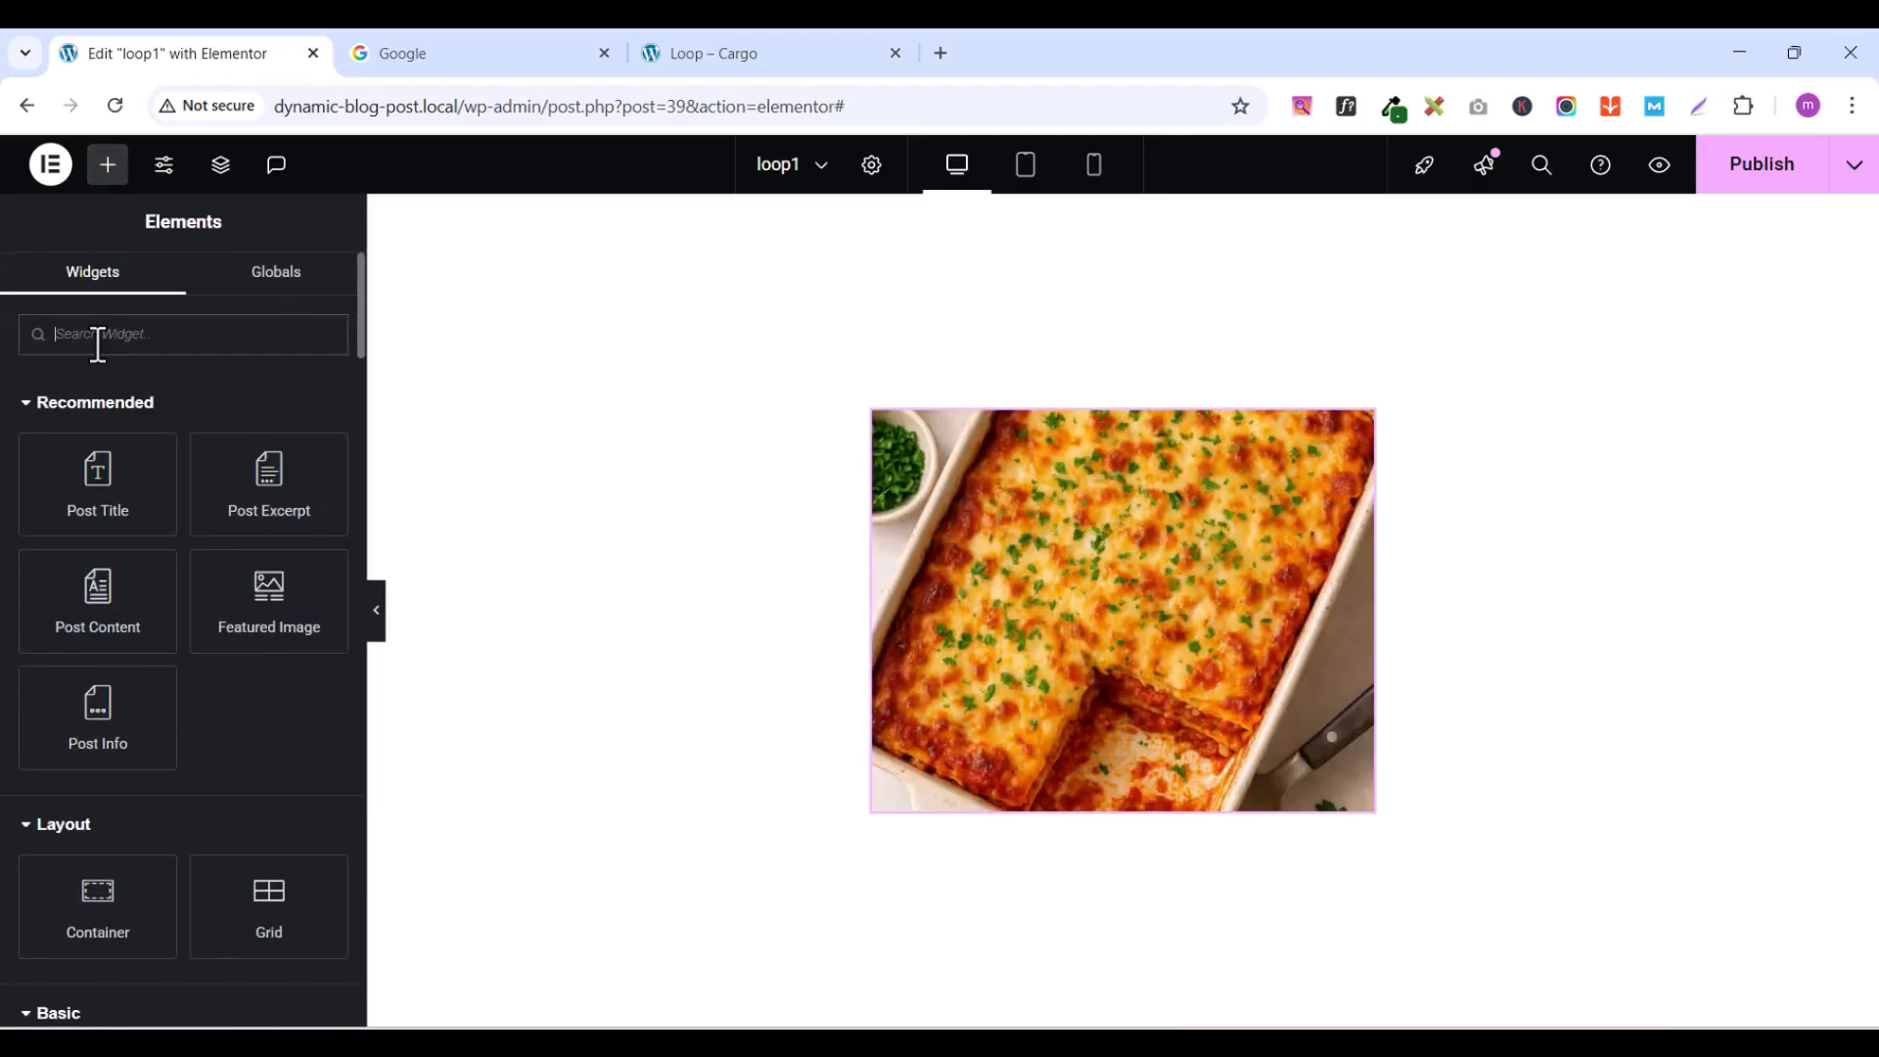
pyautogui.write('con')
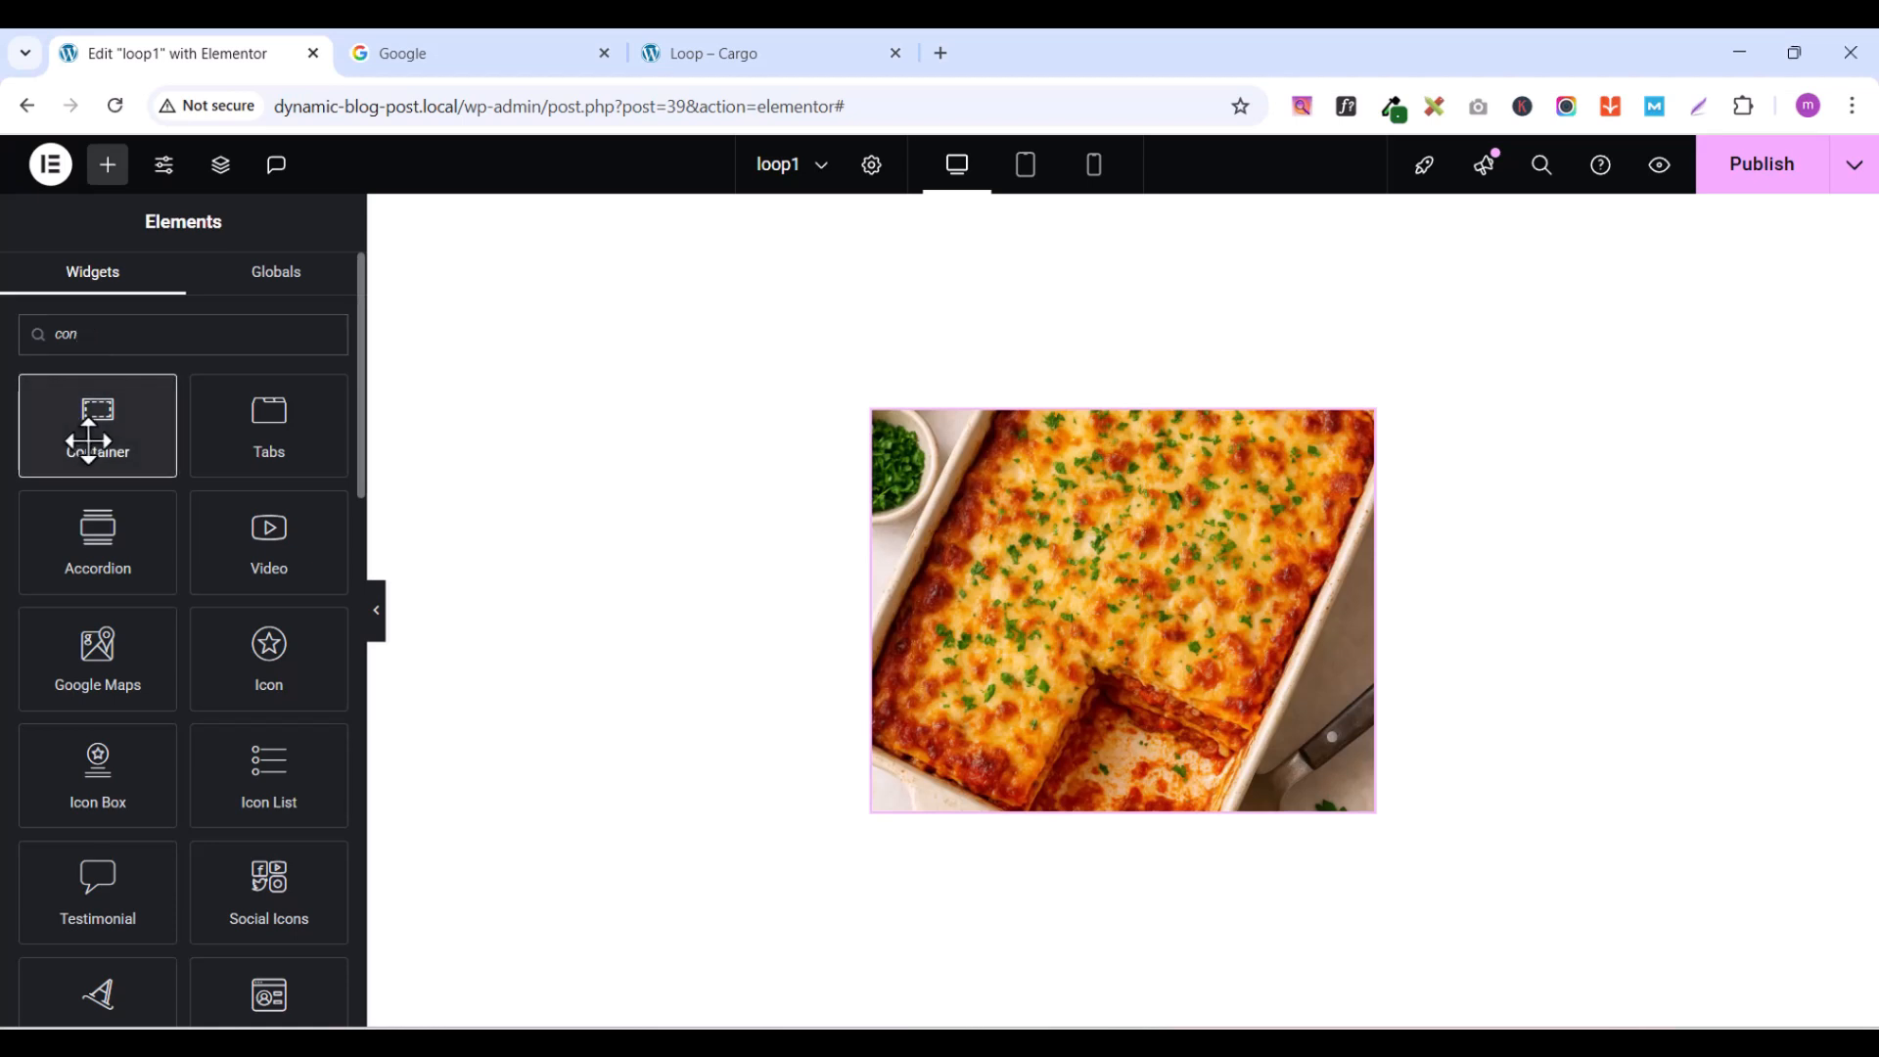
pyautogui.moveTo(92, 431); pyautogui.dragTo(1108, 804)
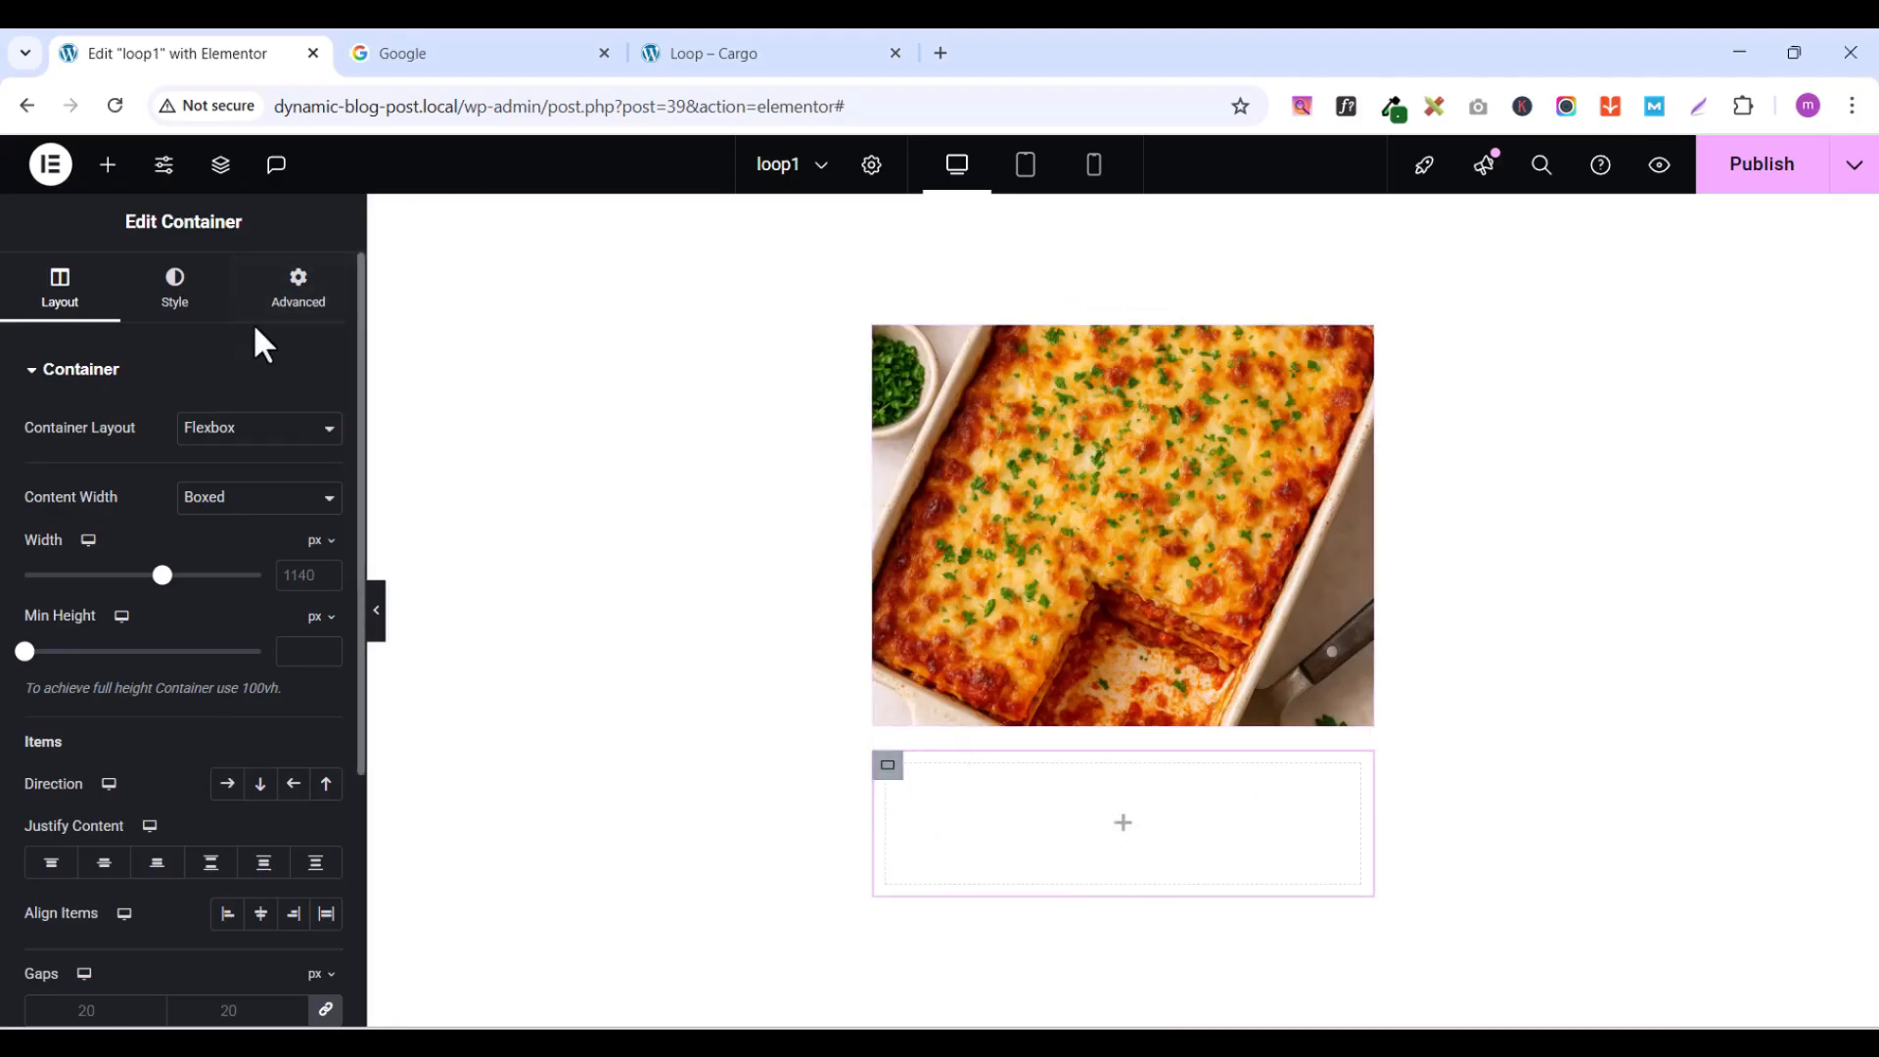
# - Set the nested container's padding to 20 px on all four sides
pyautogui.click(282, 311)
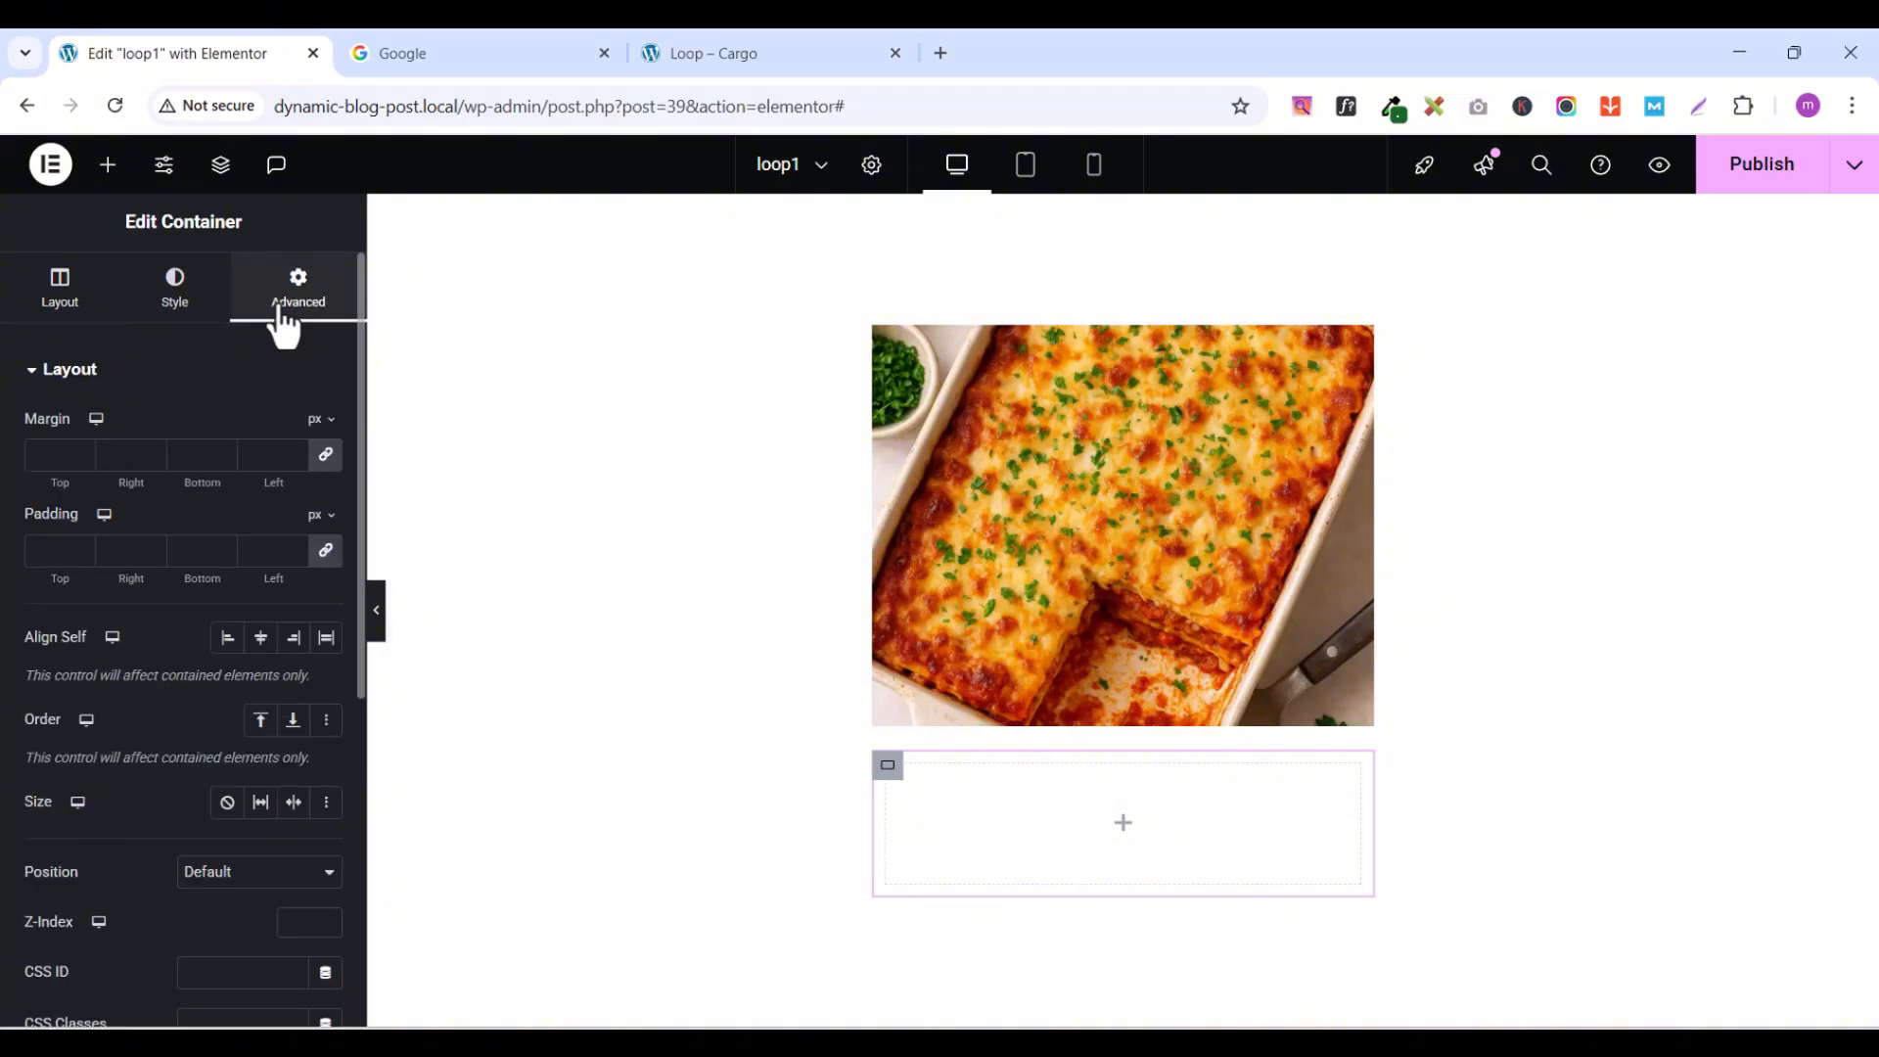
pyautogui.click(326, 550)
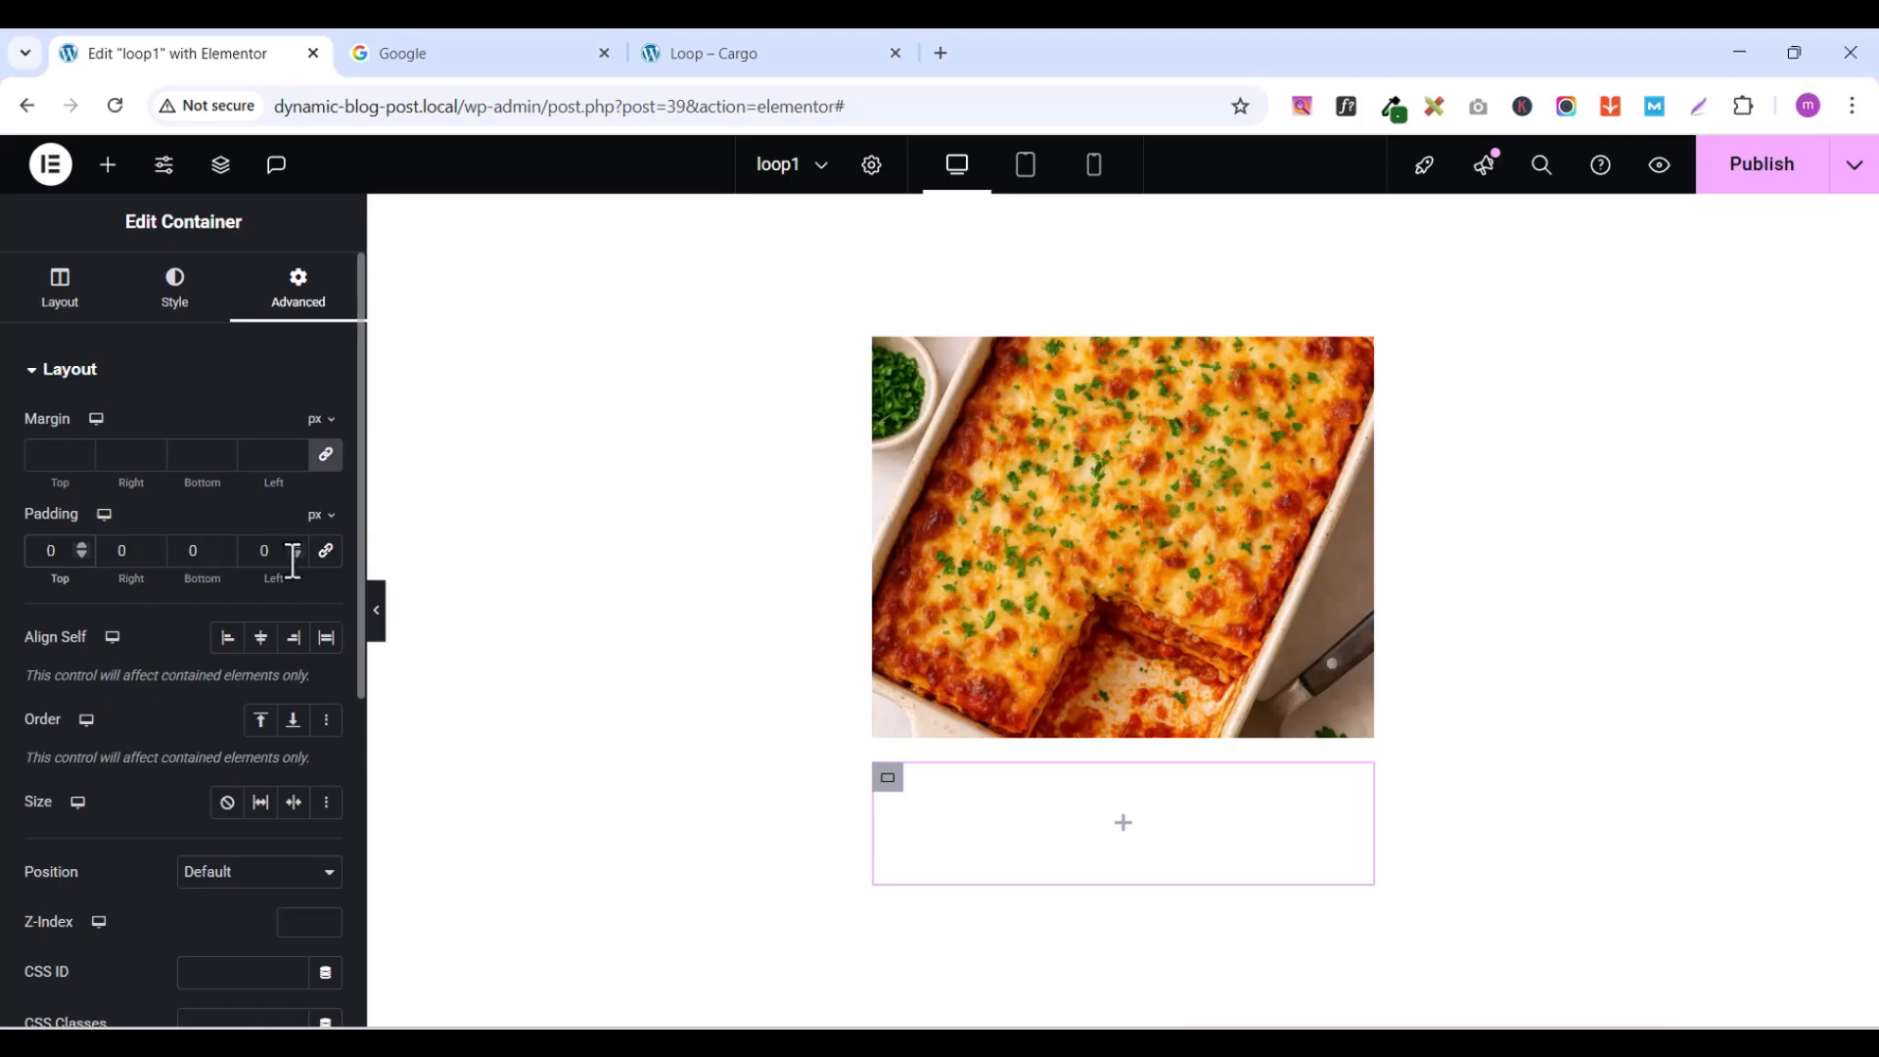
pyautogui.write('2')
pyautogui.click(123, 550)
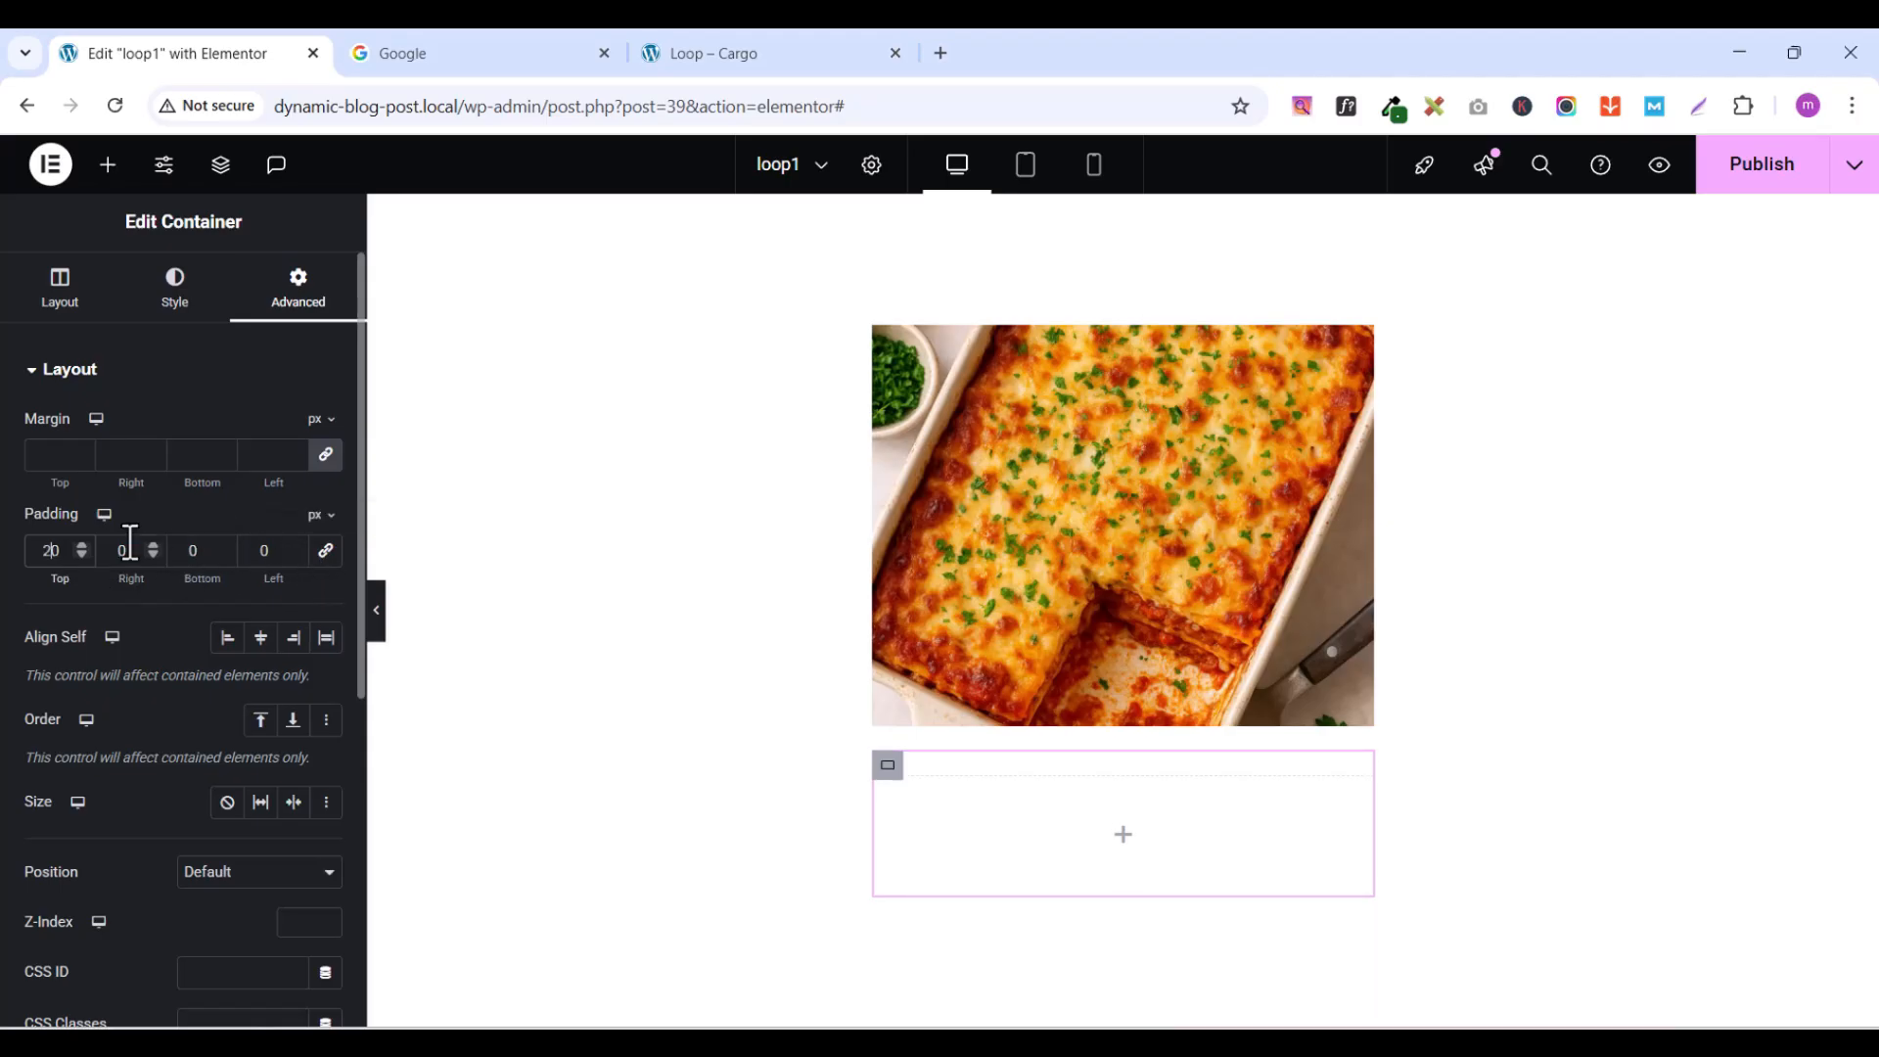
pyautogui.click(187, 550)
pyautogui.write('2')
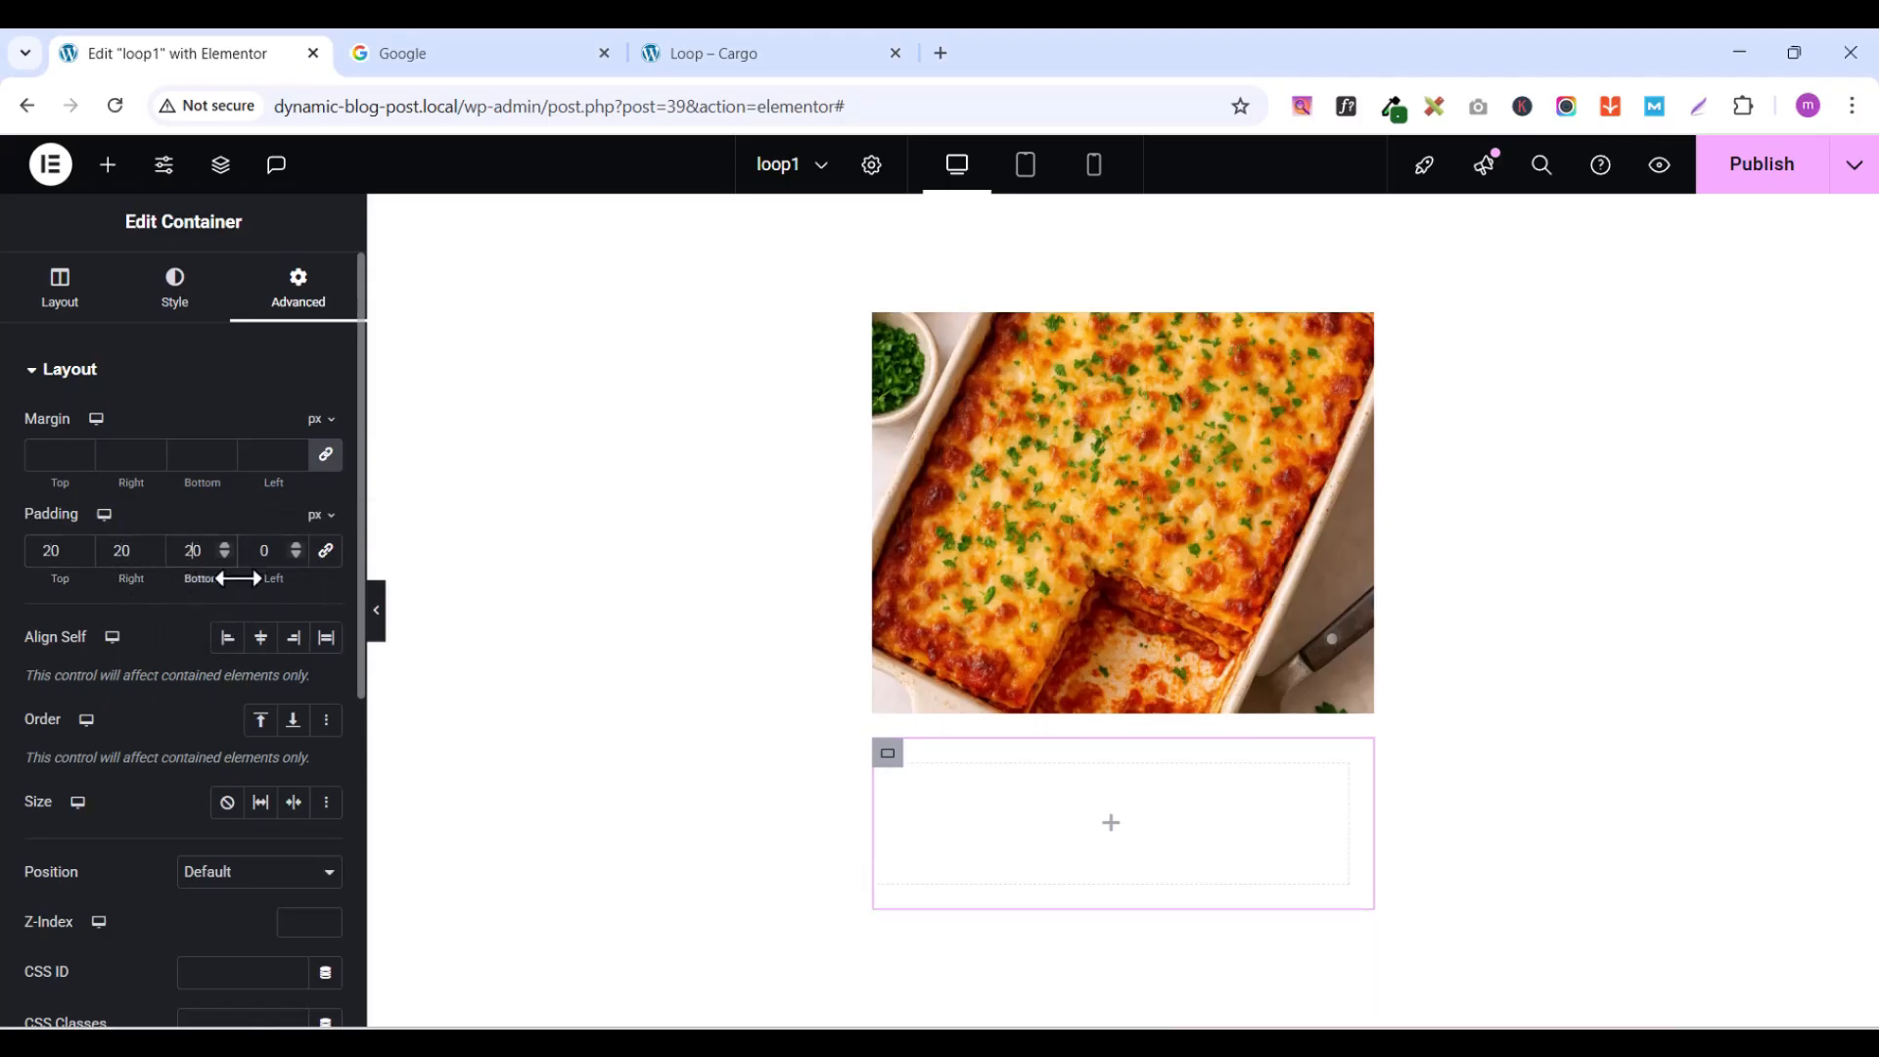
pyautogui.click(264, 550)
# - Set the column and row gaps of the outer container holding the image to 0 px
pyautogui.moveTo(1078, 339)
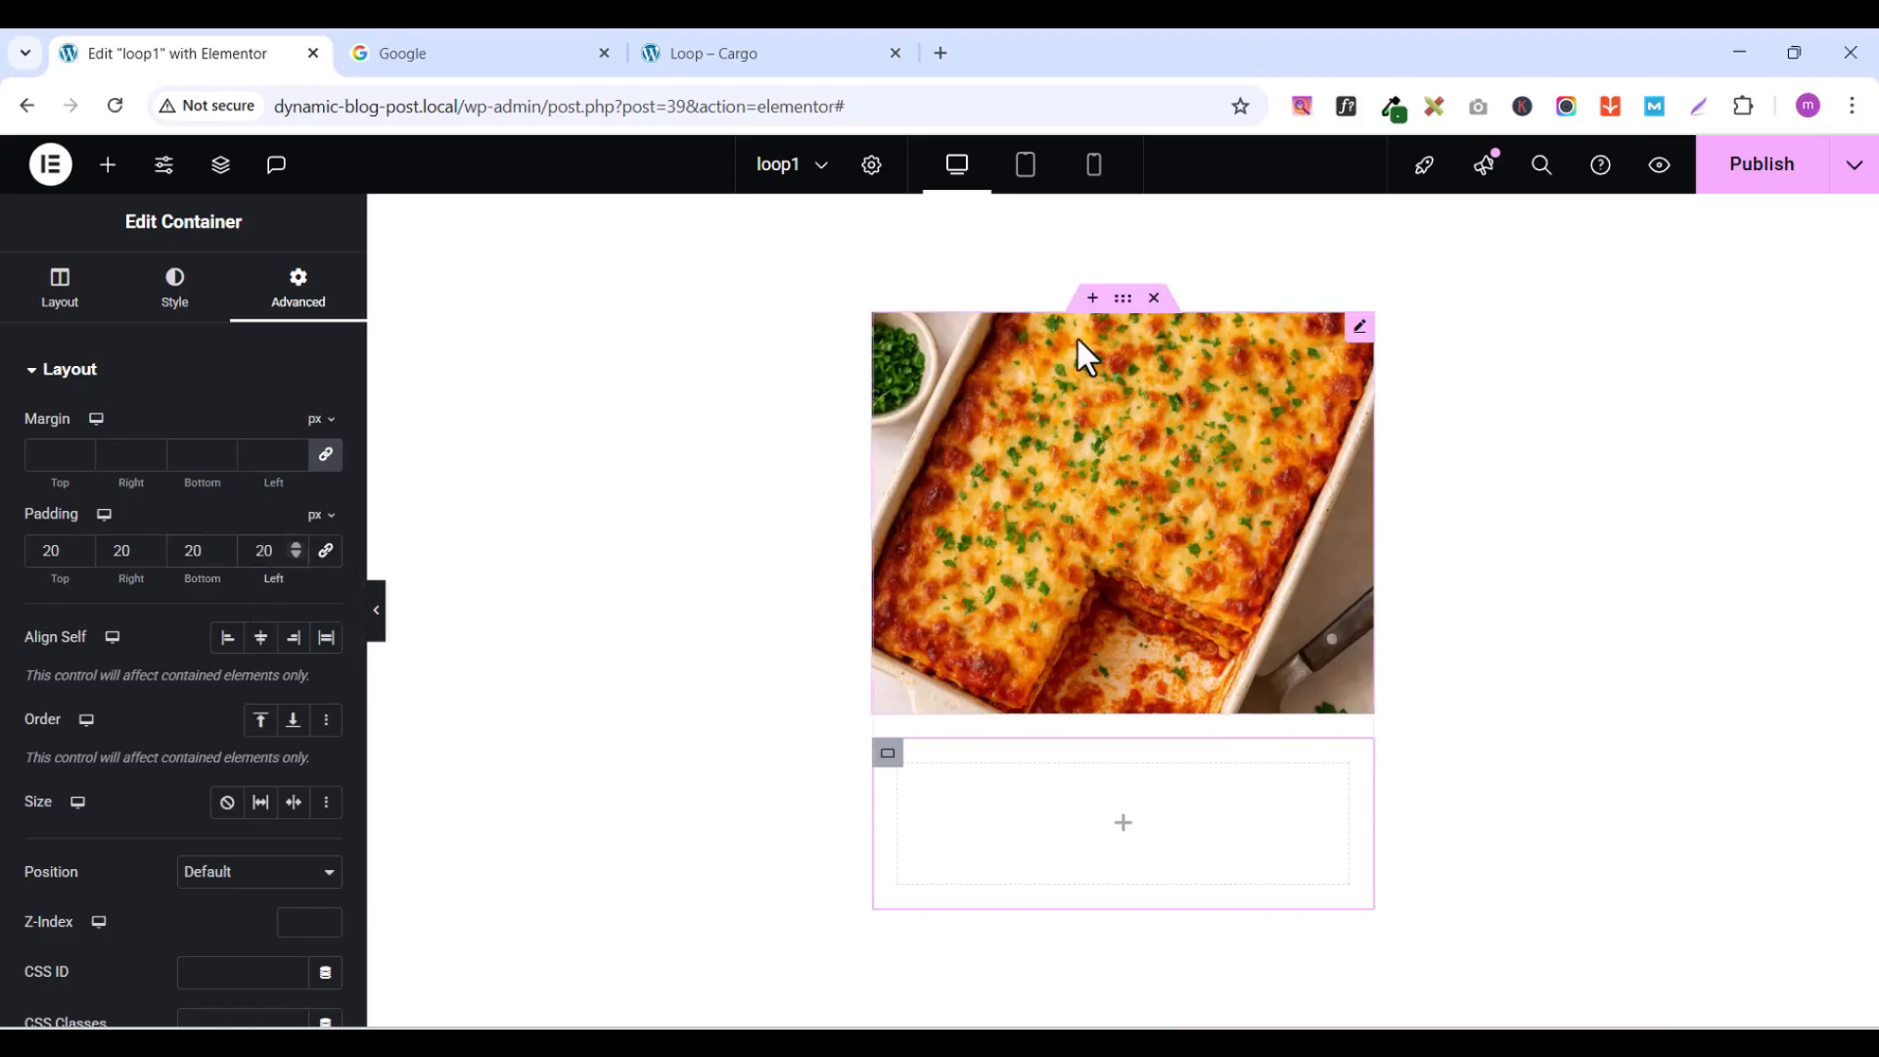
pyautogui.click(1125, 302)
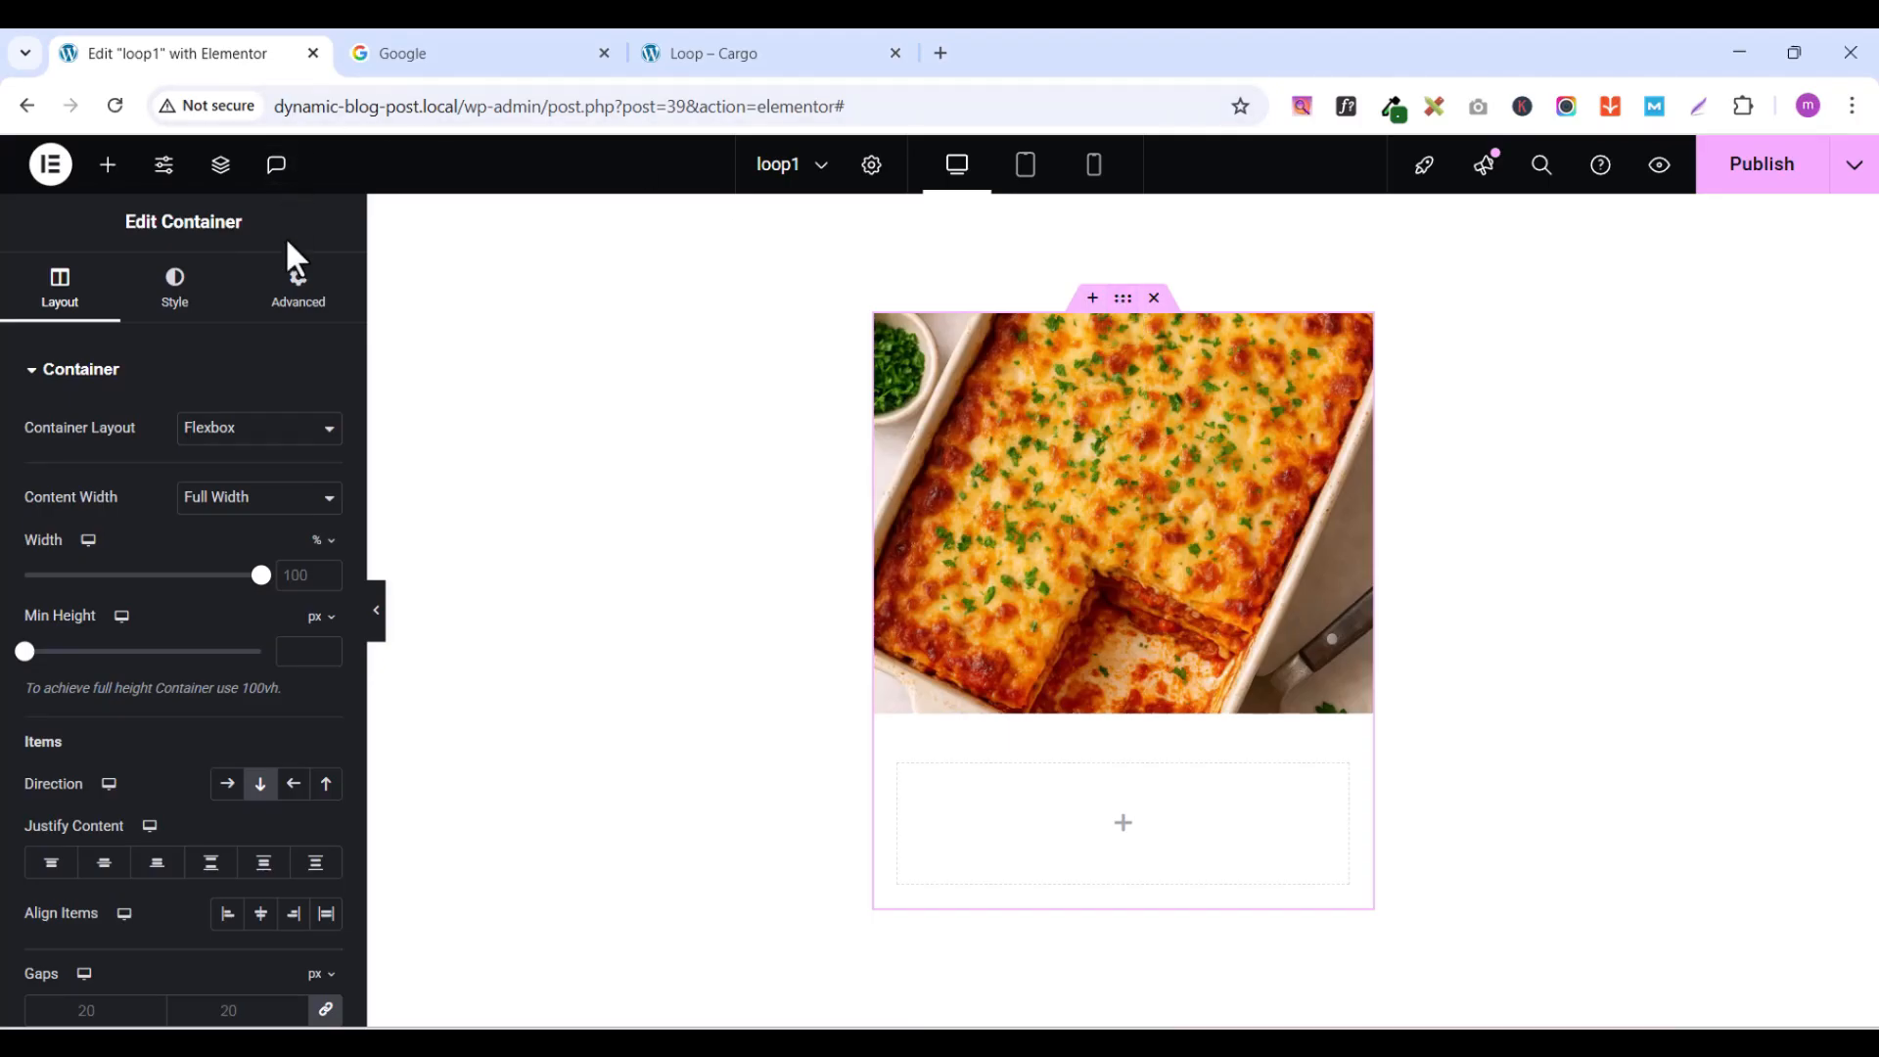
pyautogui.click(298, 289)
pyautogui.click(60, 294)
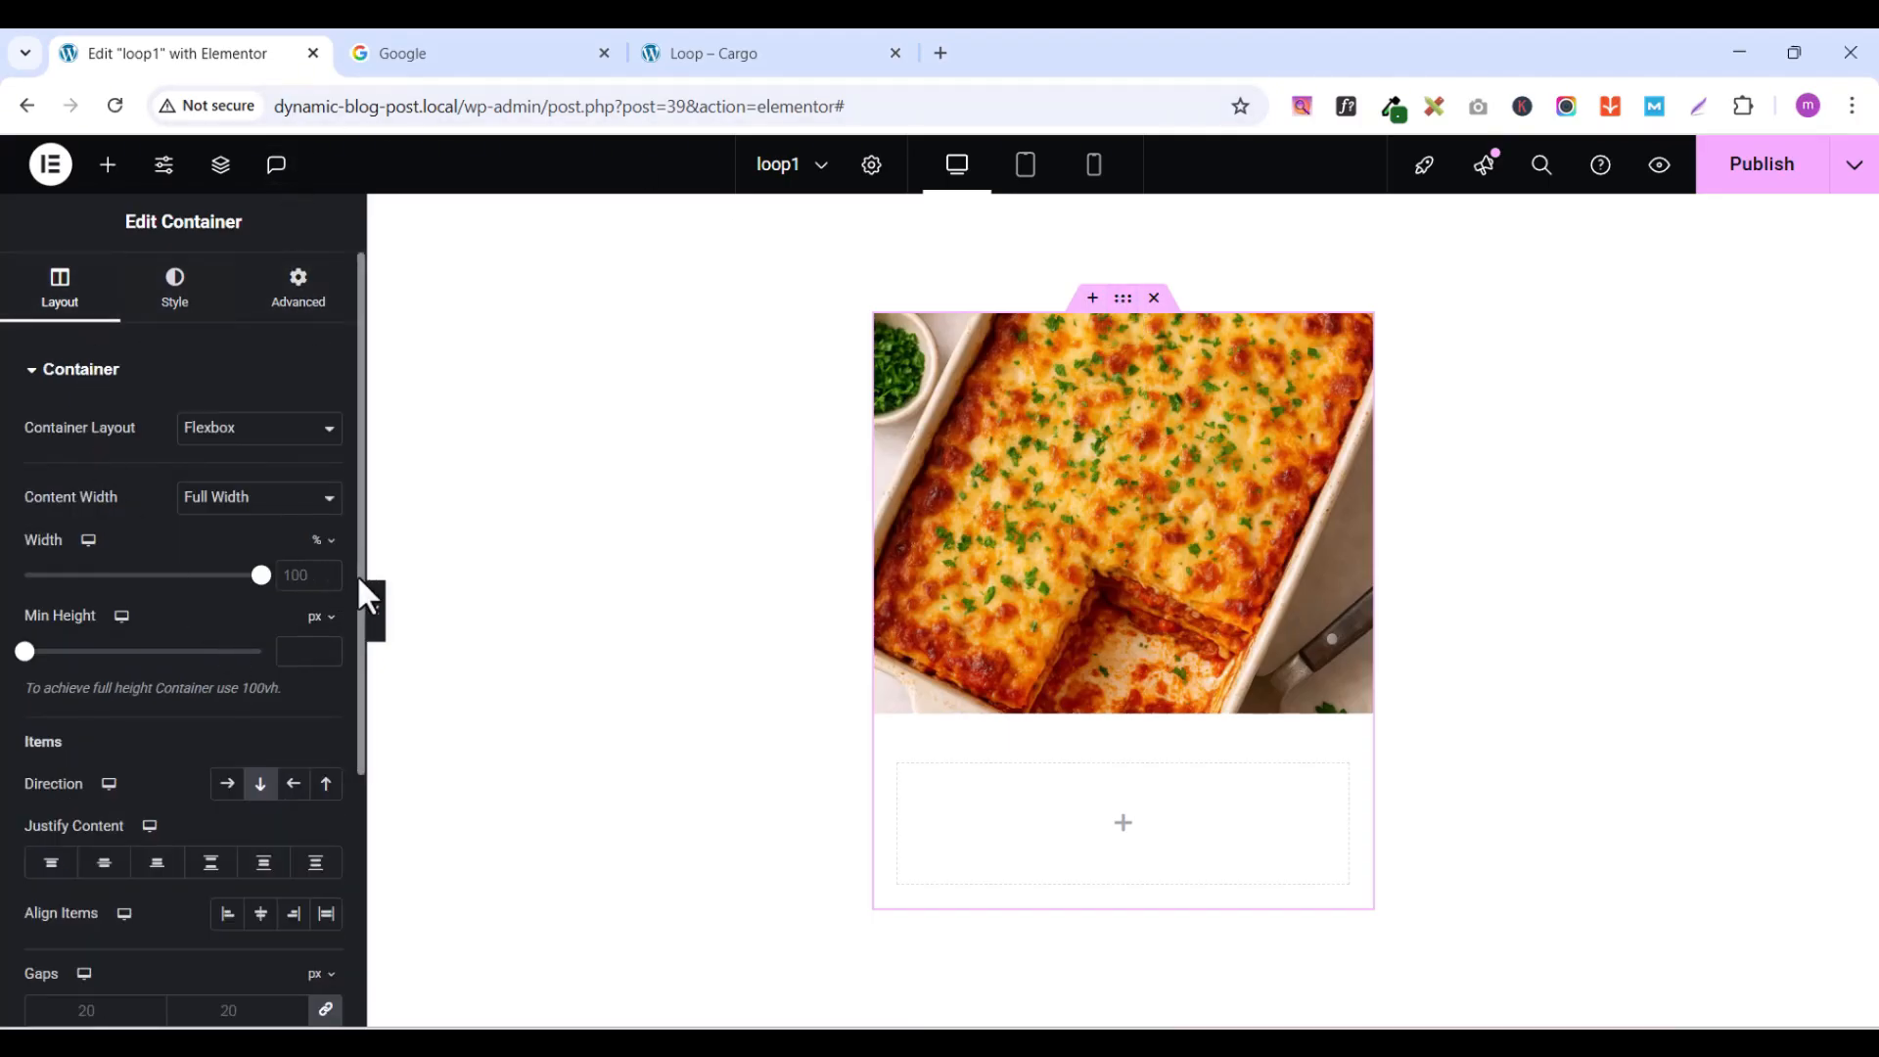
pyautogui.scroll(-4, 347, 744)
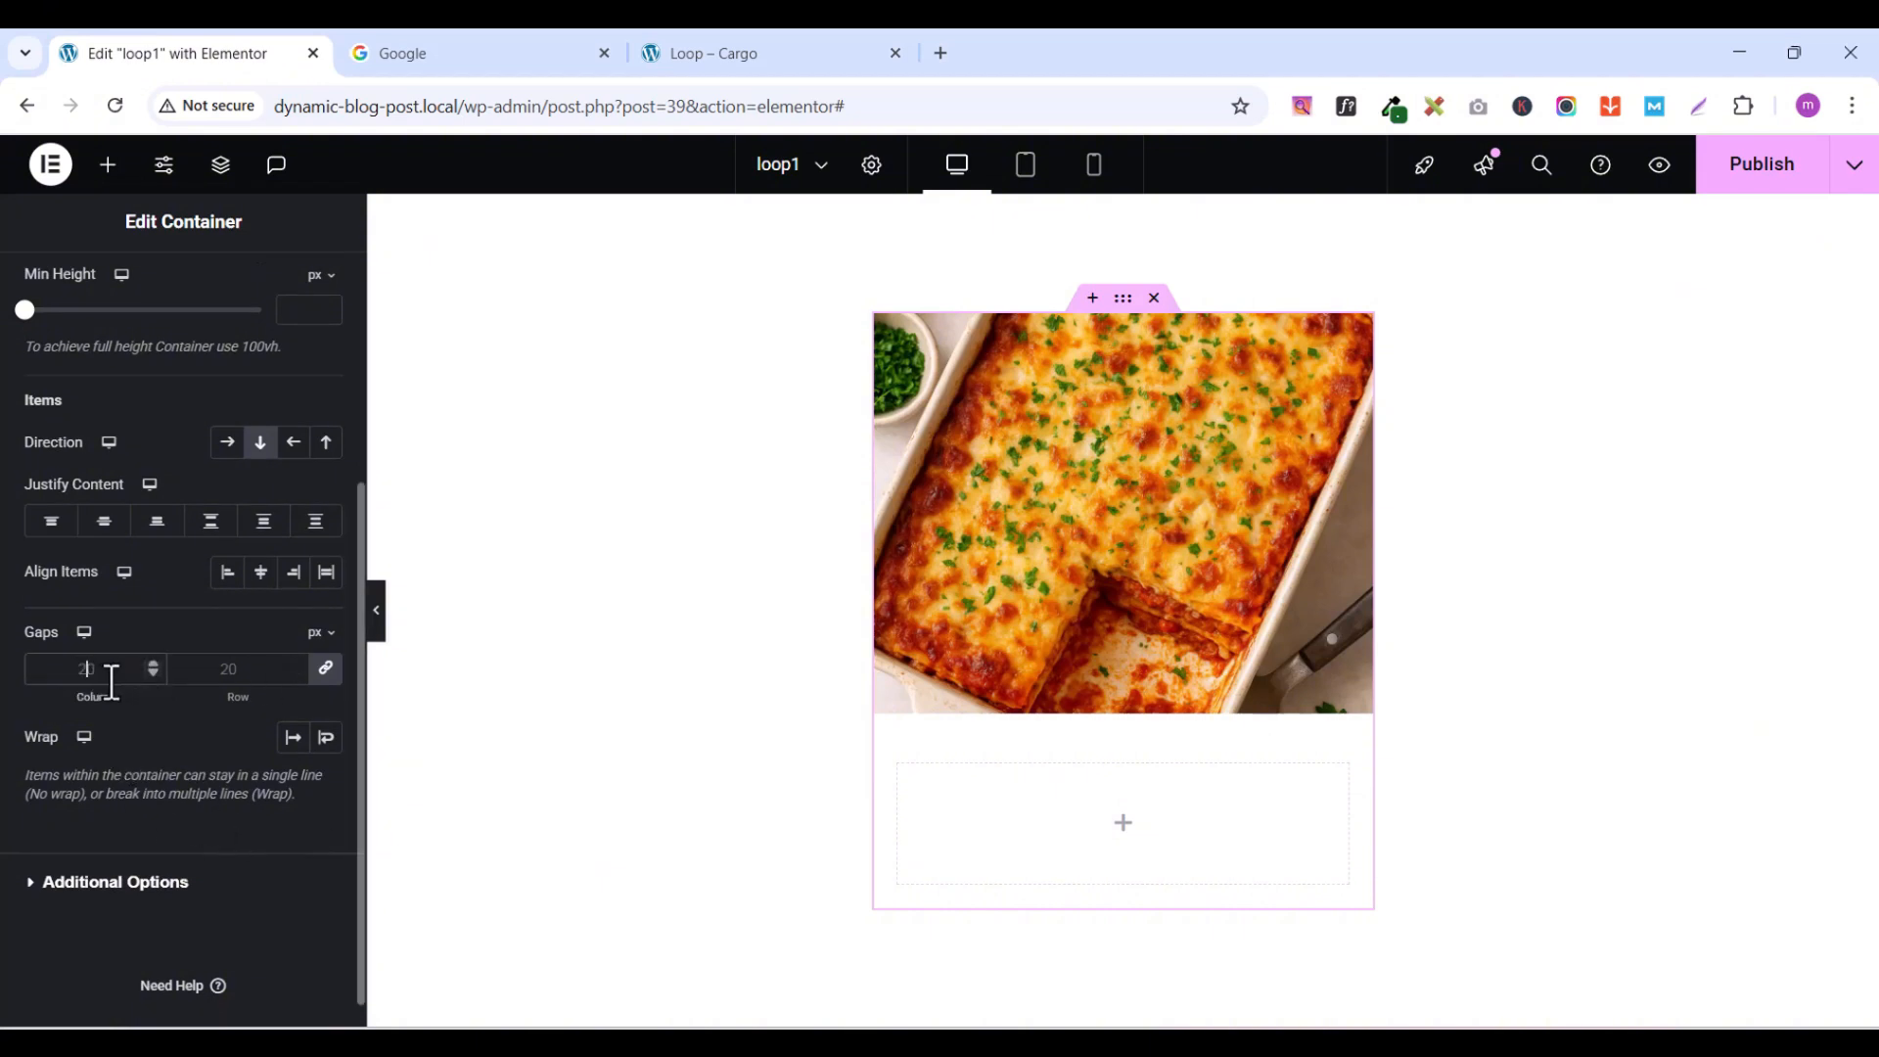
pyautogui.click(125, 670)
pyautogui.write('0')
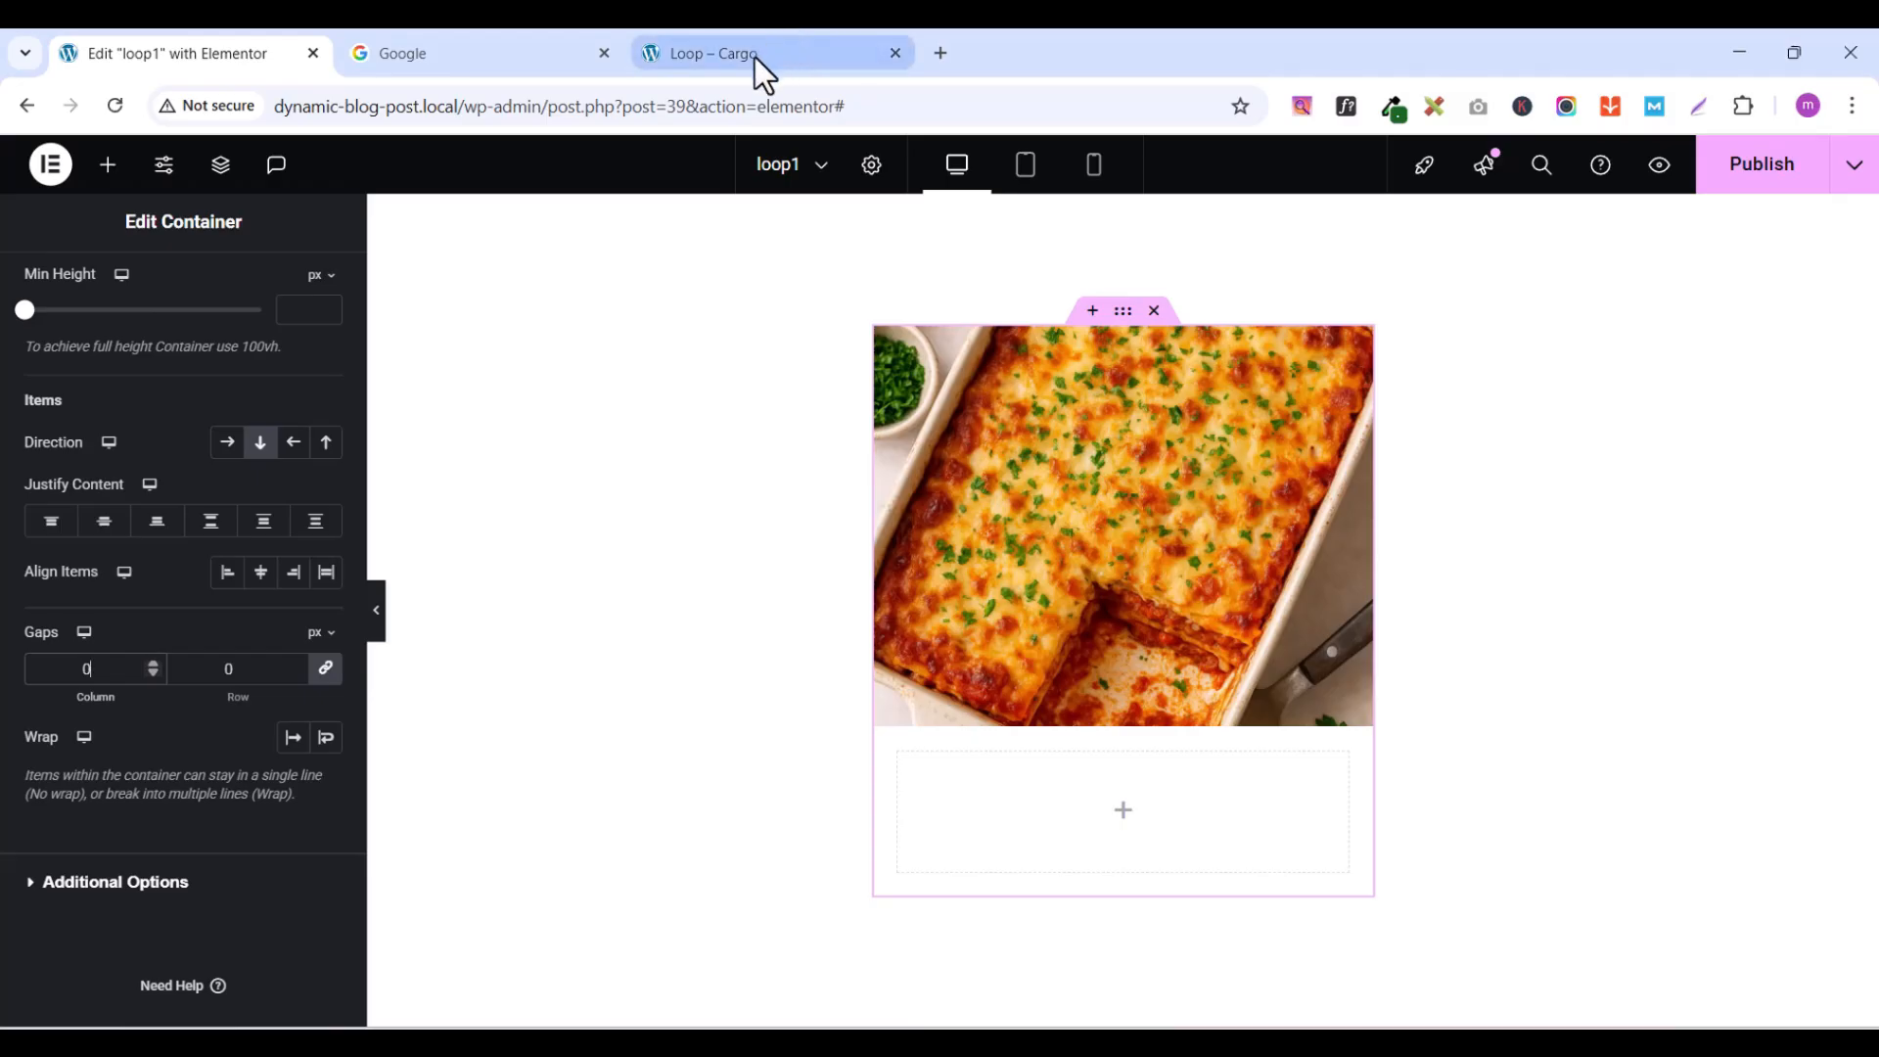
# - Place a Heading widget in the nested container and link its title to the Post Title dynamic tag
pyautogui.click(107, 167)
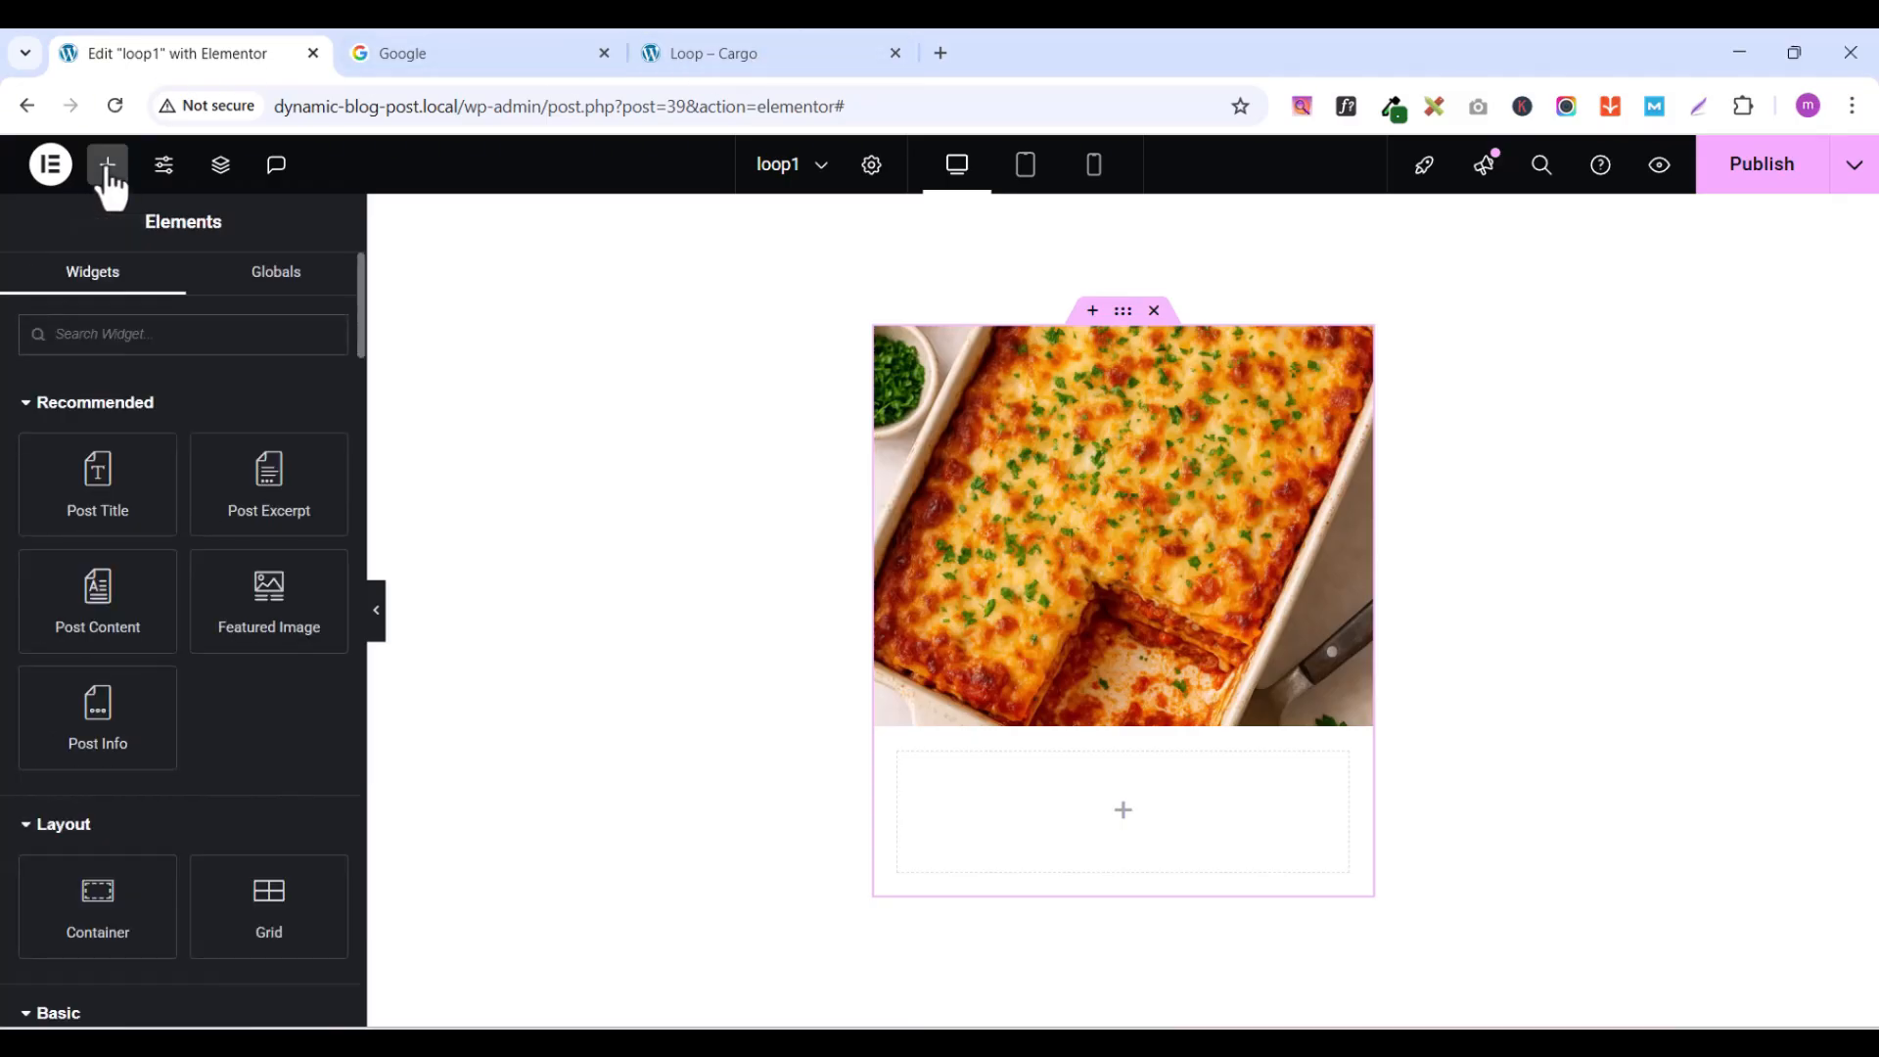
pyautogui.click(113, 334)
pyautogui.write('head')
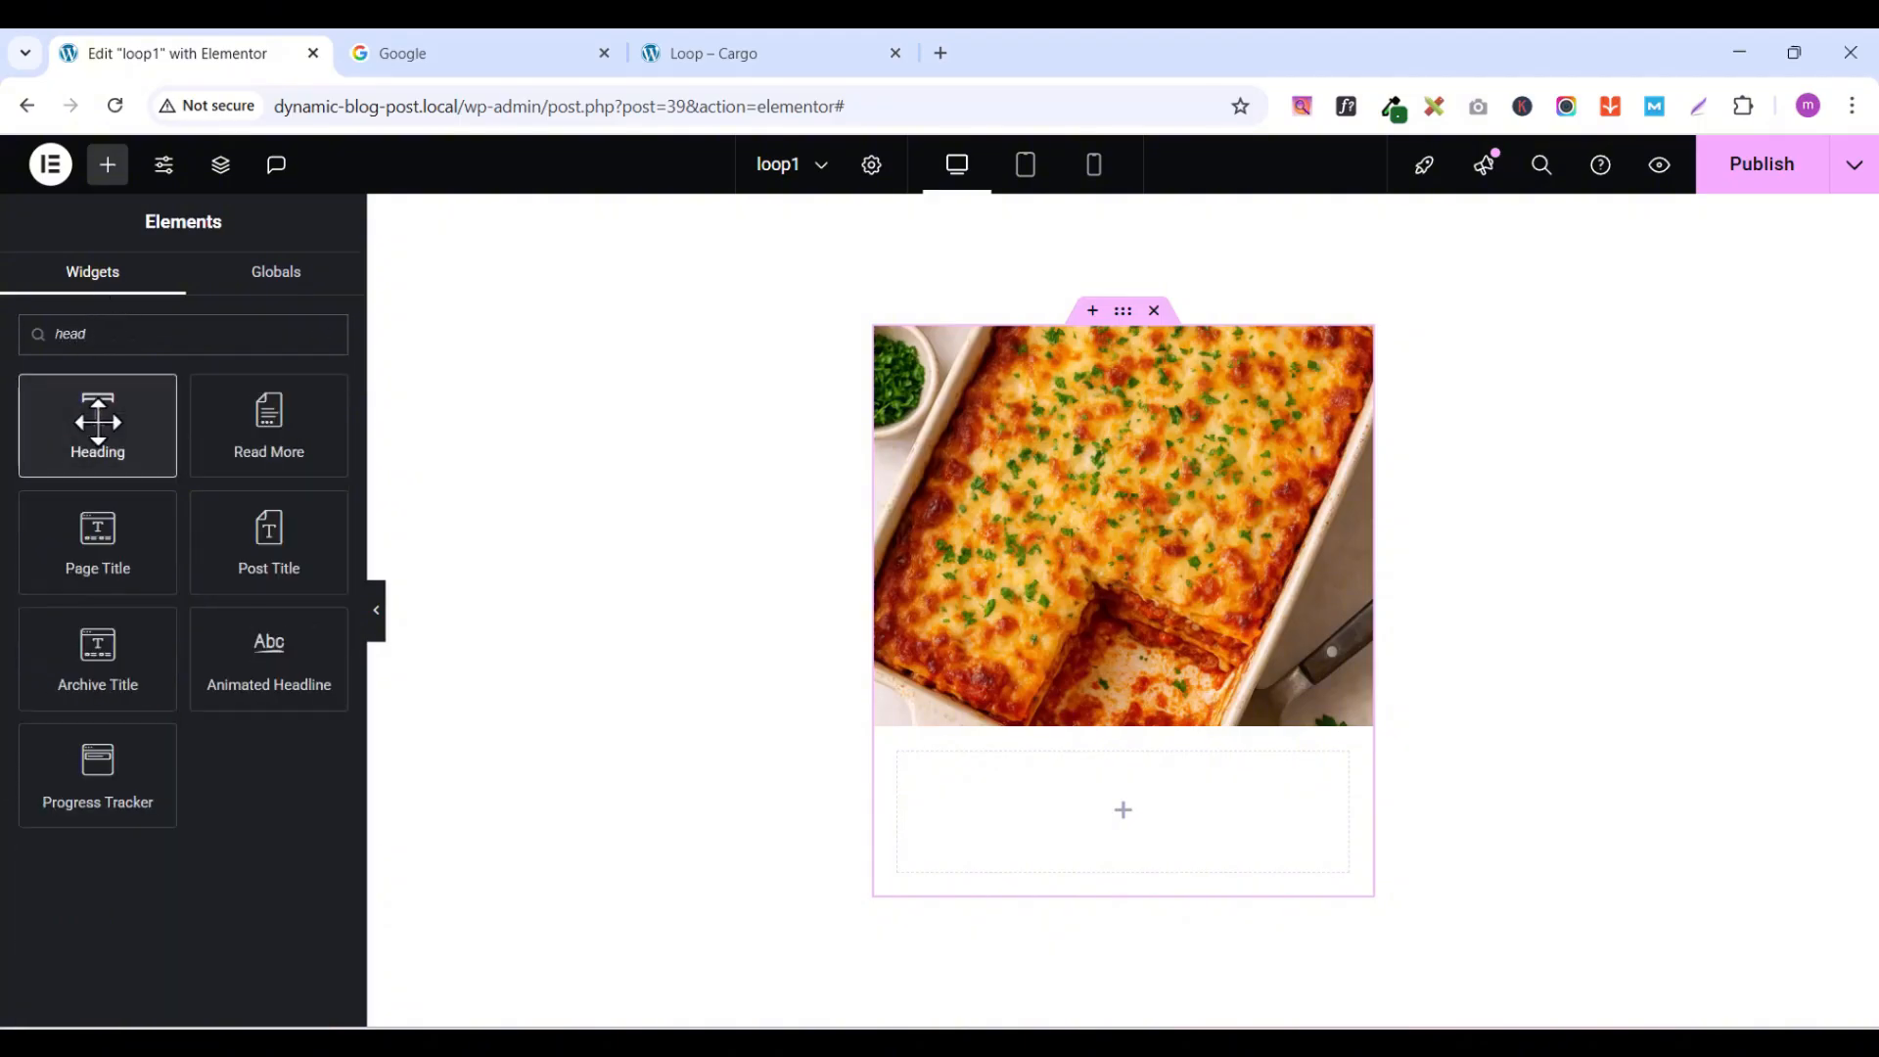
pyautogui.moveTo(95, 416); pyautogui.dragTo(1085, 815)
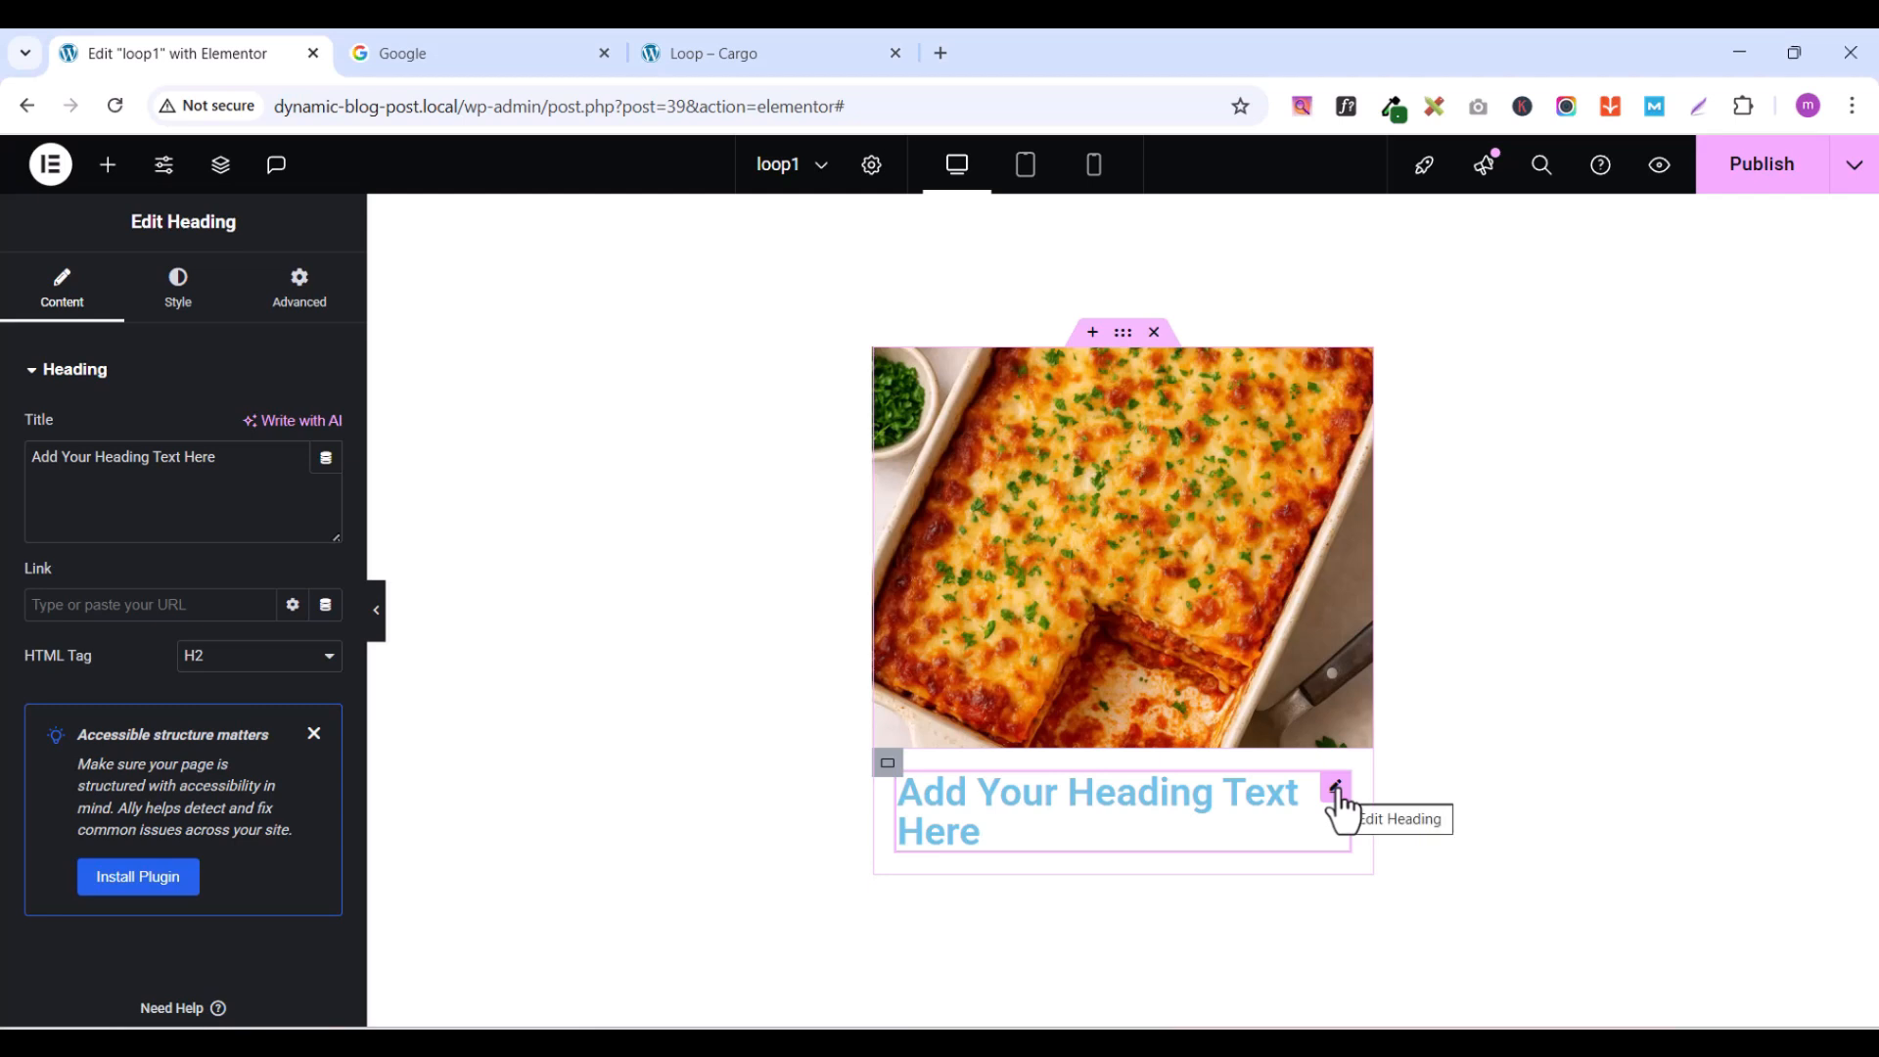
pyautogui.click(326, 460)
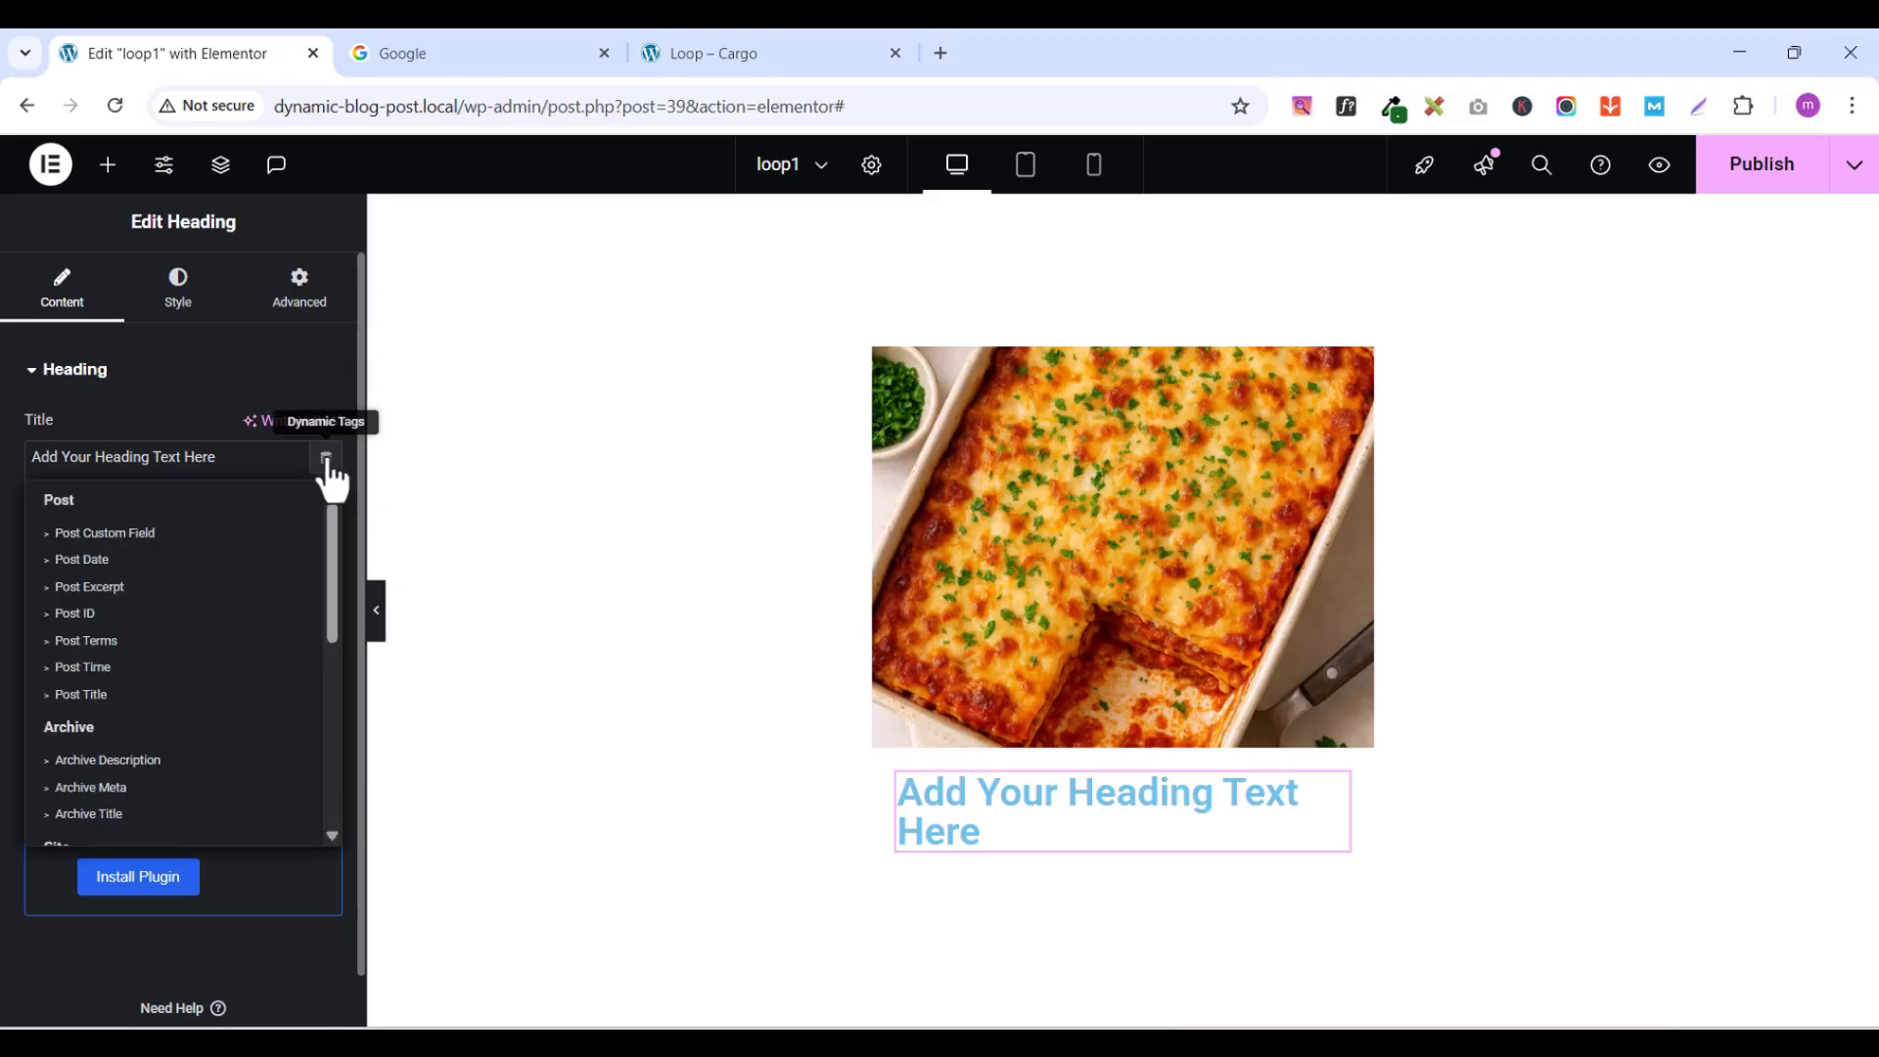
pyautogui.click(86, 694)
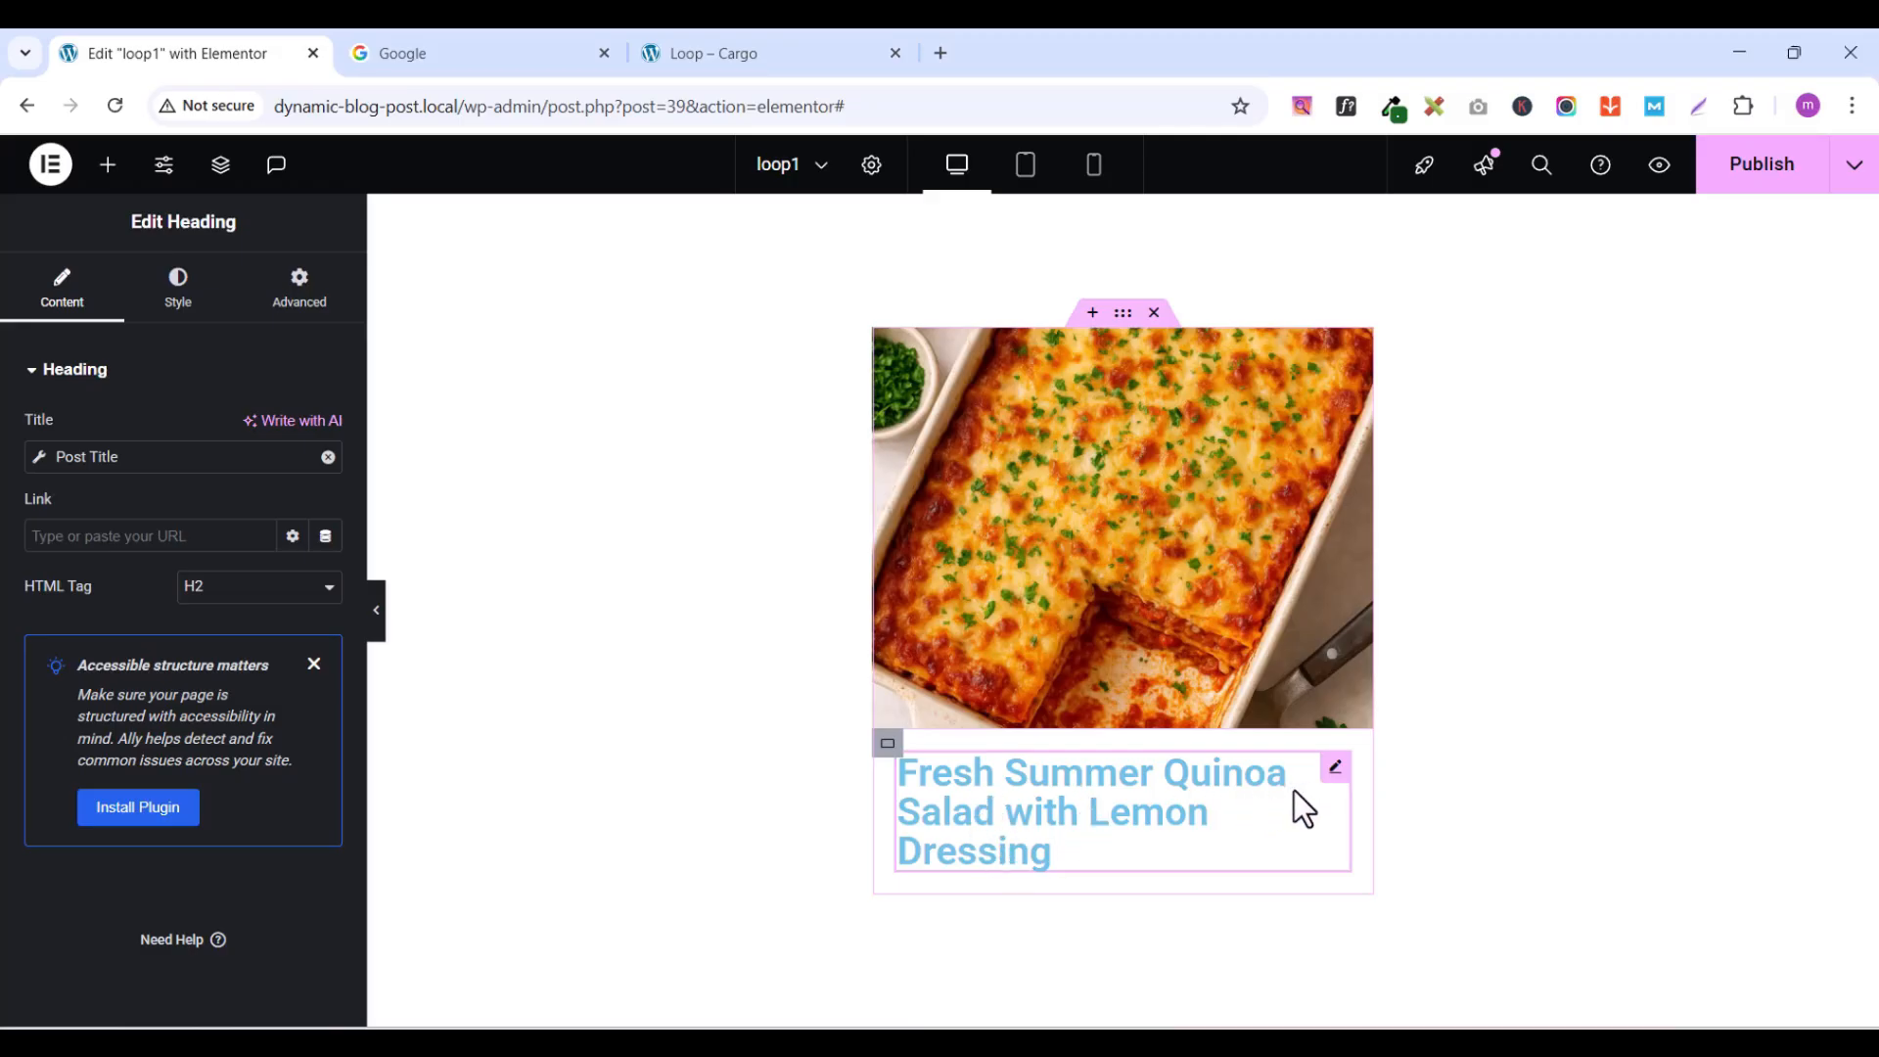
# - Set the post title heading's font size to 24 px and centre its alignment
pyautogui.click(175, 297)
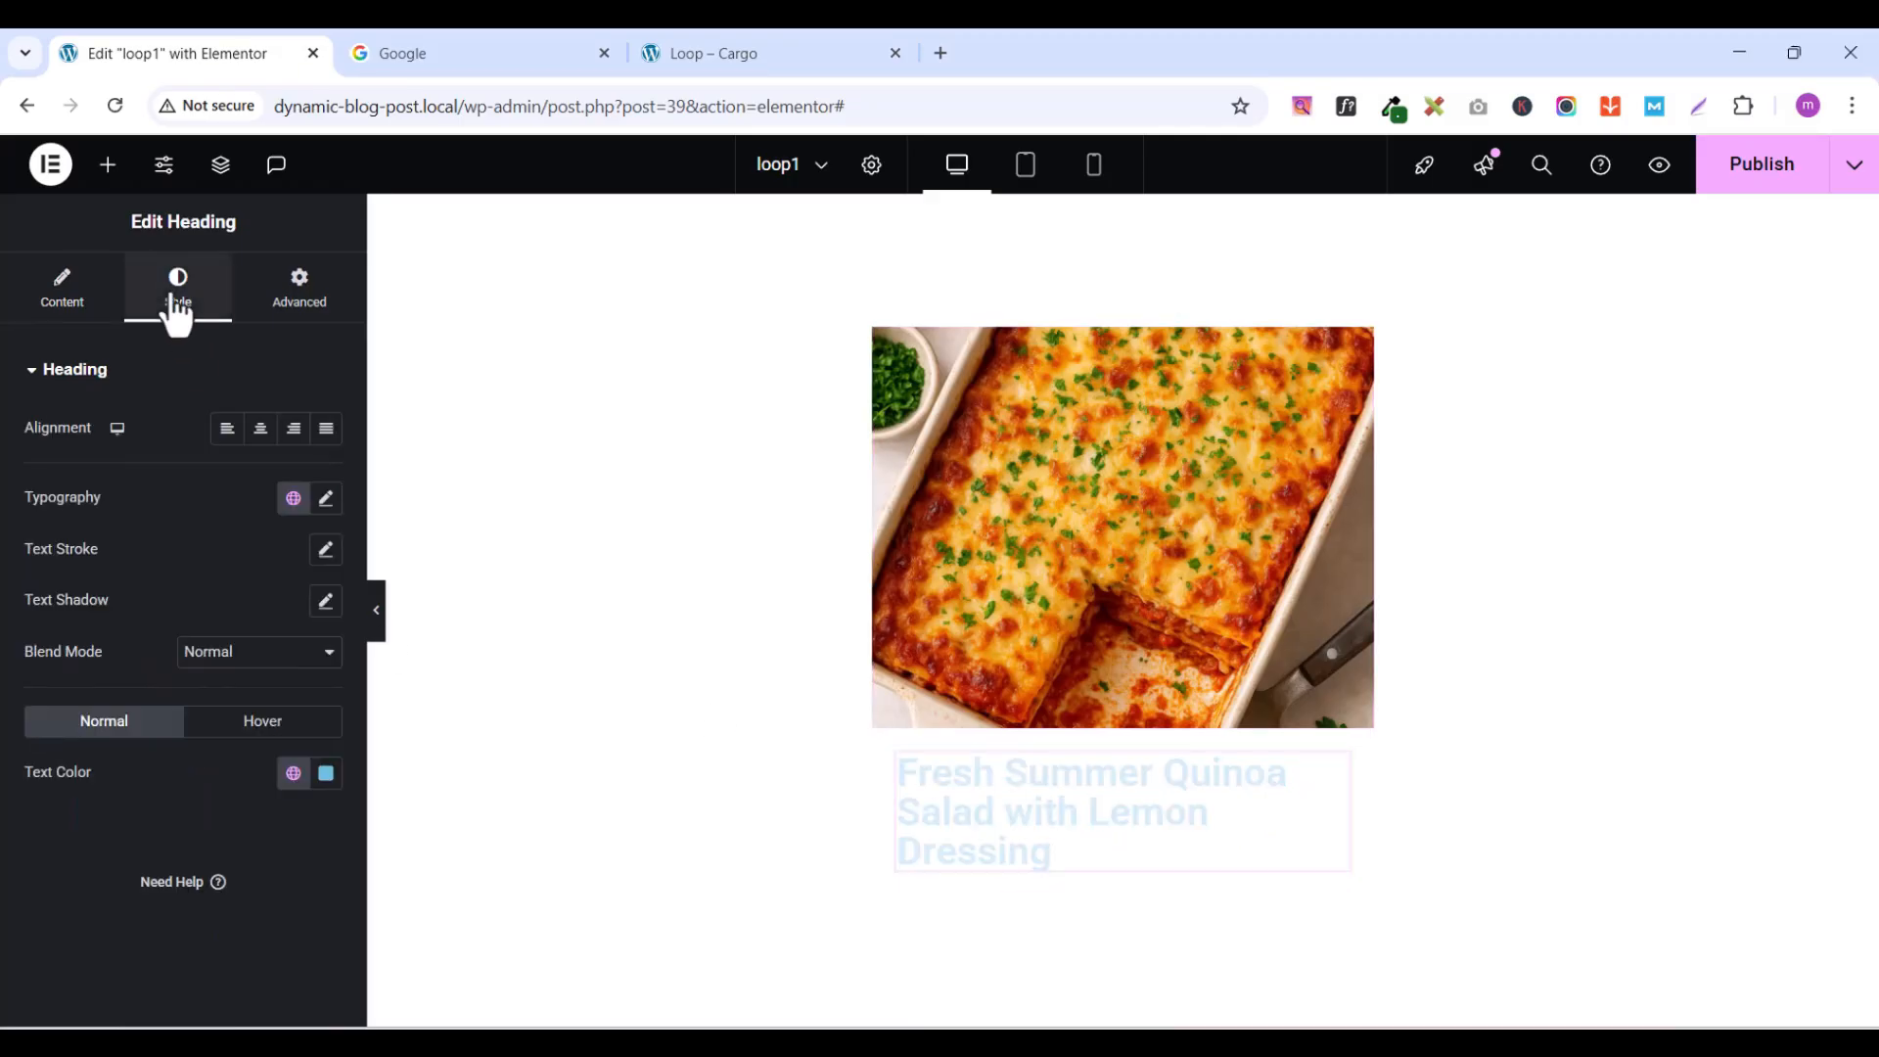
pyautogui.click(326, 501)
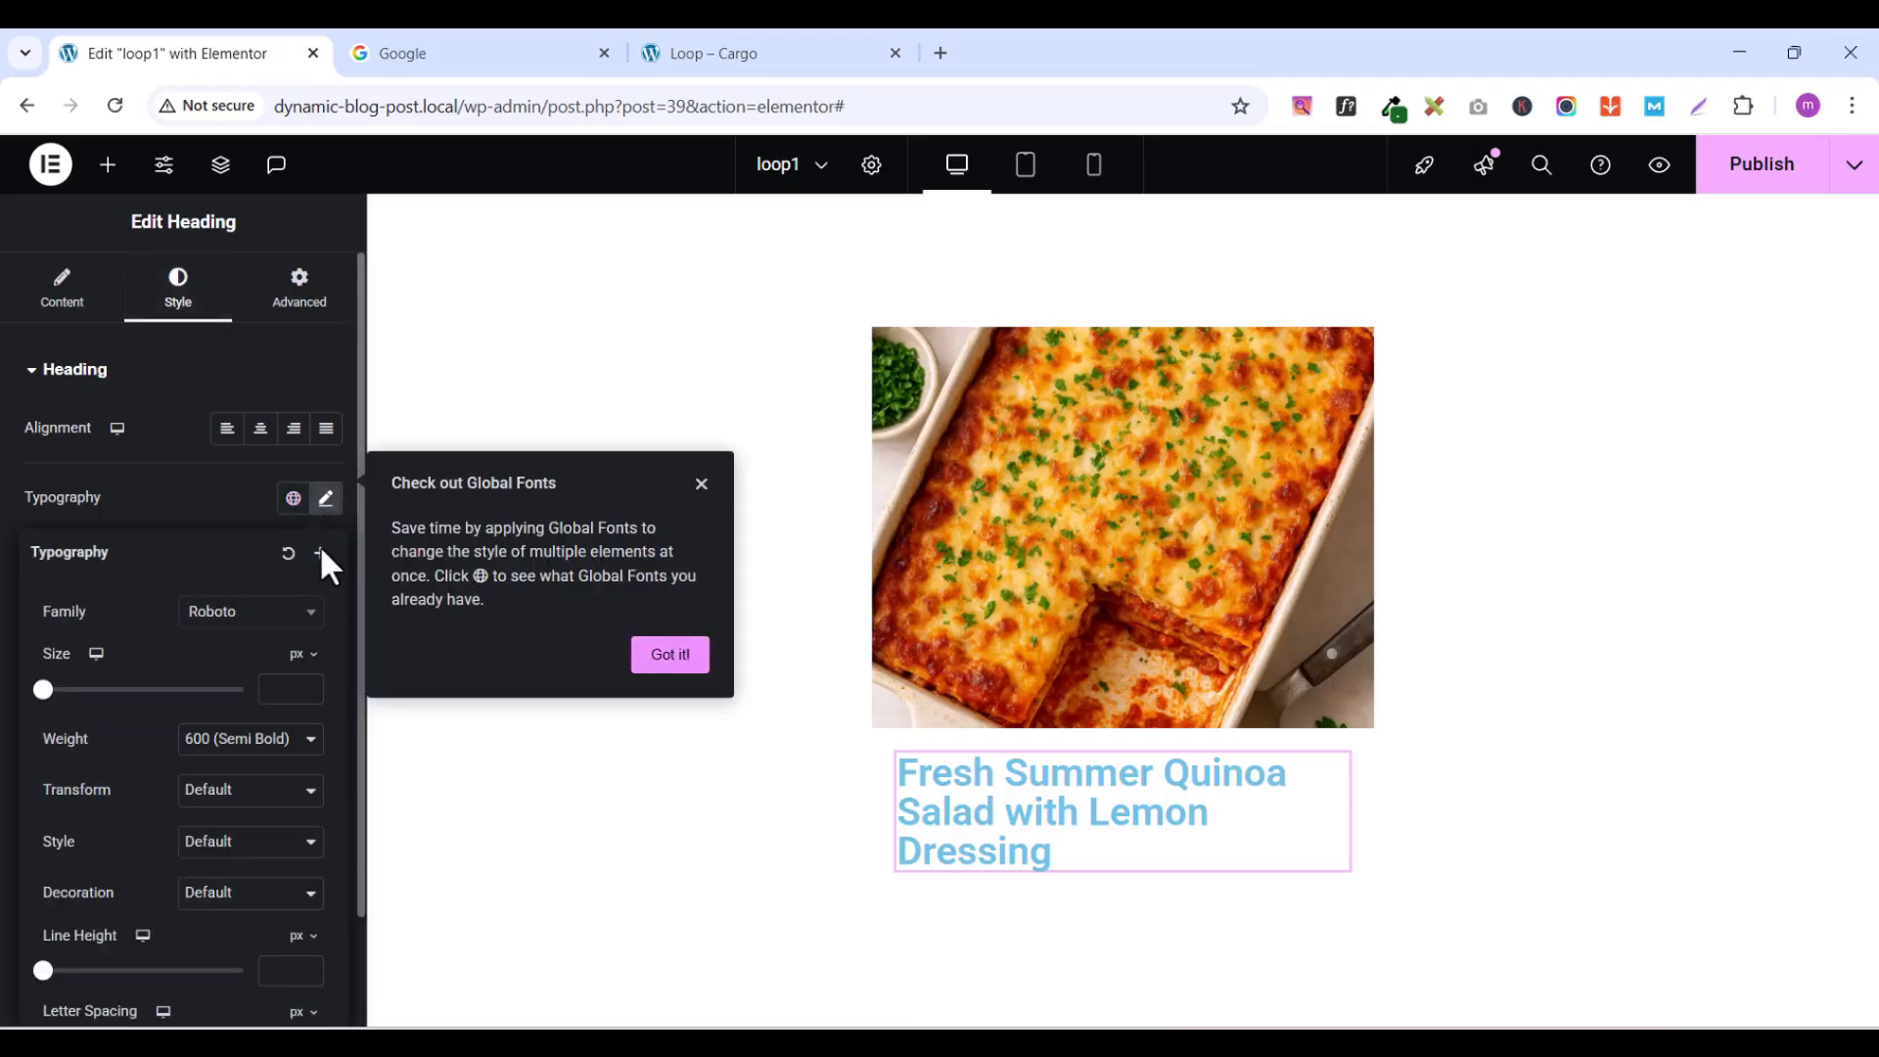
pyautogui.click(306, 685)
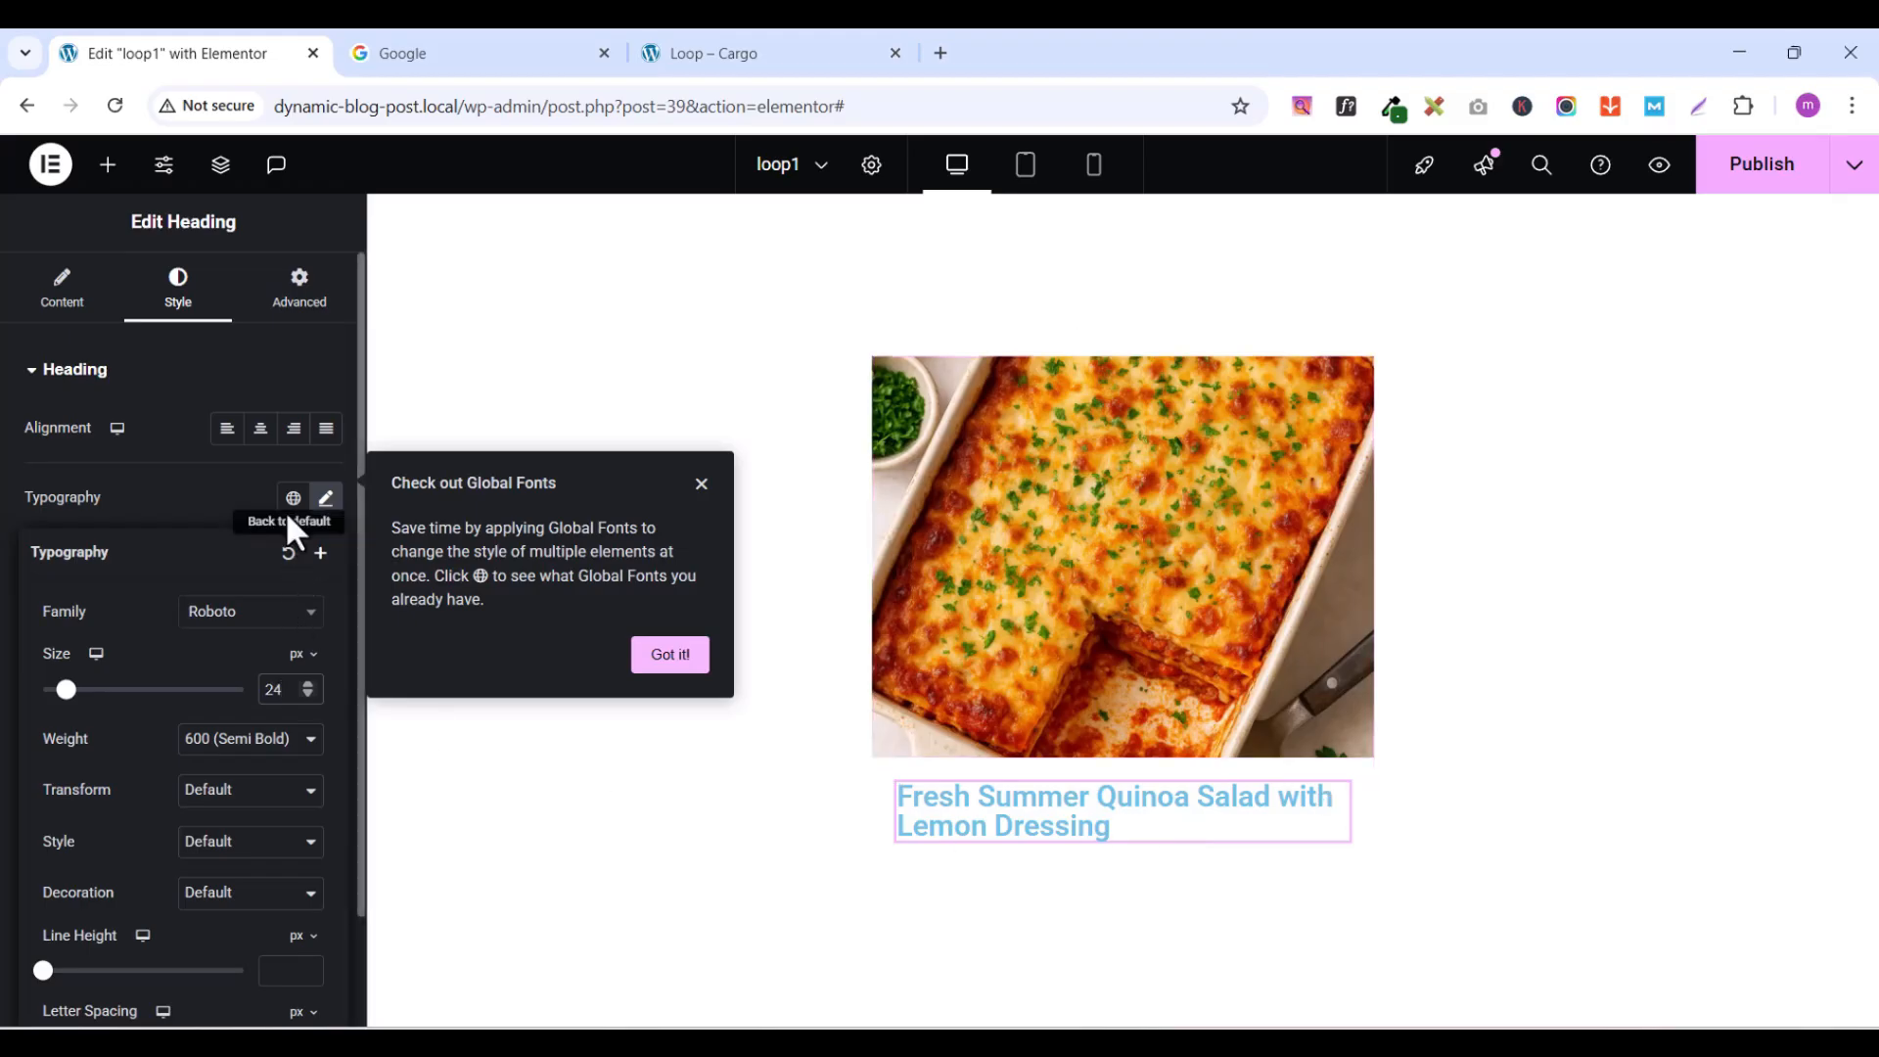
pyautogui.click(260, 430)
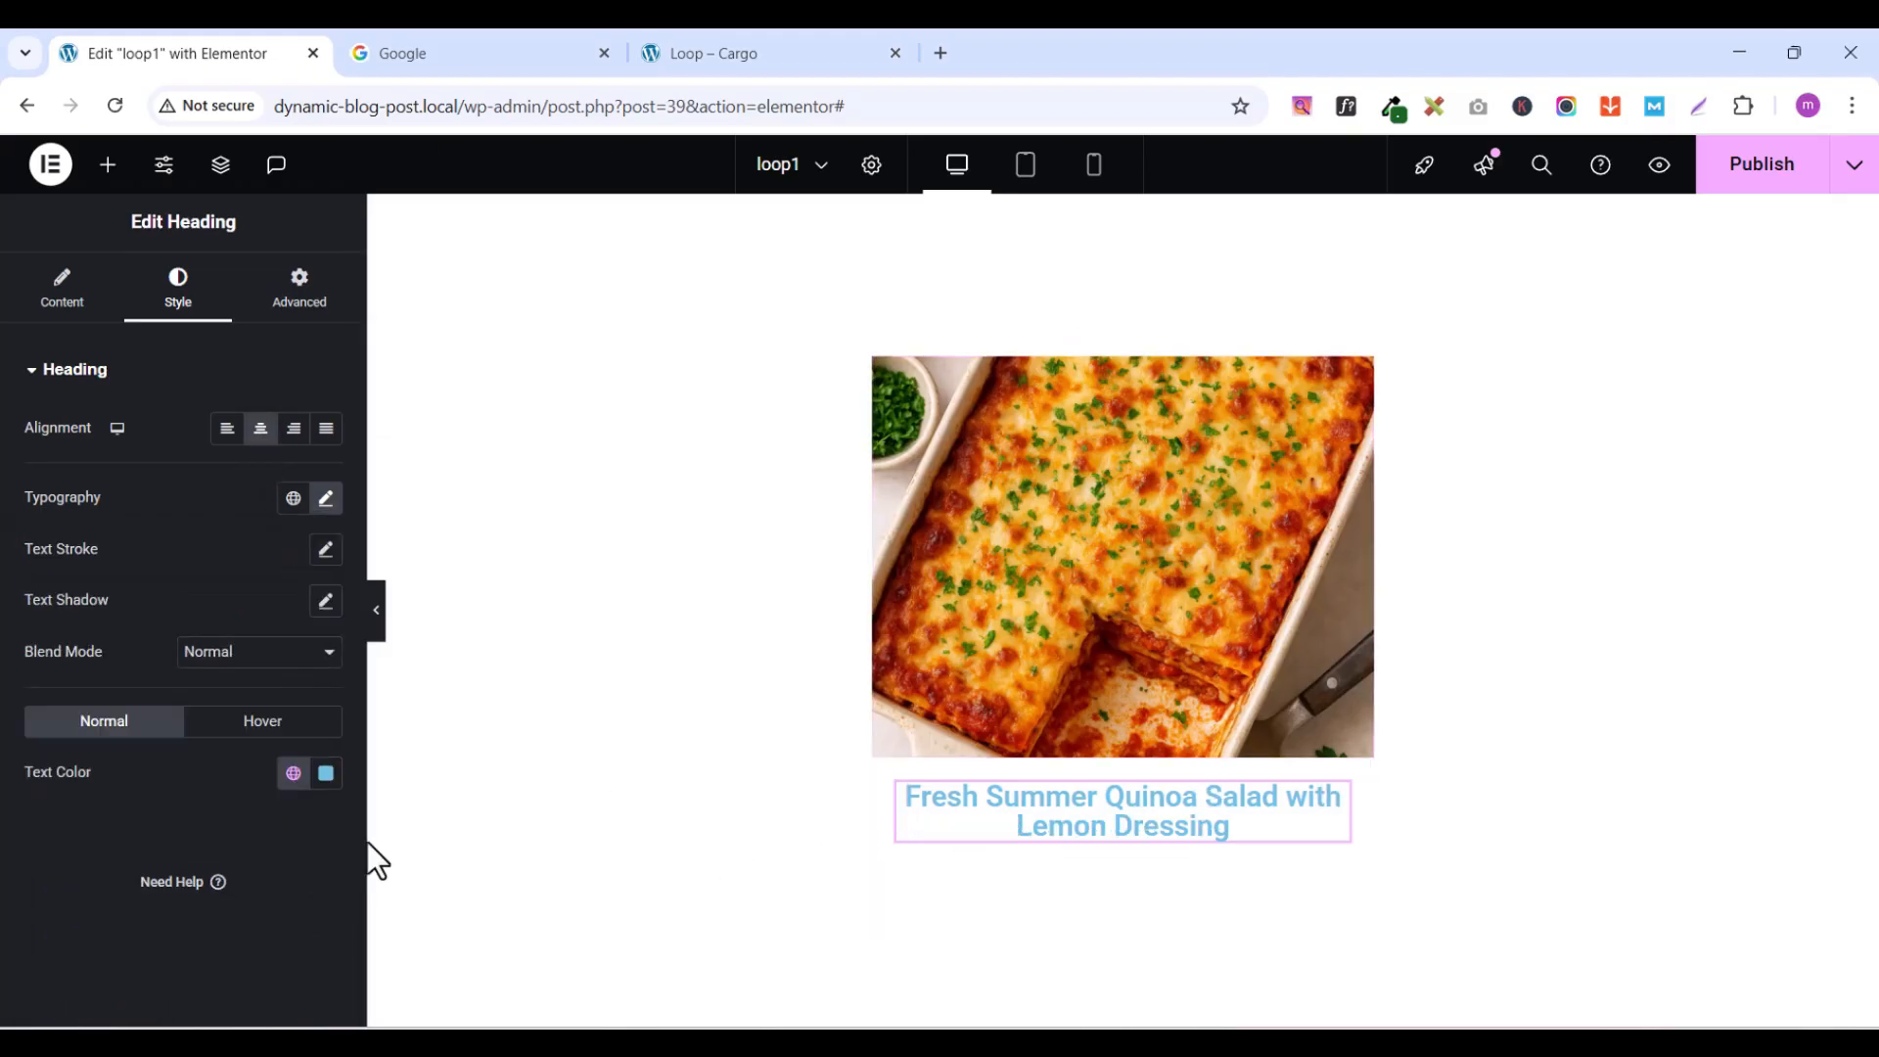
# - Set the heading's text color to black (#000000) and compare the design with the finished carousel on the Loop – Cargo page
pyautogui.click(326, 773)
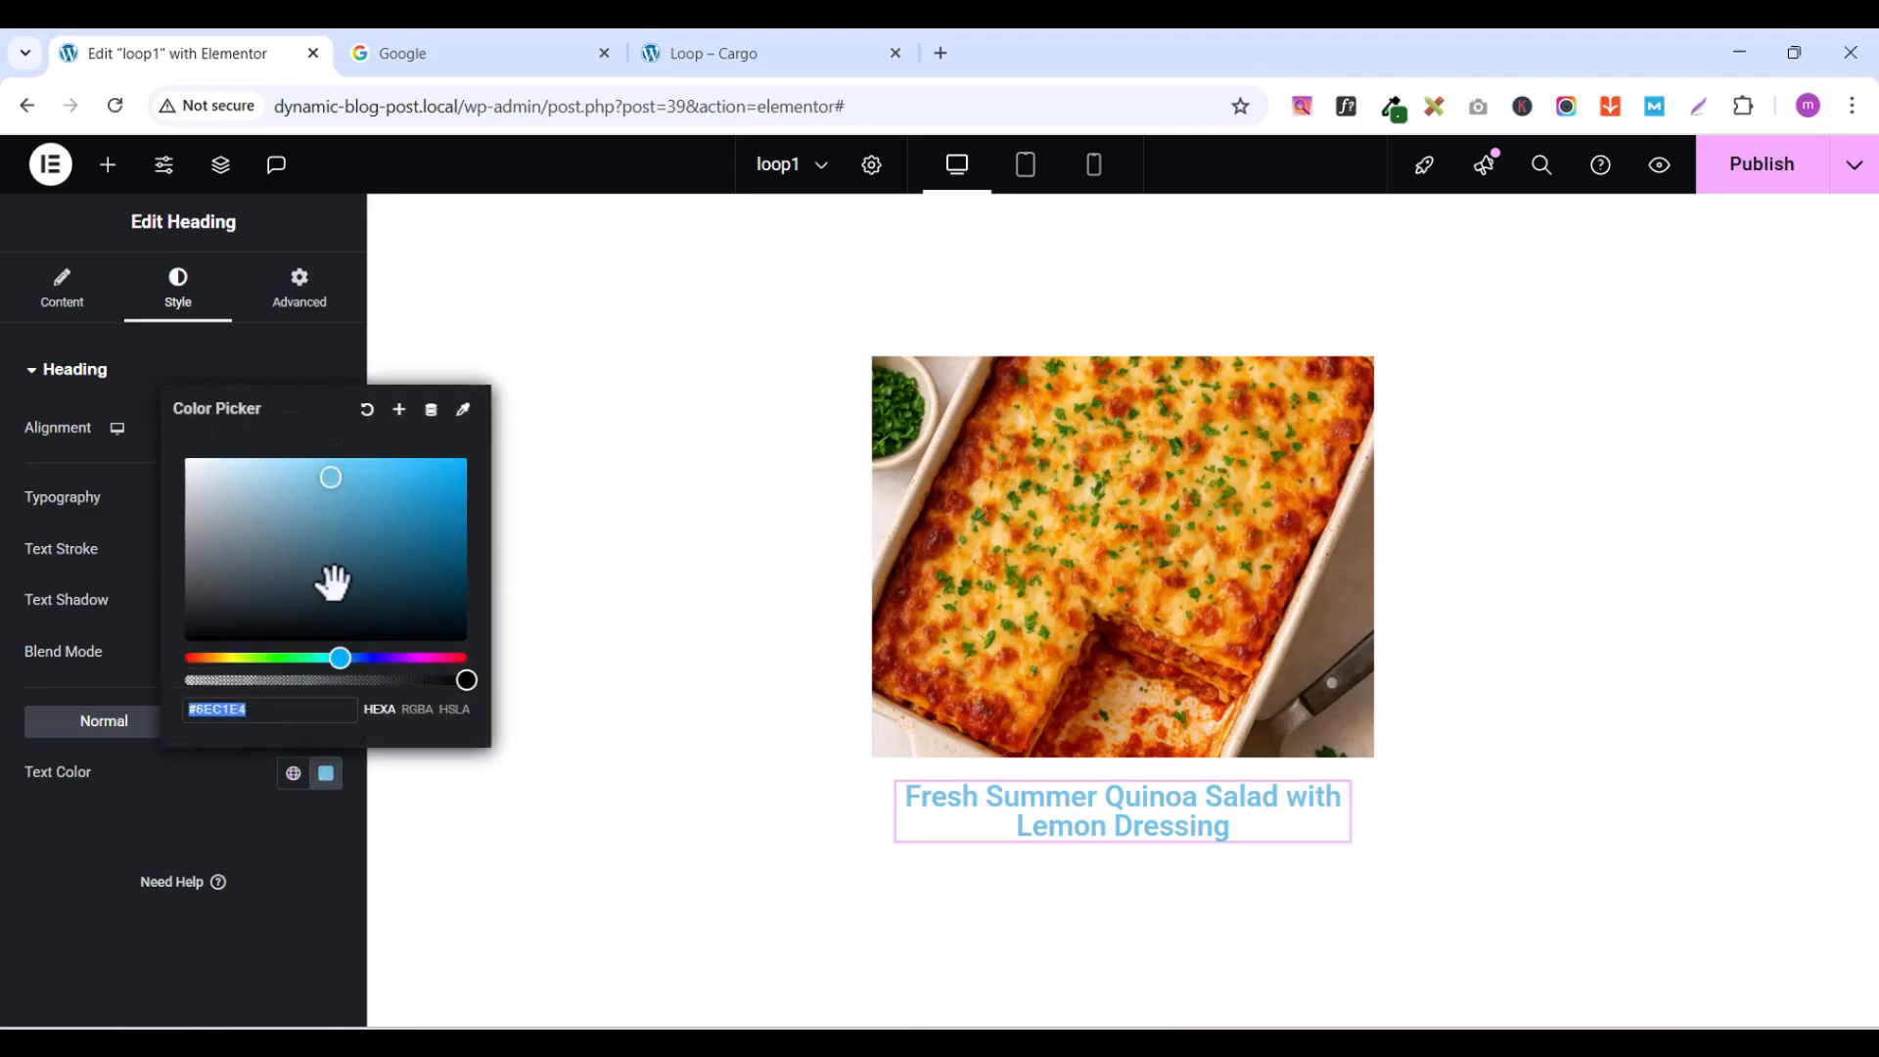
pyautogui.moveTo(329, 482); pyautogui.dragTo(161, 683)
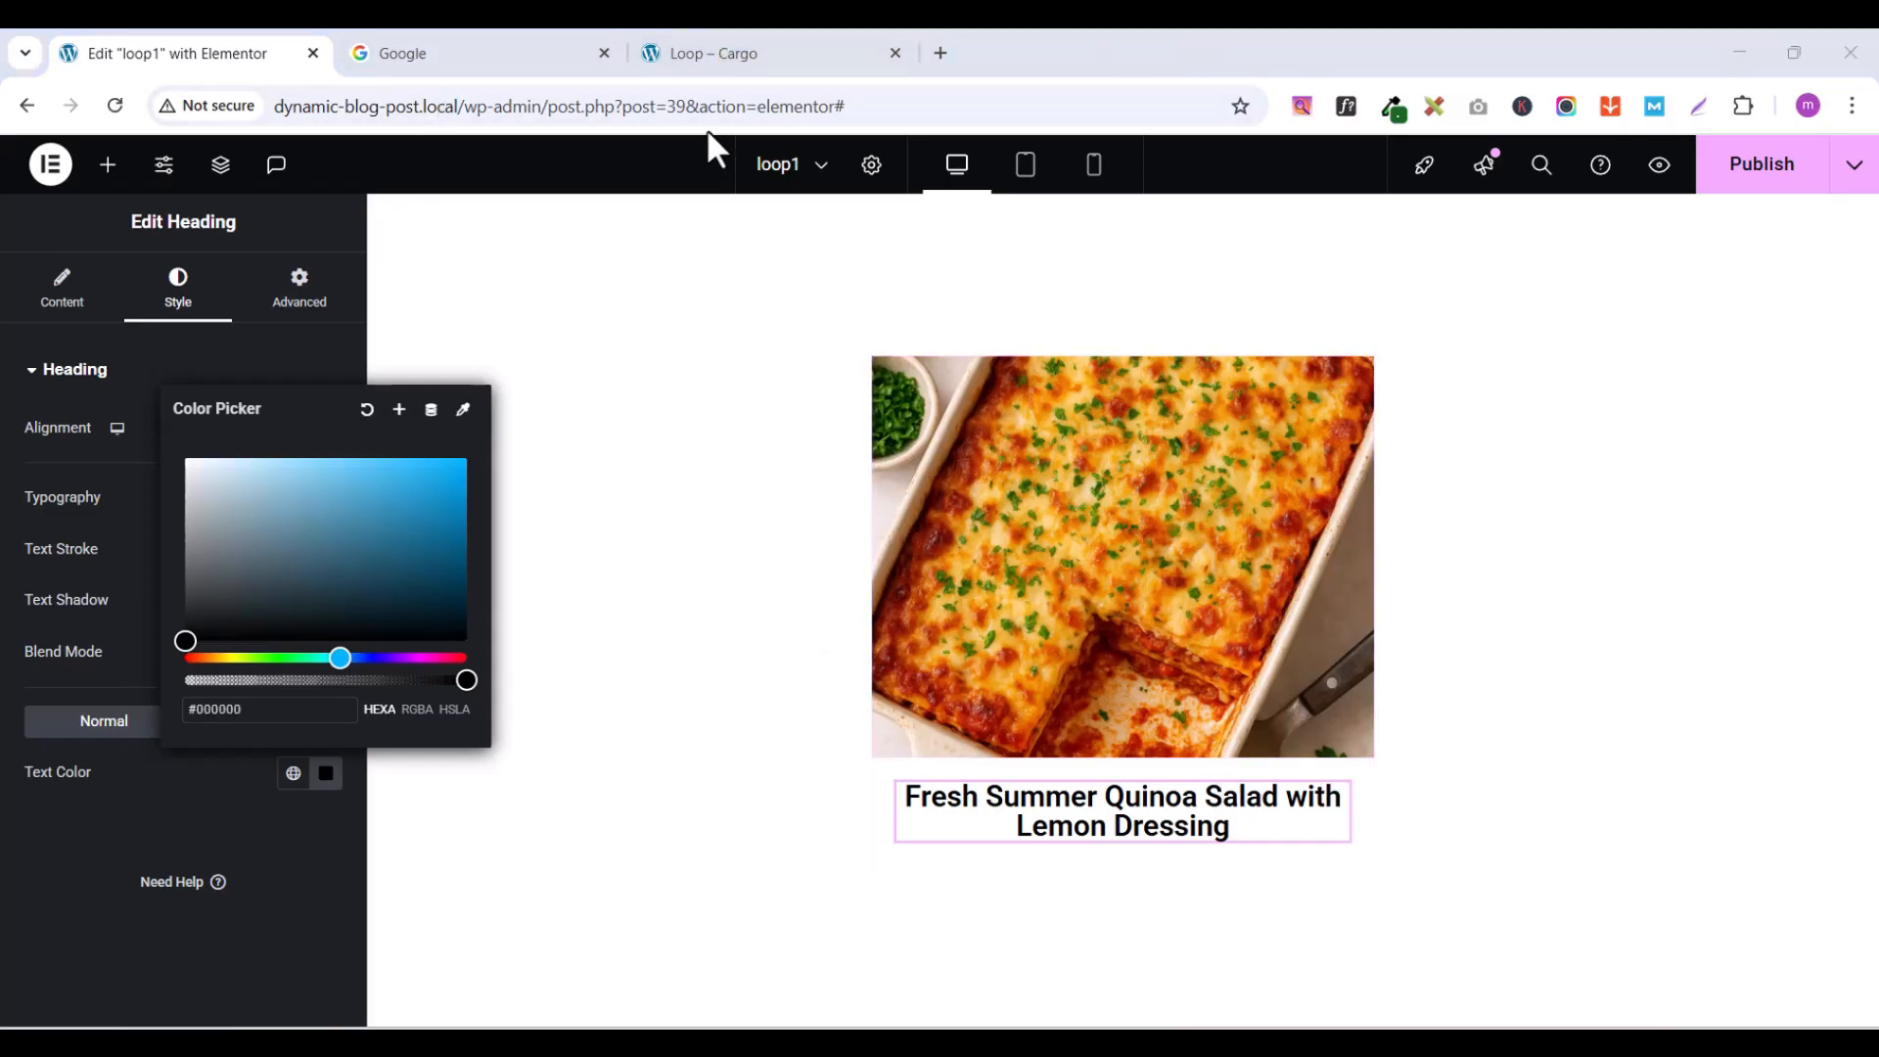
pyautogui.click(709, 47)
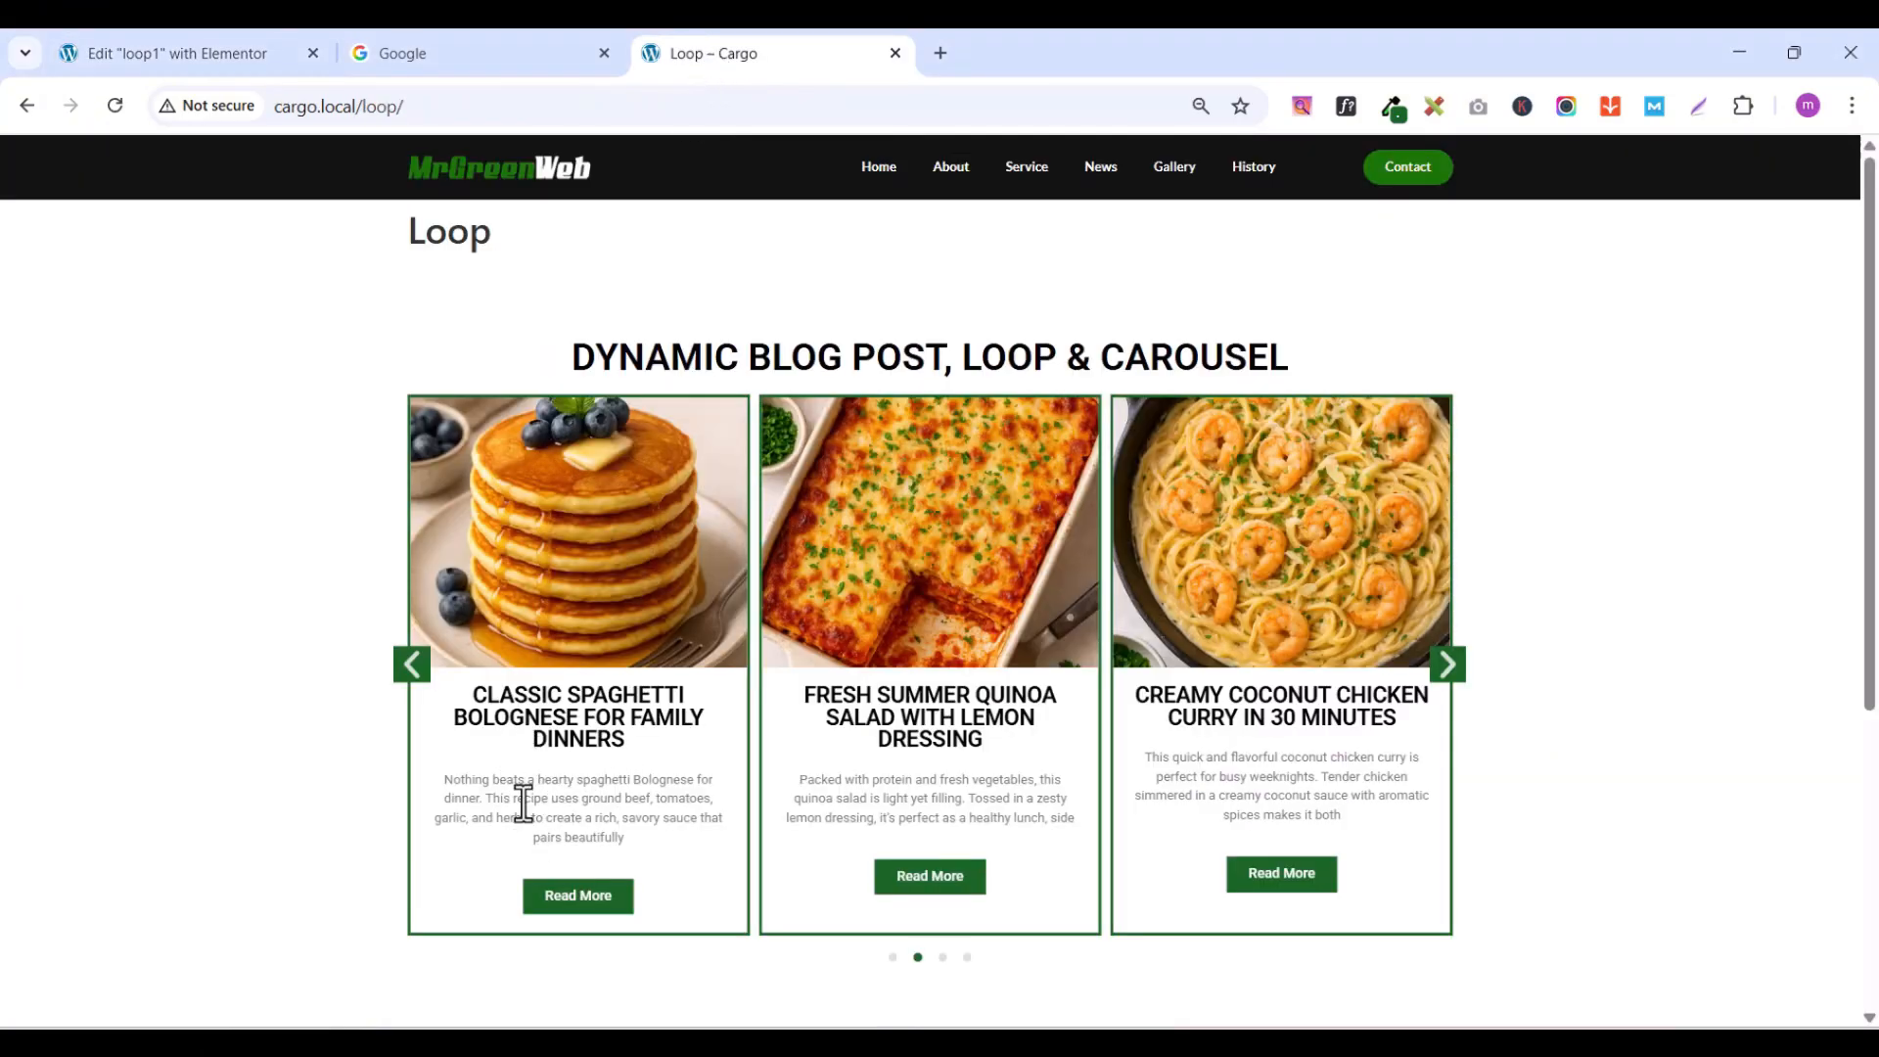
pyautogui.click(237, 56)
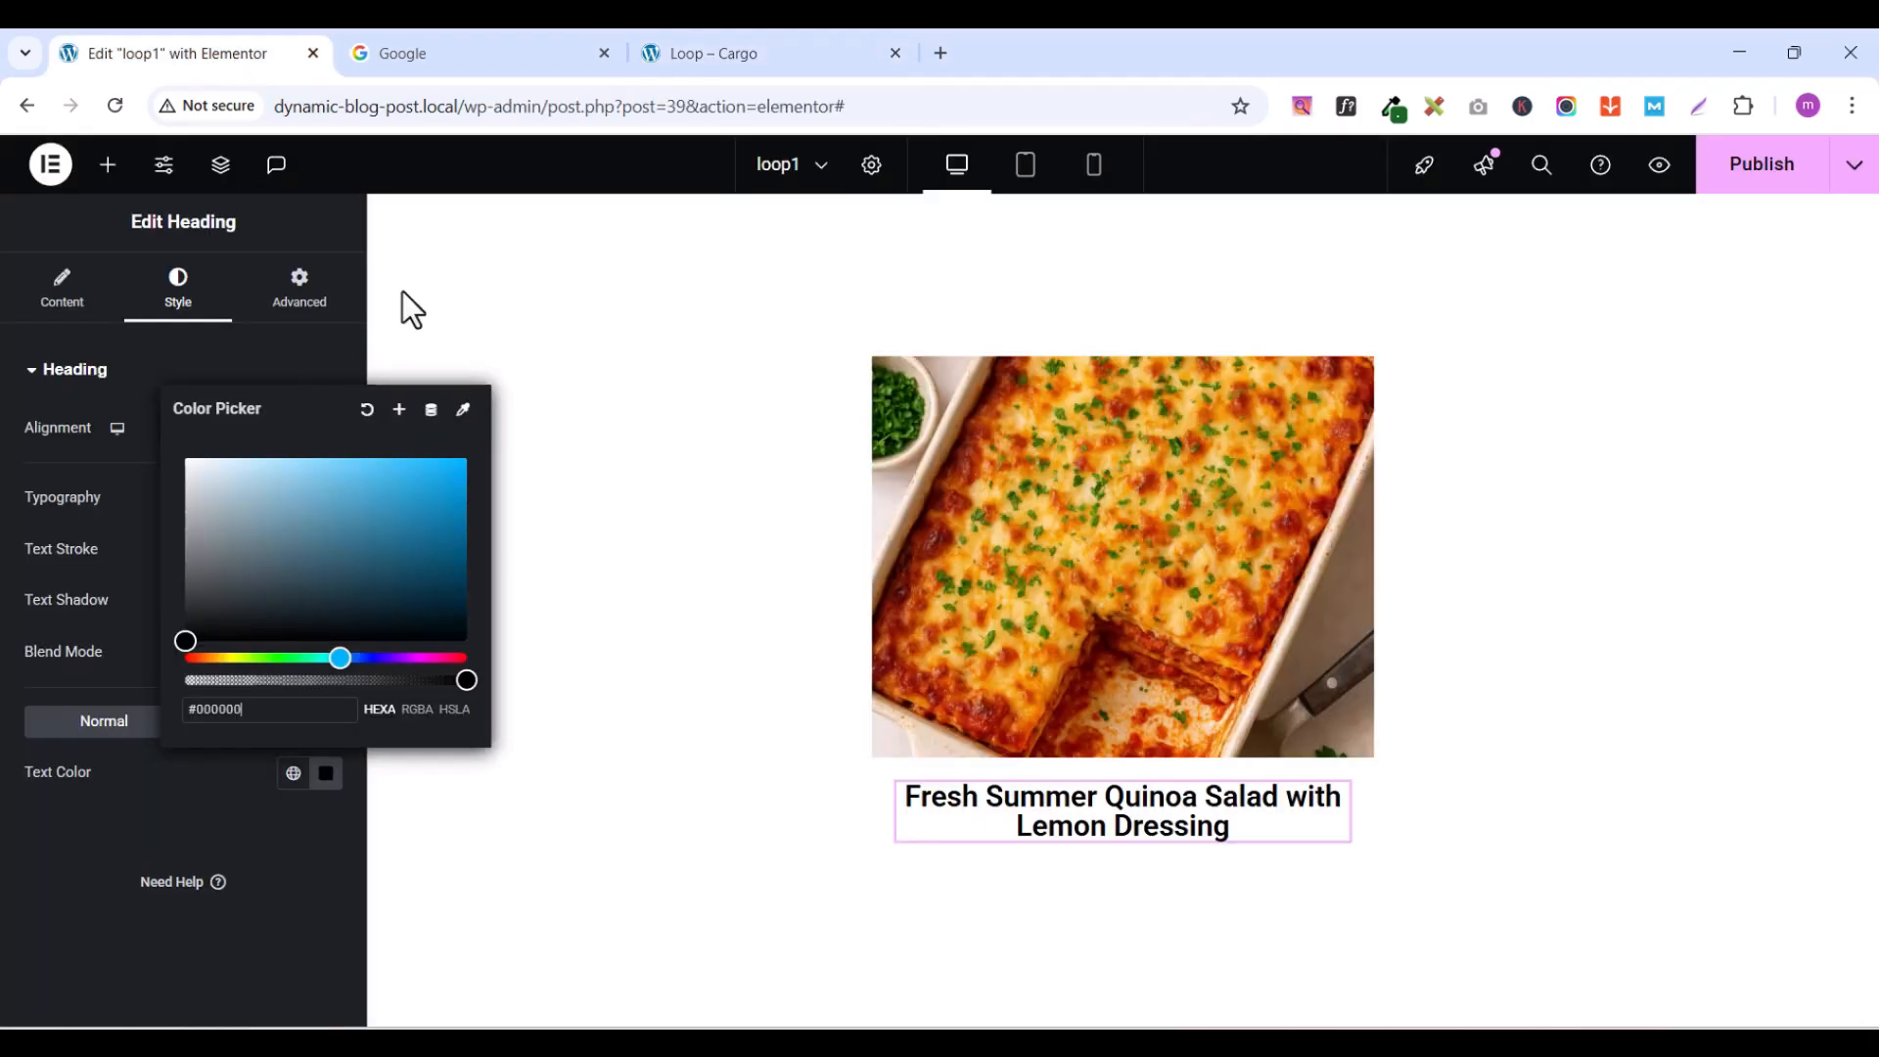
pyautogui.click(260, 834)
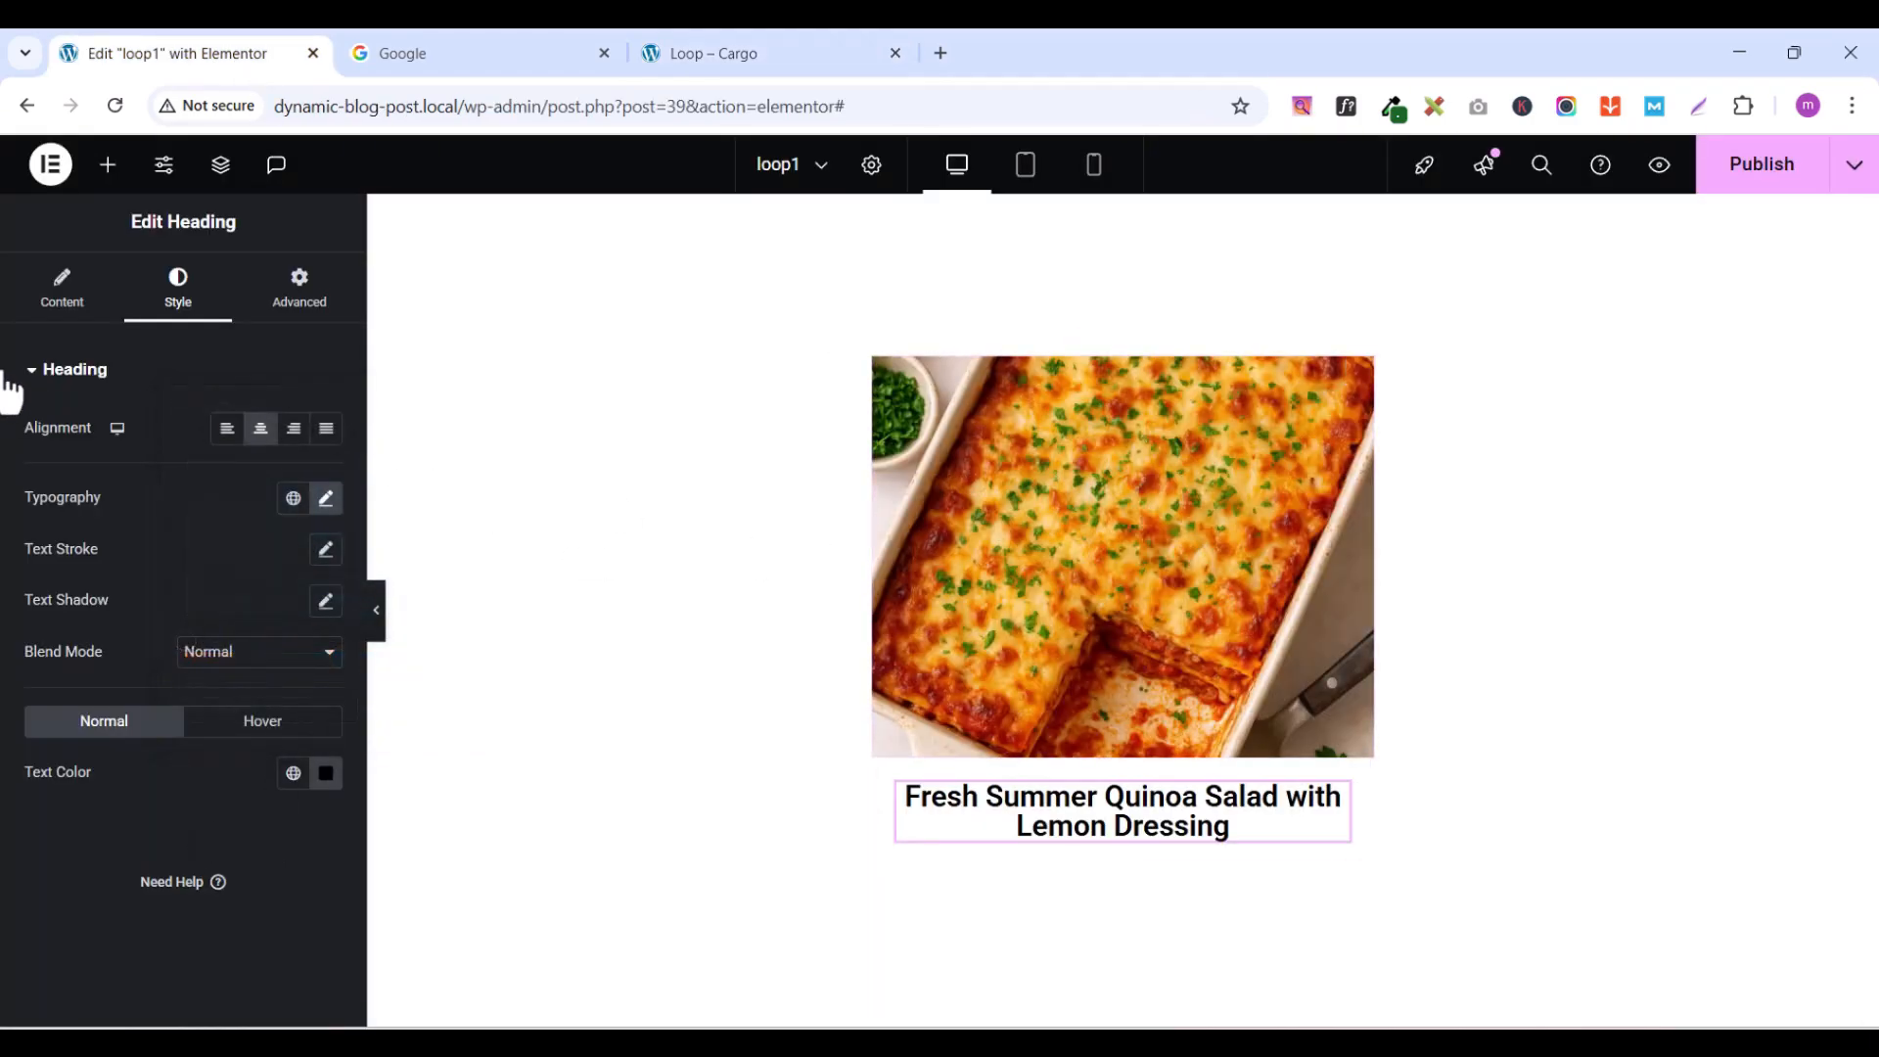
# - Place a Text Editor widget below the post title and link its content to the Post Excerpt dynamic tag
pyautogui.click(110, 166)
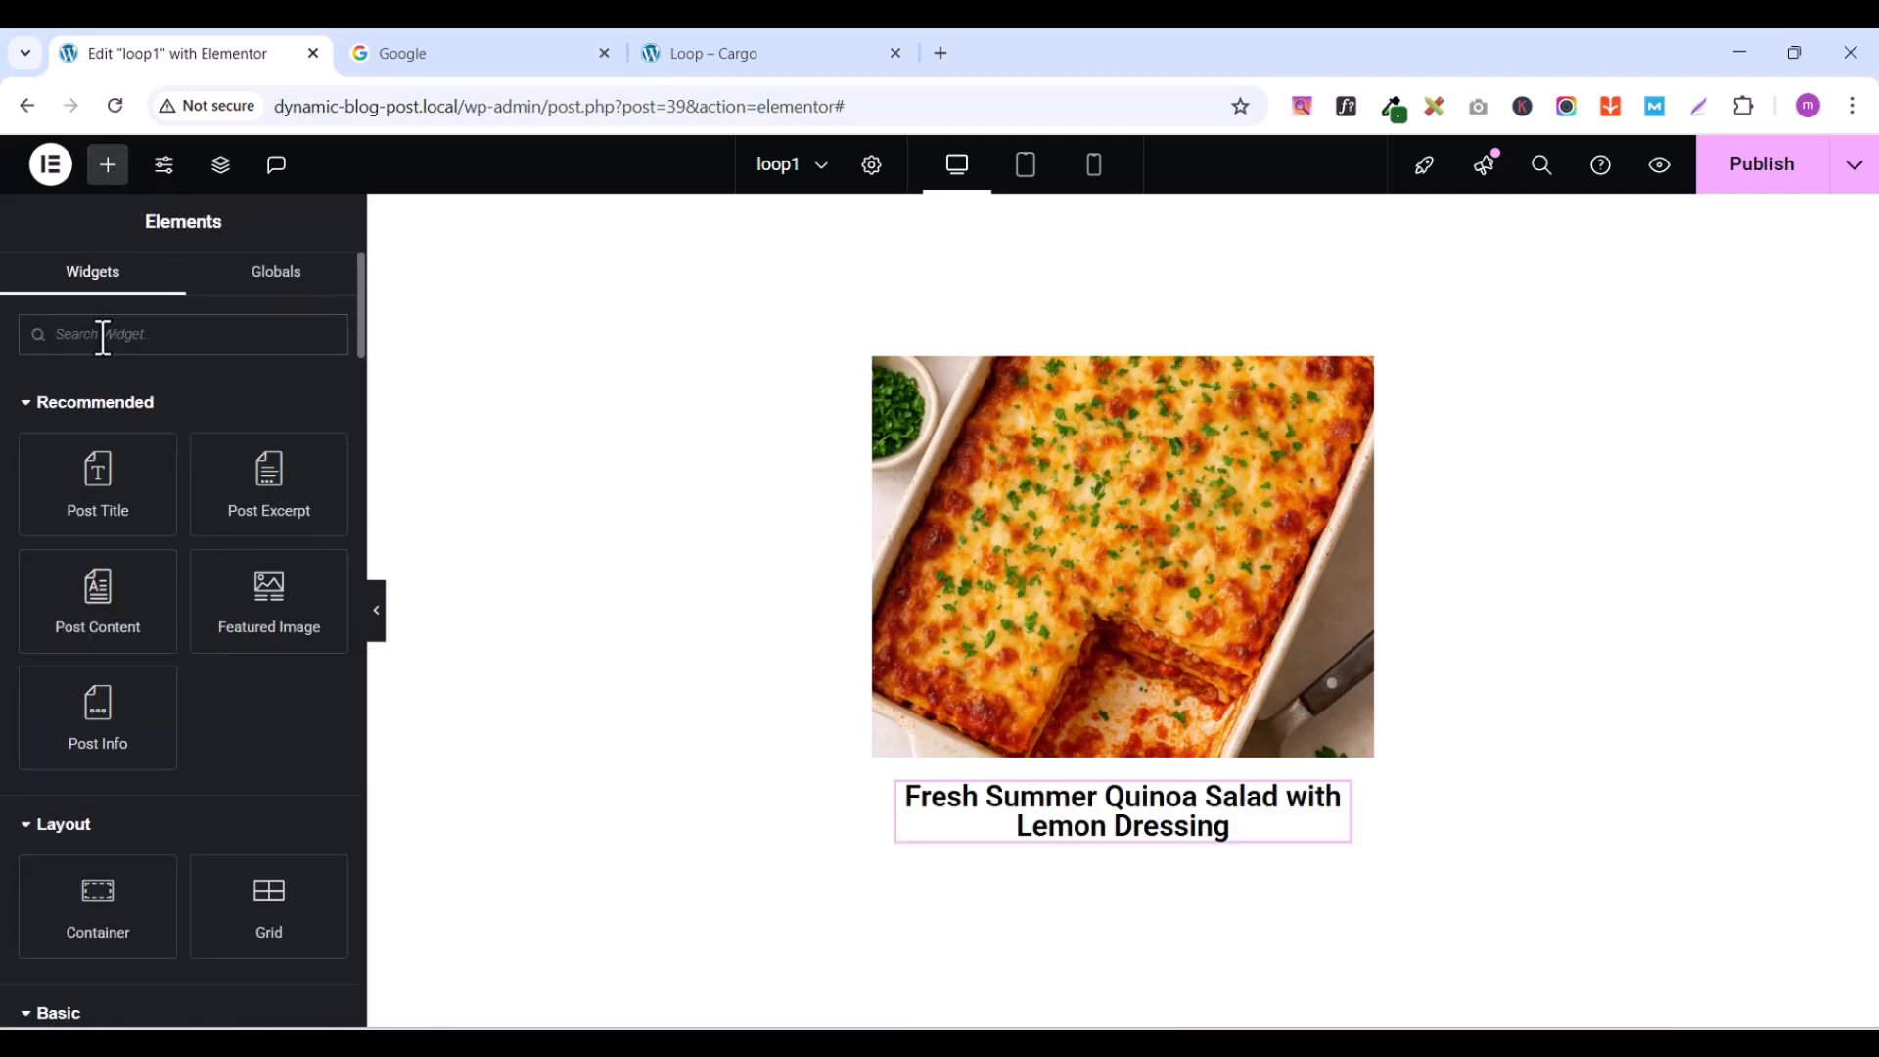
pyautogui.write('edi')
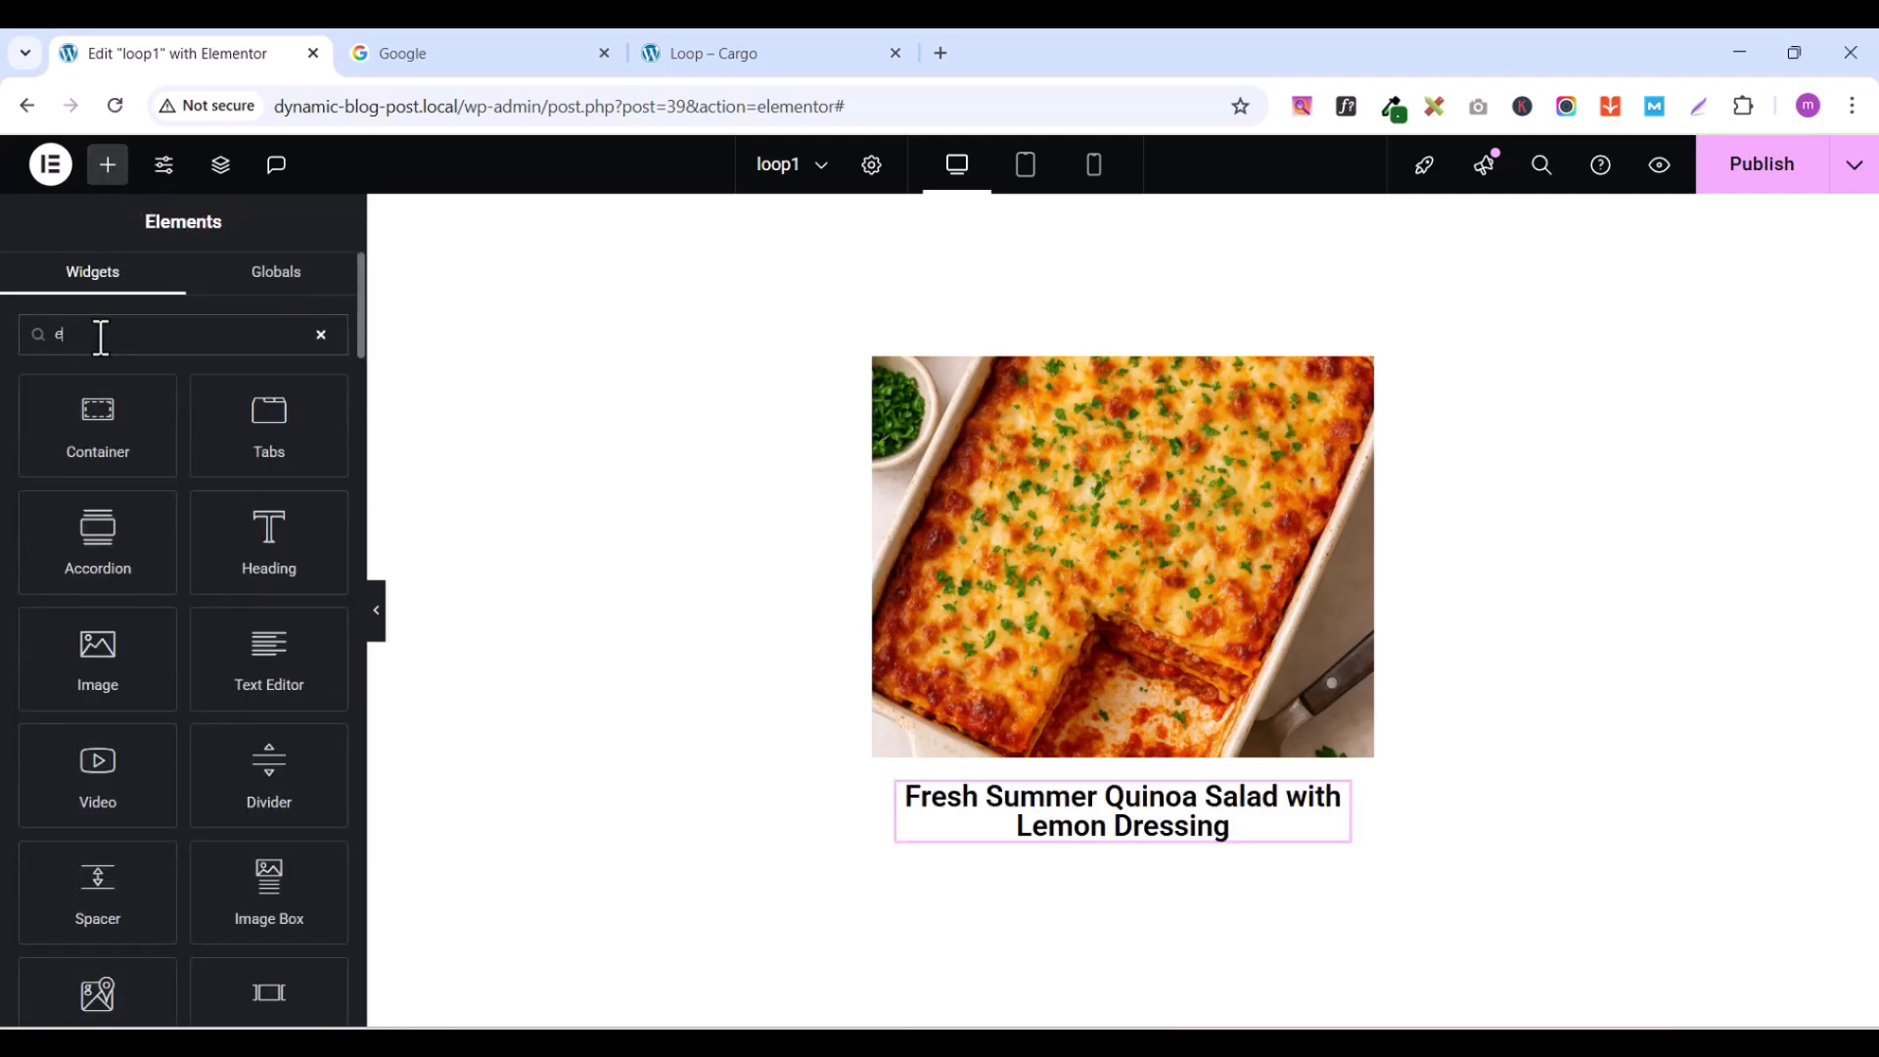
pyautogui.press('BackSpace')
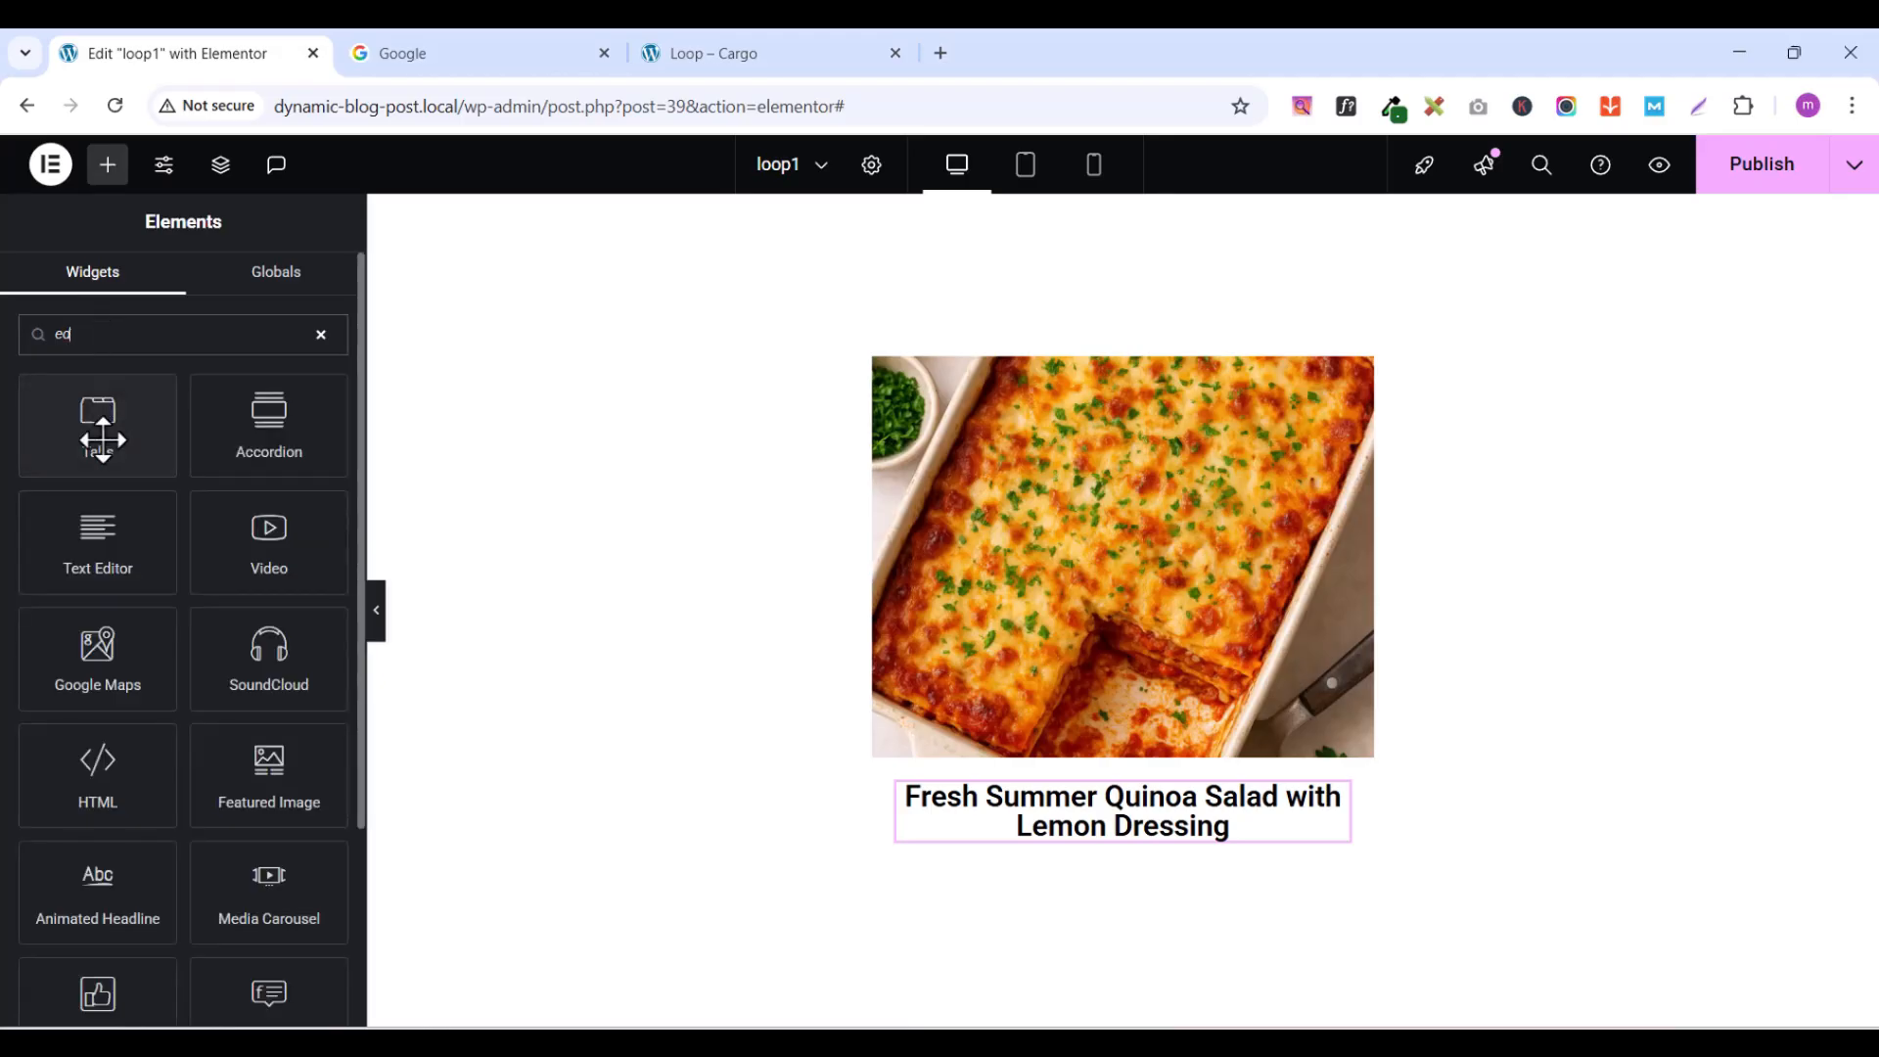
pyautogui.moveTo(94, 536); pyautogui.dragTo(1135, 830)
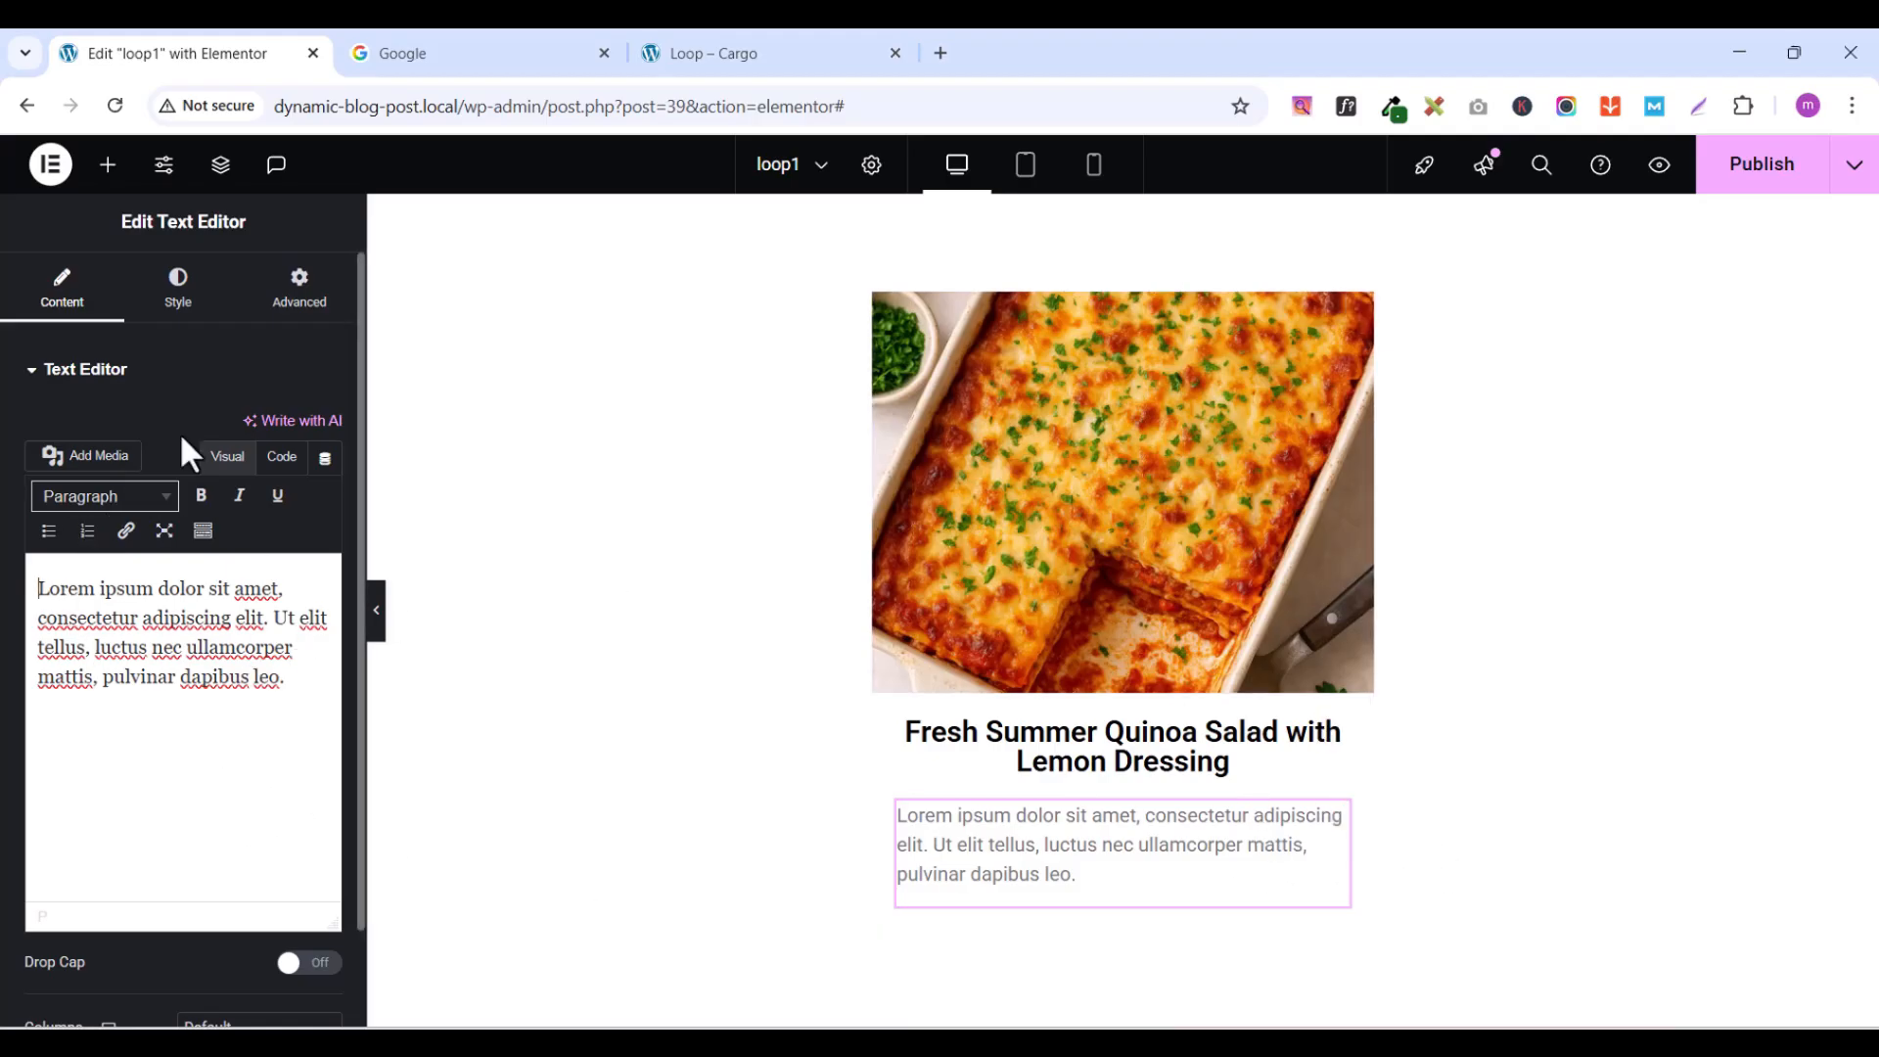
pyautogui.click(326, 460)
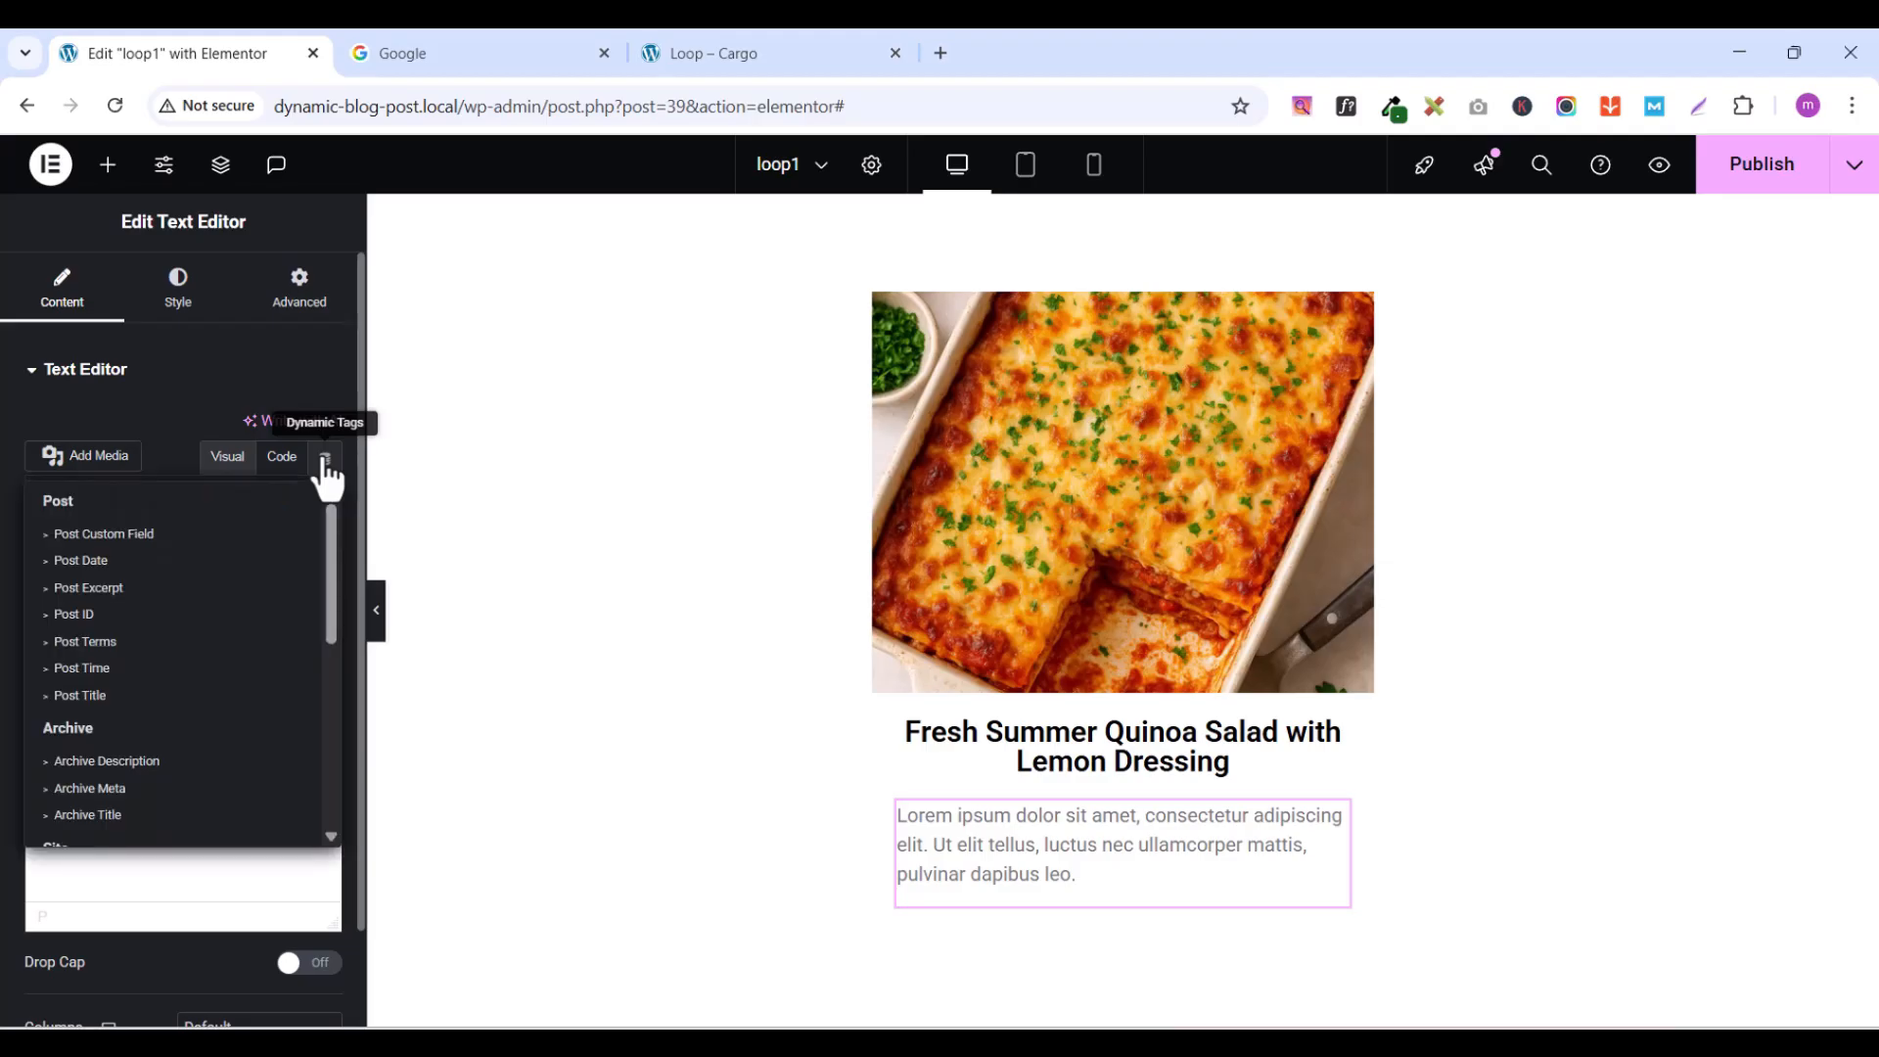
pyautogui.click(112, 590)
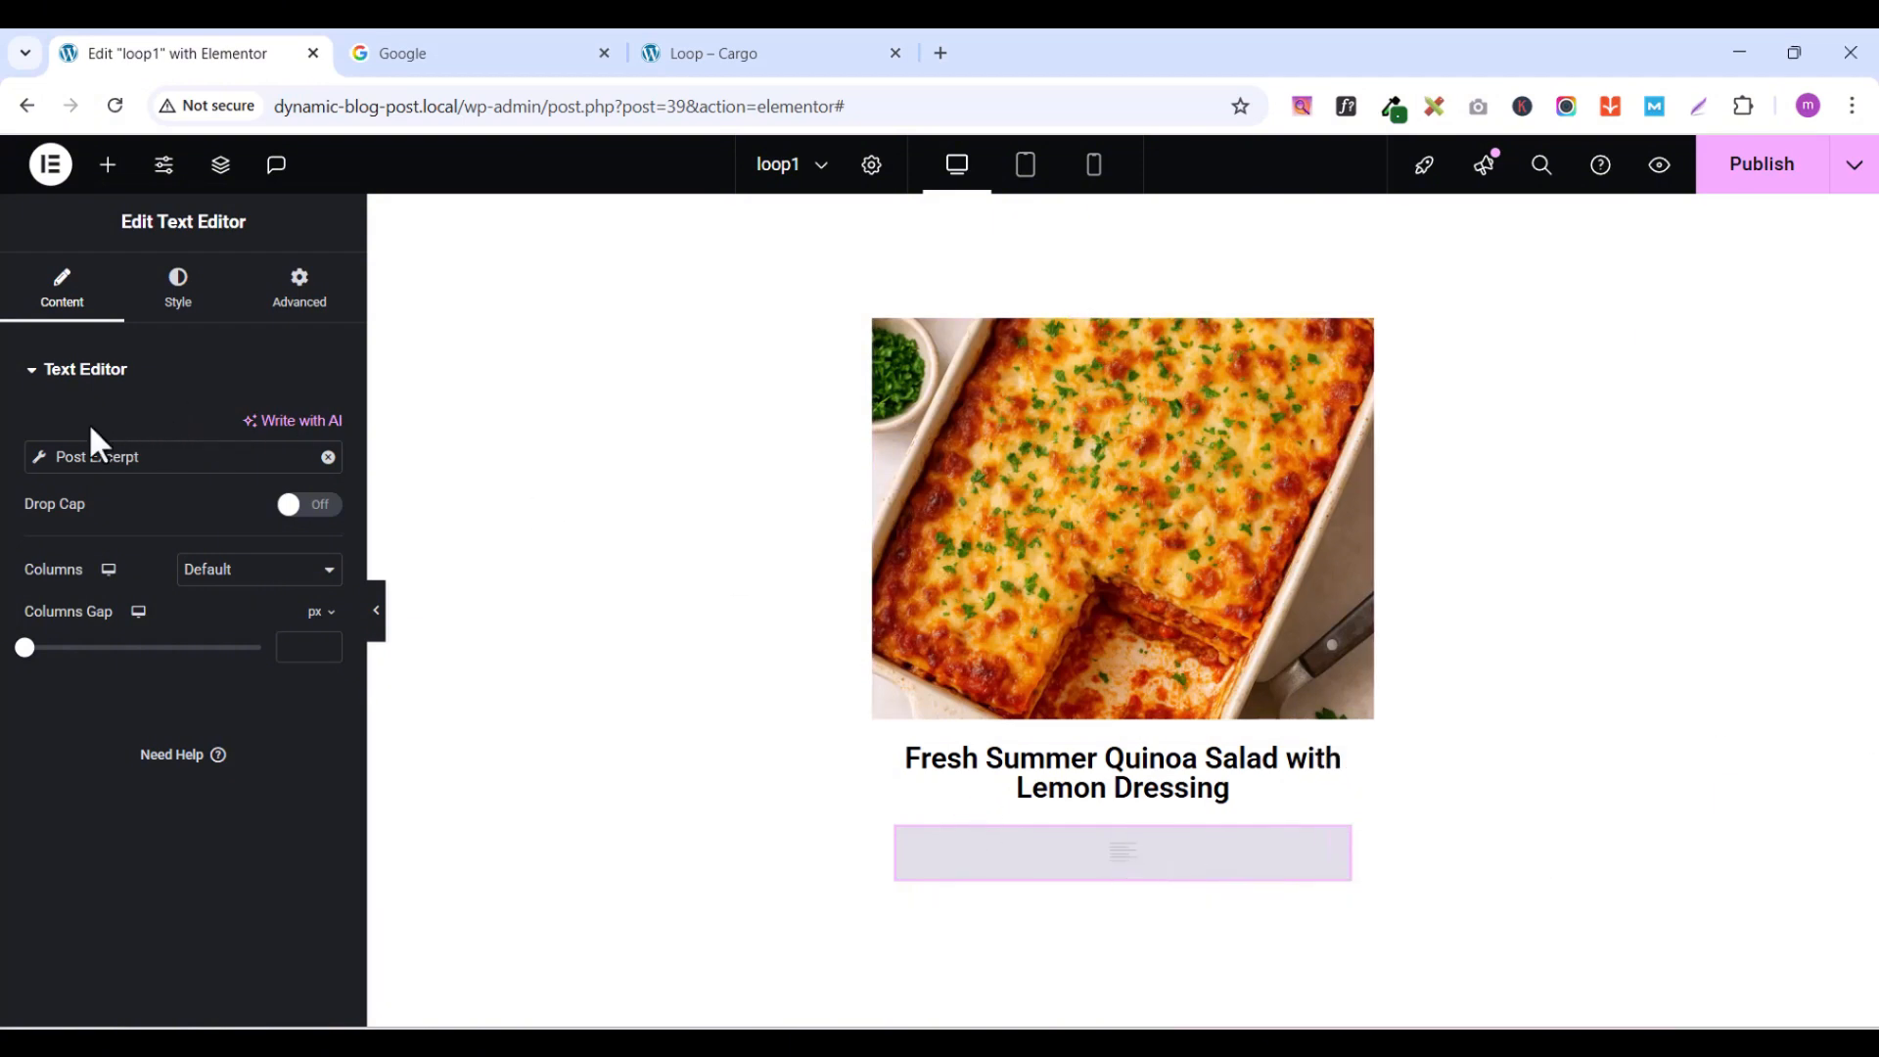
# - Set the Post Excerpt tag's excerpt length to 20 and enable applying it to post content
pyautogui.click(37, 462)
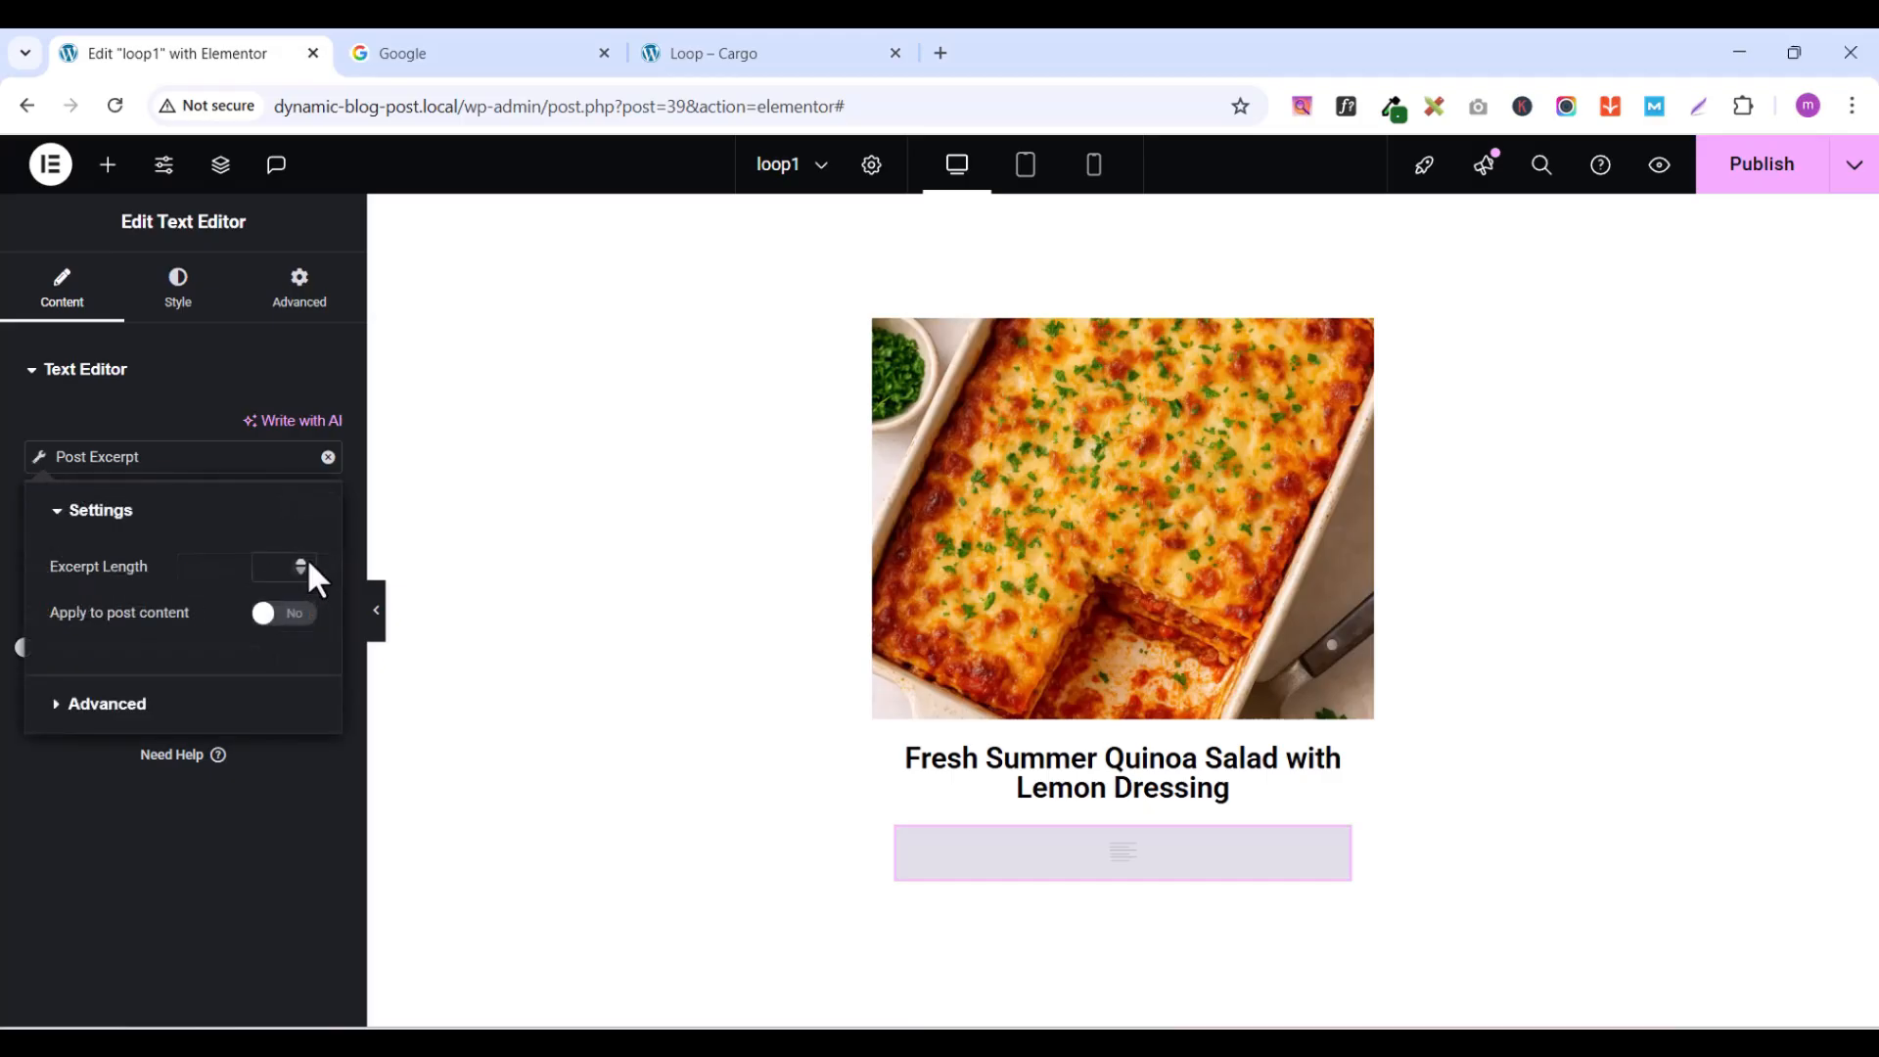
pyautogui.write('13')
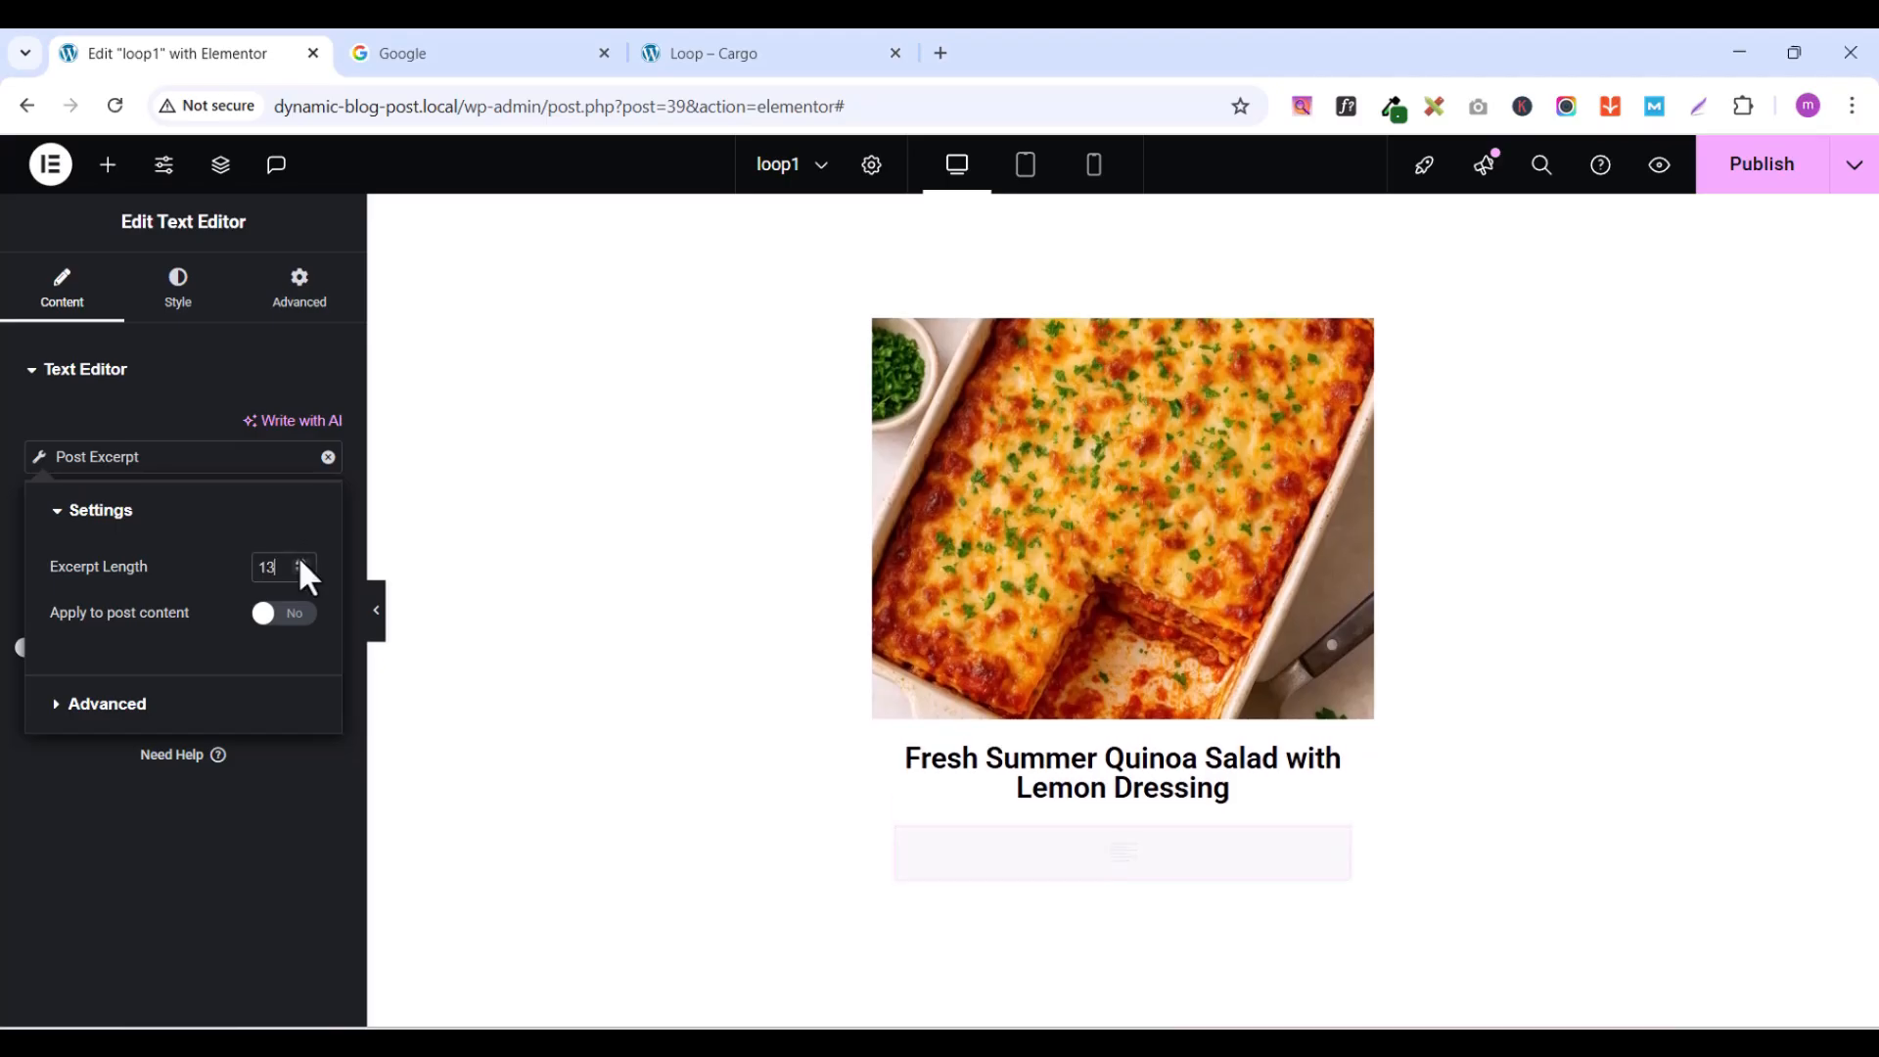
pyautogui.click(300, 563)
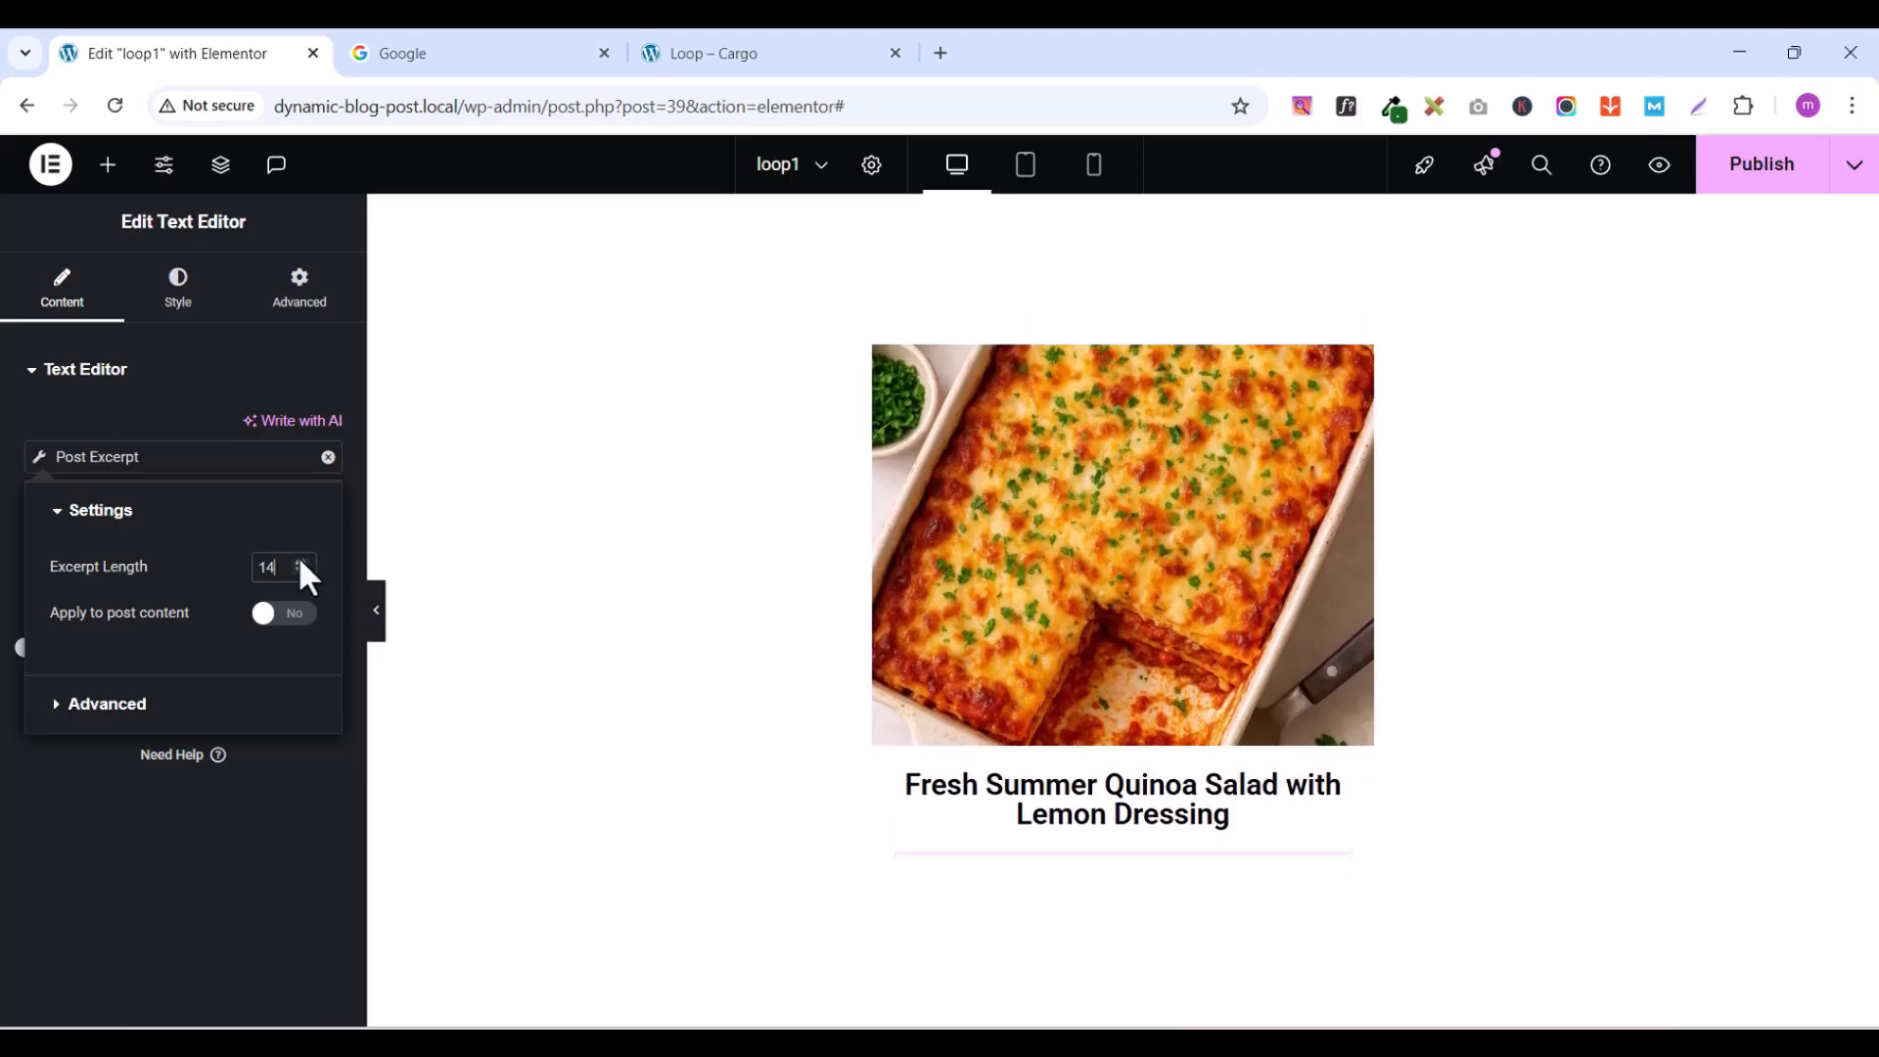
pyautogui.click(300, 563)
pyautogui.click(300, 561)
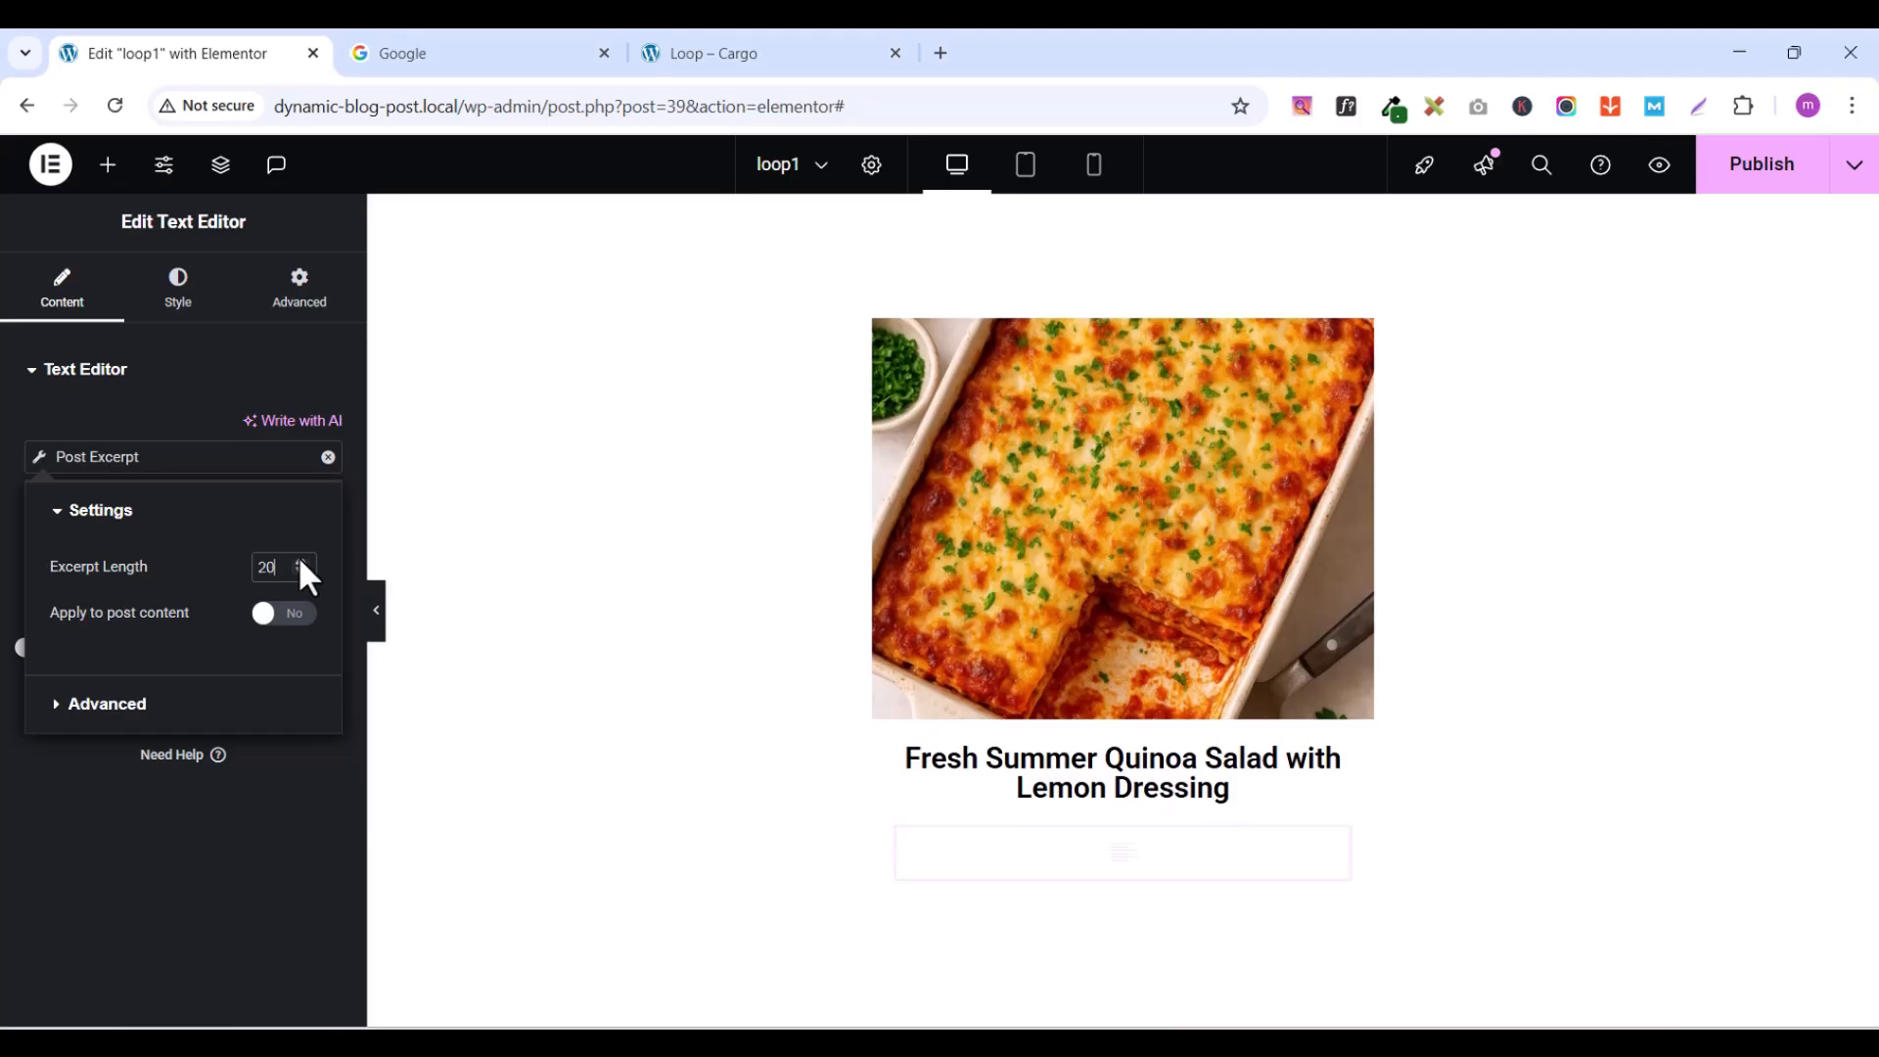
pyautogui.click(300, 561)
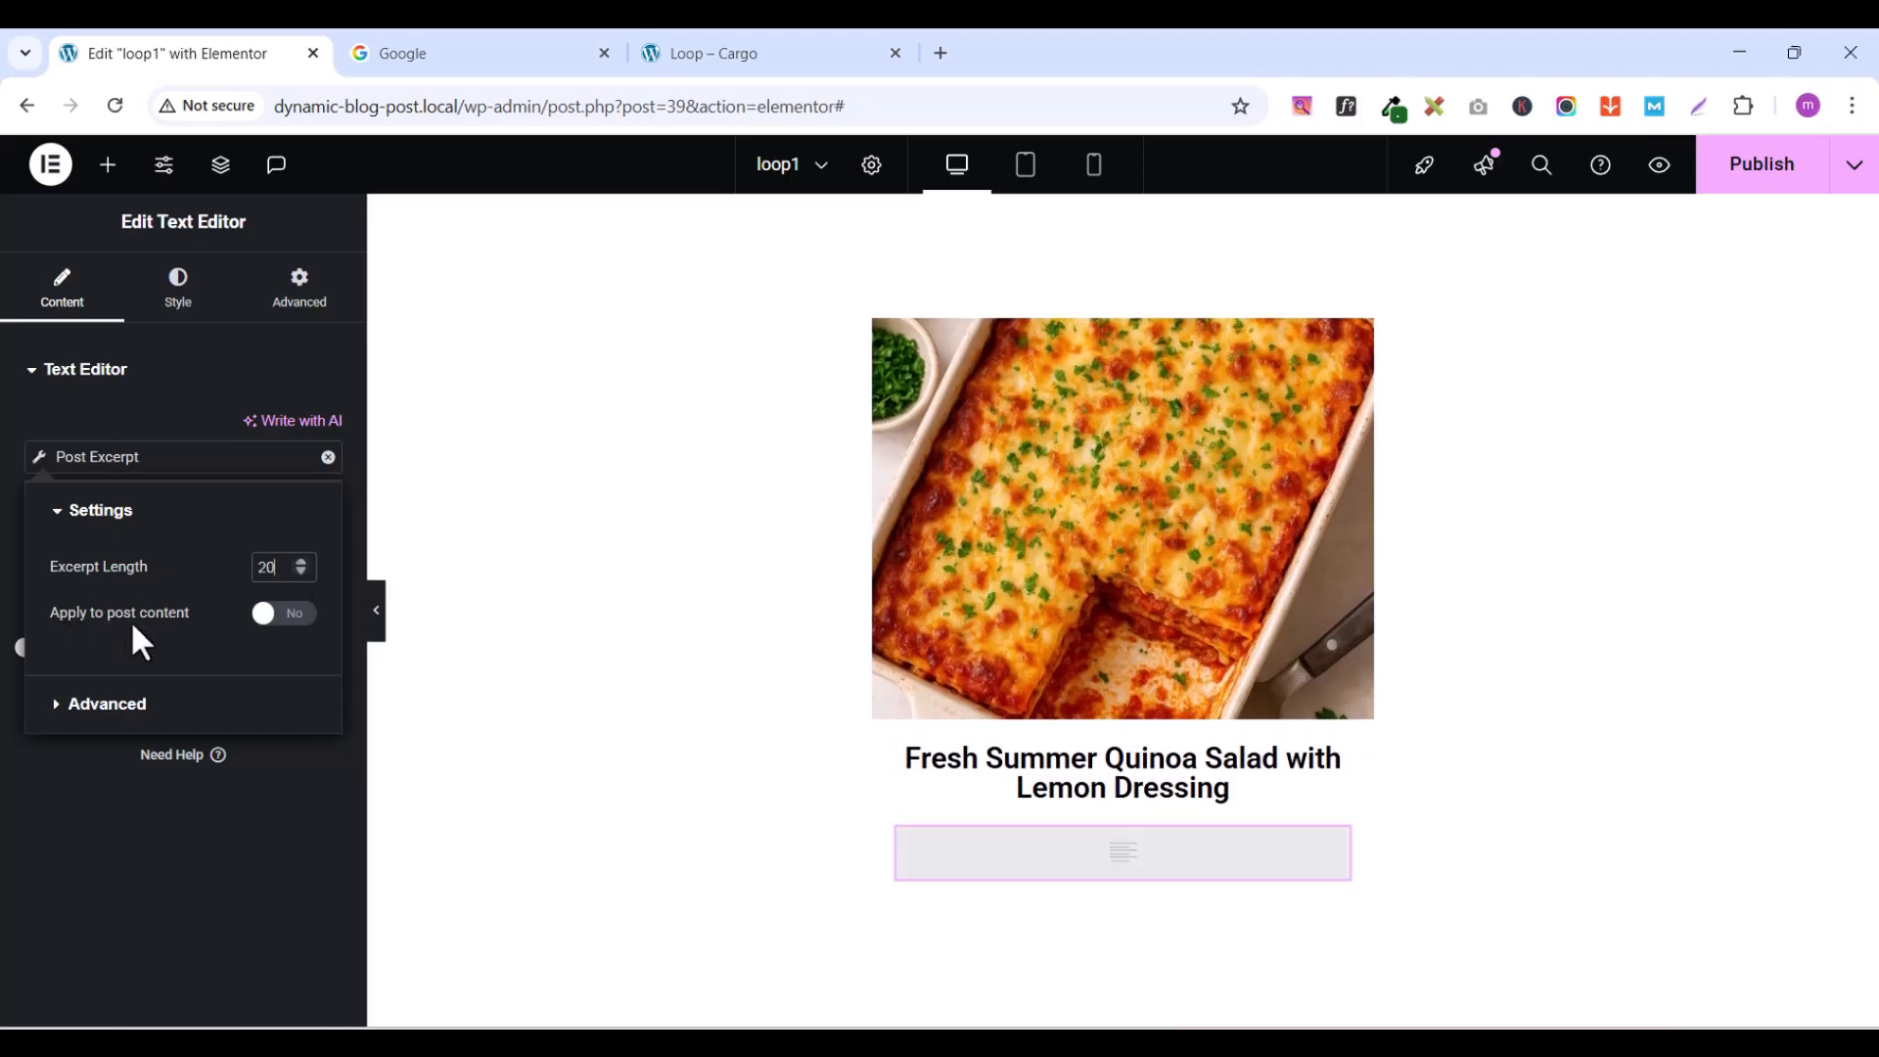
pyautogui.click(304, 615)
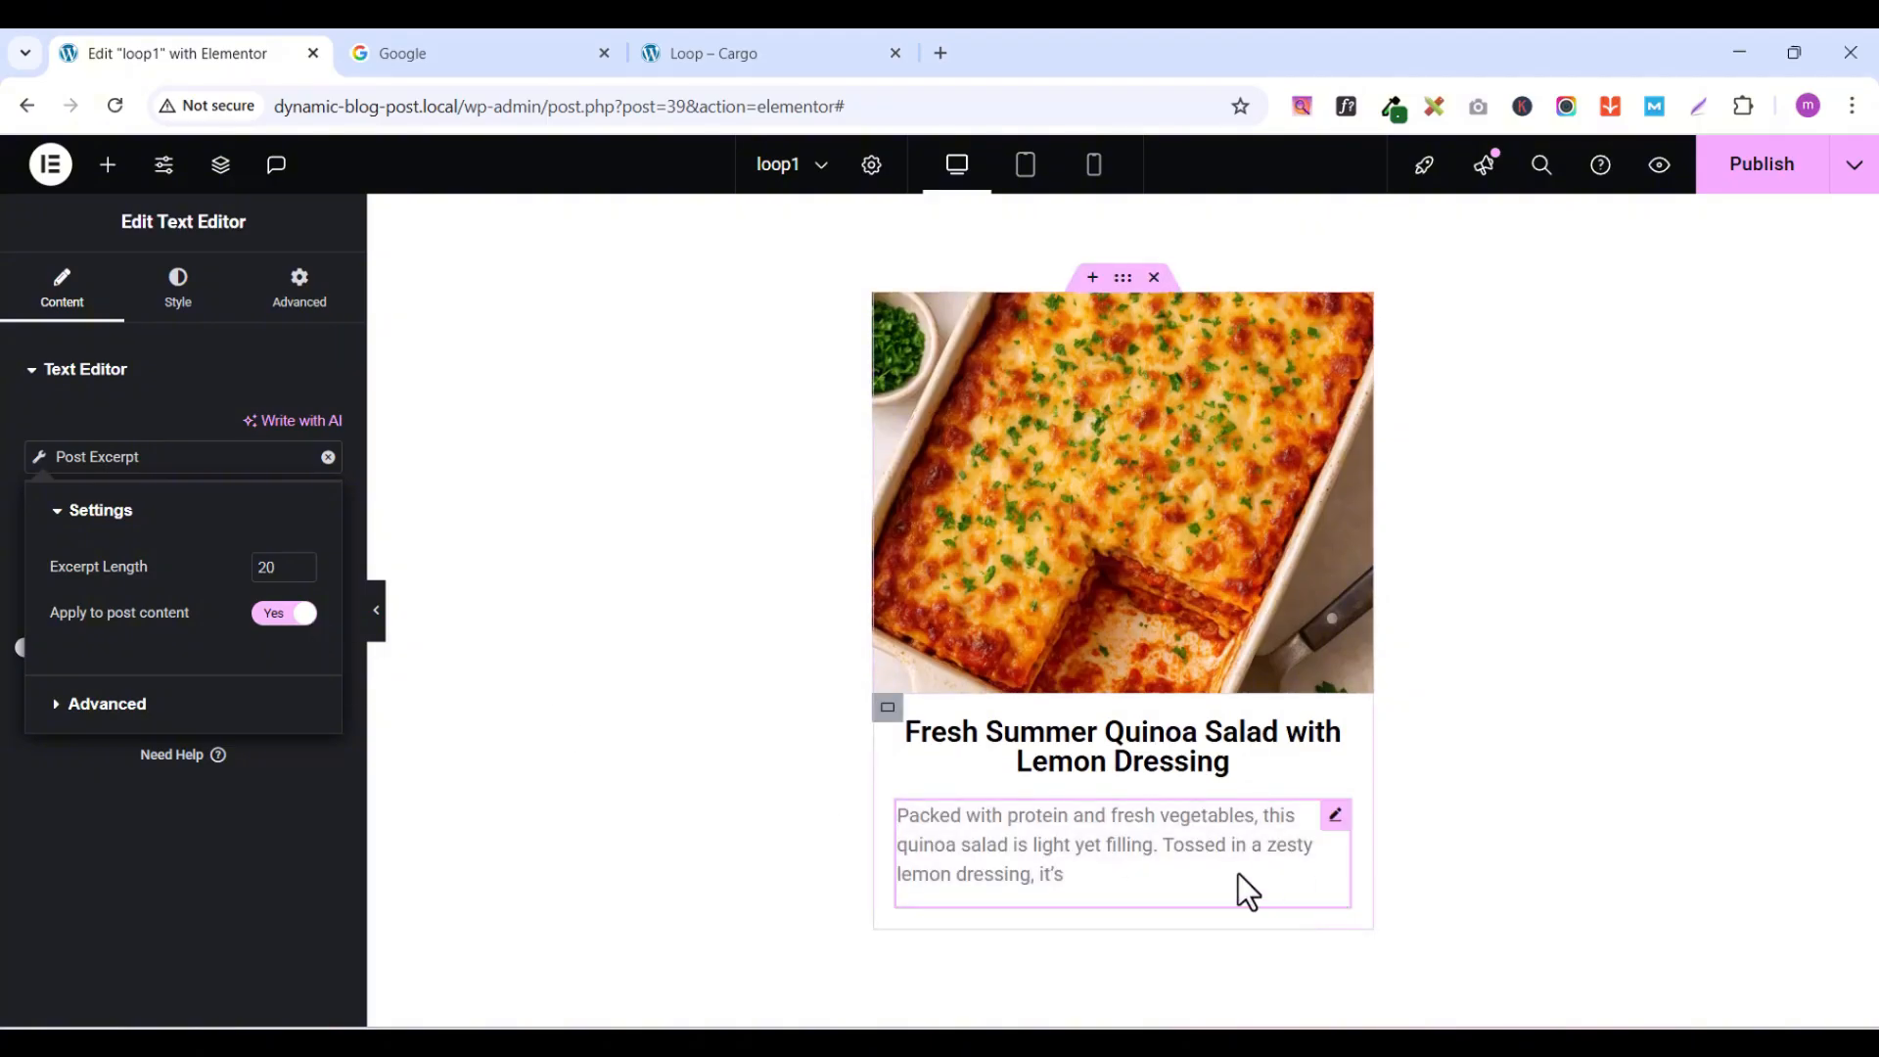
# - Increase the Post Excerpt tag's excerpt length to 26
pyautogui.click(300, 563)
pyautogui.click(301, 563)
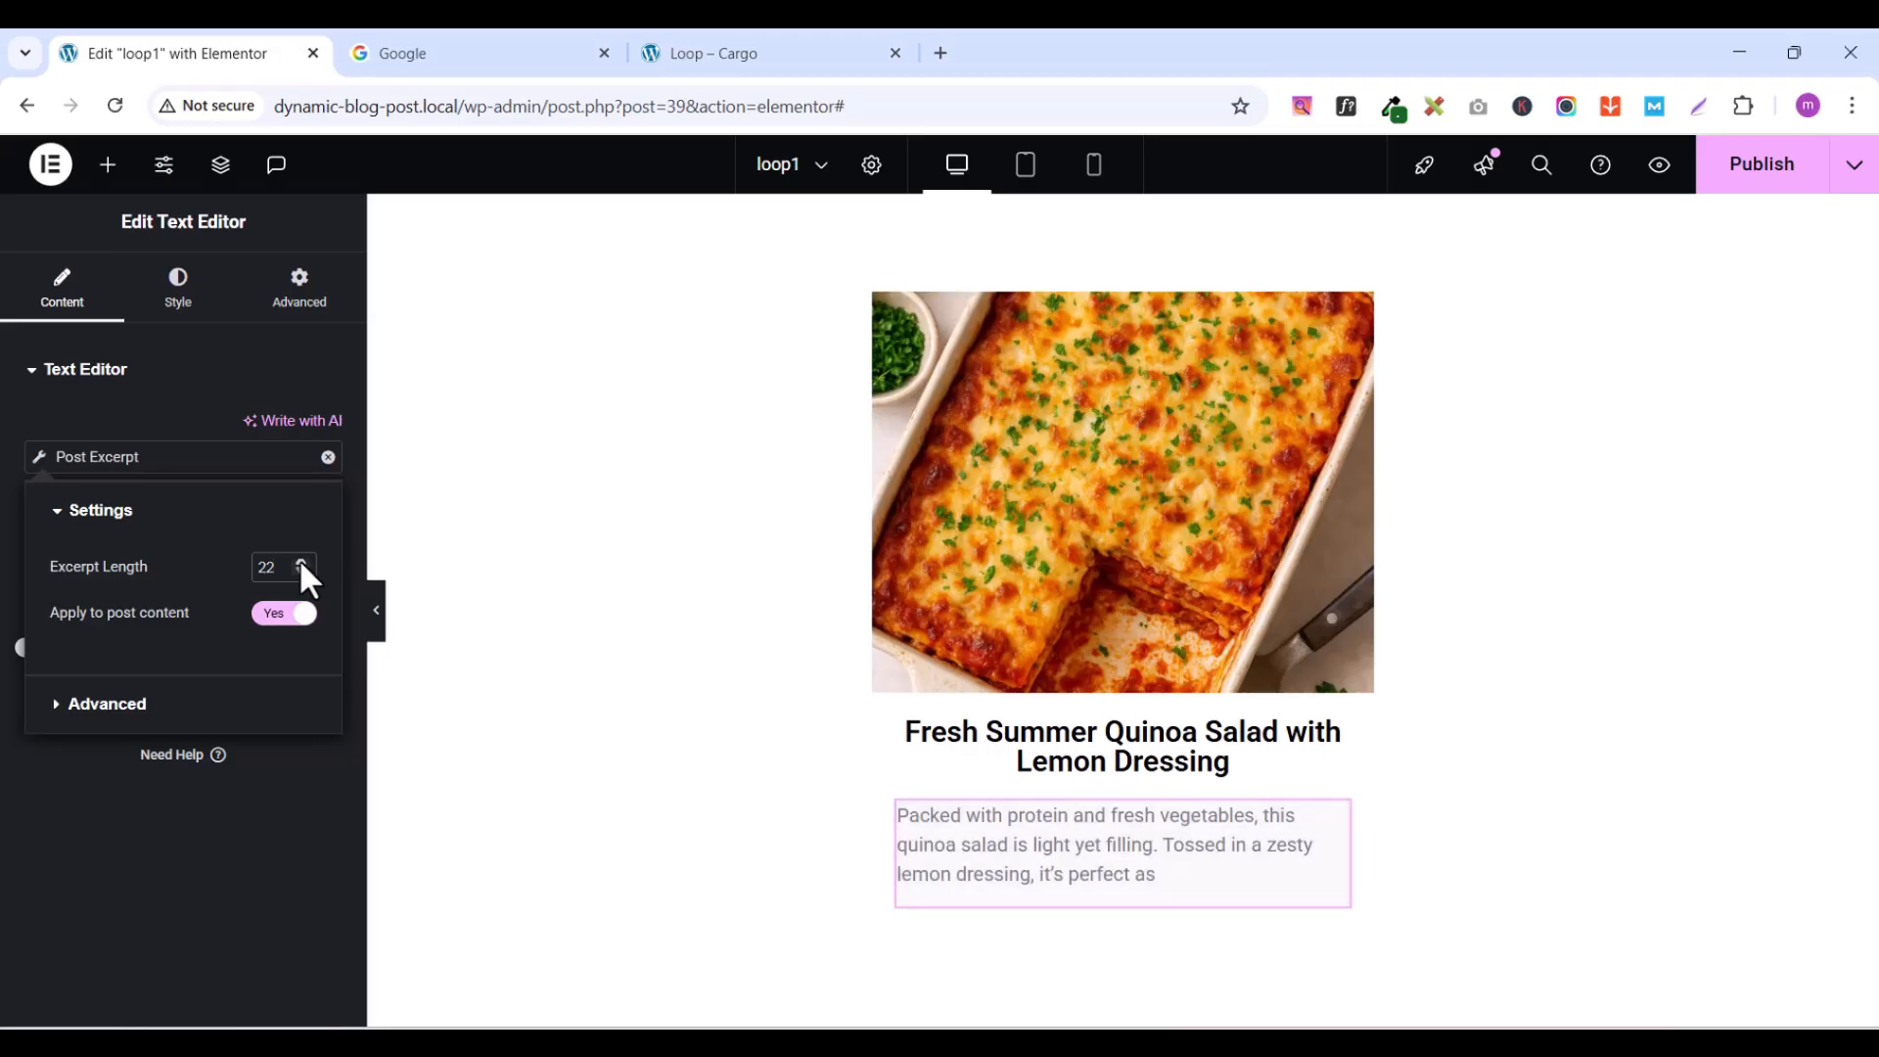
pyautogui.click(300, 563)
pyautogui.click(301, 563)
pyautogui.click(300, 563)
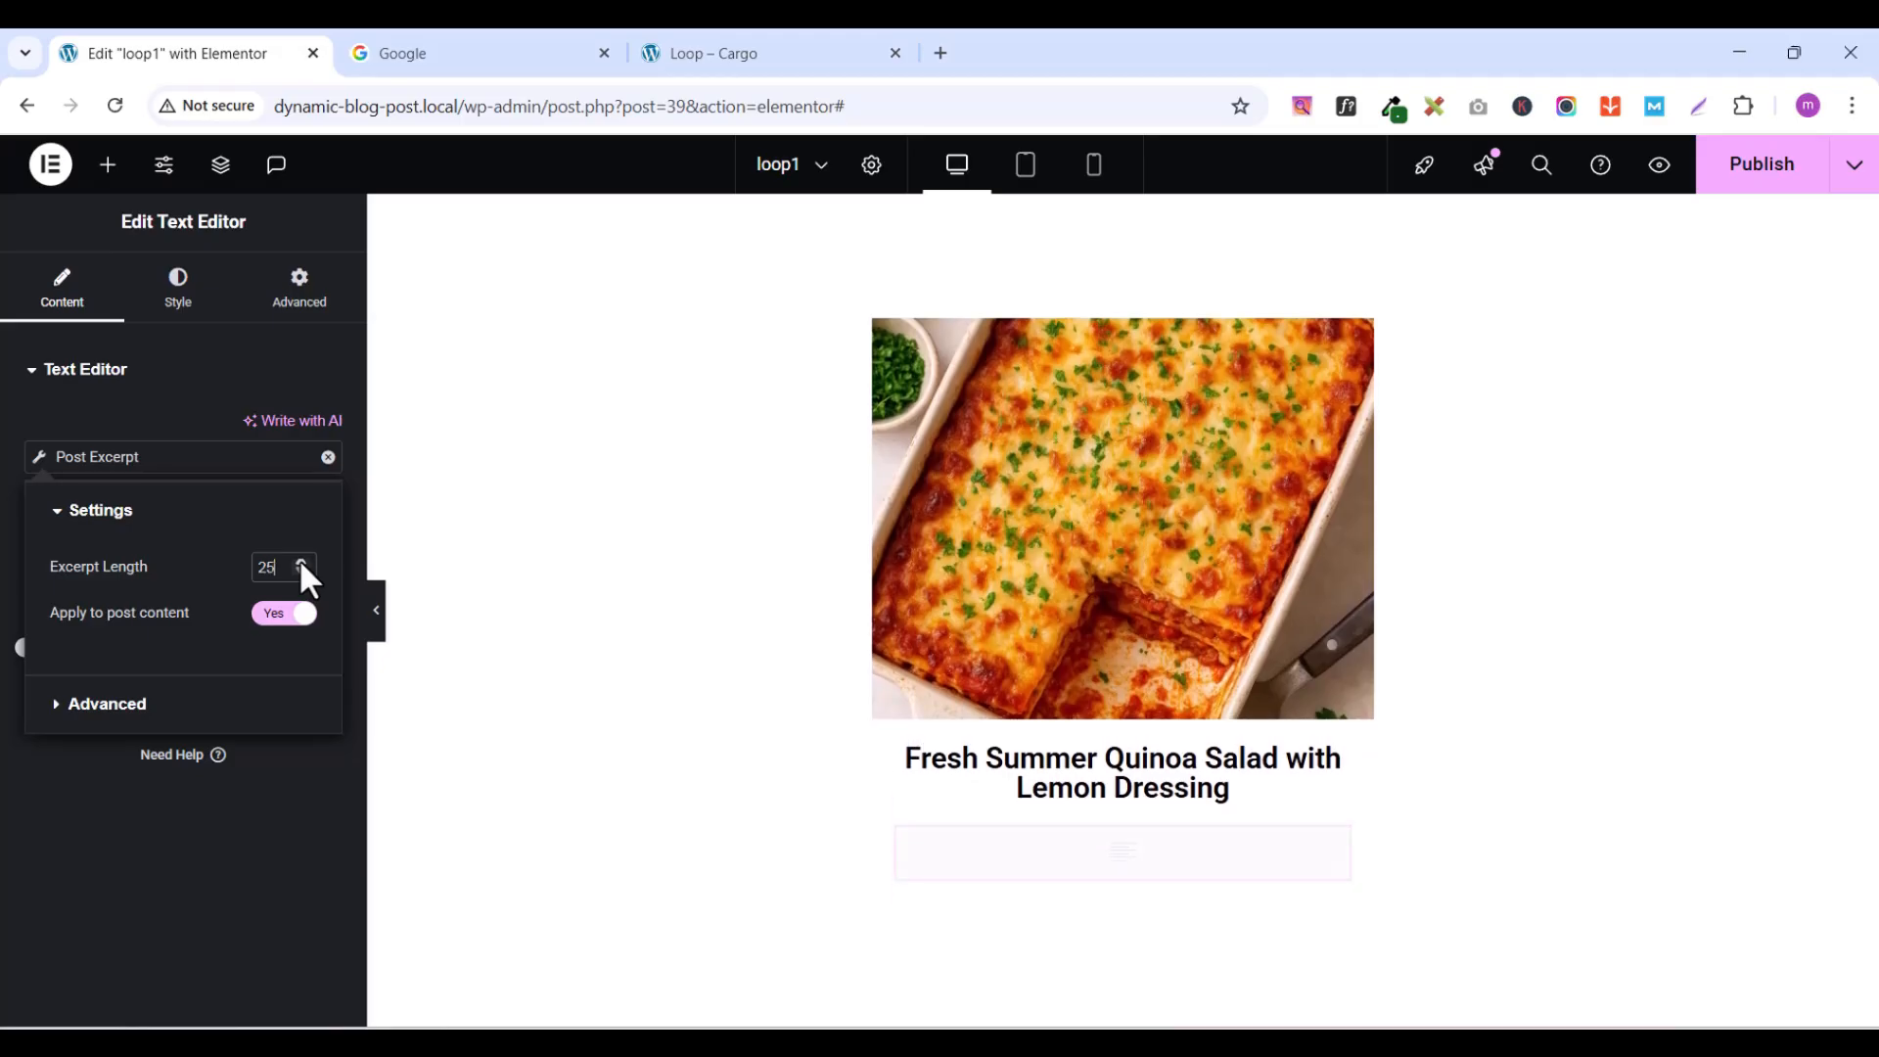
pyautogui.click(301, 563)
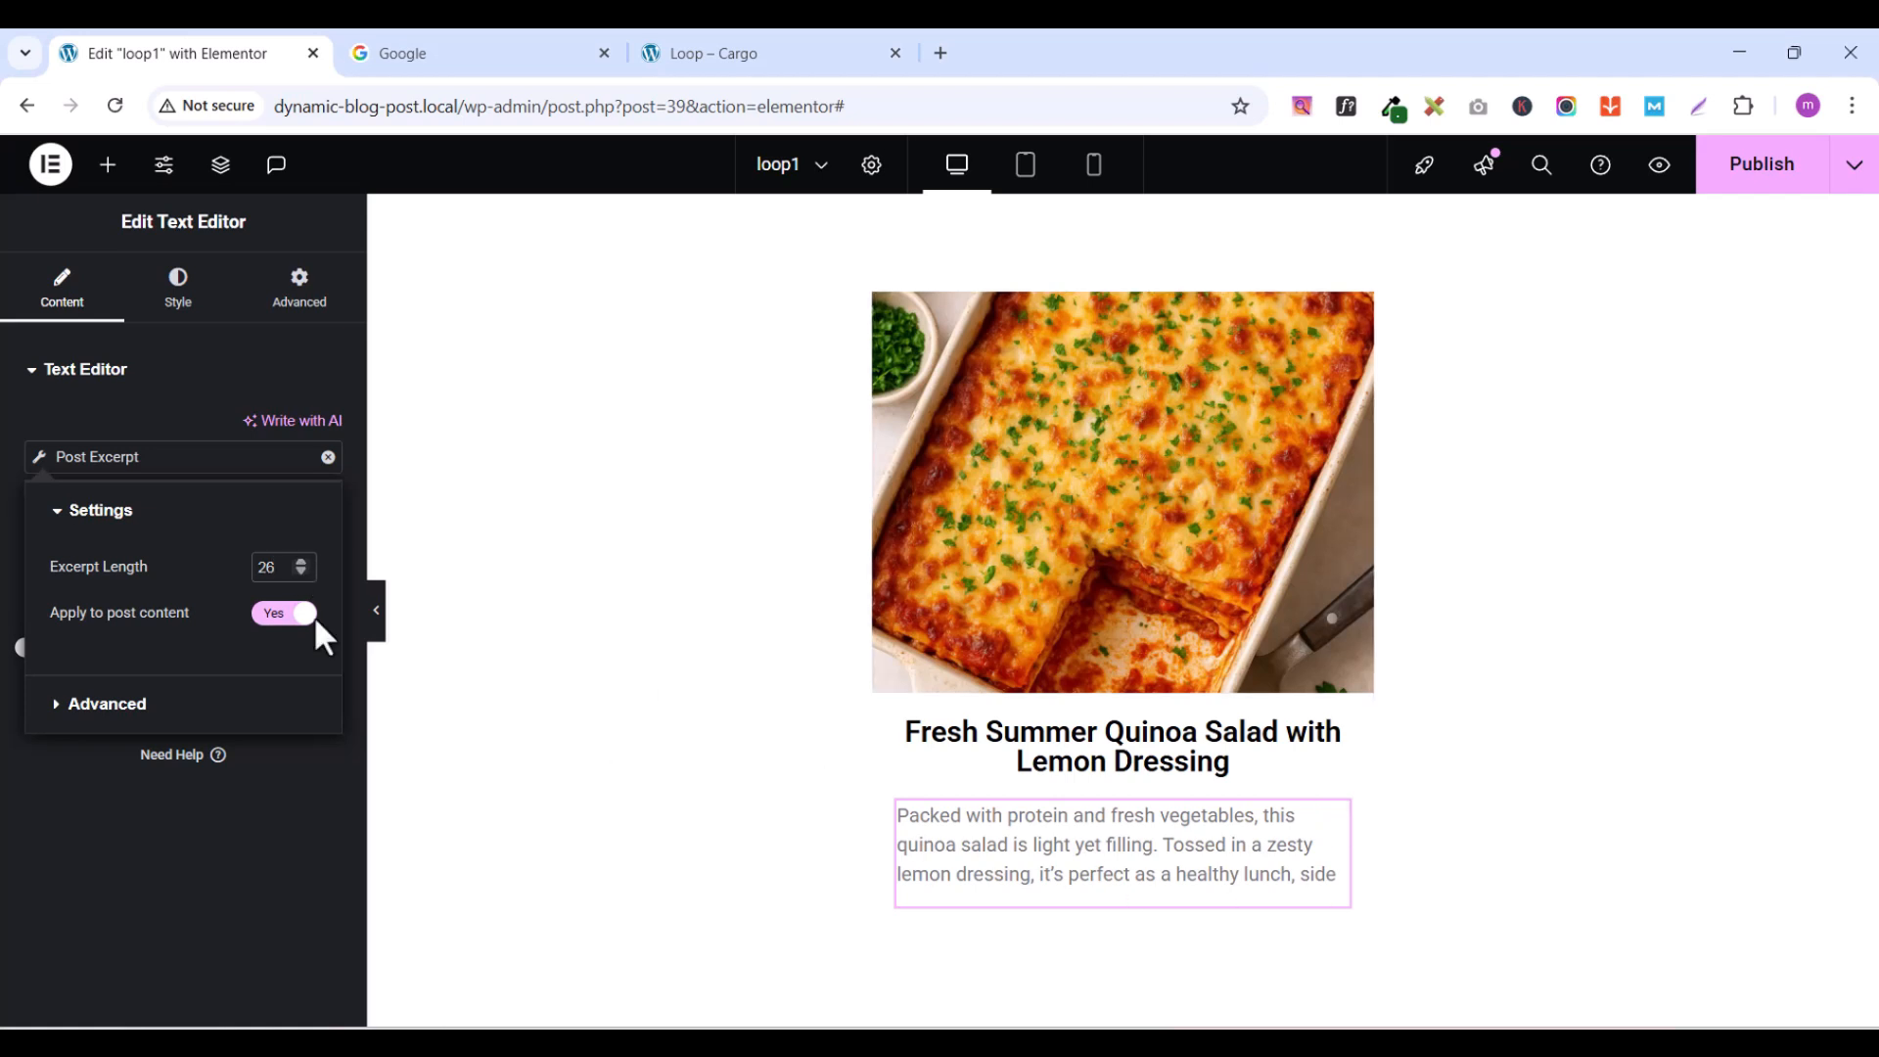
pyautogui.click(21, 404)
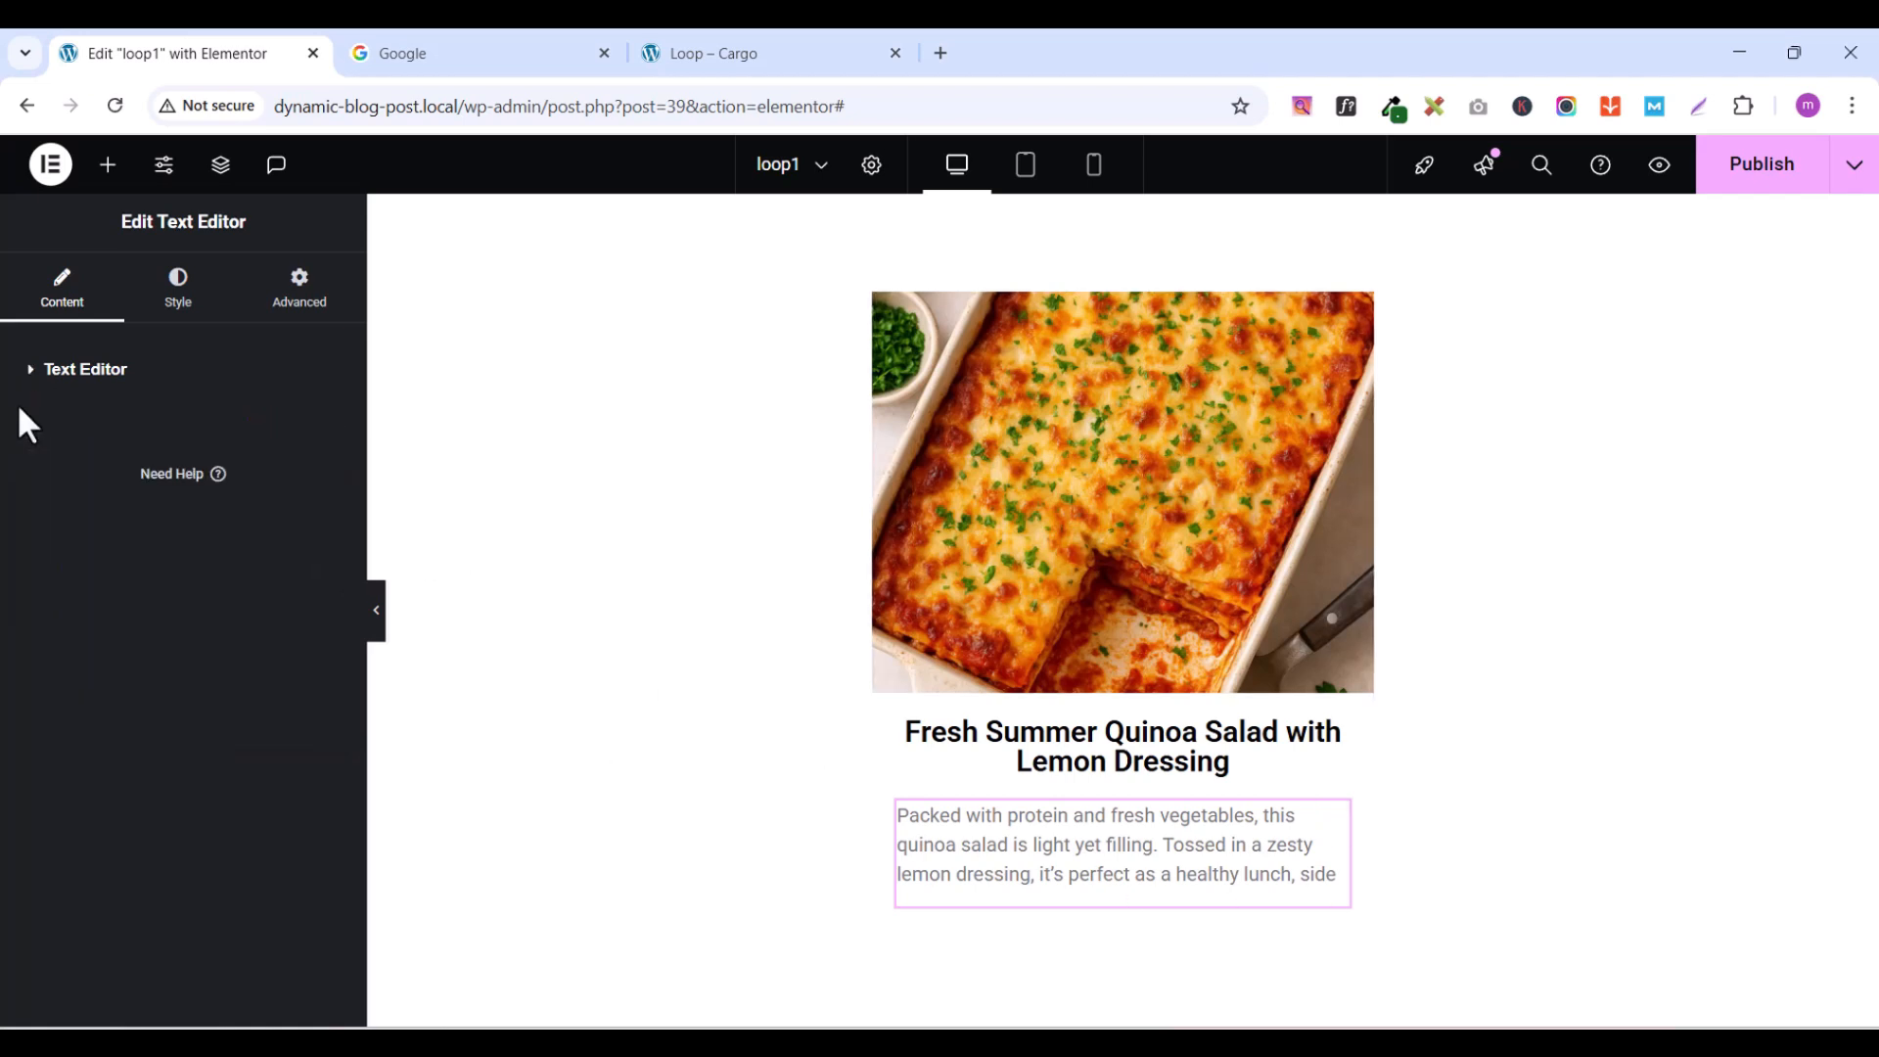
# - Centre the excerpt text and set its font size to 14 px
pyautogui.click(167, 303)
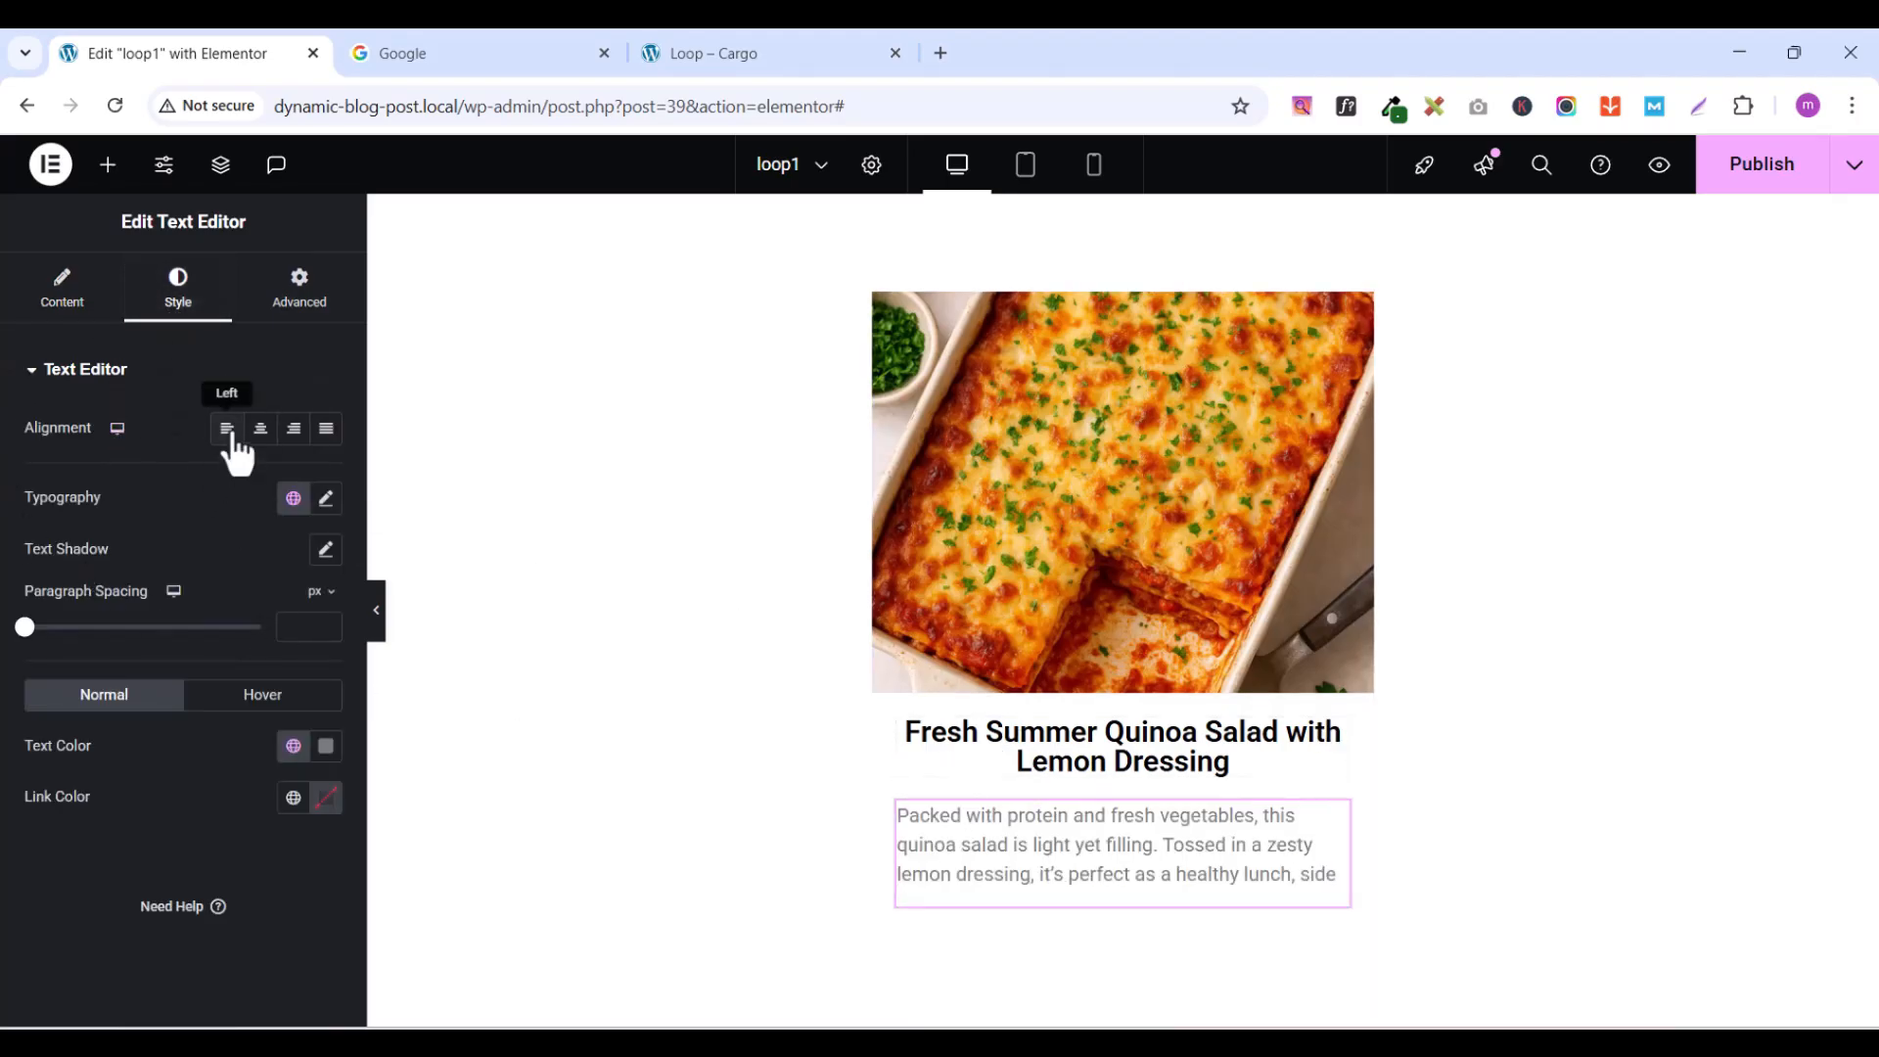
pyautogui.click(260, 436)
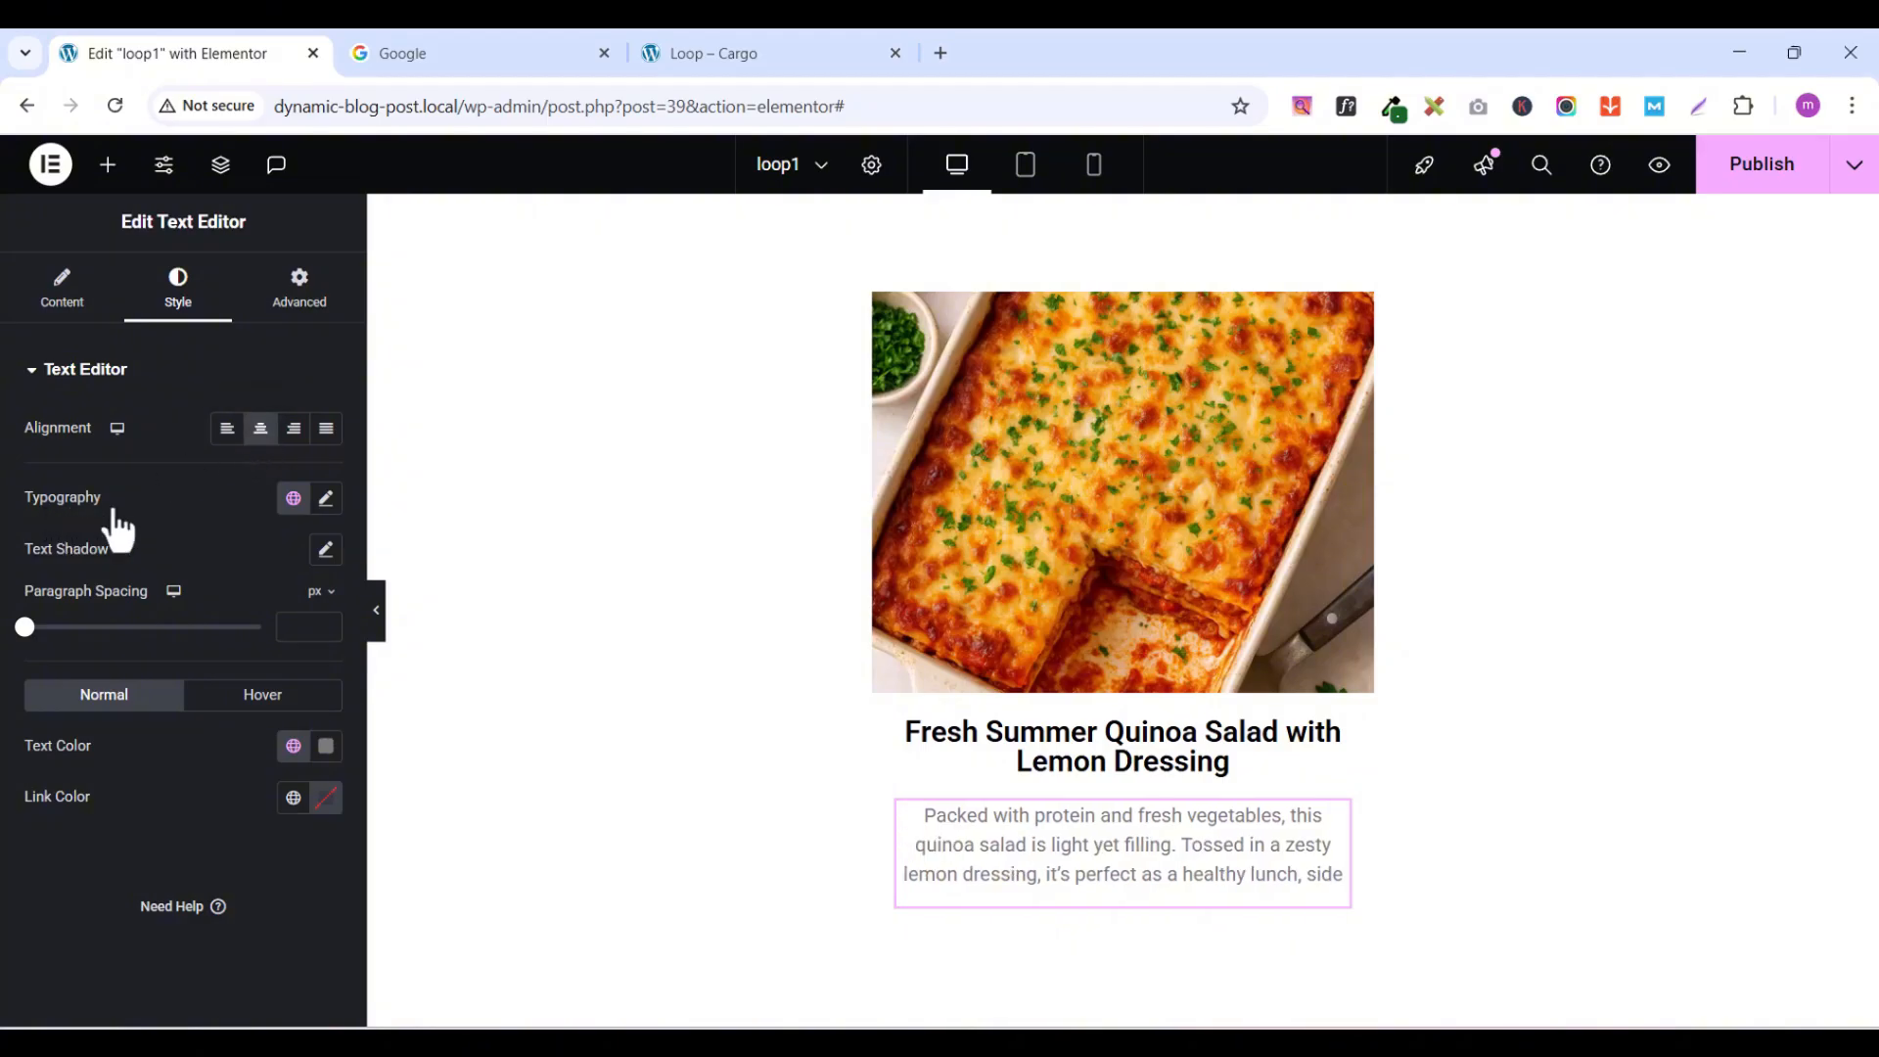
pyautogui.click(326, 499)
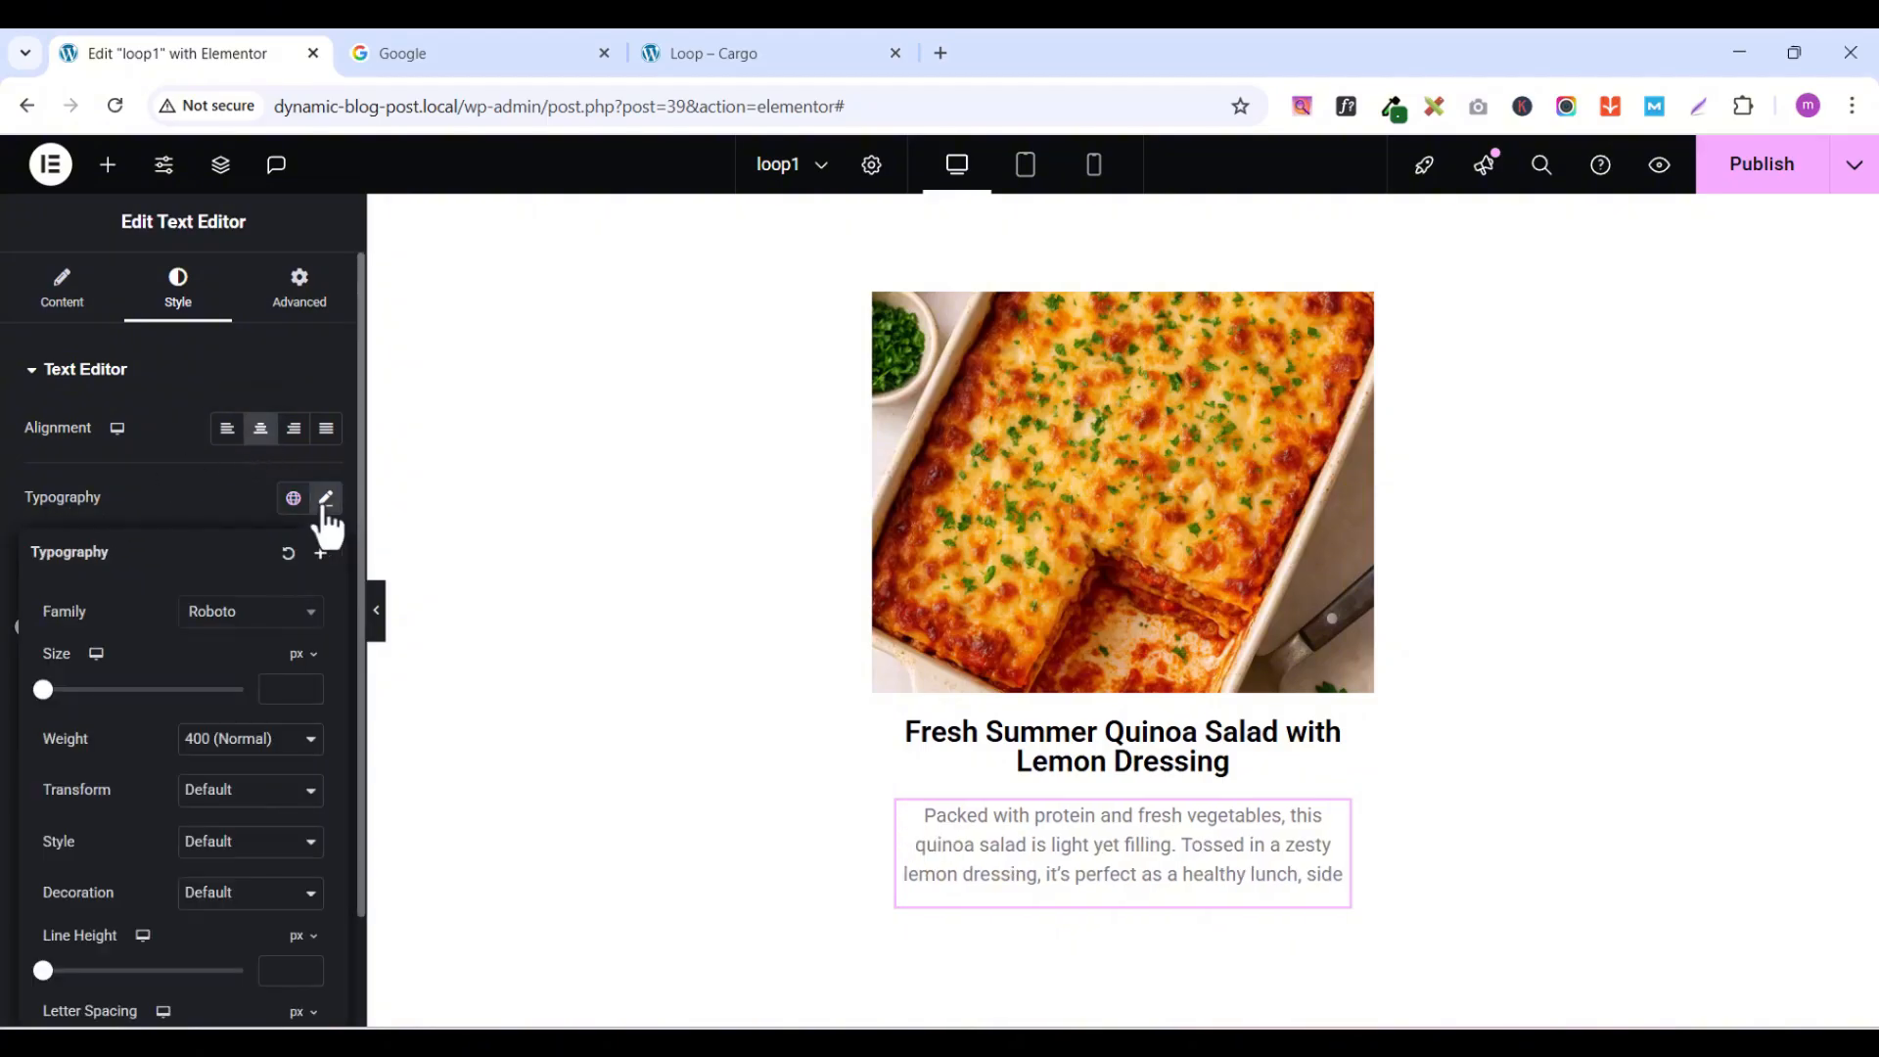
pyautogui.click(306, 683)
pyautogui.click(307, 684)
pyautogui.click(306, 683)
pyautogui.click(307, 683)
pyautogui.click(307, 683)
pyautogui.click(306, 683)
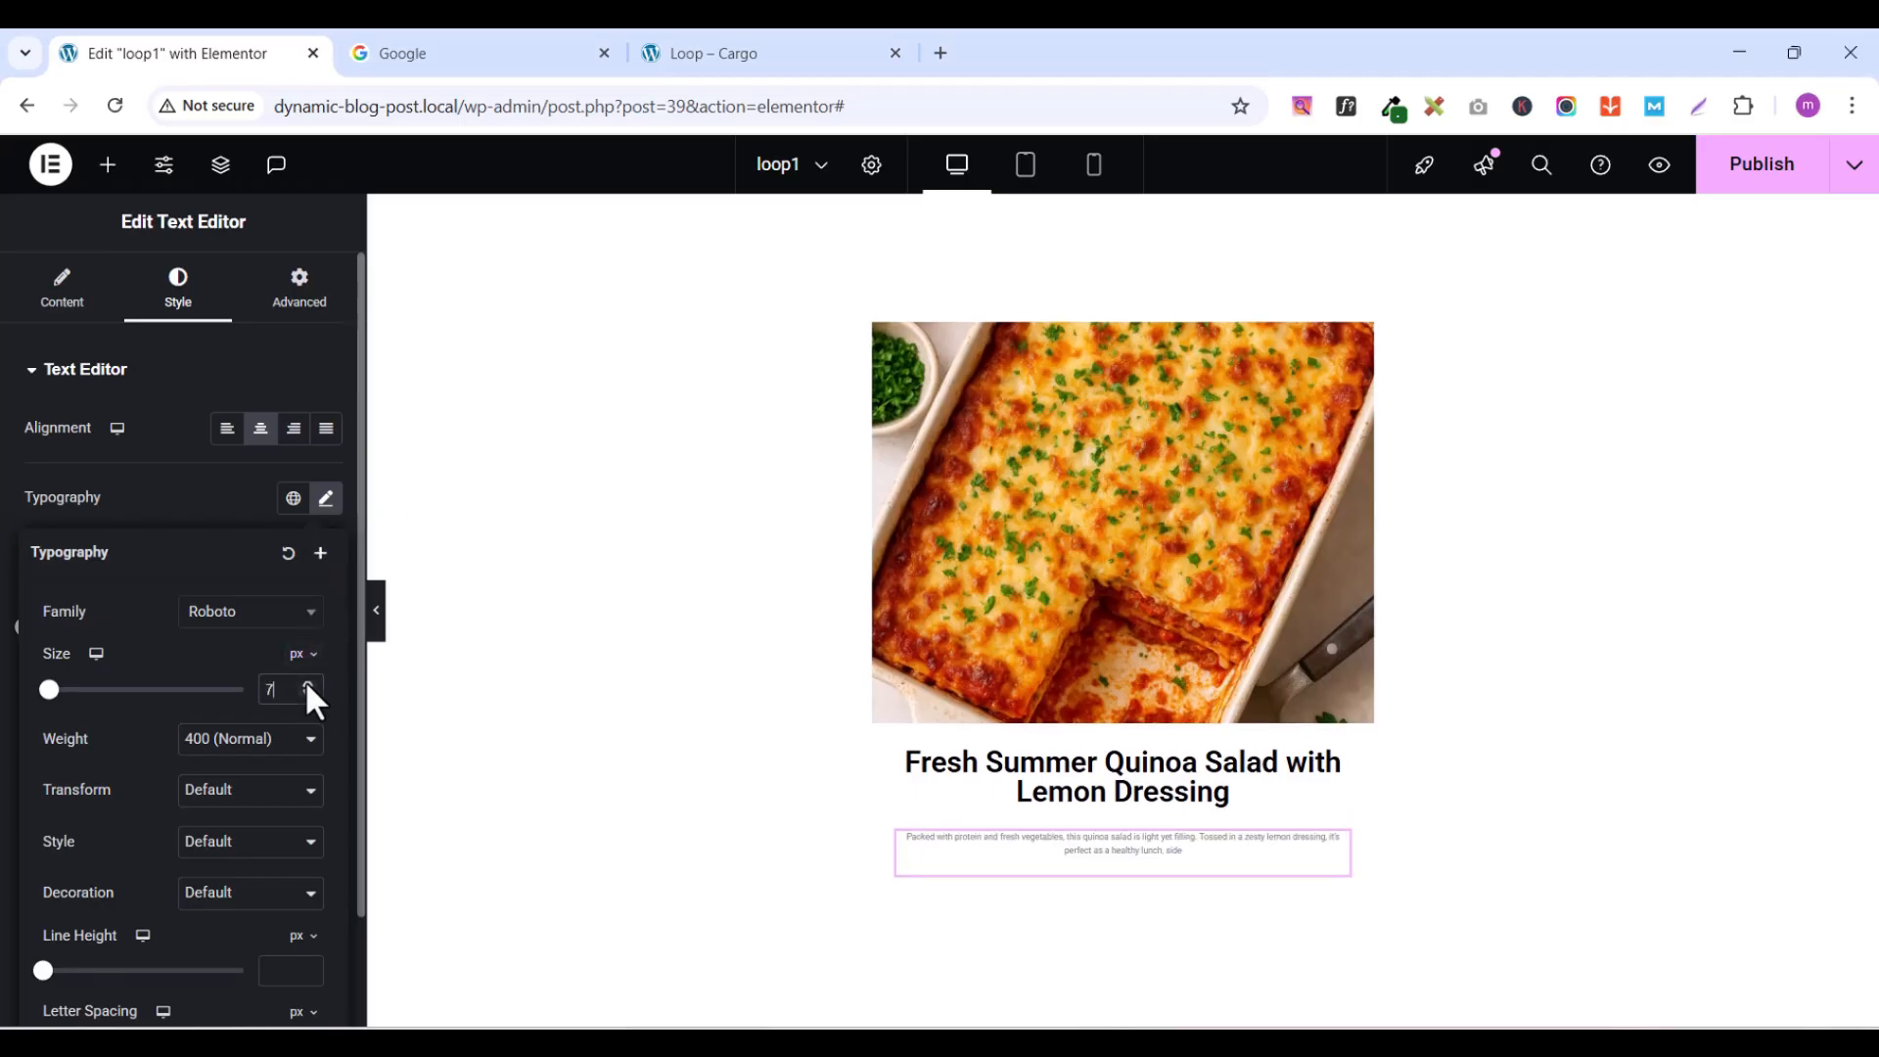
pyautogui.click(307, 683)
pyautogui.click(307, 683)
pyautogui.click(307, 683)
pyautogui.click(306, 683)
pyautogui.click(306, 683)
pyautogui.click(306, 683)
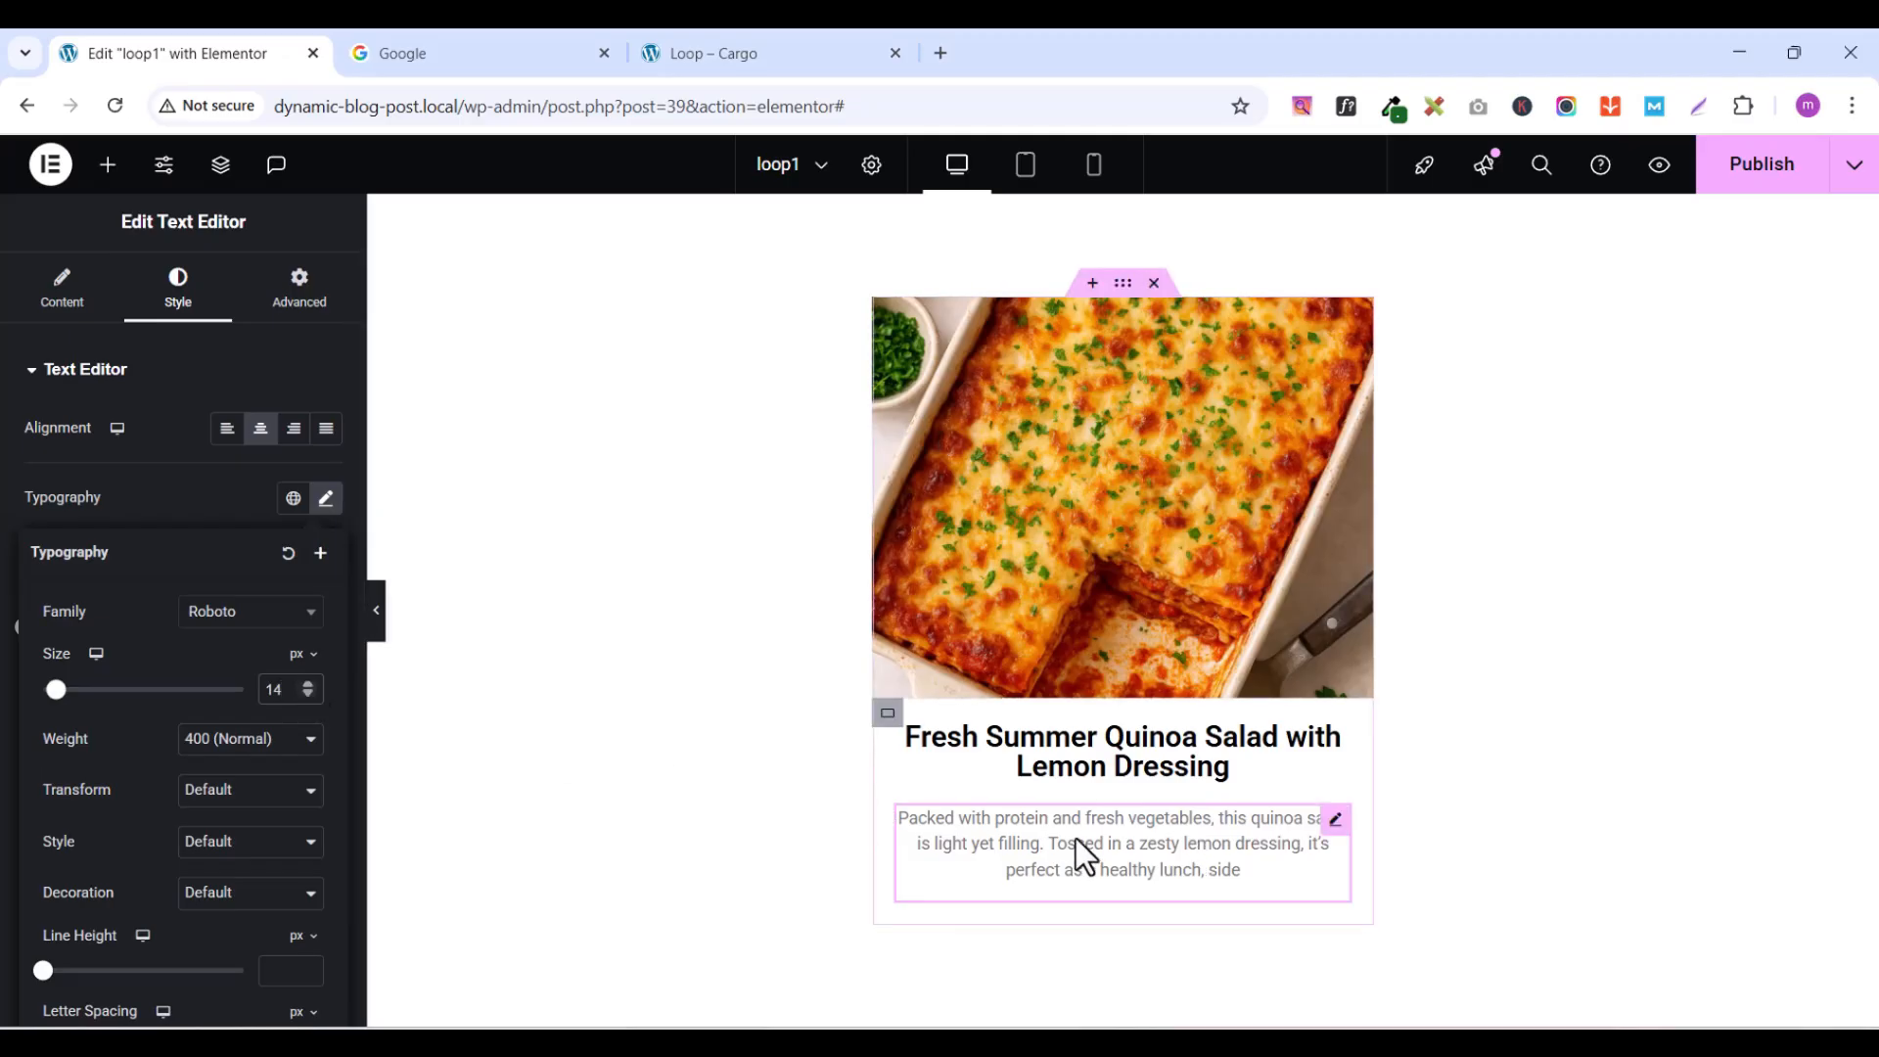
pyautogui.click(59, 311)
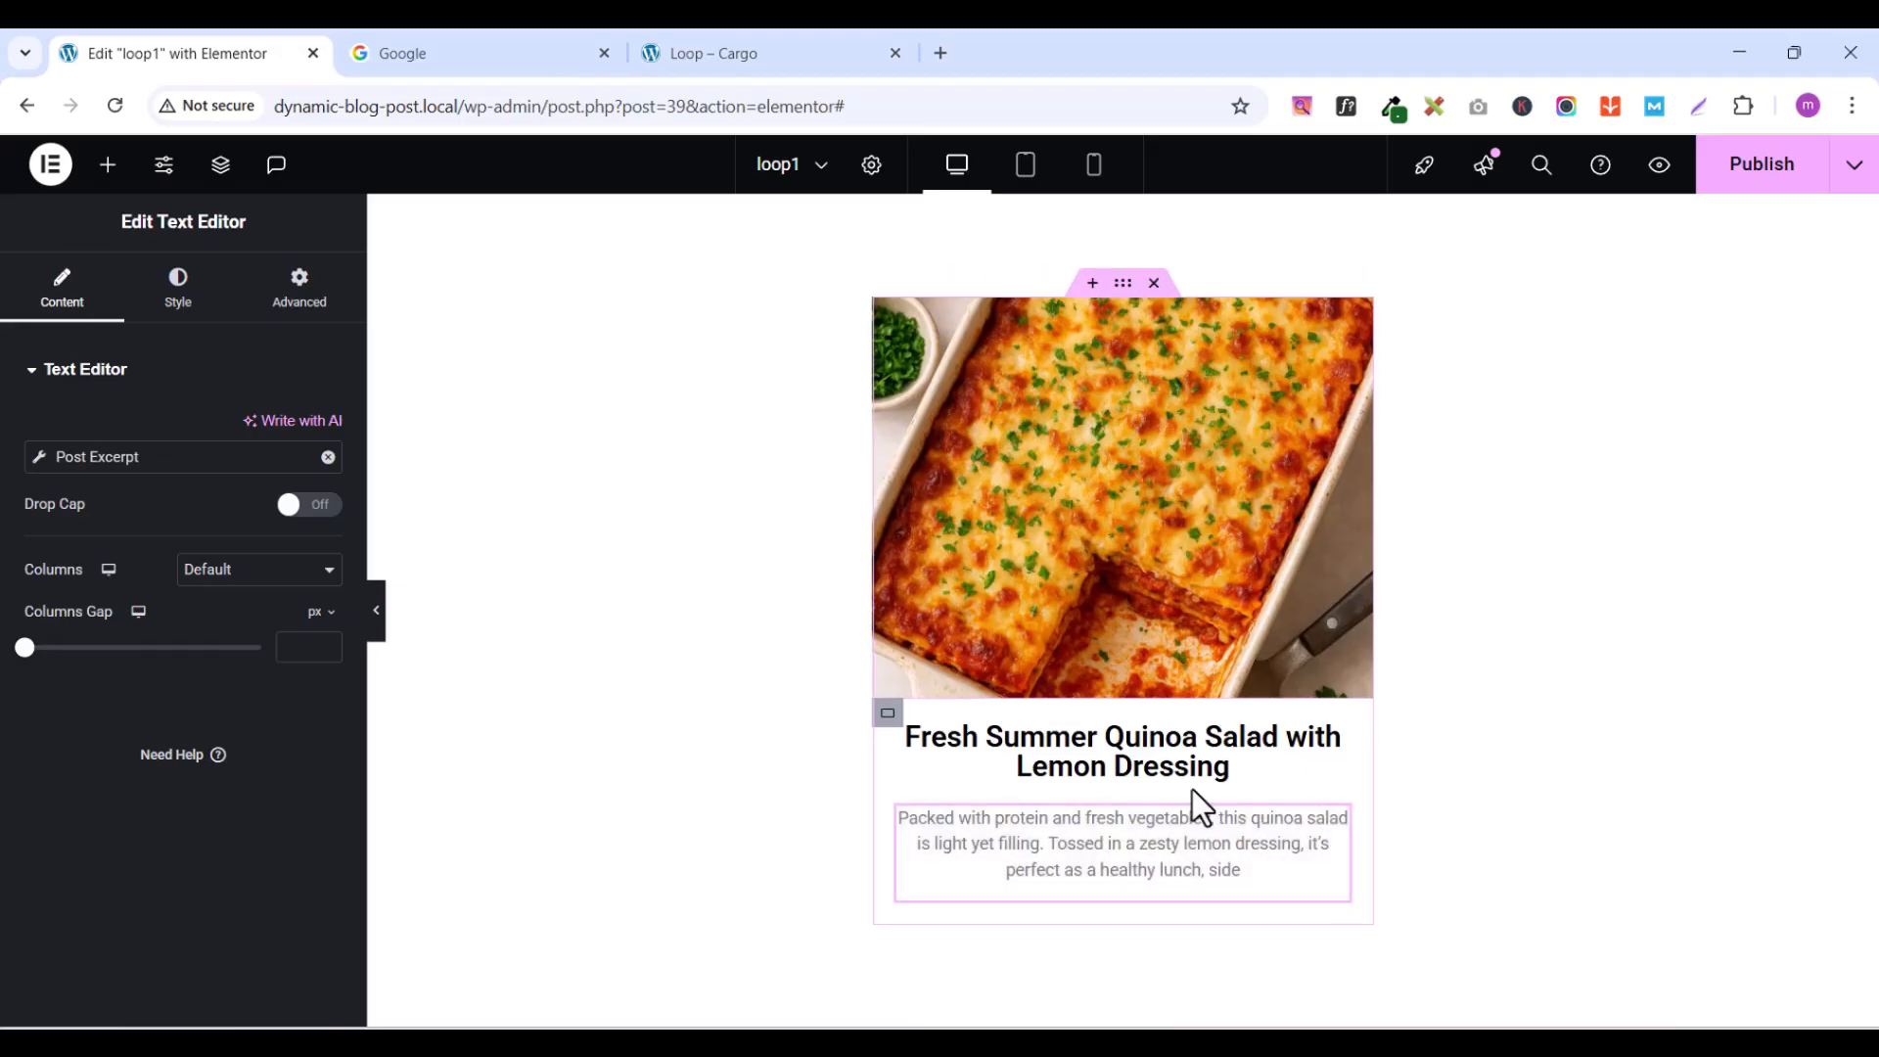
# - Place a Button widget below the excerpt text in the nested container
pyautogui.click(107, 166)
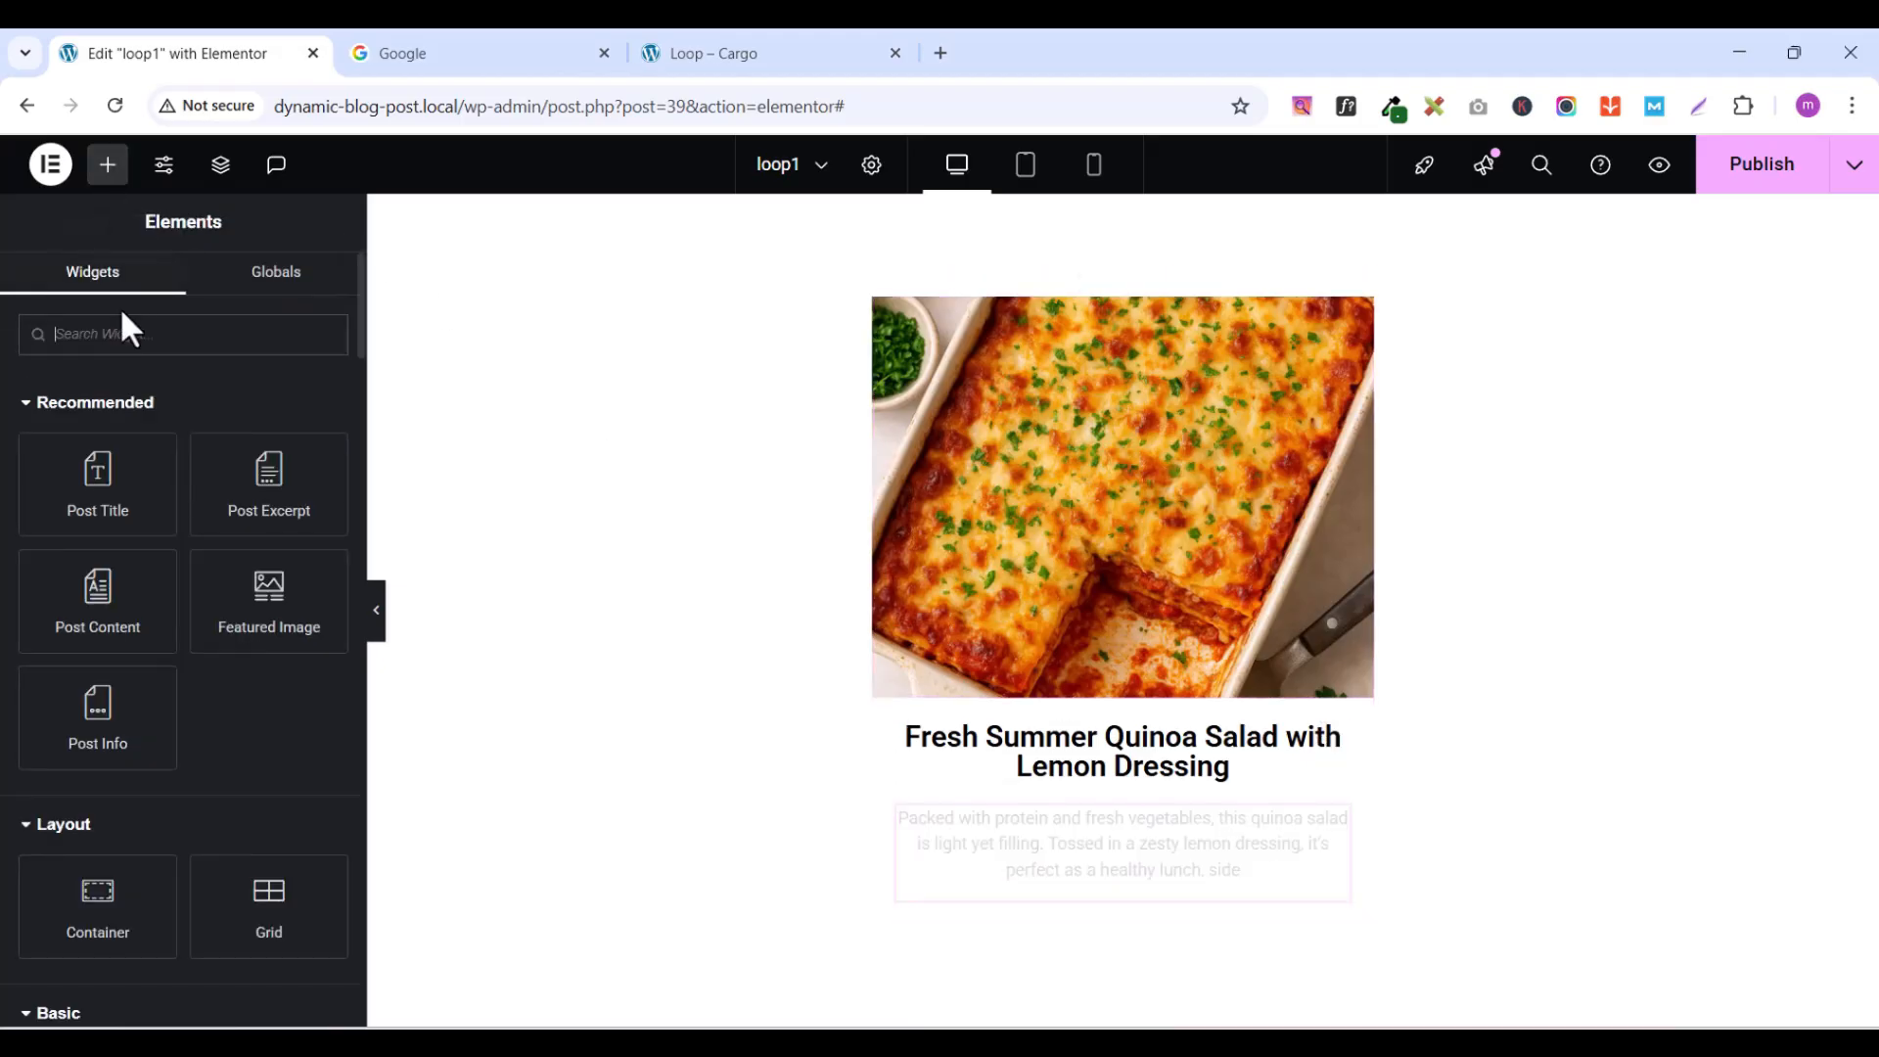
pyautogui.click(103, 345)
pyautogui.write('butt')
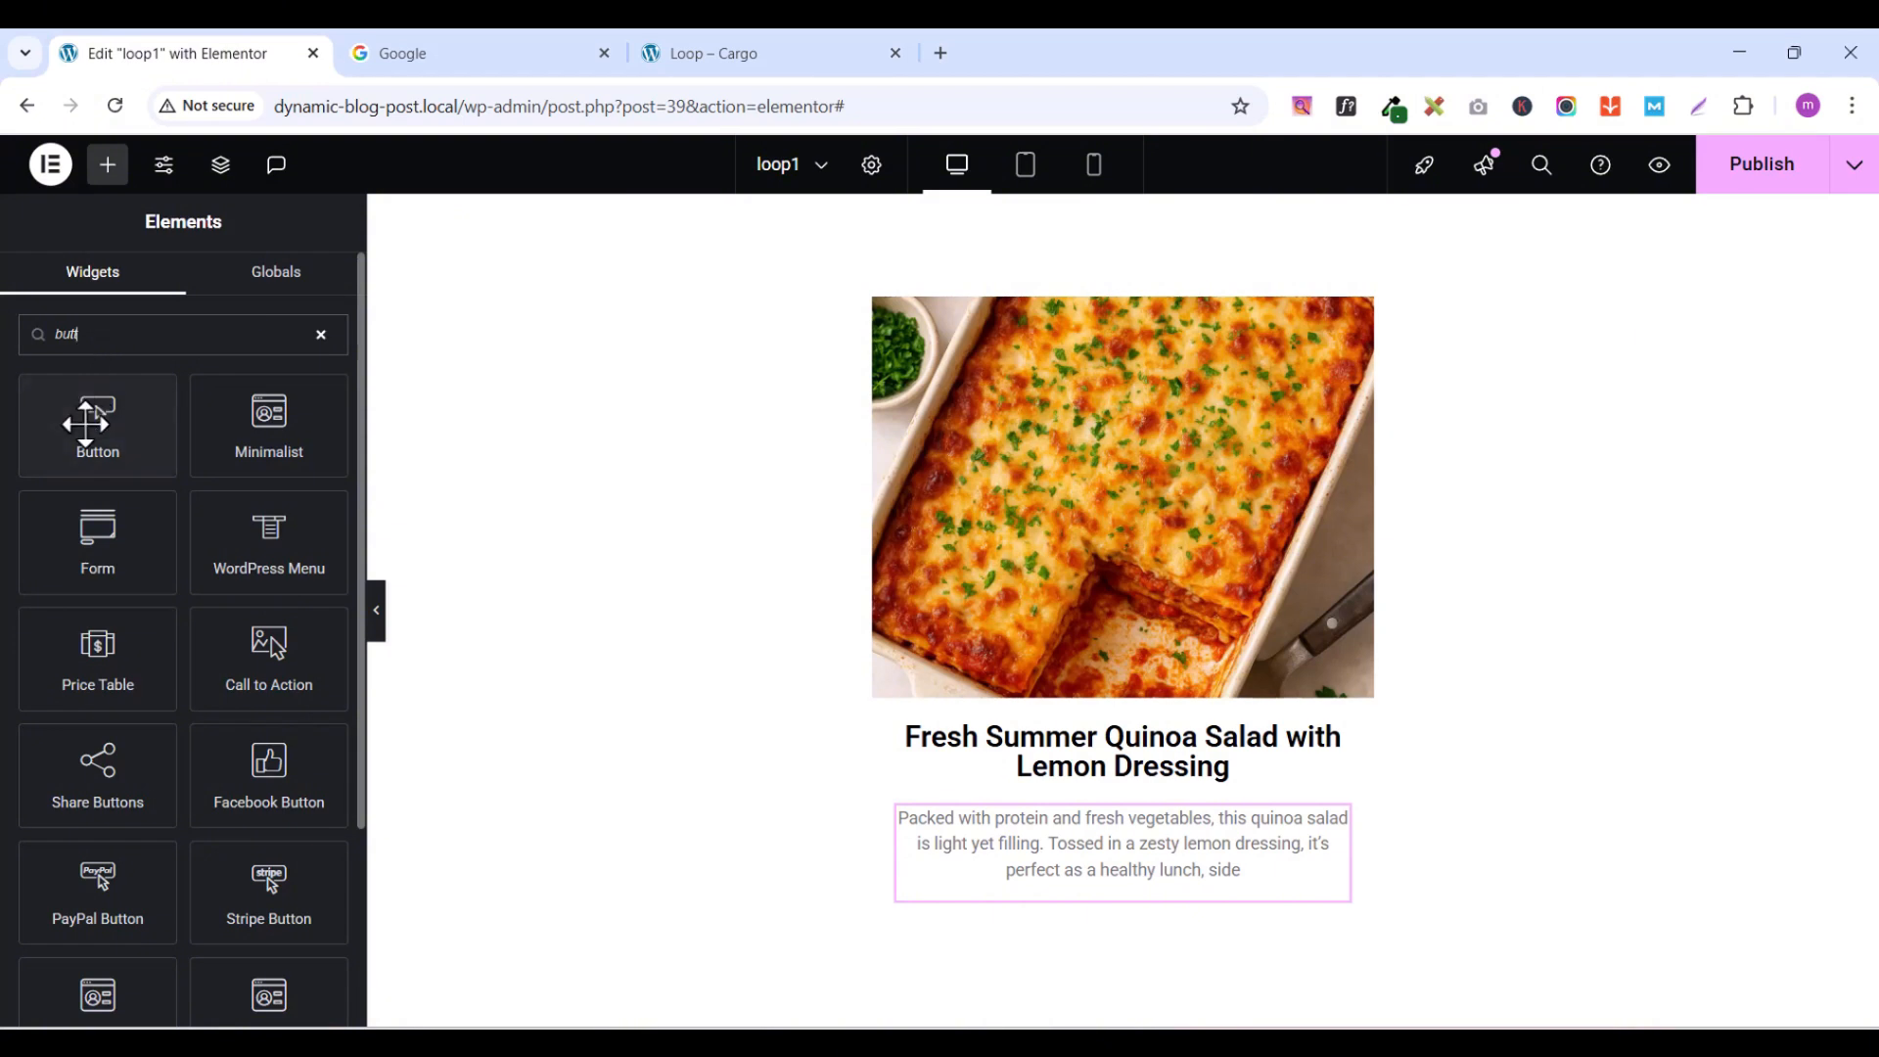
pyautogui.moveTo(98, 416); pyautogui.dragTo(1142, 896)
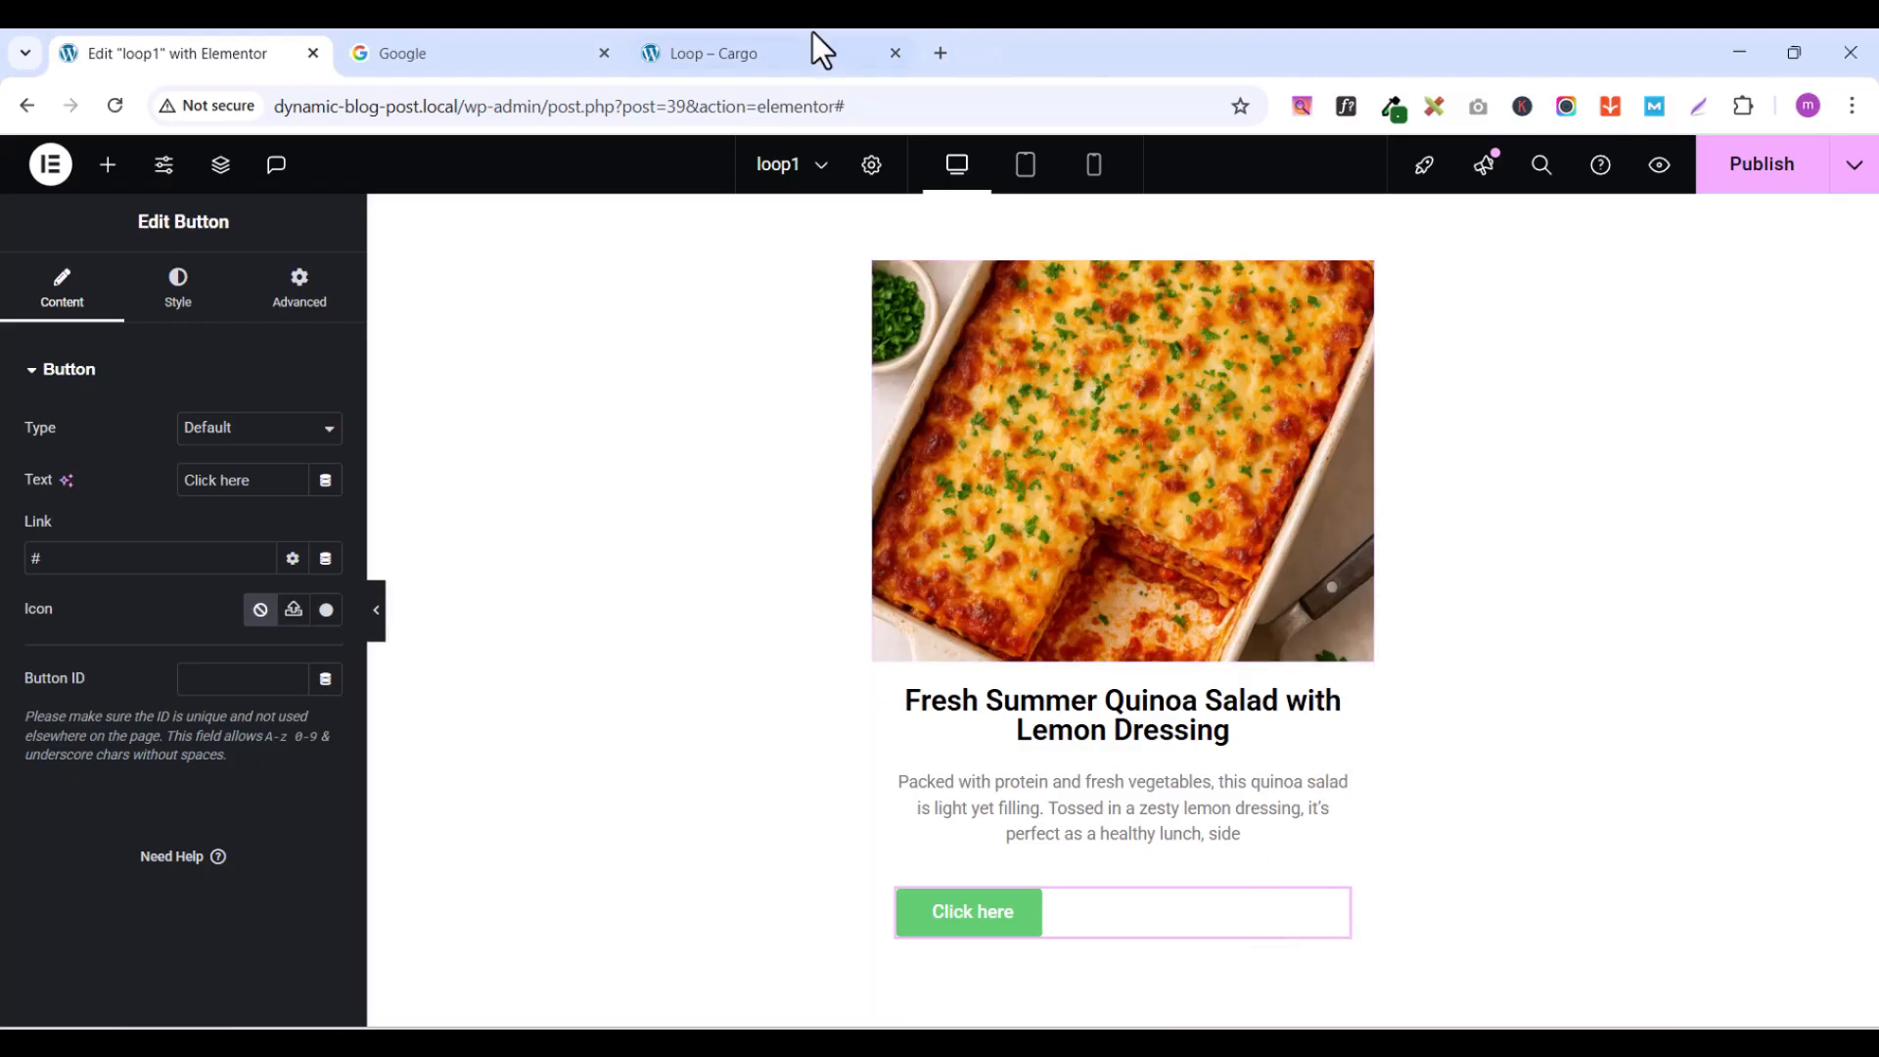
# - Check the button wording on the finished Loop – Cargo page and set the new button's text to "Read More"
pyautogui.click(758, 54)
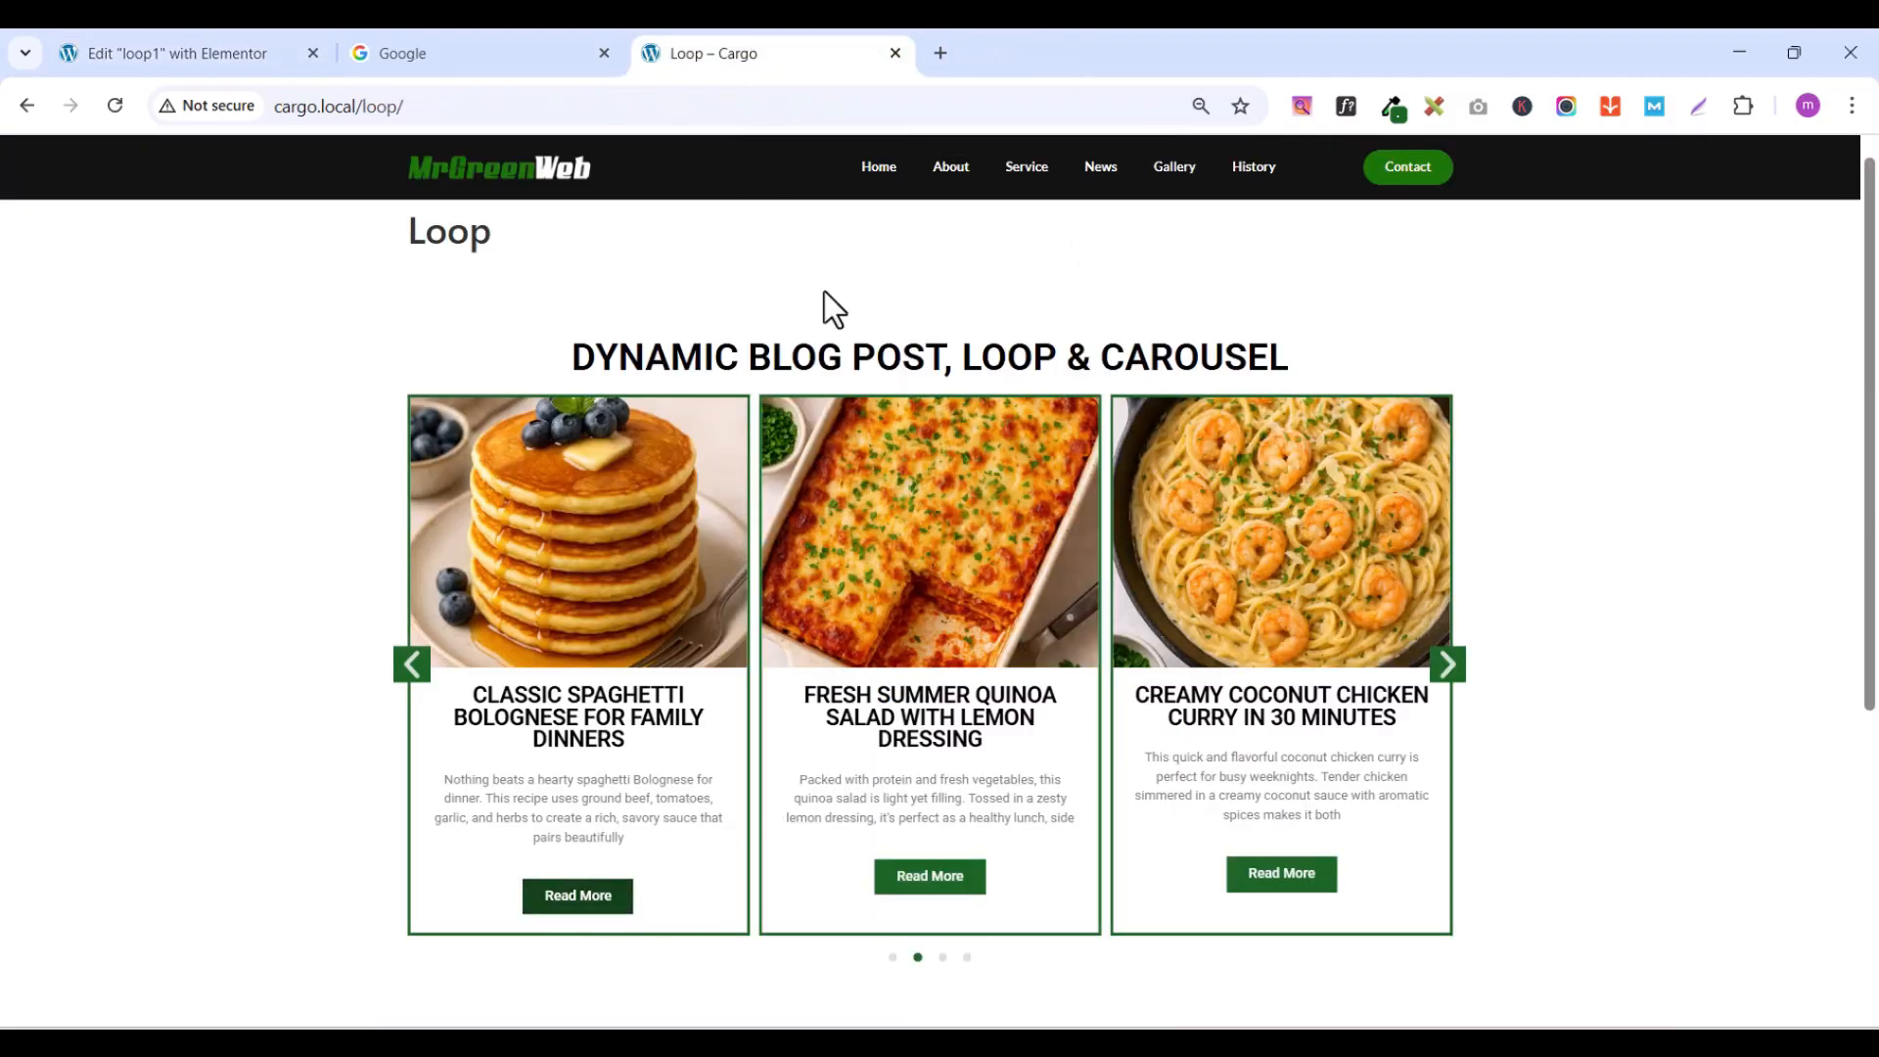
pyautogui.click(156, 53)
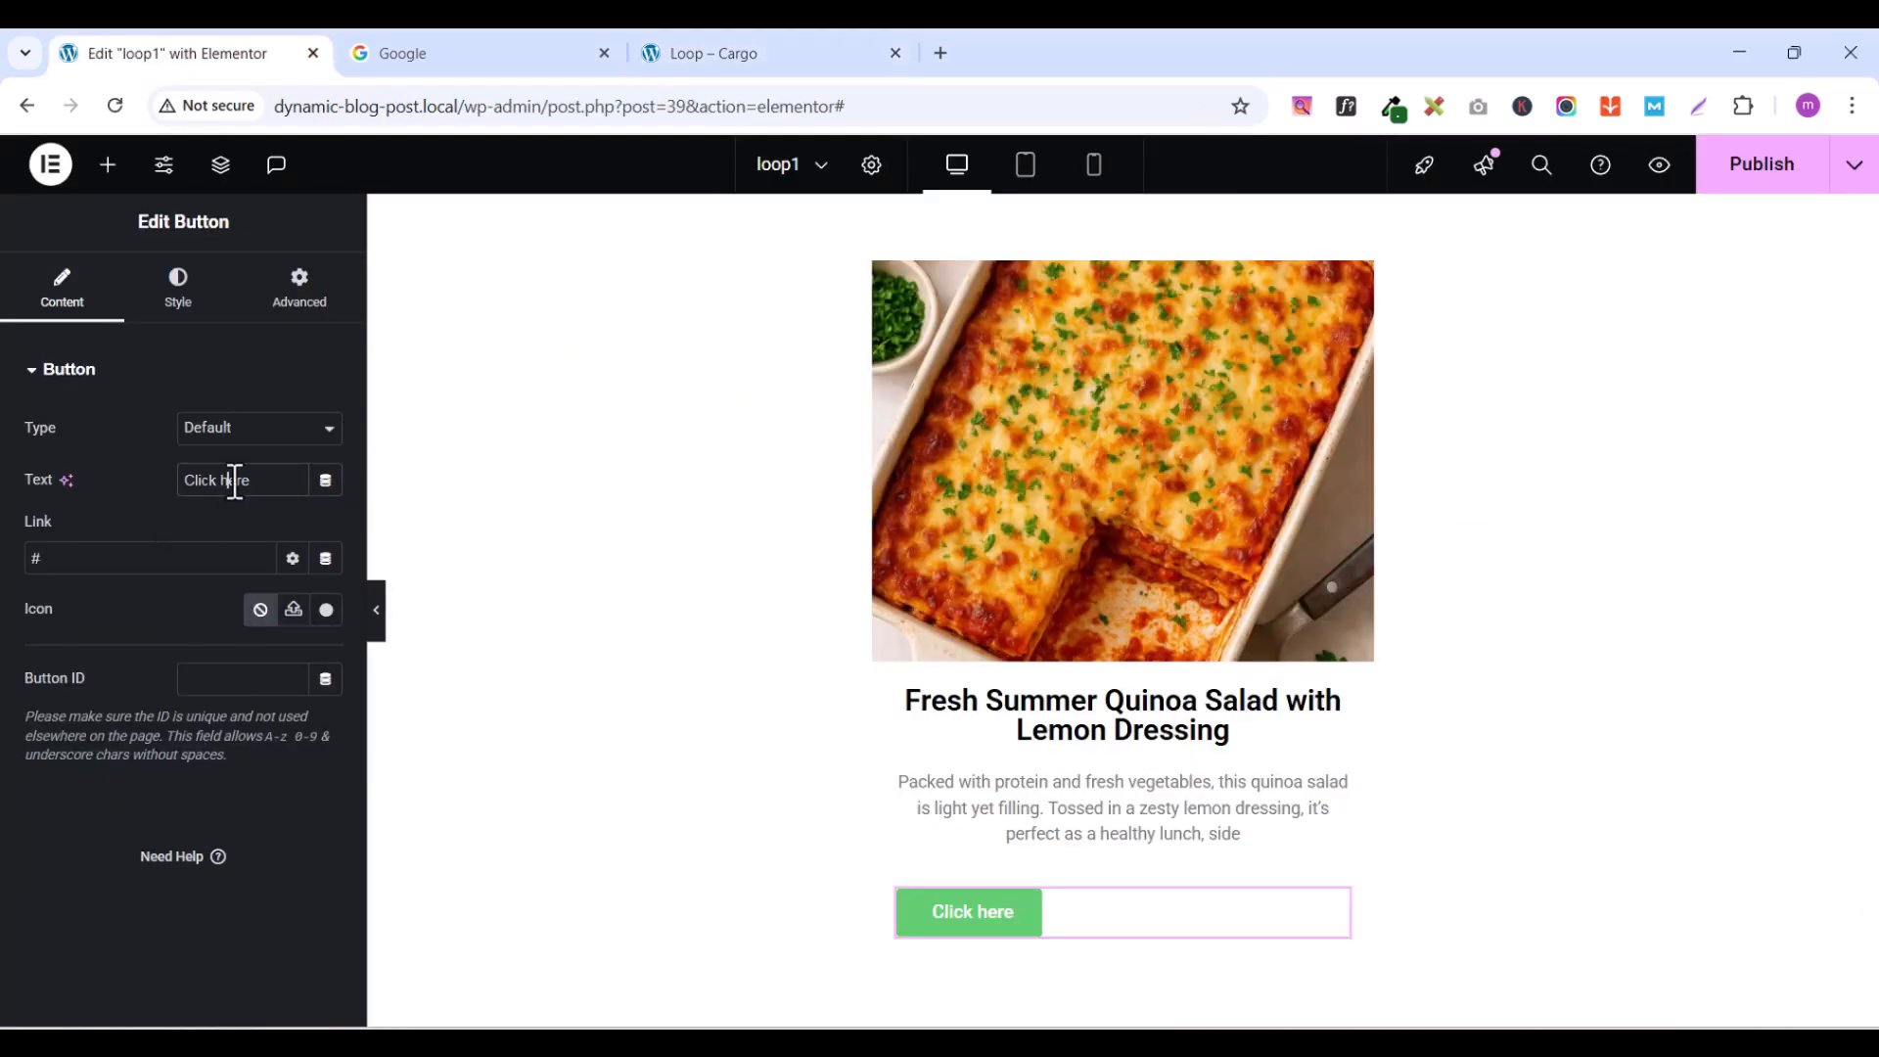
pyautogui.write('RE')
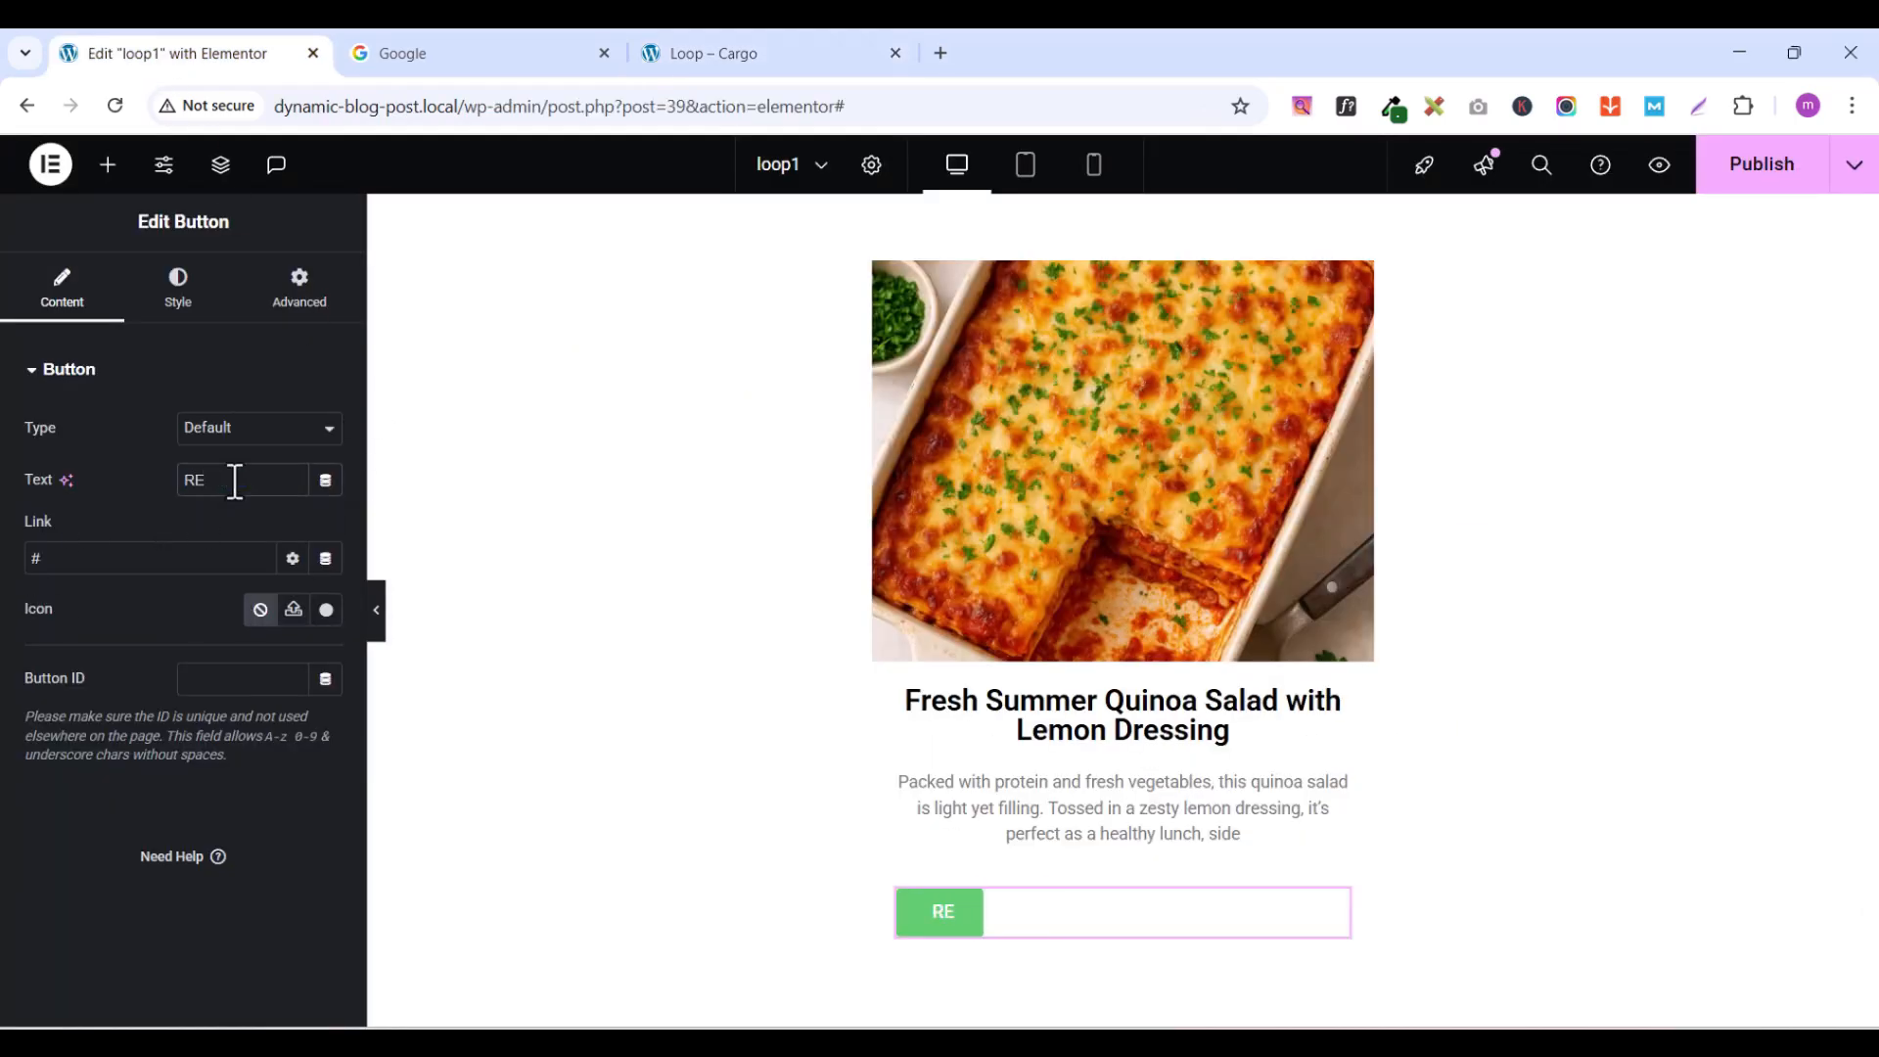
pyautogui.write('ad More')
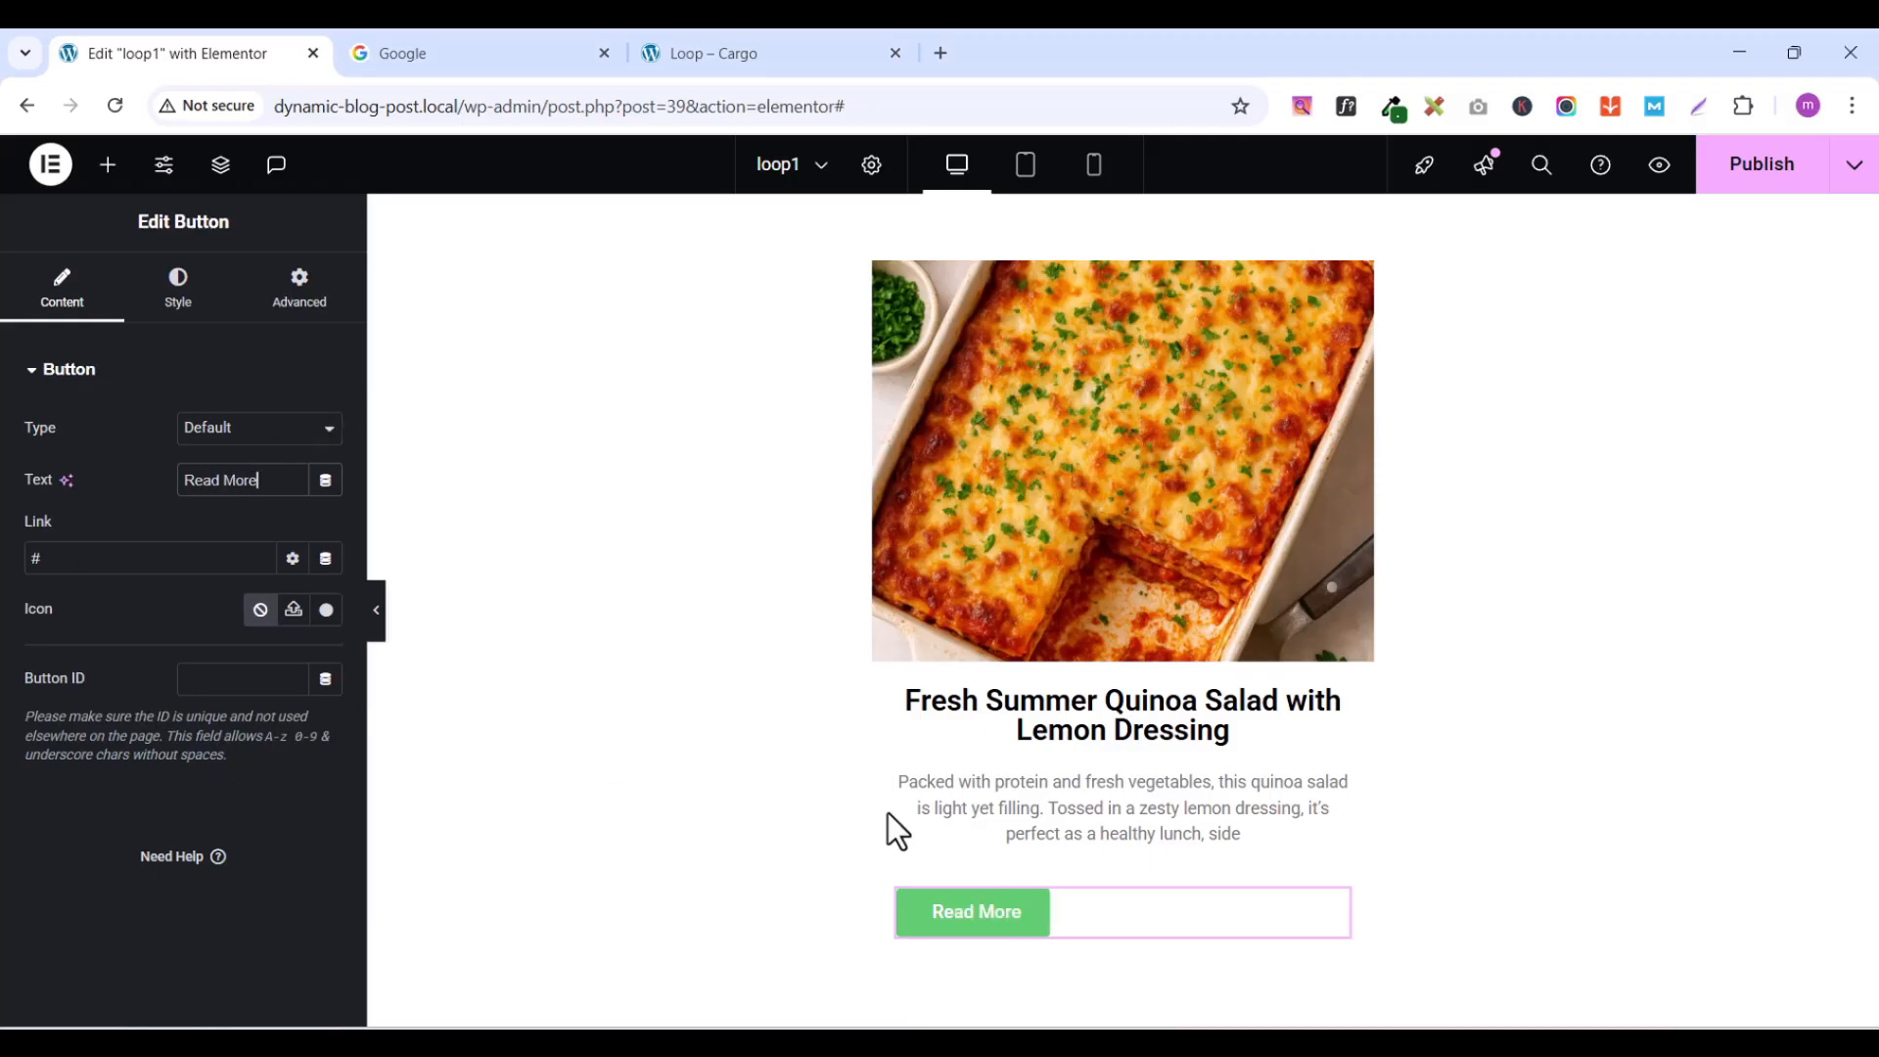
pyautogui.click(24, 370)
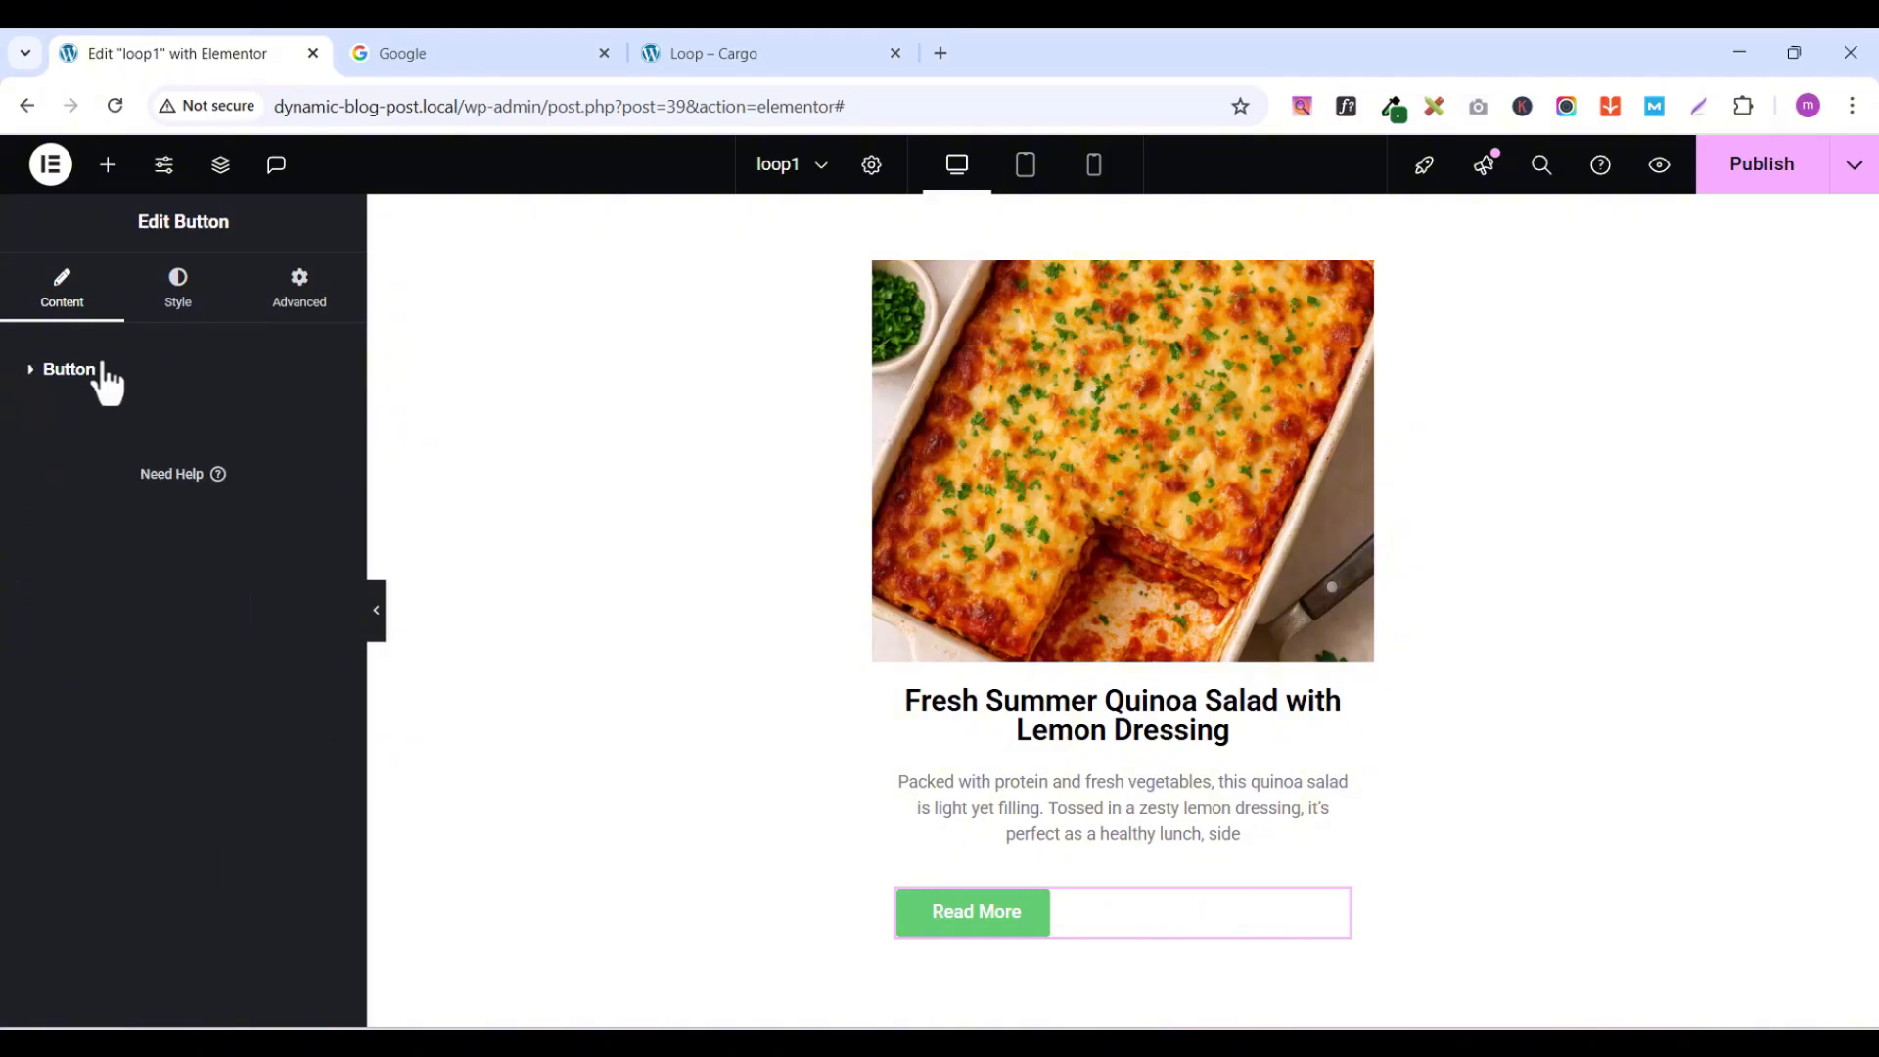
# - Copy the dark green hex code 1b6625 with the colour picker extension on the Loop – Cargo page and return to the button's style settings
pyautogui.click(179, 313)
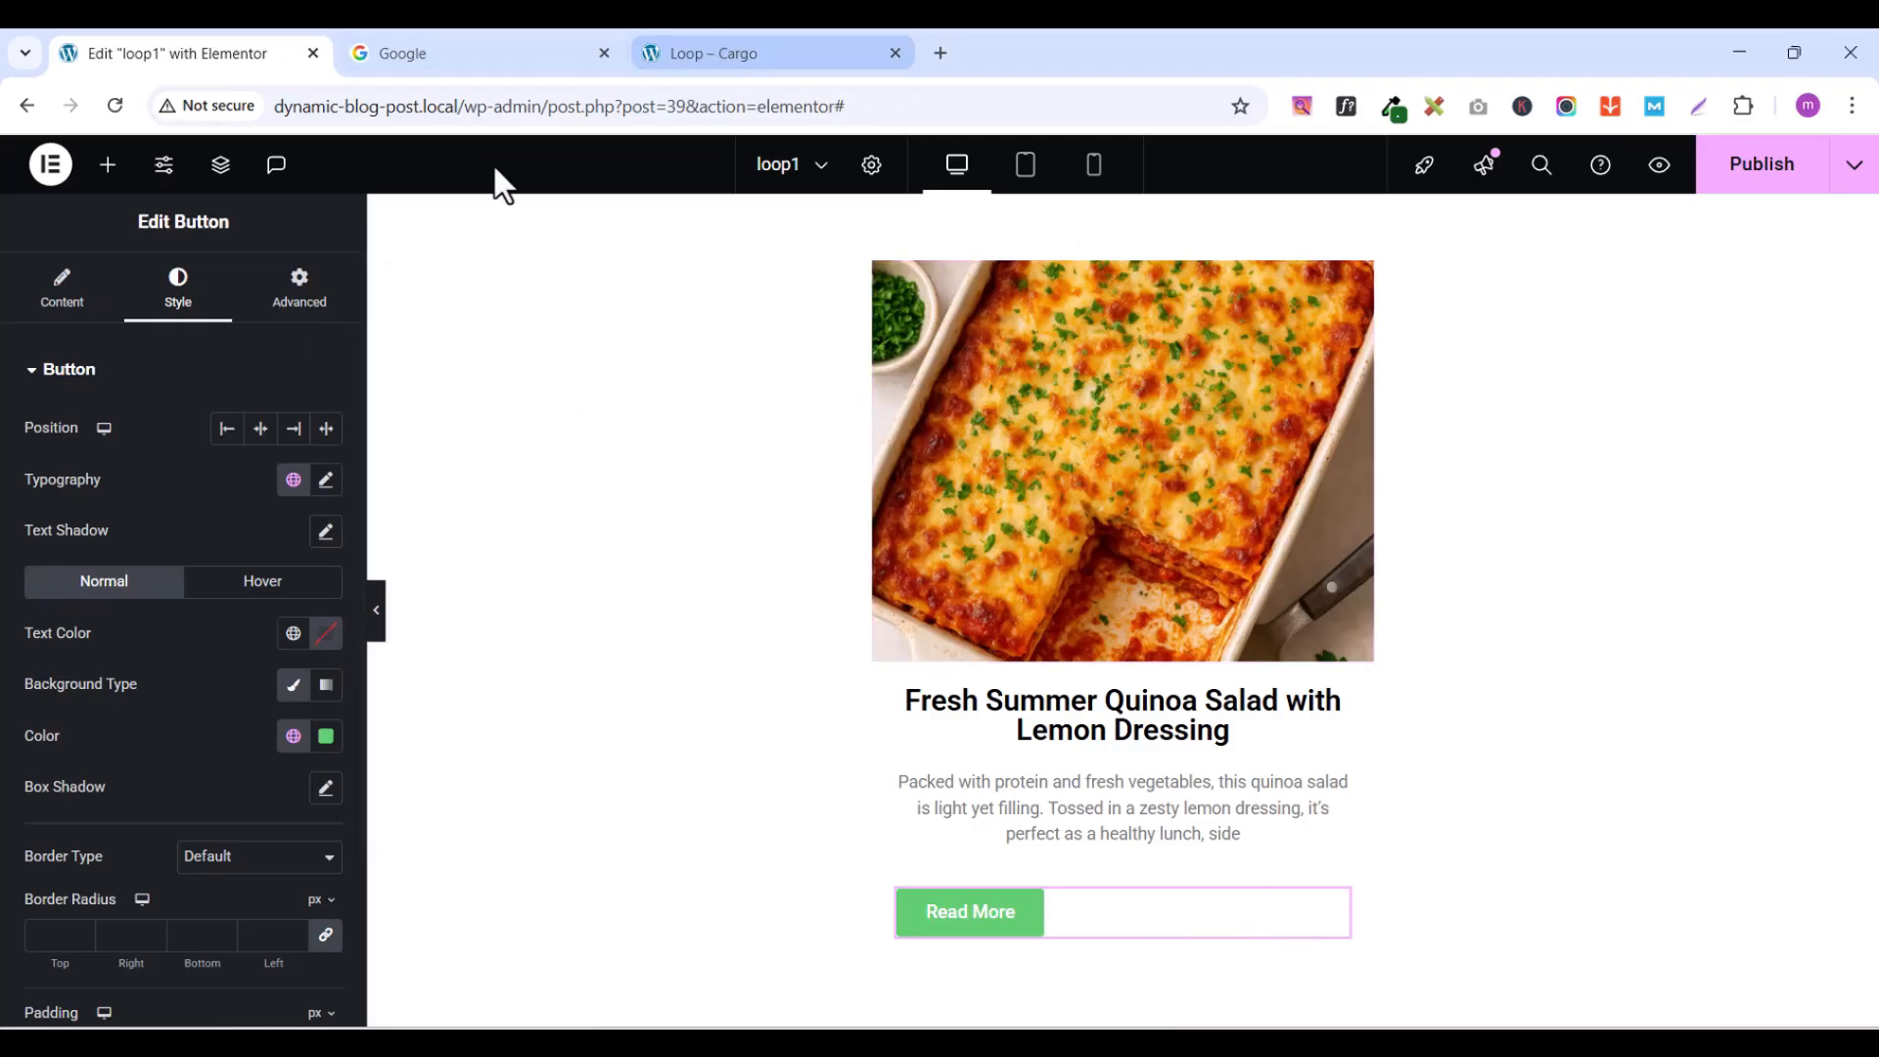
pyautogui.click(744, 55)
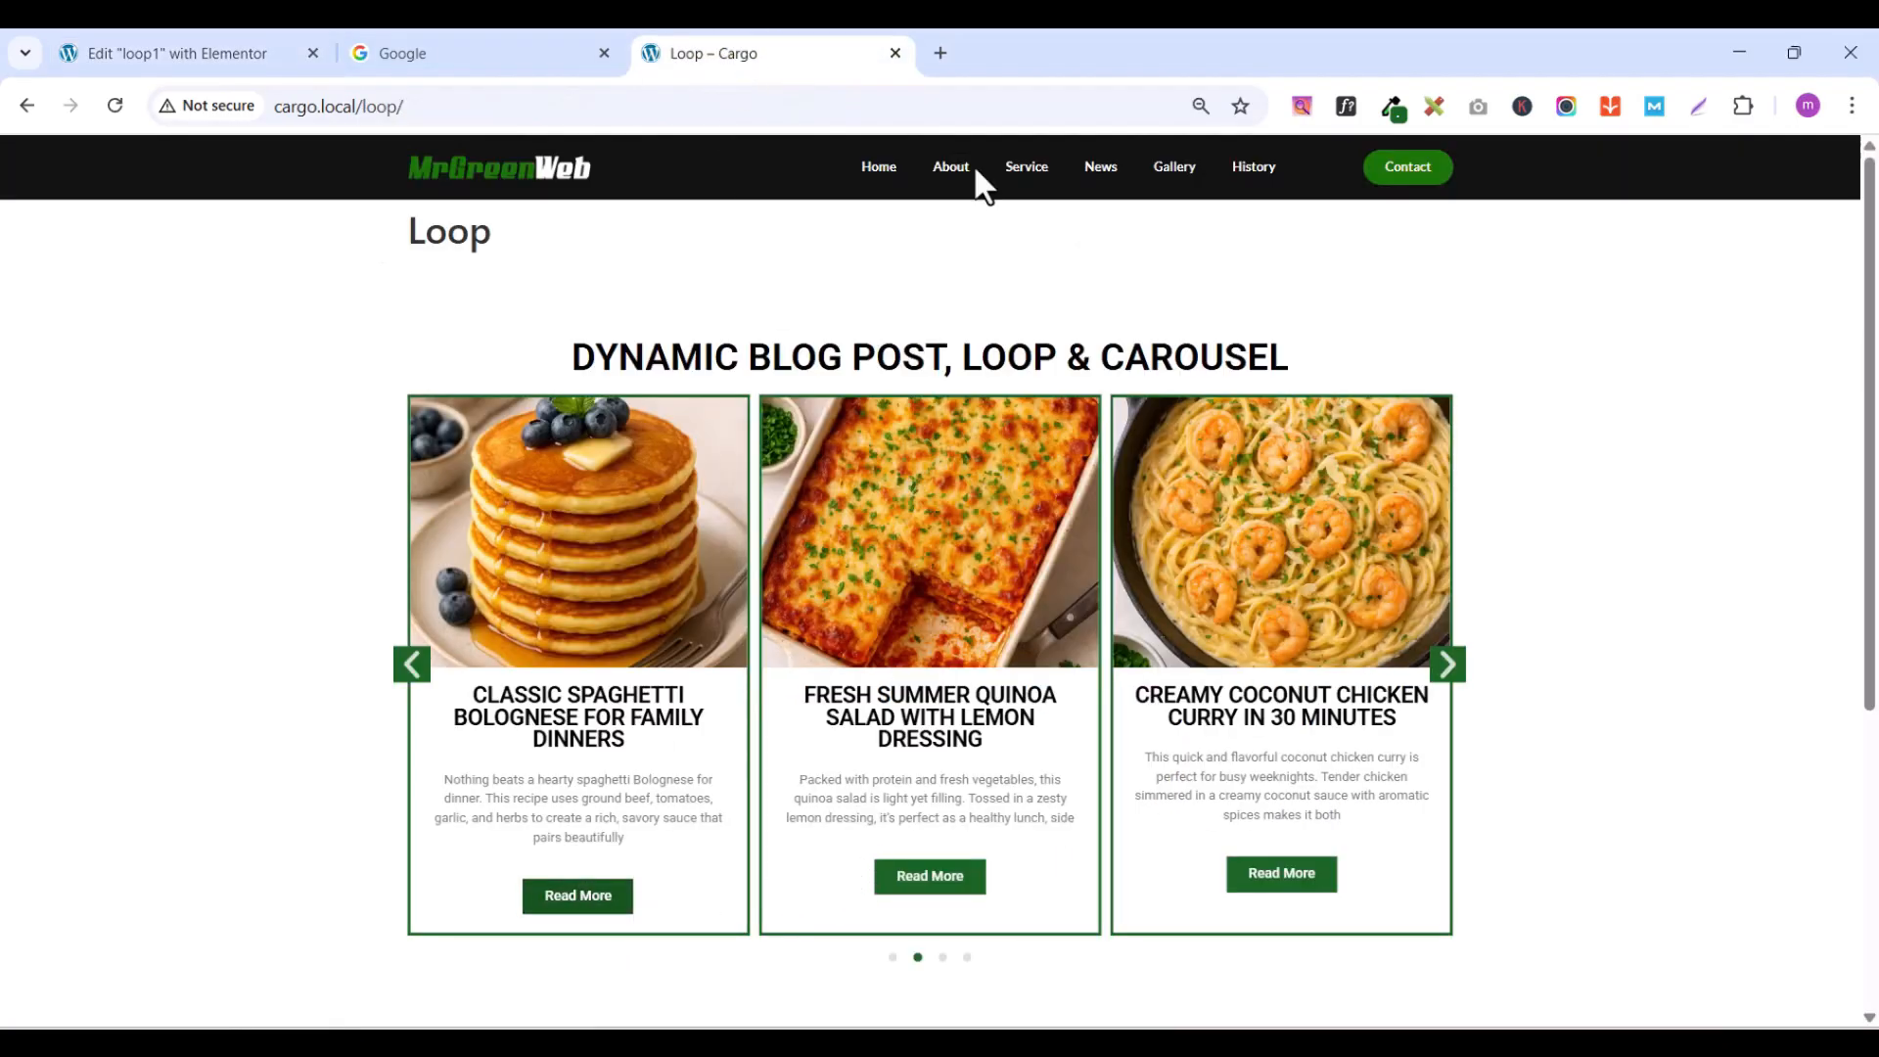
pyautogui.click(1392, 107)
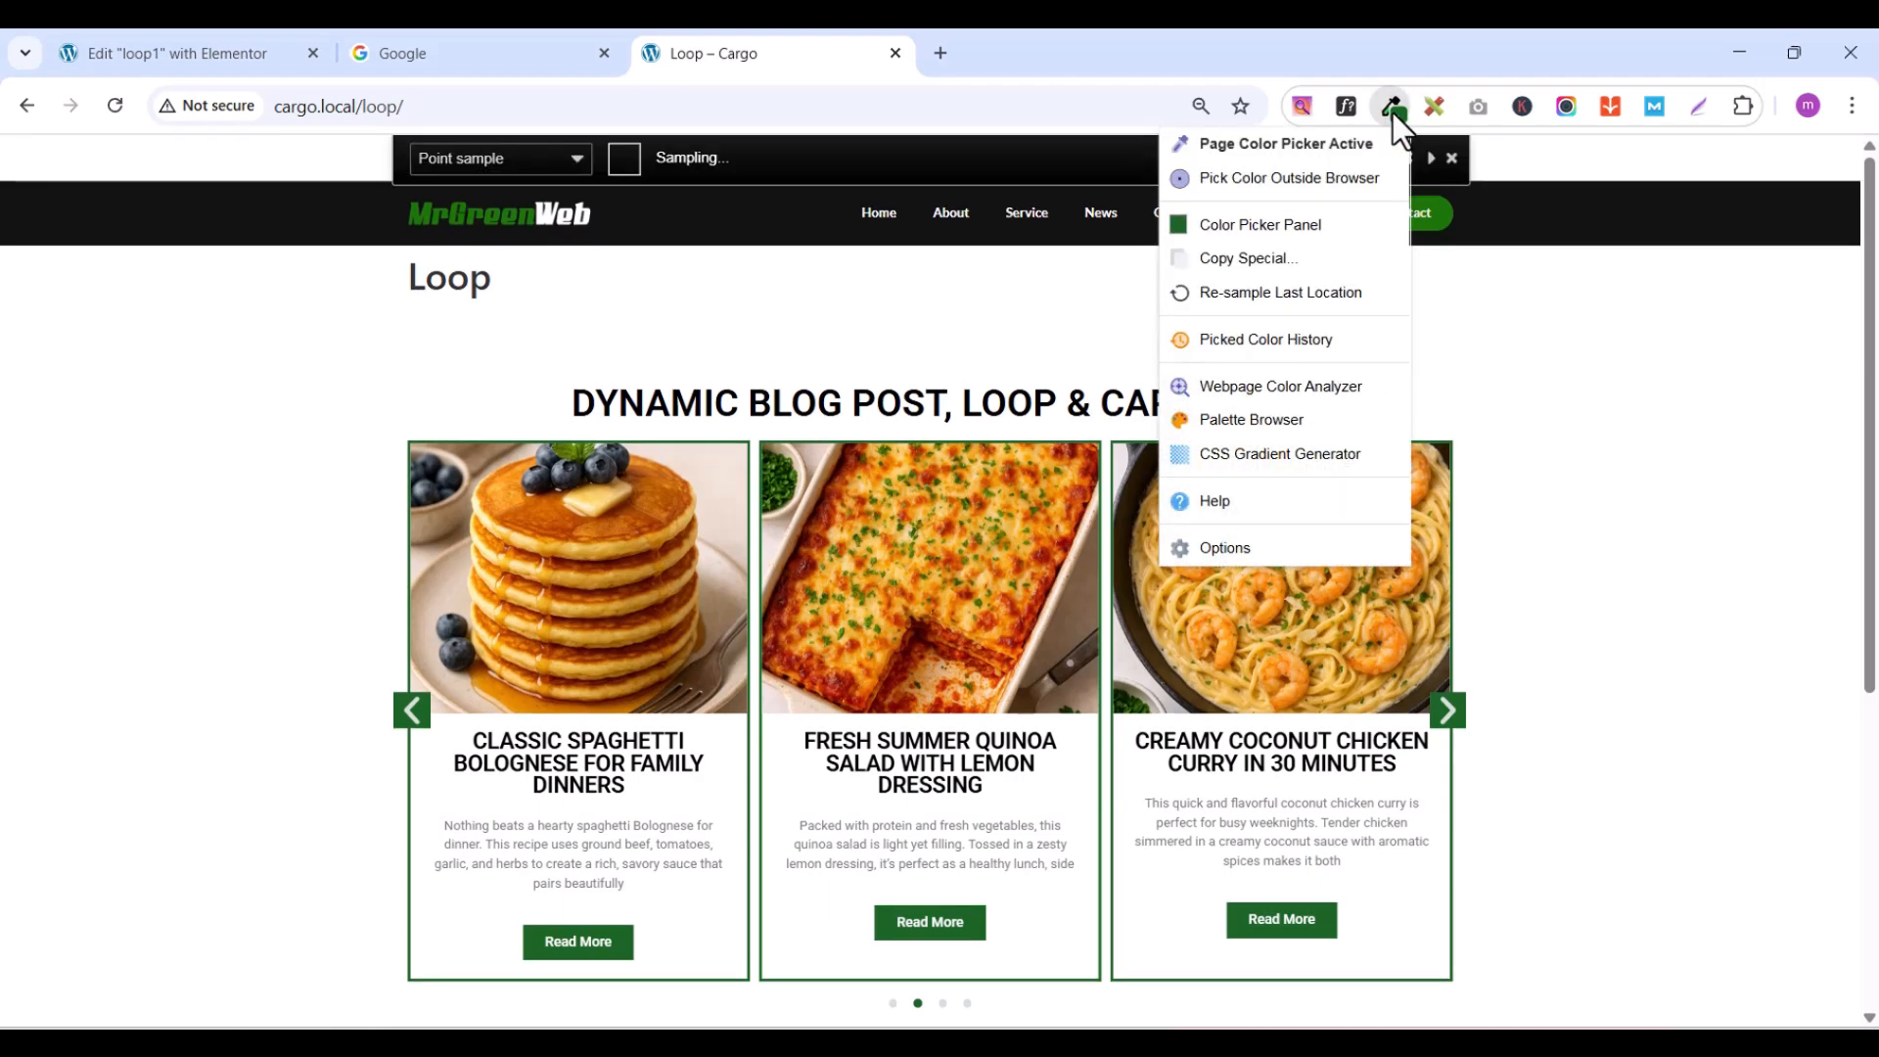
pyautogui.click(1248, 219)
pyautogui.doubleClick(1172, 480)
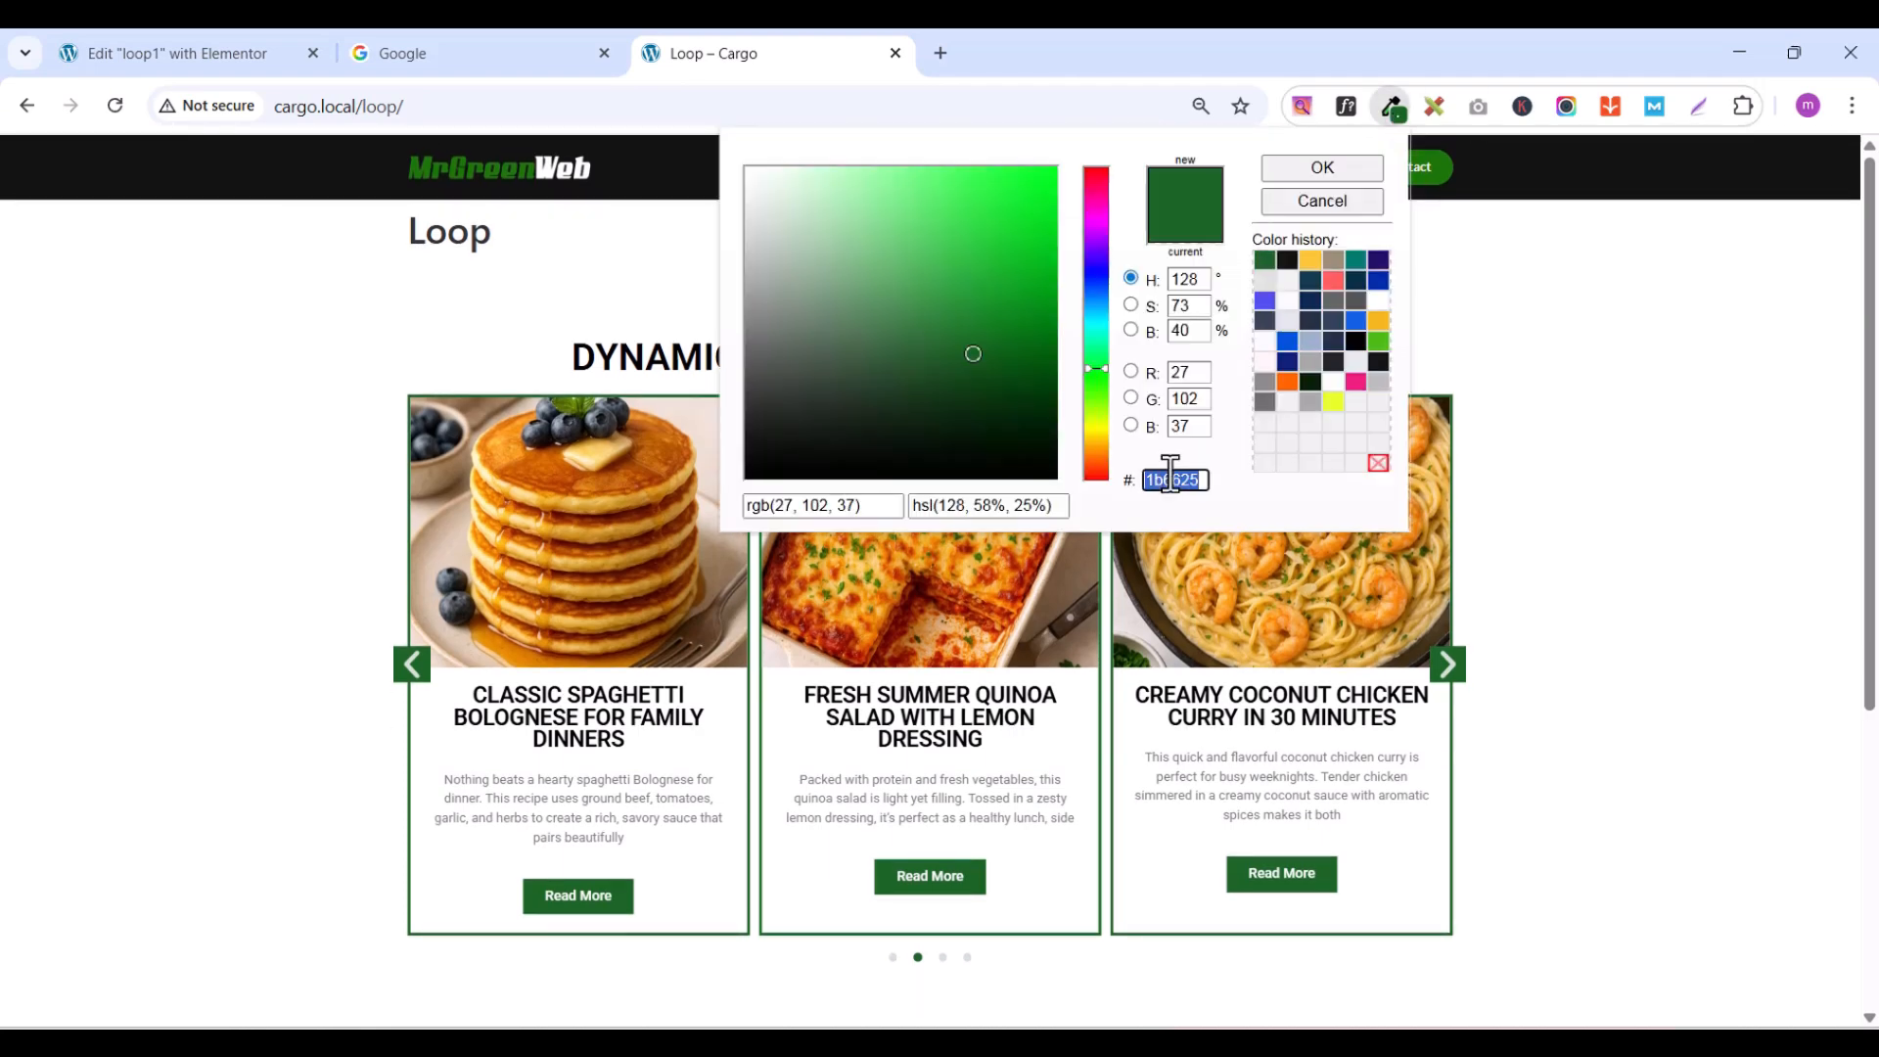
pyautogui.rightClick(1170, 481)
pyautogui.click(1249, 567)
pyautogui.click(1321, 169)
pyautogui.click(225, 62)
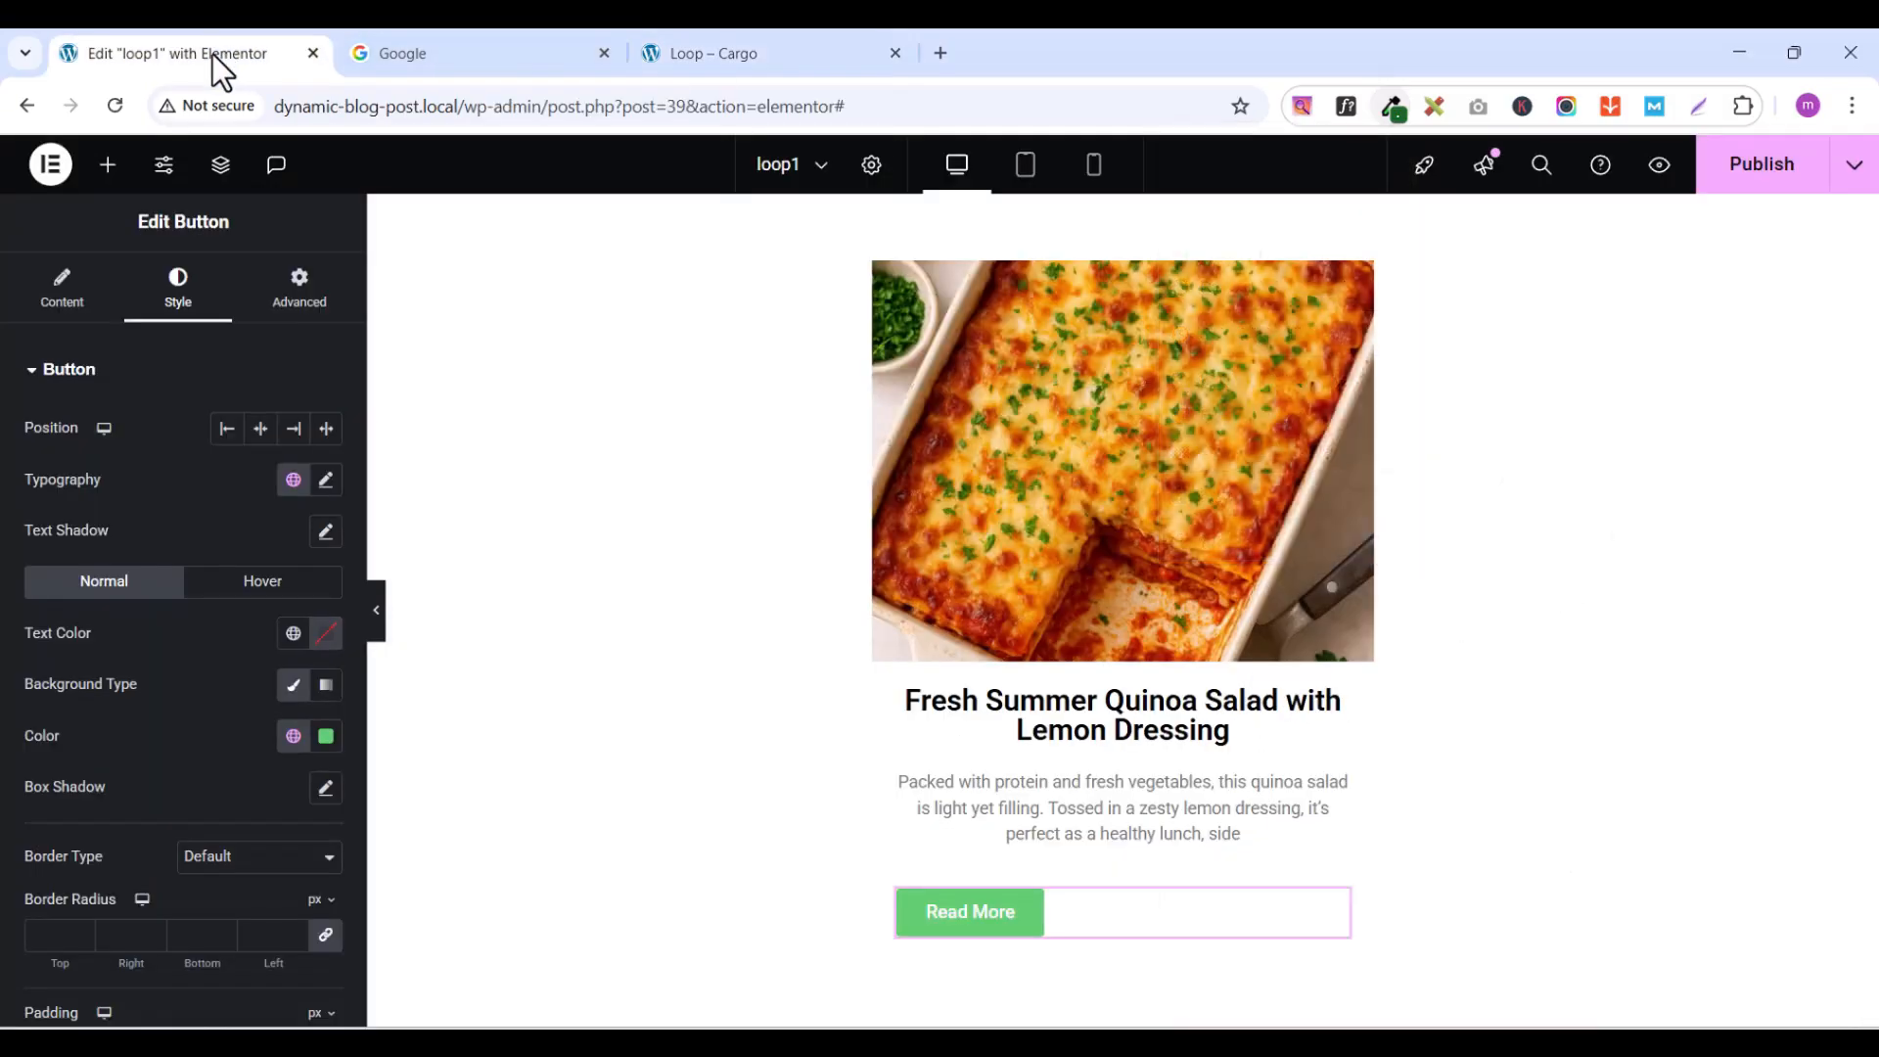
# - Set the Read More button's background colour to 1b6625 and save it as a global colour named "green"
pyautogui.click(326, 736)
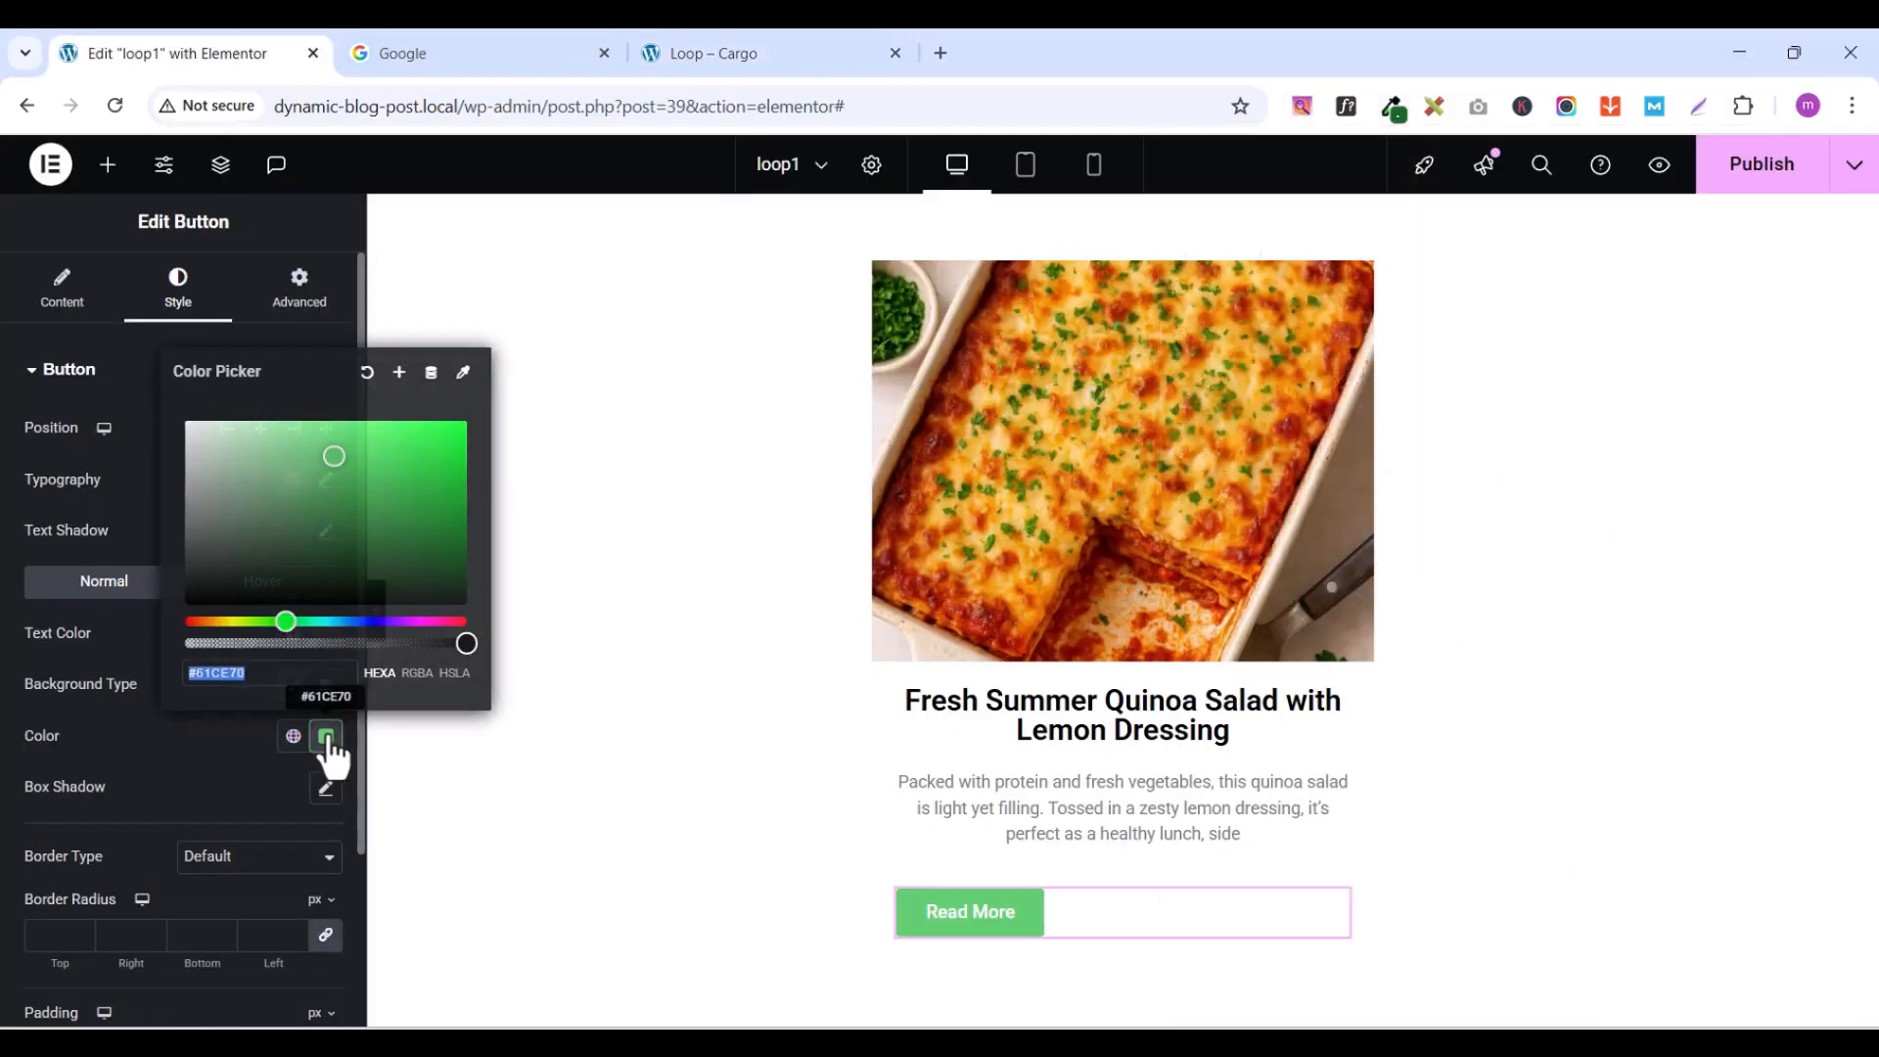
pyautogui.hotkey('ctrl', 'v')
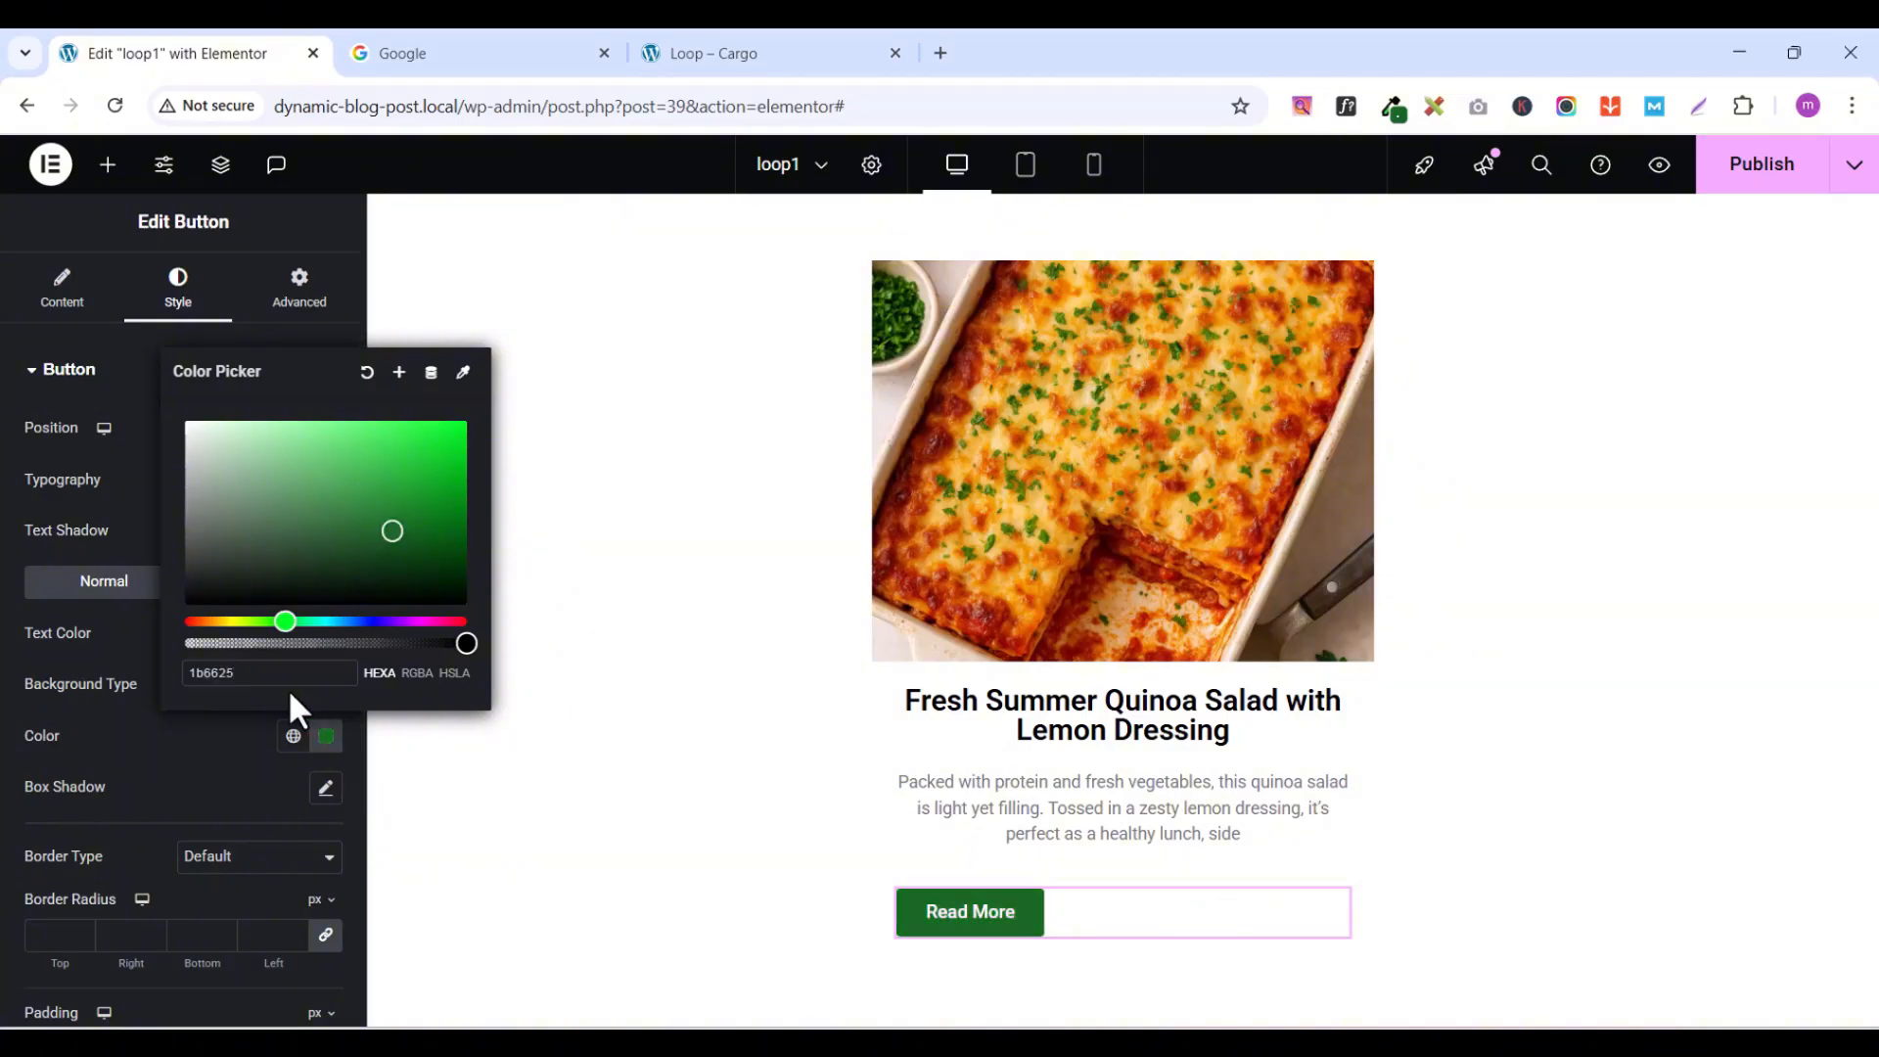
pyautogui.click(399, 373)
pyautogui.hotkey('ctrl', 'a')
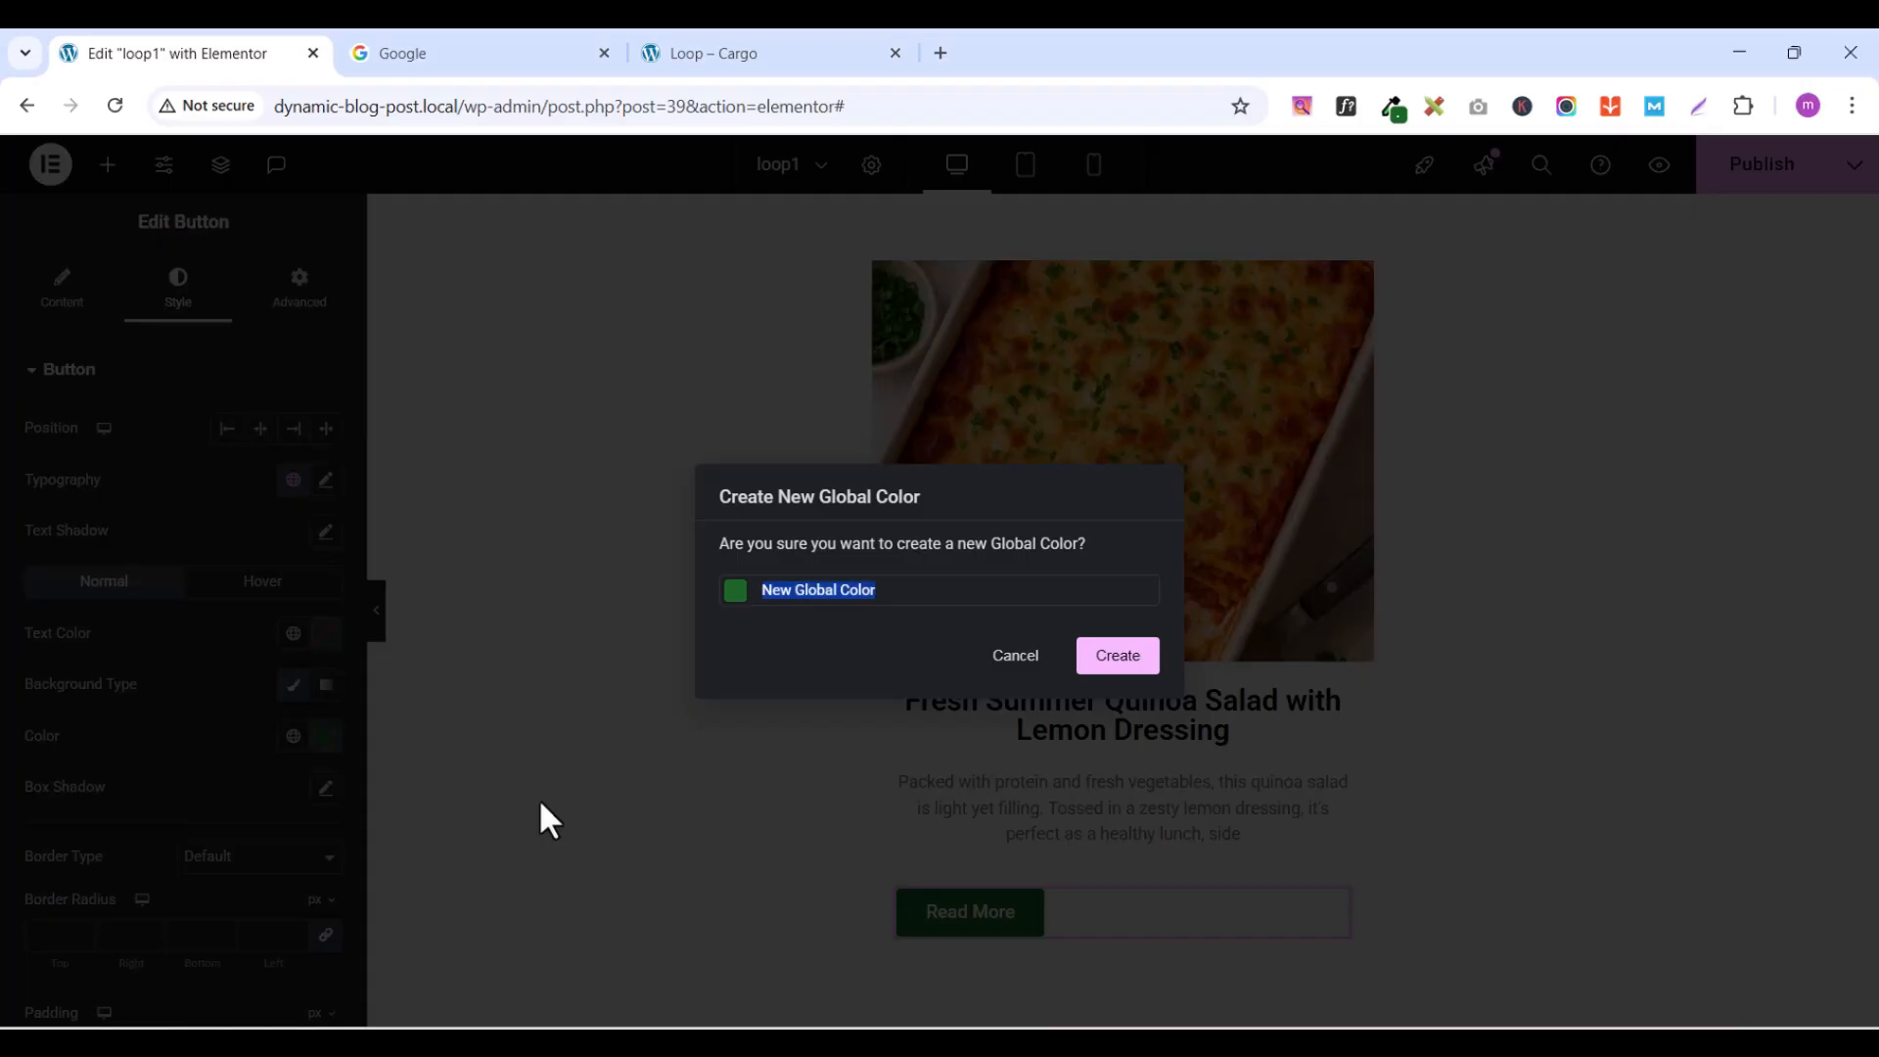
pyautogui.write('green')
pyautogui.click(1119, 655)
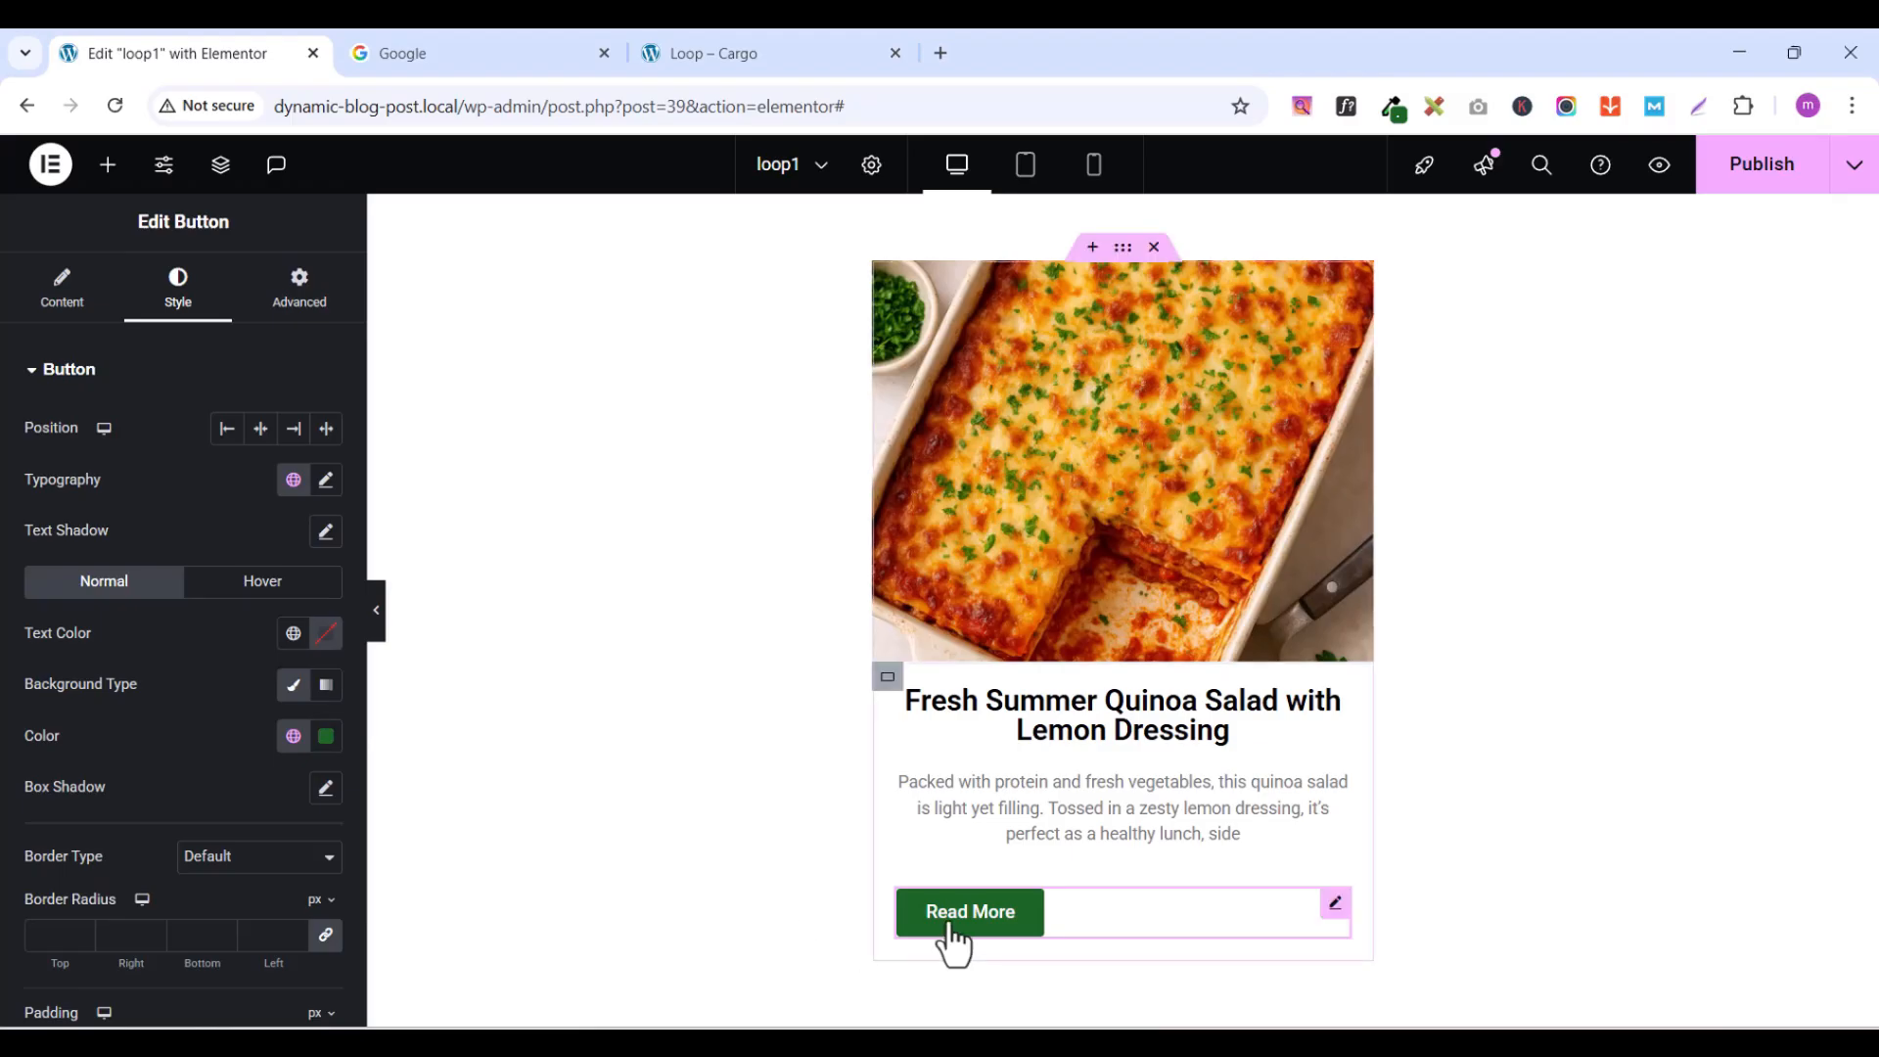
# - Set the Read More button's background colour for the hover state to black, #000000
pyautogui.click(255, 586)
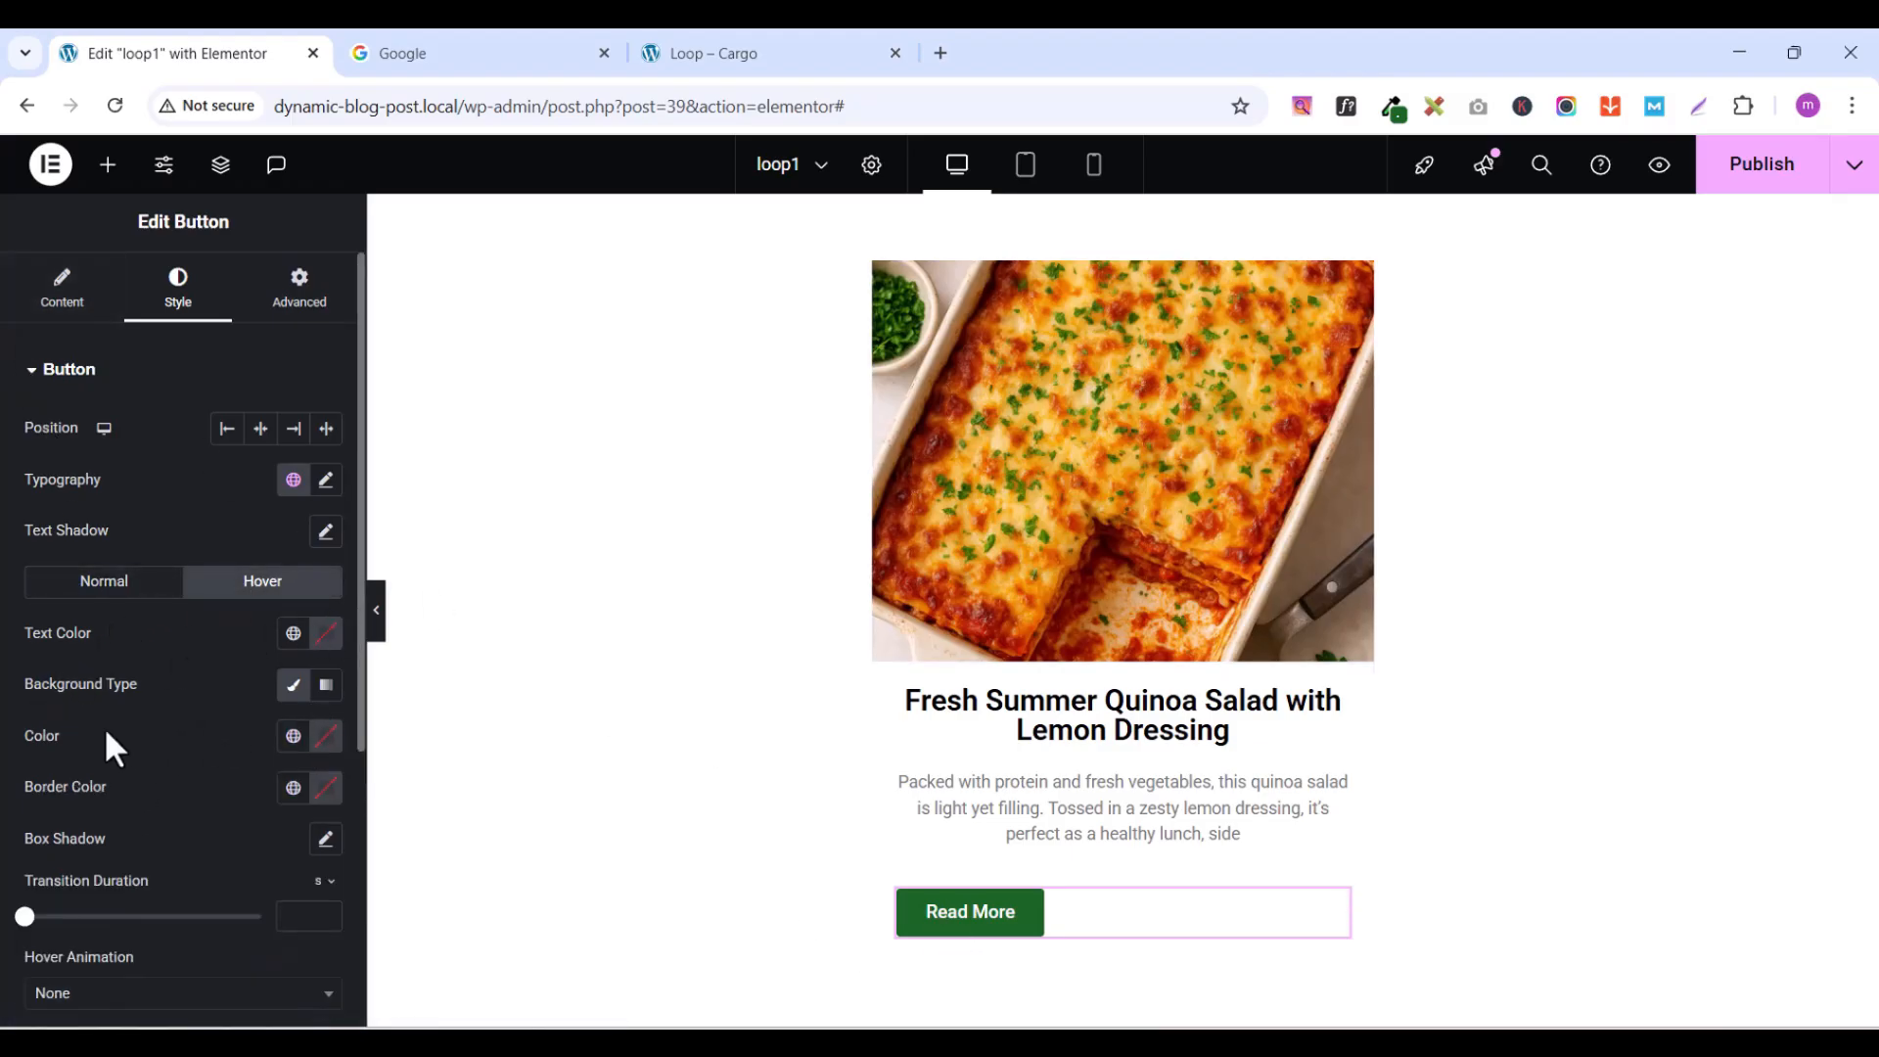
pyautogui.click(326, 738)
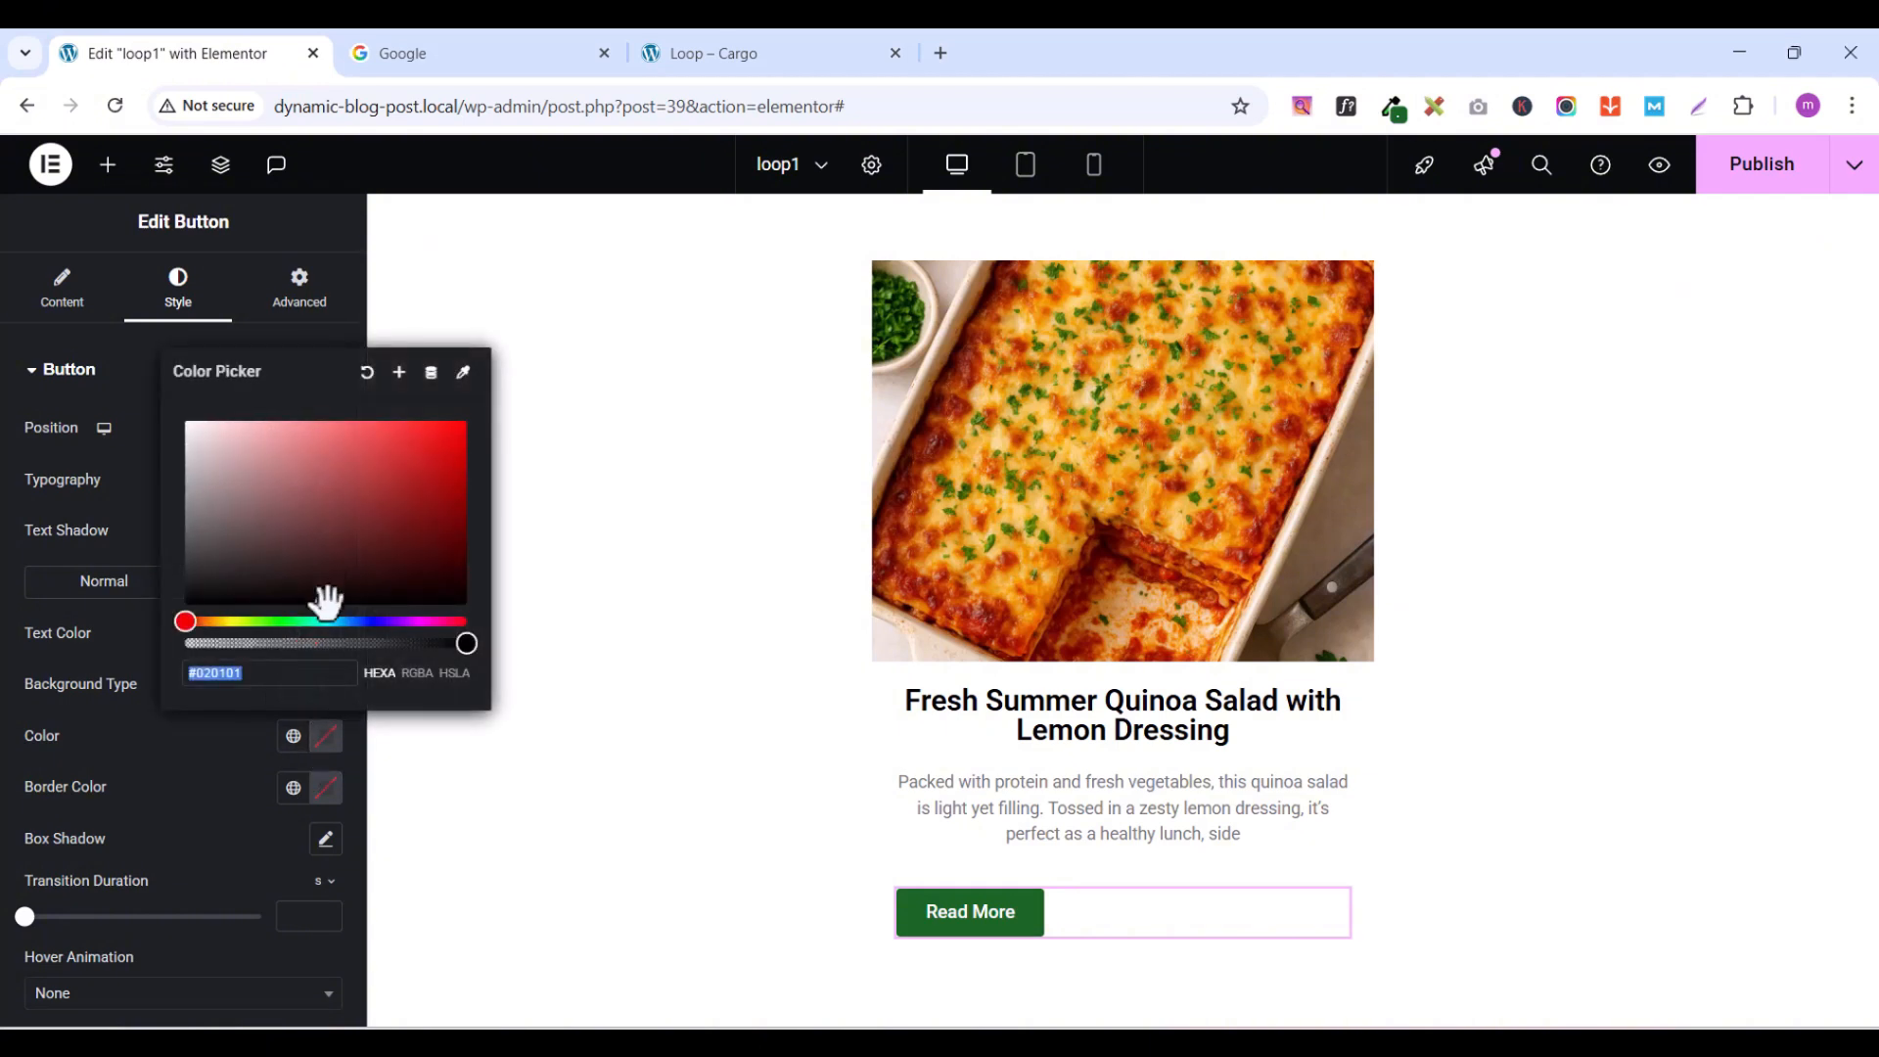
pyautogui.moveTo(328, 602); pyautogui.dragTo(212, 629)
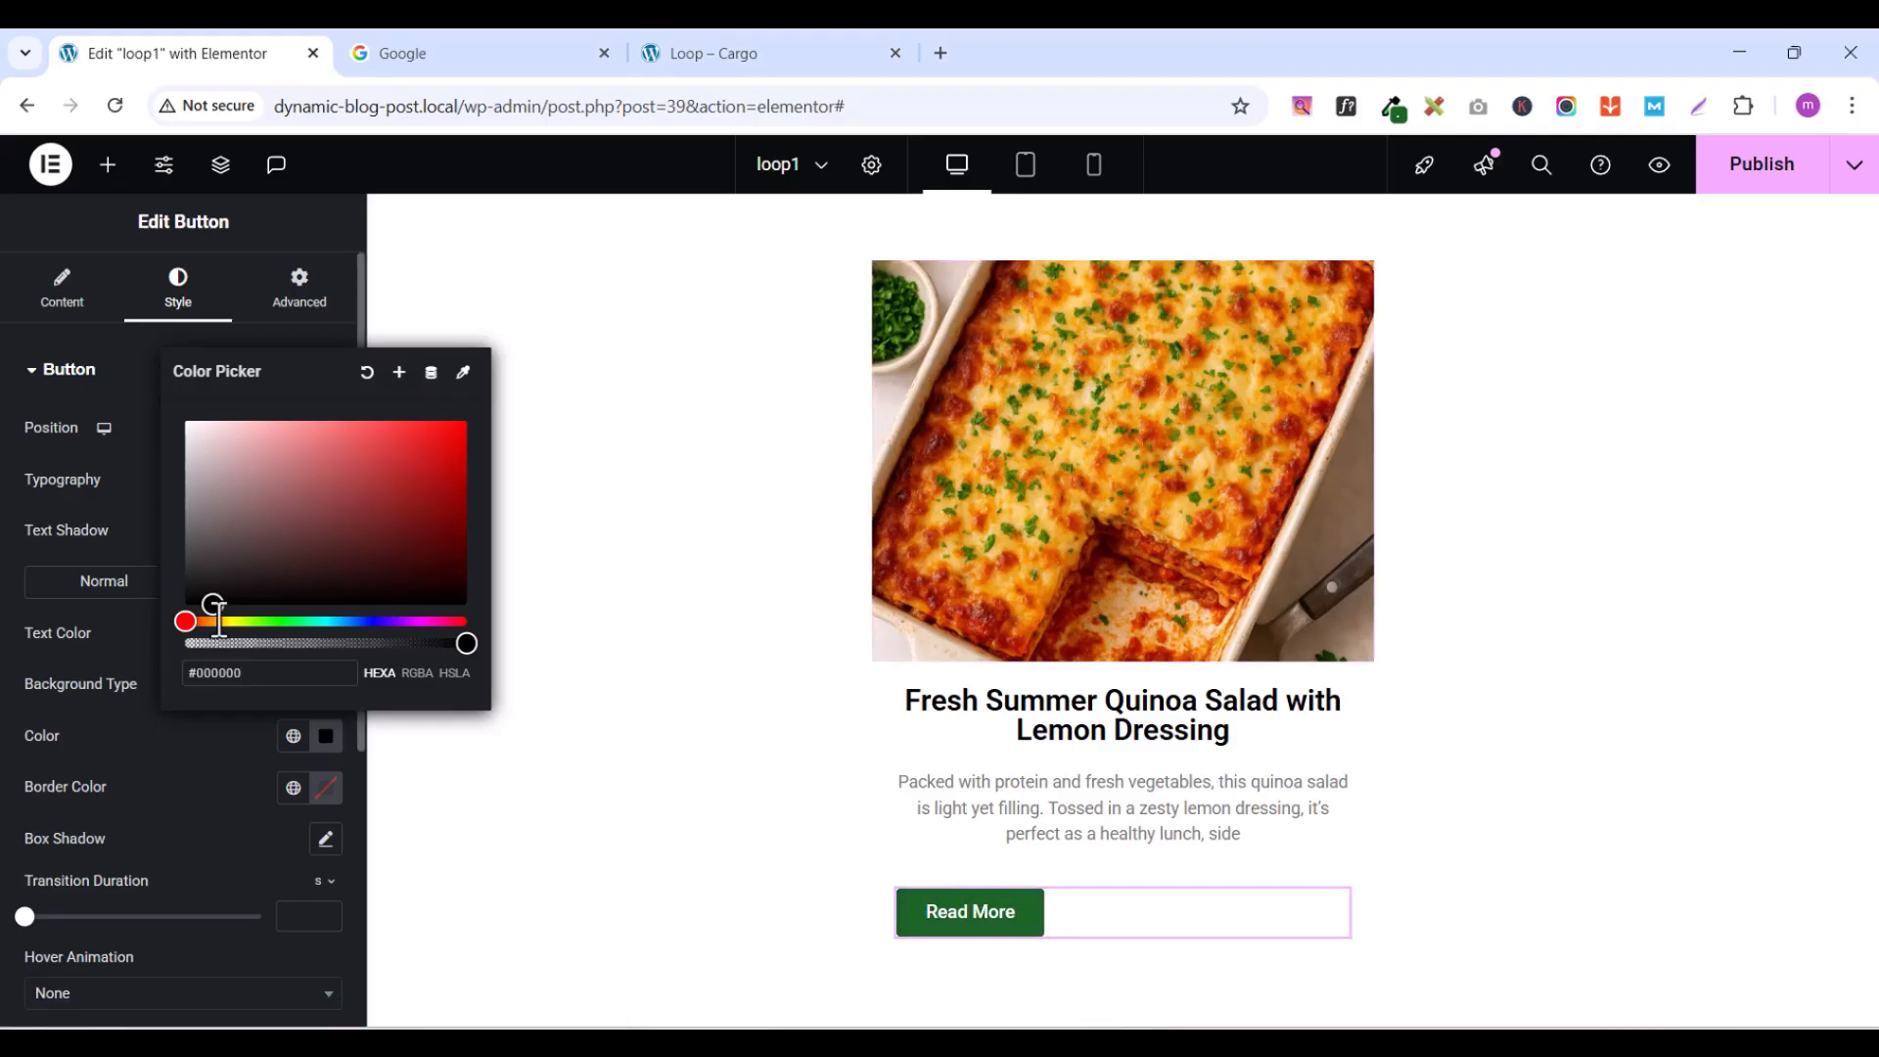
pyautogui.click(110, 332)
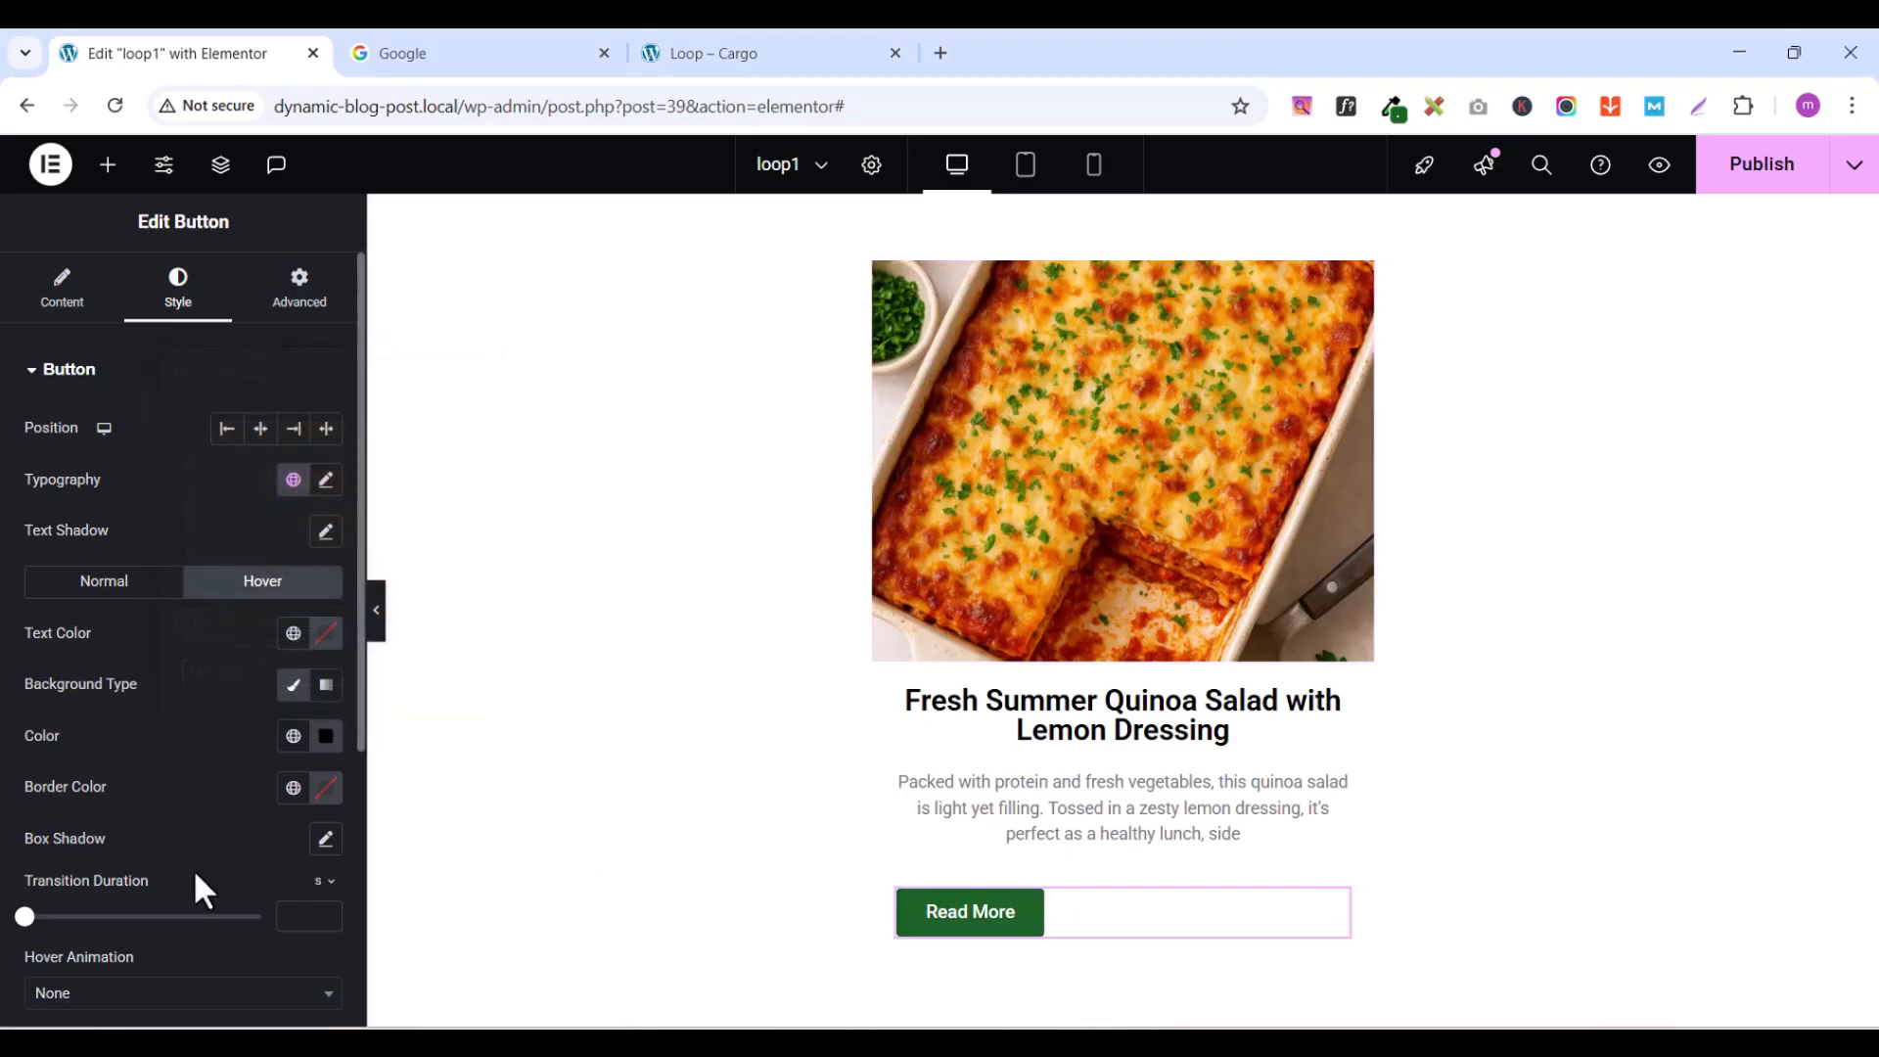
# - Set the button's padding to 10 px and its border radius to 0 px on all sides
pyautogui.scroll(-4, 192, 867)
pyautogui.click(327, 893)
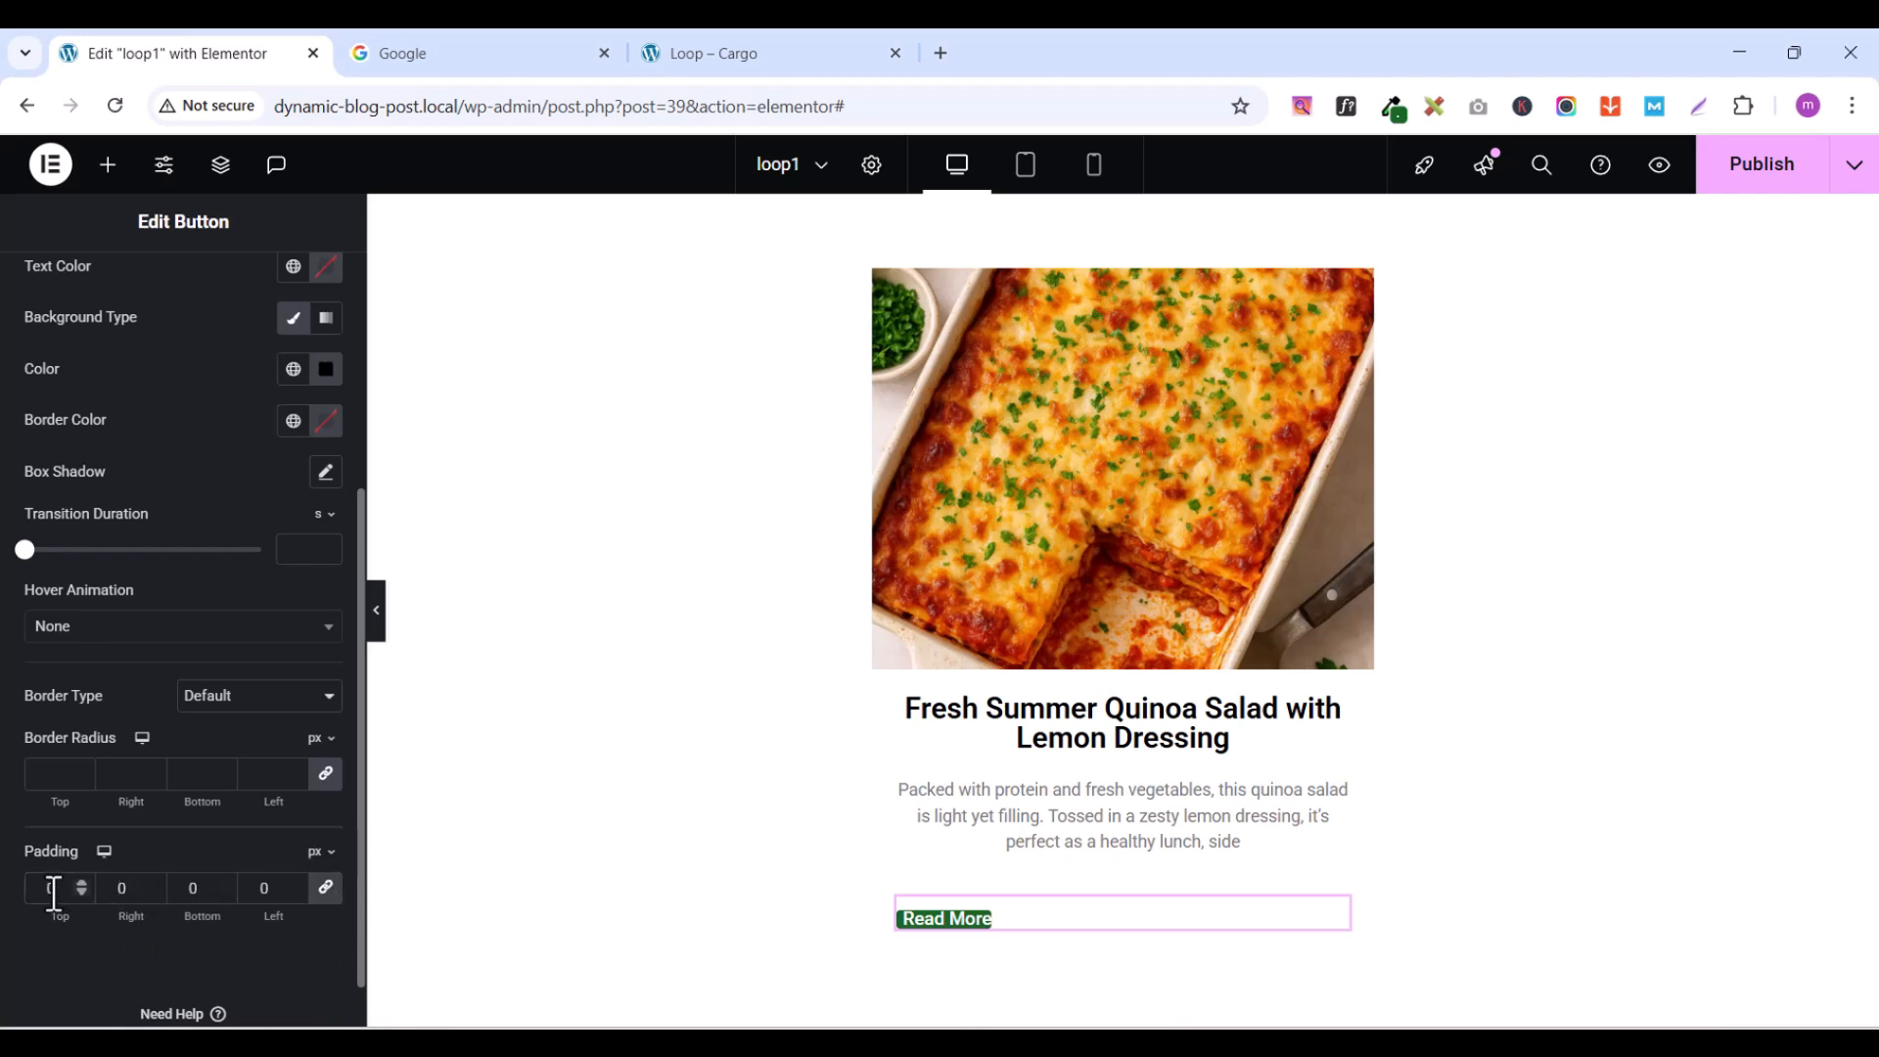
pyautogui.write('10')
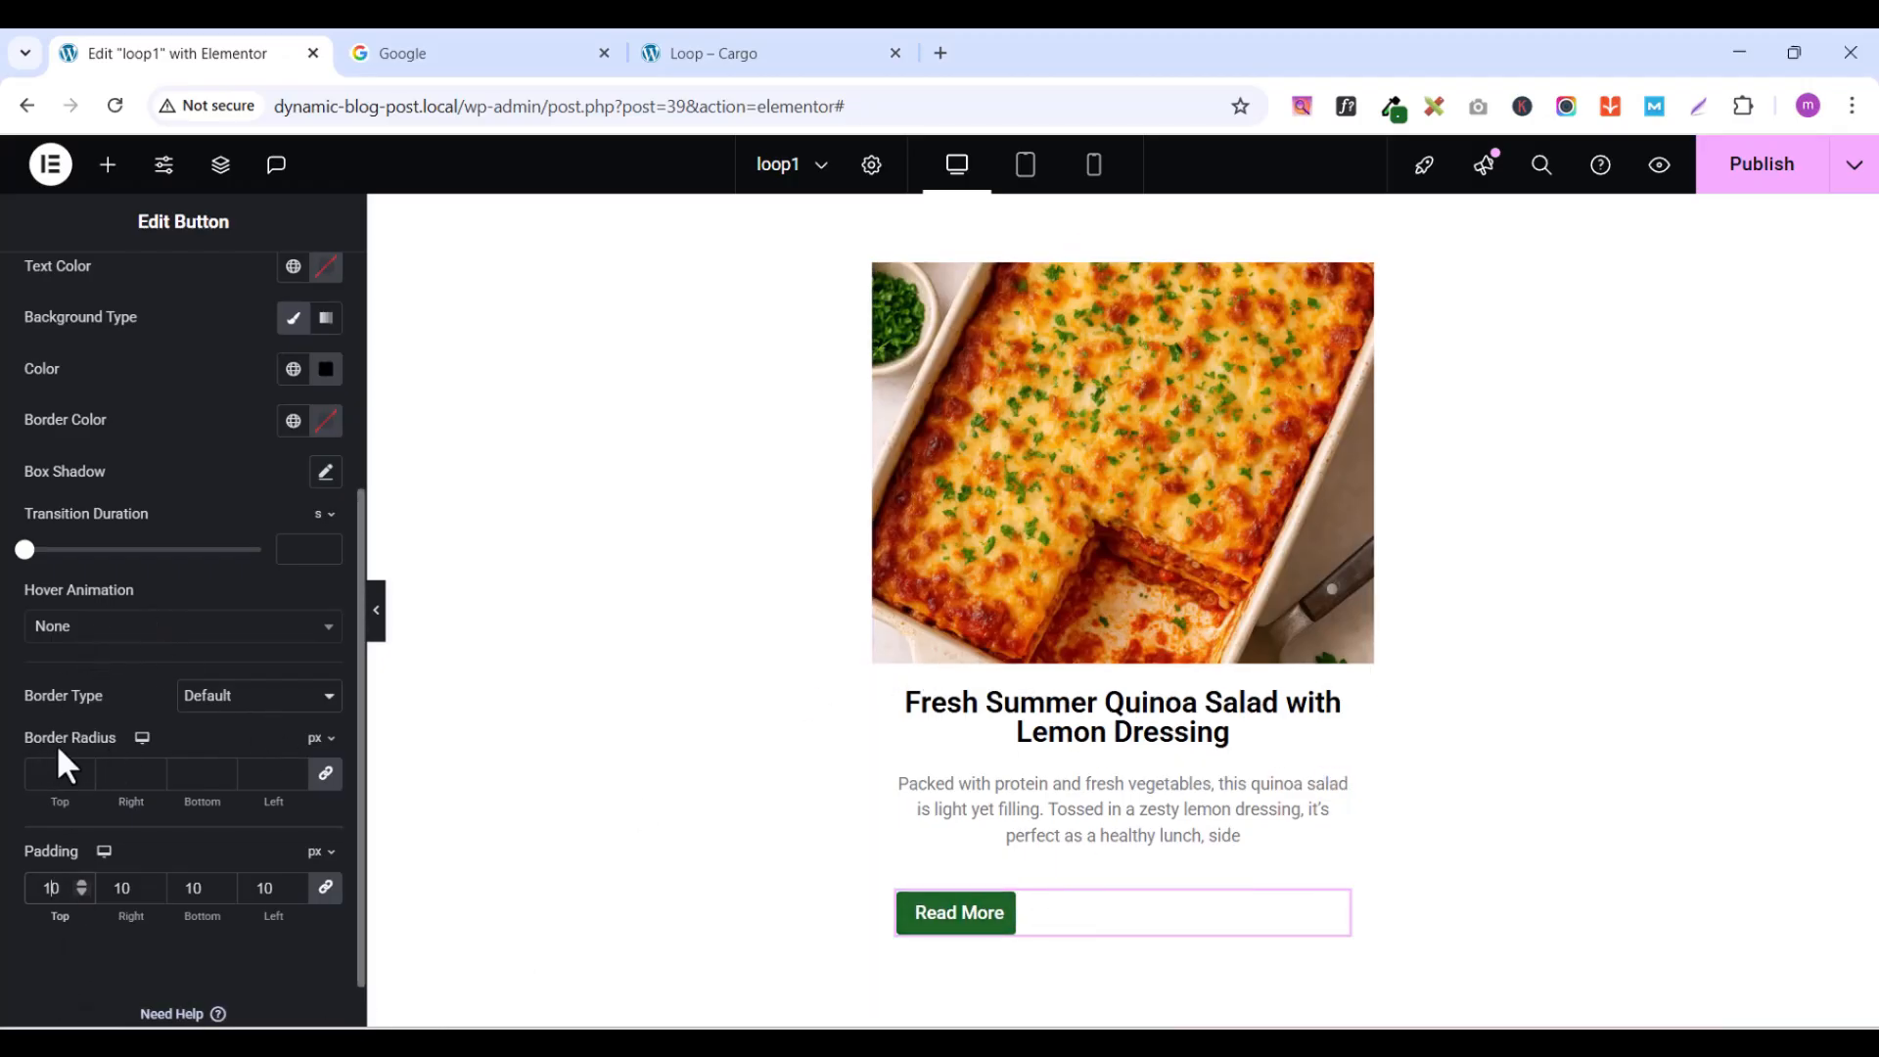
pyautogui.click(324, 780)
# - Apply the Grow hover animation to the Read More button
pyautogui.scroll(2, 145, 568)
pyautogui.scroll(-1, 145, 568)
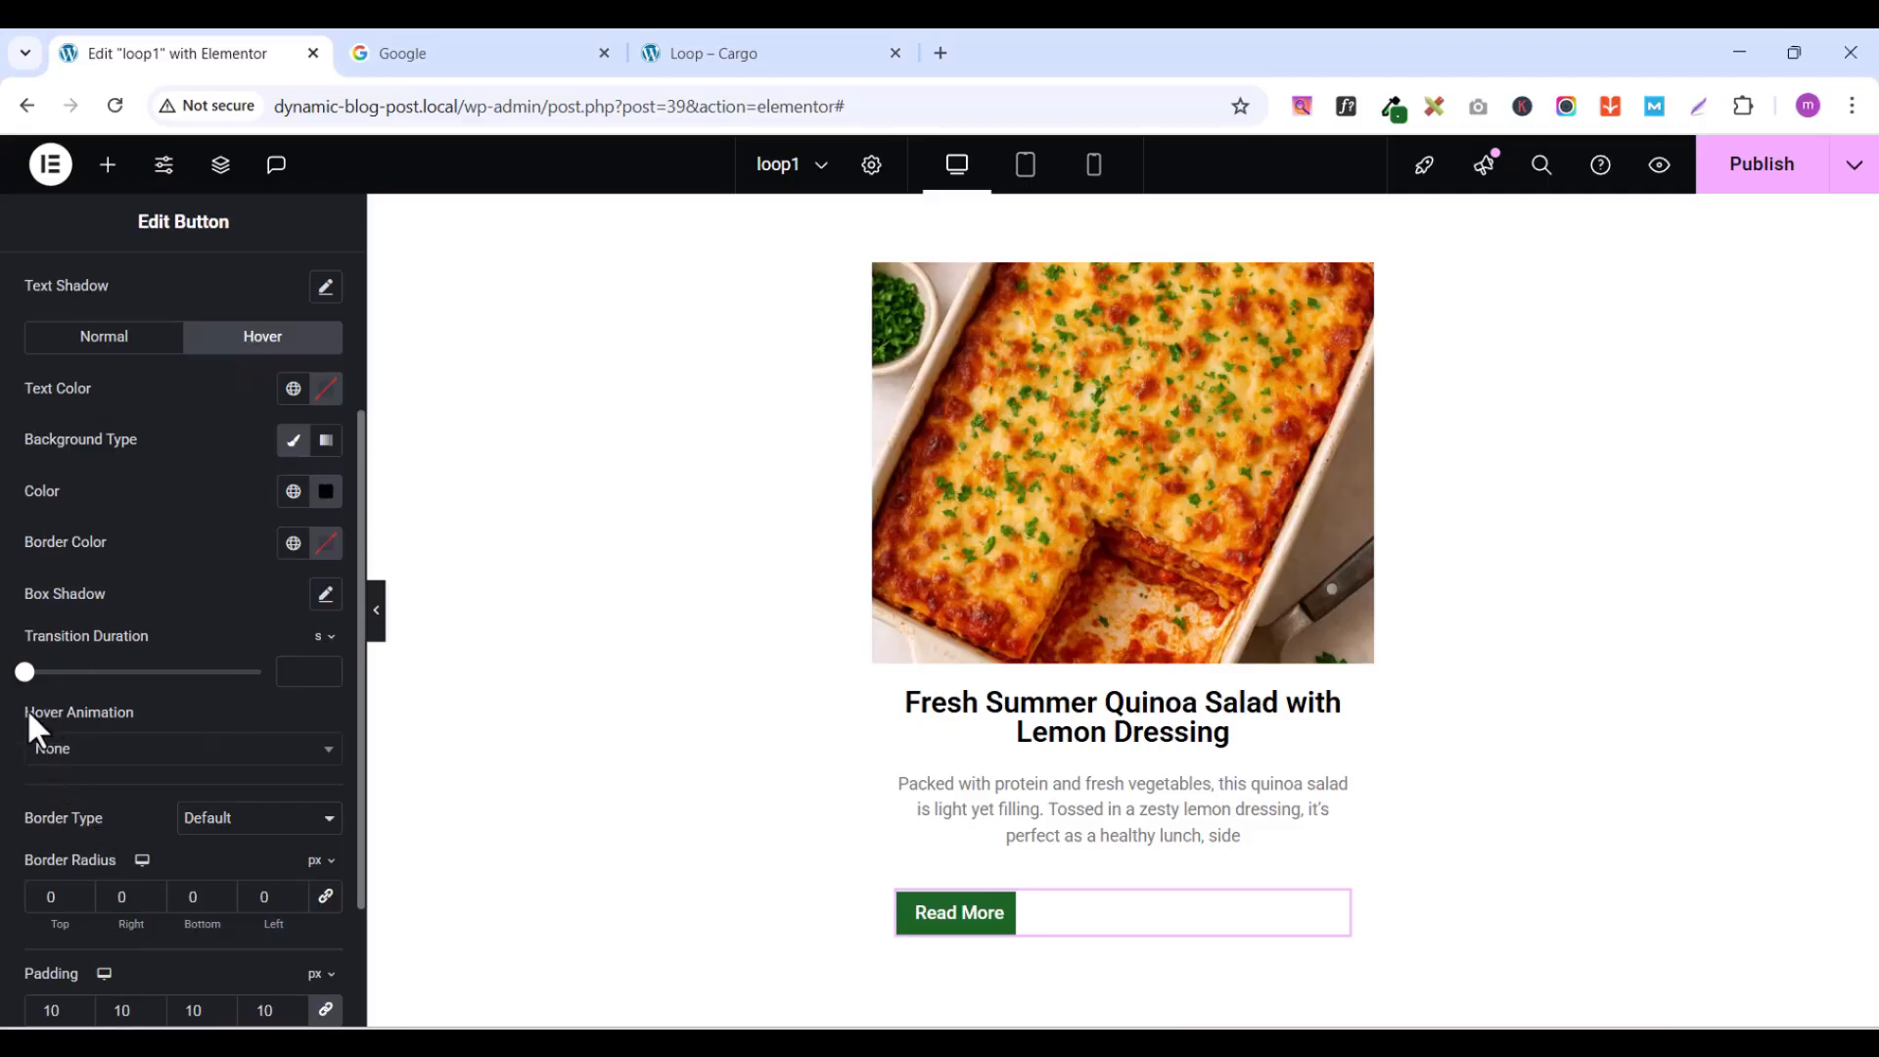
pyautogui.click(73, 749)
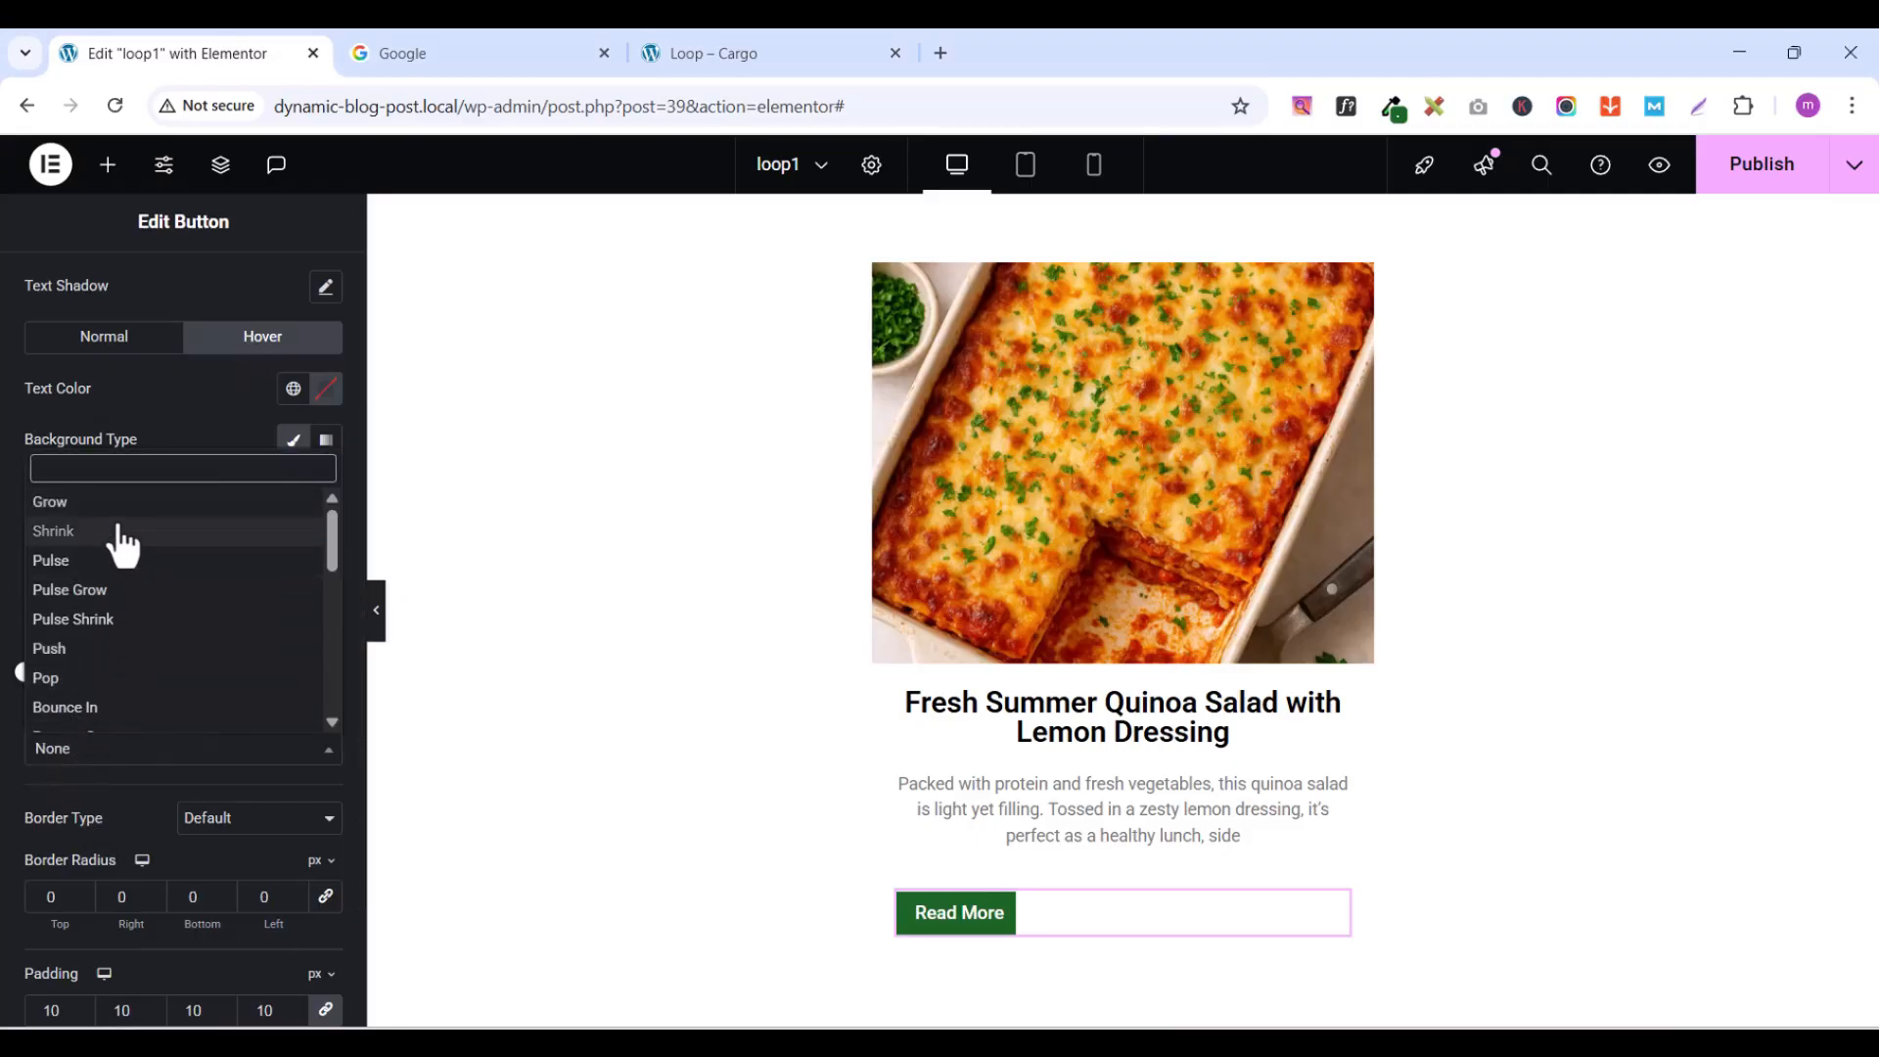
pyautogui.click(81, 505)
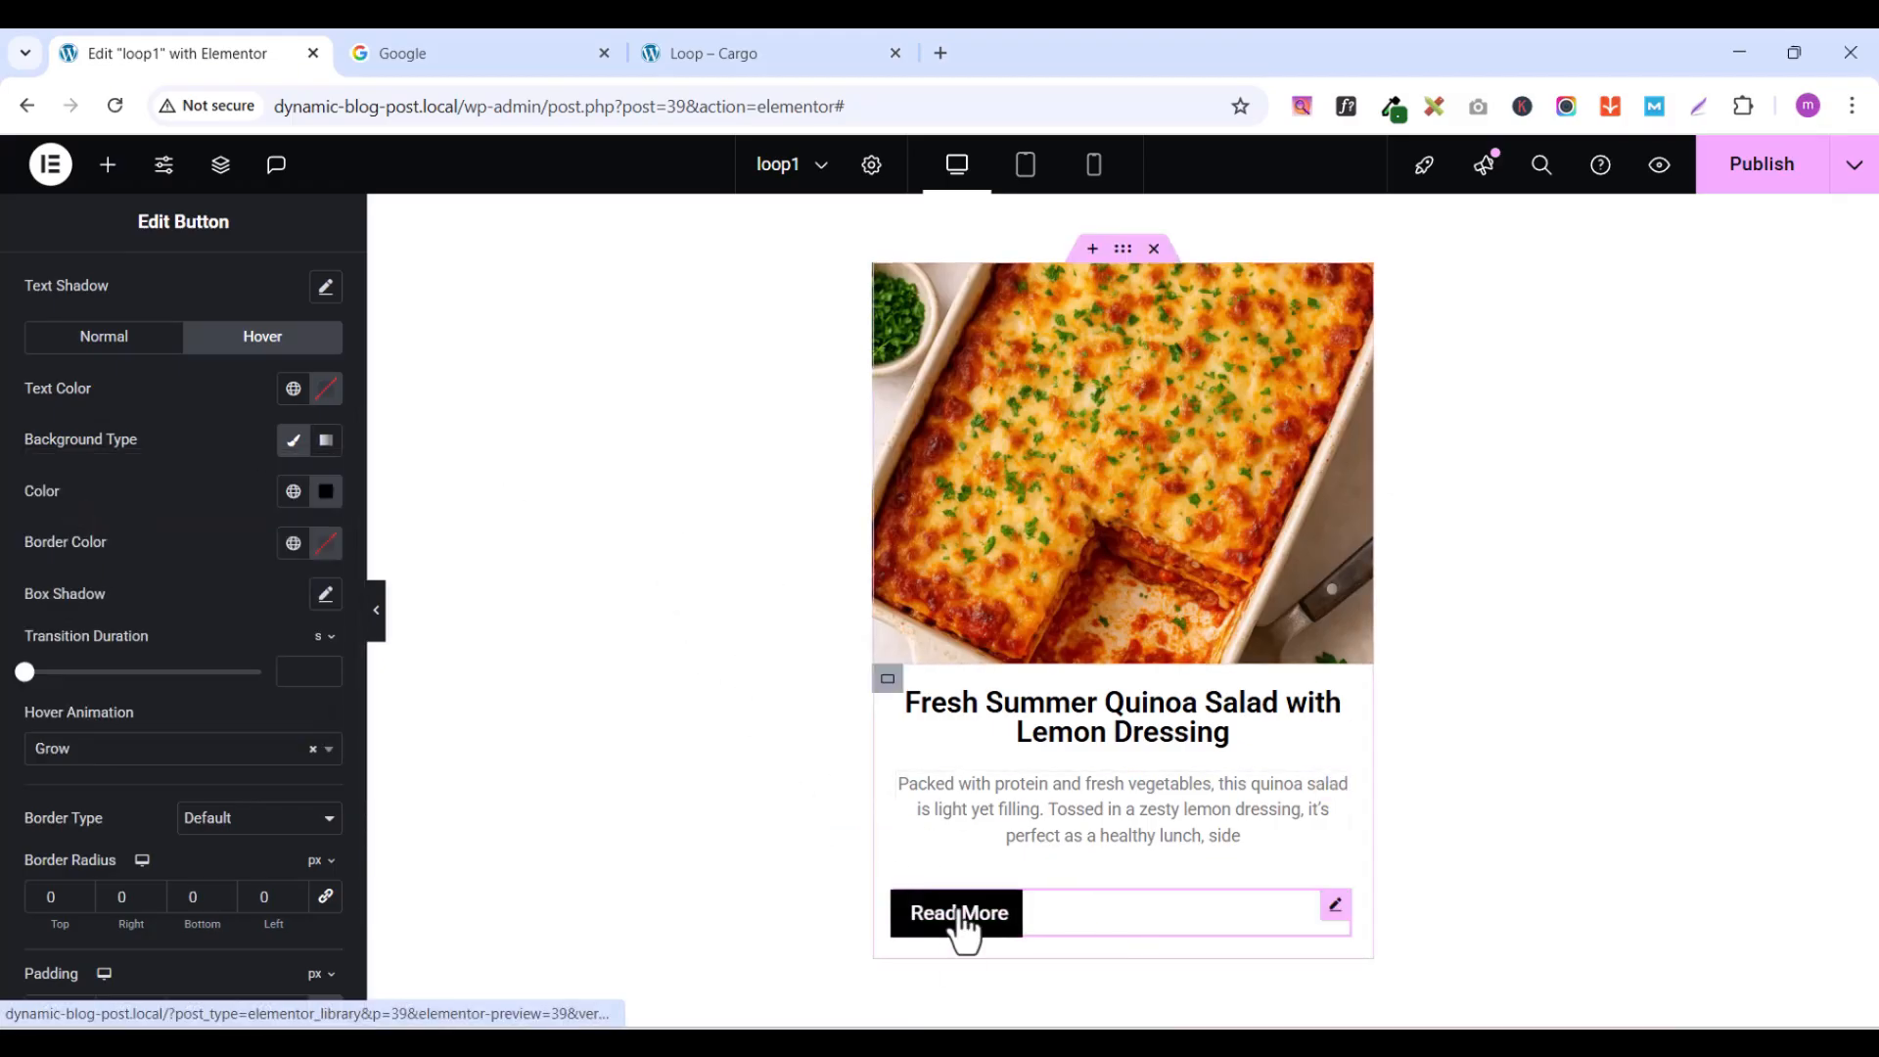
# - Centre the Read More button in its container and publish the loop item
pyautogui.scroll(2, 151, 497)
pyautogui.scroll(2, 151, 497)
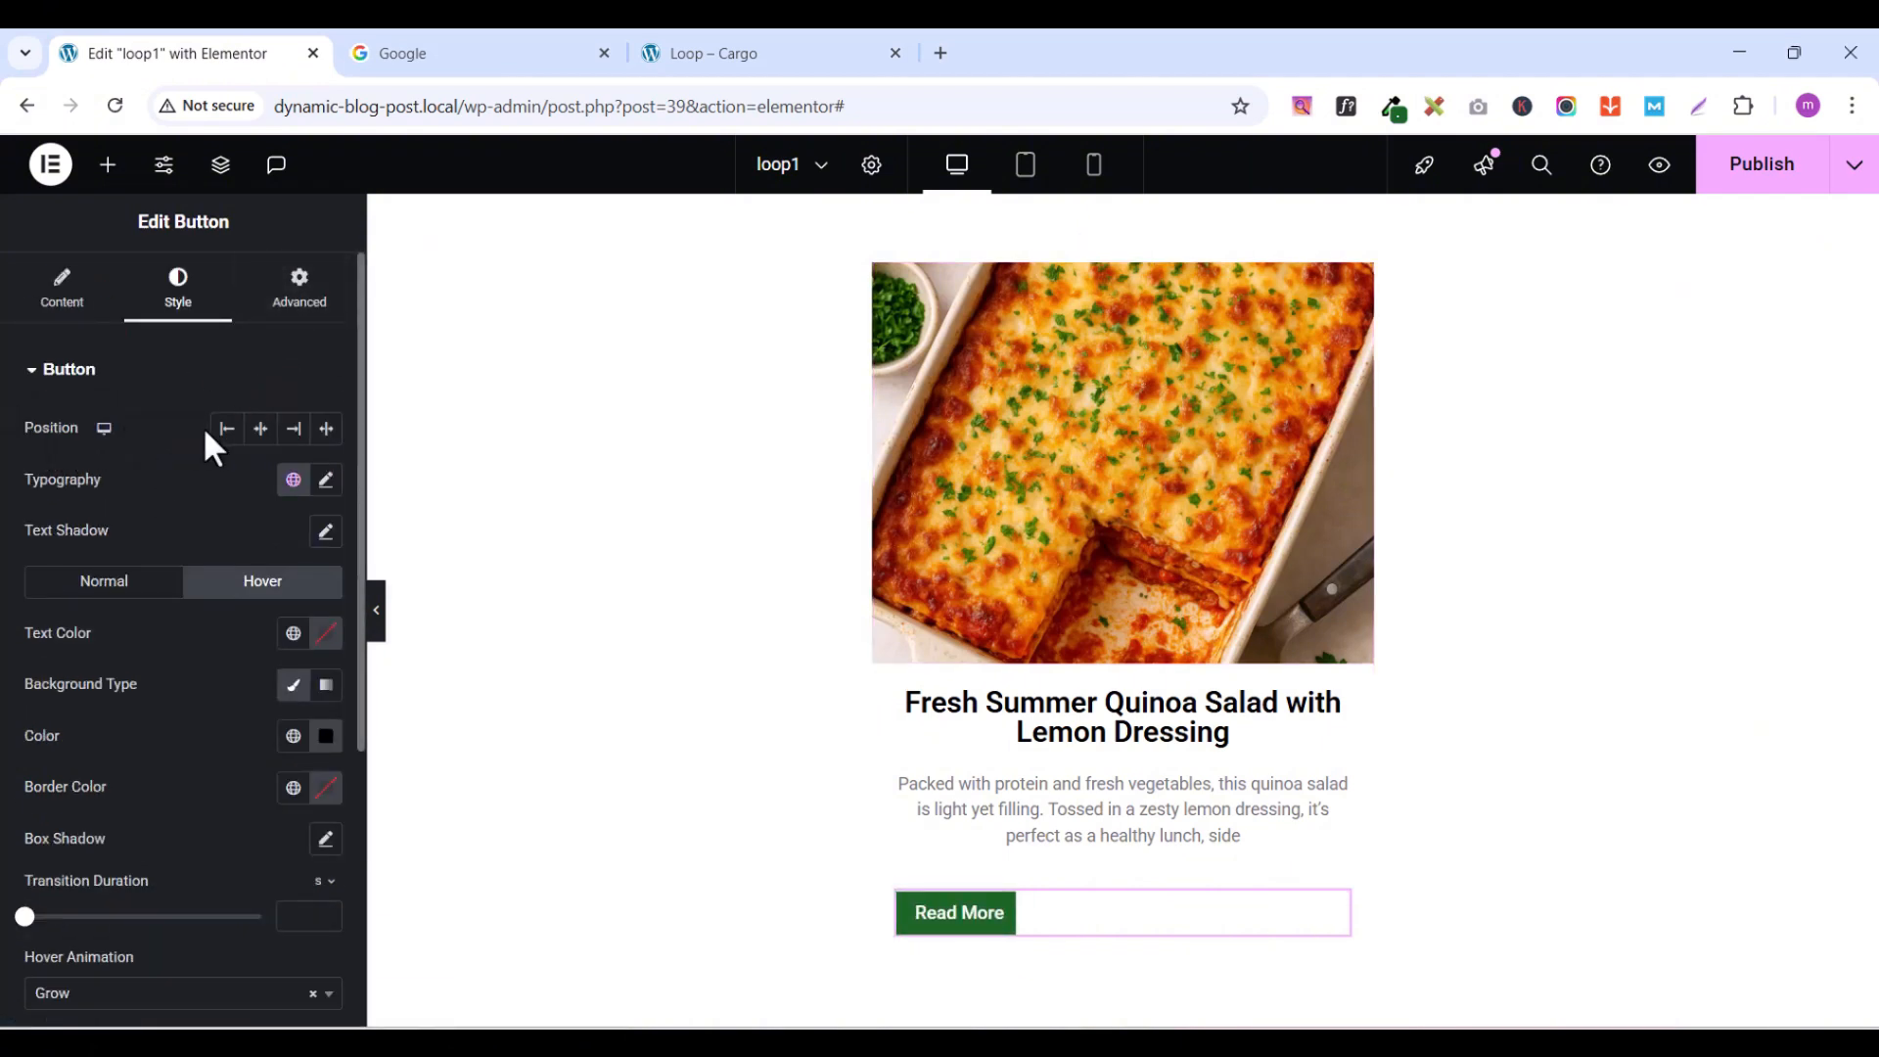
pyautogui.click(261, 431)
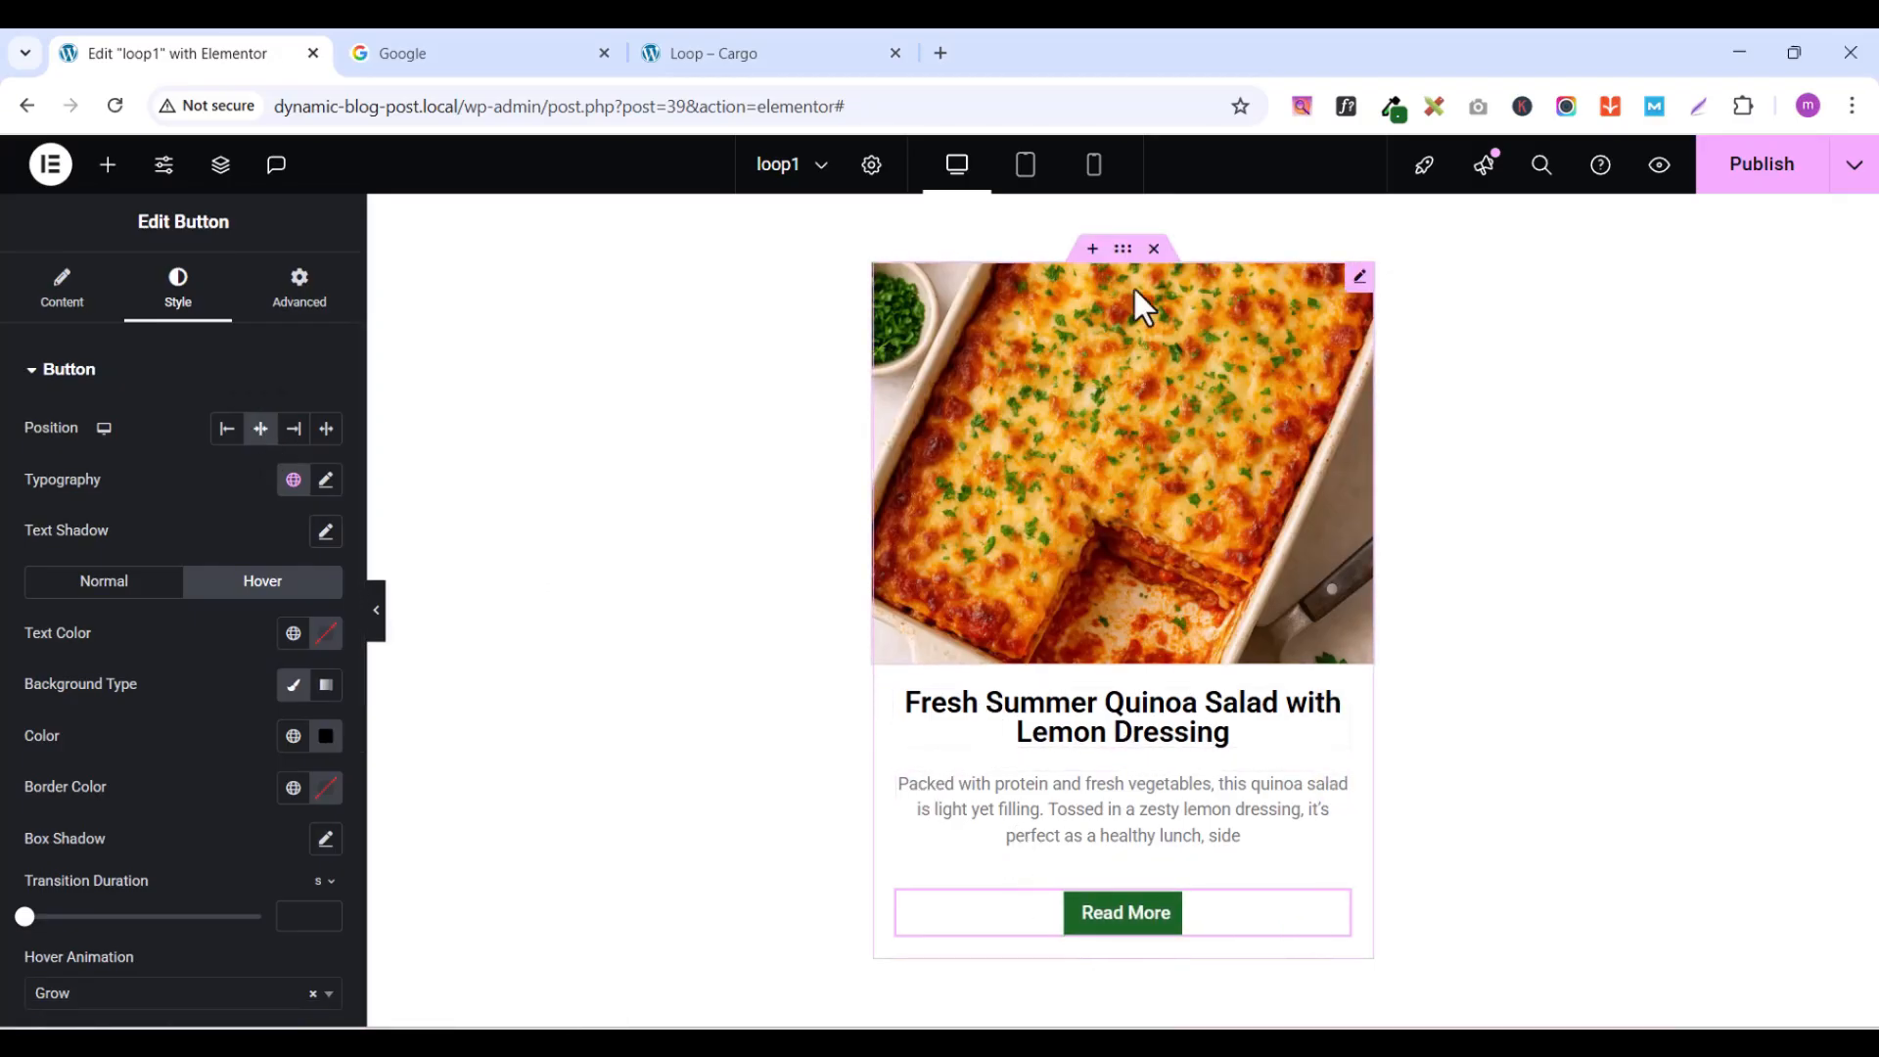
pyautogui.click(1762, 184)
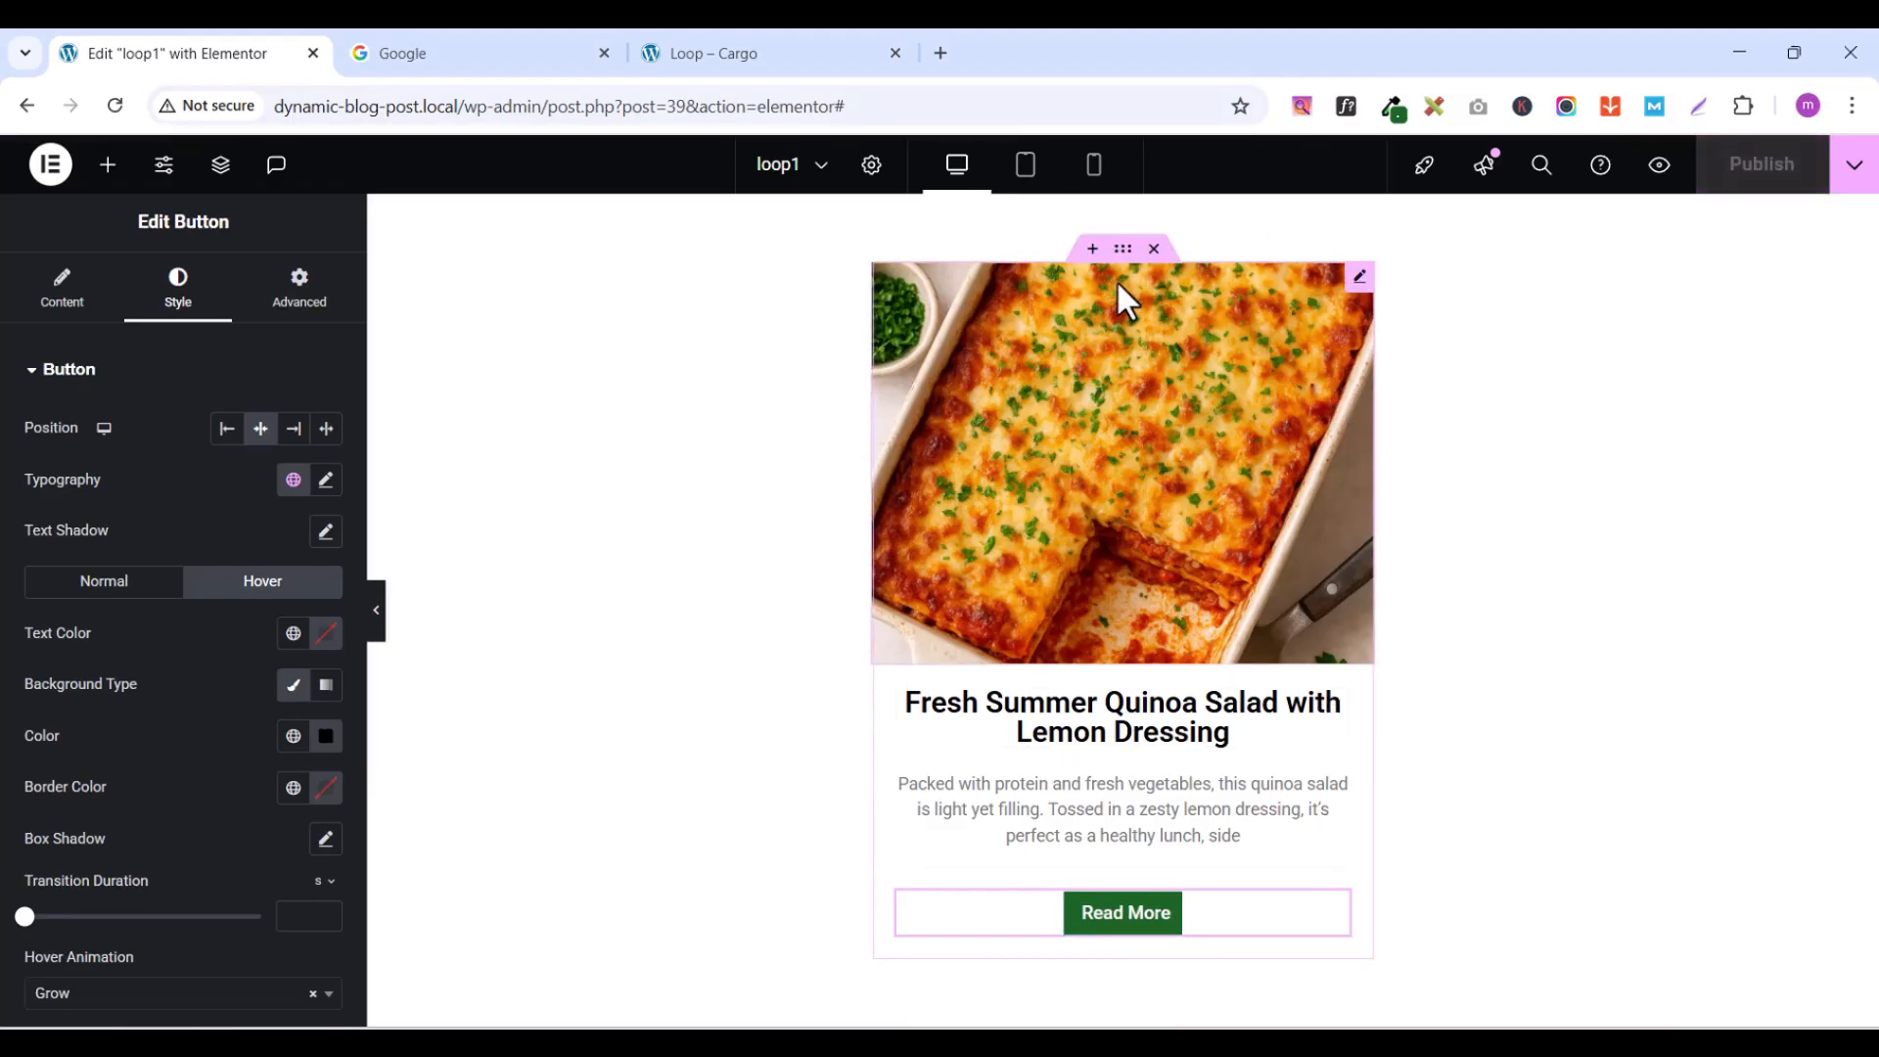
# - Give the card's outer container a solid border 3 px wide on all sides
pyautogui.click(1124, 252)
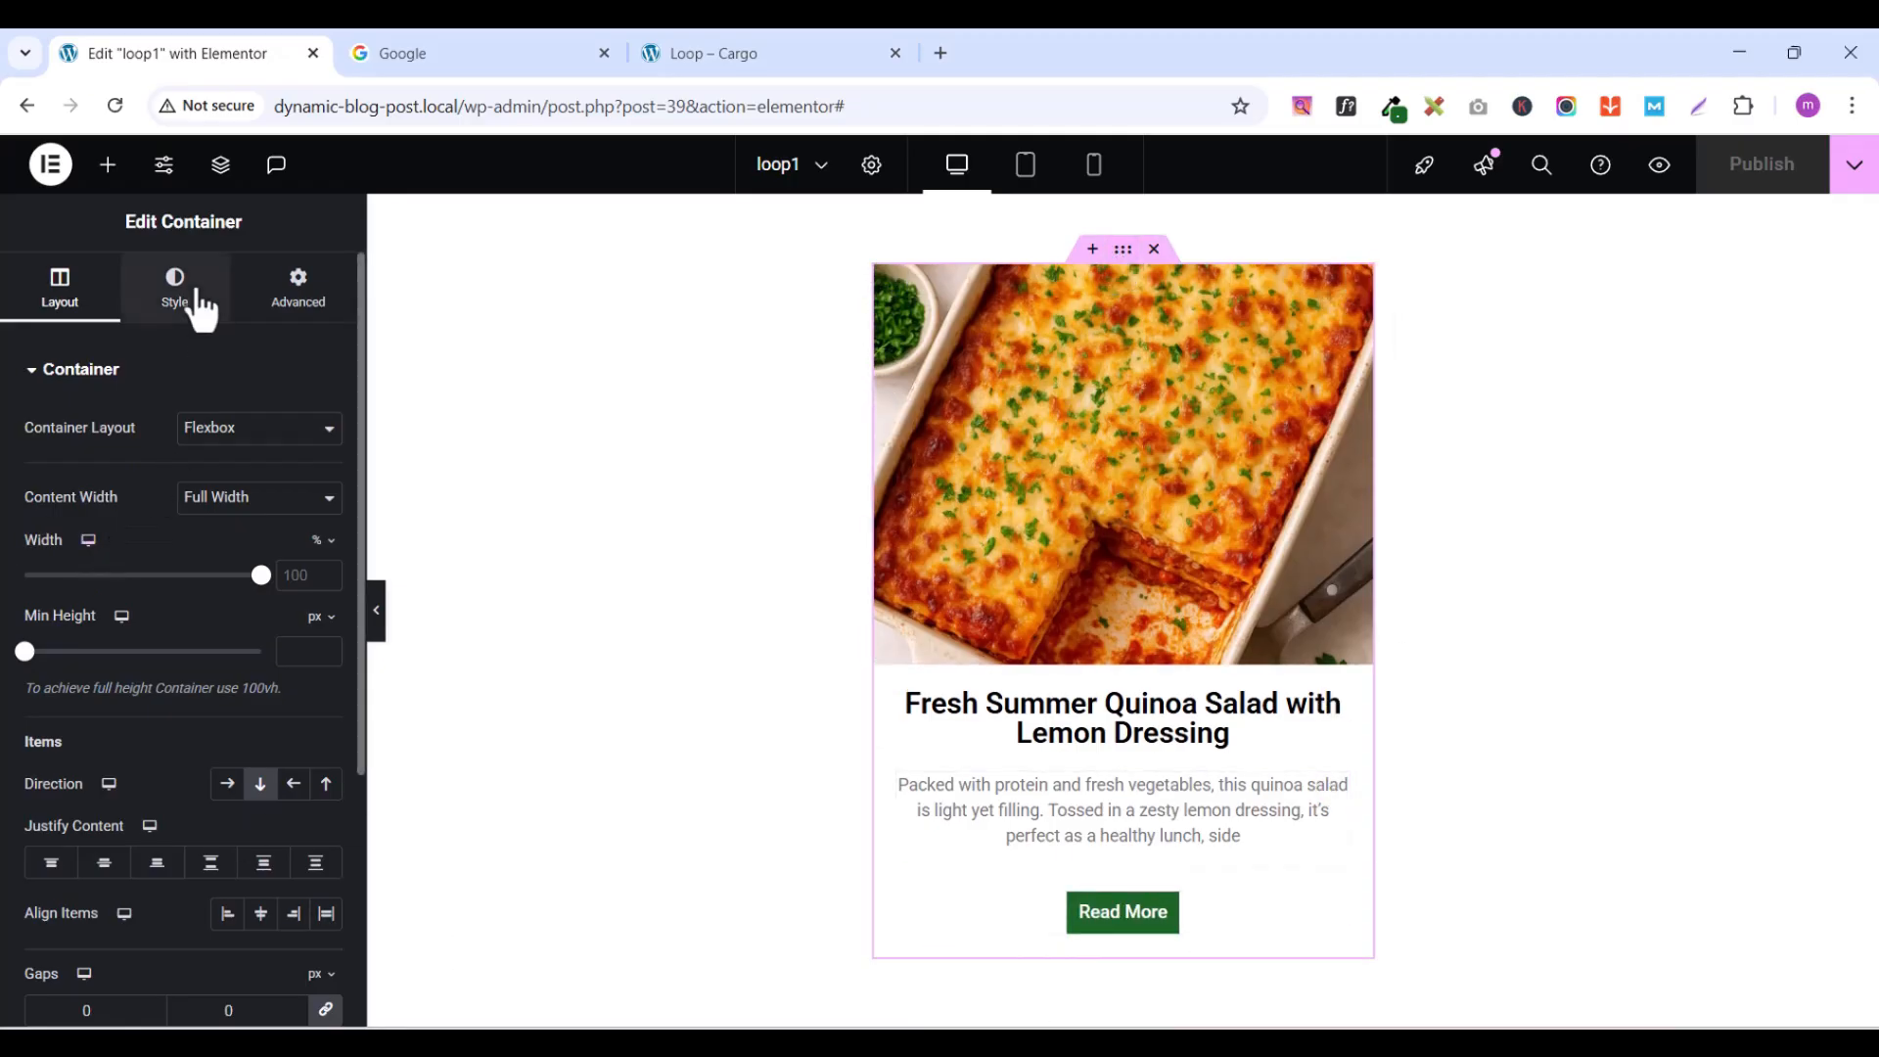
pyautogui.click(201, 309)
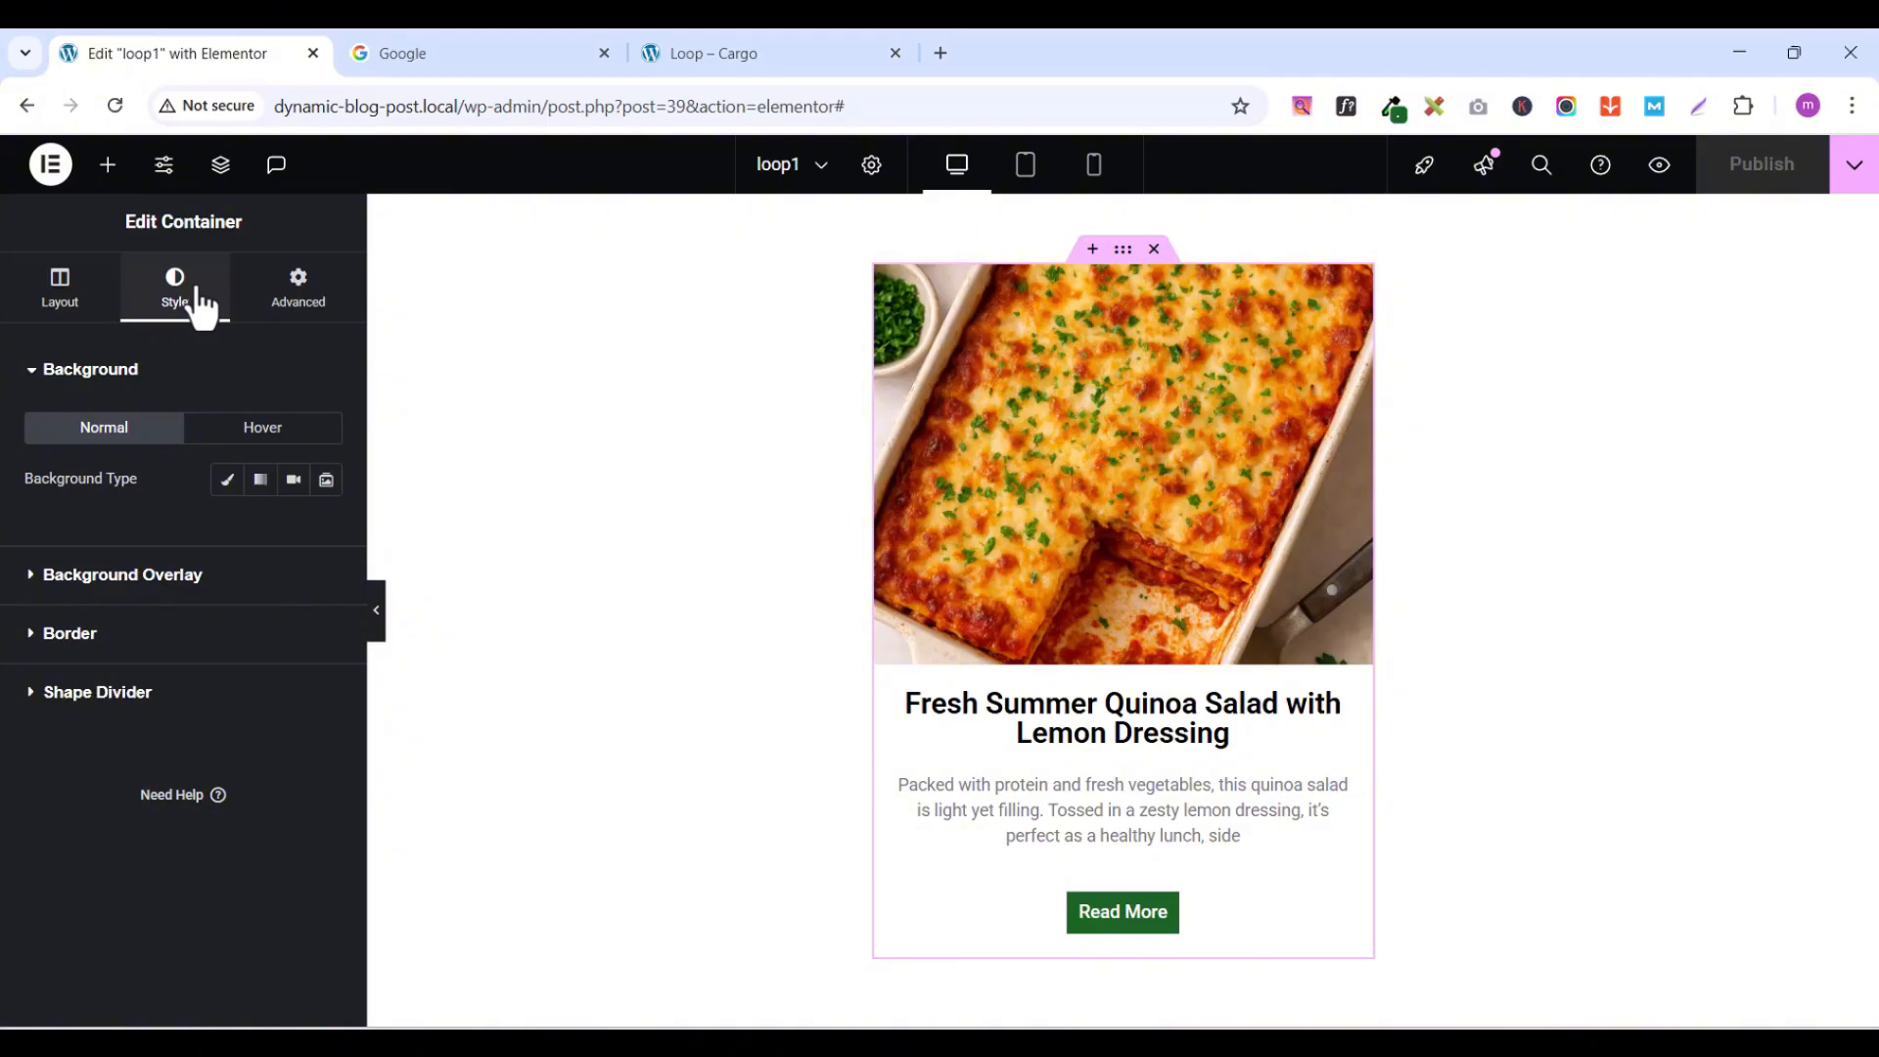
pyautogui.click(39, 637)
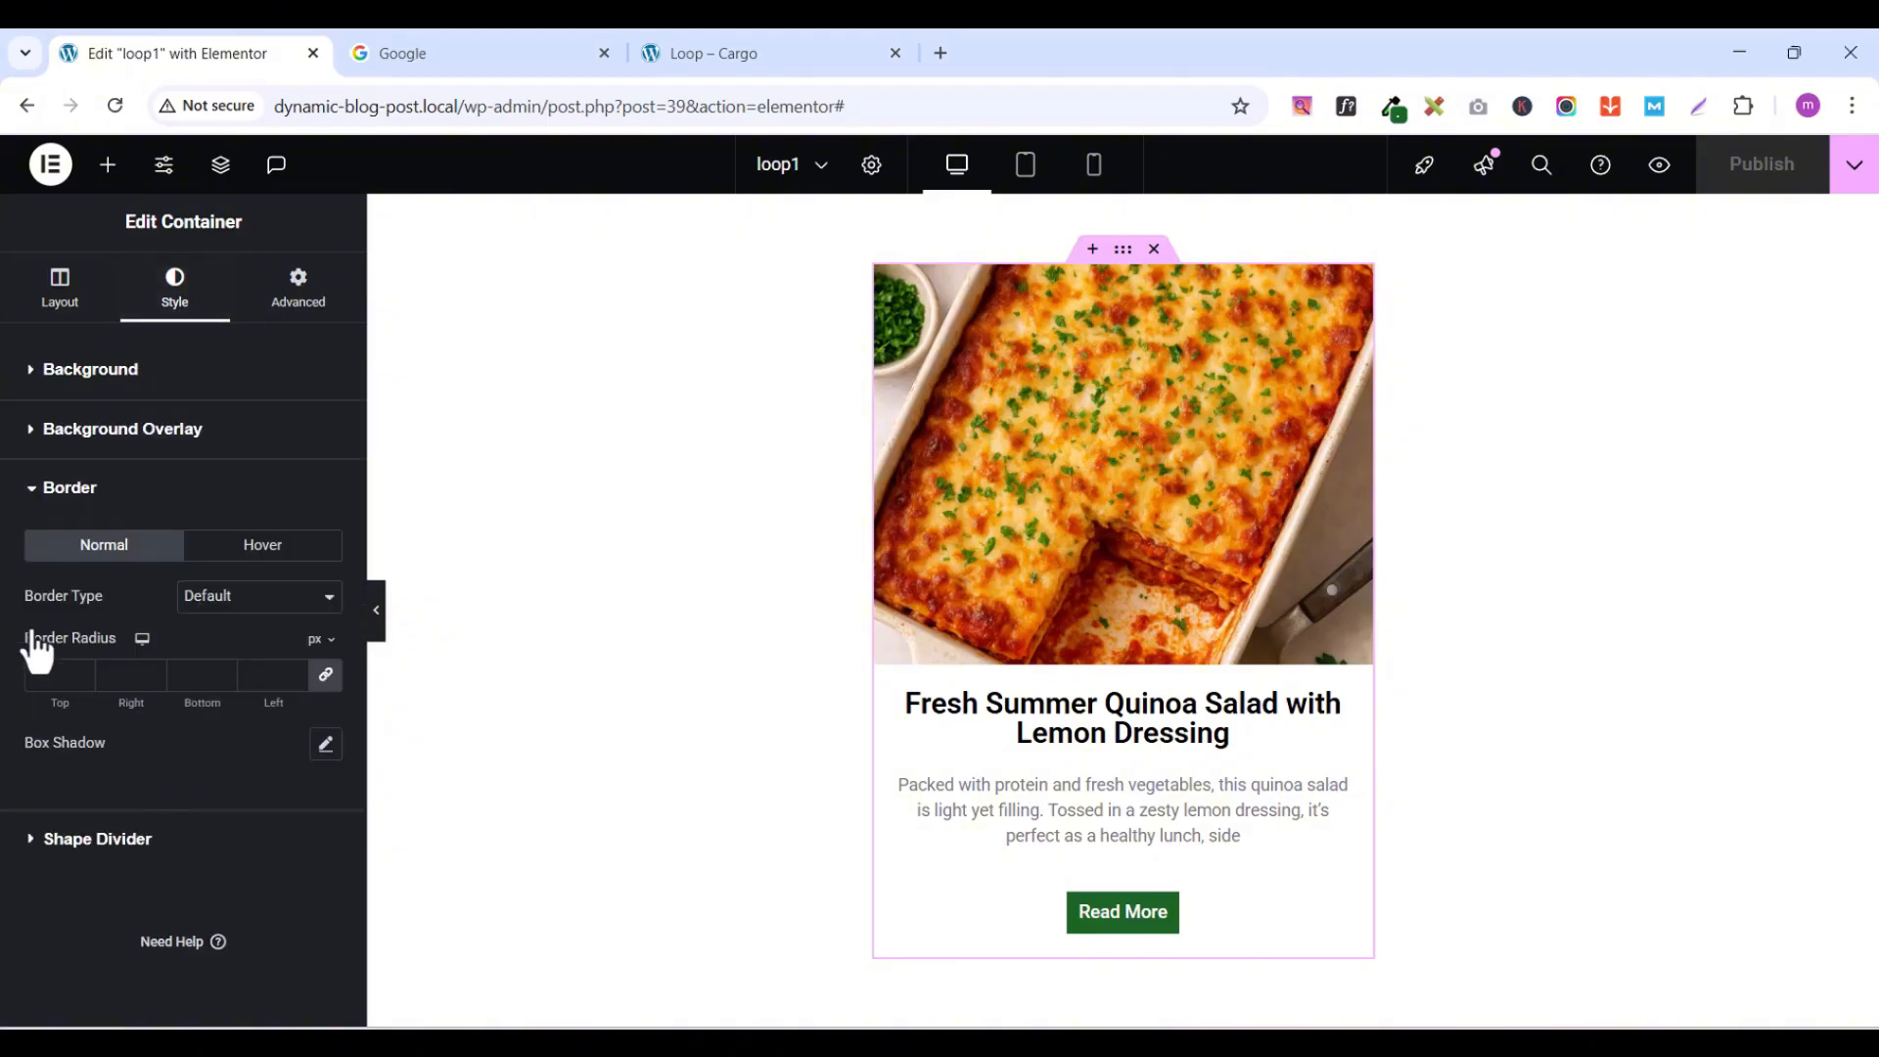
pyautogui.click(223, 622)
pyautogui.click(215, 687)
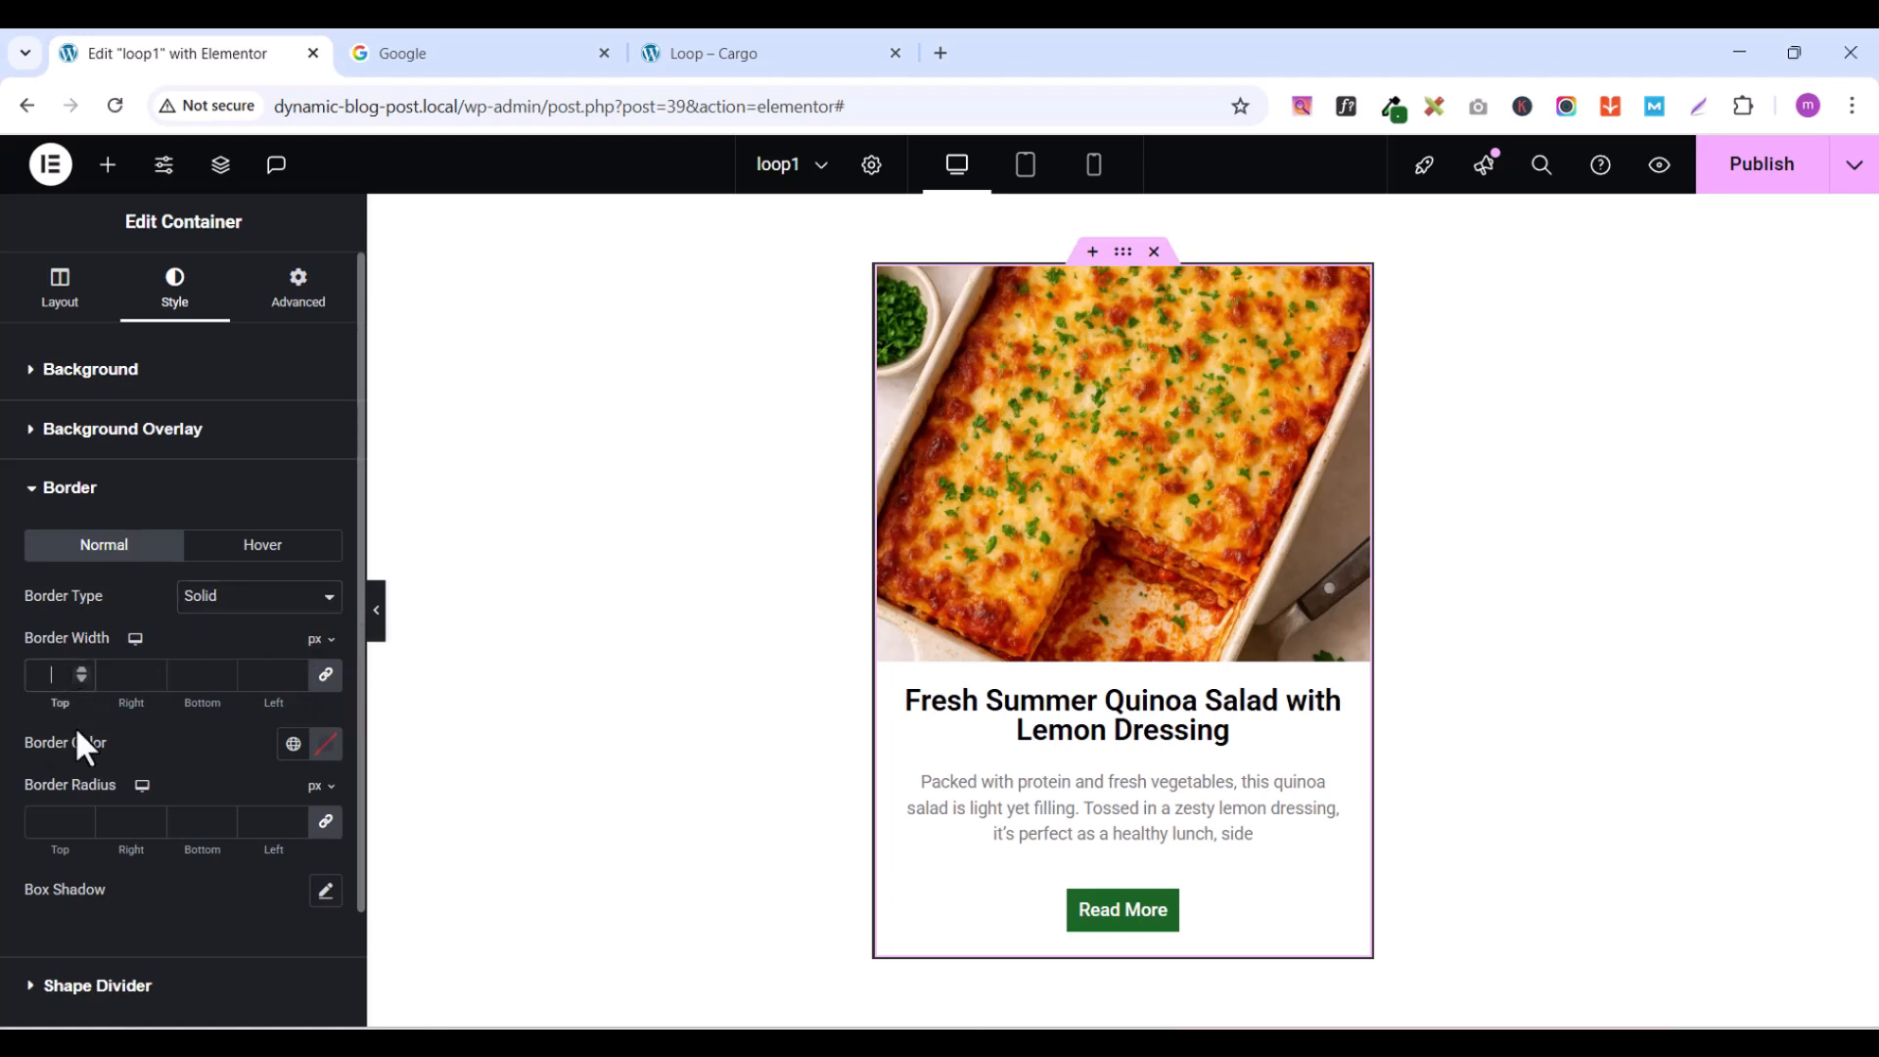
pyautogui.write('3')
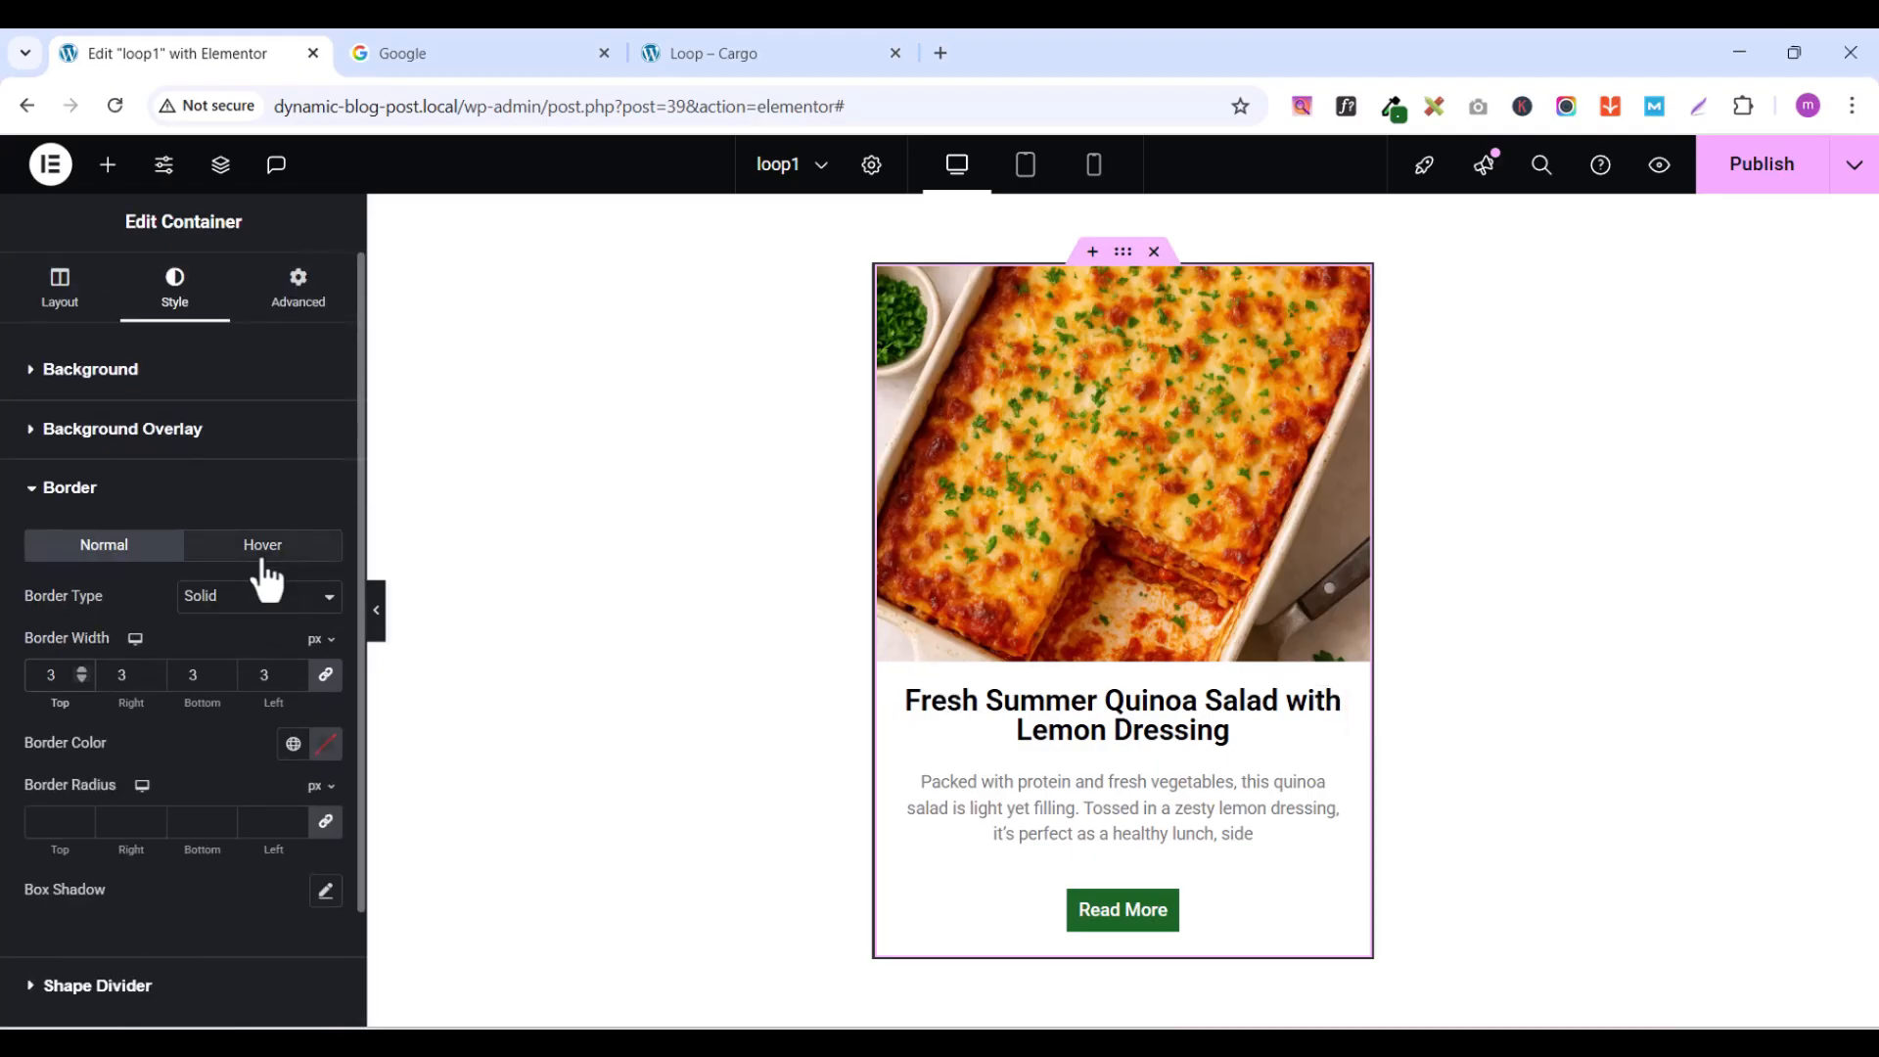
# - Style the container border with the global green colour and a 4 px width, and publish the loop item
pyautogui.click(293, 744)
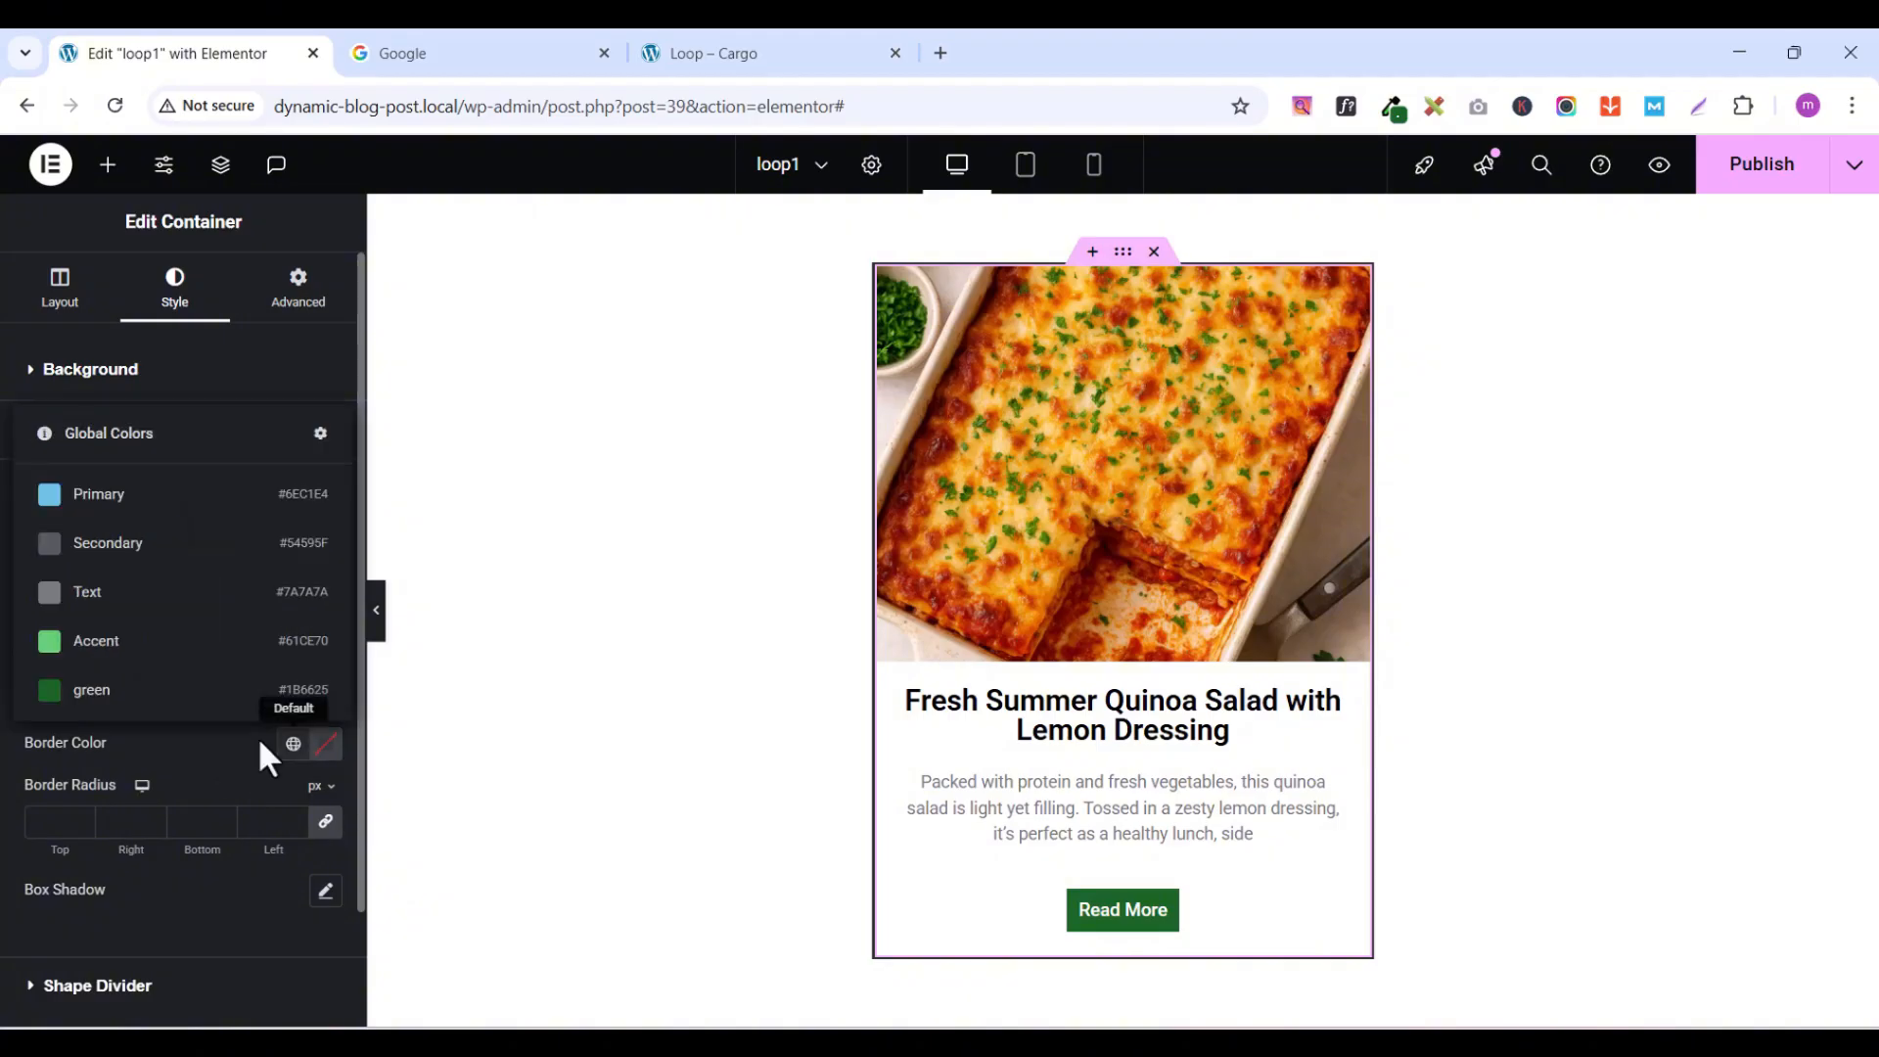
pyautogui.click(104, 687)
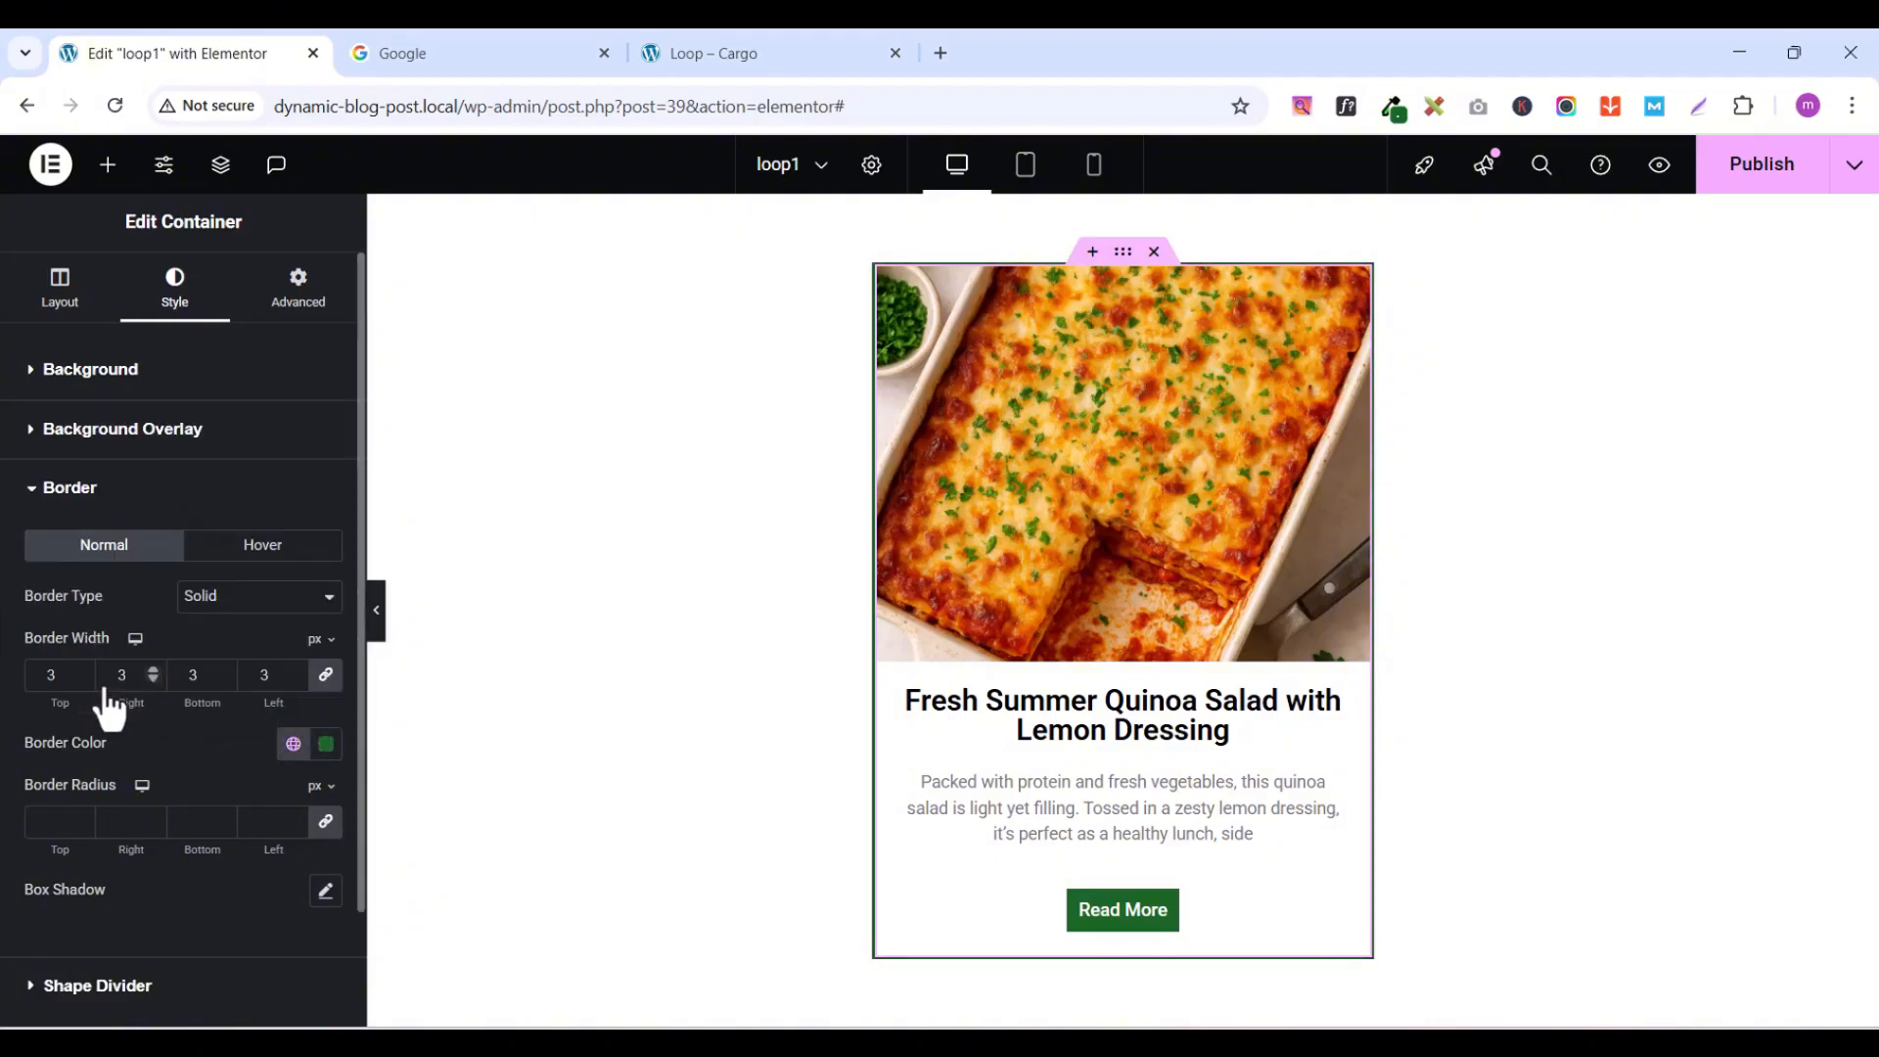
pyautogui.click(296, 670)
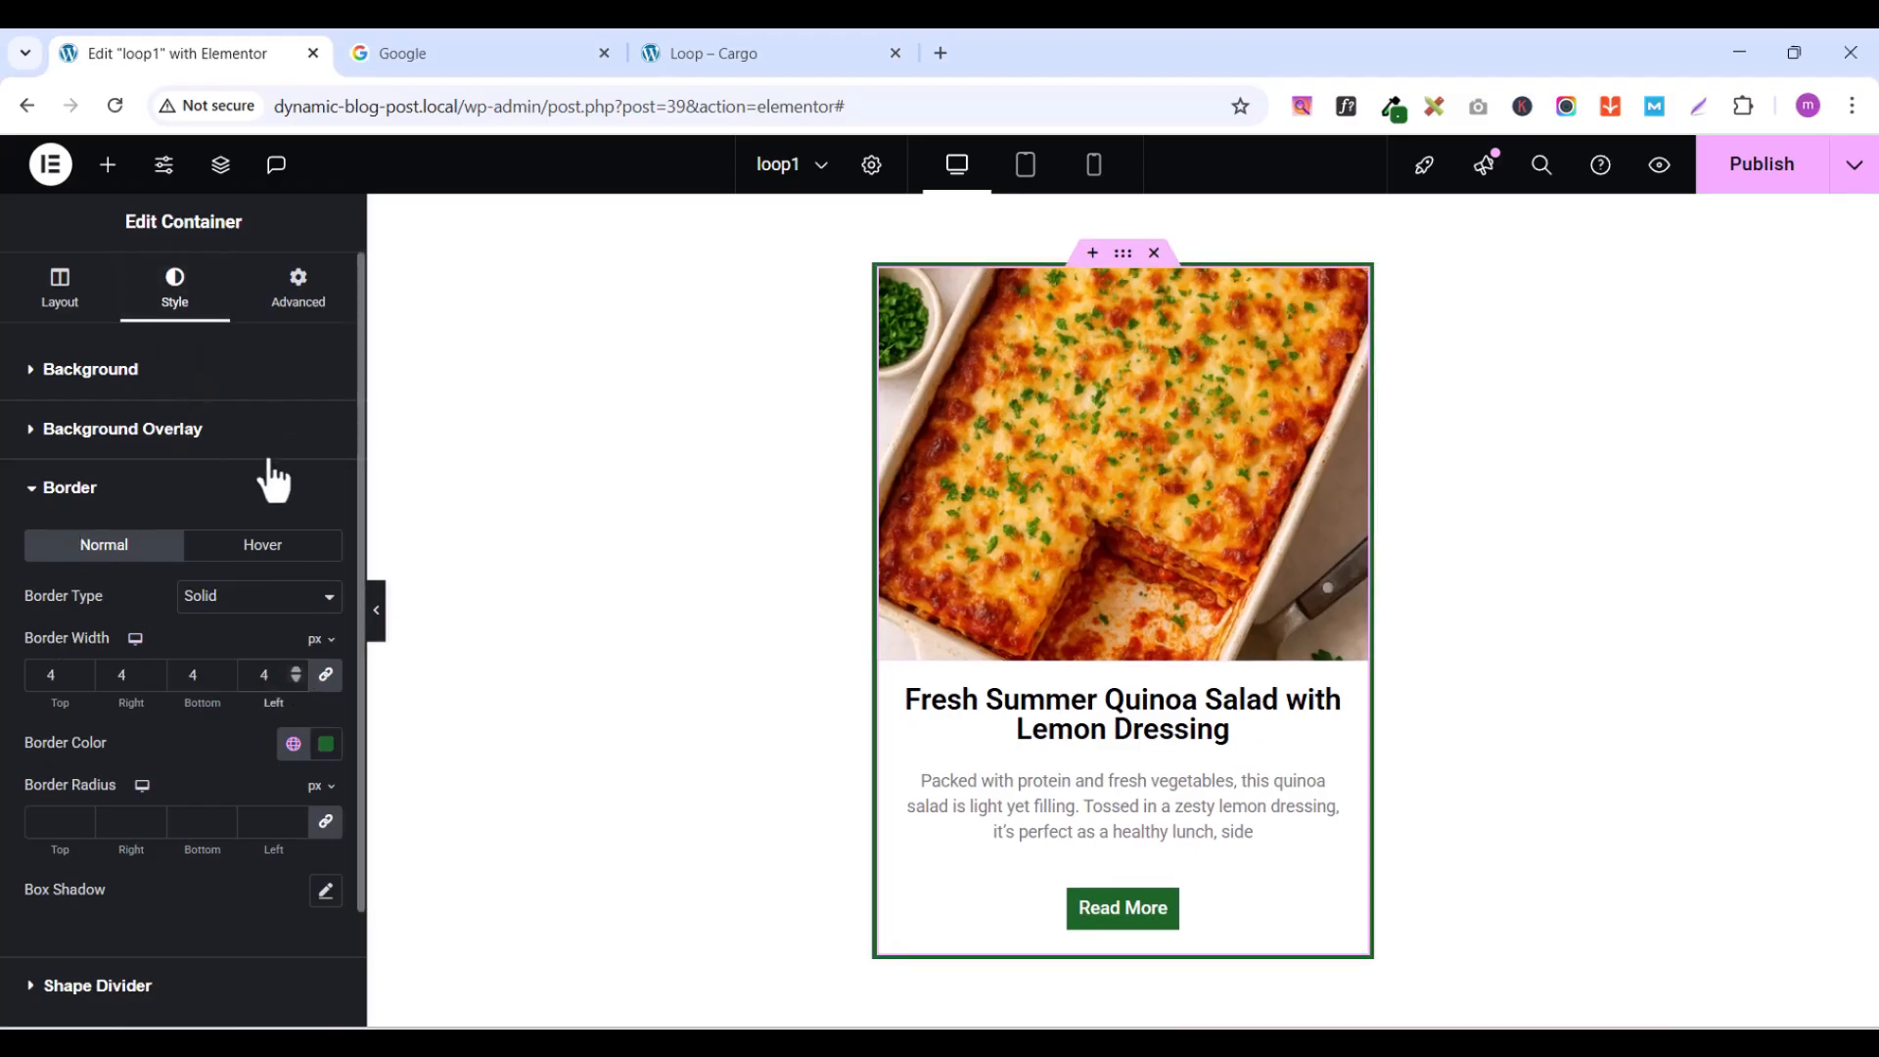
pyautogui.click(1757, 171)
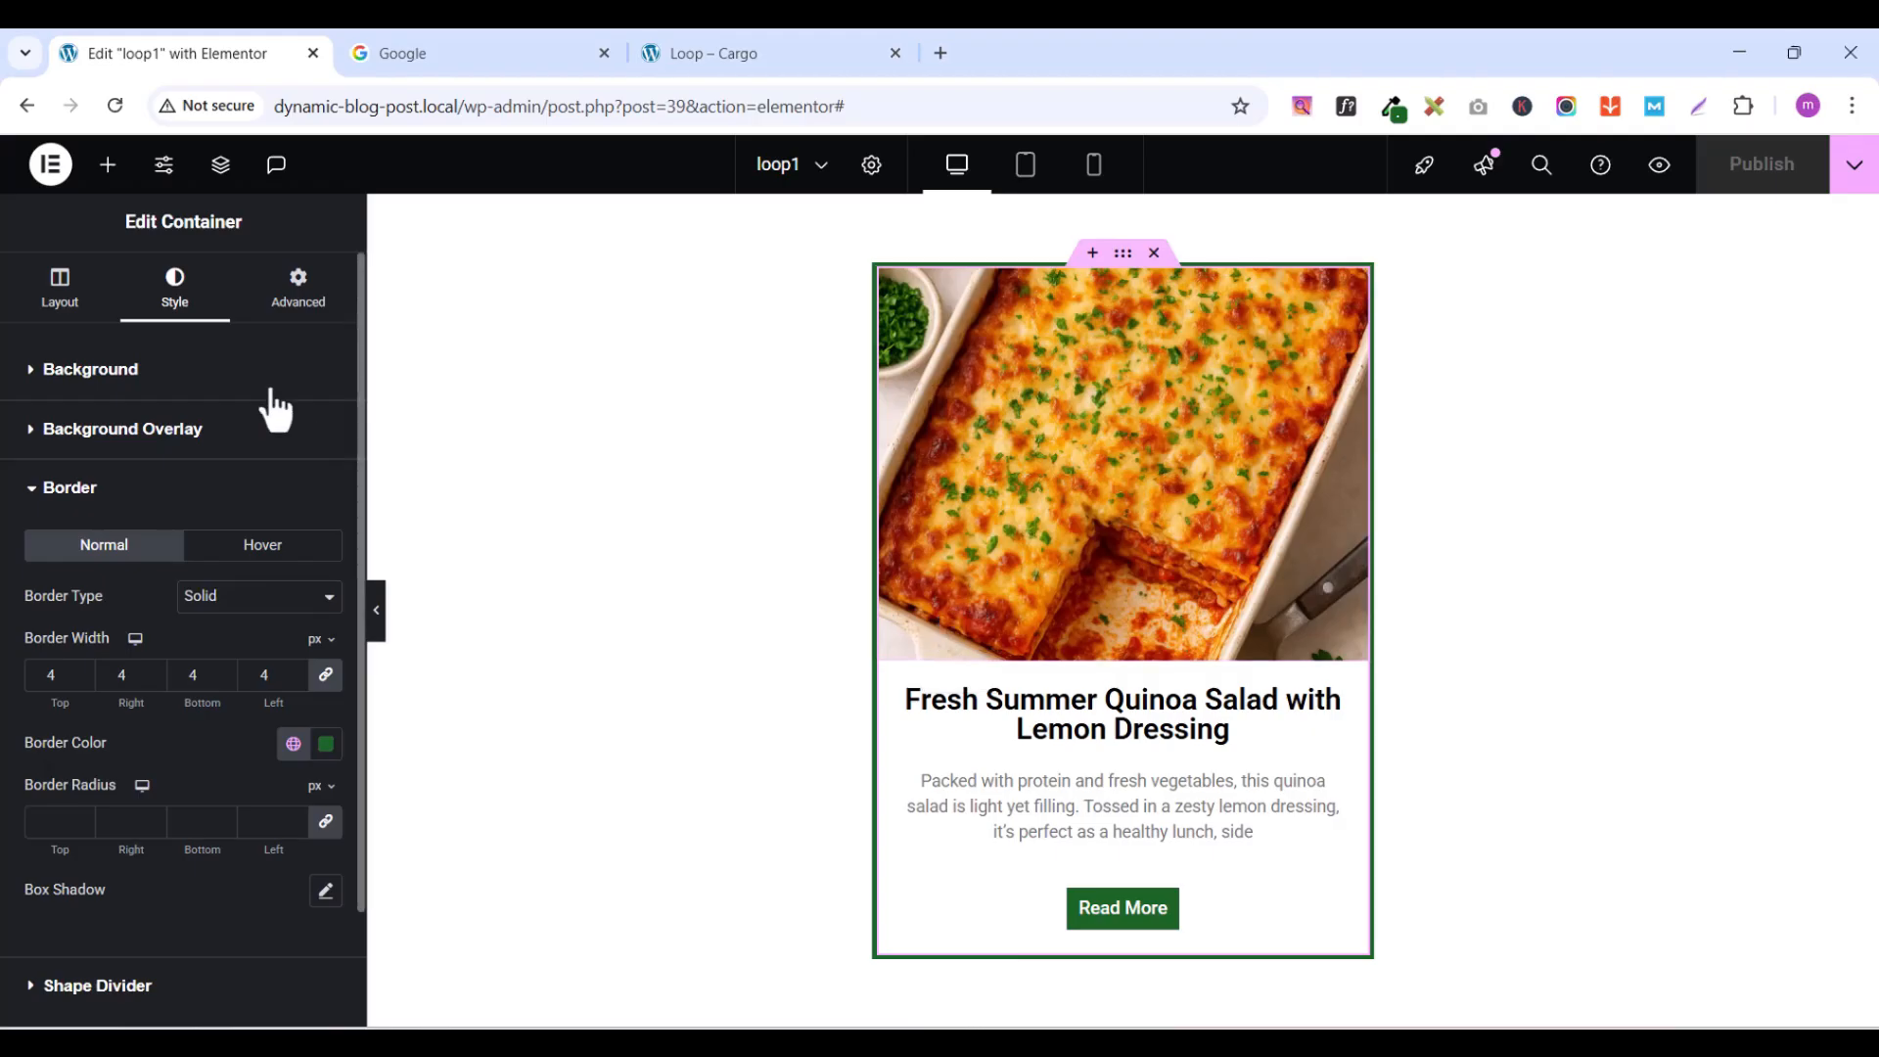
# - Leave the loop1 template and open the recent Home page for editing
pyautogui.rightClick(51, 166)
pyautogui.press('Escape')
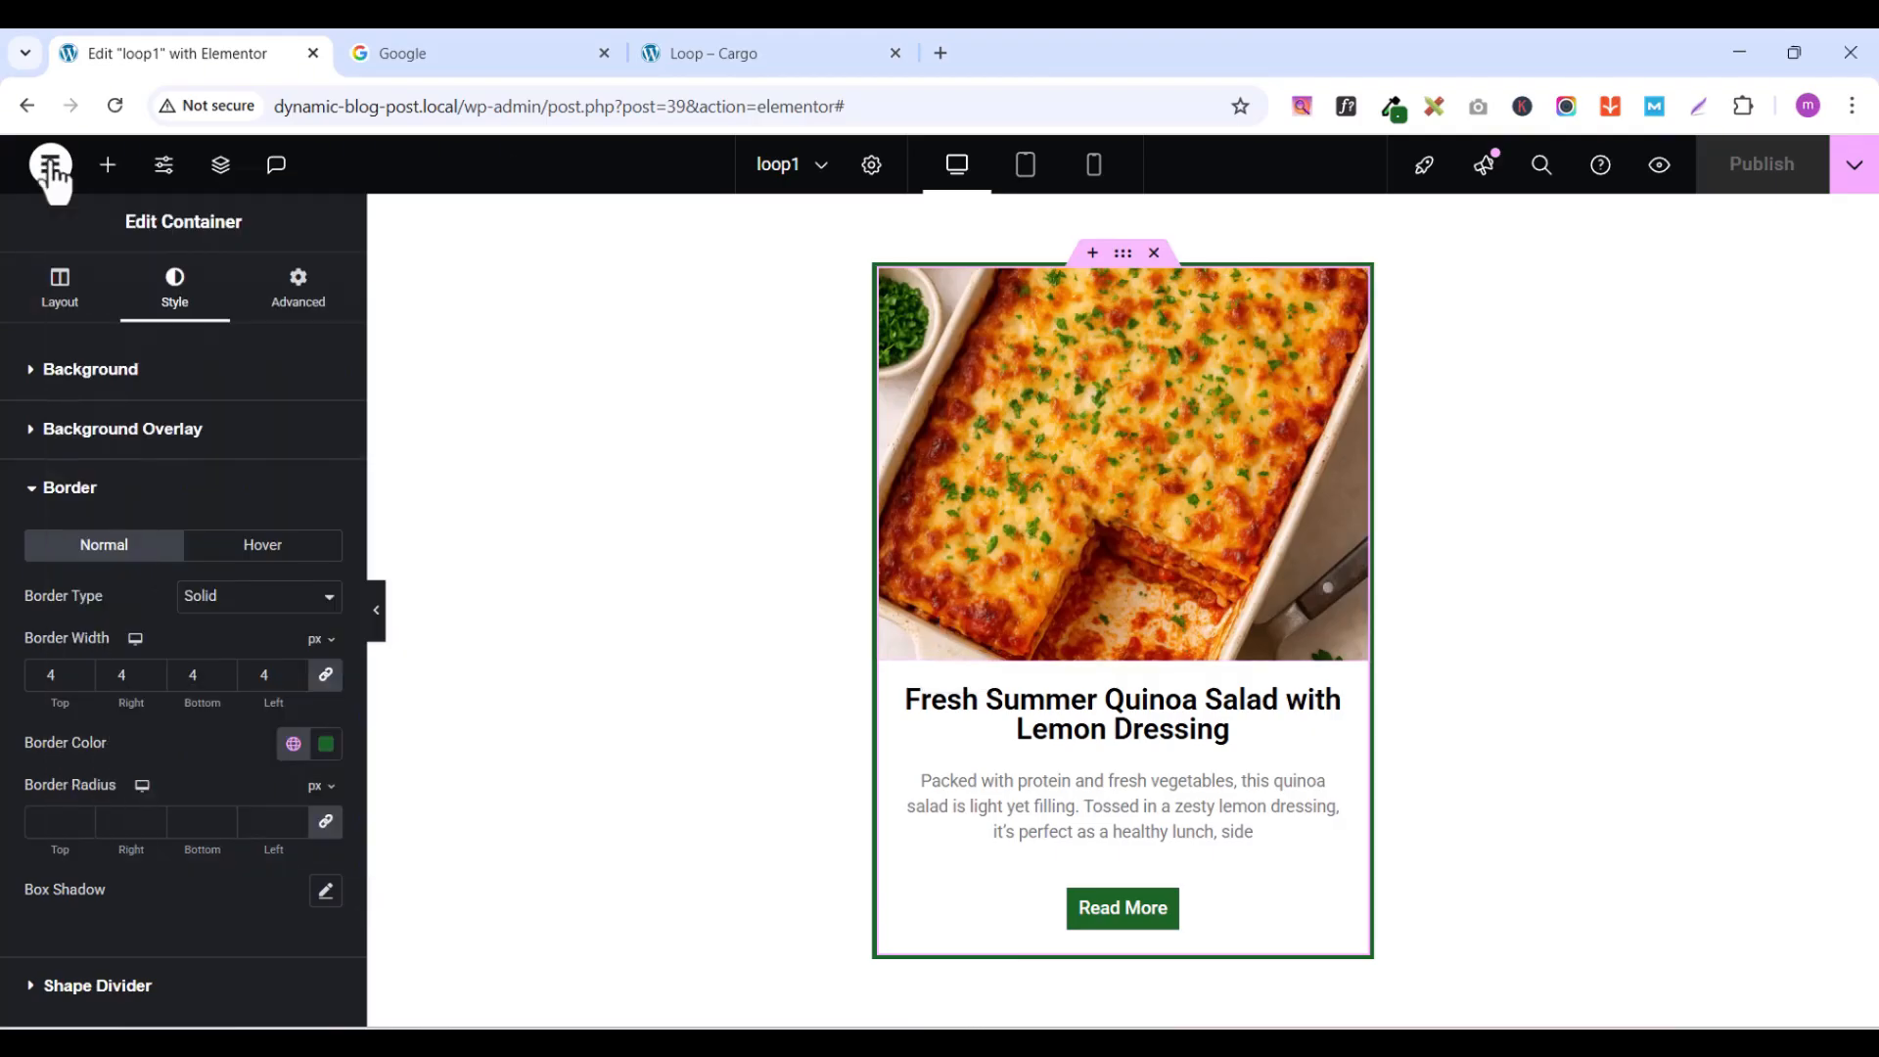
pyautogui.click(51, 167)
pyautogui.click(51, 167)
pyautogui.click(51, 167)
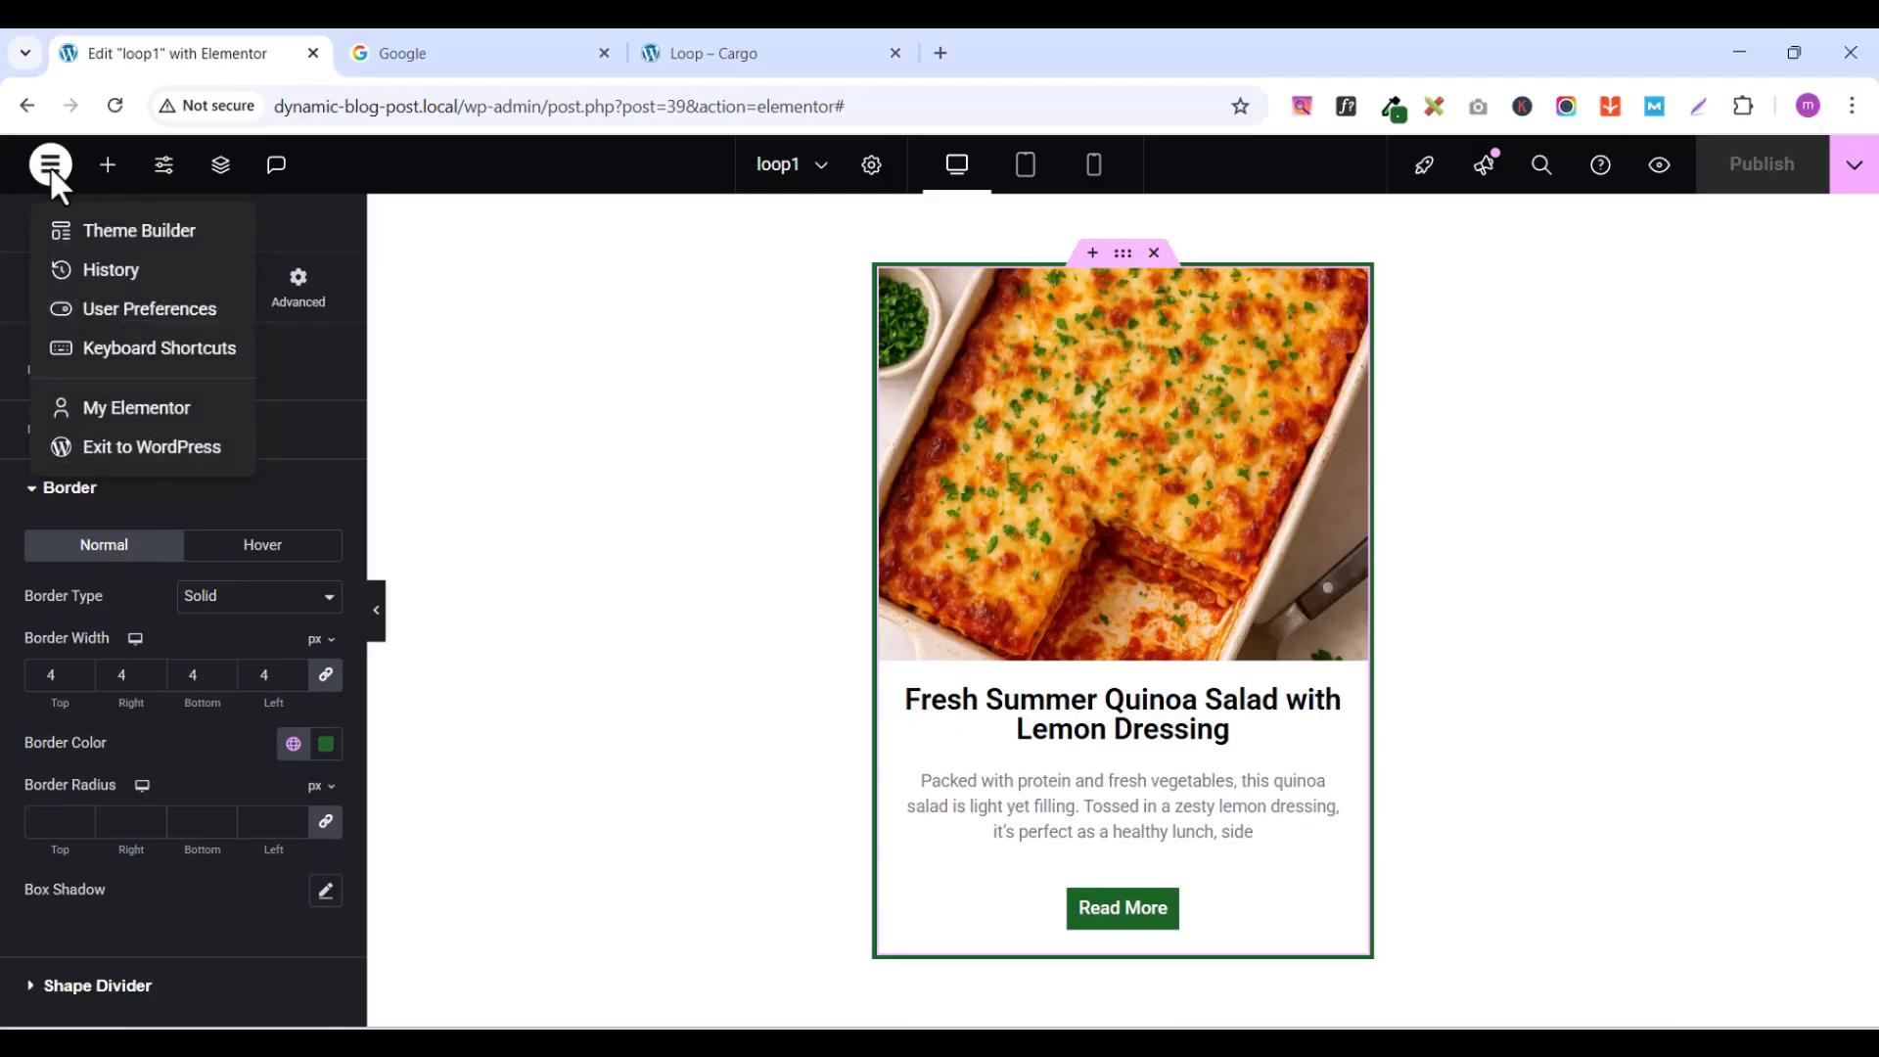
pyautogui.click(815, 170)
pyautogui.click(815, 170)
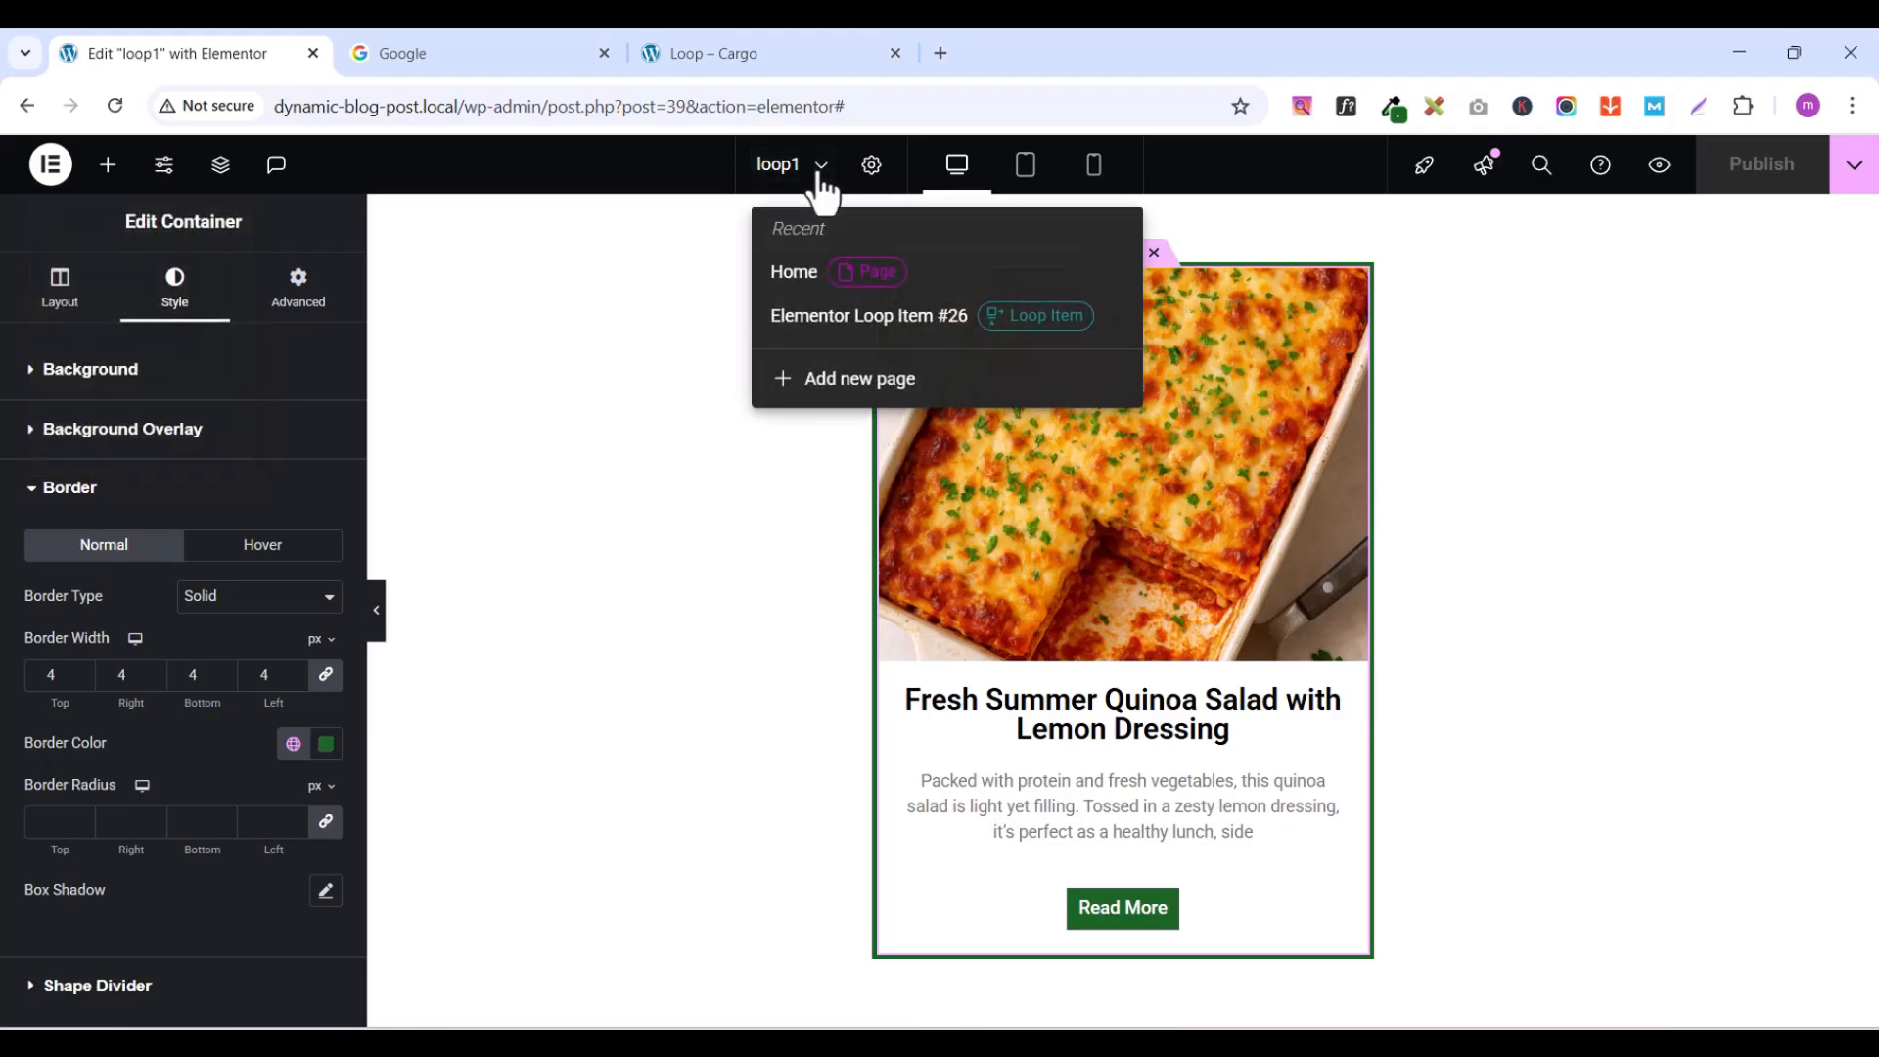
pyautogui.rightClick(805, 297)
pyautogui.press('Escape')
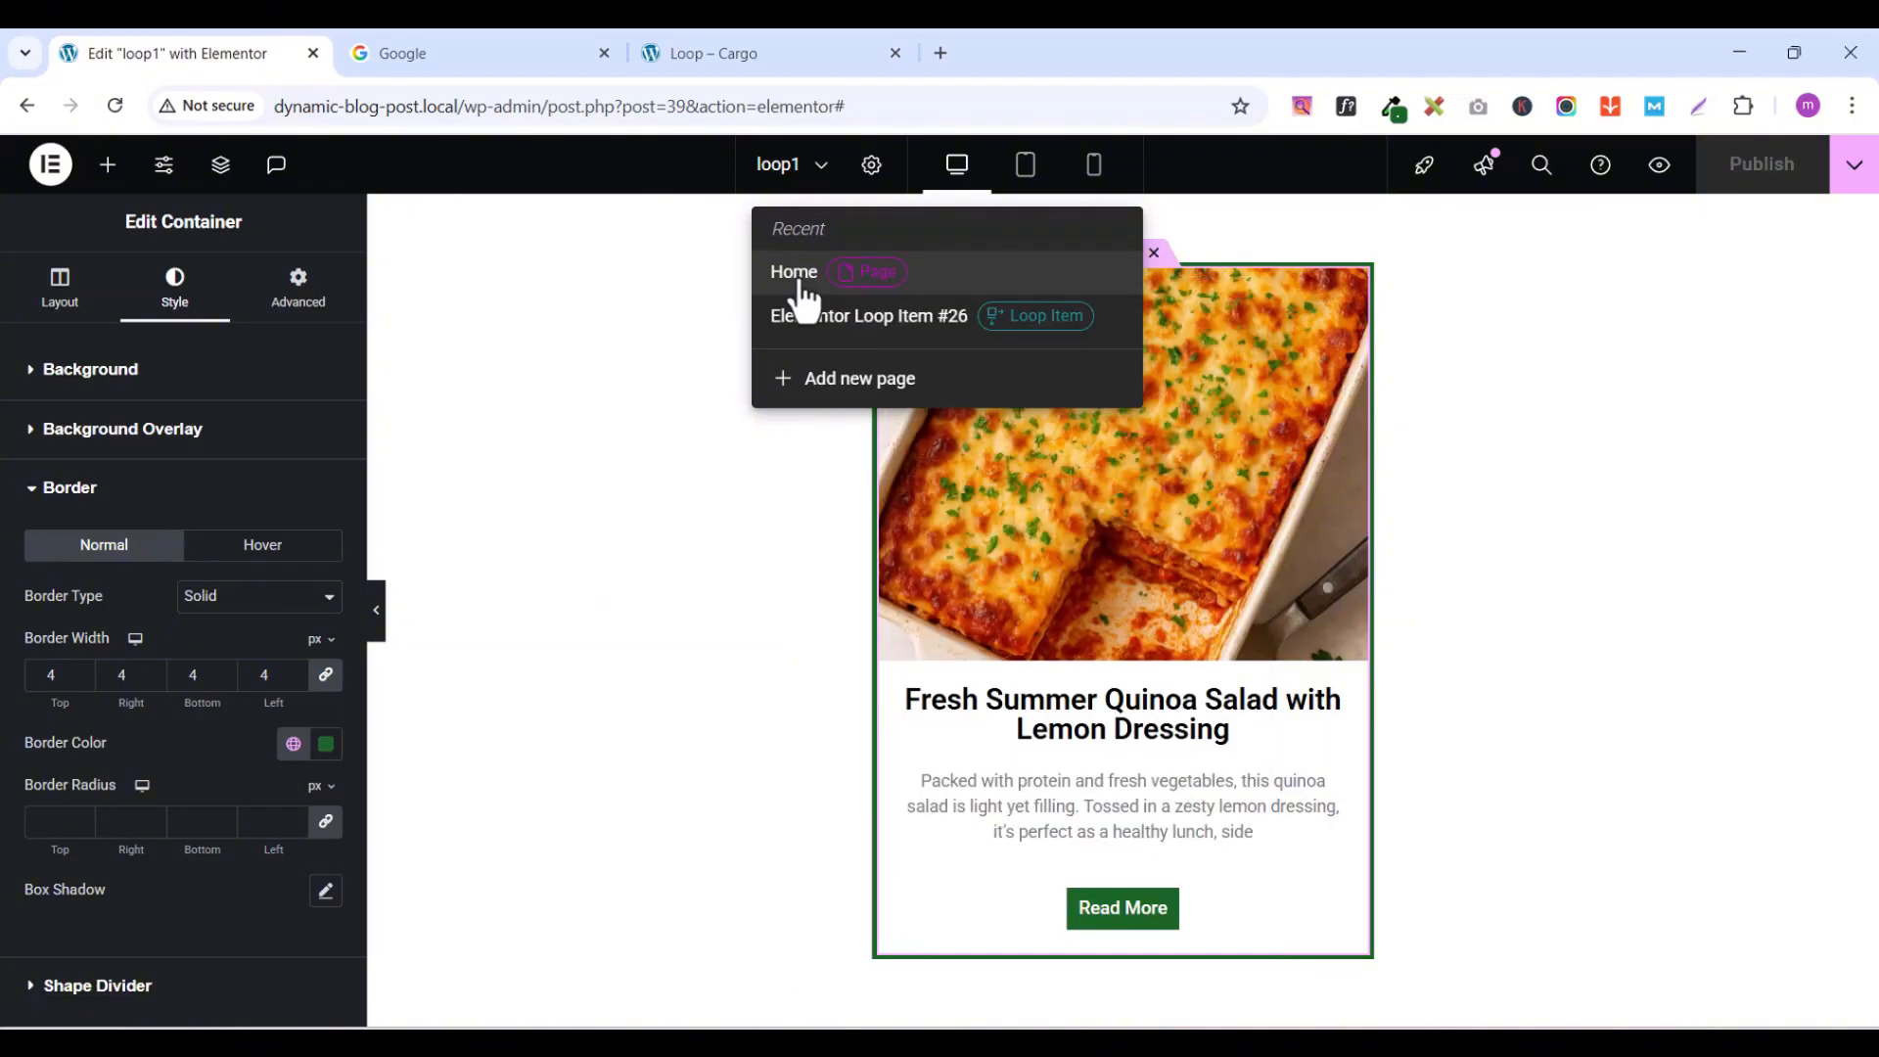
pyautogui.click(801, 284)
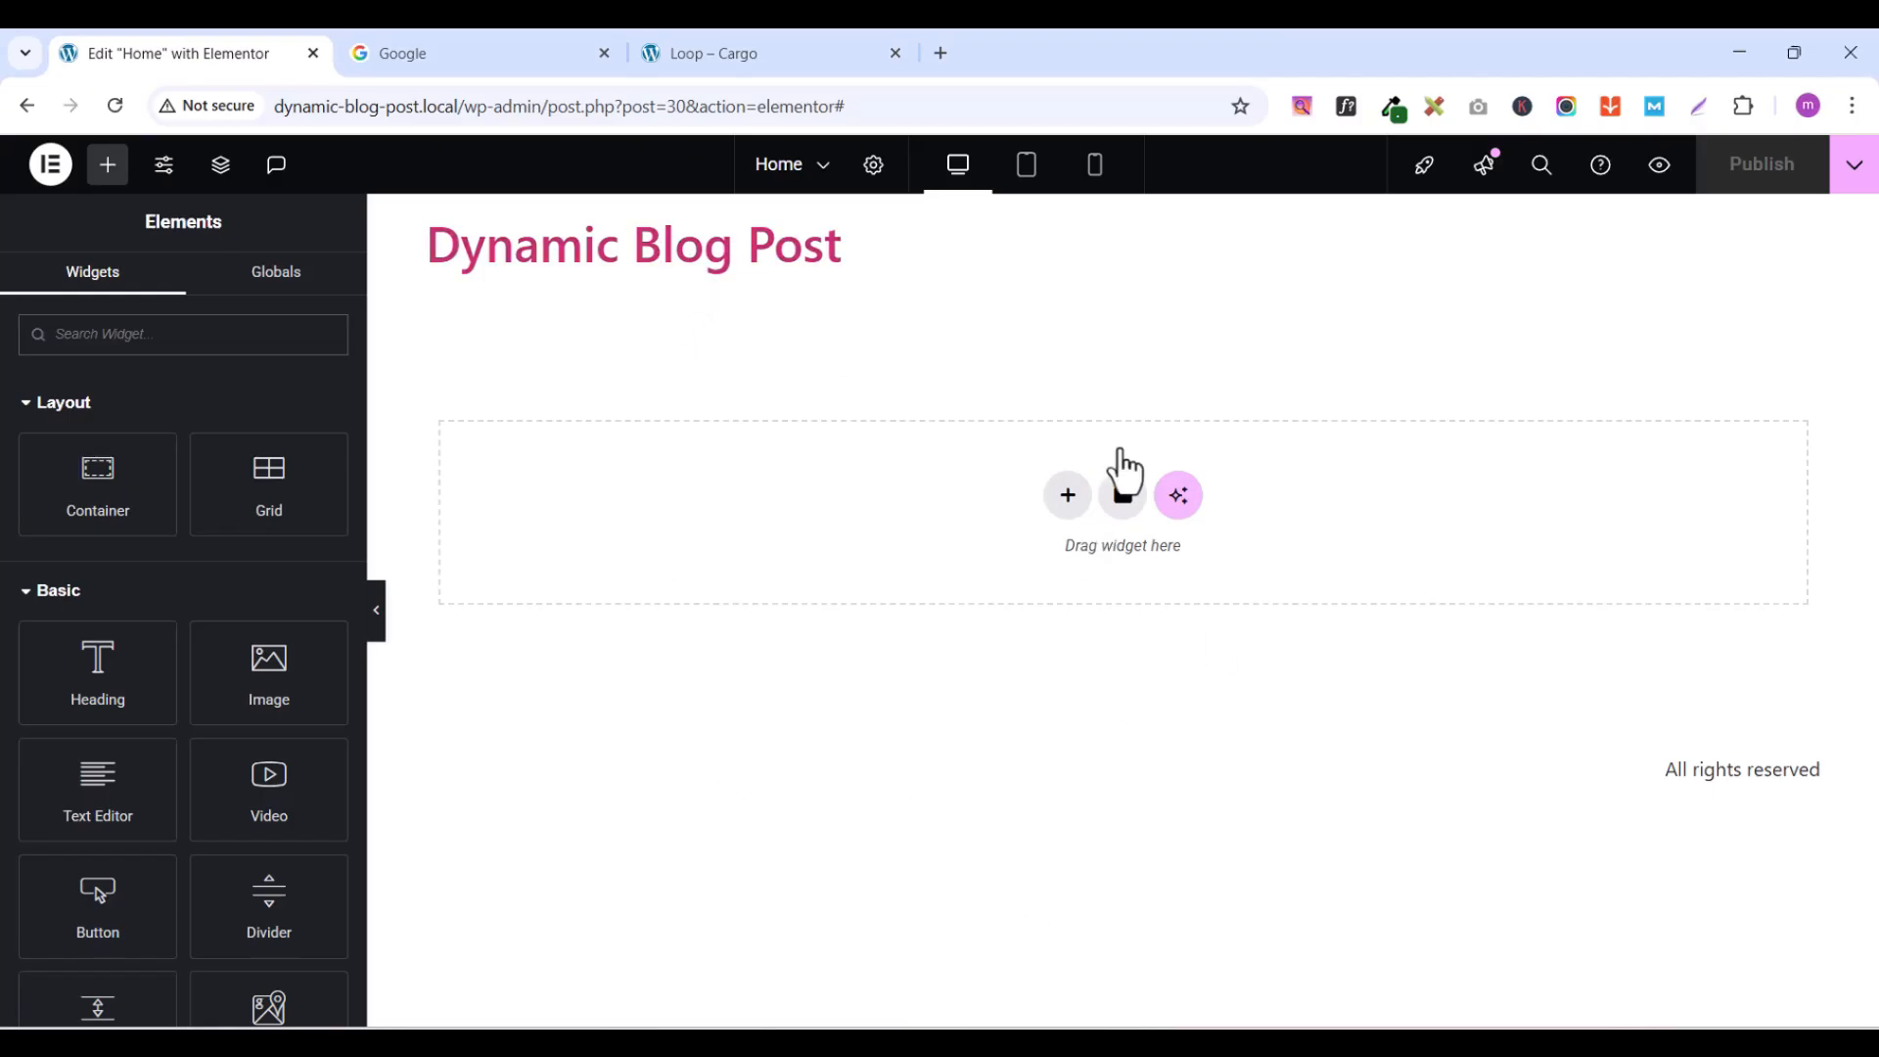
# - Check the finished Loop – Cargo page and add a single-column Flexbox container with downward direction to the Home page
pyautogui.click(788, 67)
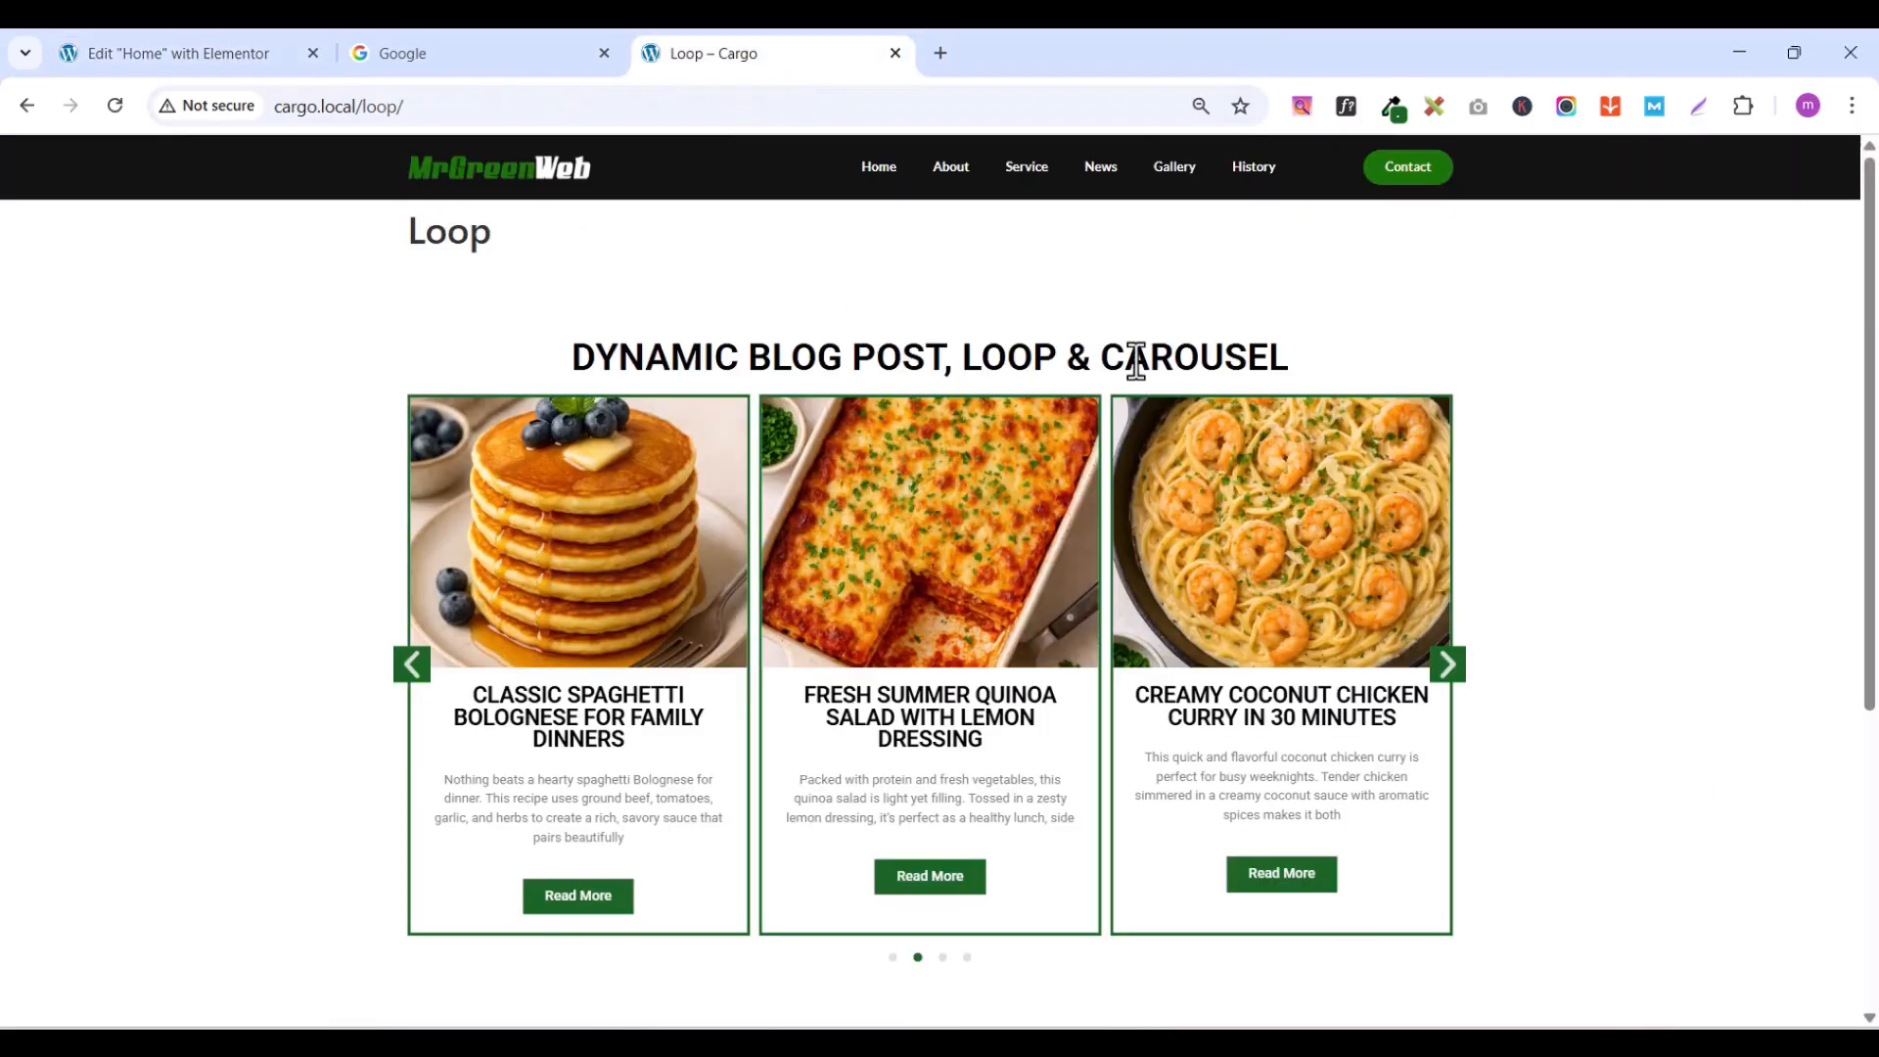
pyautogui.click(186, 61)
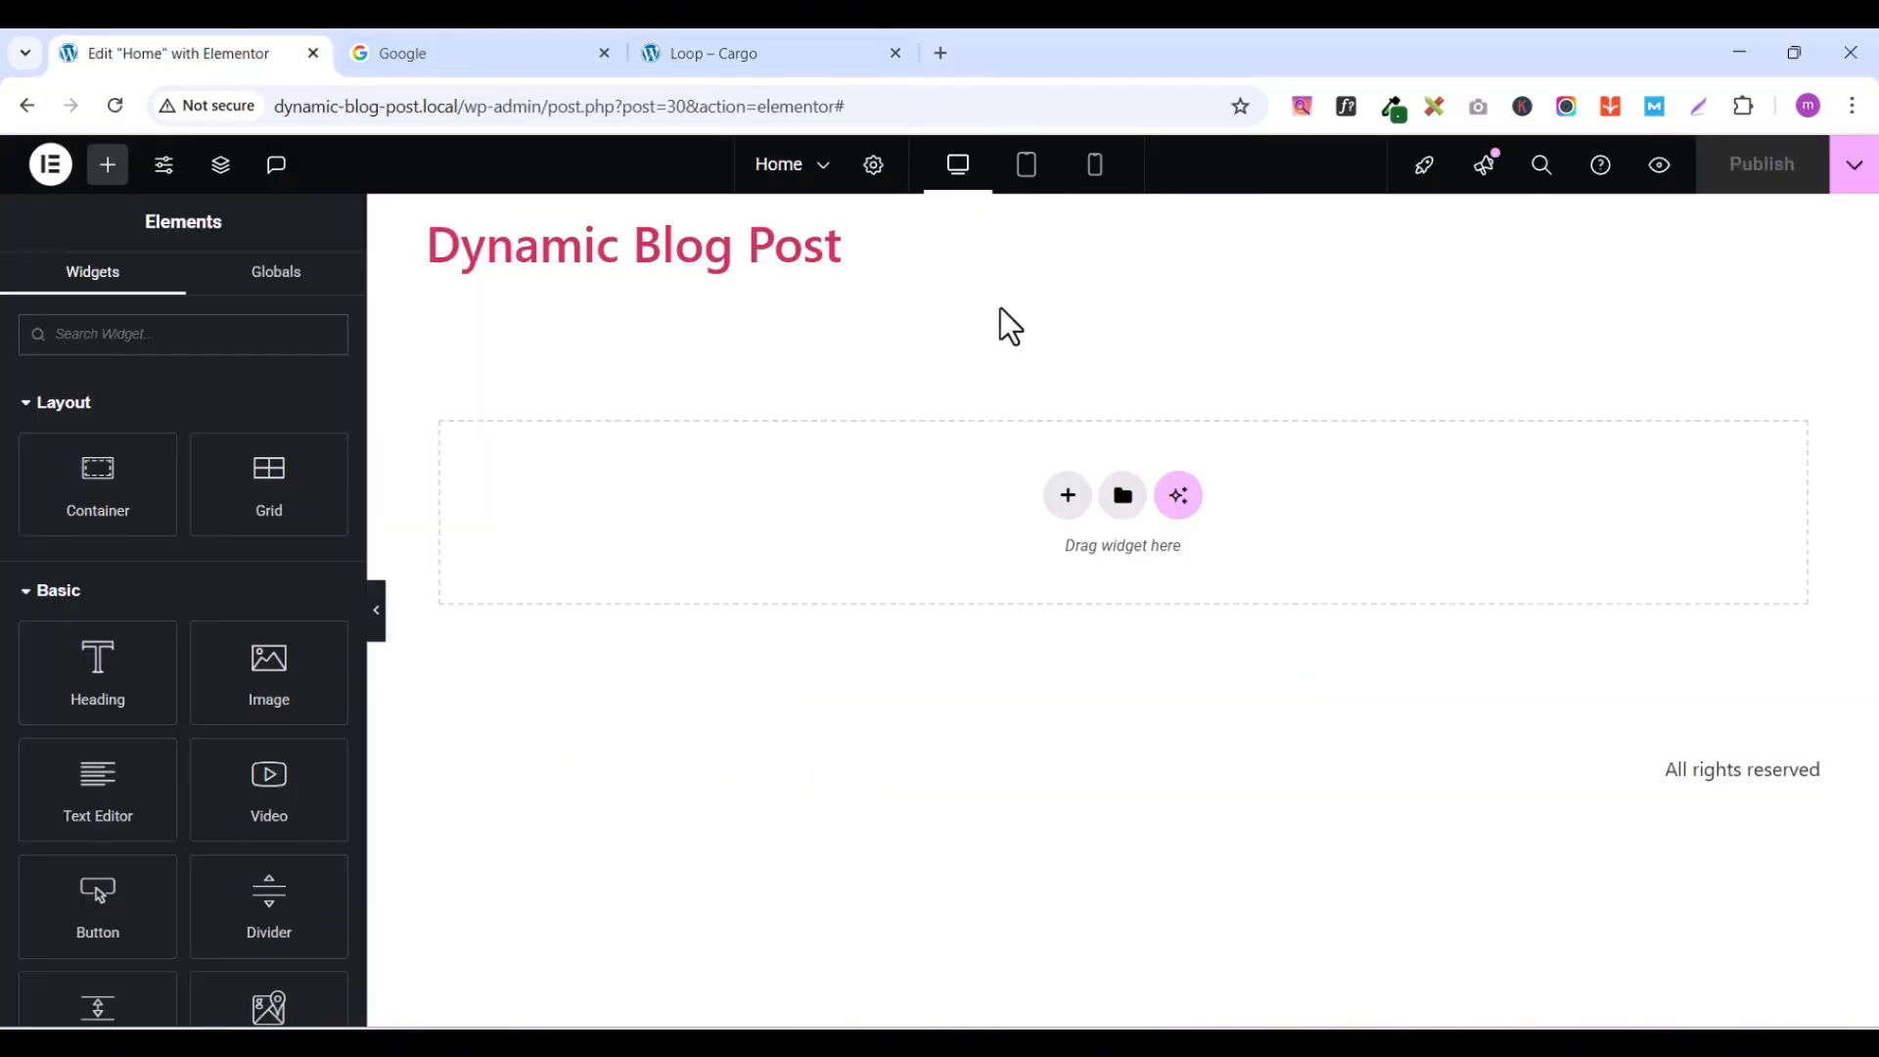
pyautogui.click(1068, 496)
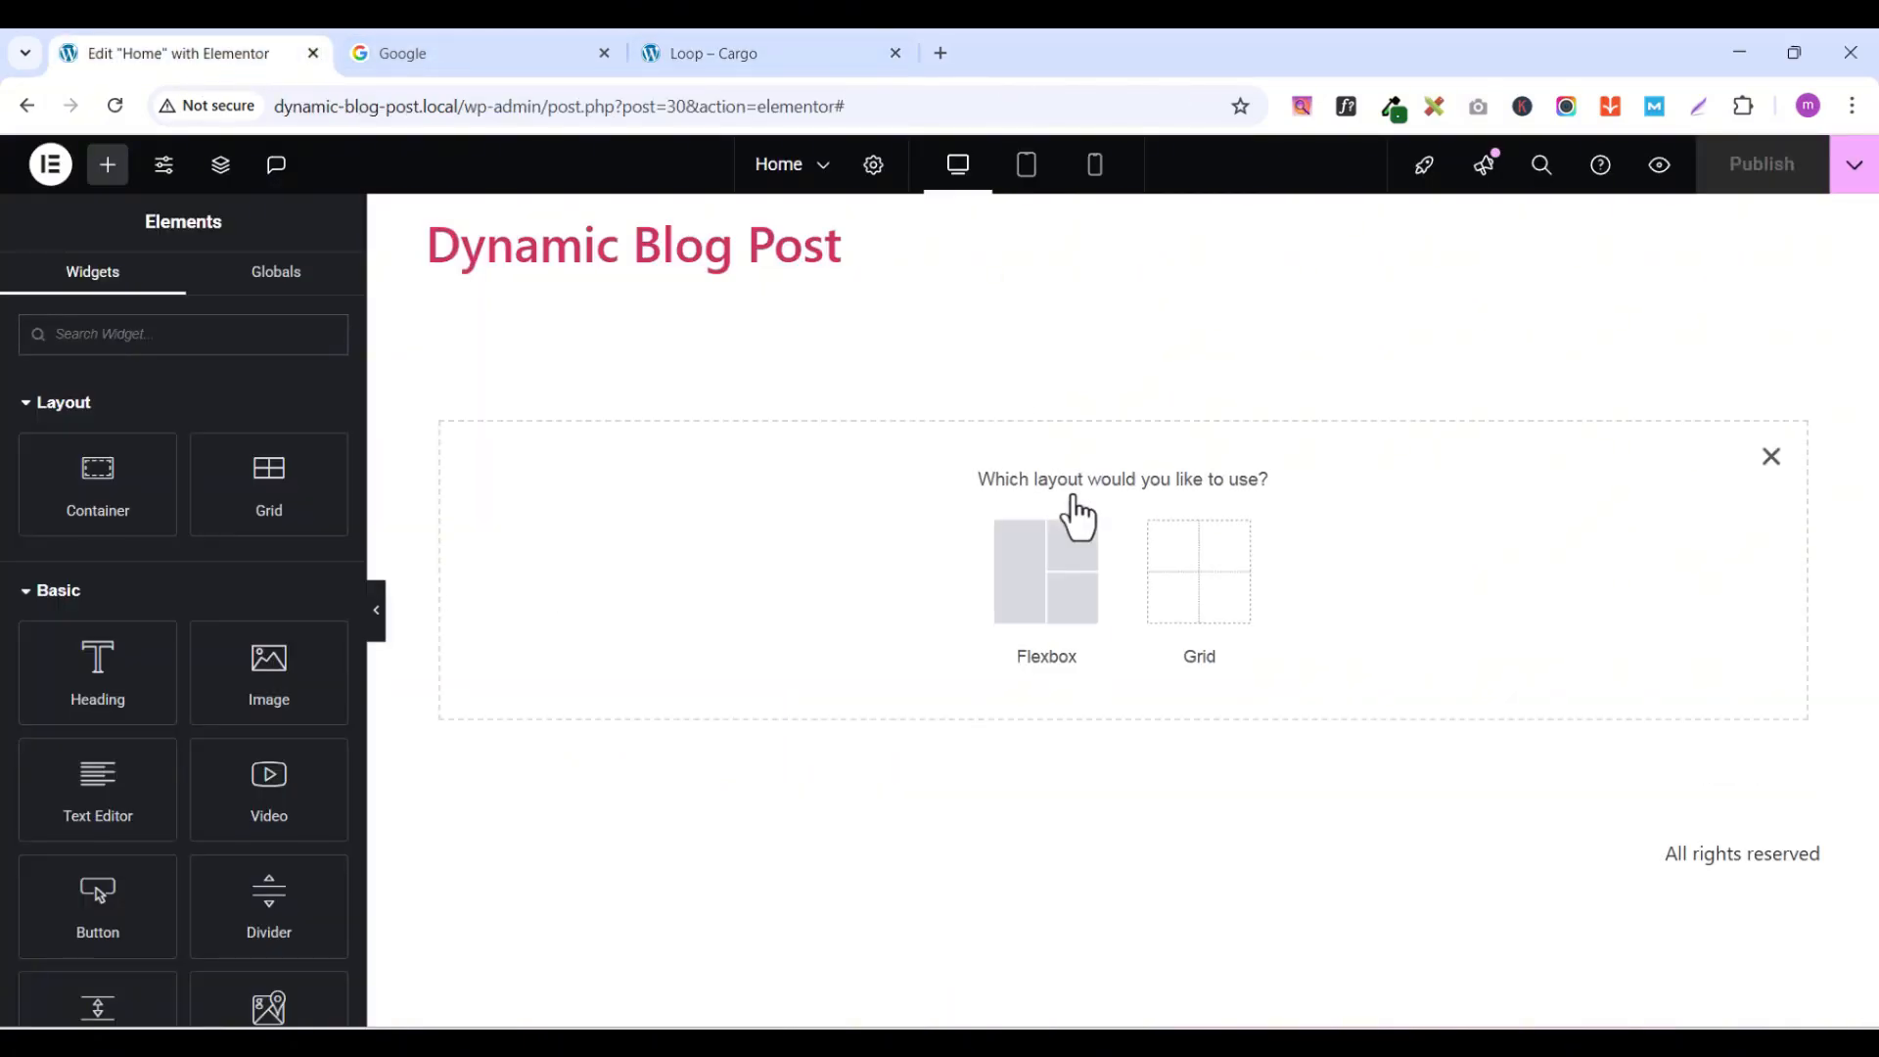
pyautogui.click(1030, 593)
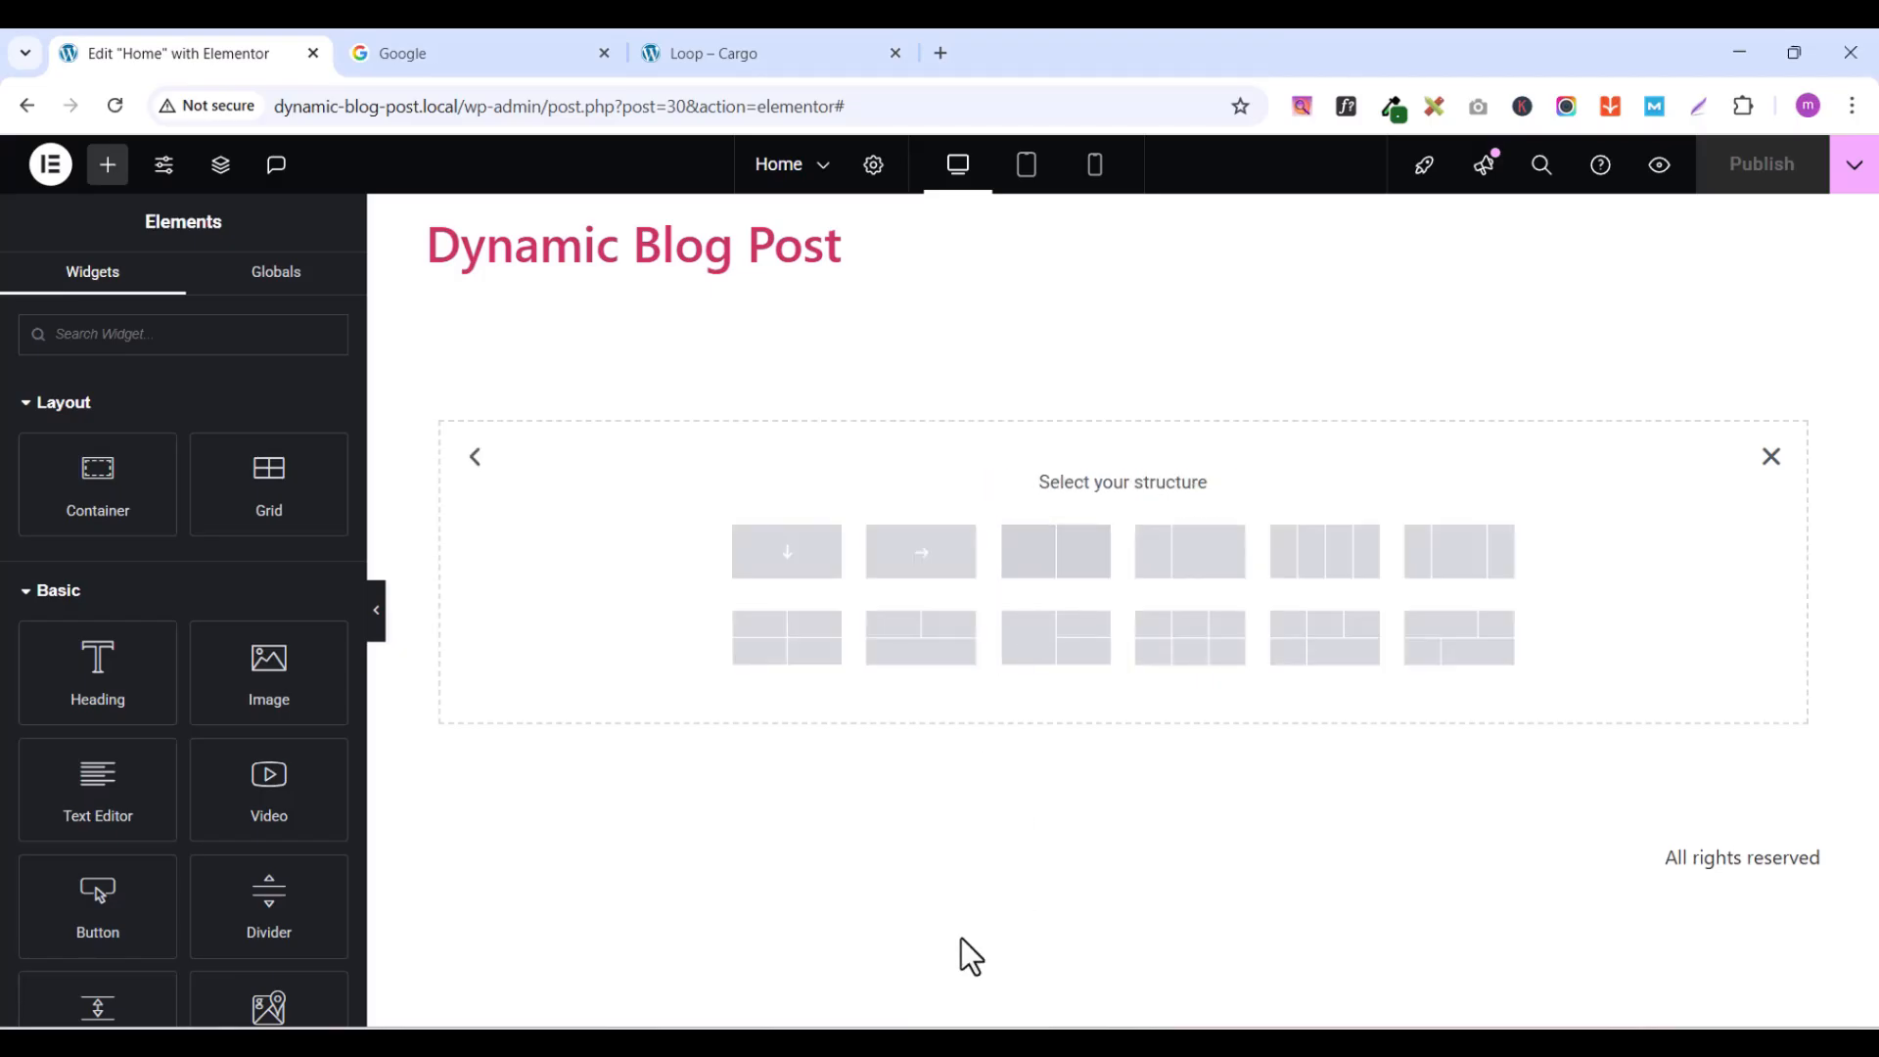
pyautogui.click(786, 555)
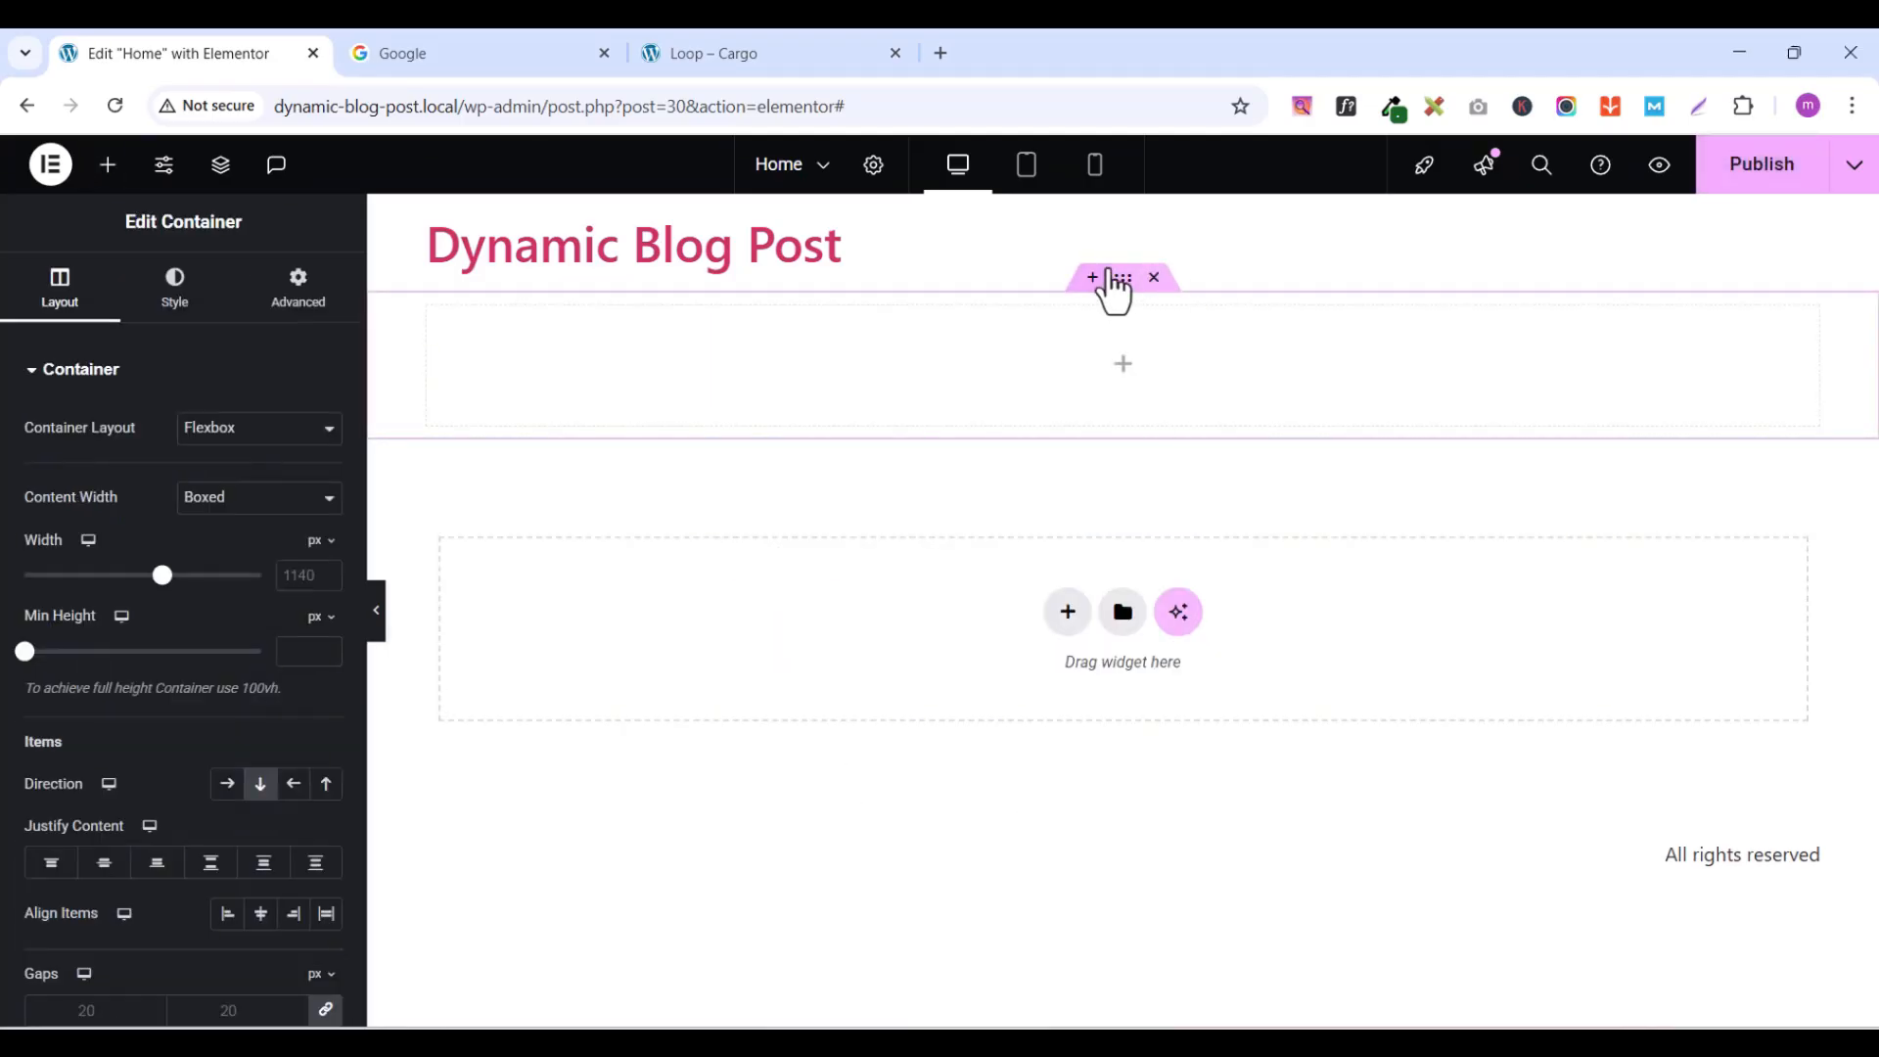
# - Set the new container's unlinked padding to 80 px top, 20 px right, 80 px bottom and 20 px left
pyautogui.click(314, 302)
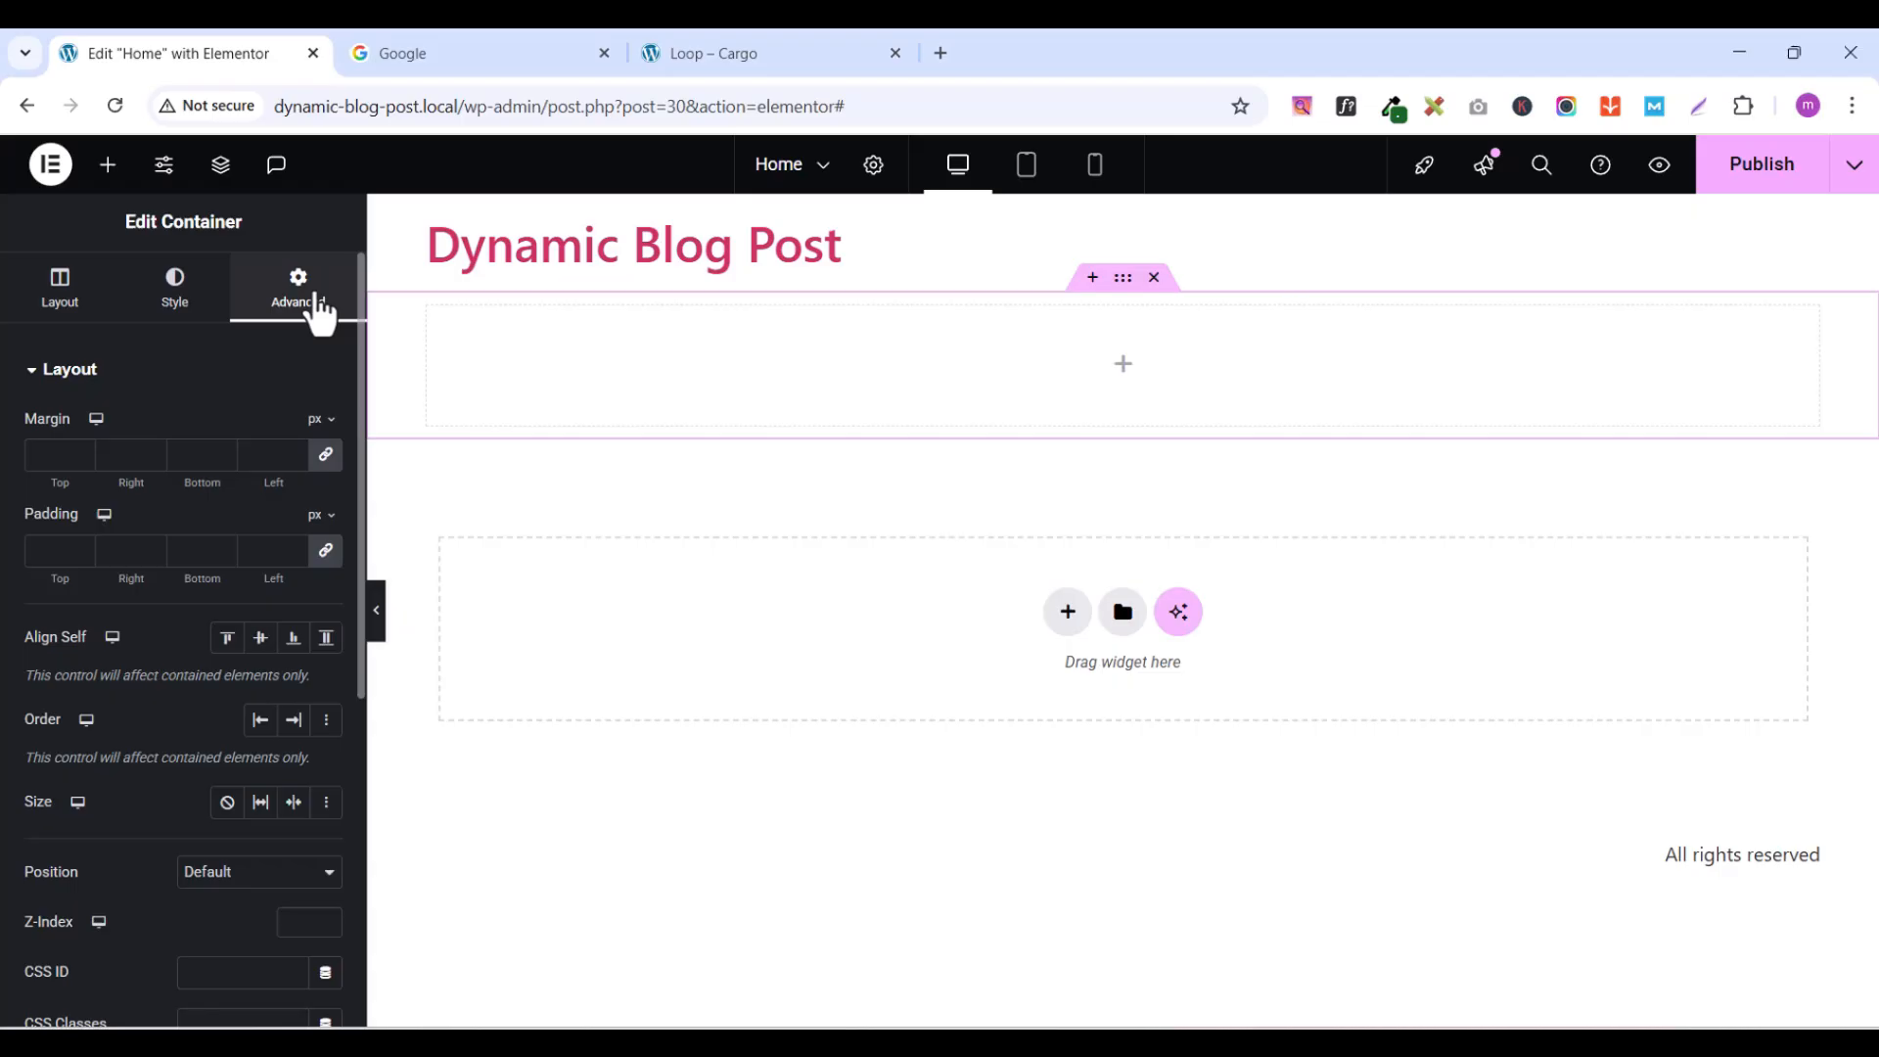
pyautogui.click(326, 550)
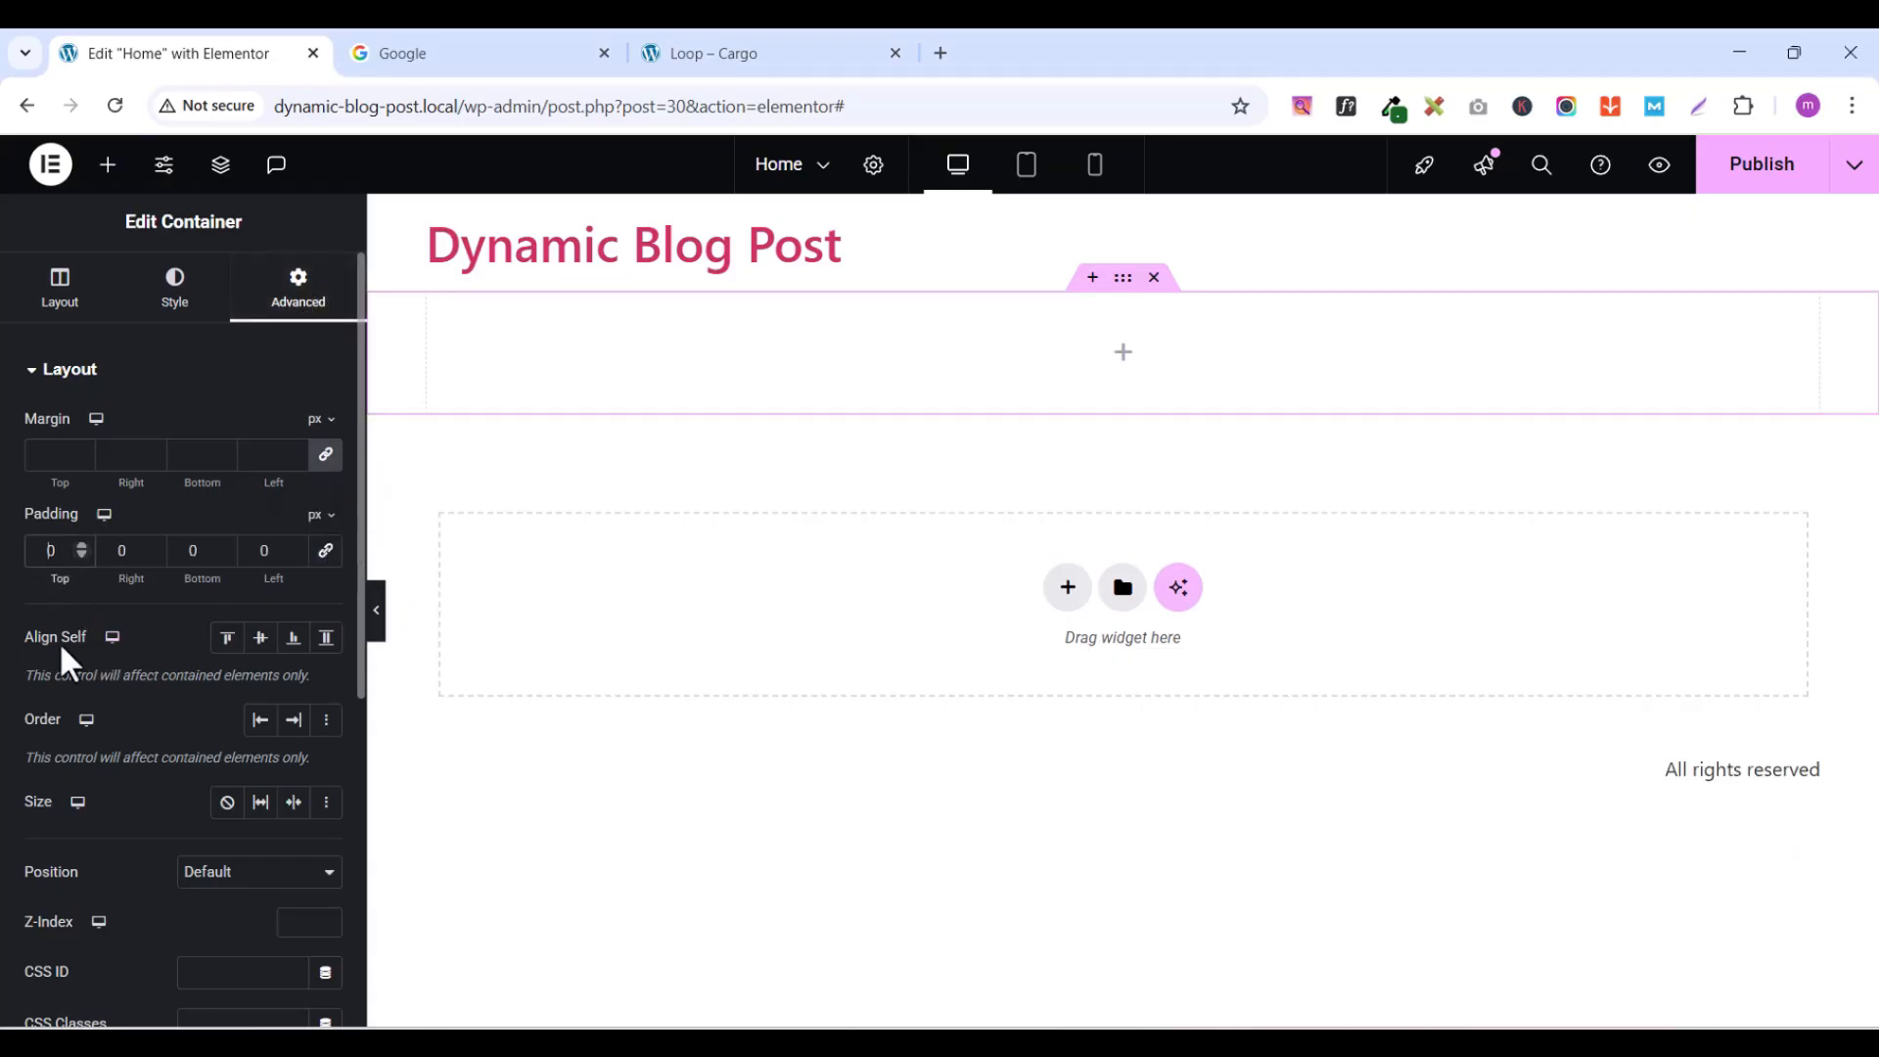
pyautogui.write('80')
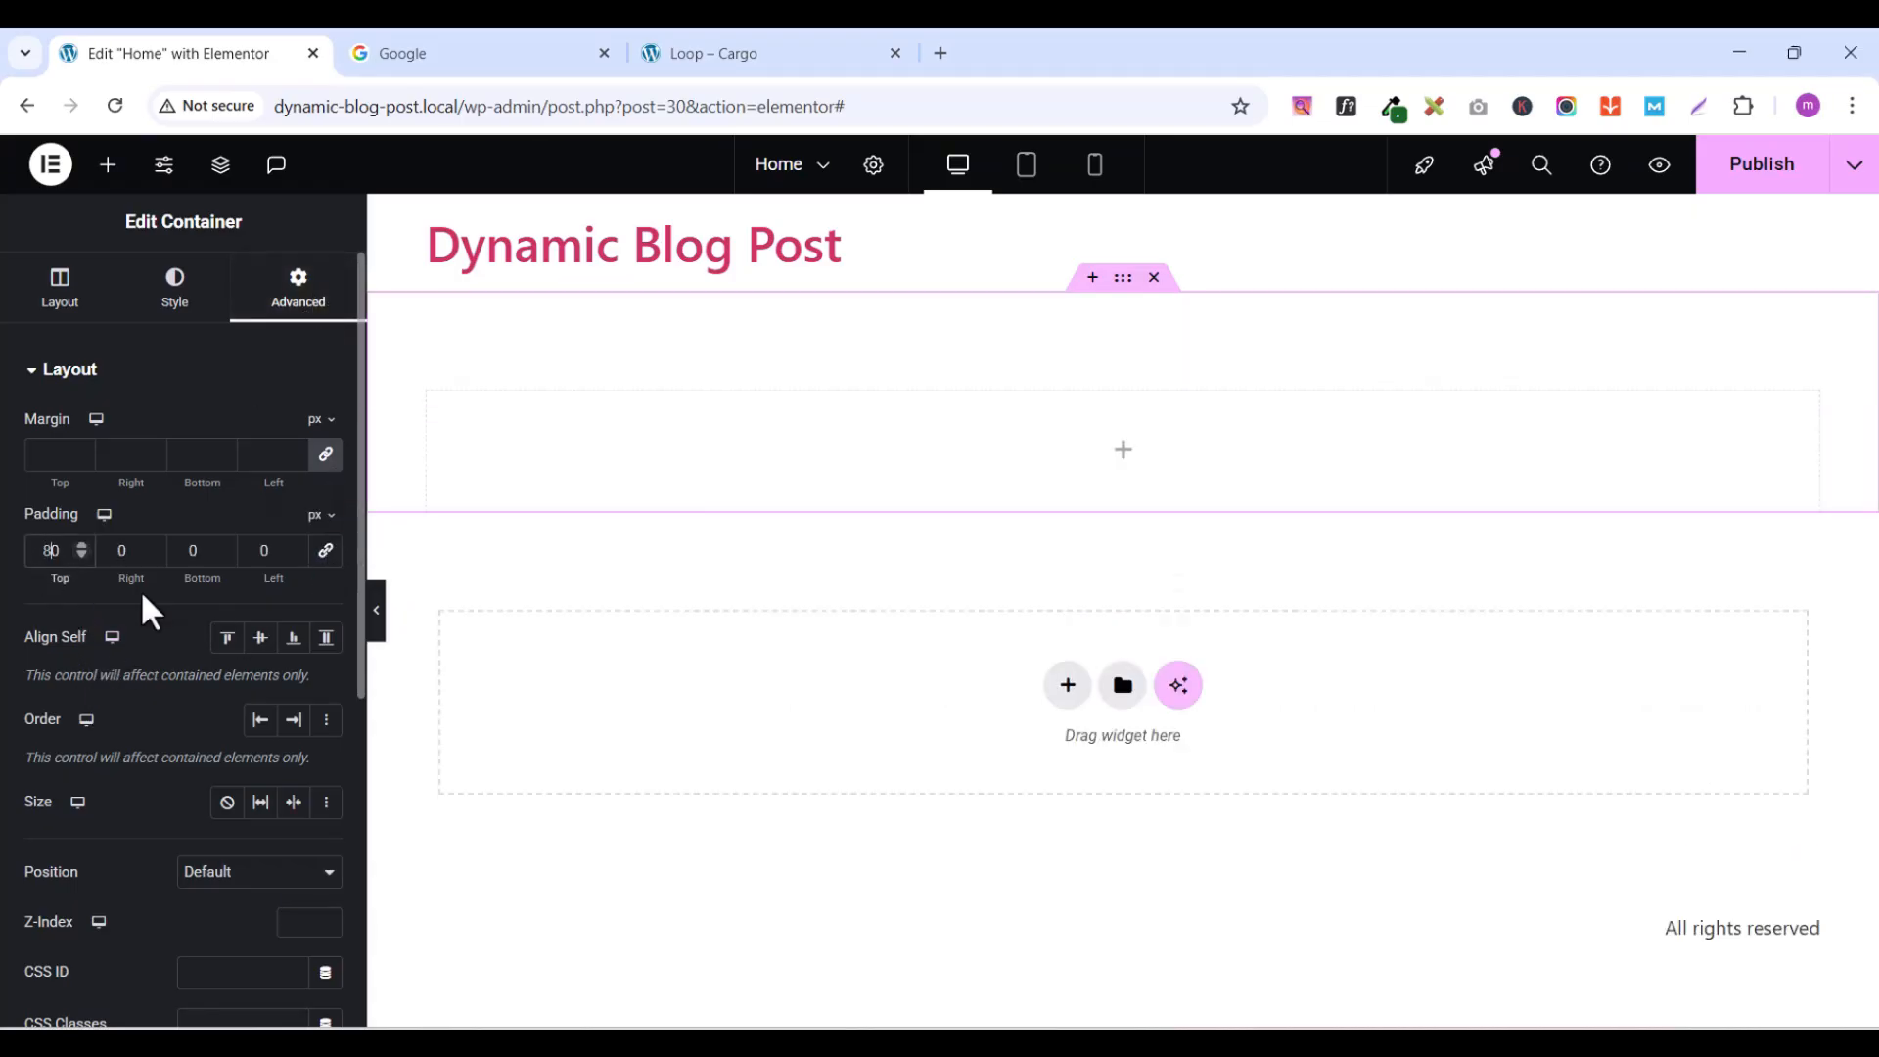
pyautogui.click(116, 550)
pyautogui.write('20')
pyautogui.click(196, 548)
pyautogui.write('80')
pyautogui.click(263, 550)
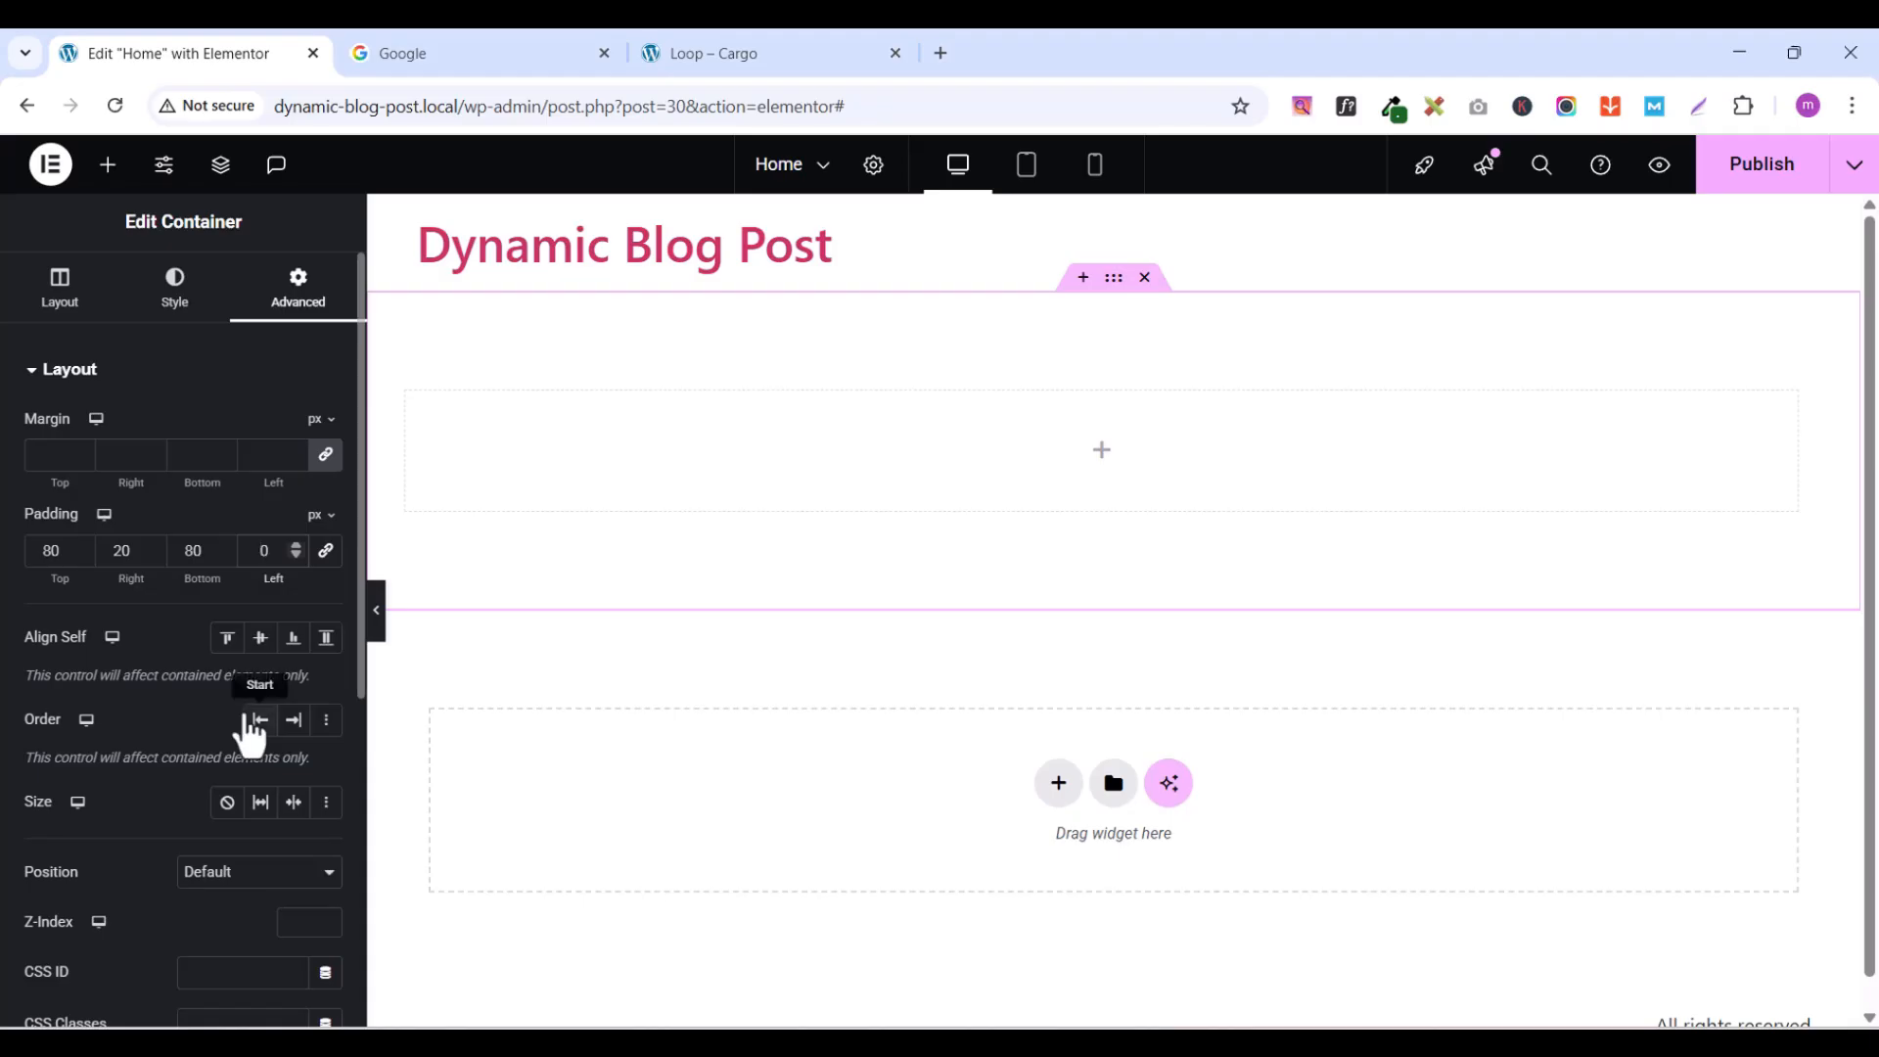
pyautogui.write('20')
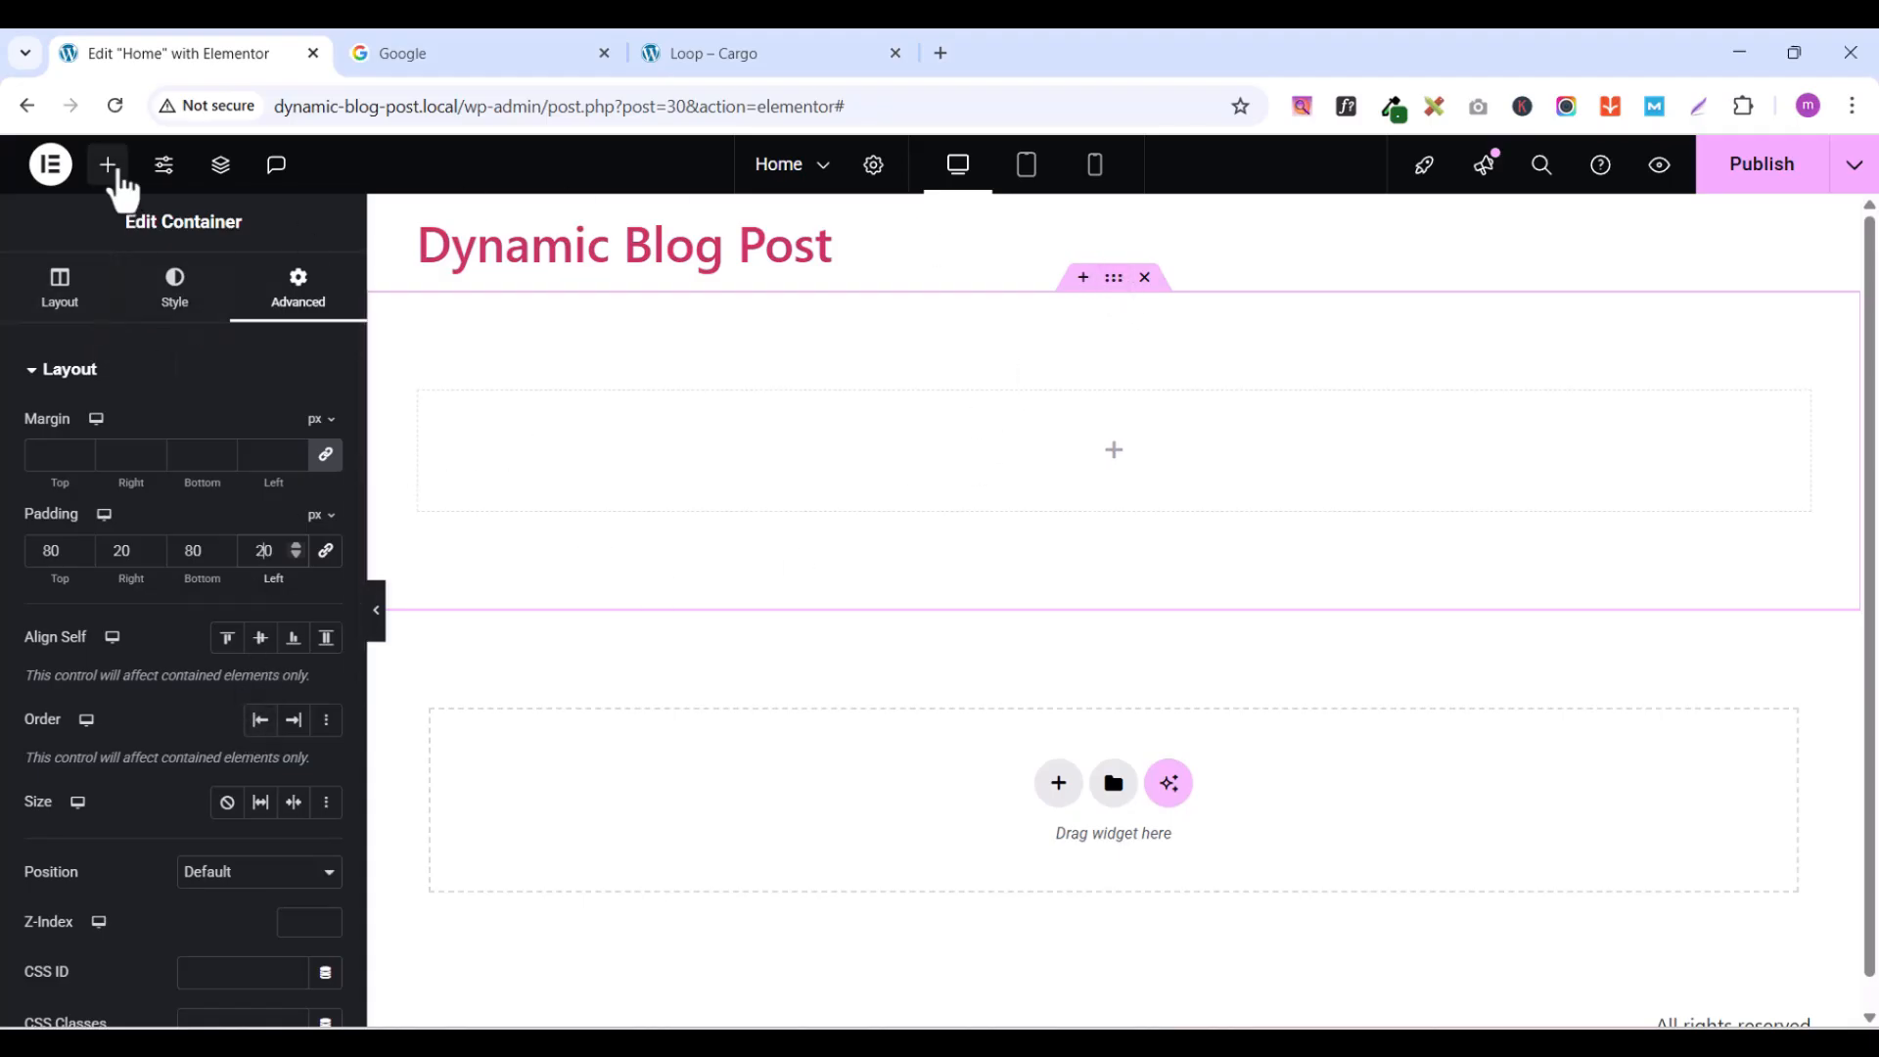
# - Find the Heading widget with the search term "head" and place it inside the padded container
pyautogui.click(116, 171)
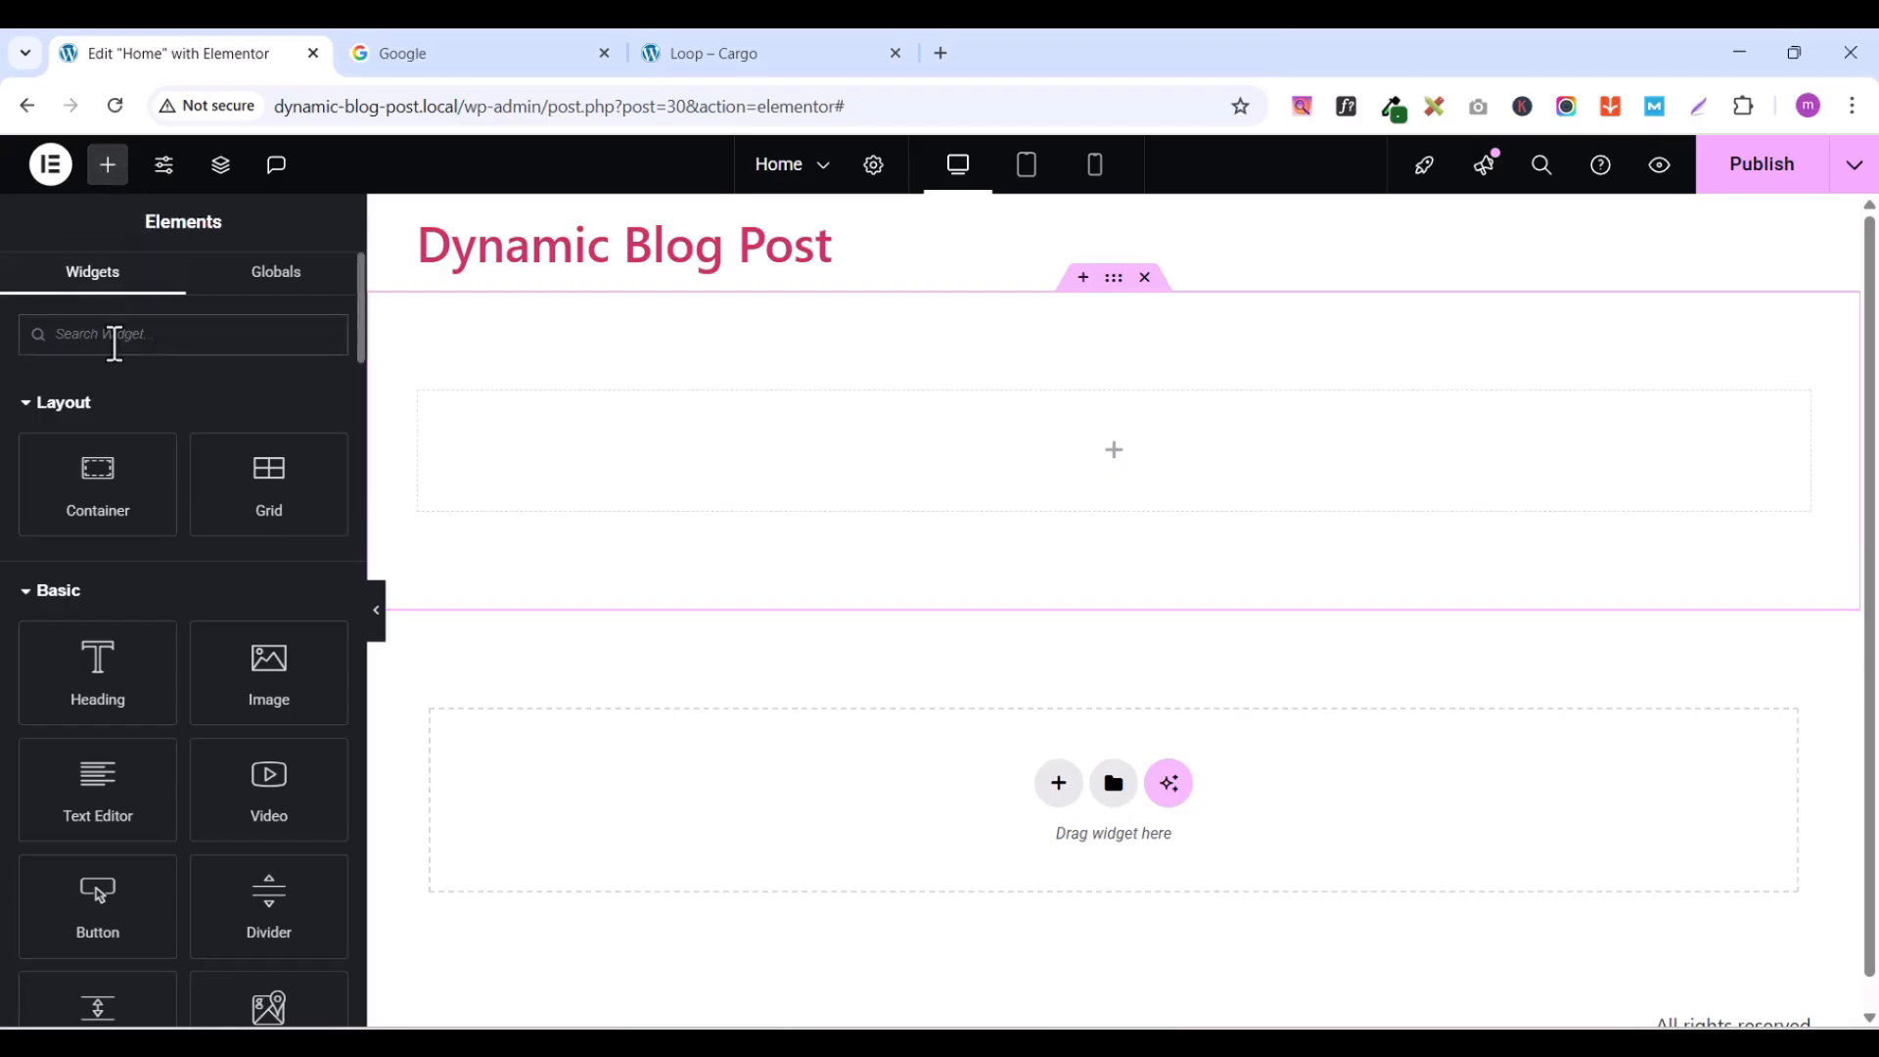
pyautogui.write('ele')
pyautogui.press('BackSpace')
pyautogui.press('BackSpace')
pyautogui.press('BackSpace')
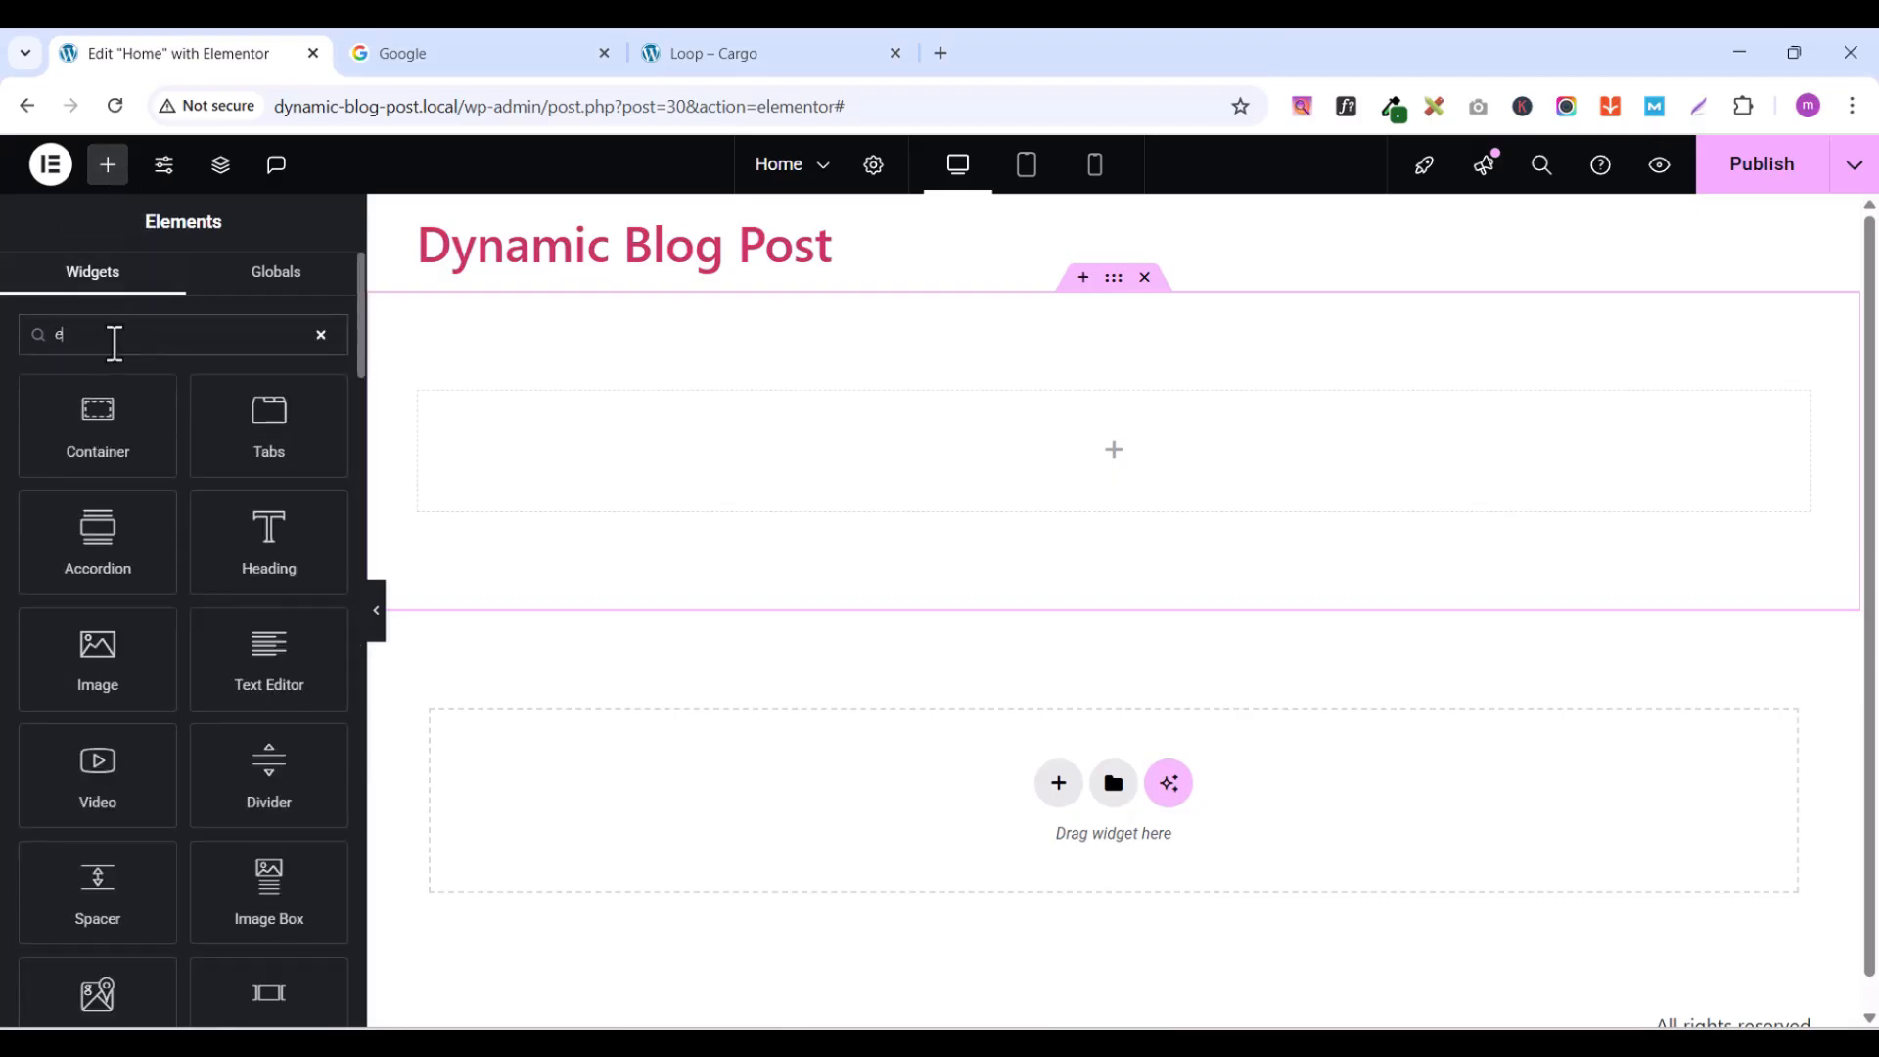
pyautogui.write('head')
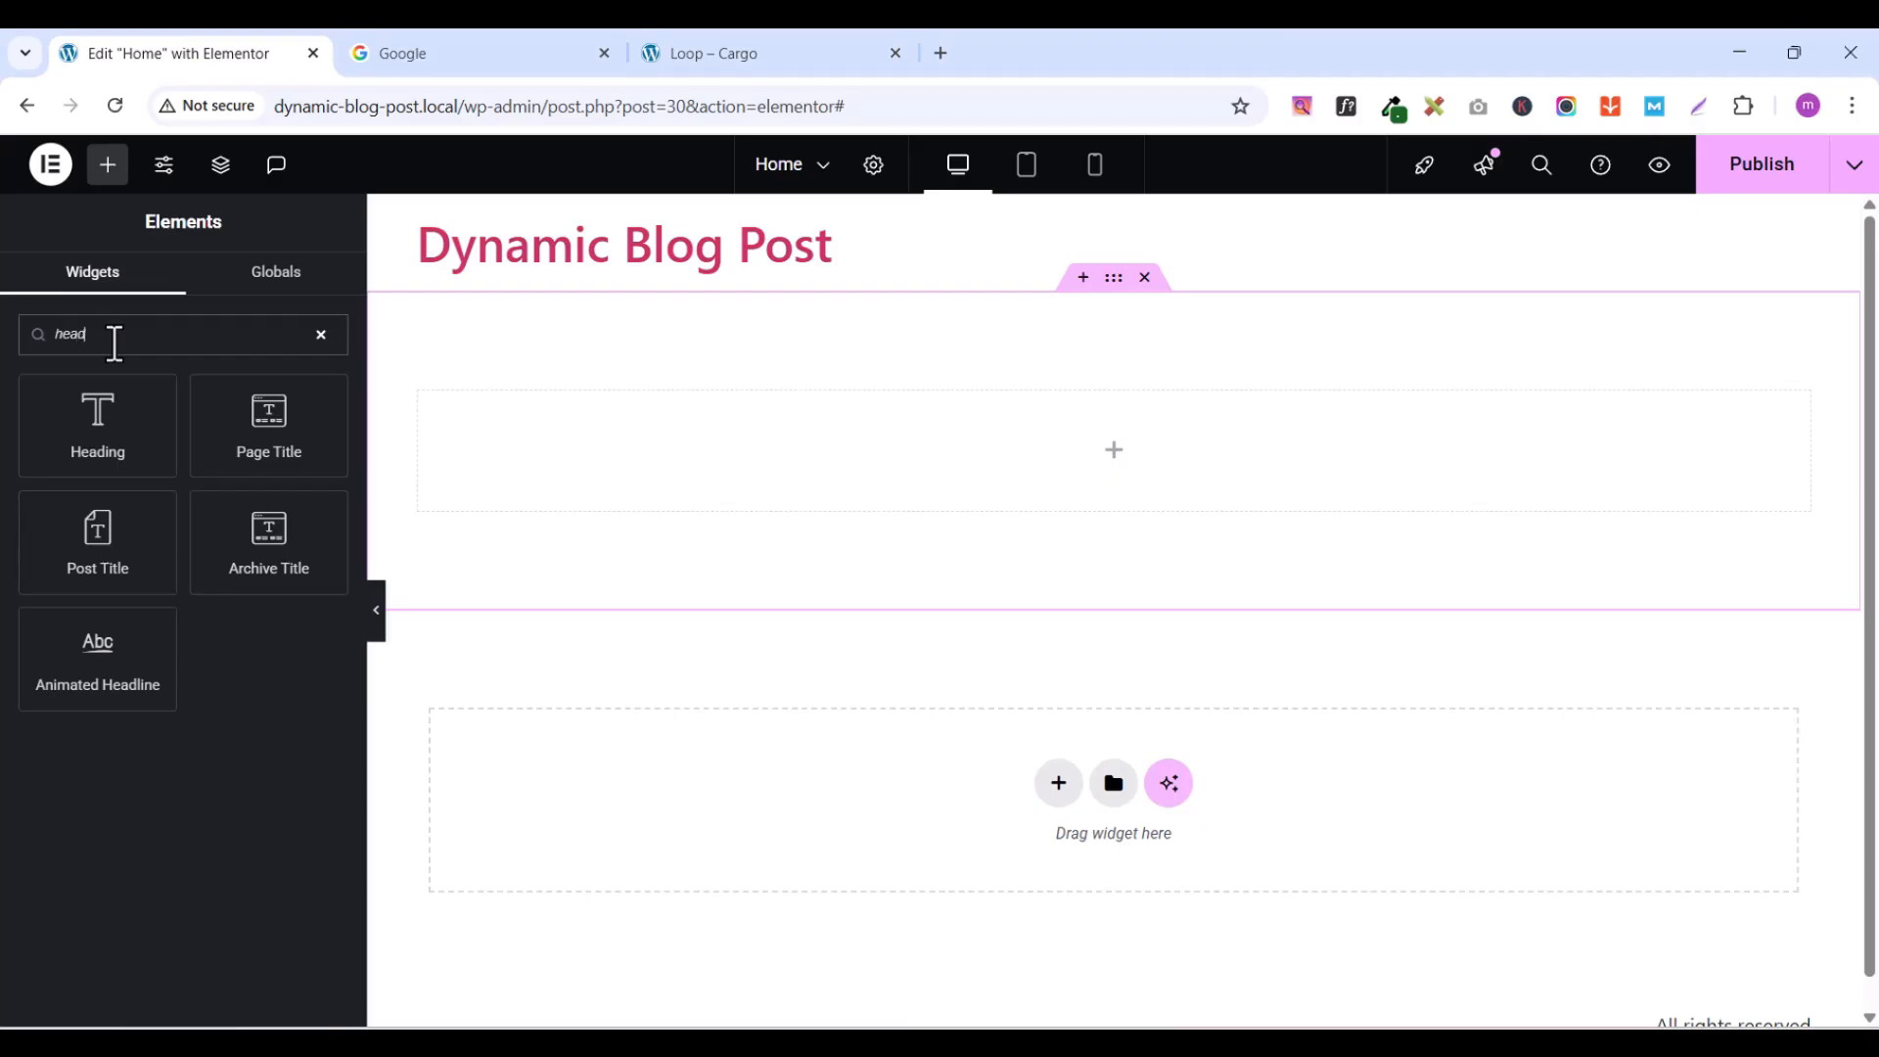
pyautogui.moveTo(93, 432); pyautogui.dragTo(1109, 453)
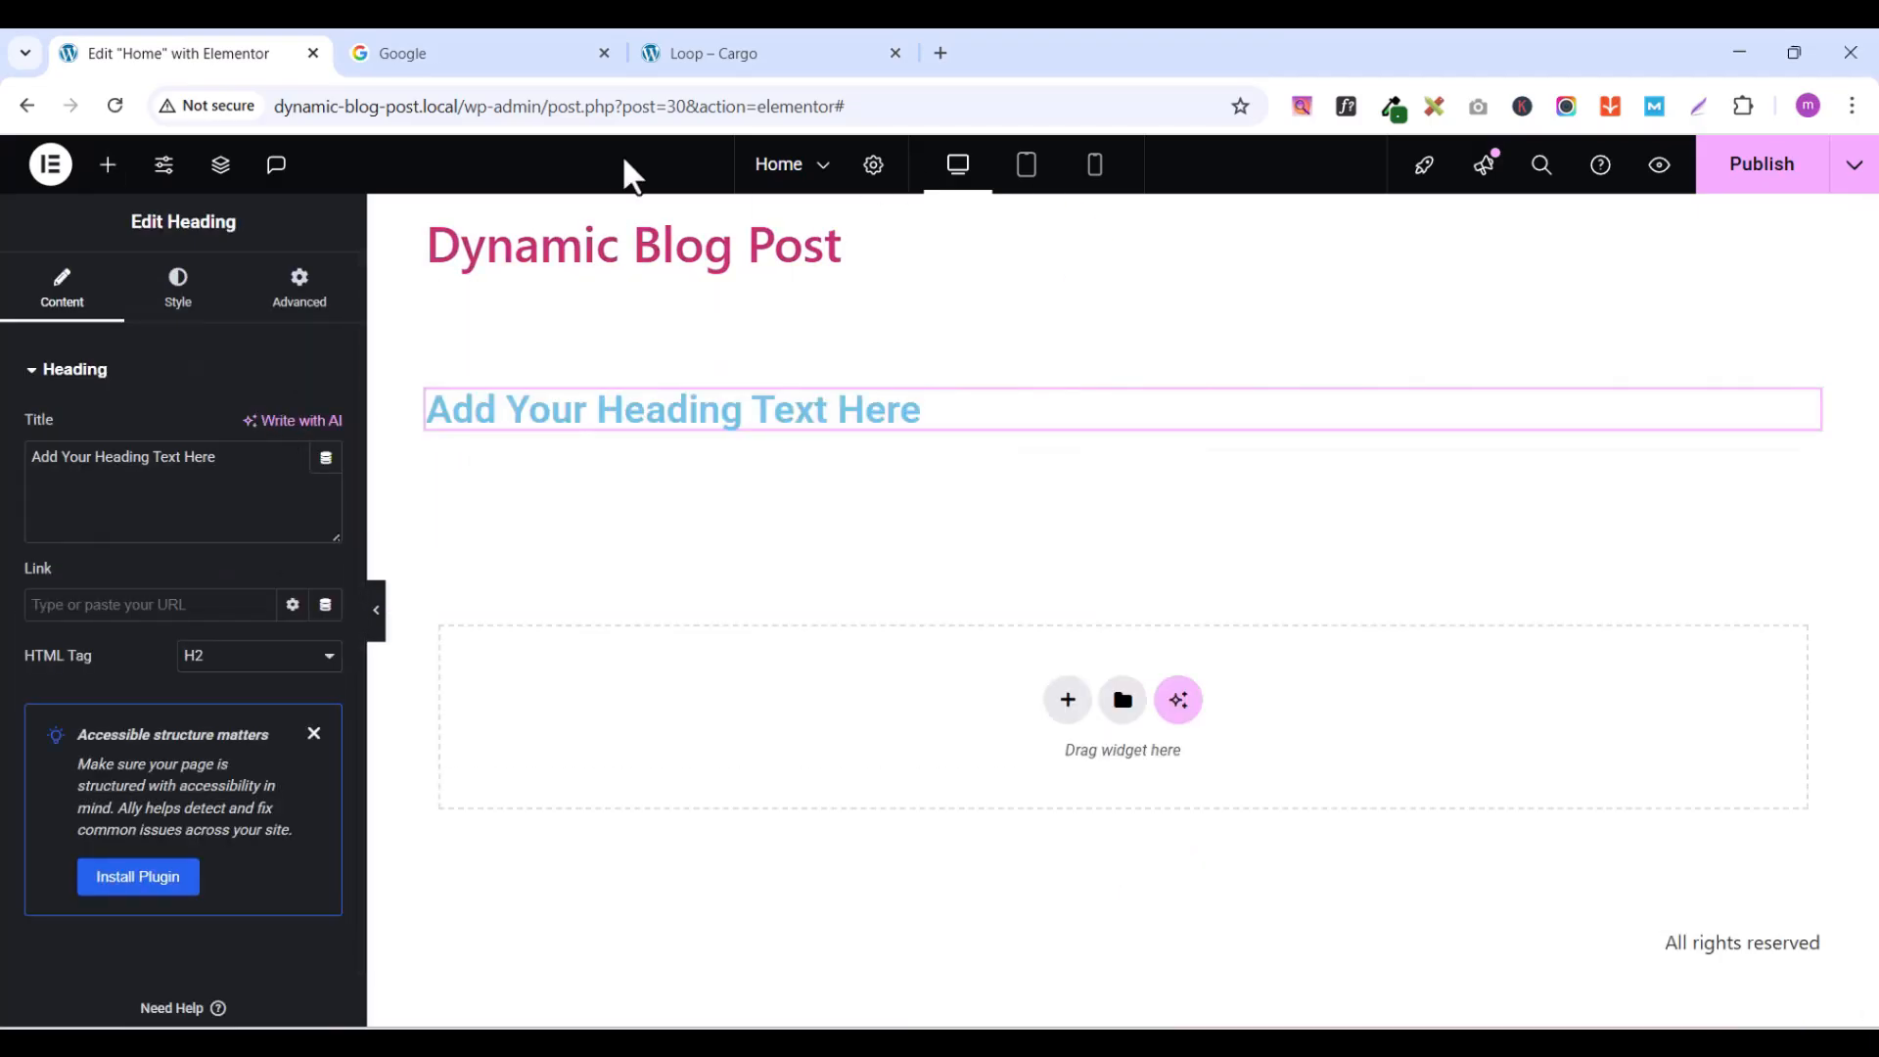
# - Copy the section title from the Loop – Cargo page and replace the heading's text with "DYNAMIC BLOG POST, LOOP & CAROUSEL"
pyautogui.click(729, 39)
pyautogui.moveTo(571, 358); pyautogui.dragTo(1300, 373)
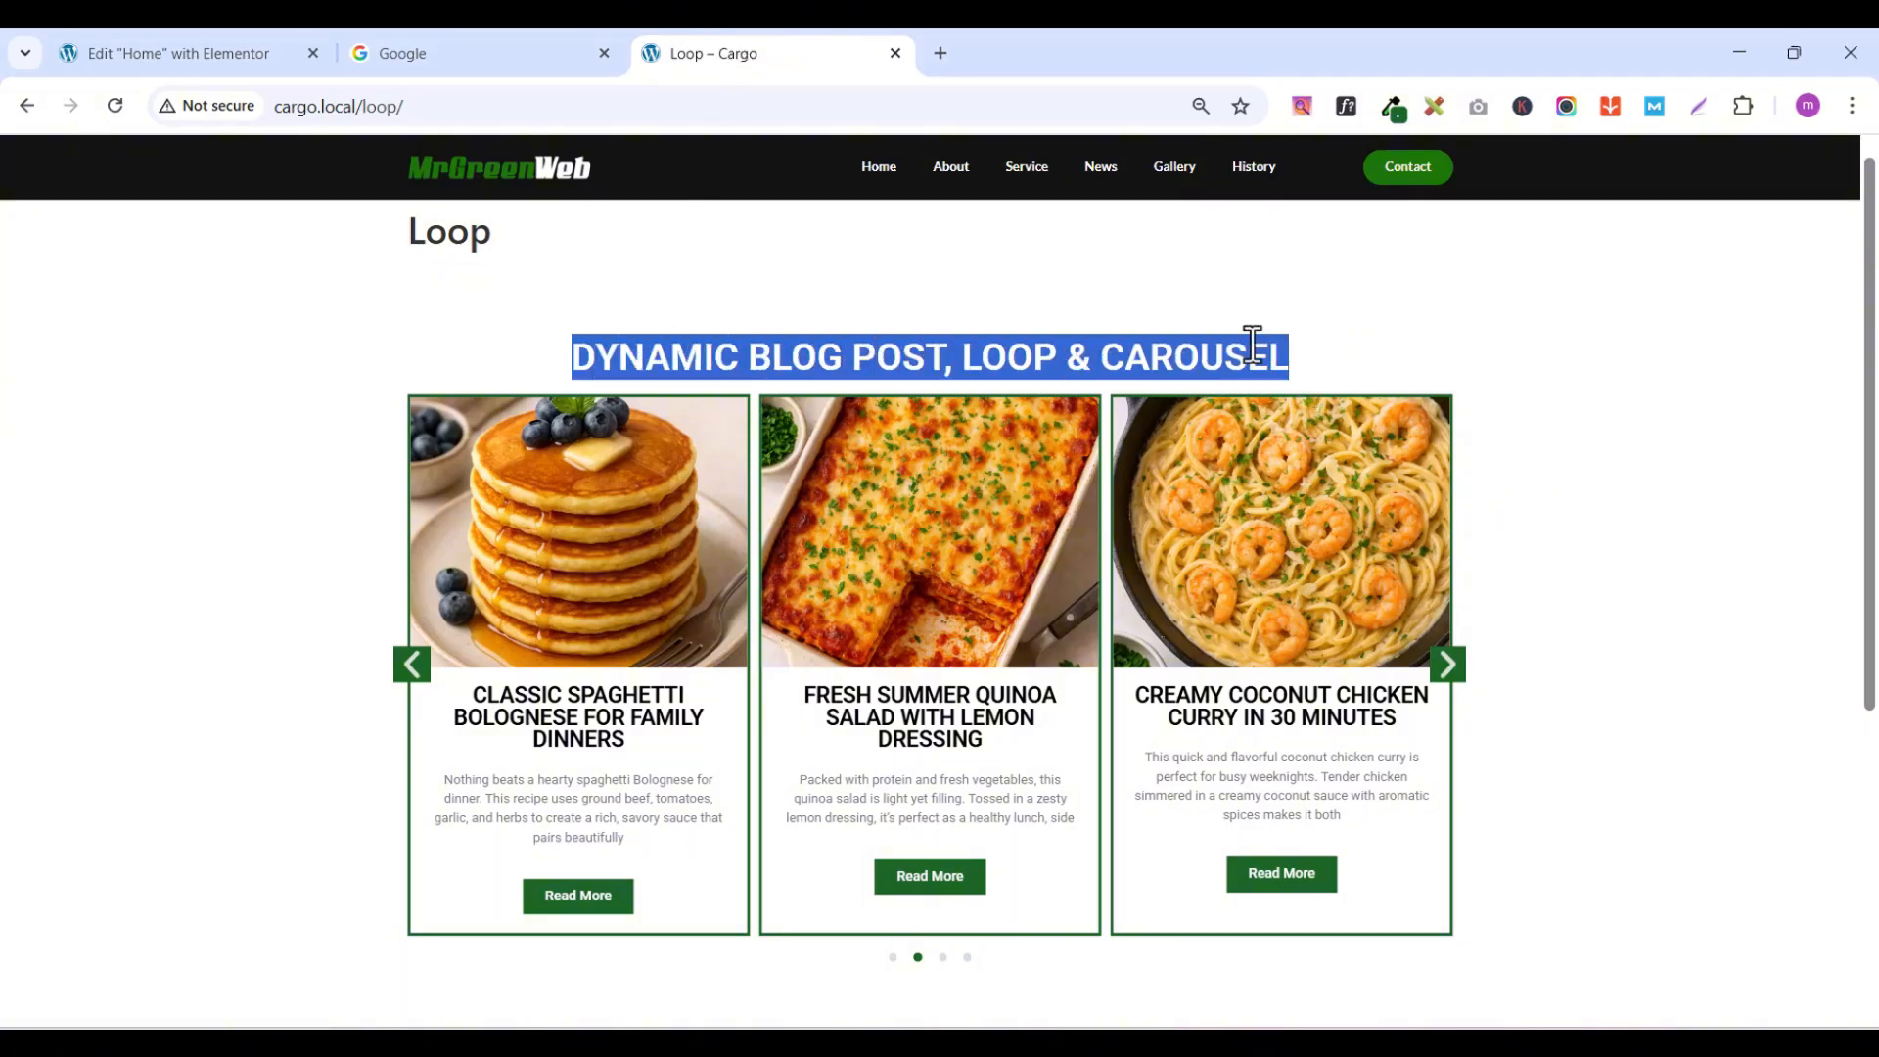
pyautogui.rightClick(1255, 354)
pyautogui.click(1292, 369)
pyautogui.click(176, 54)
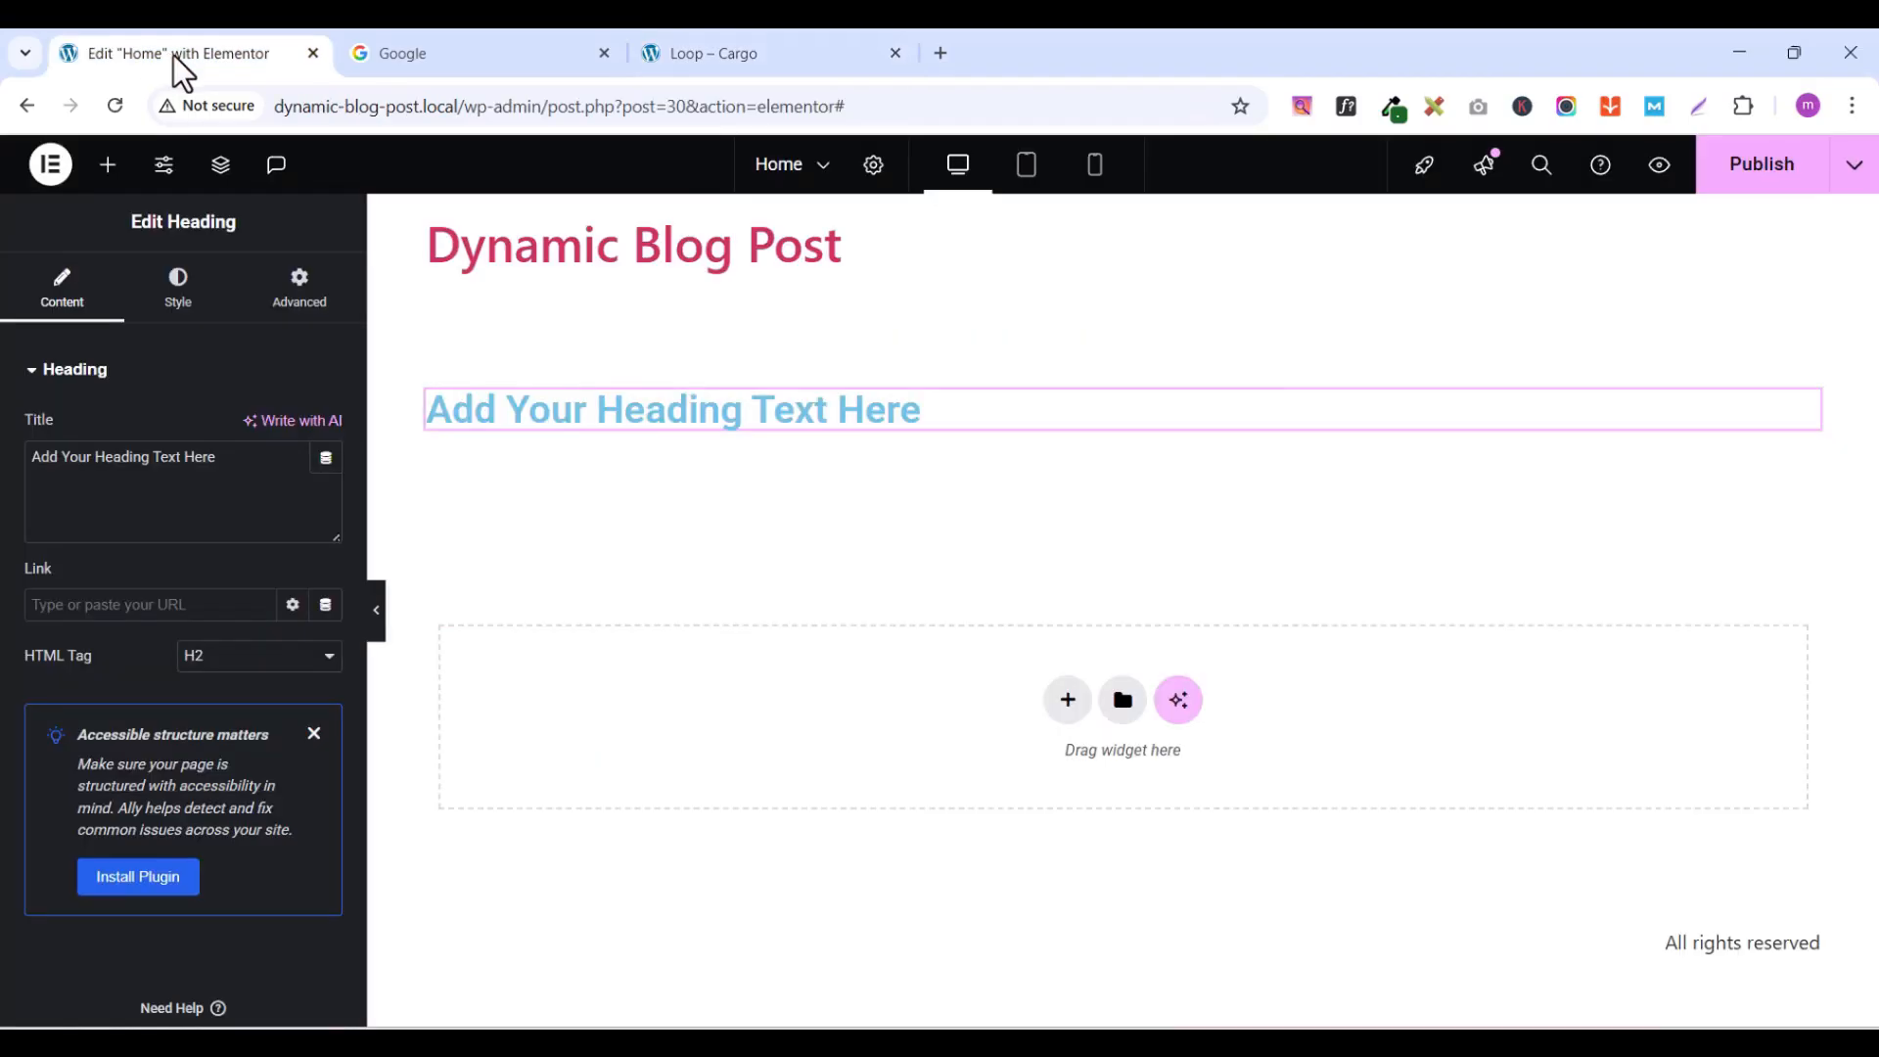
pyautogui.tripleClick(217, 471)
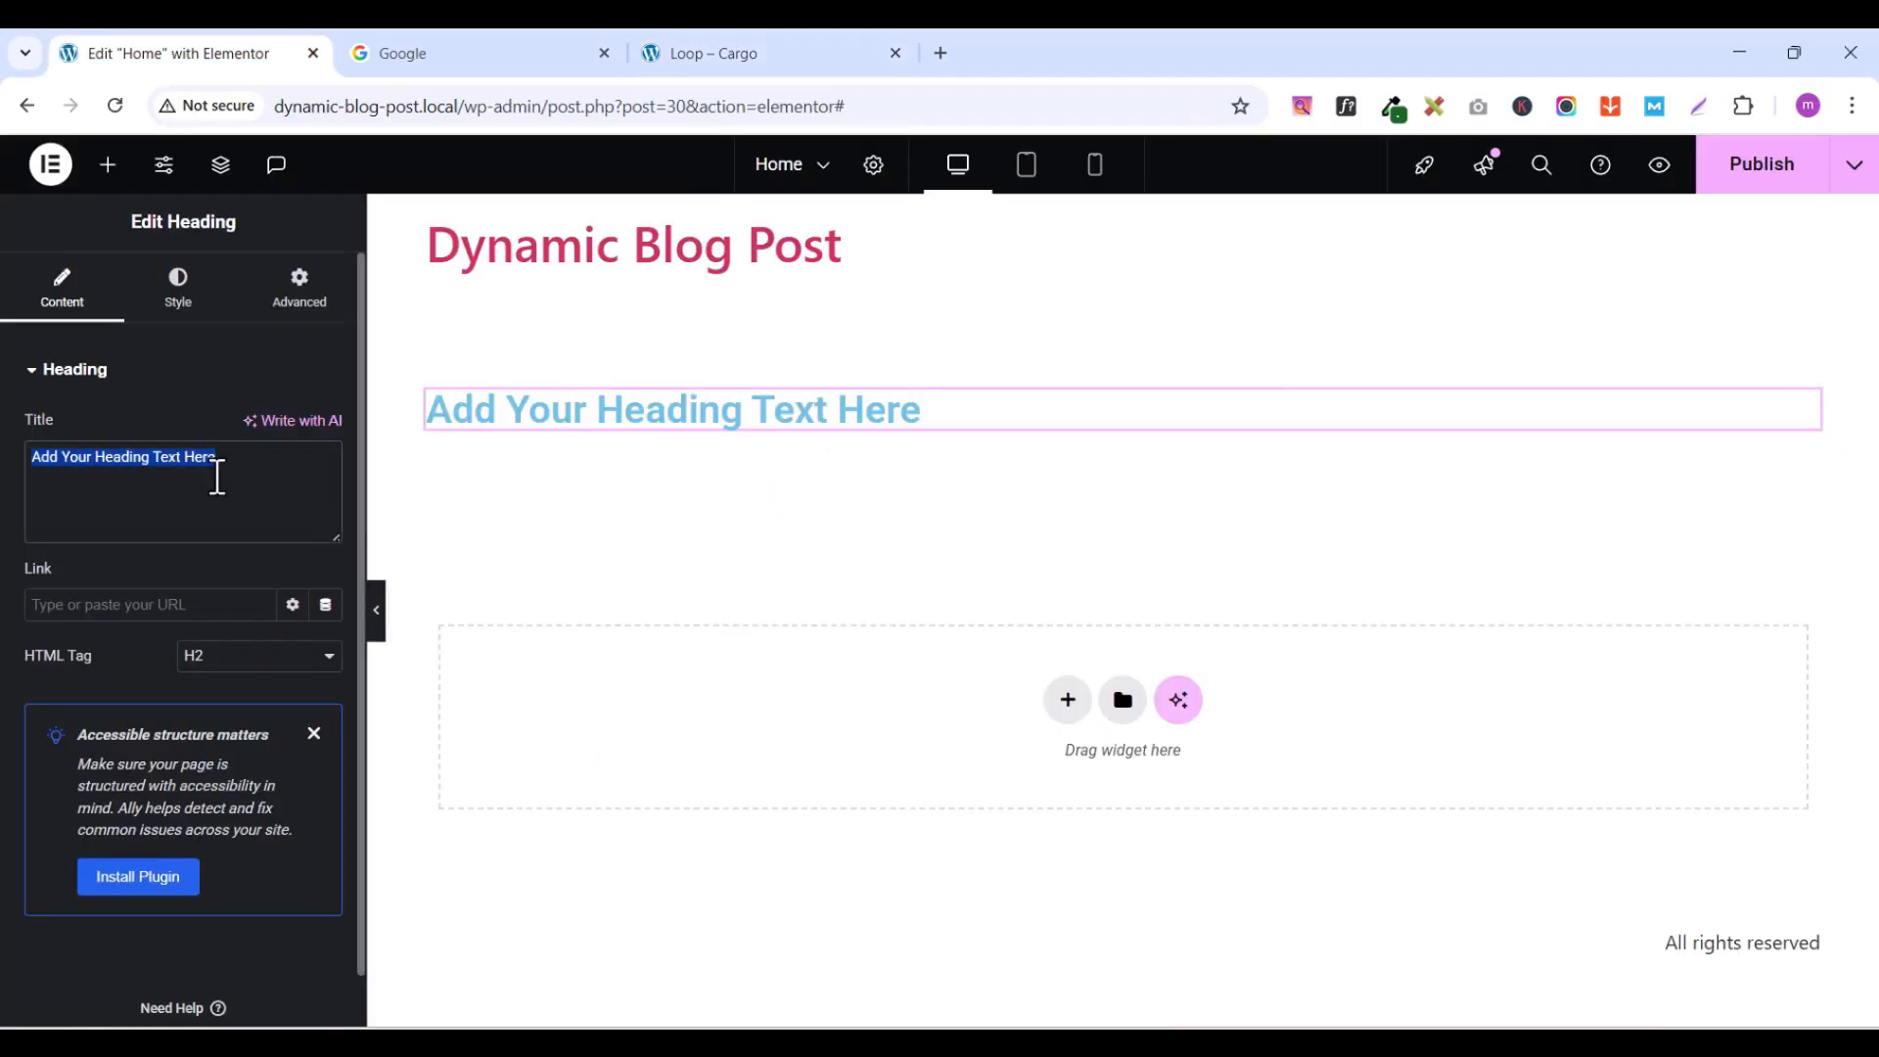
pyautogui.hotkey('ctrl', 'v')
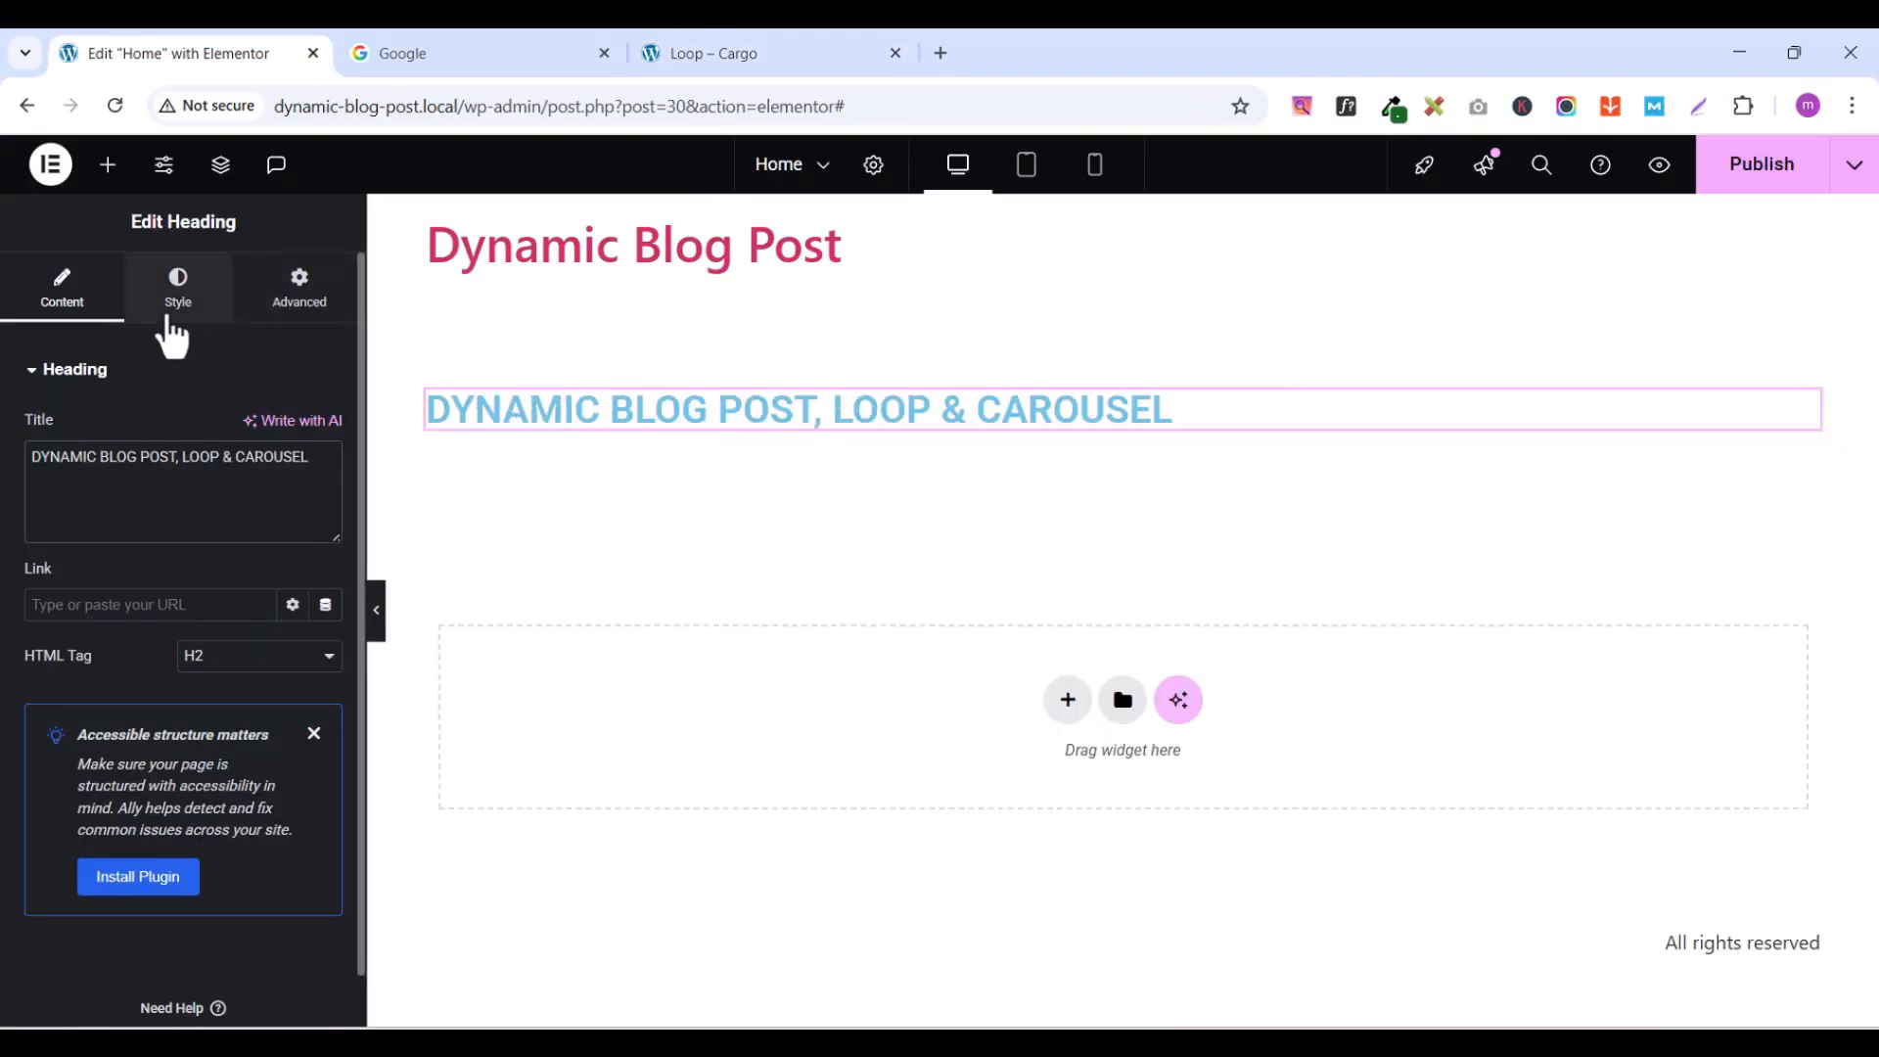
# - Set the heading's font size to 31 px and centre its alignment
pyautogui.click(172, 333)
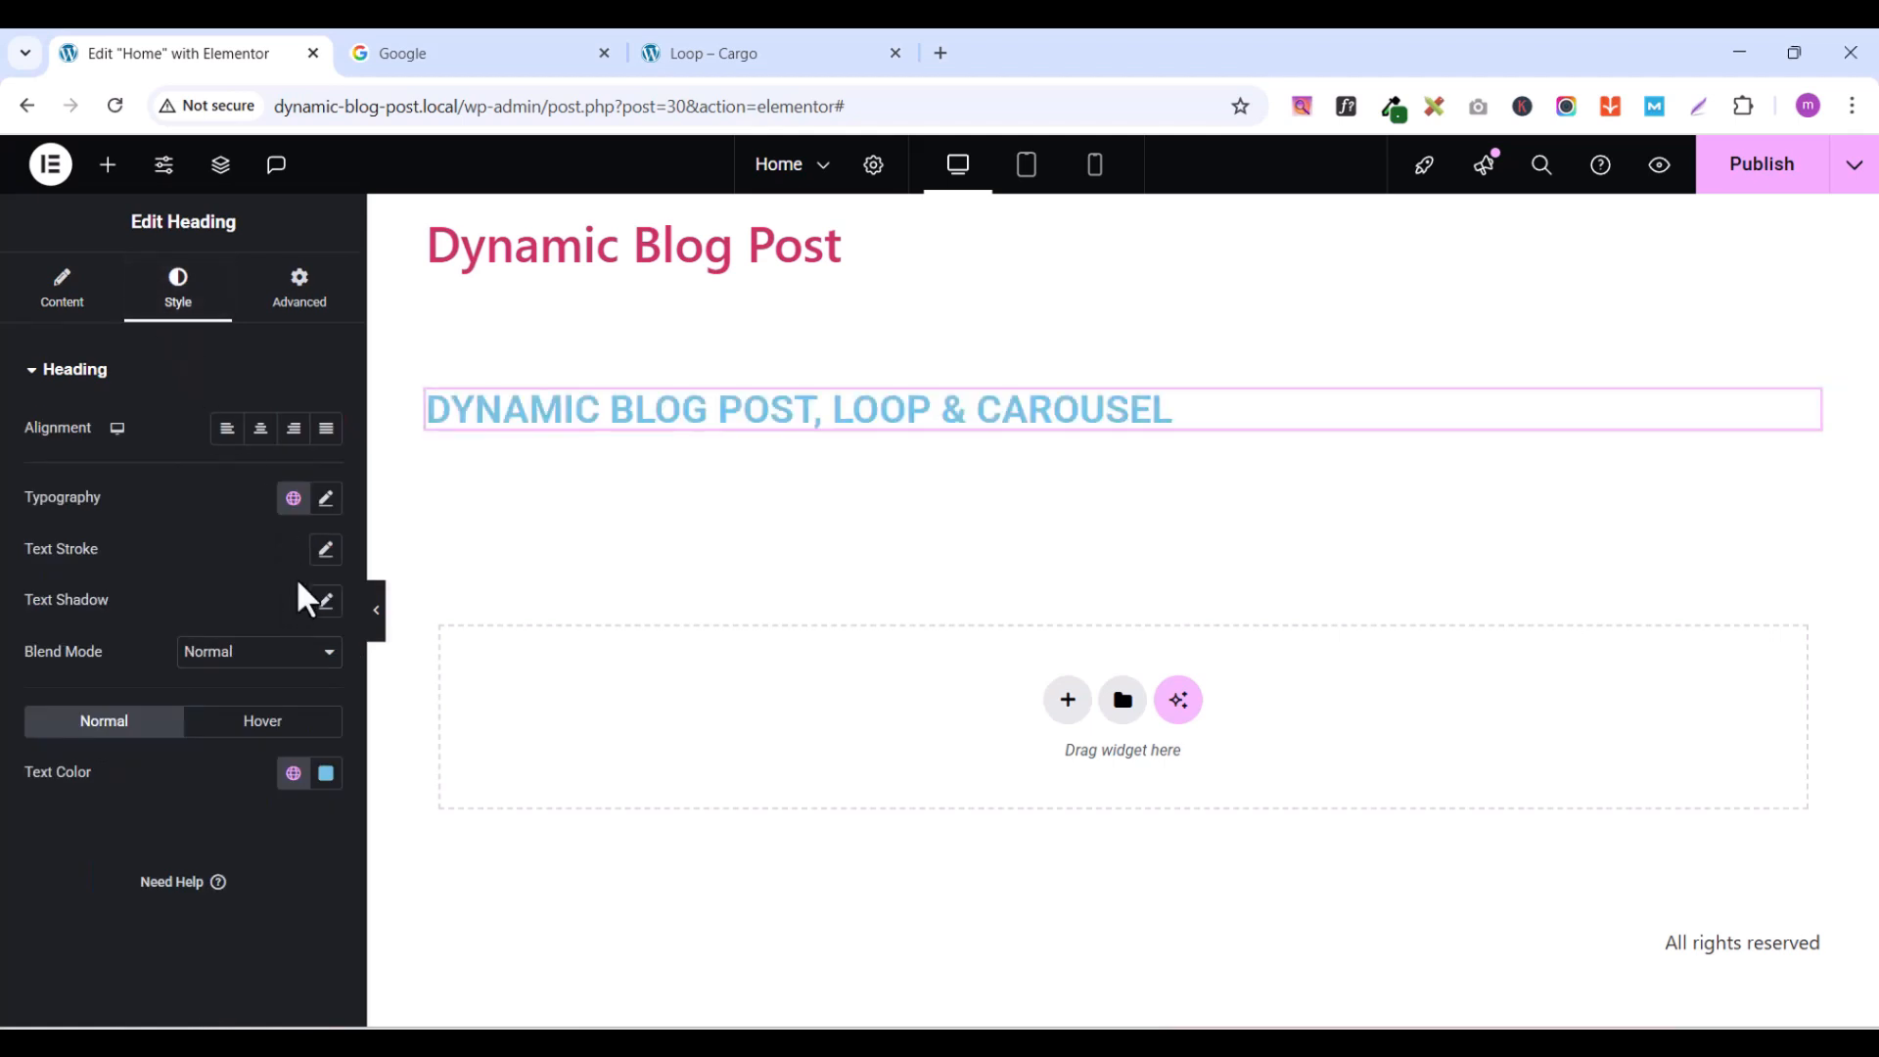
pyautogui.click(326, 501)
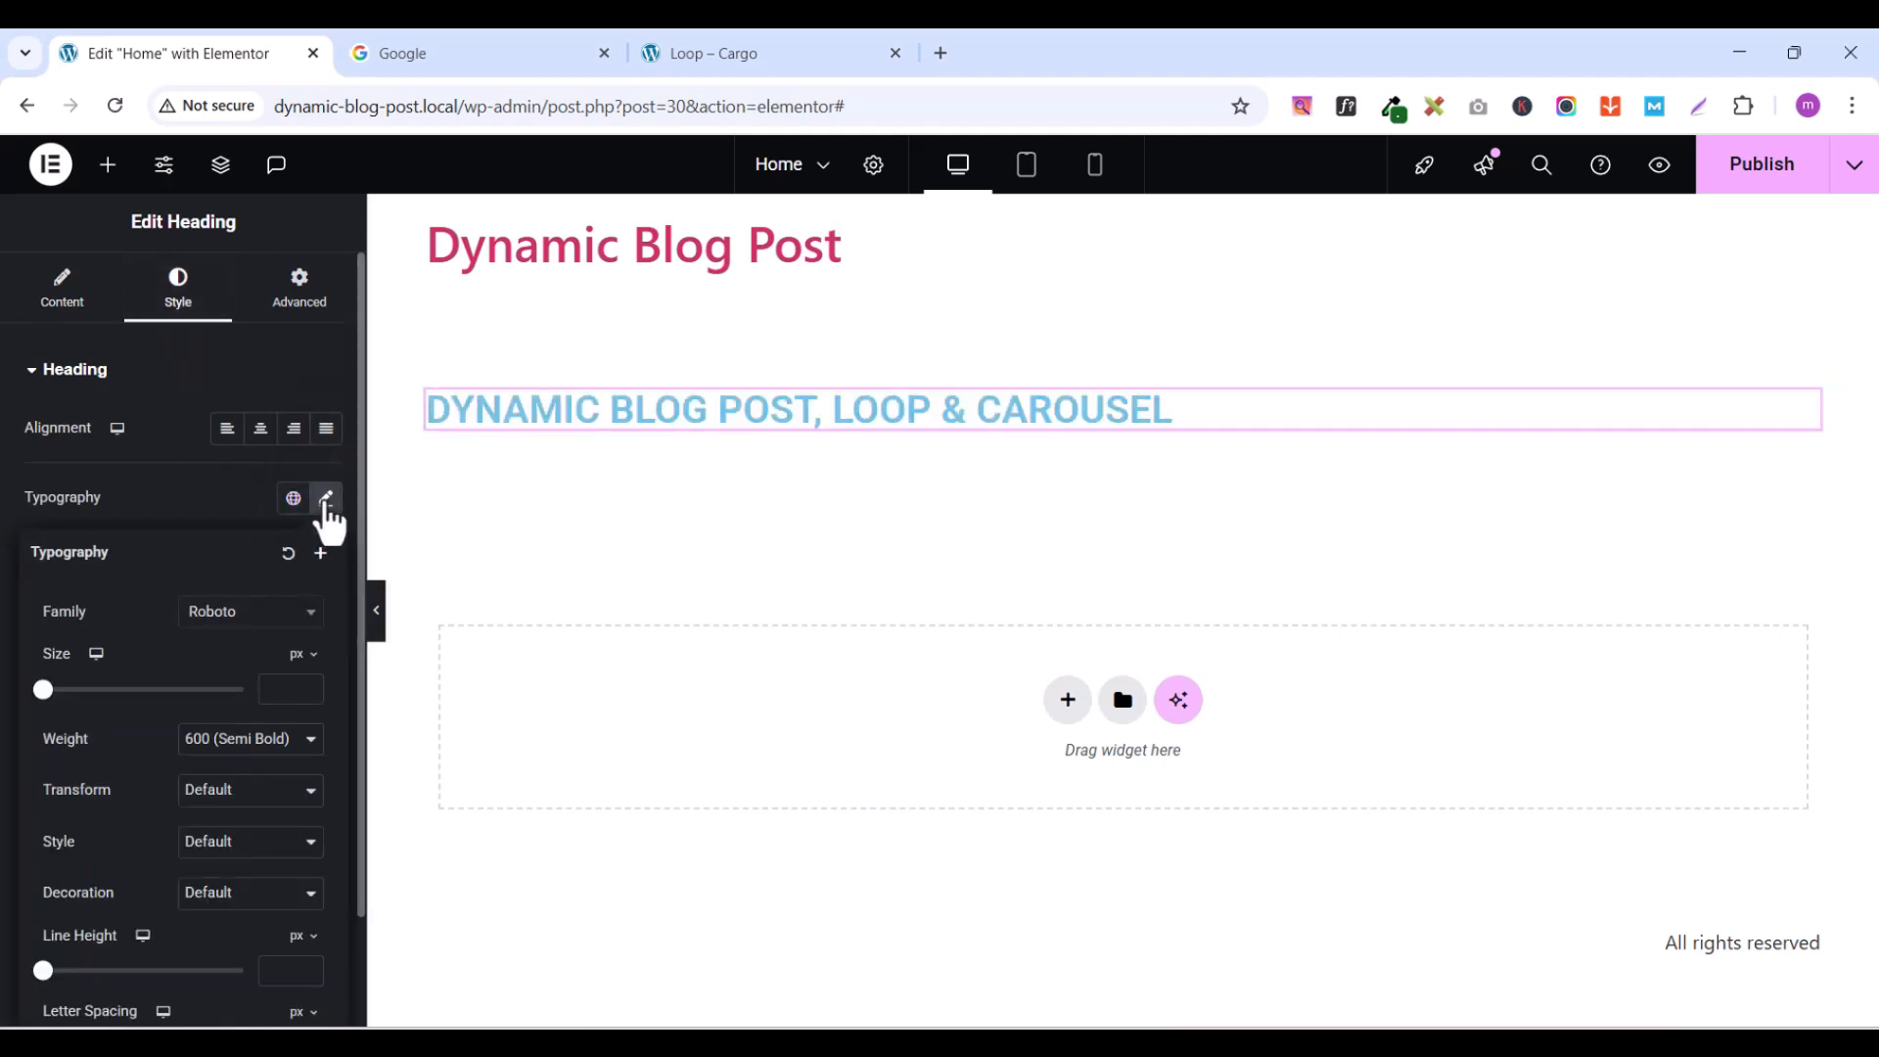
pyautogui.click(307, 682)
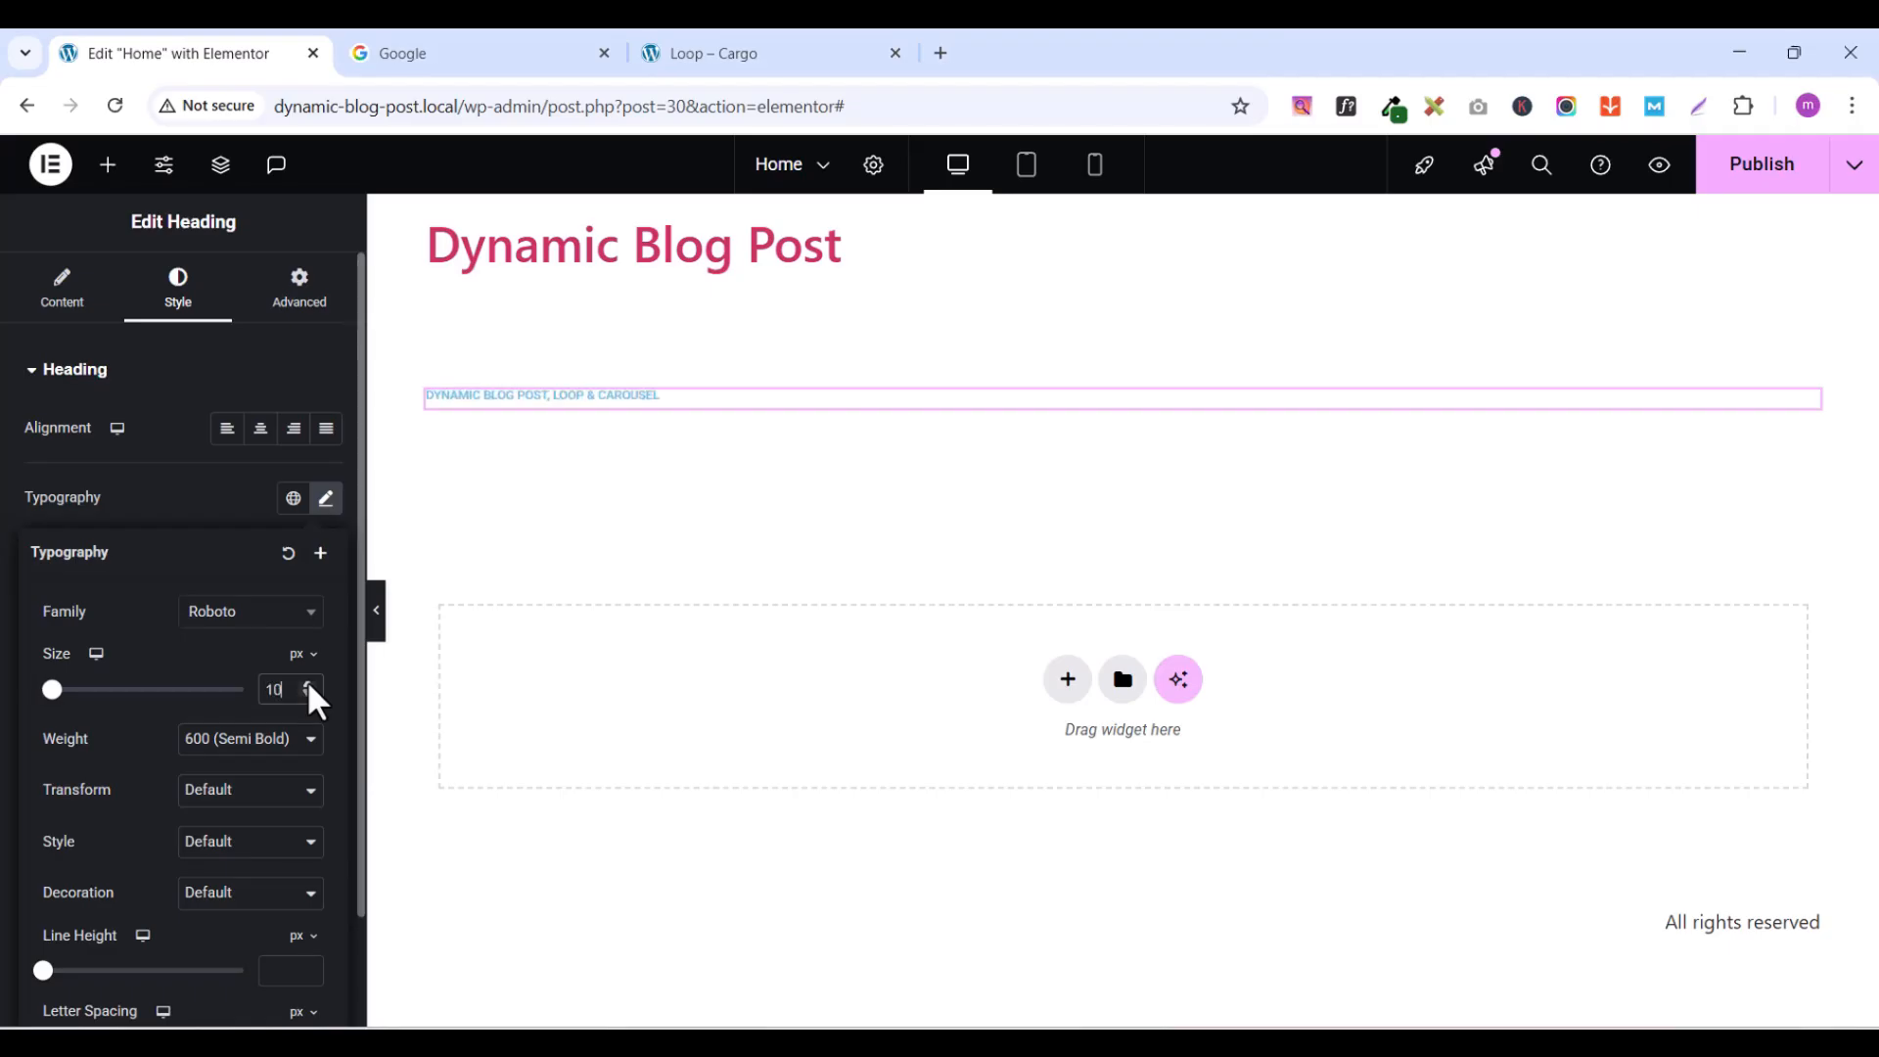
pyautogui.moveTo(308, 682); pyautogui.dragTo(308, 683)
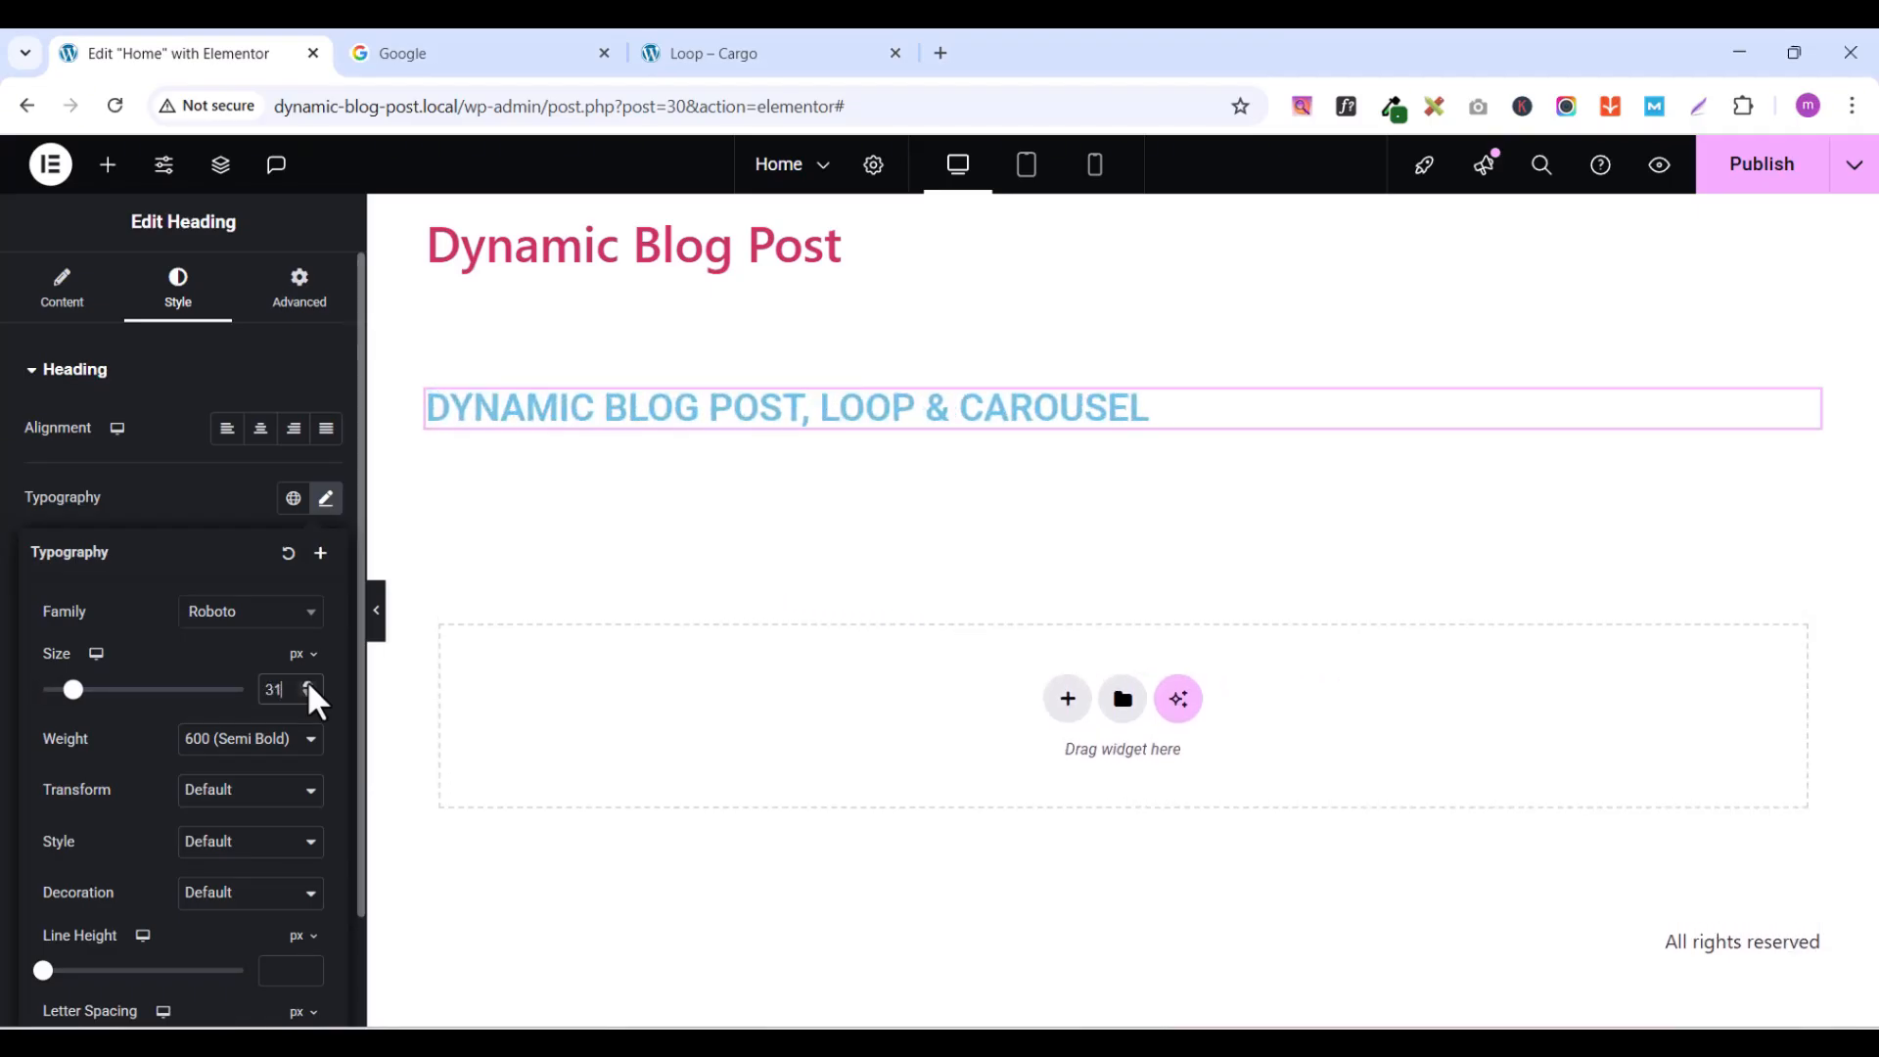
pyautogui.click(321, 503)
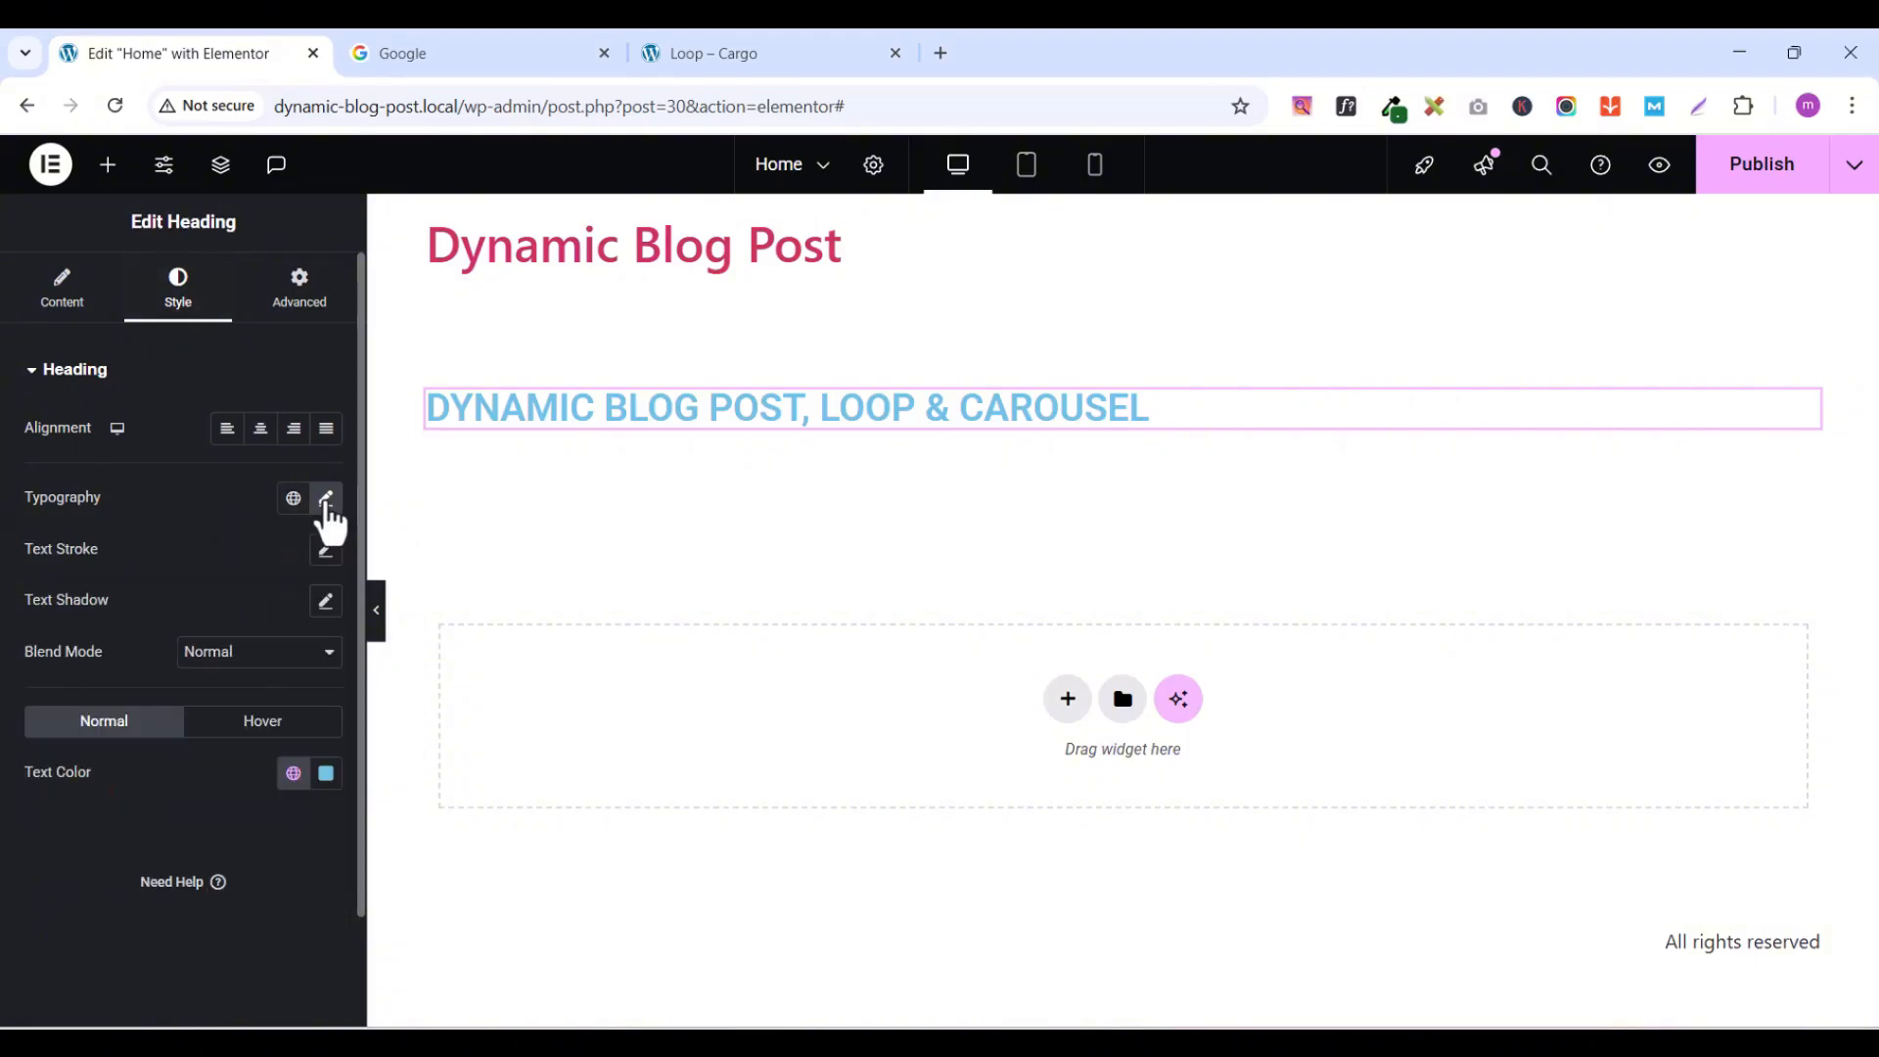
pyautogui.click(261, 429)
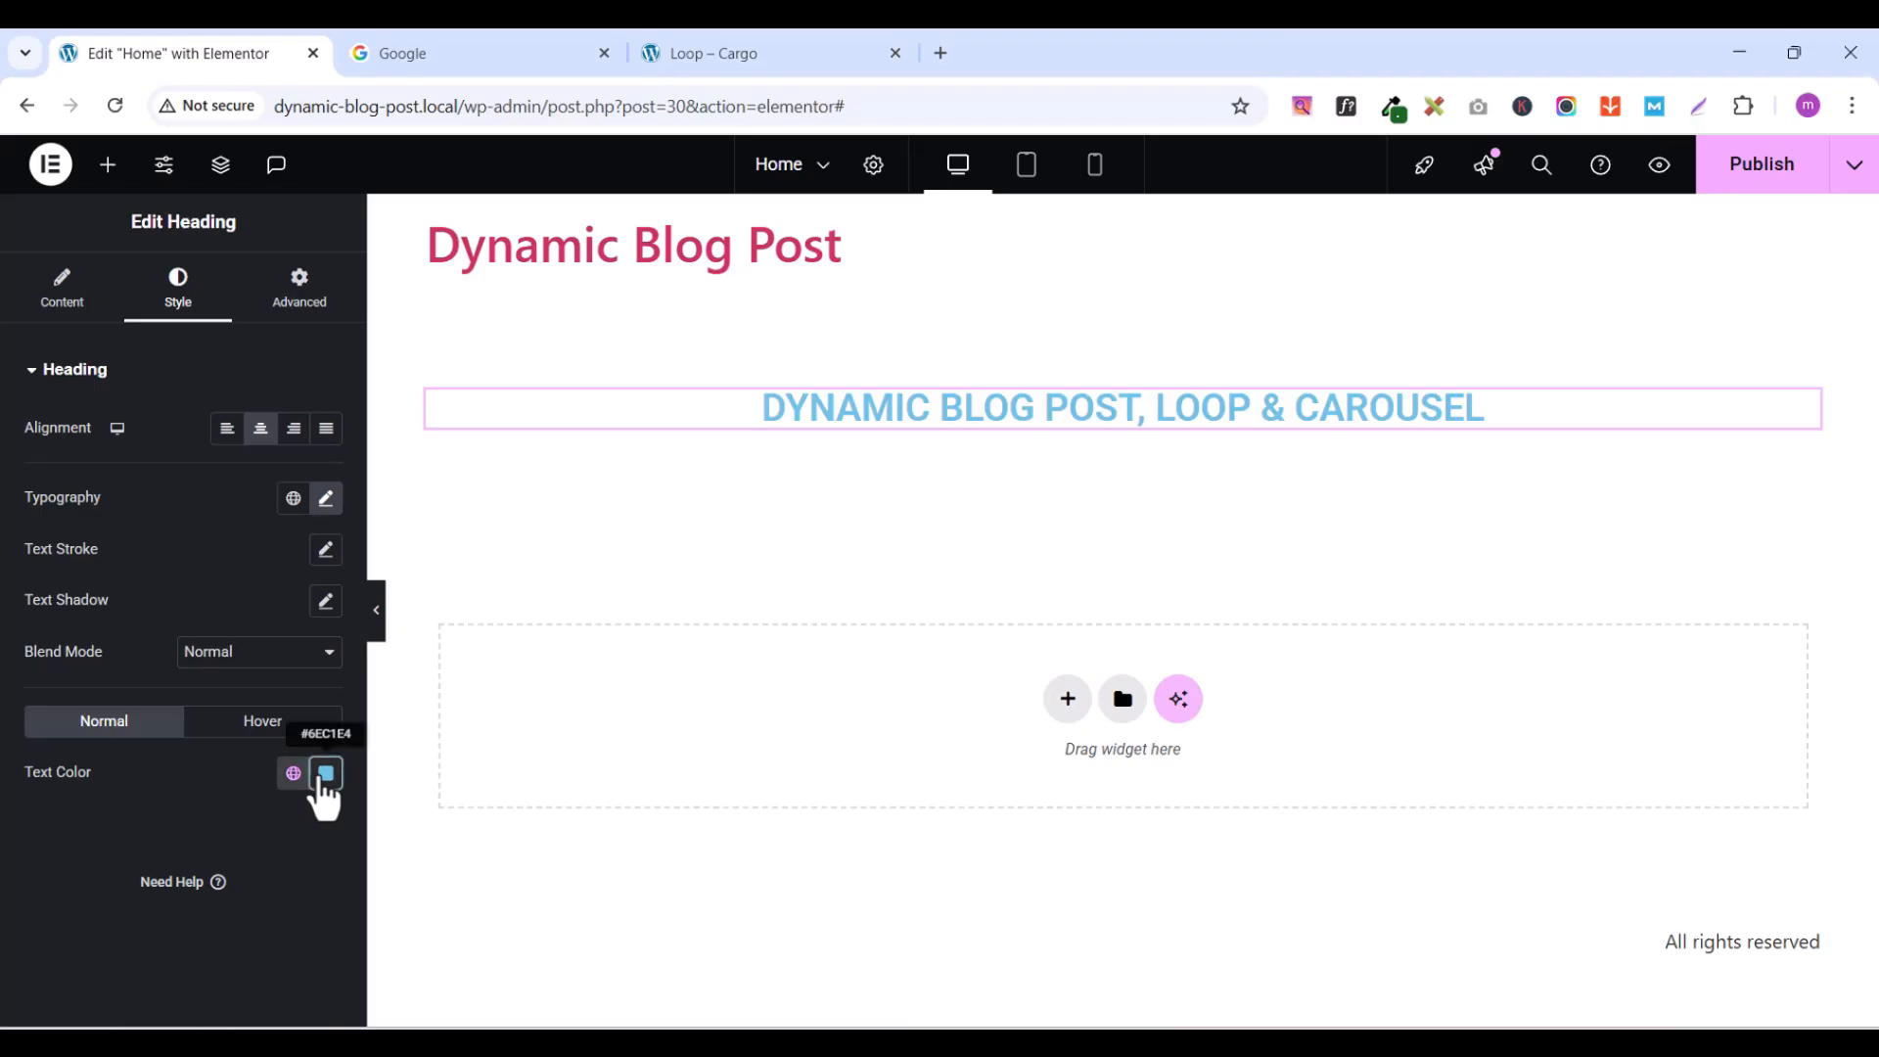
# - Change the heading's text colour to black, #000000
pyautogui.click(326, 773)
pyautogui.click(270, 556)
pyautogui.moveTo(241, 595); pyautogui.dragTo(165, 683)
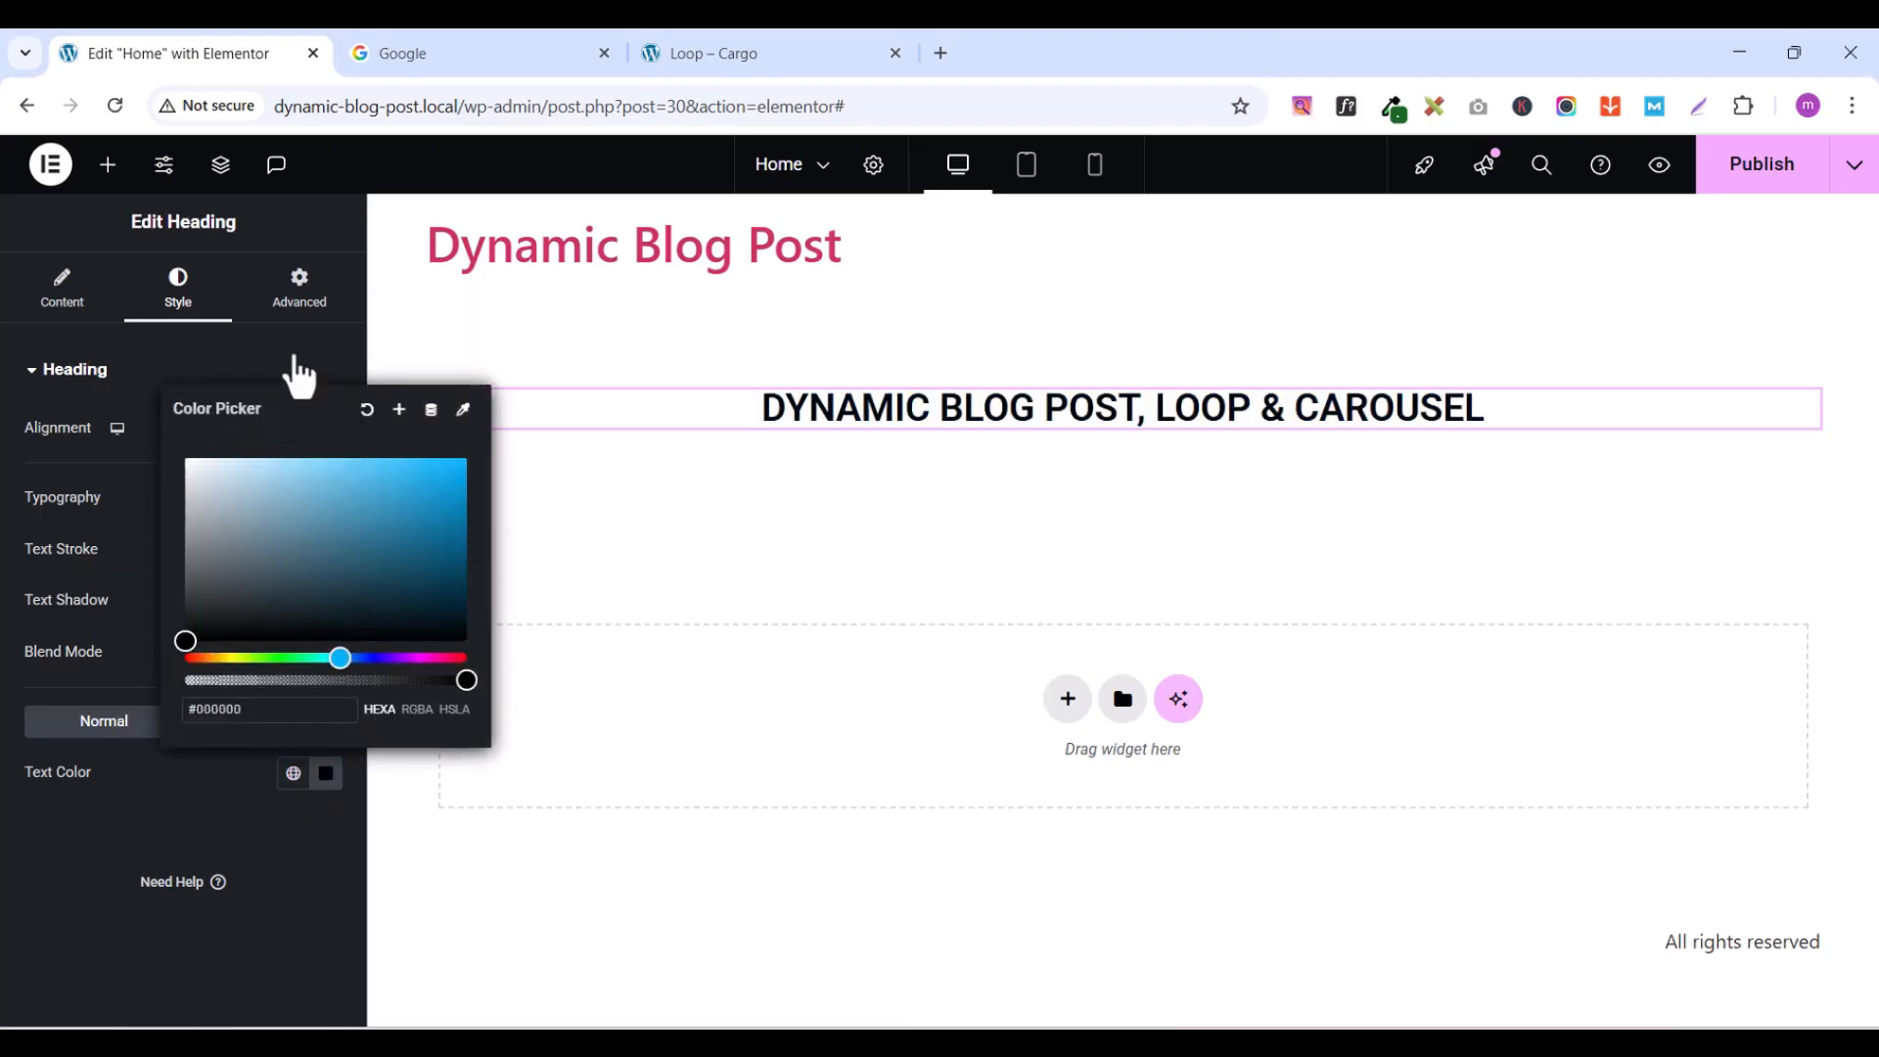
pyautogui.click(294, 369)
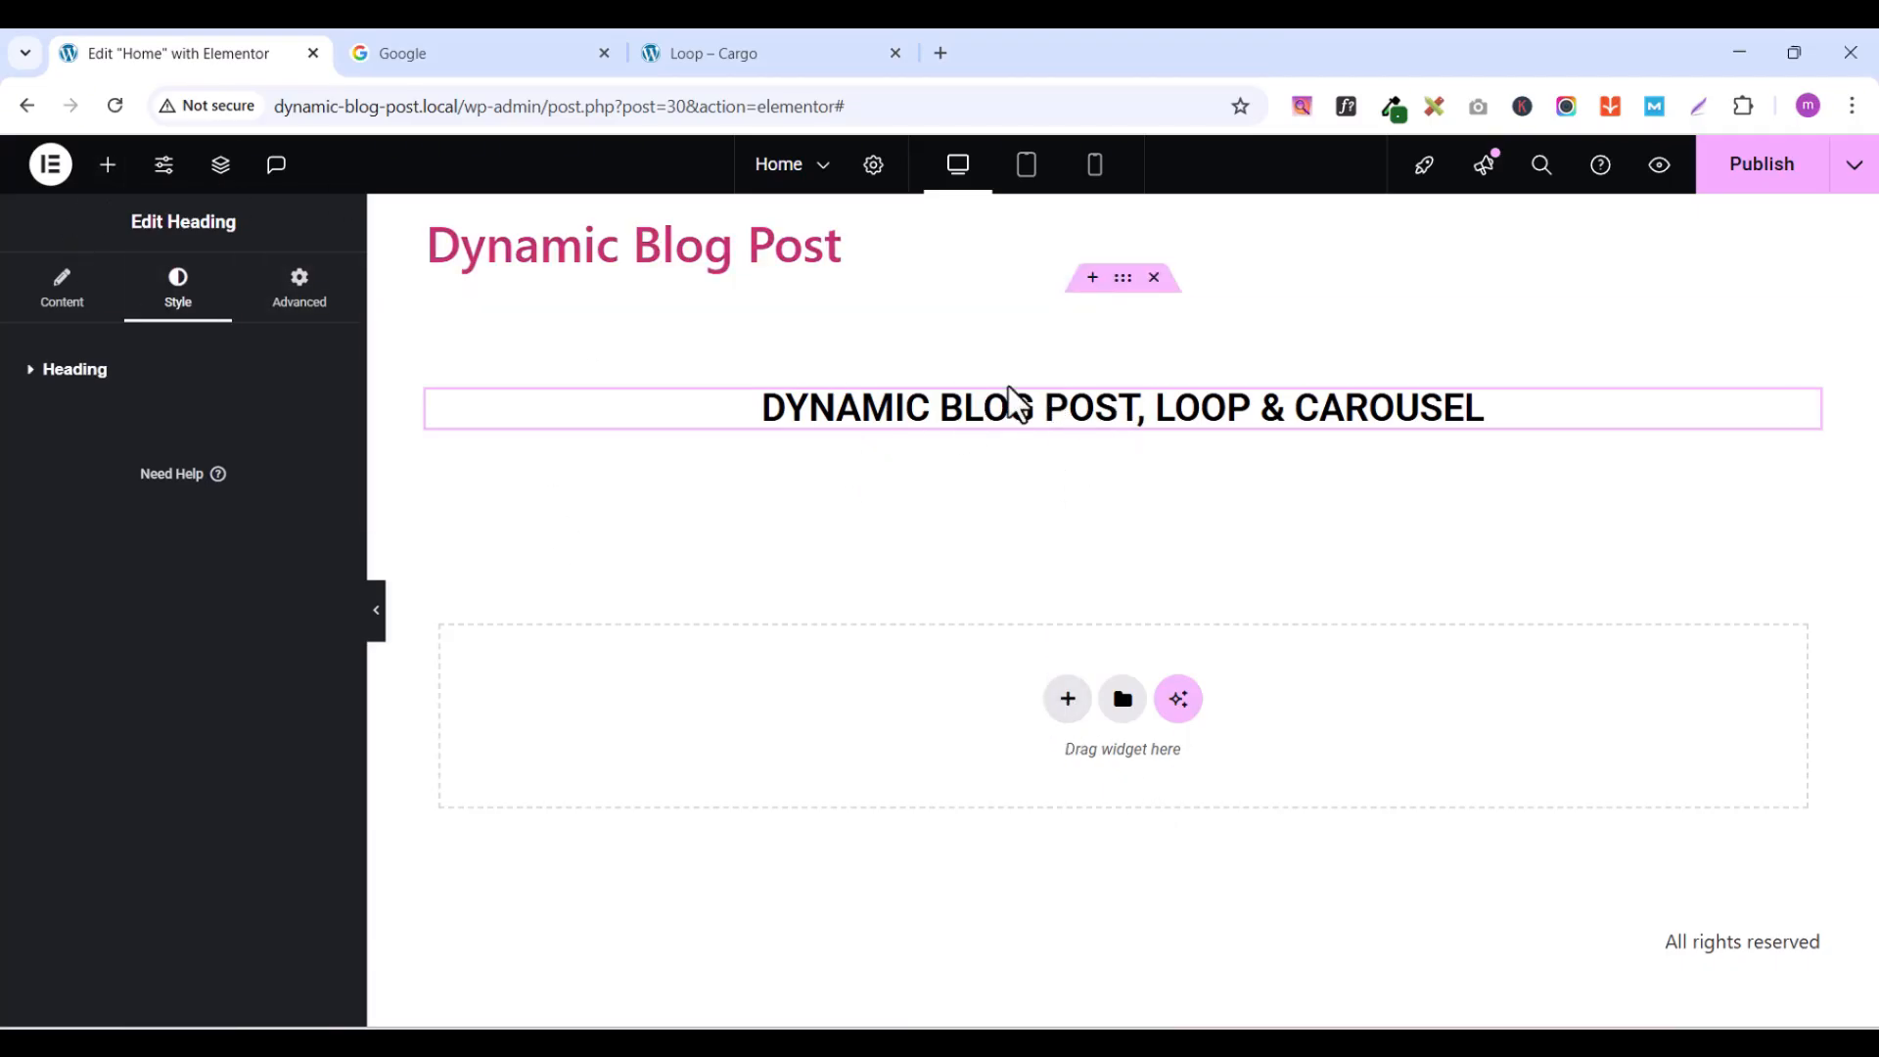
# - Search the widgets for "loop" and place a Loop Carousel directly below the heading
pyautogui.click(110, 169)
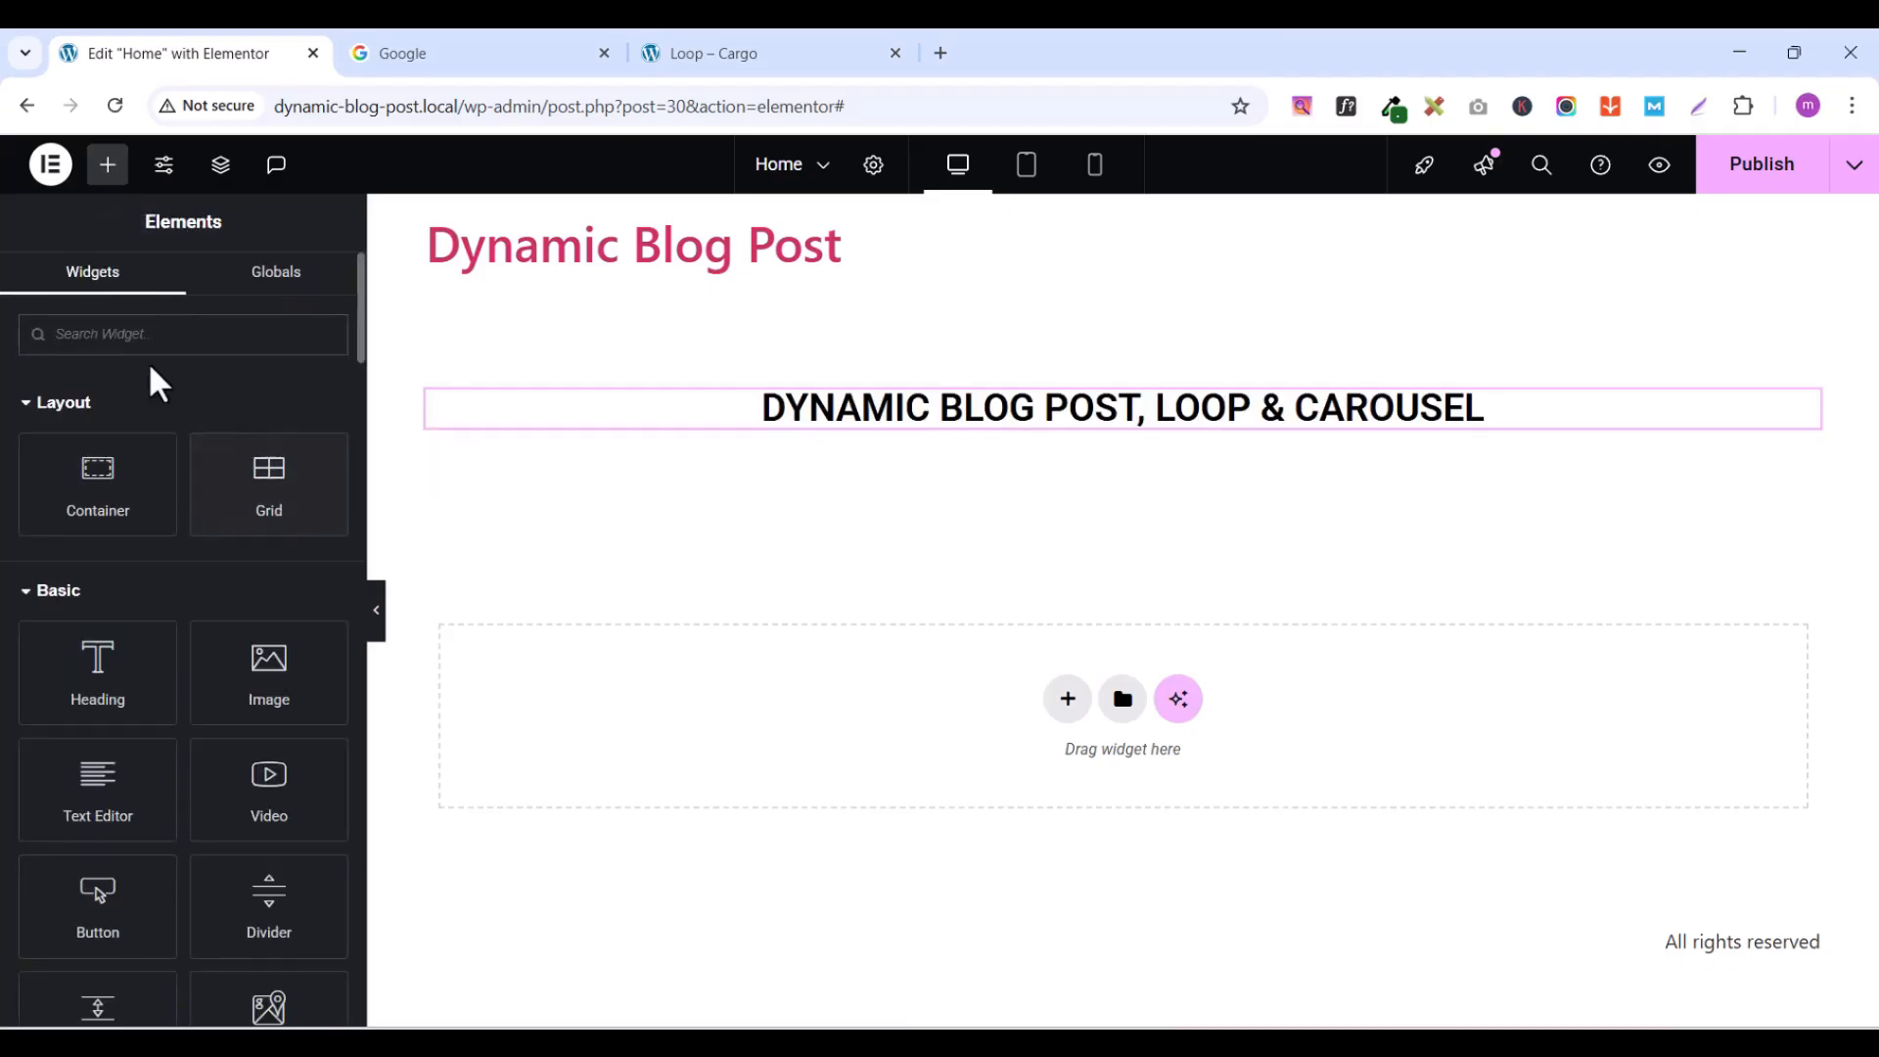
pyautogui.write('loop')
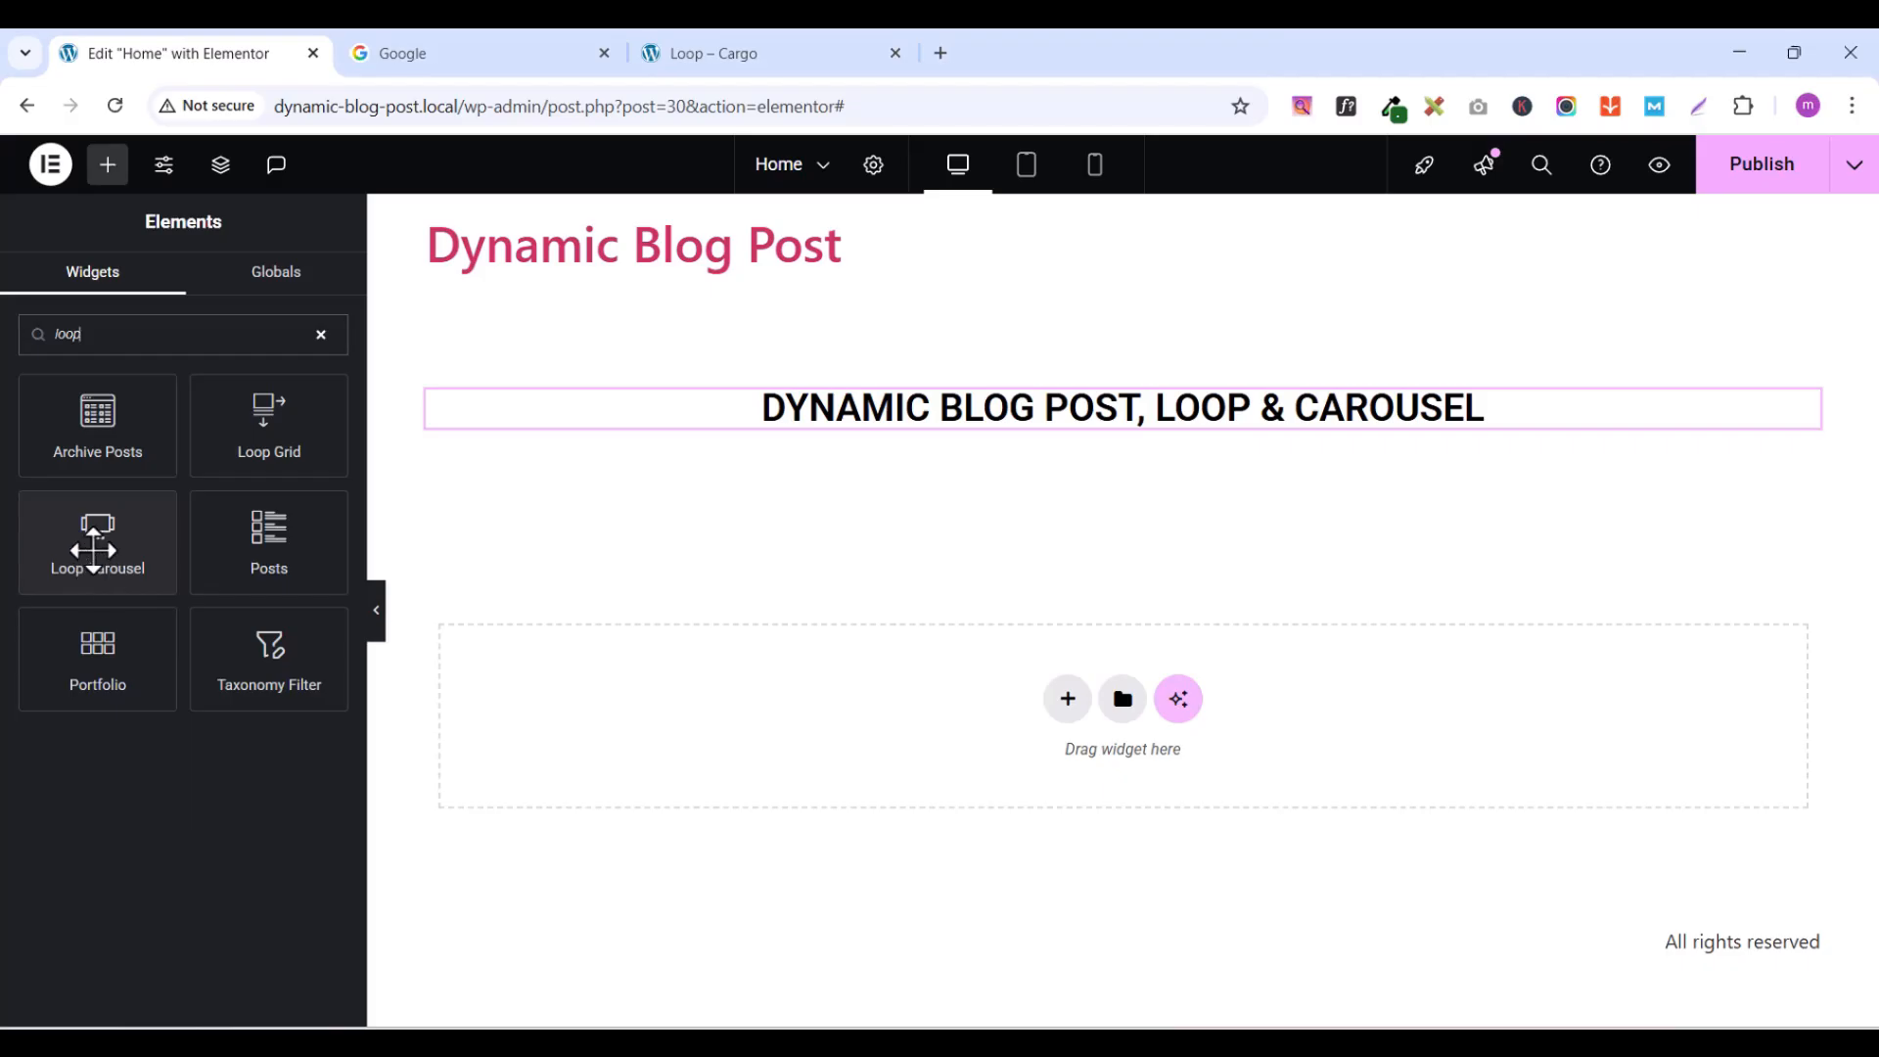
pyautogui.click(96, 550)
pyautogui.moveTo(95, 550); pyautogui.dragTo(1136, 429)
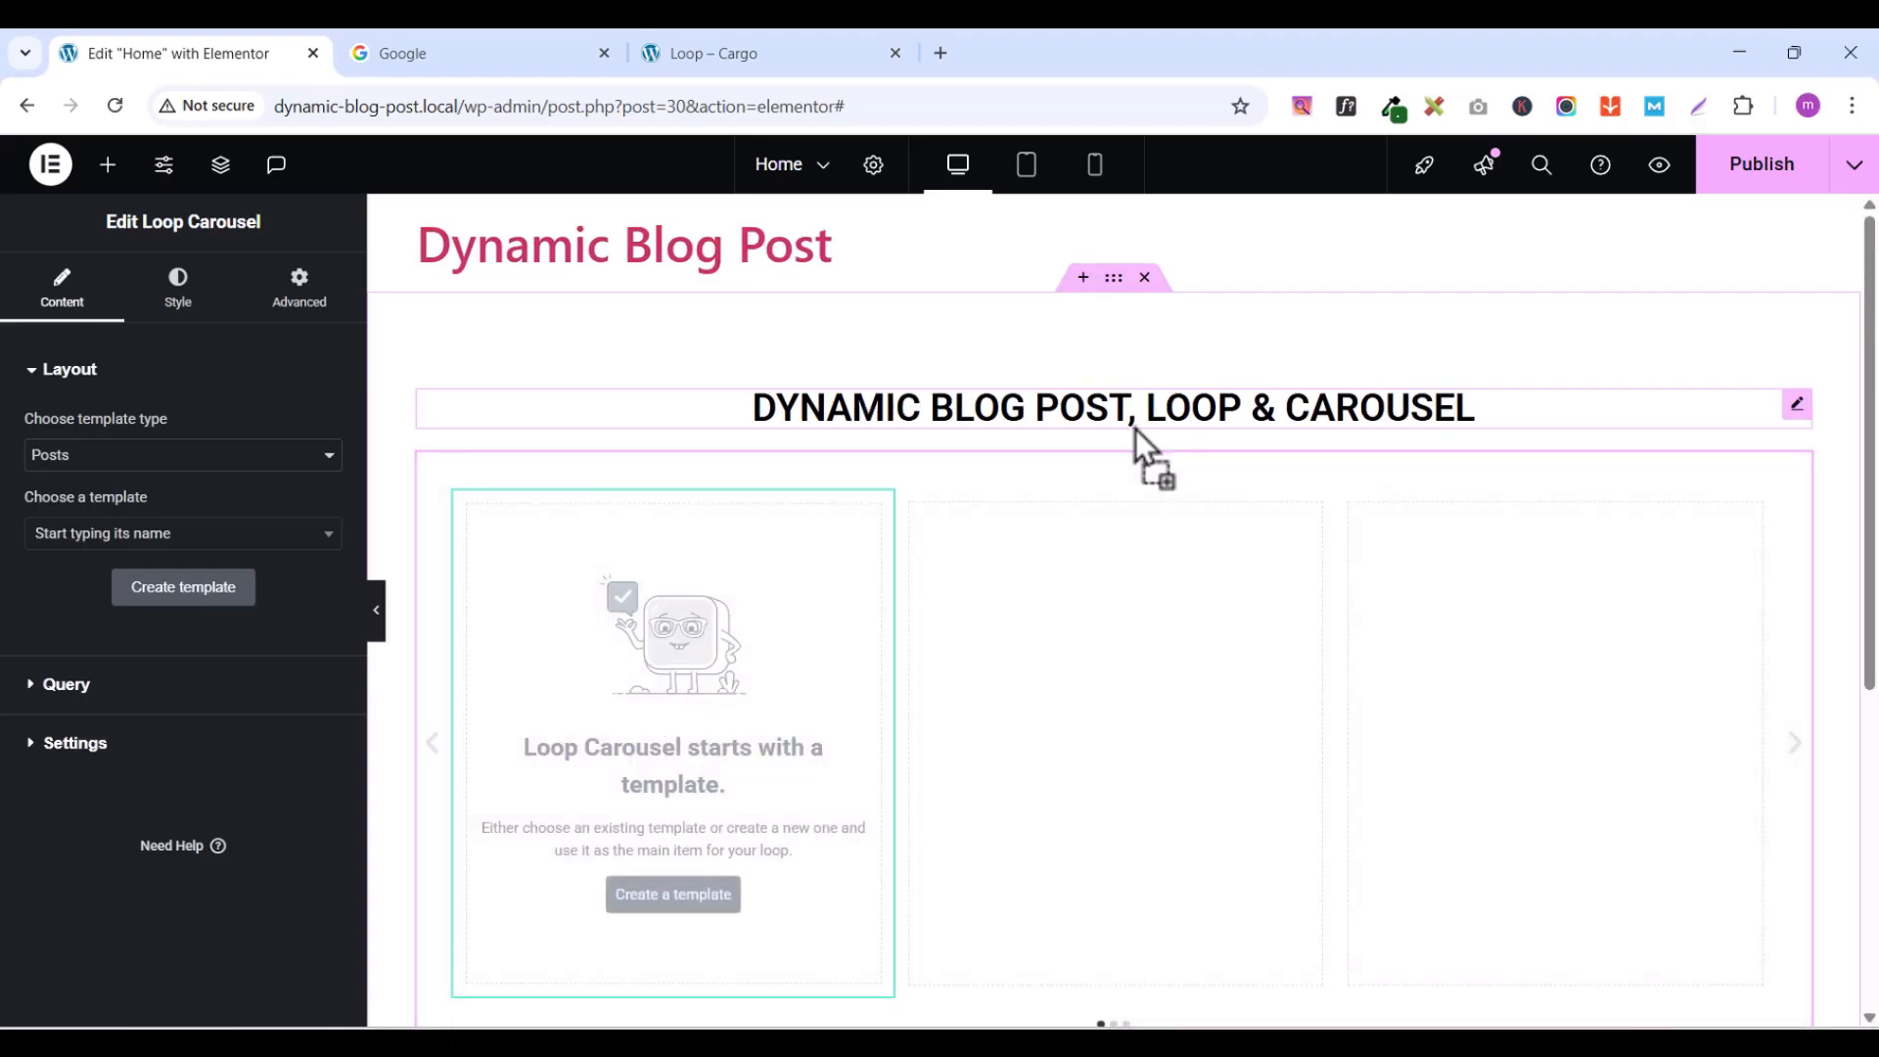
# - Keep Posts as the carousel's template type and assign the loop1 template to it
pyautogui.moveTo(1874, 281); pyautogui.dragTo(1873, 400)
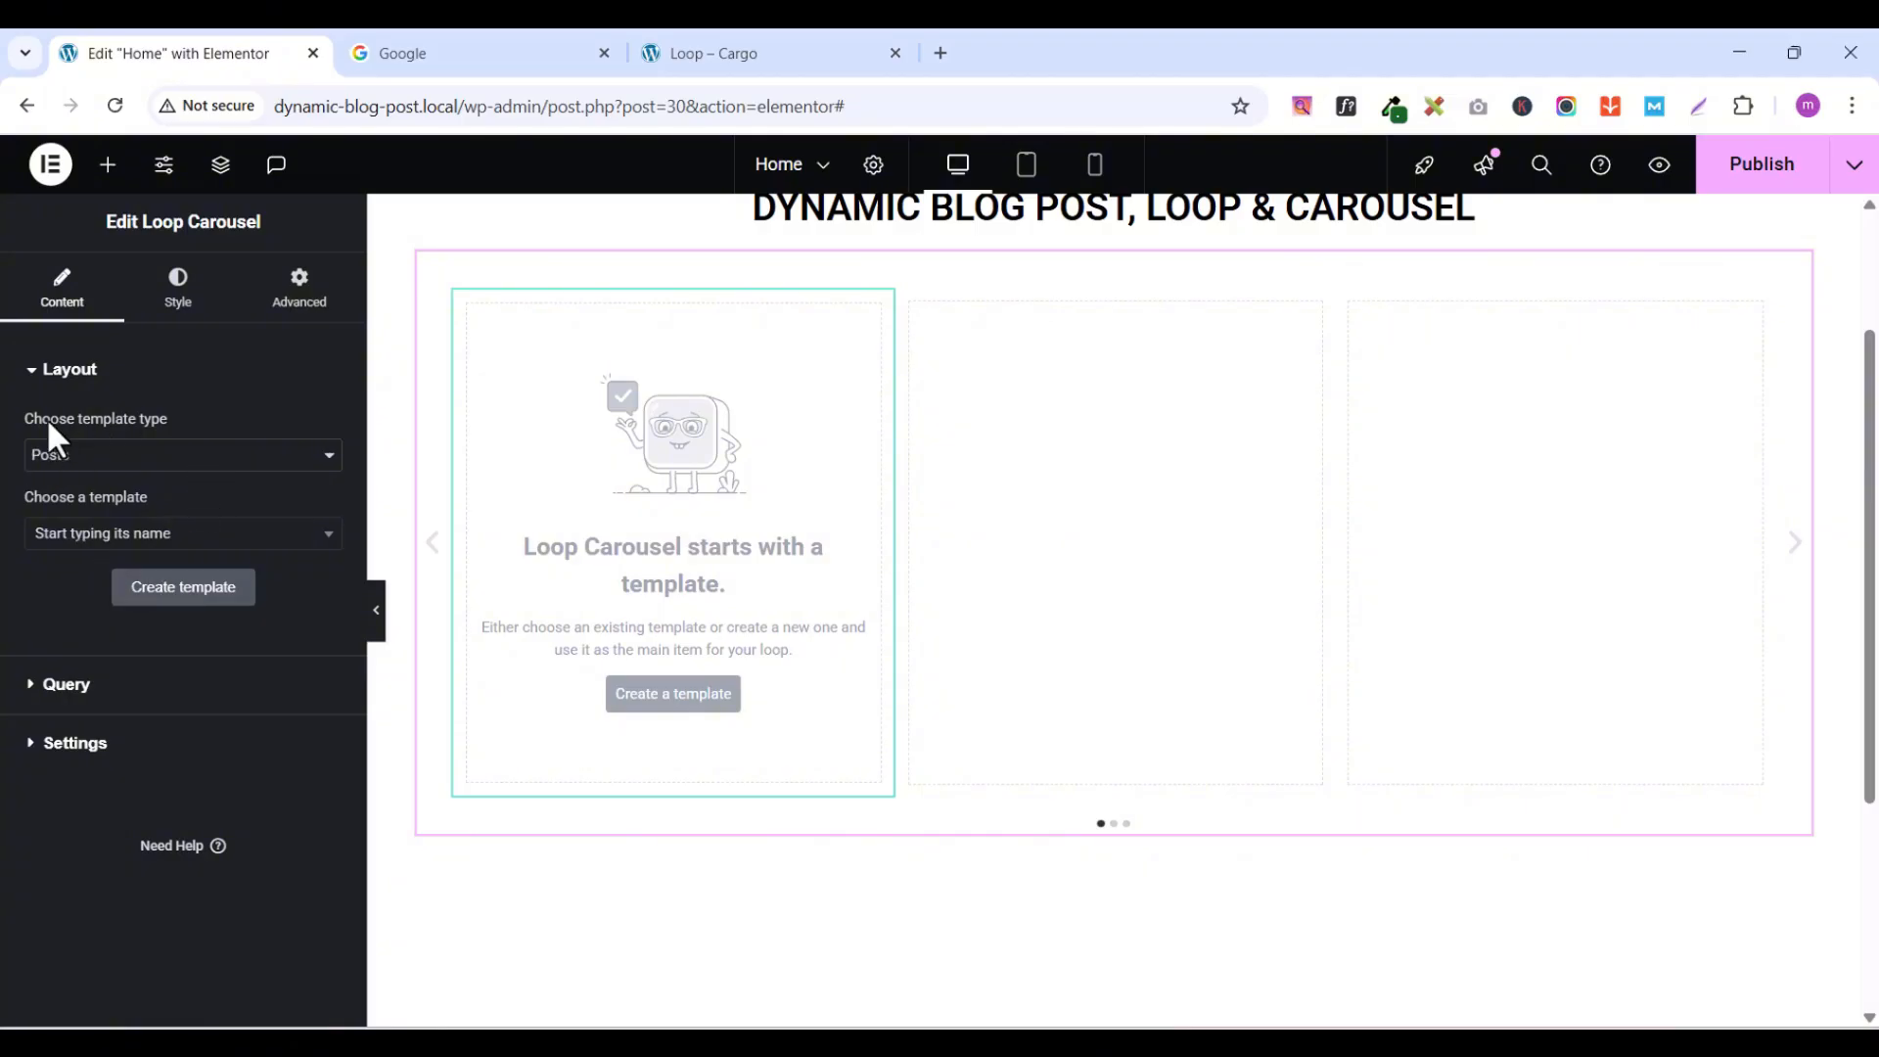
pyautogui.click(64, 460)
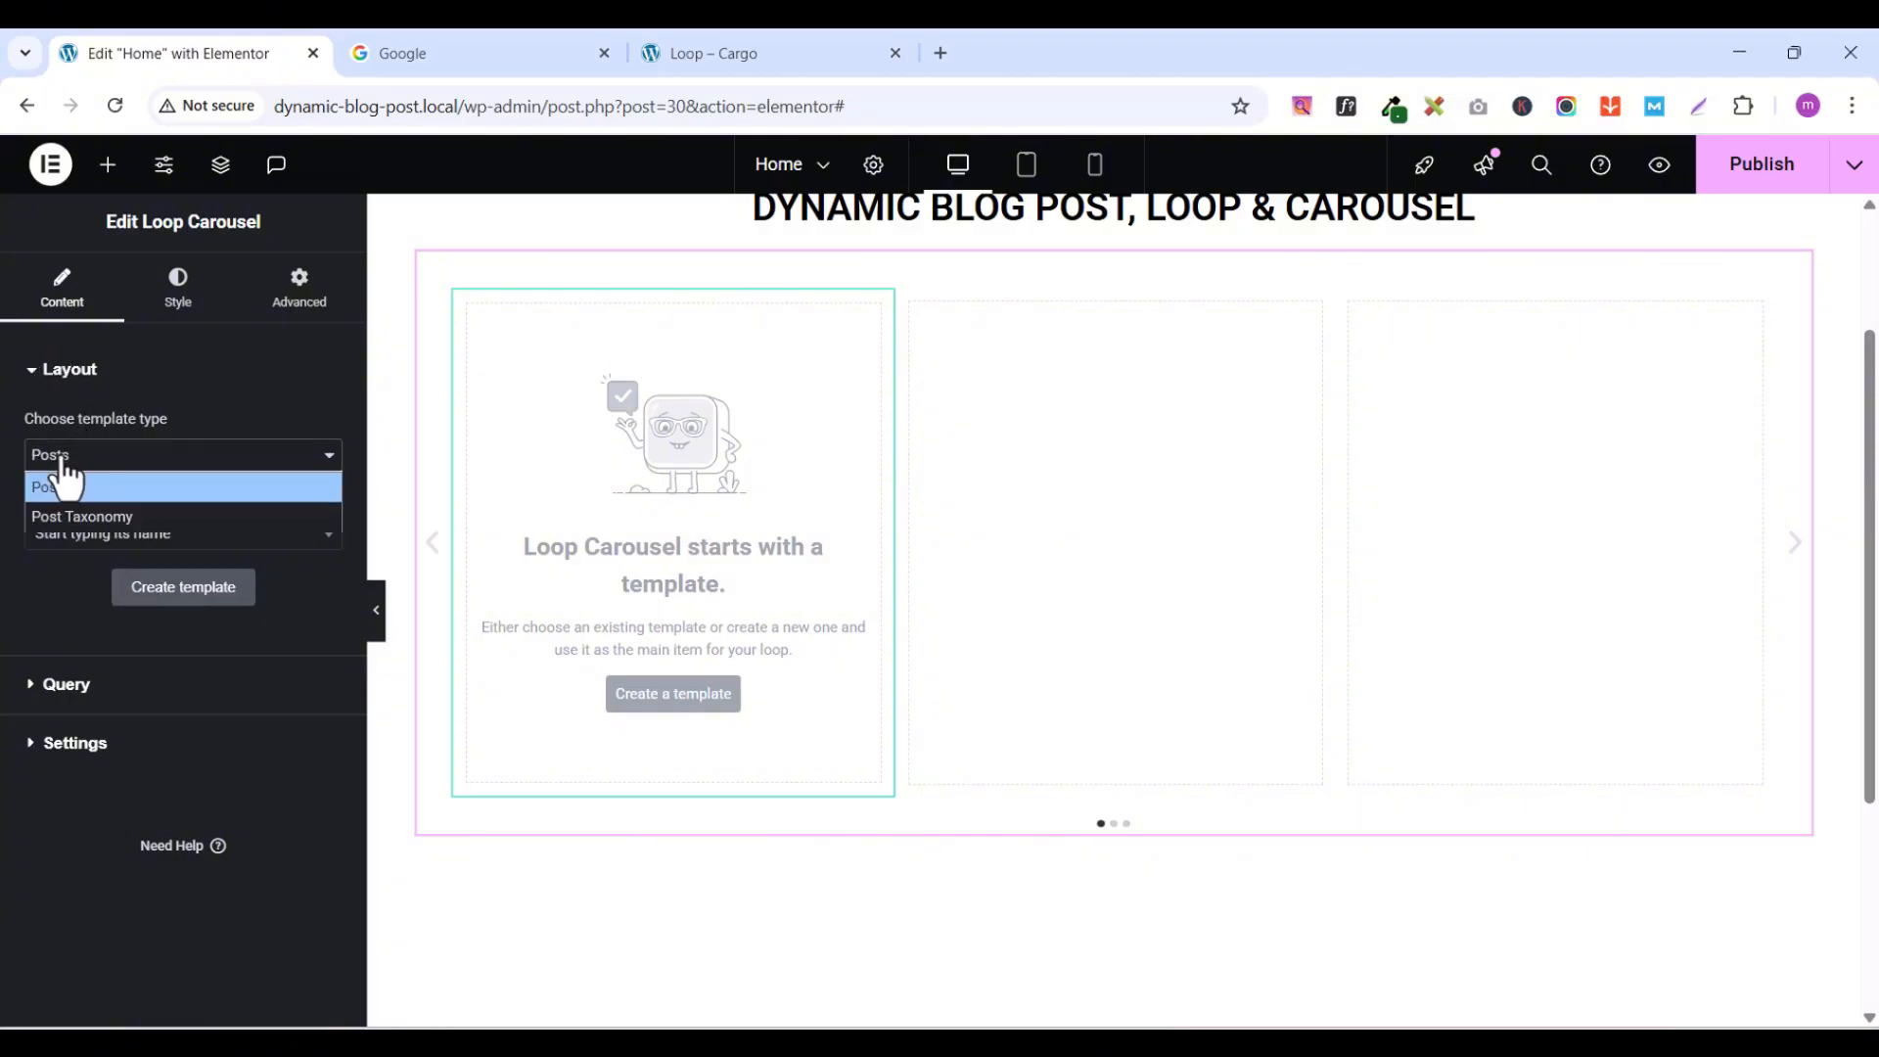
pyautogui.click(51, 489)
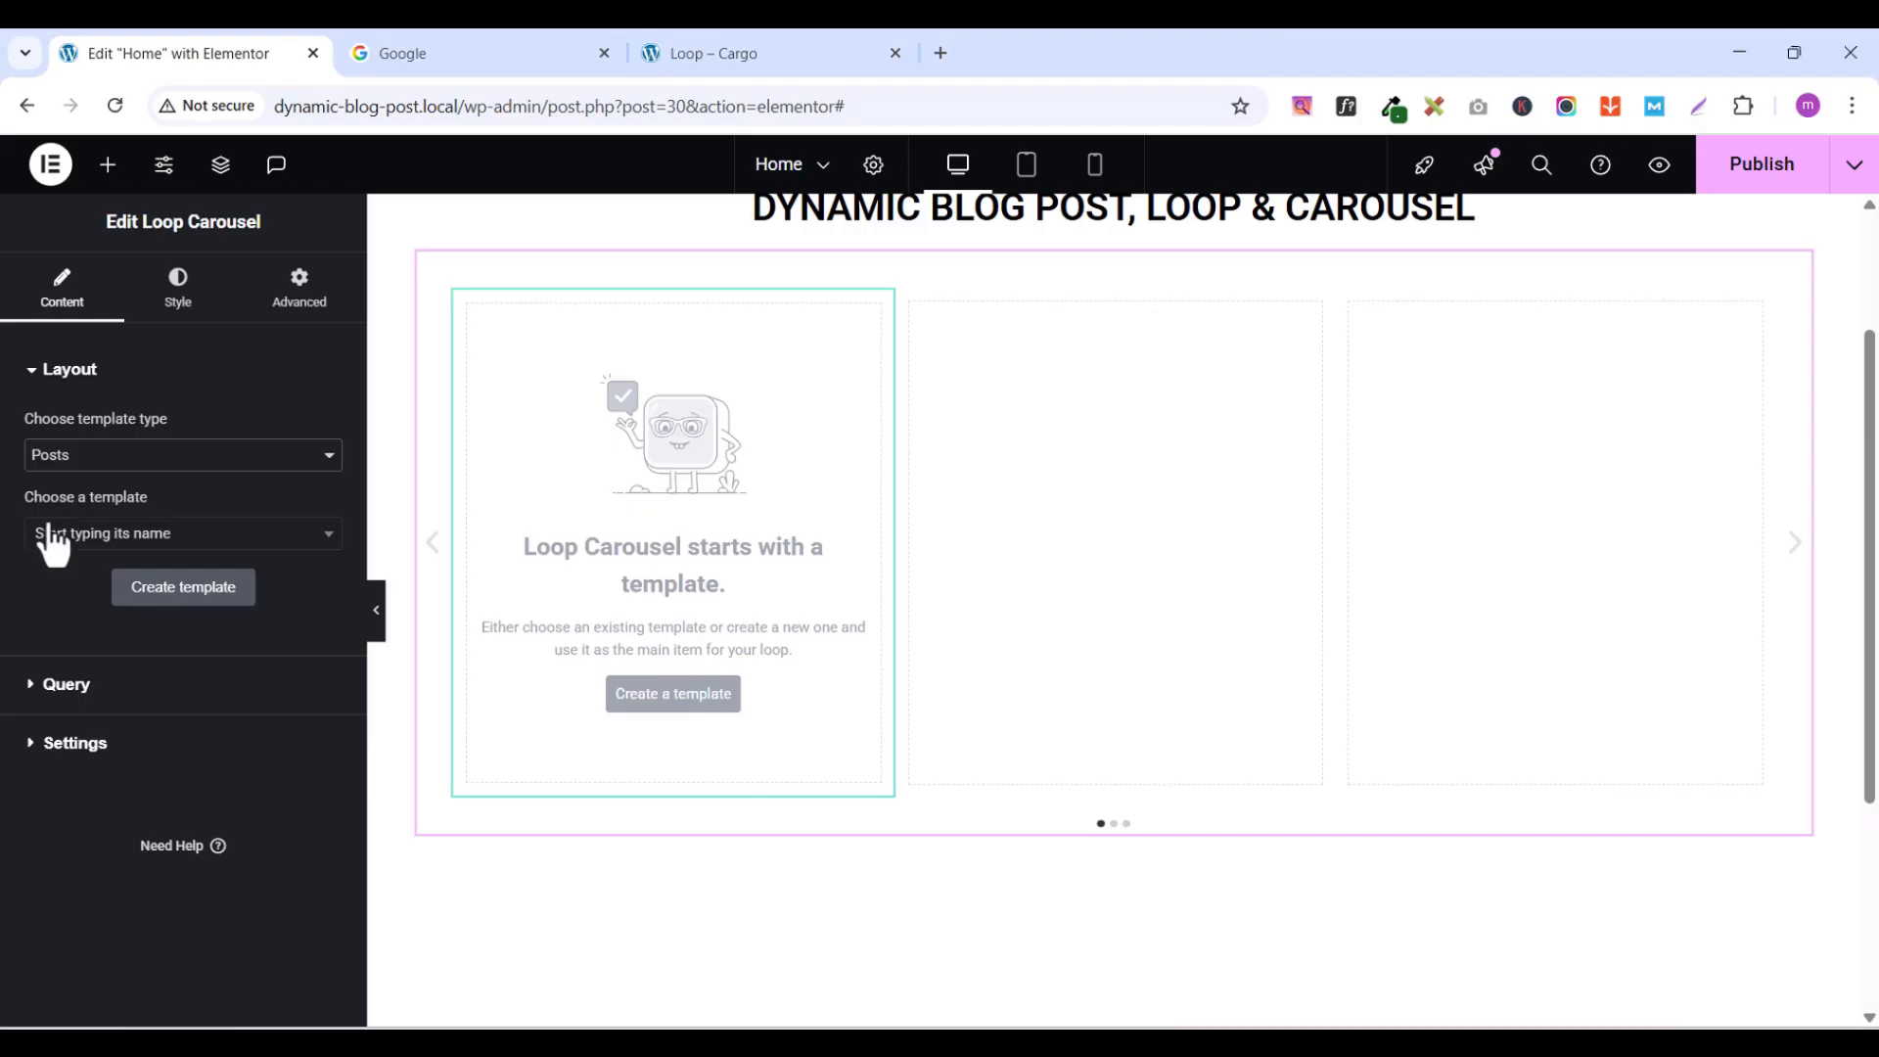
pyautogui.click(156, 533)
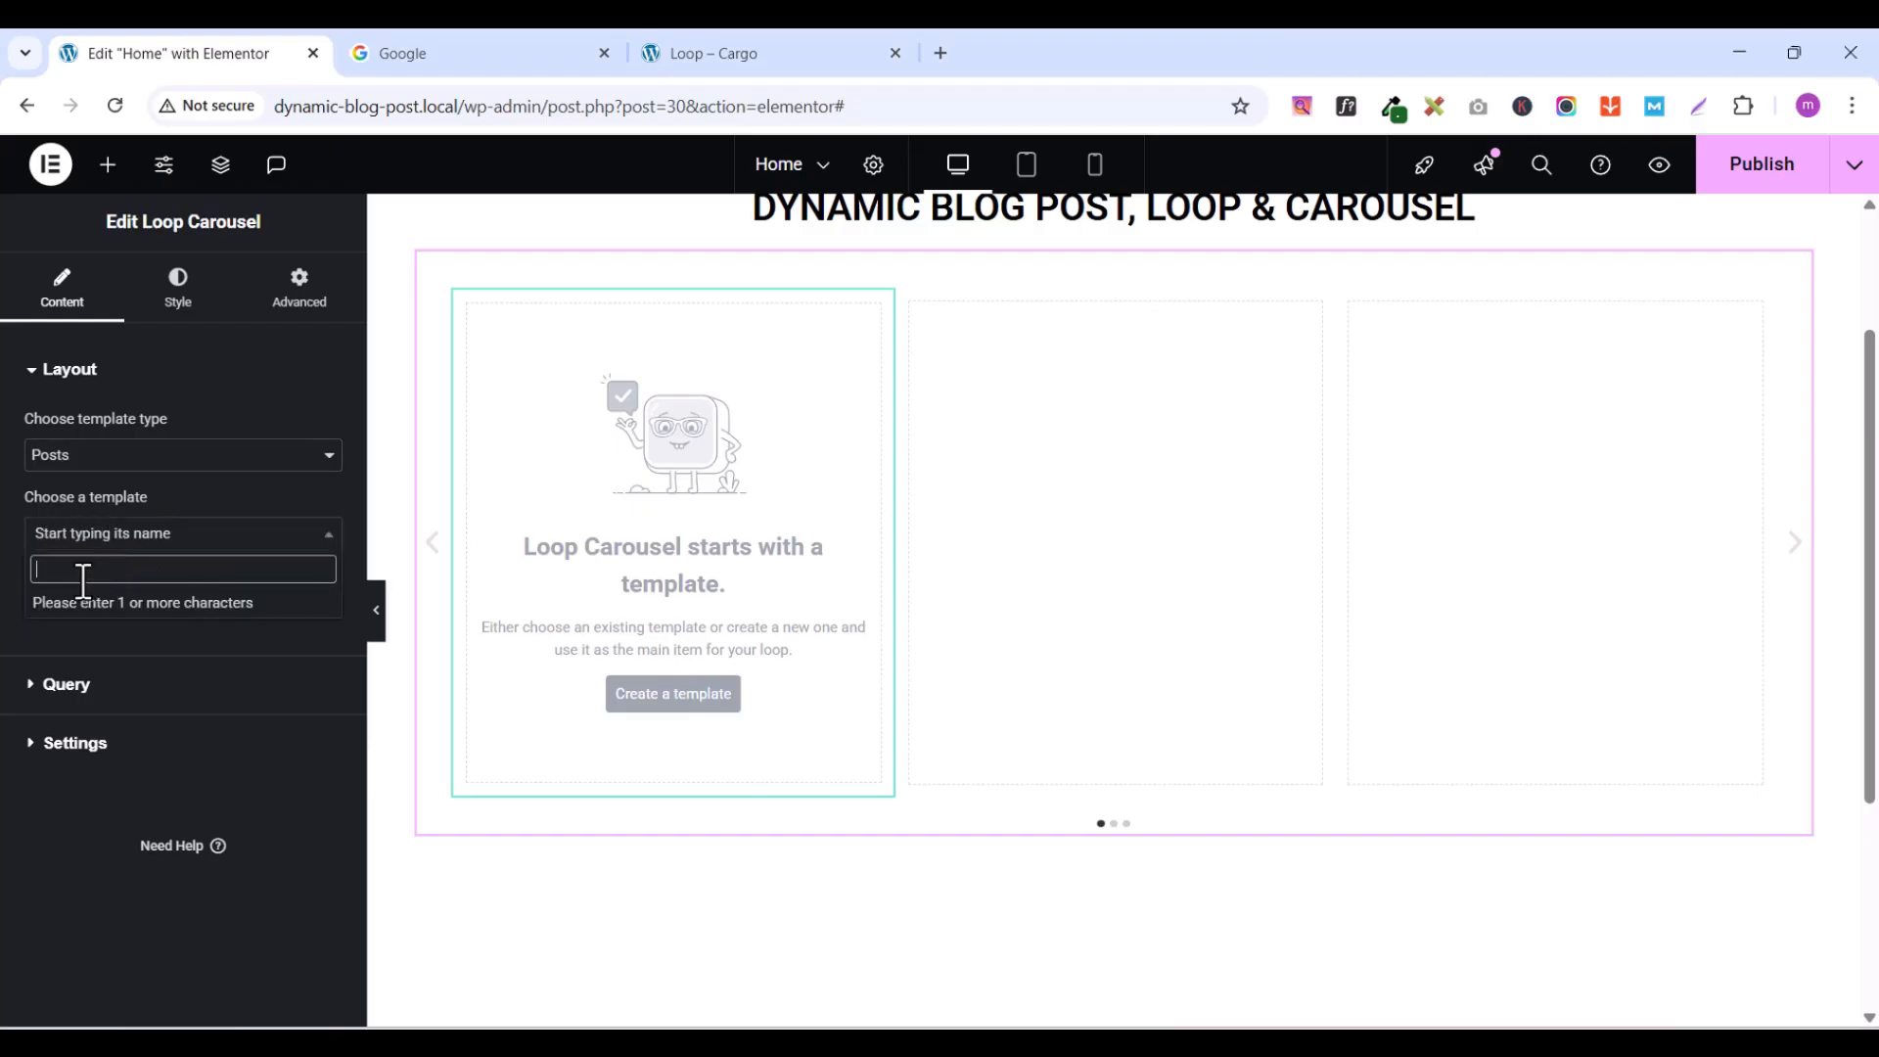
pyautogui.write('loop')
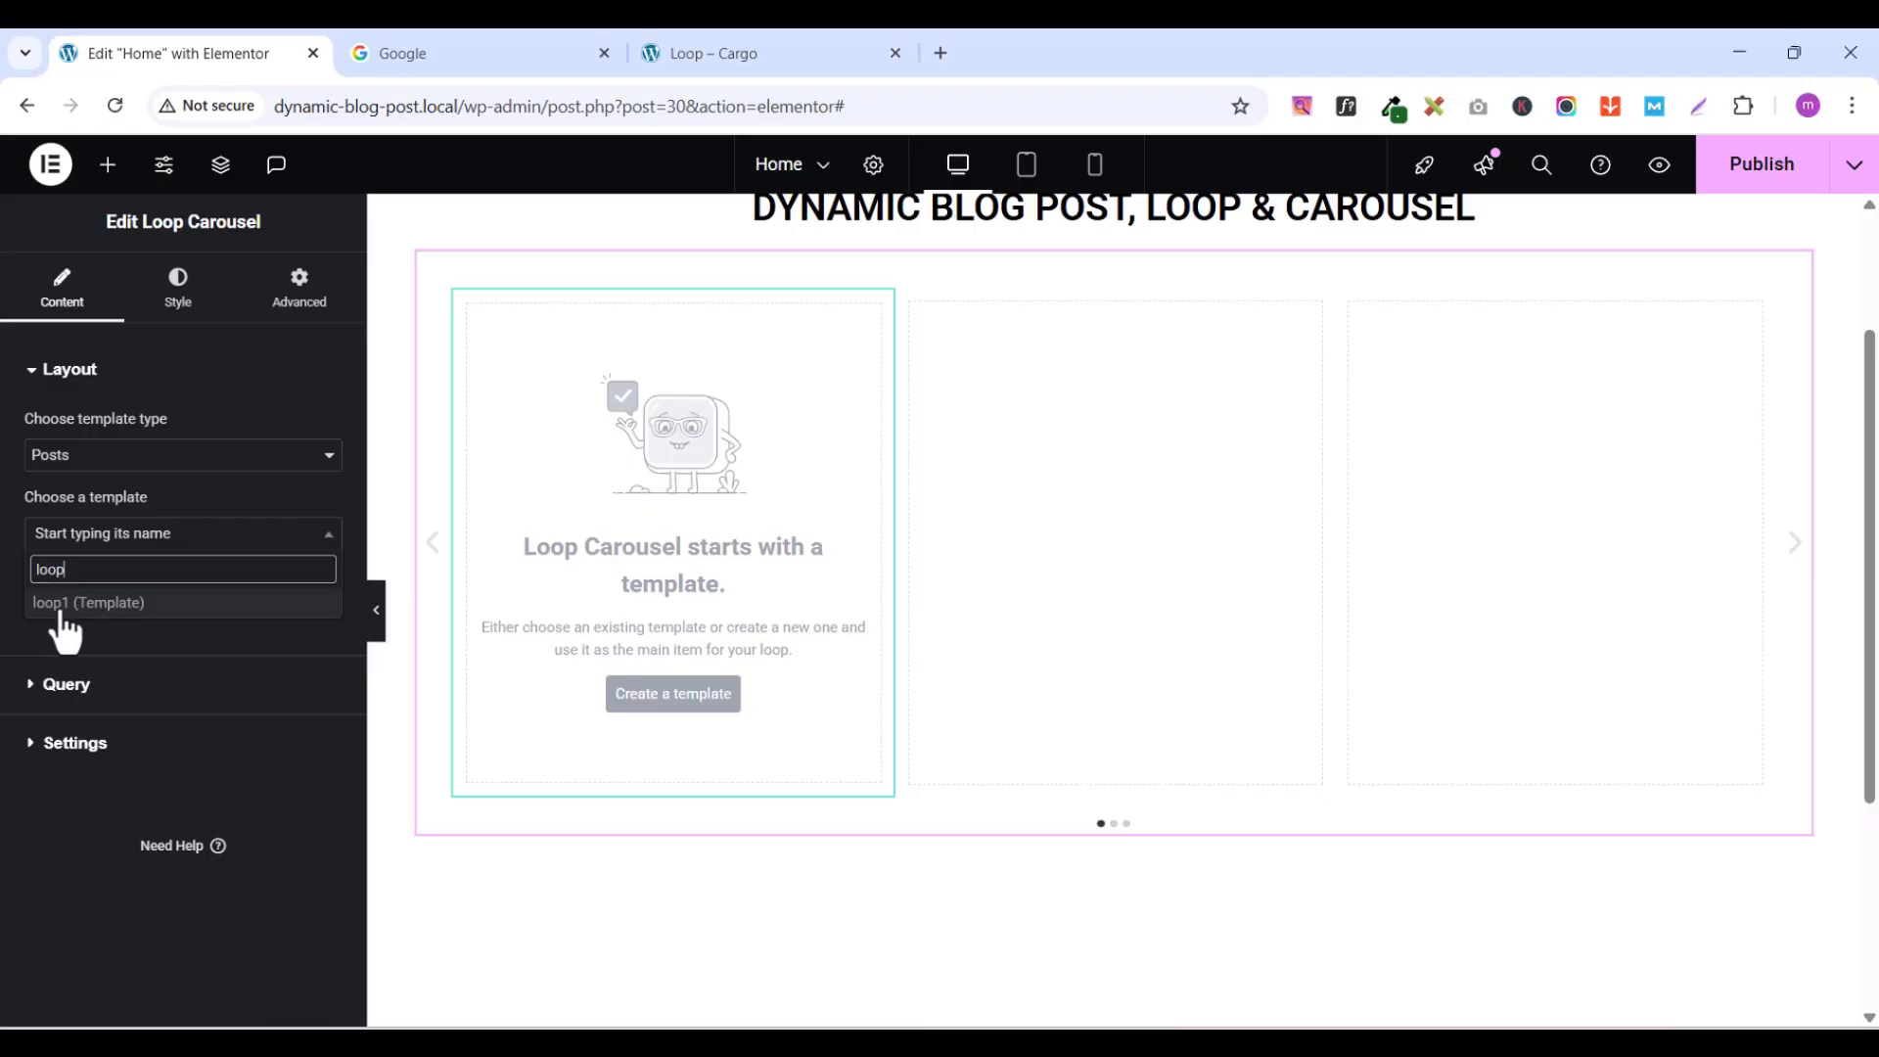
pyautogui.click(90, 604)
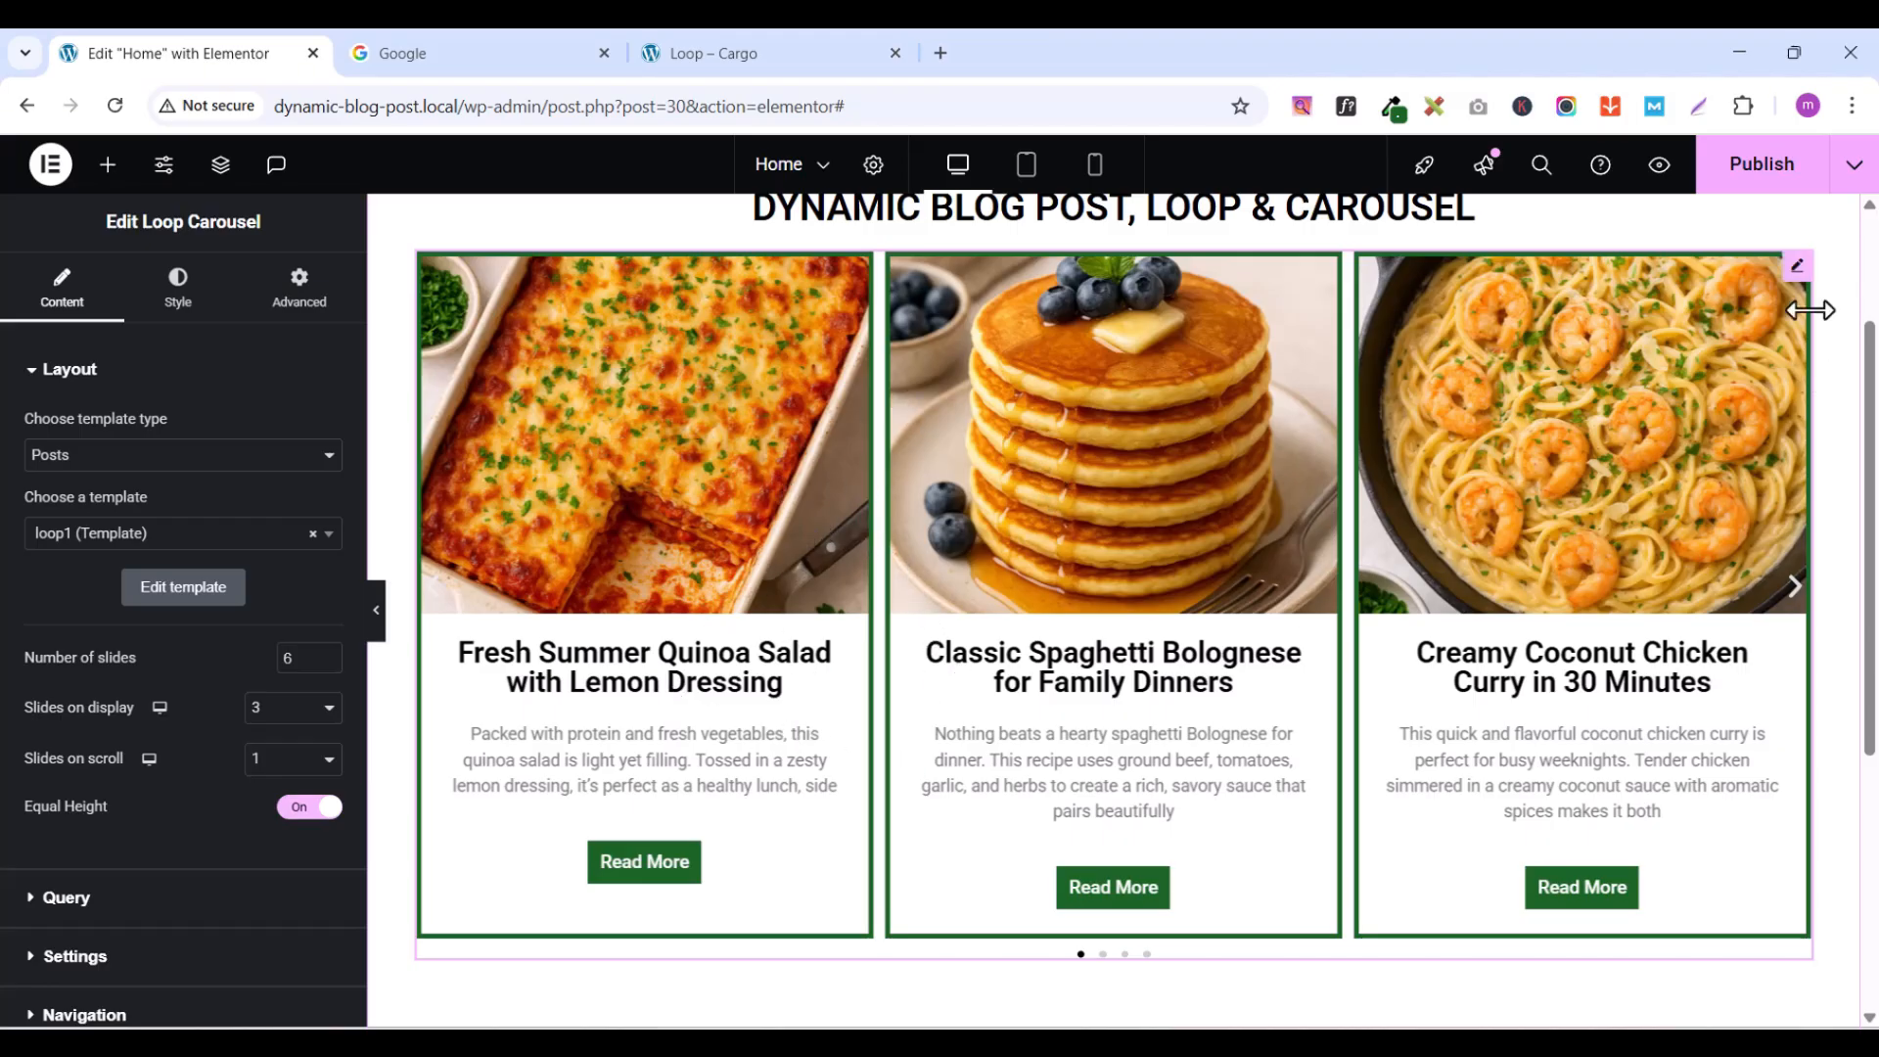
# - Publish the Home page and preview it, checking the carousel's cards, arrows and pagination dots
pyautogui.click(1729, 176)
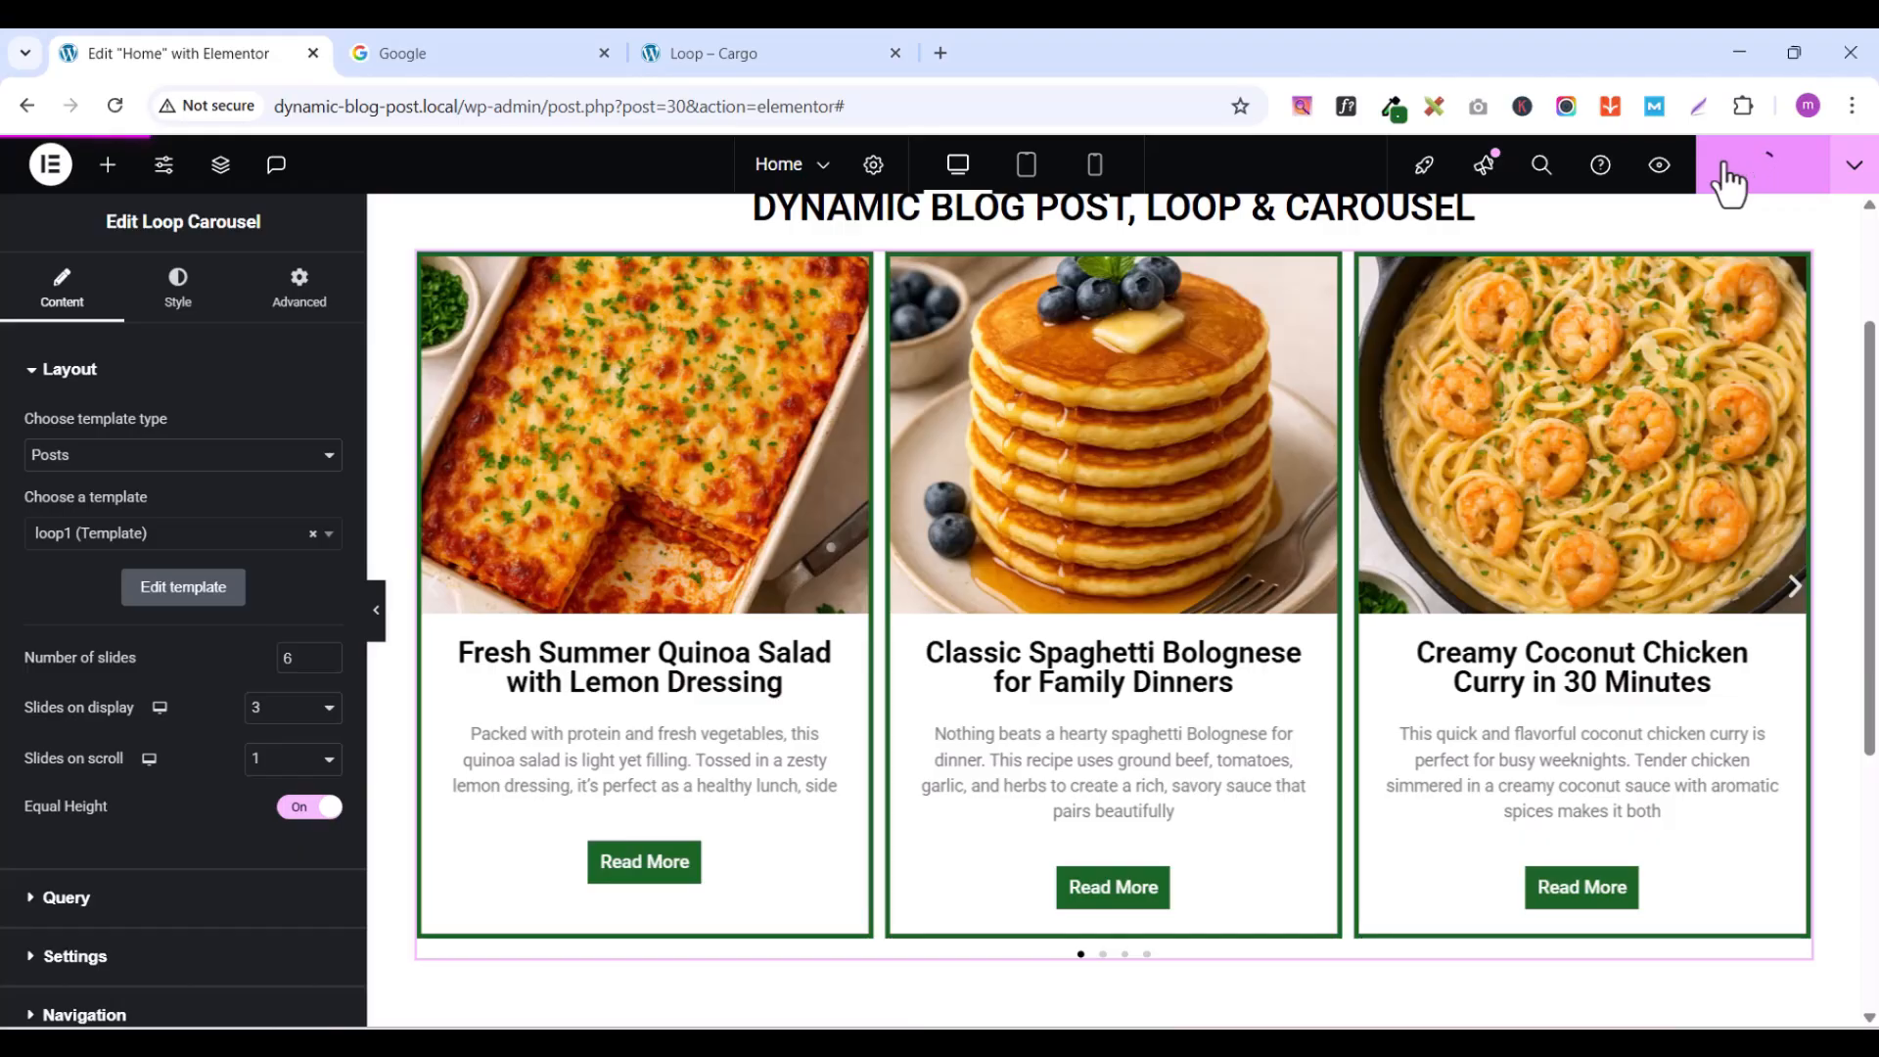
pyautogui.click(1660, 166)
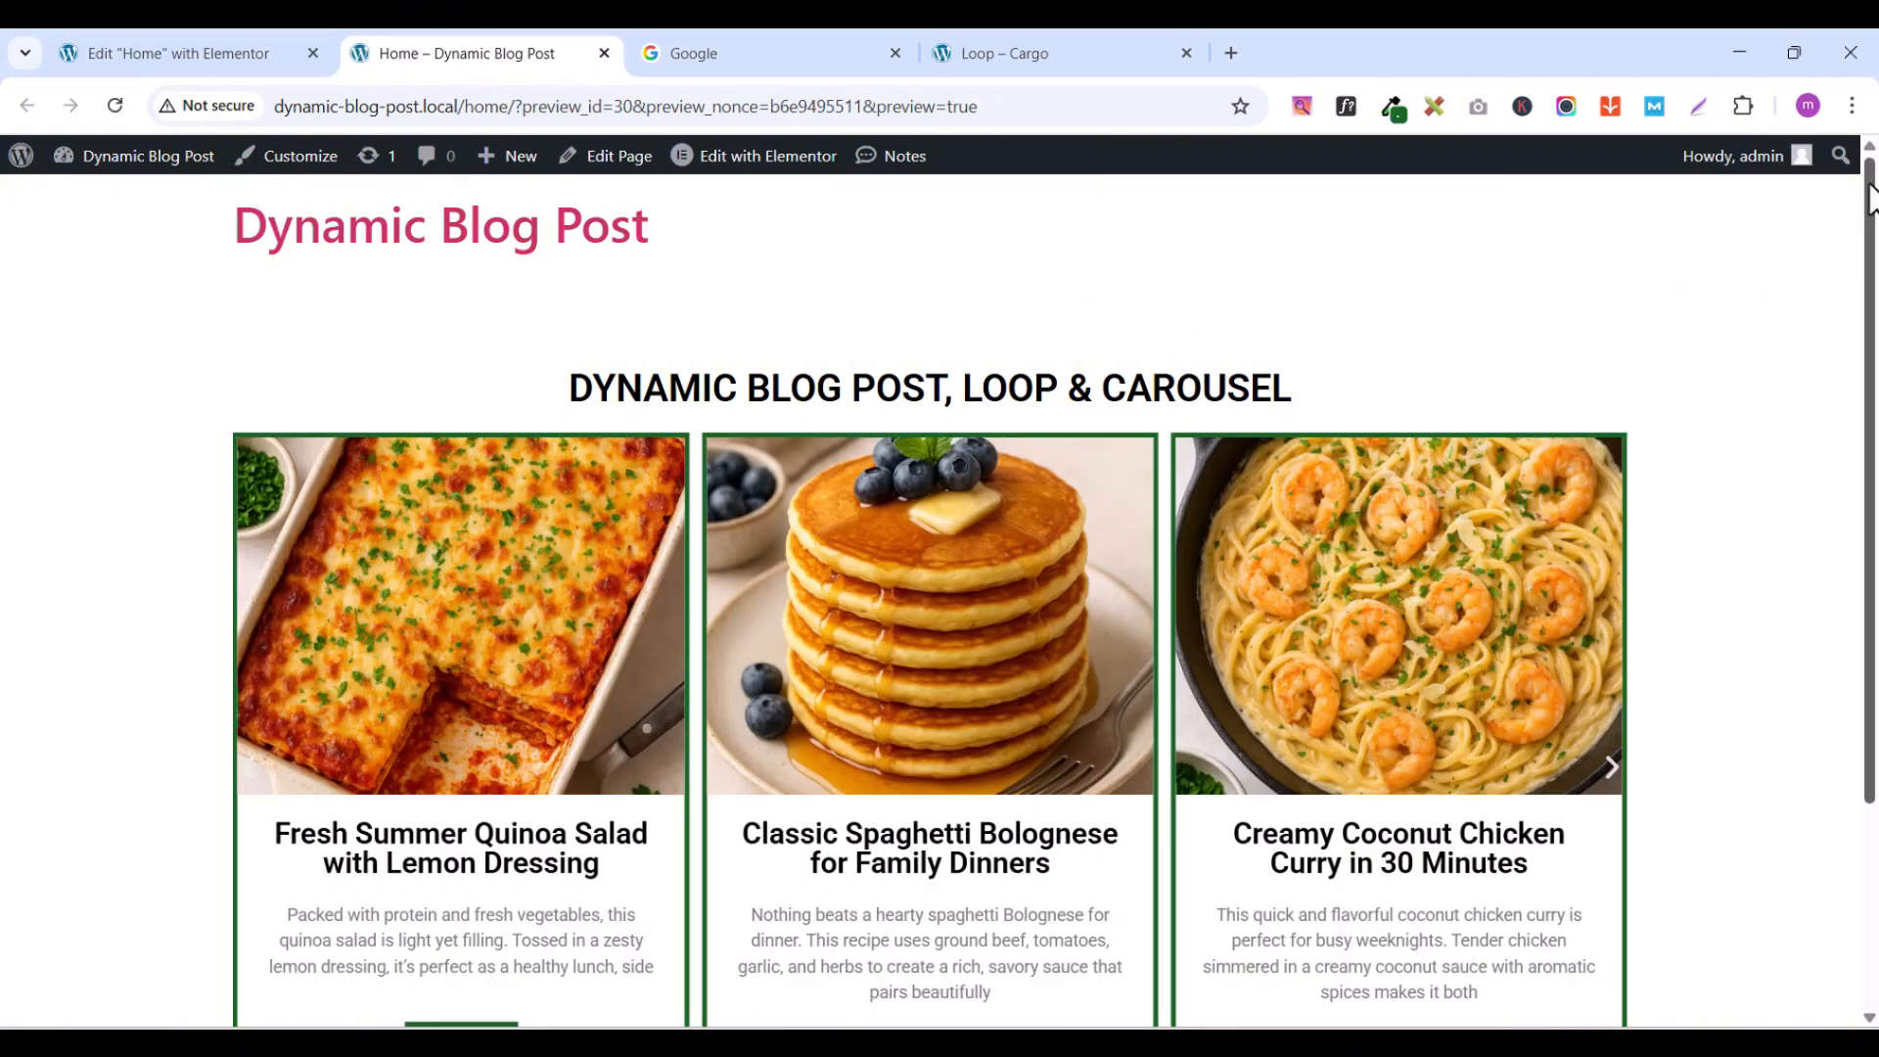
pyautogui.moveTo(1872, 196); pyautogui.dragTo(1860, 264)
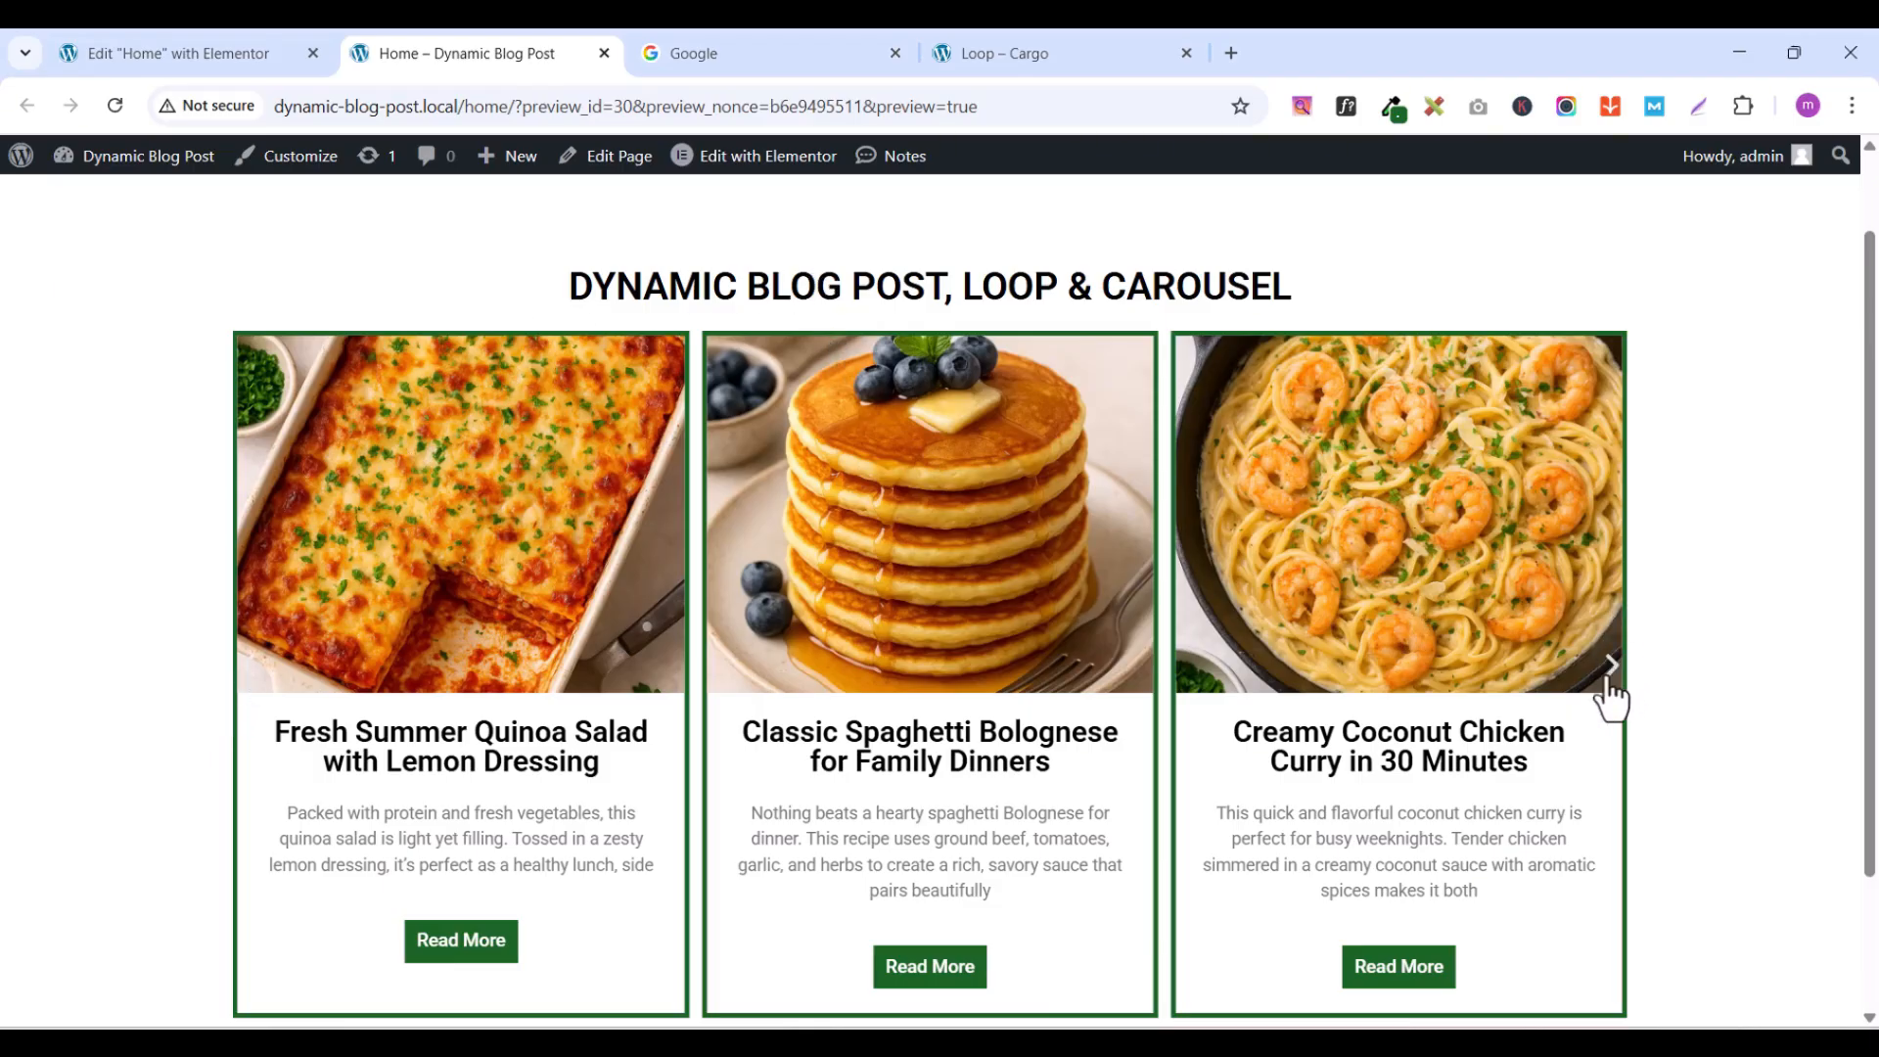
pyautogui.scroll(-2, 1684, 685)
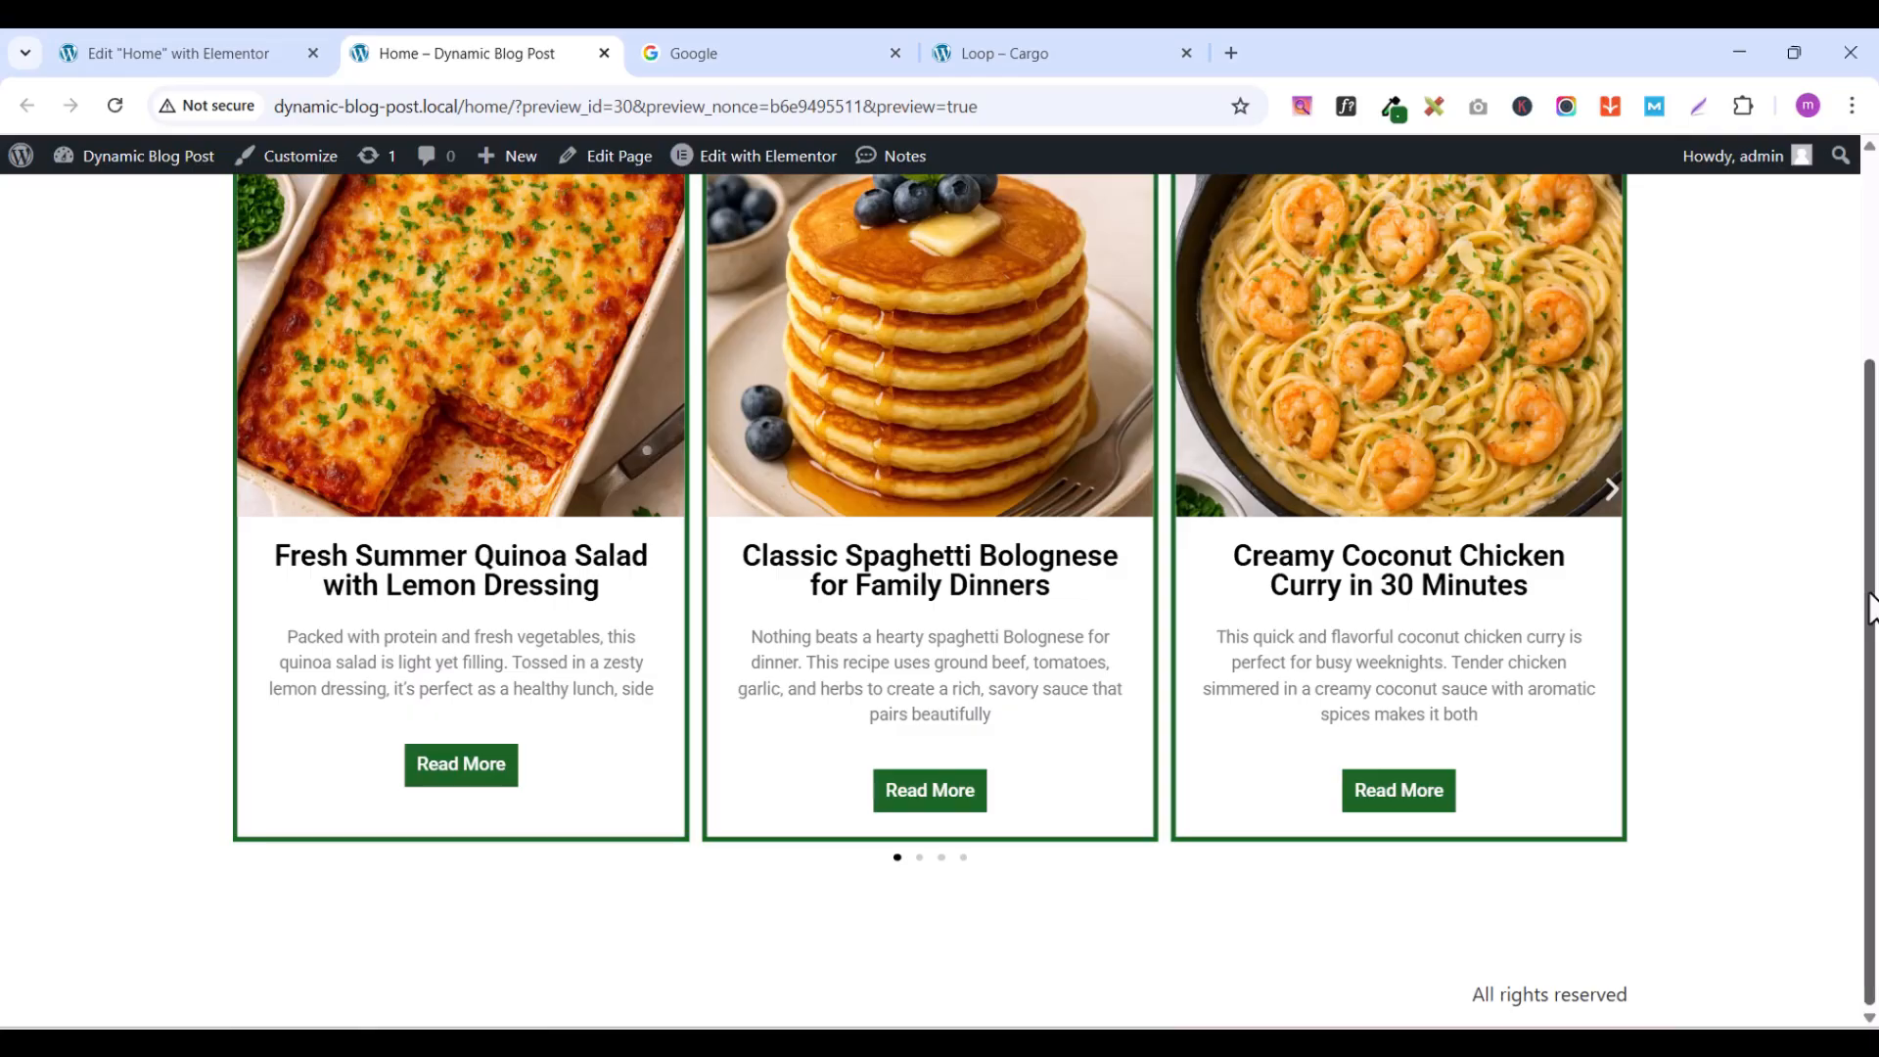
pyautogui.scroll(2, 1872, 607)
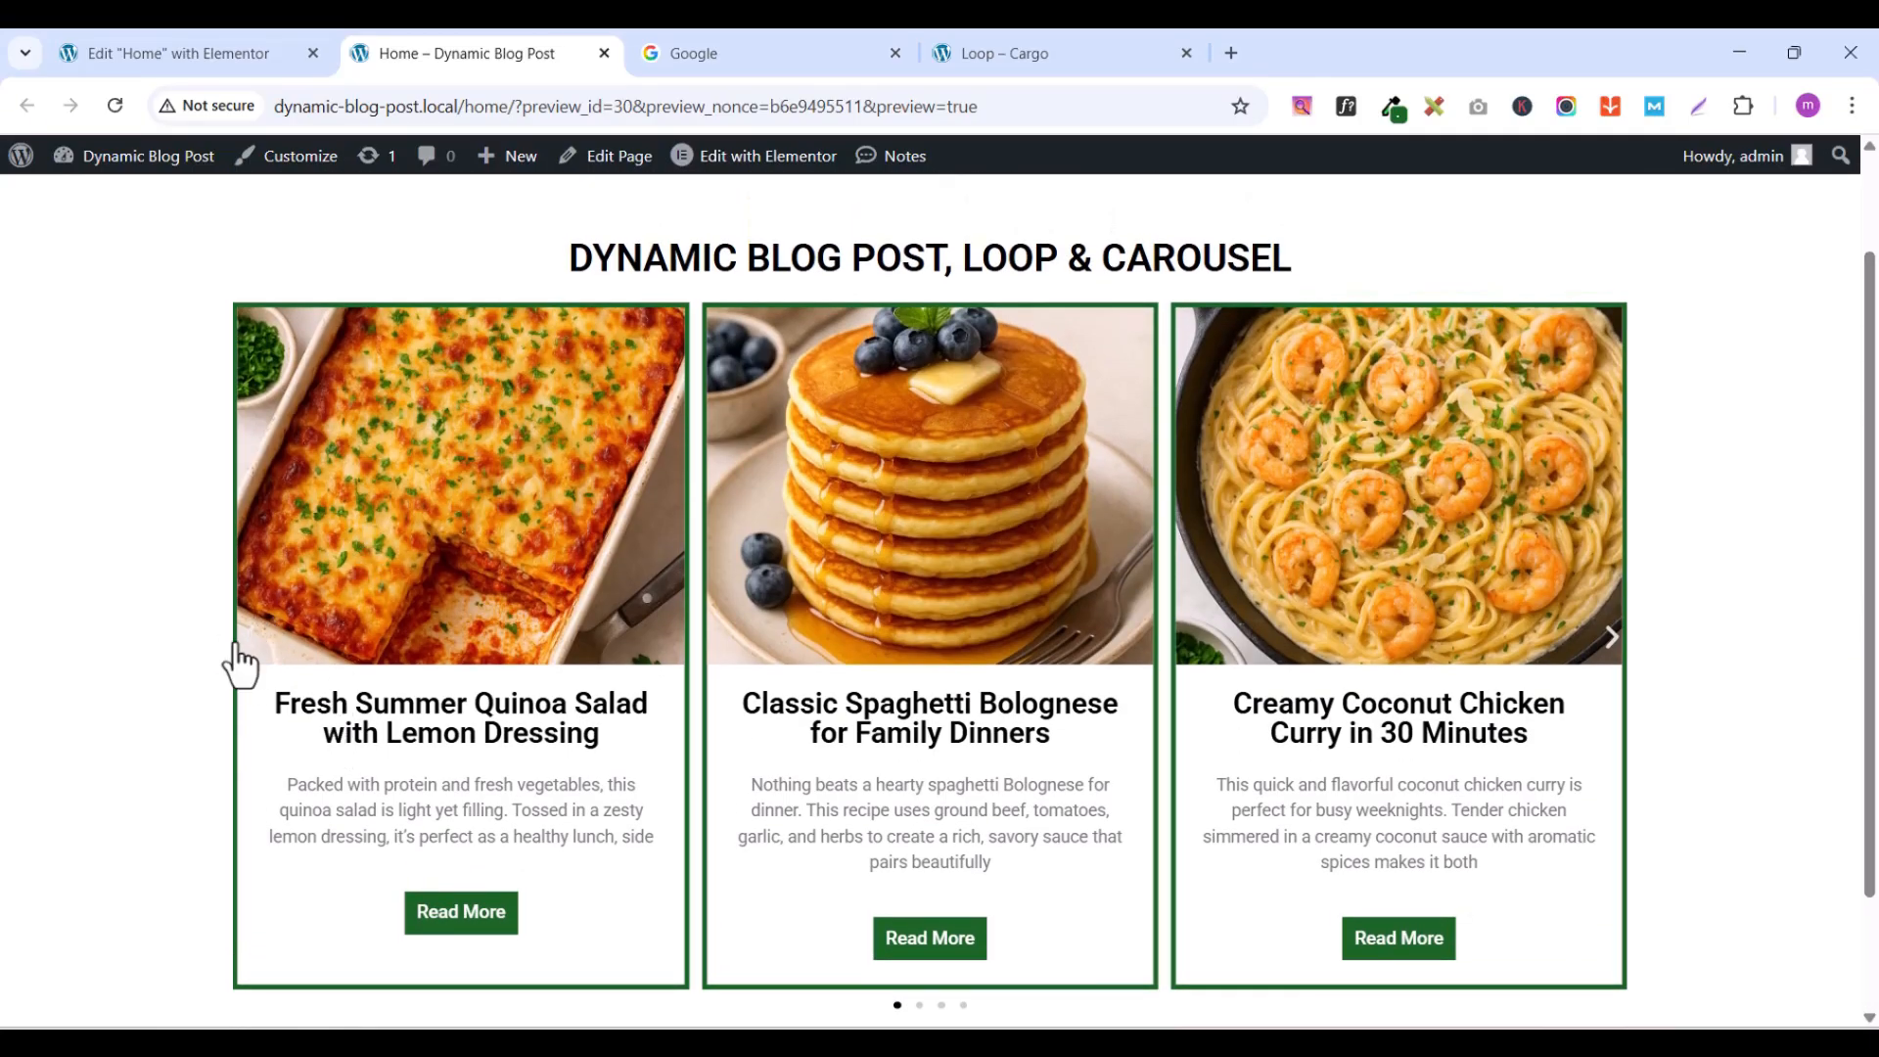
# - Return from the preview to the Home page editor and bring the loop carousel into view
pyautogui.moveTo(1865, 336); pyautogui.dragTo(1874, 252)
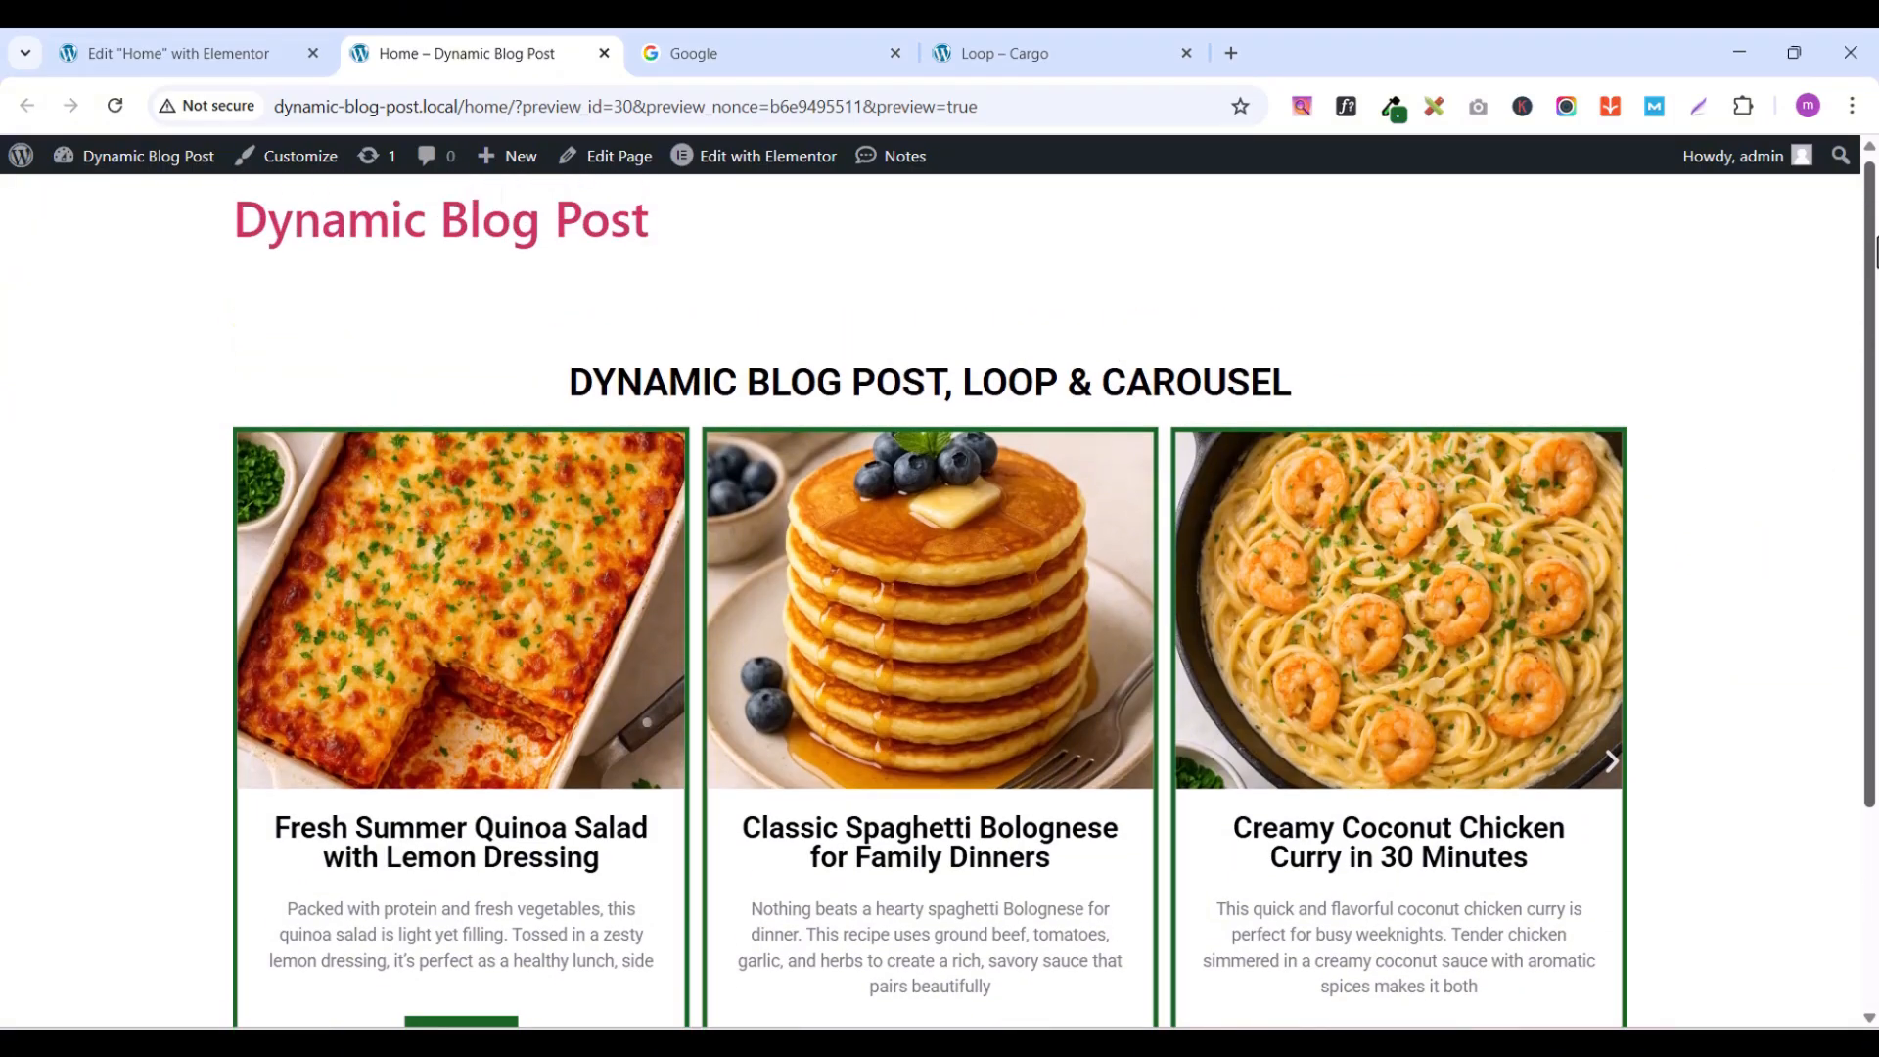
pyautogui.click(221, 61)
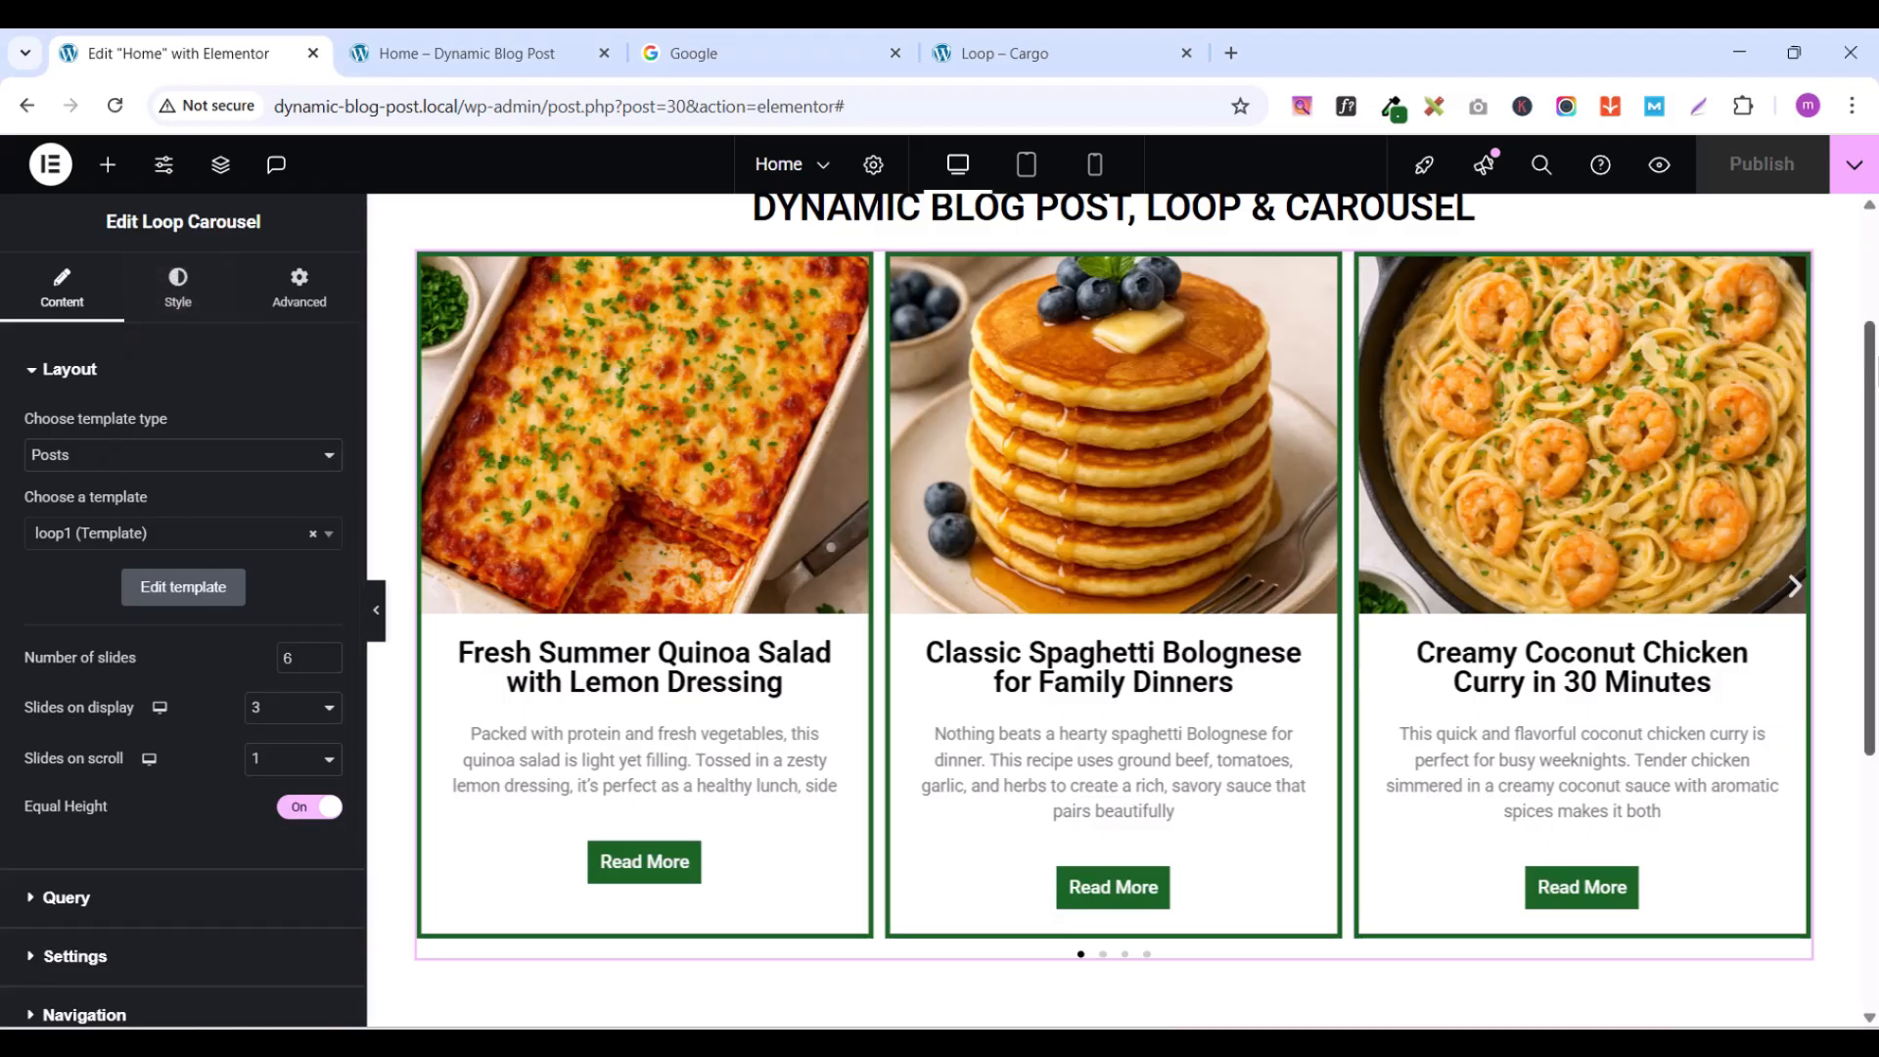
pyautogui.scroll(1, 1870, 370)
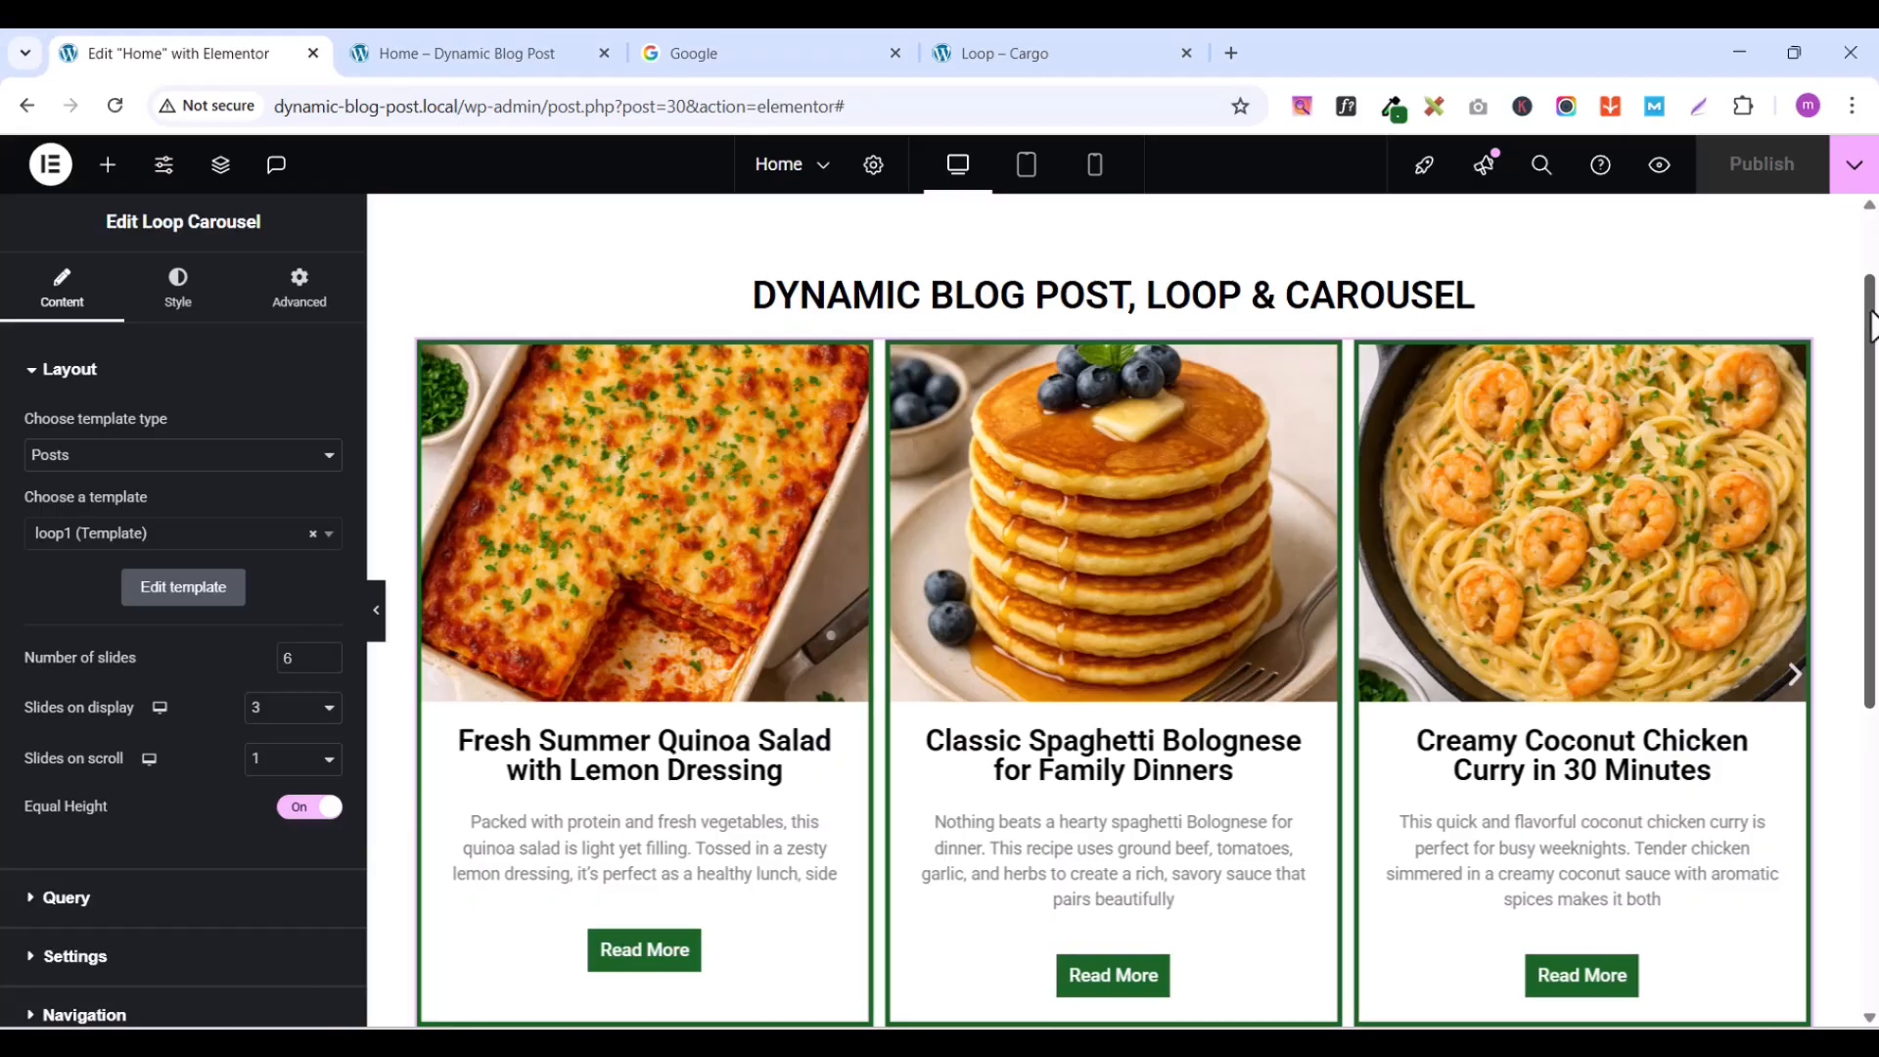
pyautogui.scroll(-1, 1872, 326)
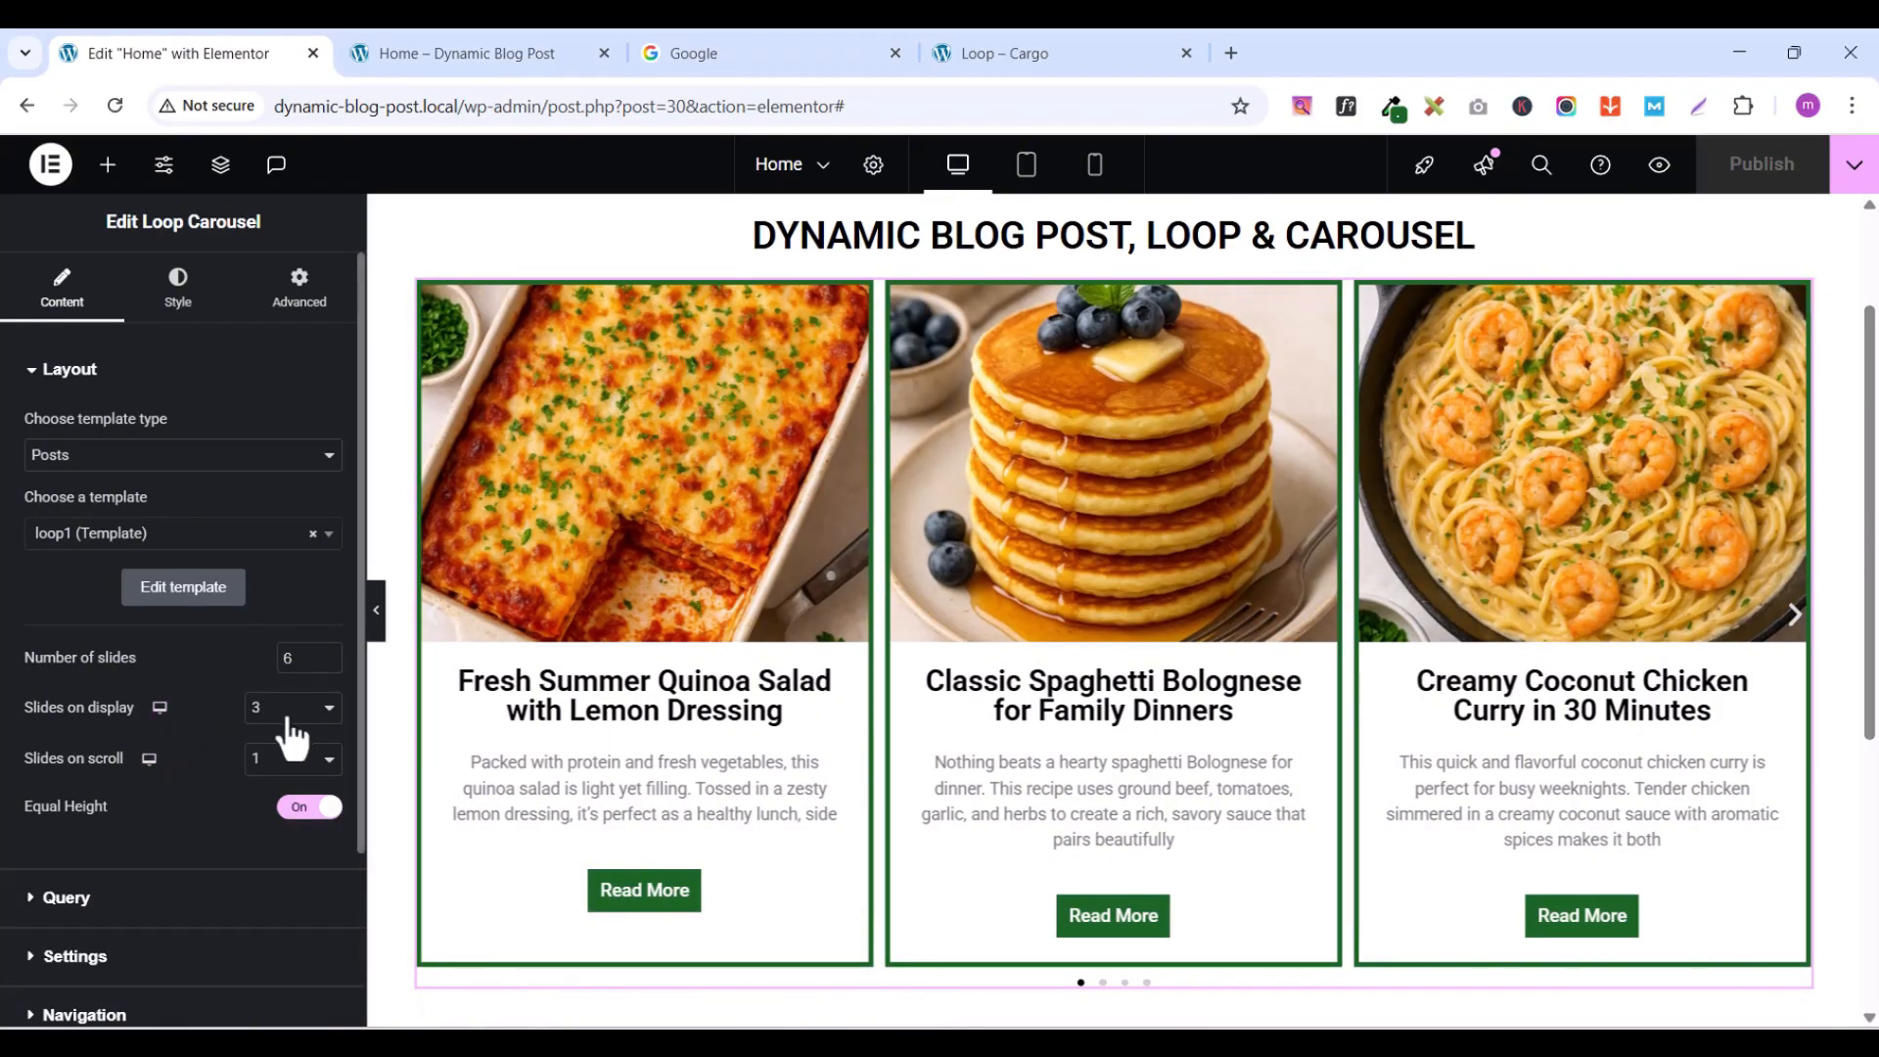
# - Try 4 slides on display in the loop carousel and set the number back to 3
pyautogui.click(325, 710)
pyautogui.click(278, 824)
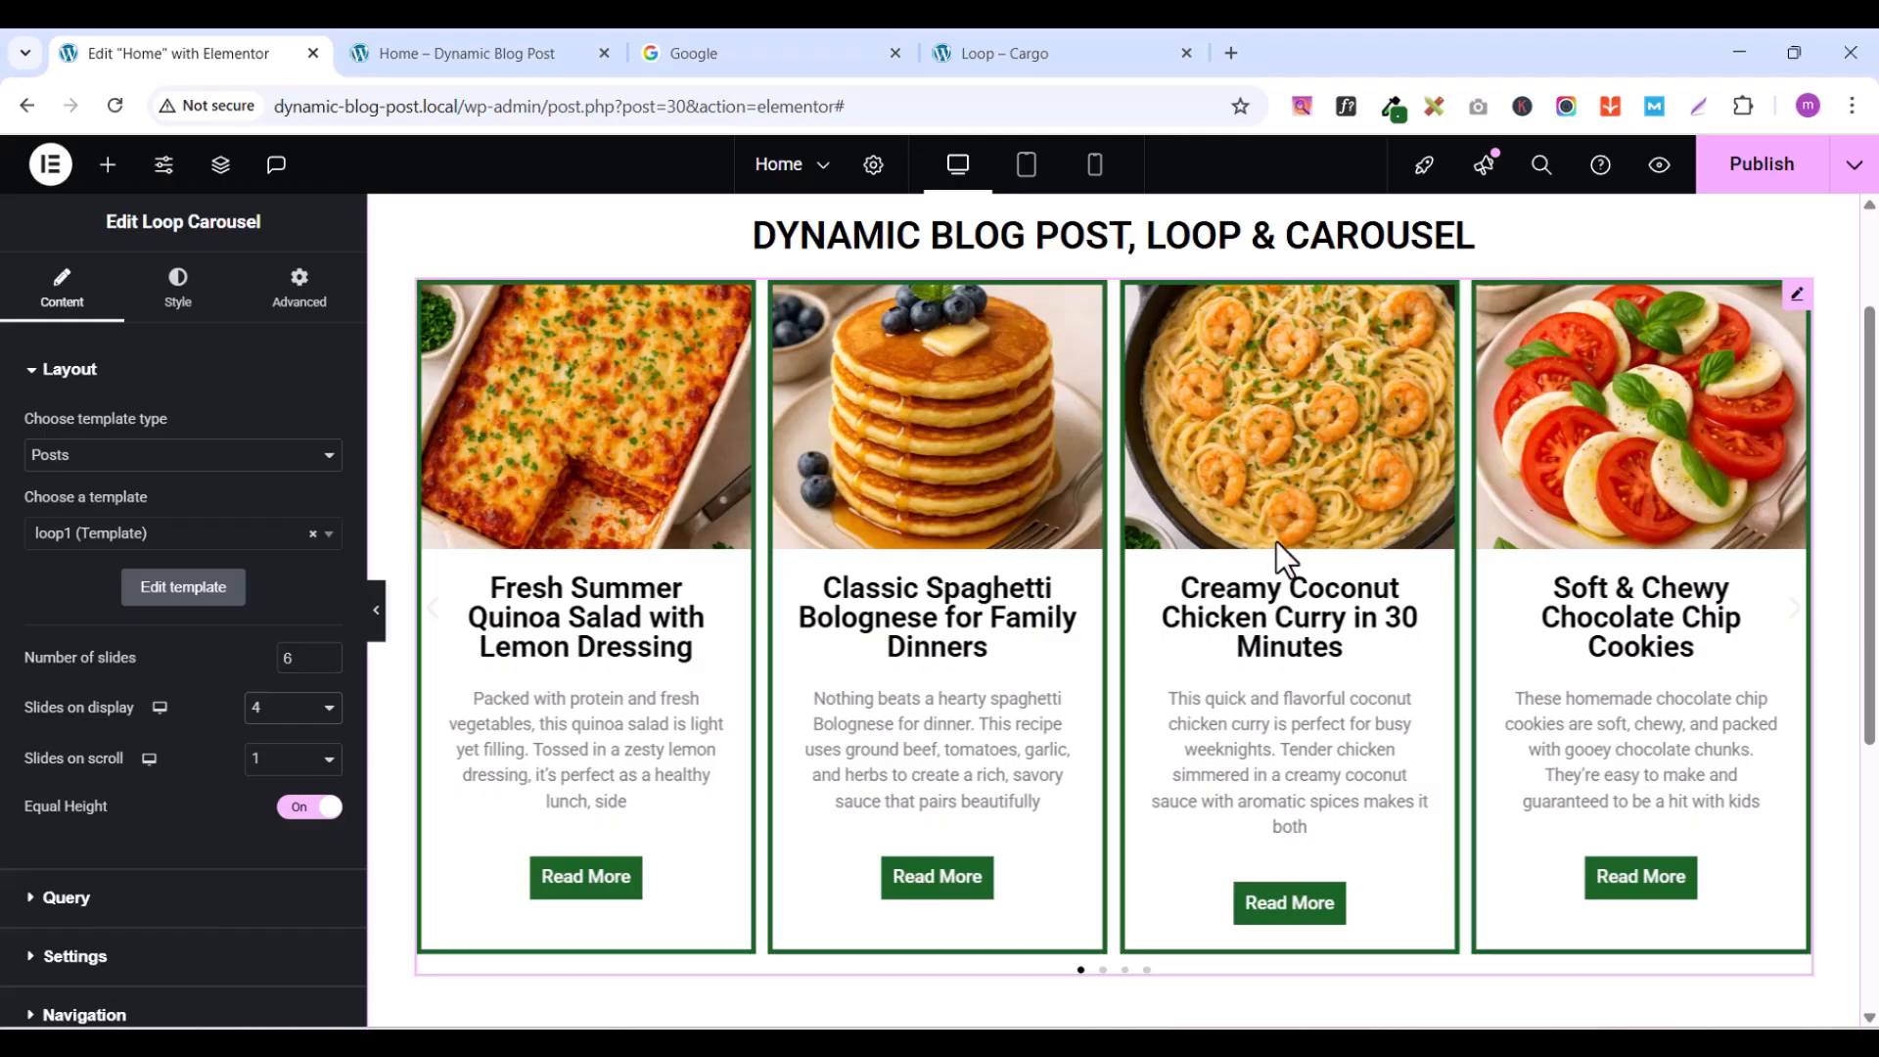
pyautogui.click(285, 713)
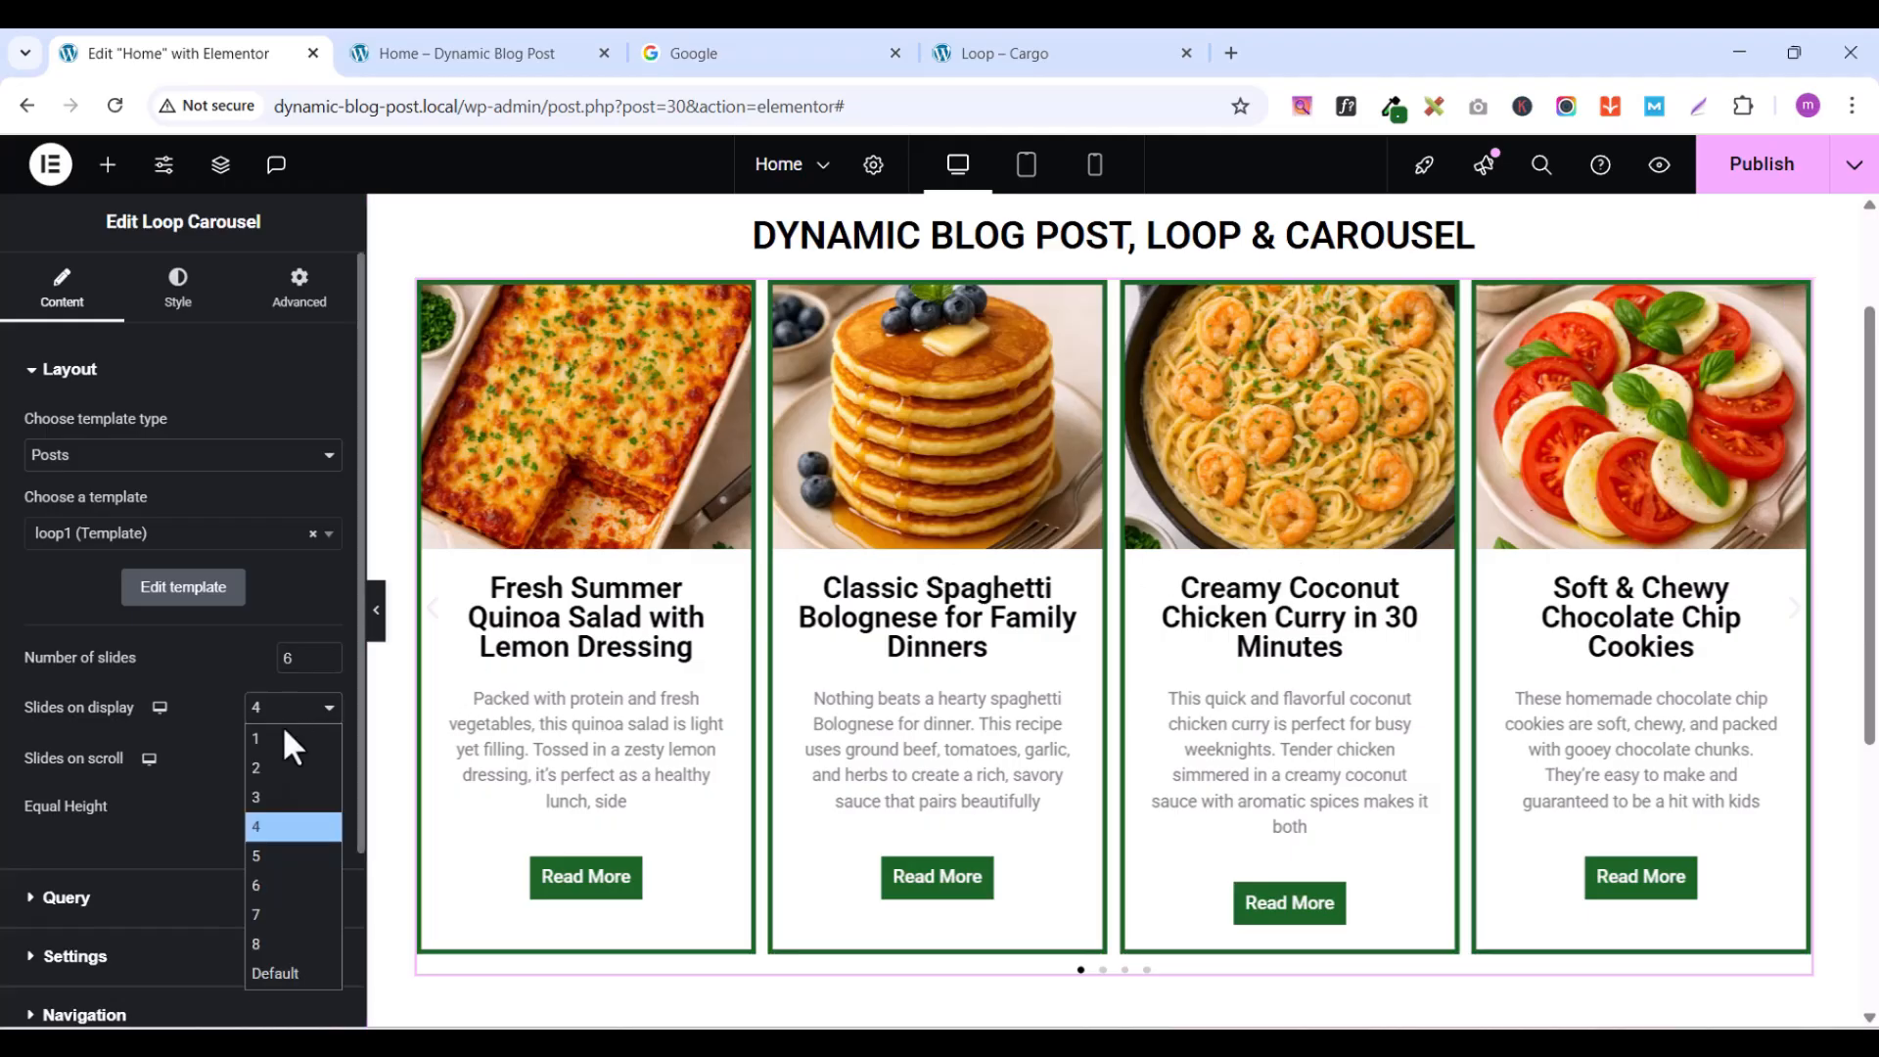
pyautogui.click(267, 796)
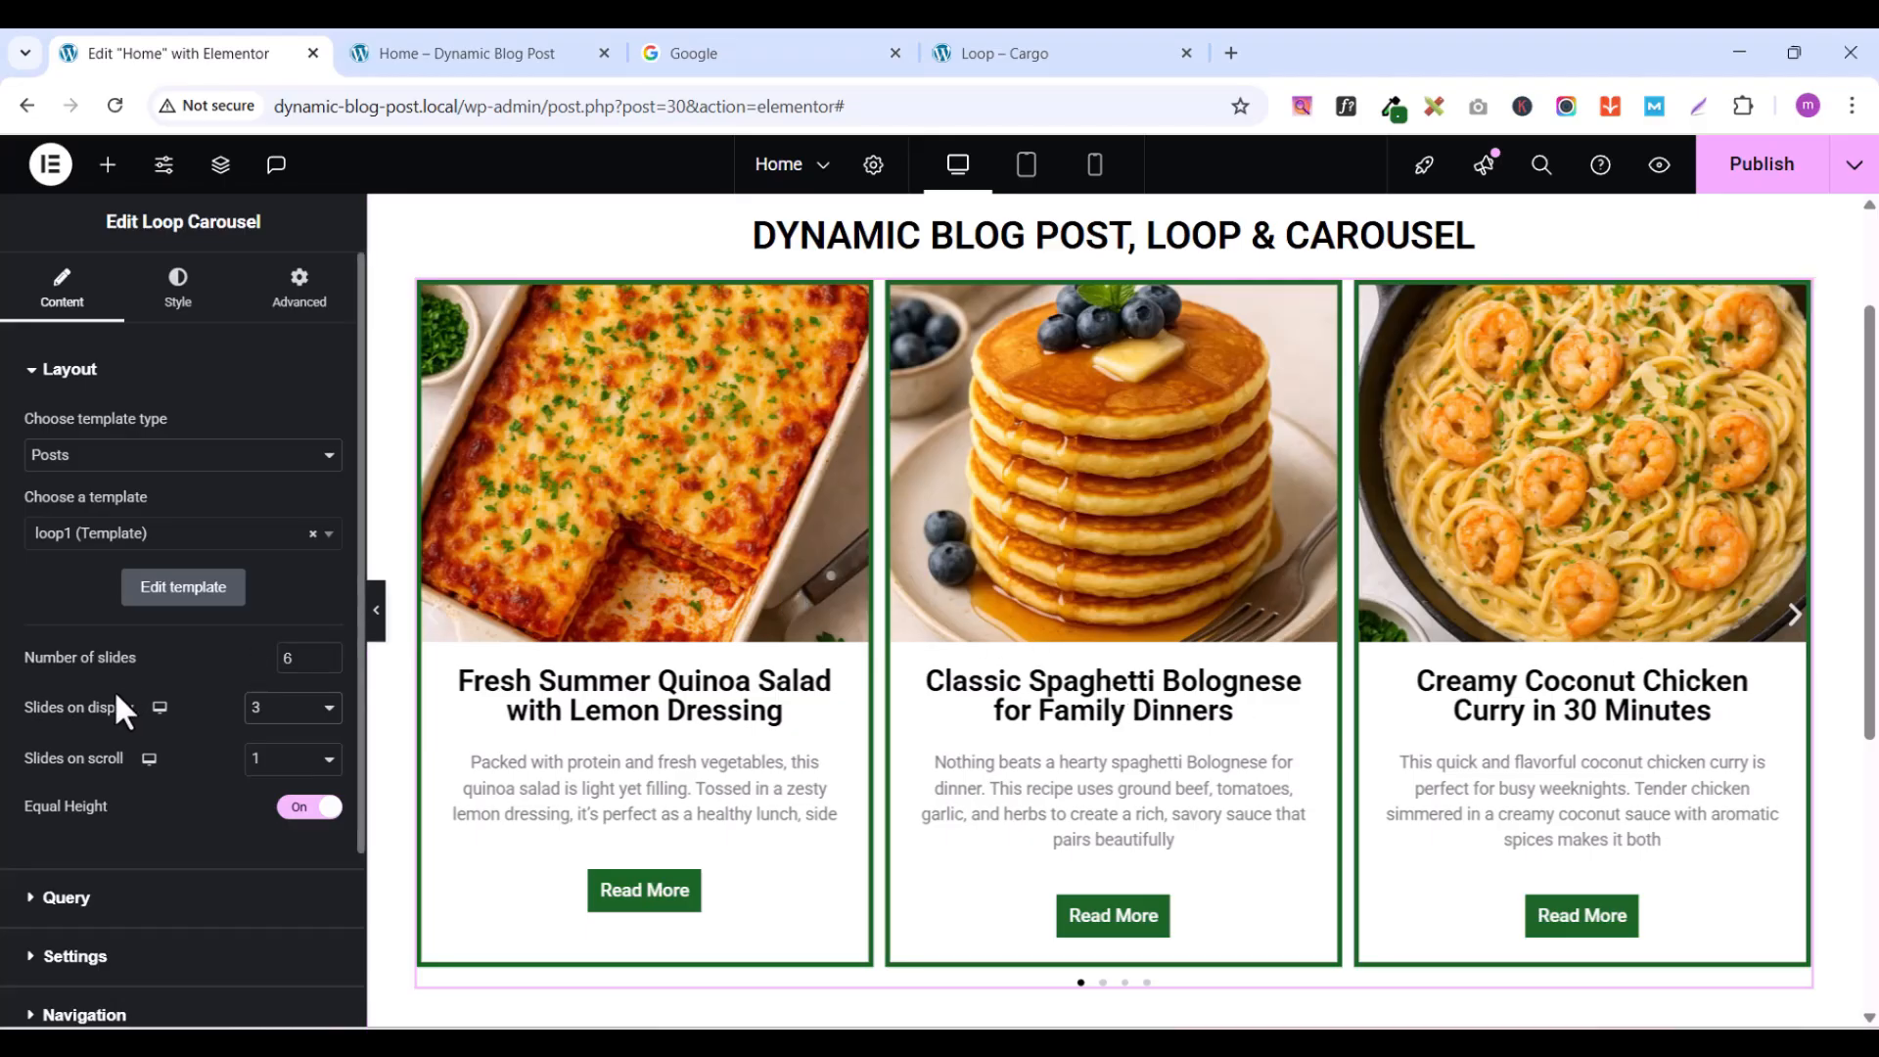
# - Review the loop carousel's layout options and its query settings, including the Include and Exclude filters
pyautogui.scroll(-3, 362, 595)
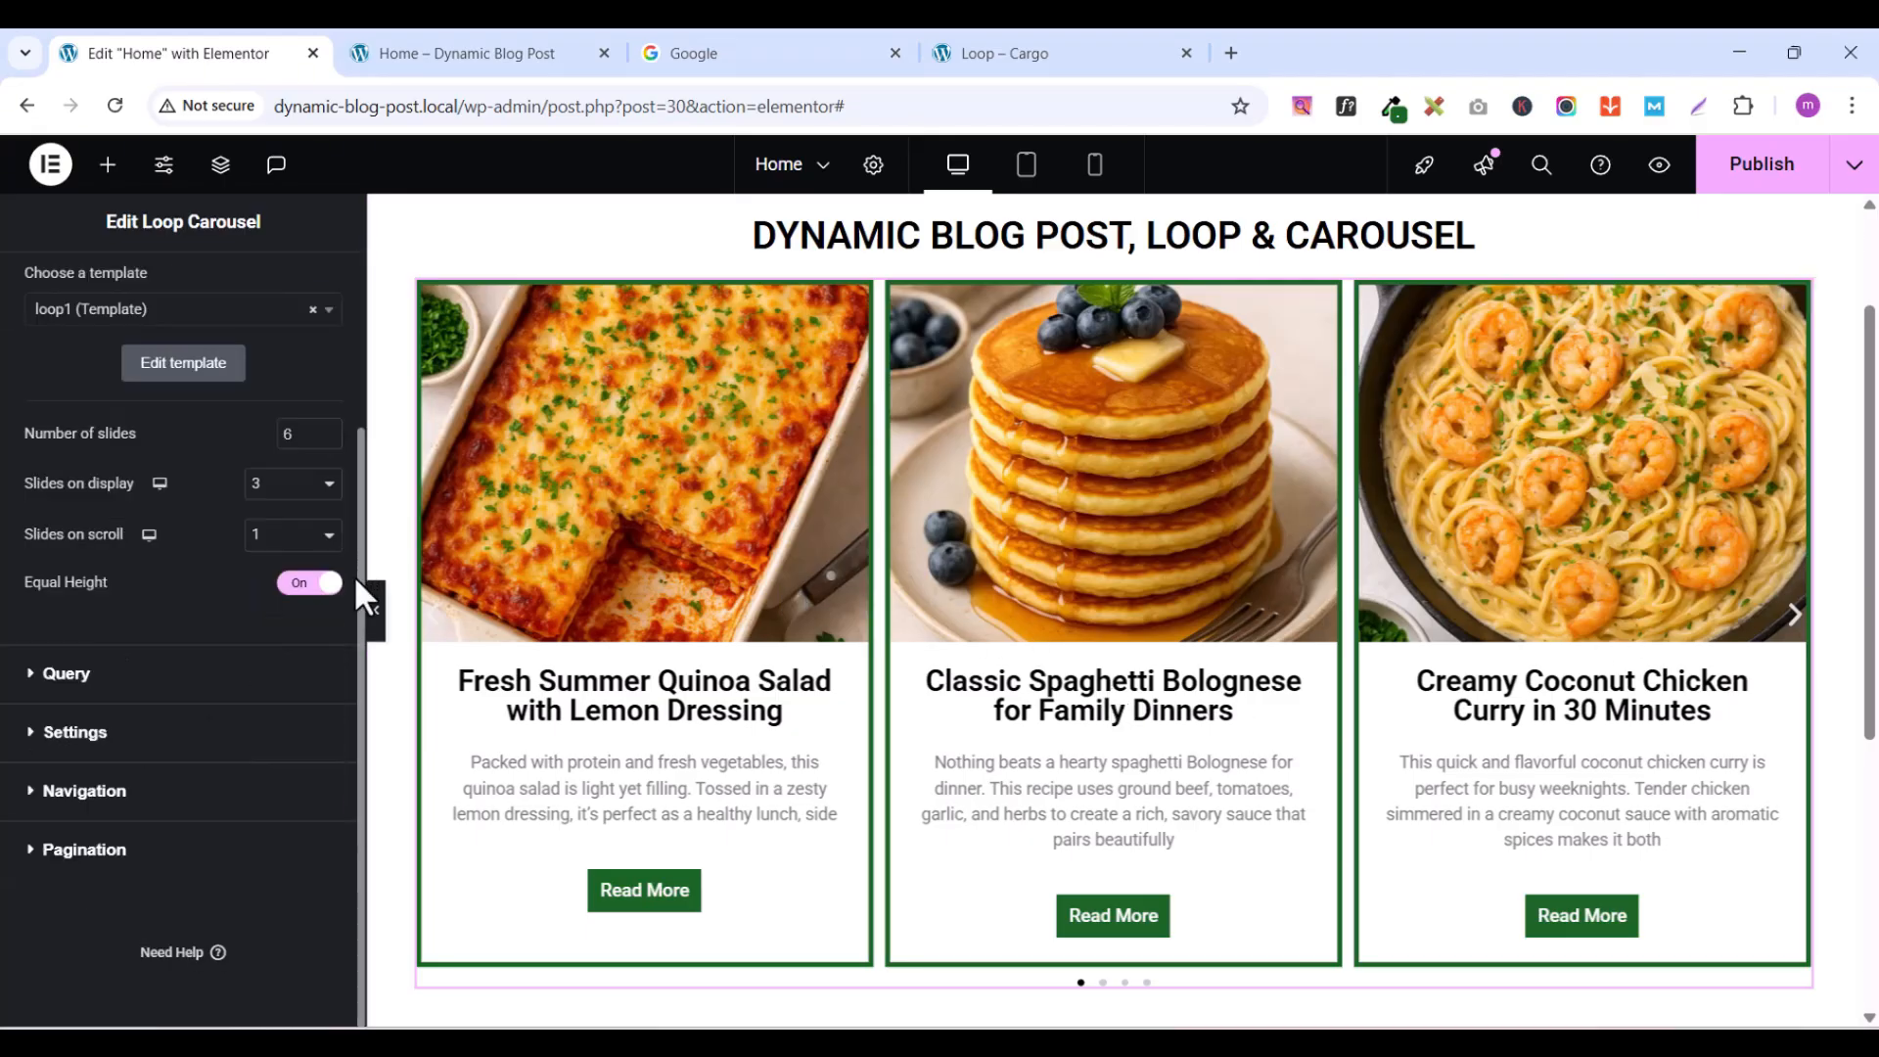
pyautogui.scroll(3, 359, 588)
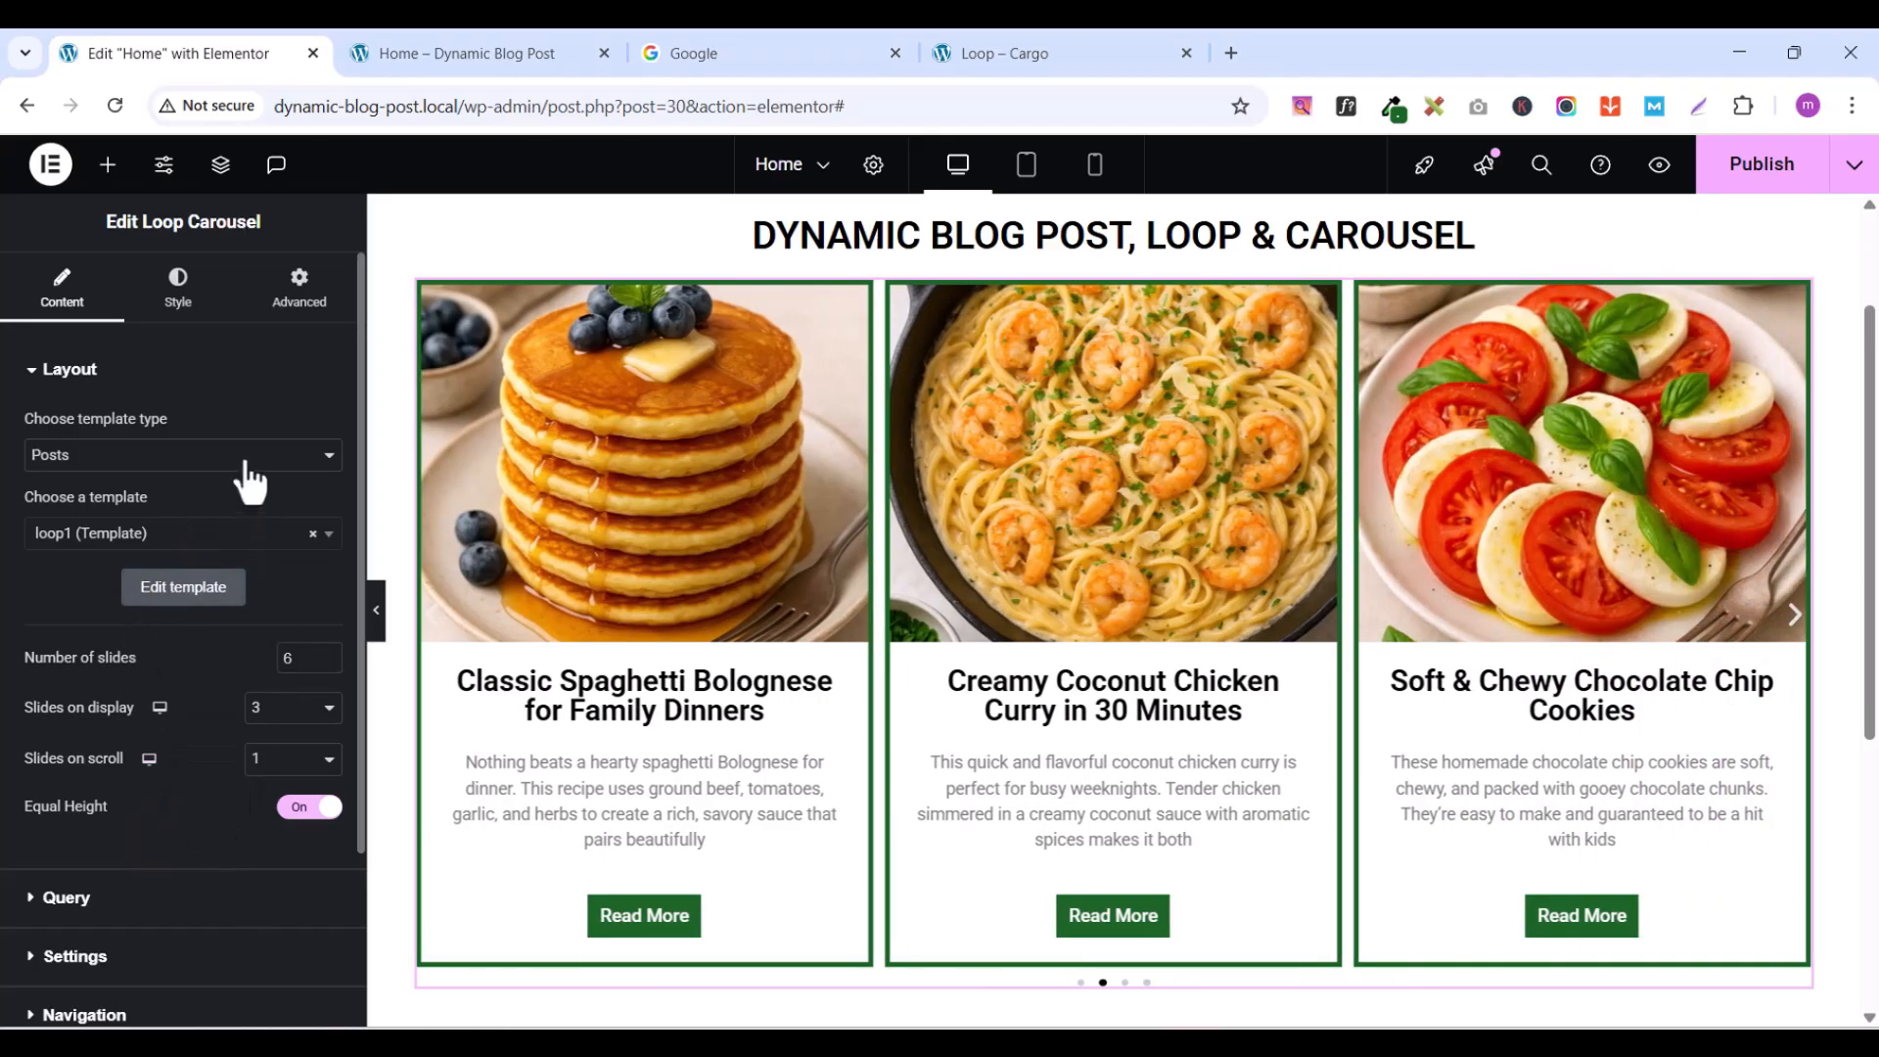
pyautogui.click(35, 370)
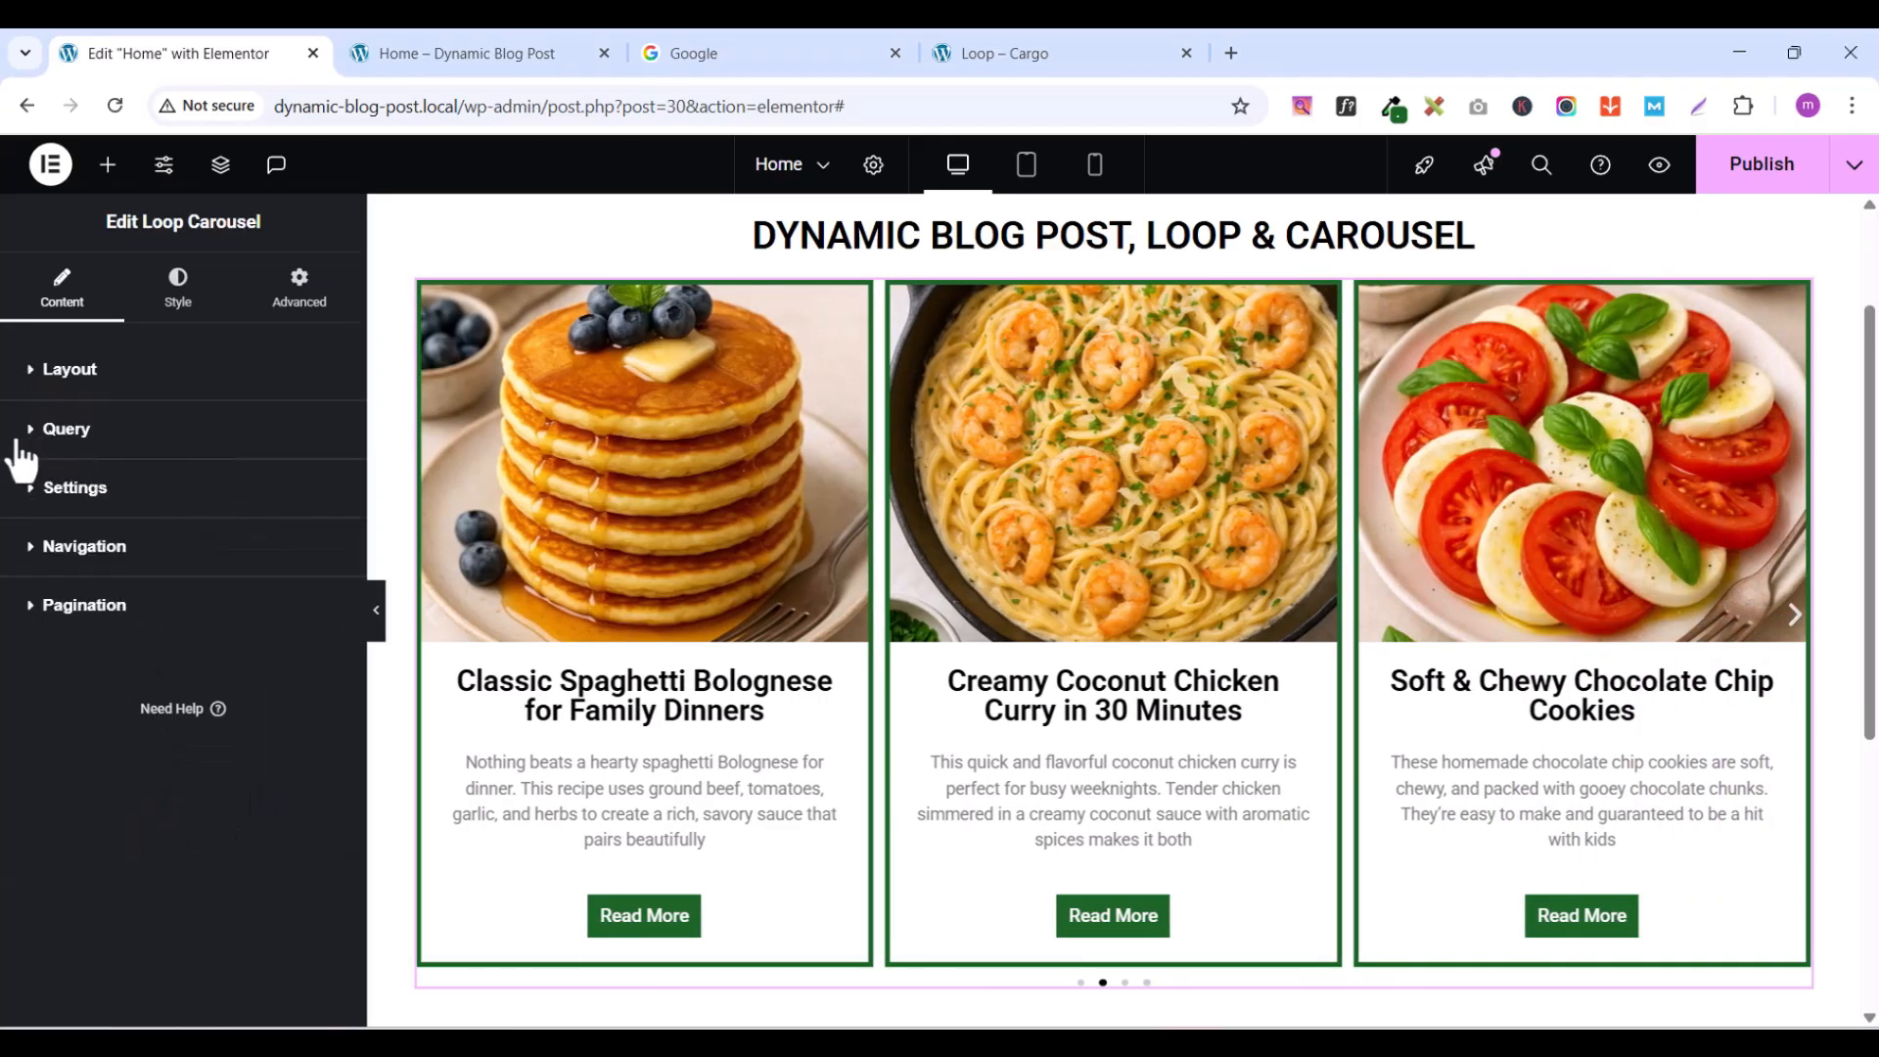
pyautogui.click(23, 436)
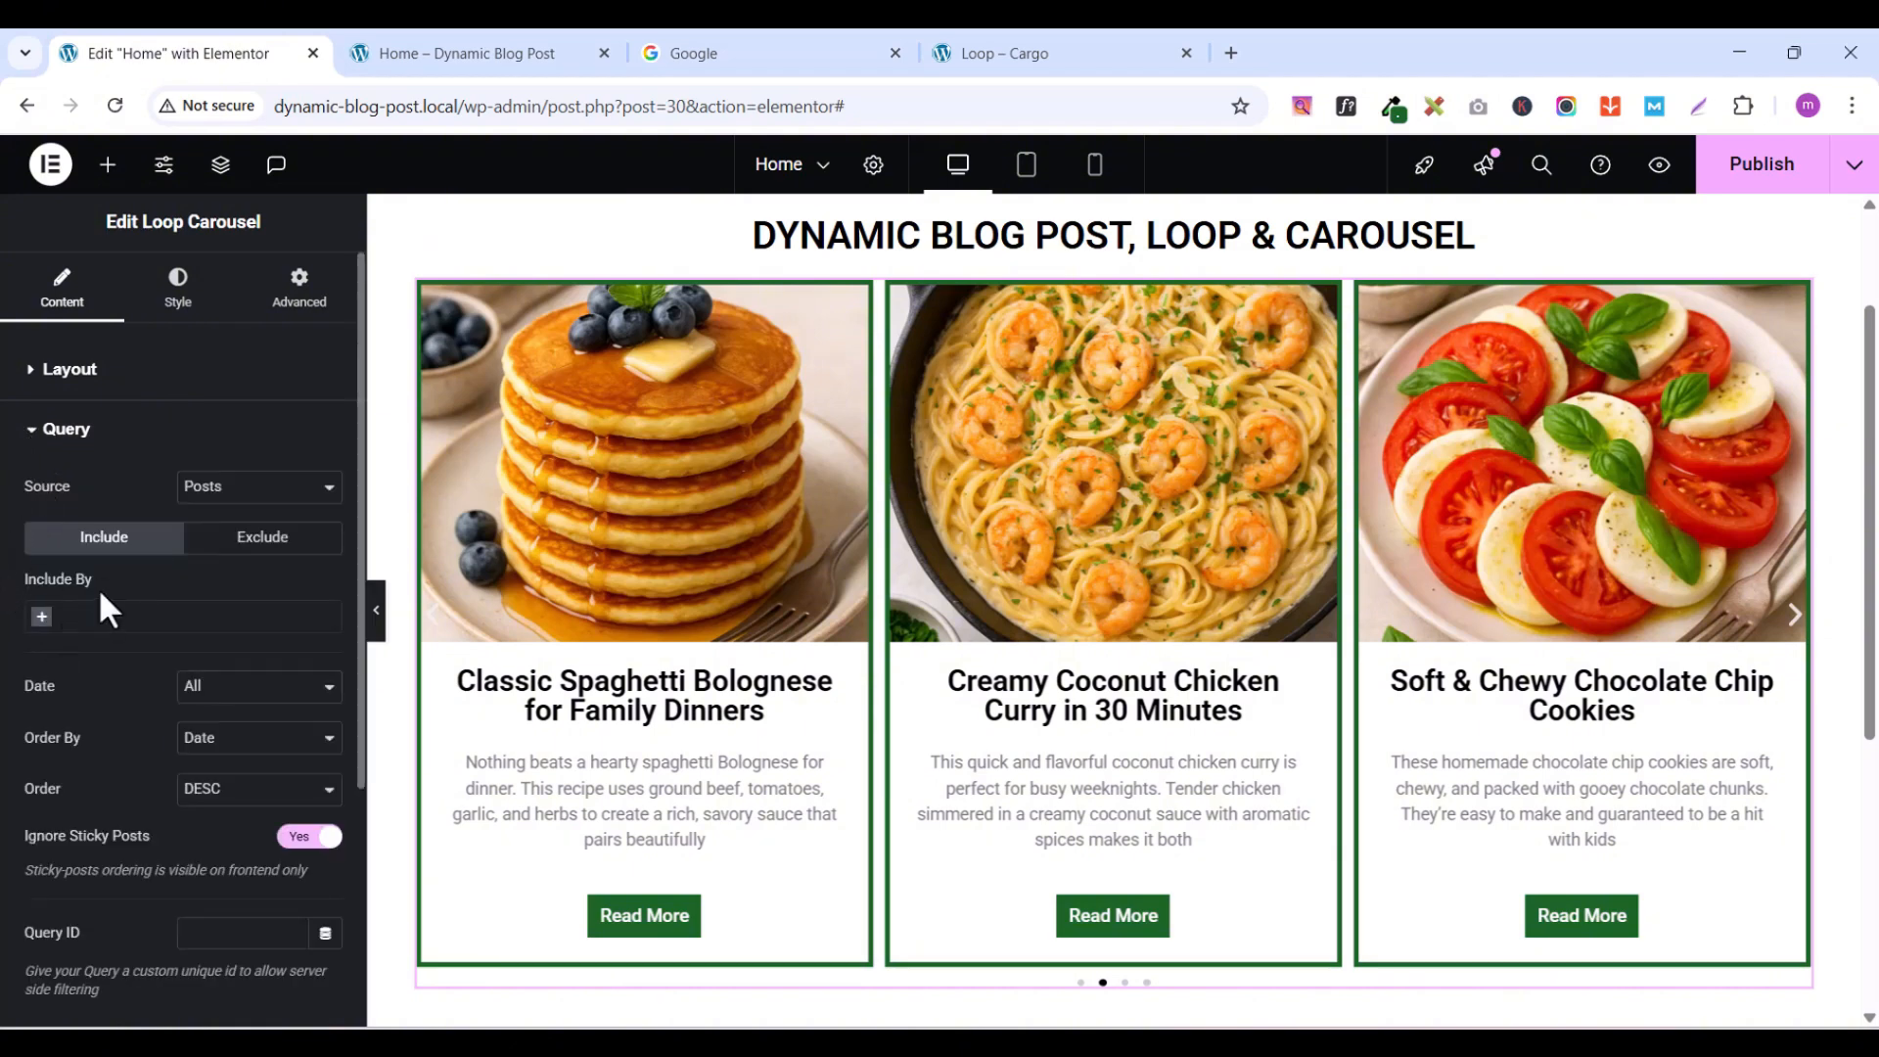
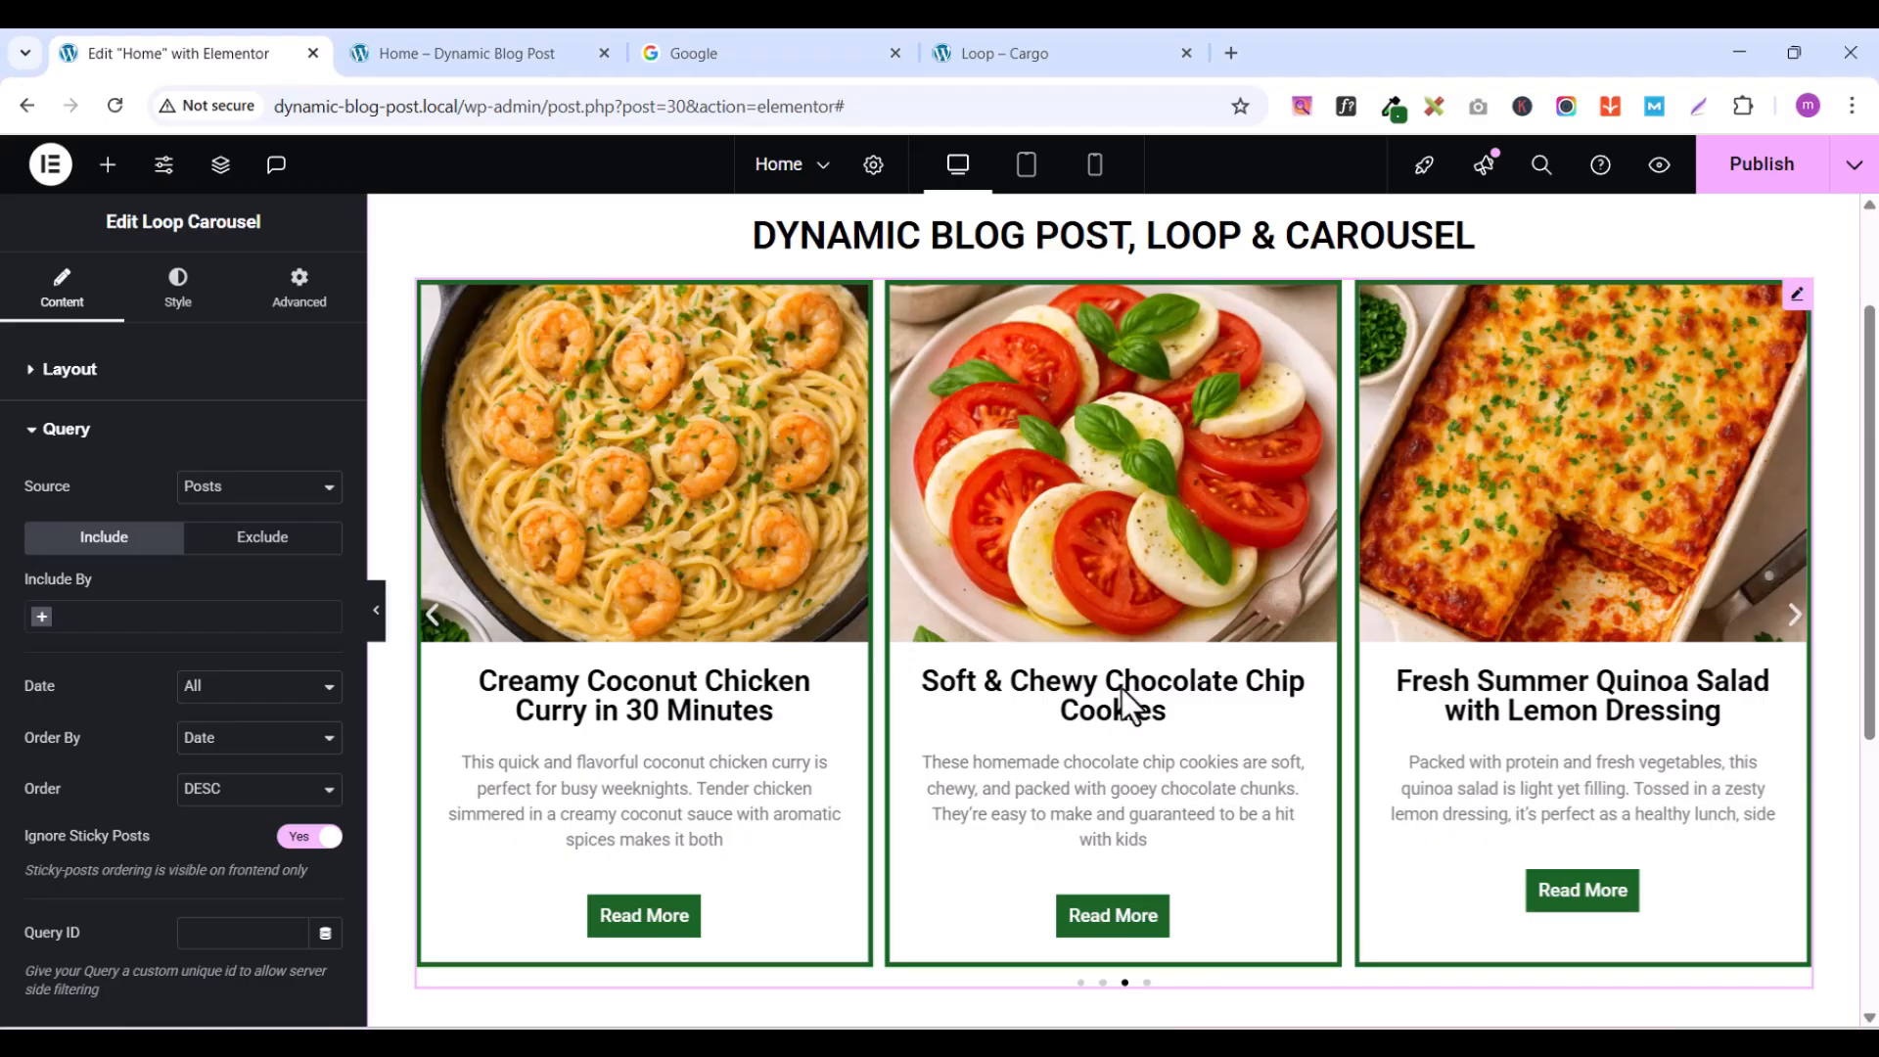
pyautogui.click(252, 550)
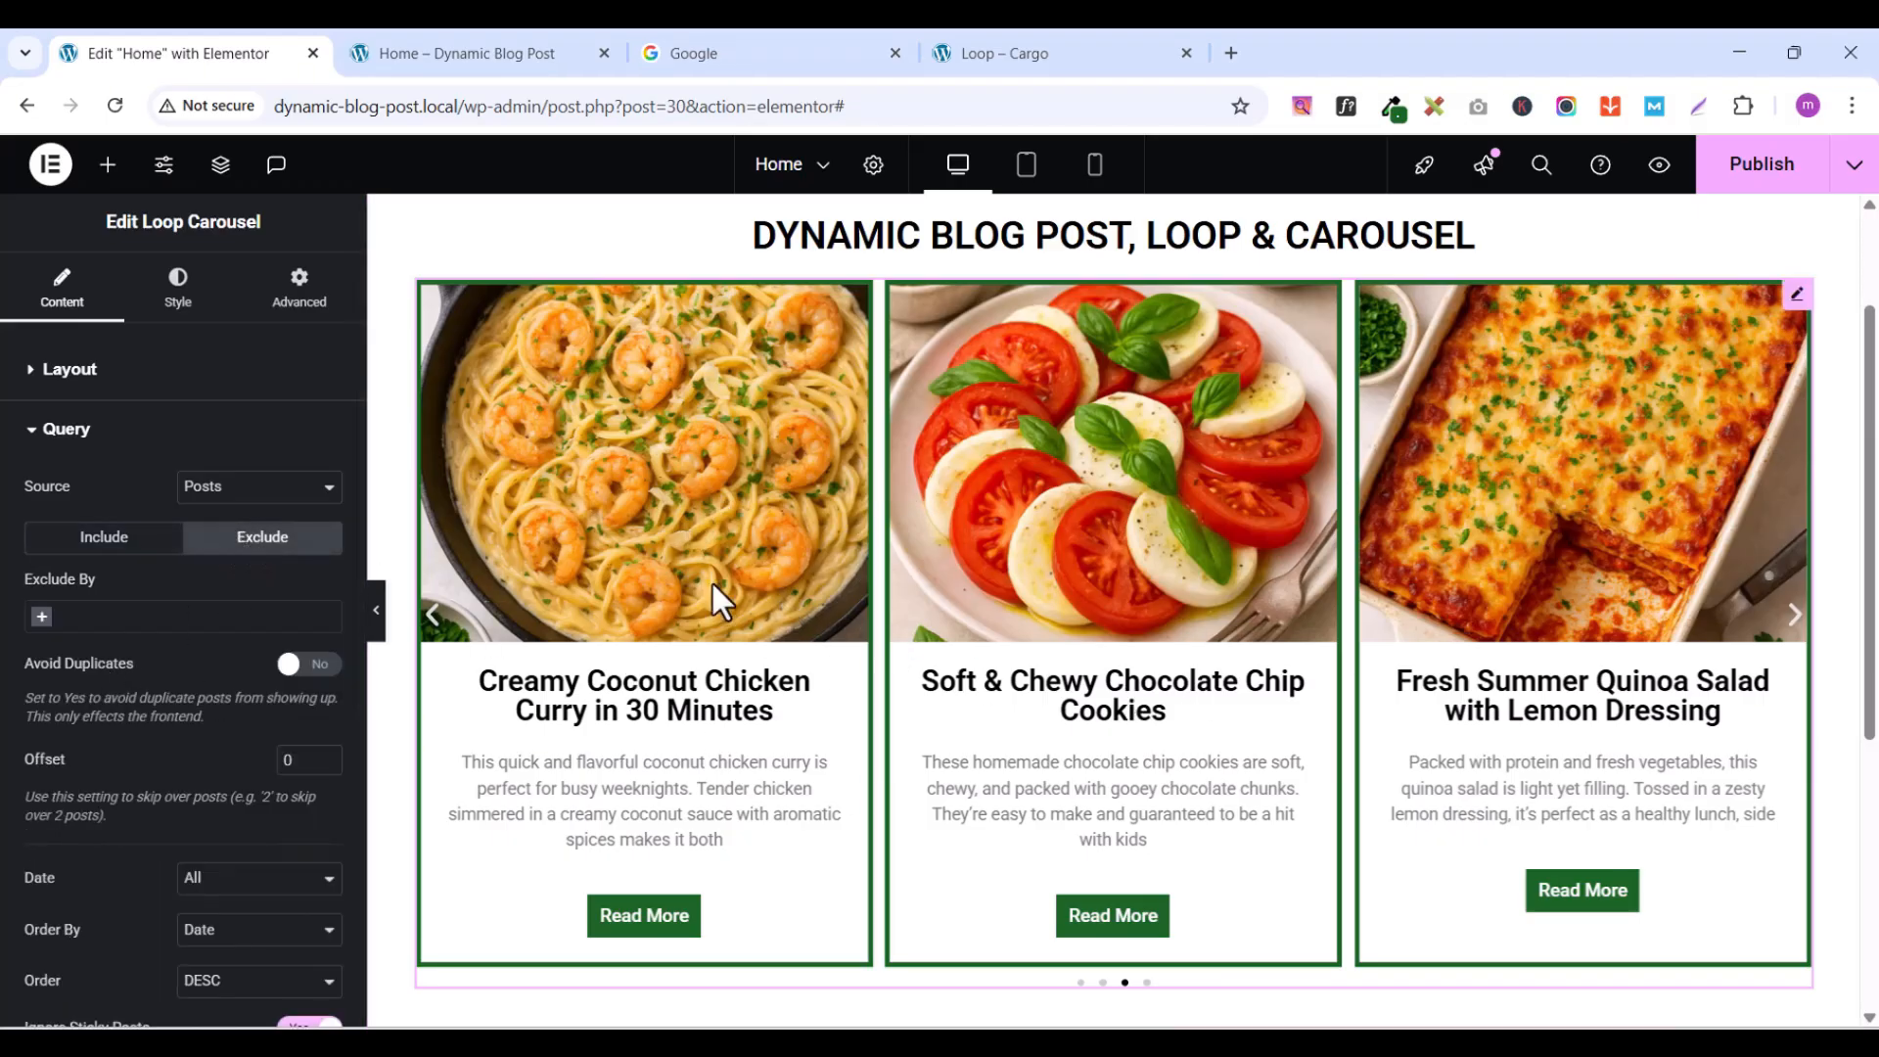
pyautogui.click(34, 439)
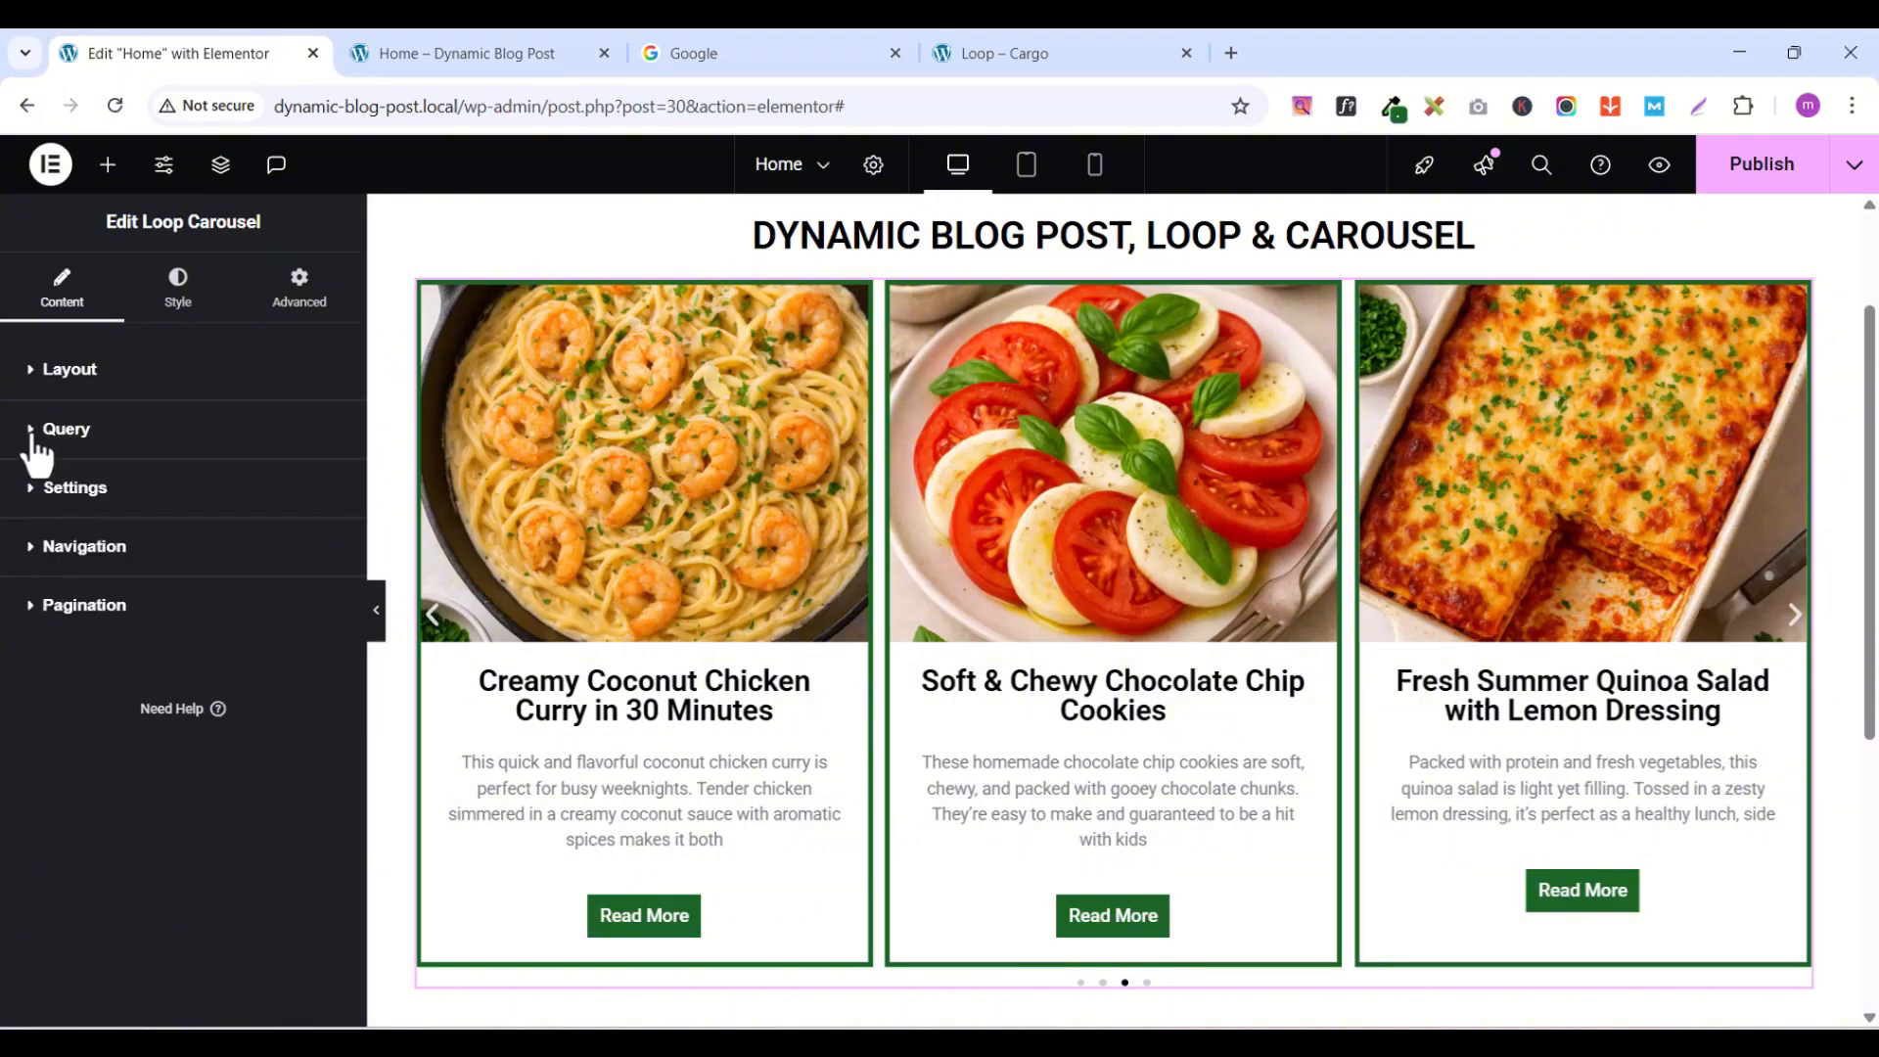
# - Set the loop carousel's autoplay scroll speed to 3000 ms
pyautogui.click(32, 507)
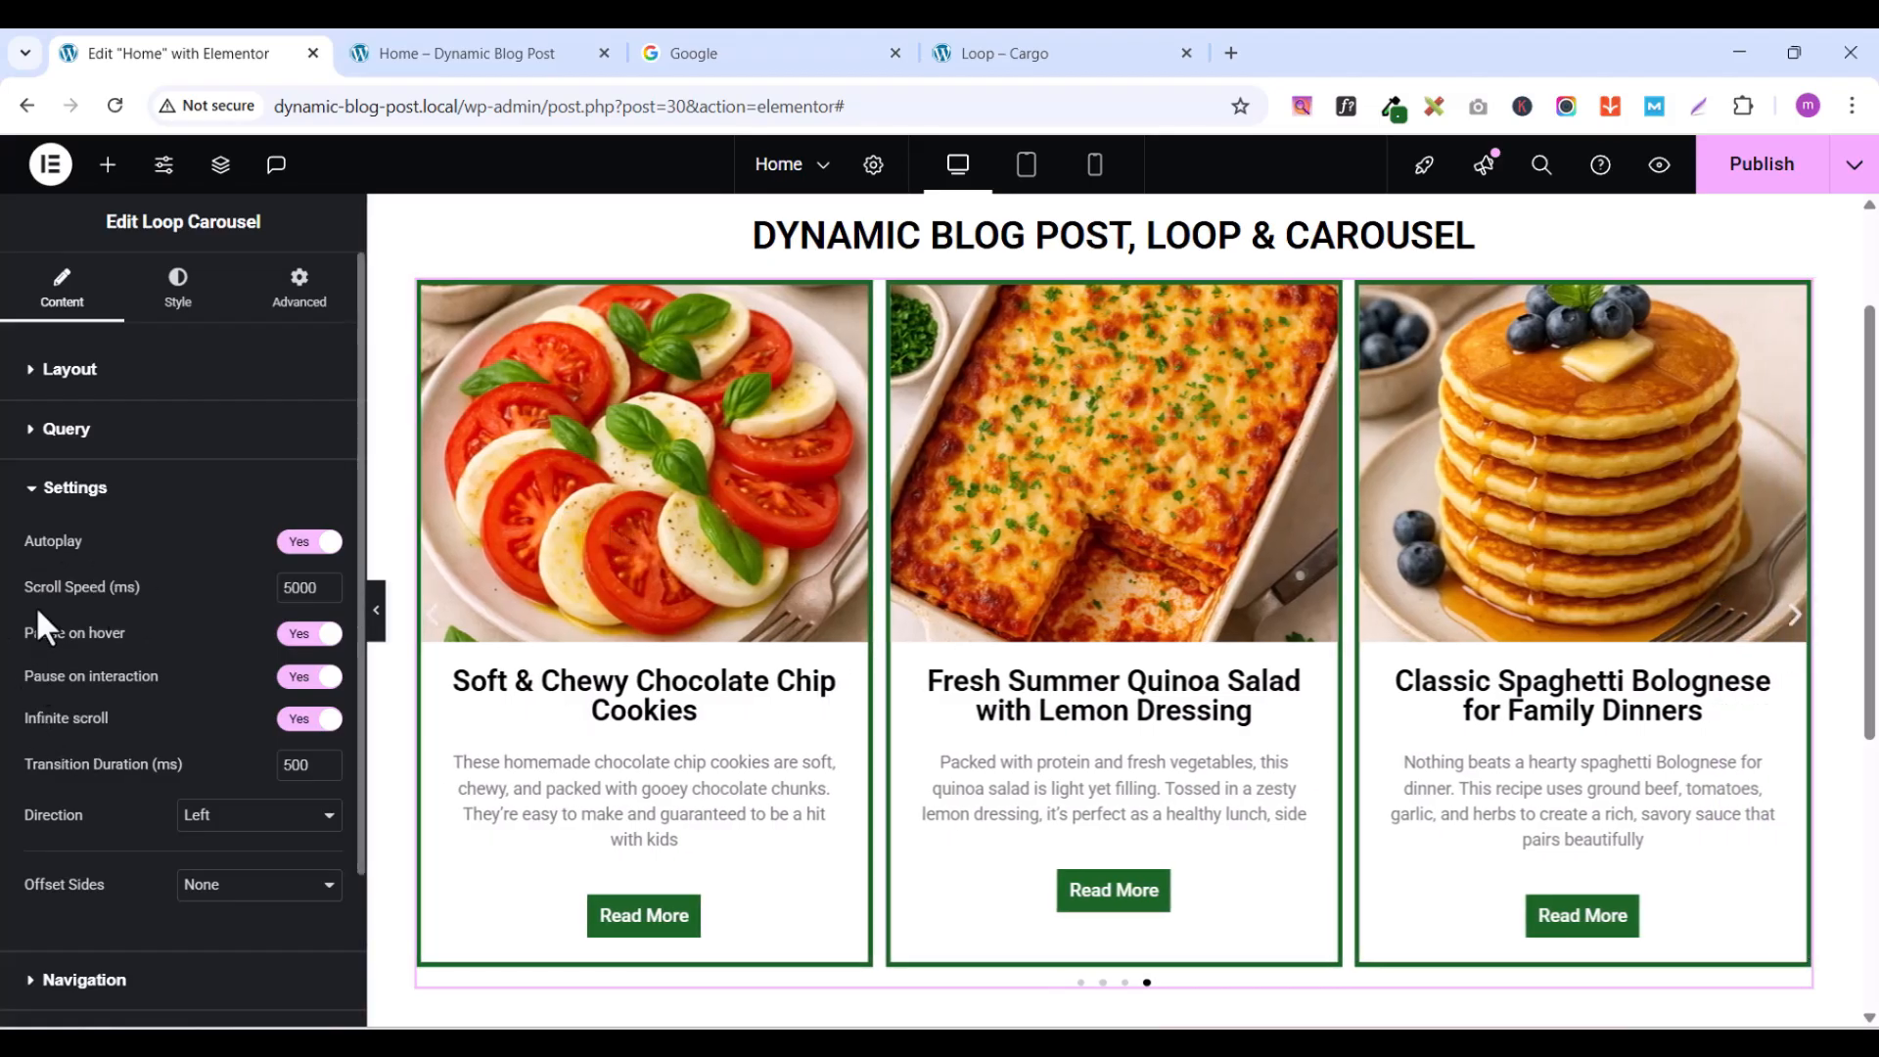
pyautogui.click(296, 587)
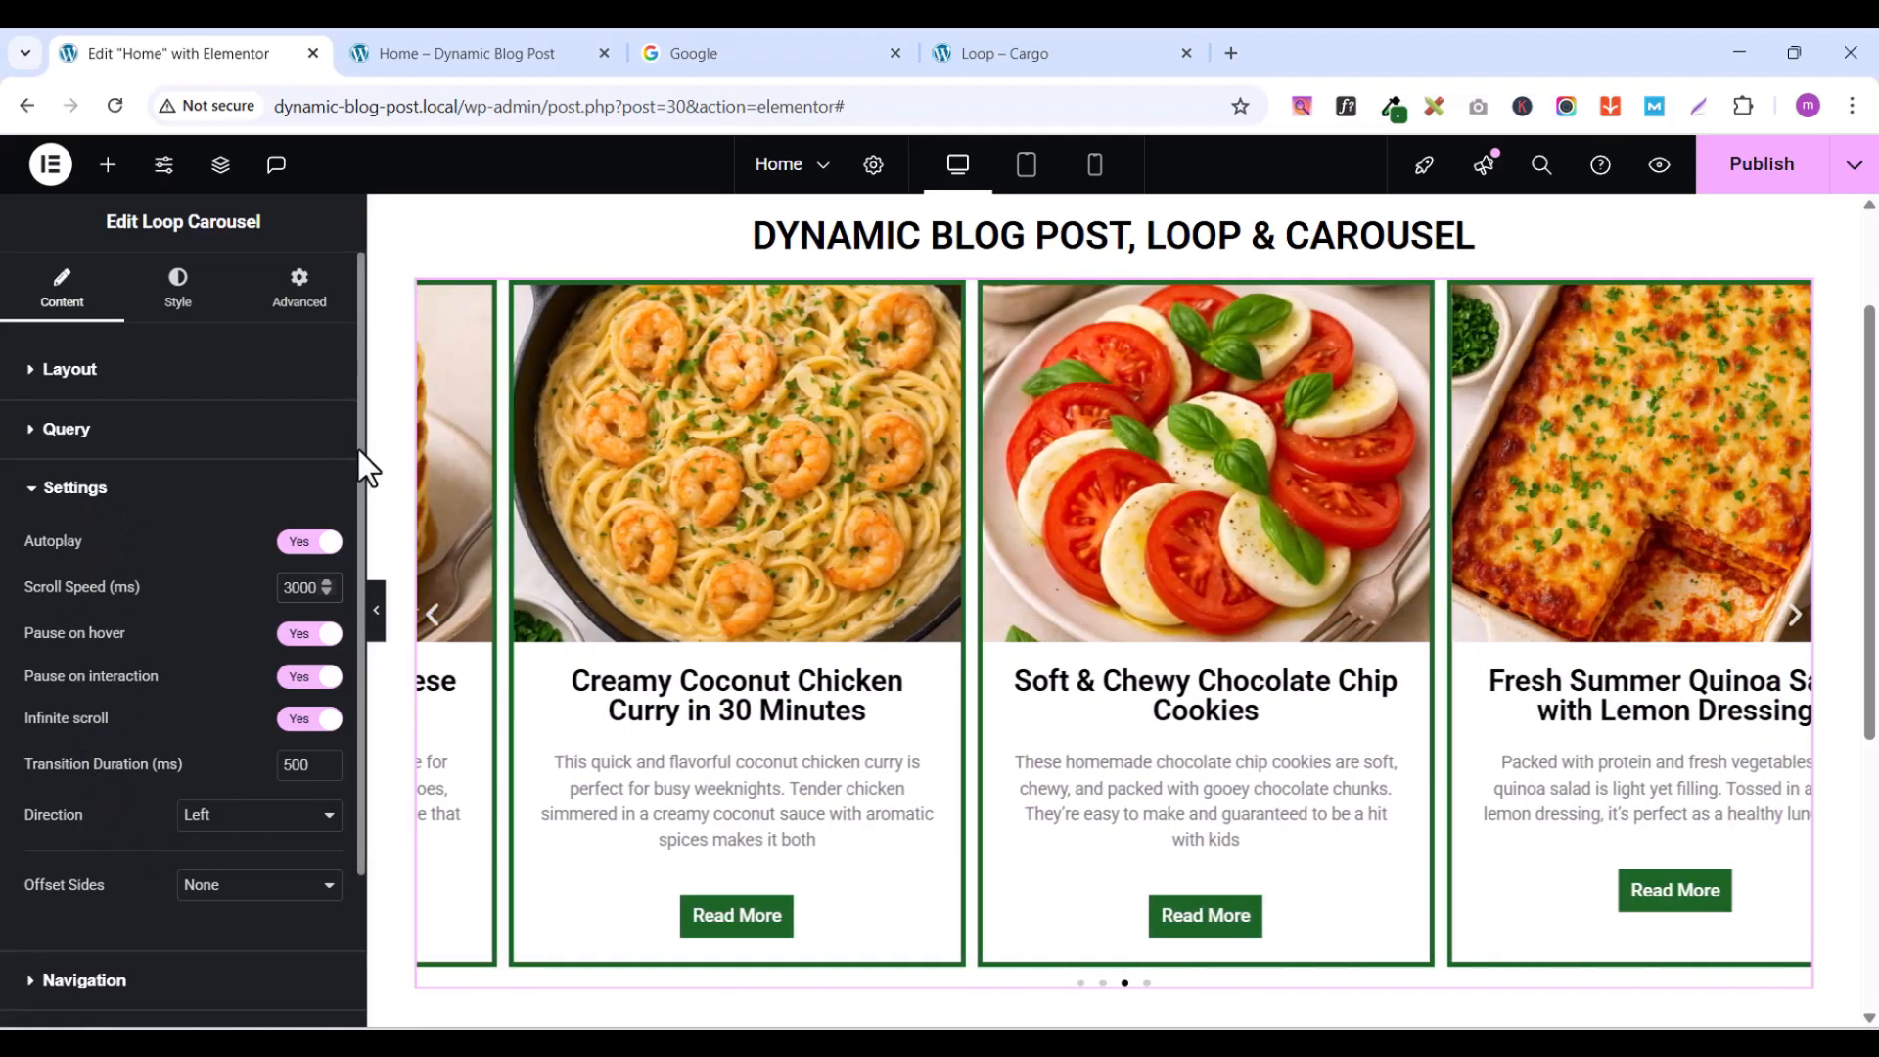
pyautogui.scroll(-2, 360, 489)
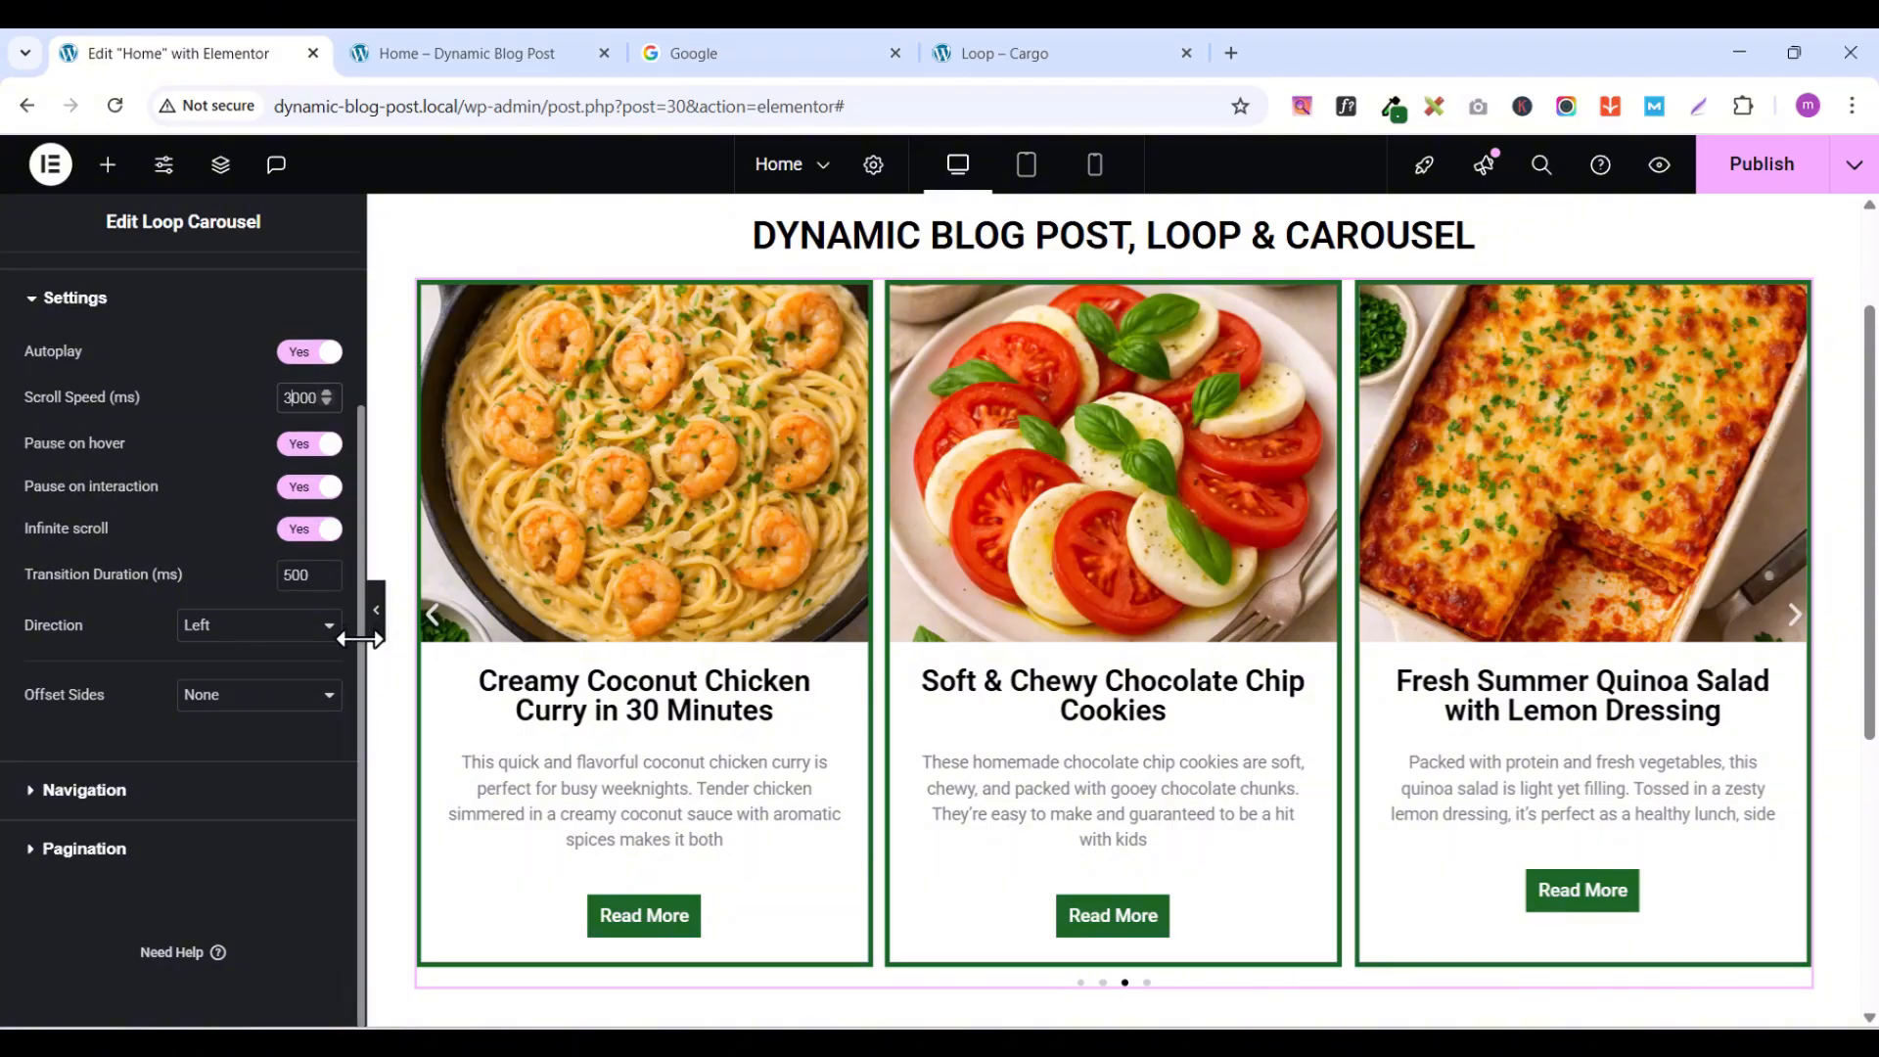
pyautogui.click(37, 298)
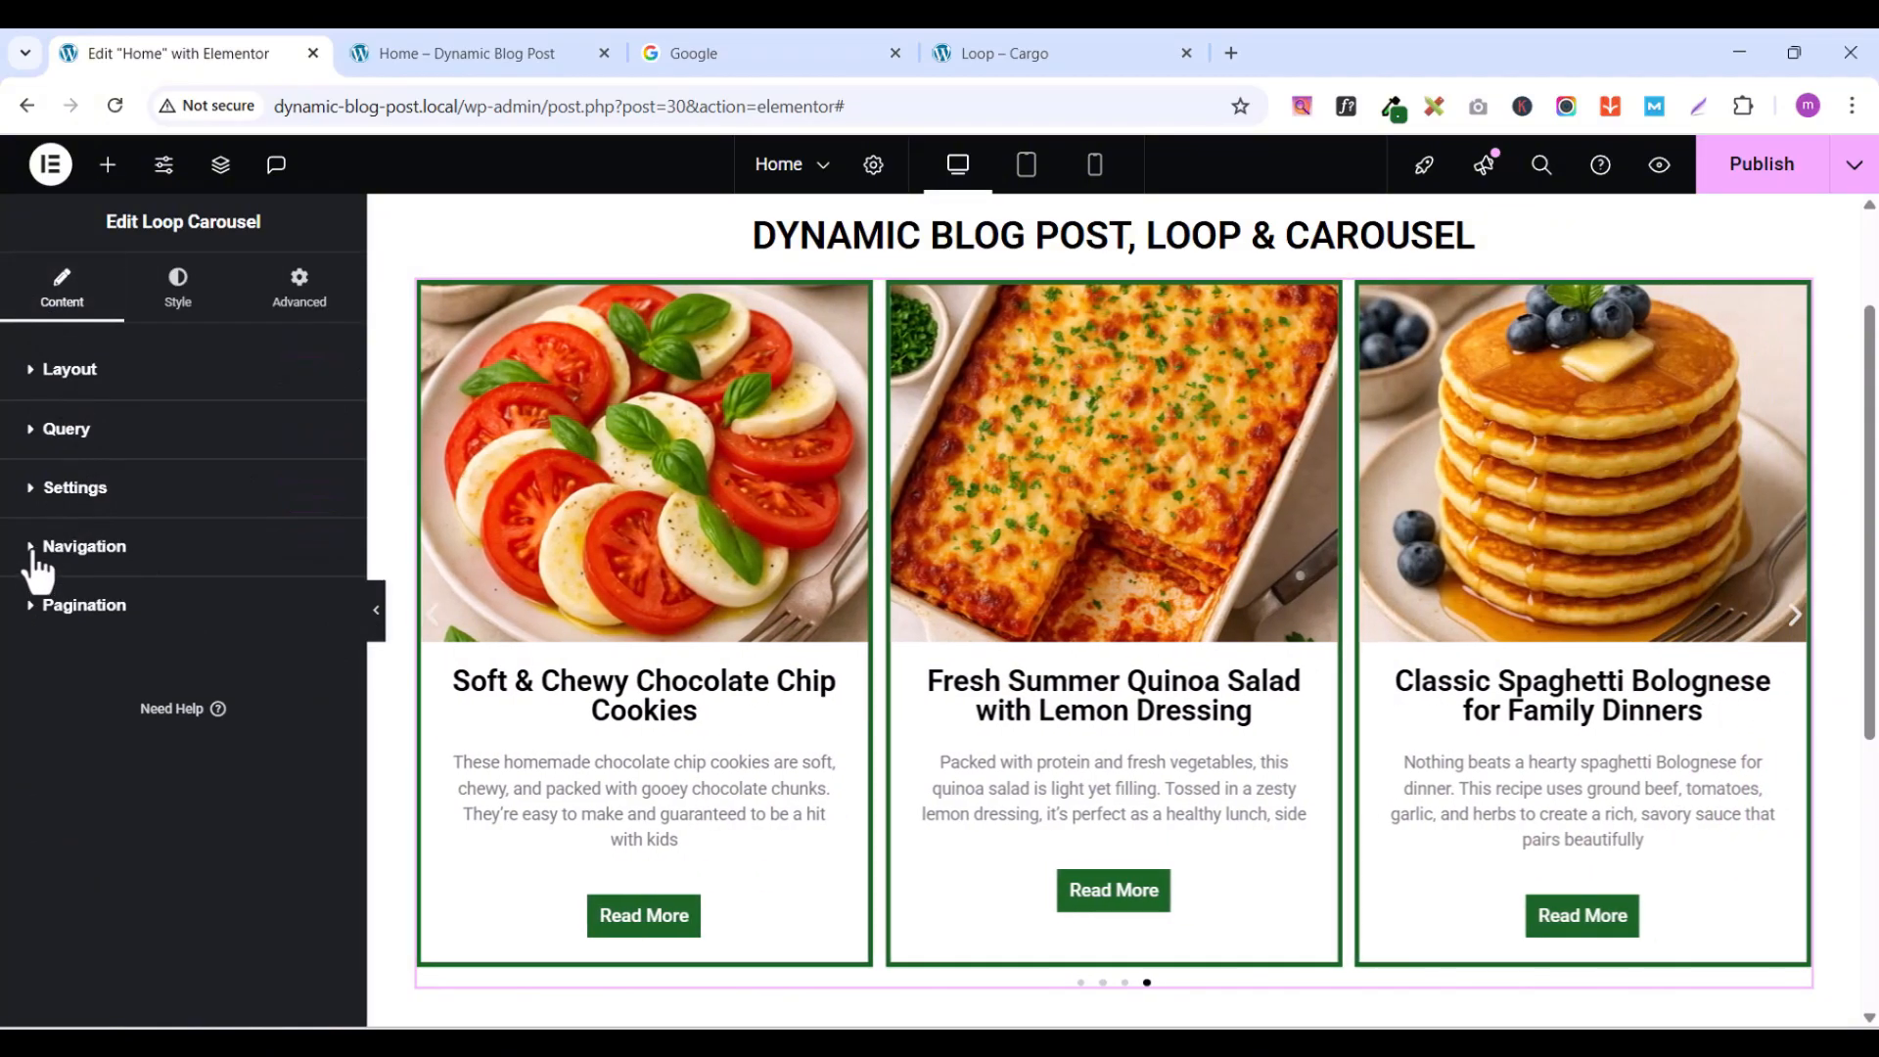
# - Examine the icon, orientation and position options for the carousel's previous and next arrows
pyautogui.click(37, 553)
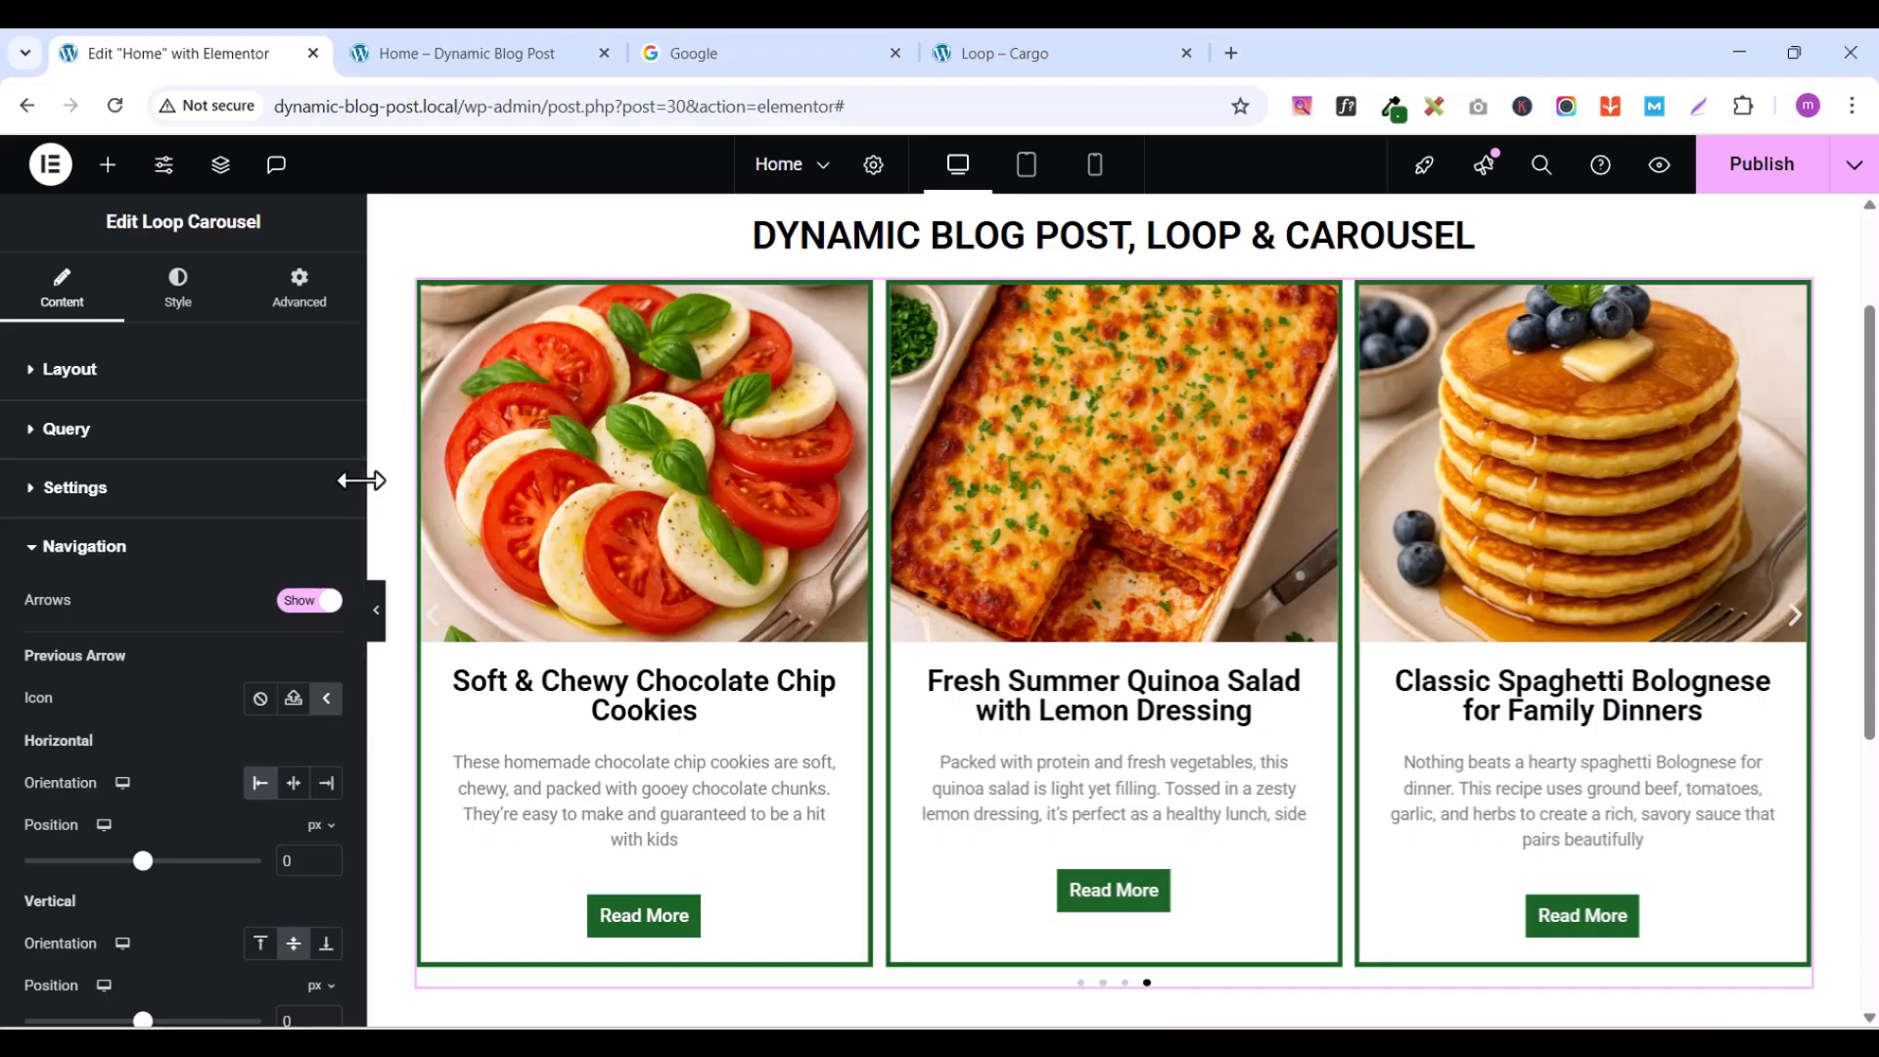
pyautogui.moveTo(356, 496); pyautogui.dragTo(378, 835)
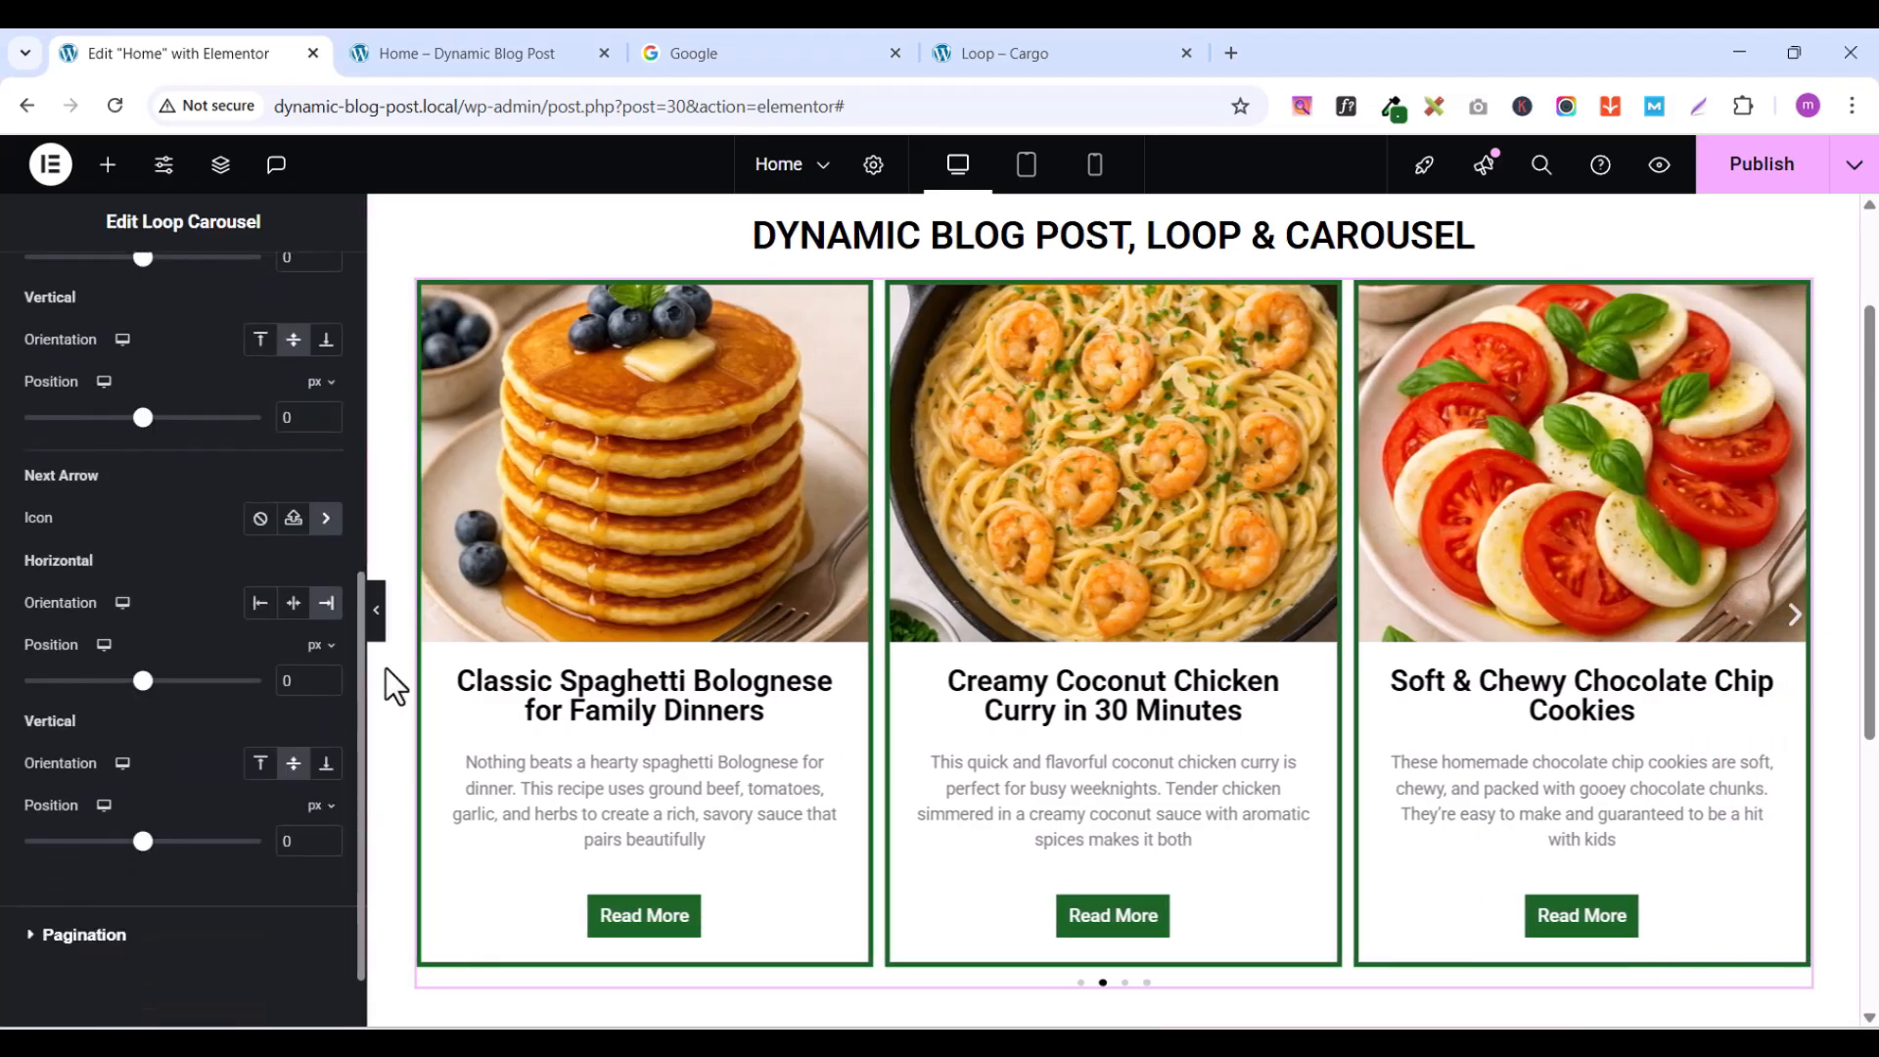
pyautogui.scroll(10, 14, 528)
pyautogui.scroll(-5, 4, 492)
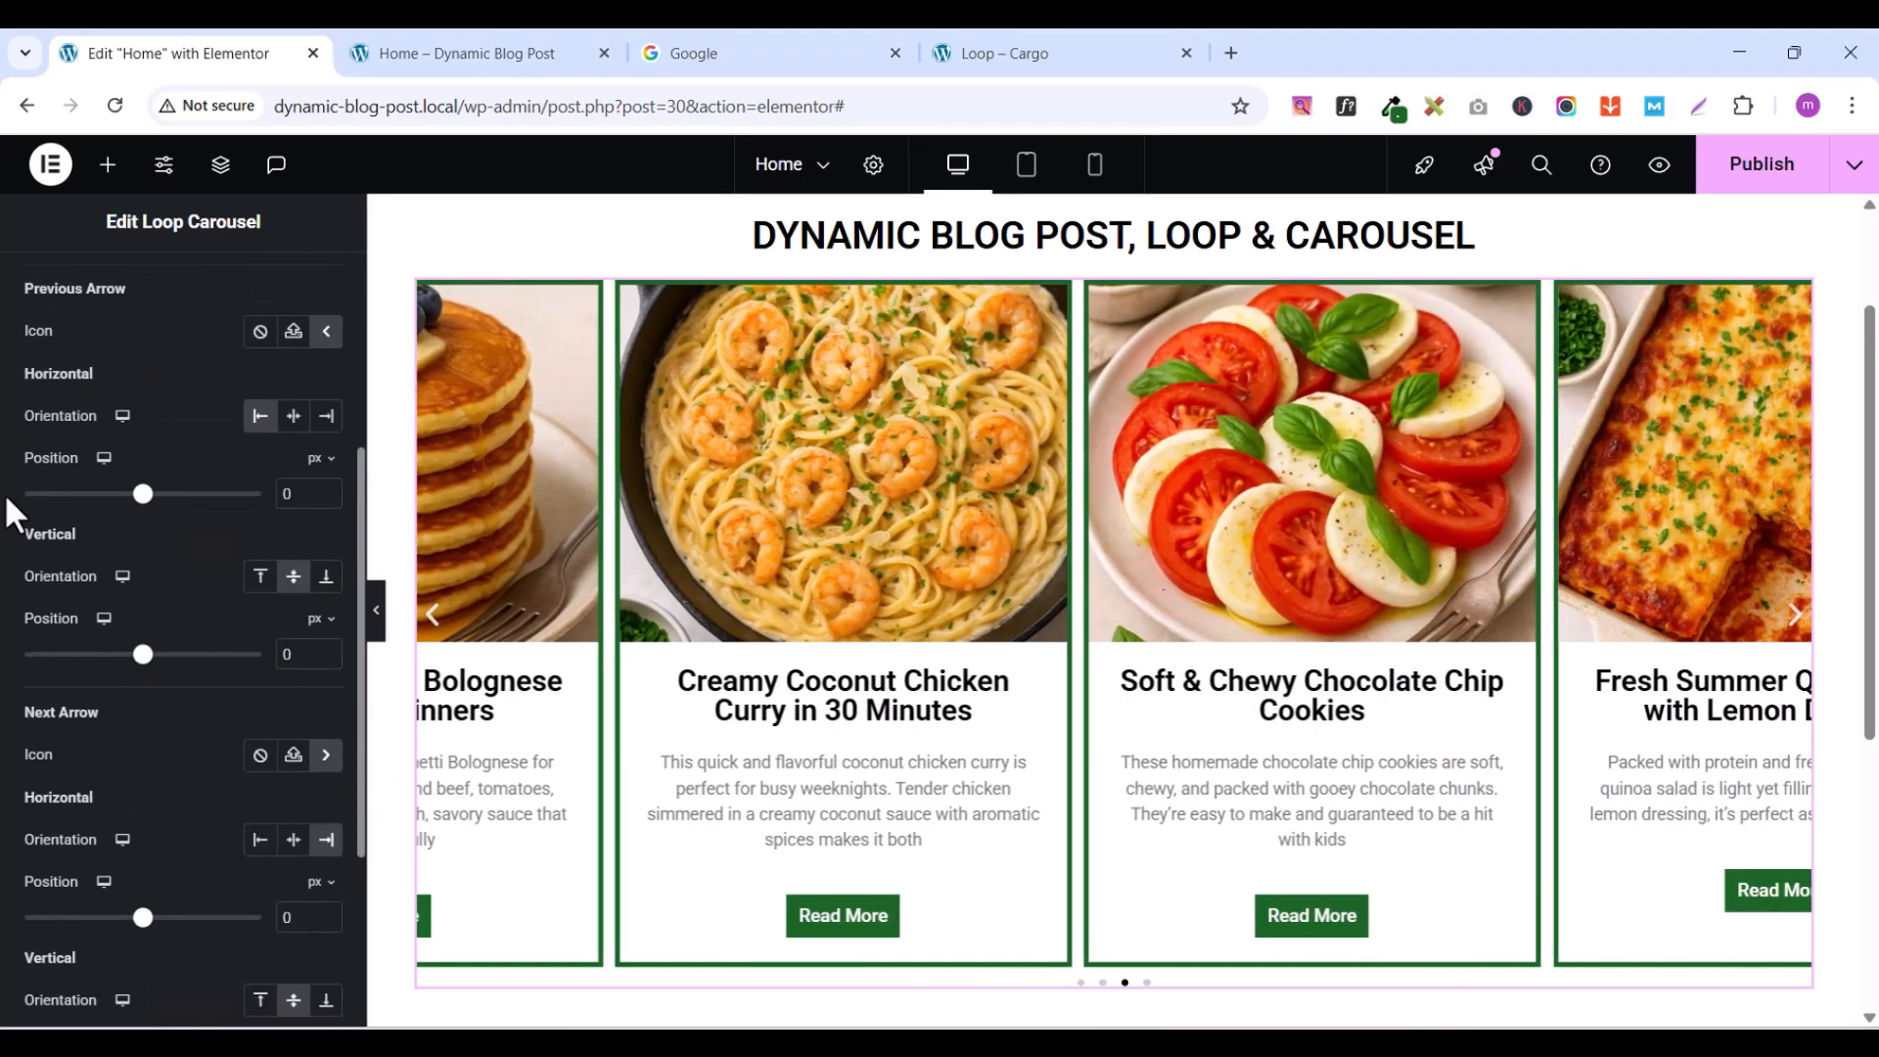
pyautogui.scroll(4, 59, 548)
pyautogui.scroll(-3, 76, 544)
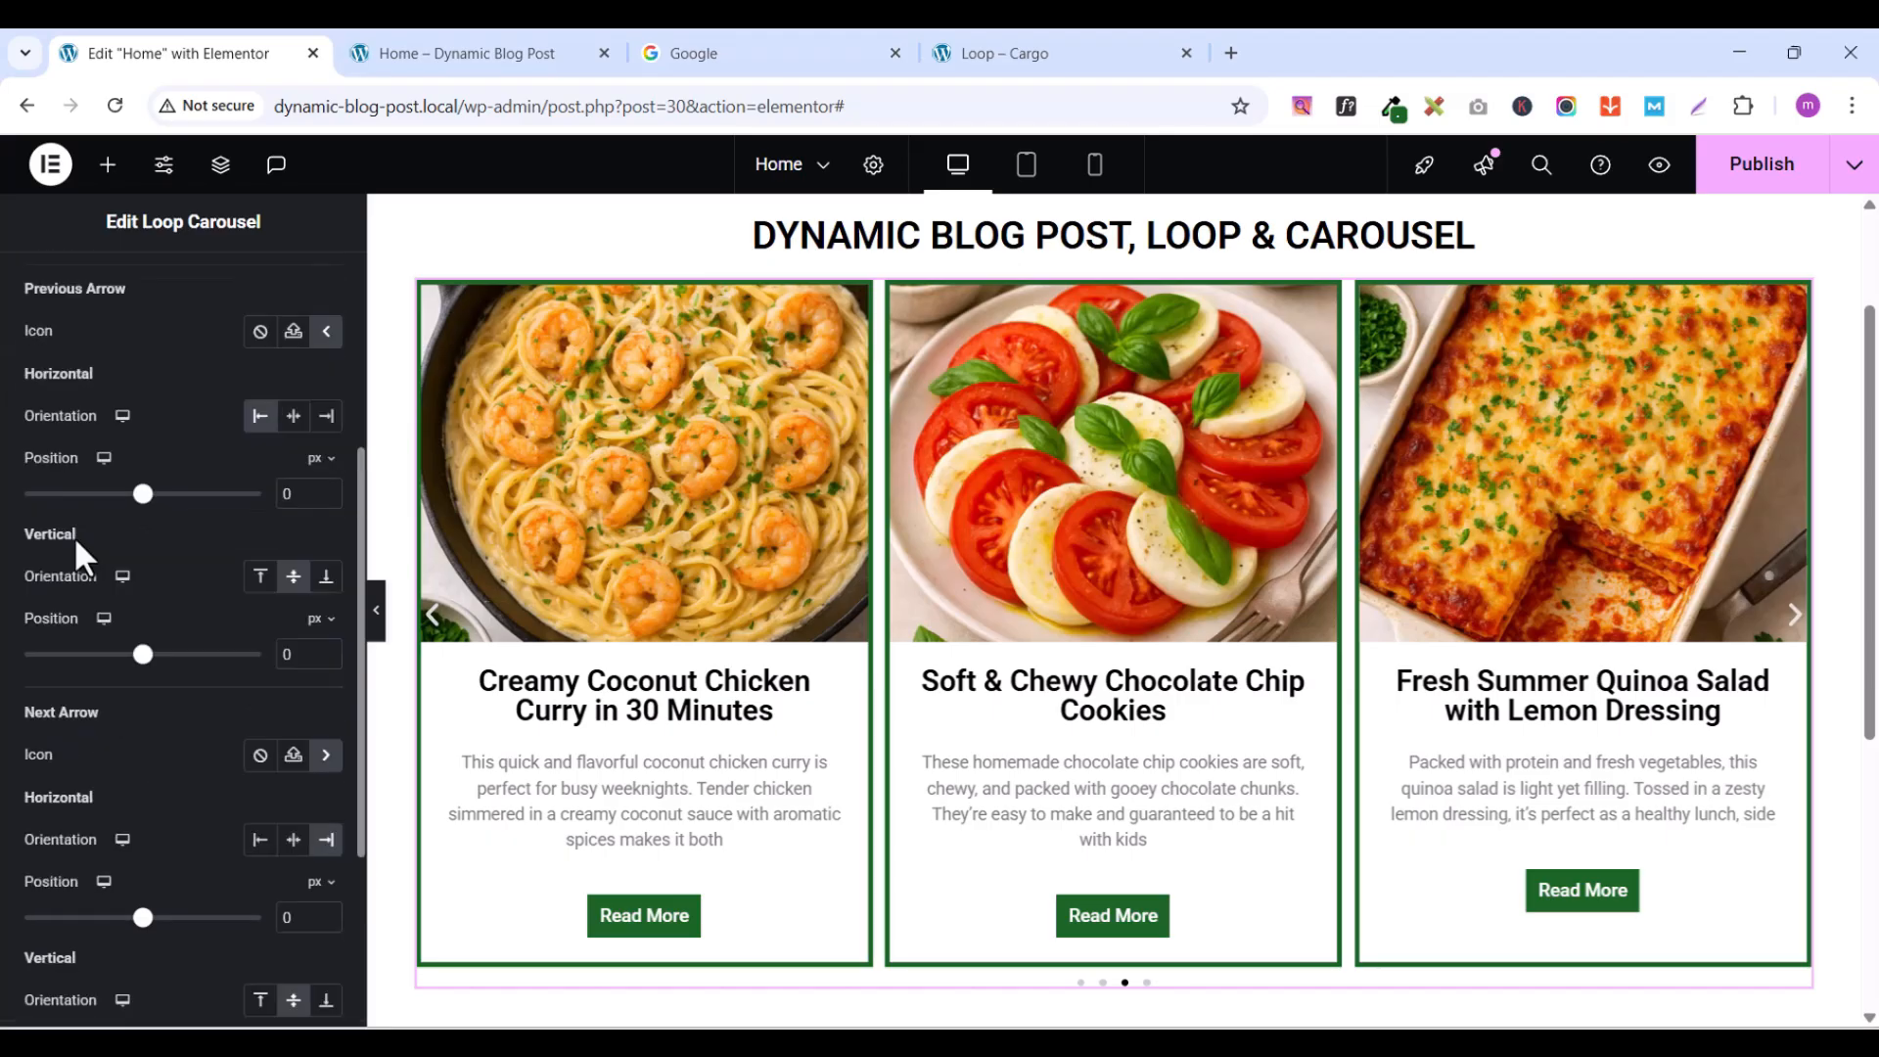
pyautogui.scroll(4, 147, 419)
# - Try the global green colour on the carousel's navigation arrows and reset it to the default
pyautogui.click(186, 306)
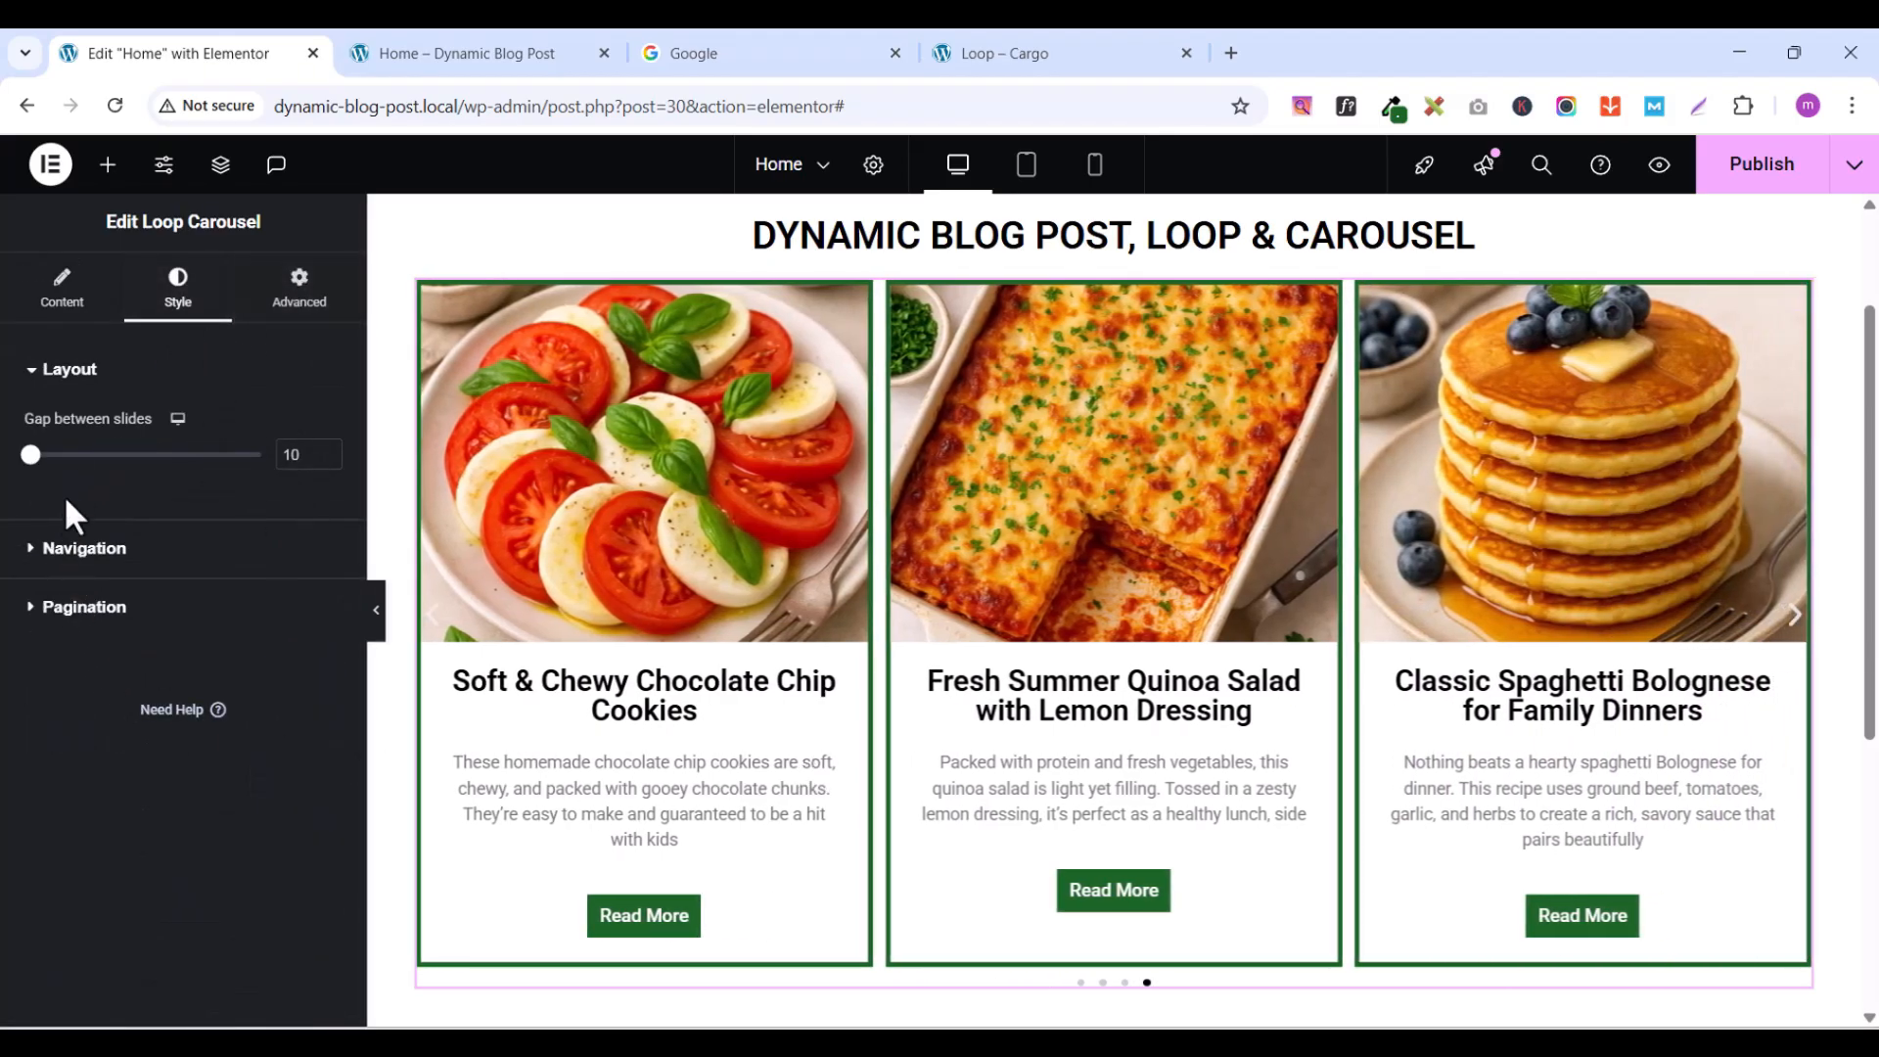
pyautogui.click(34, 556)
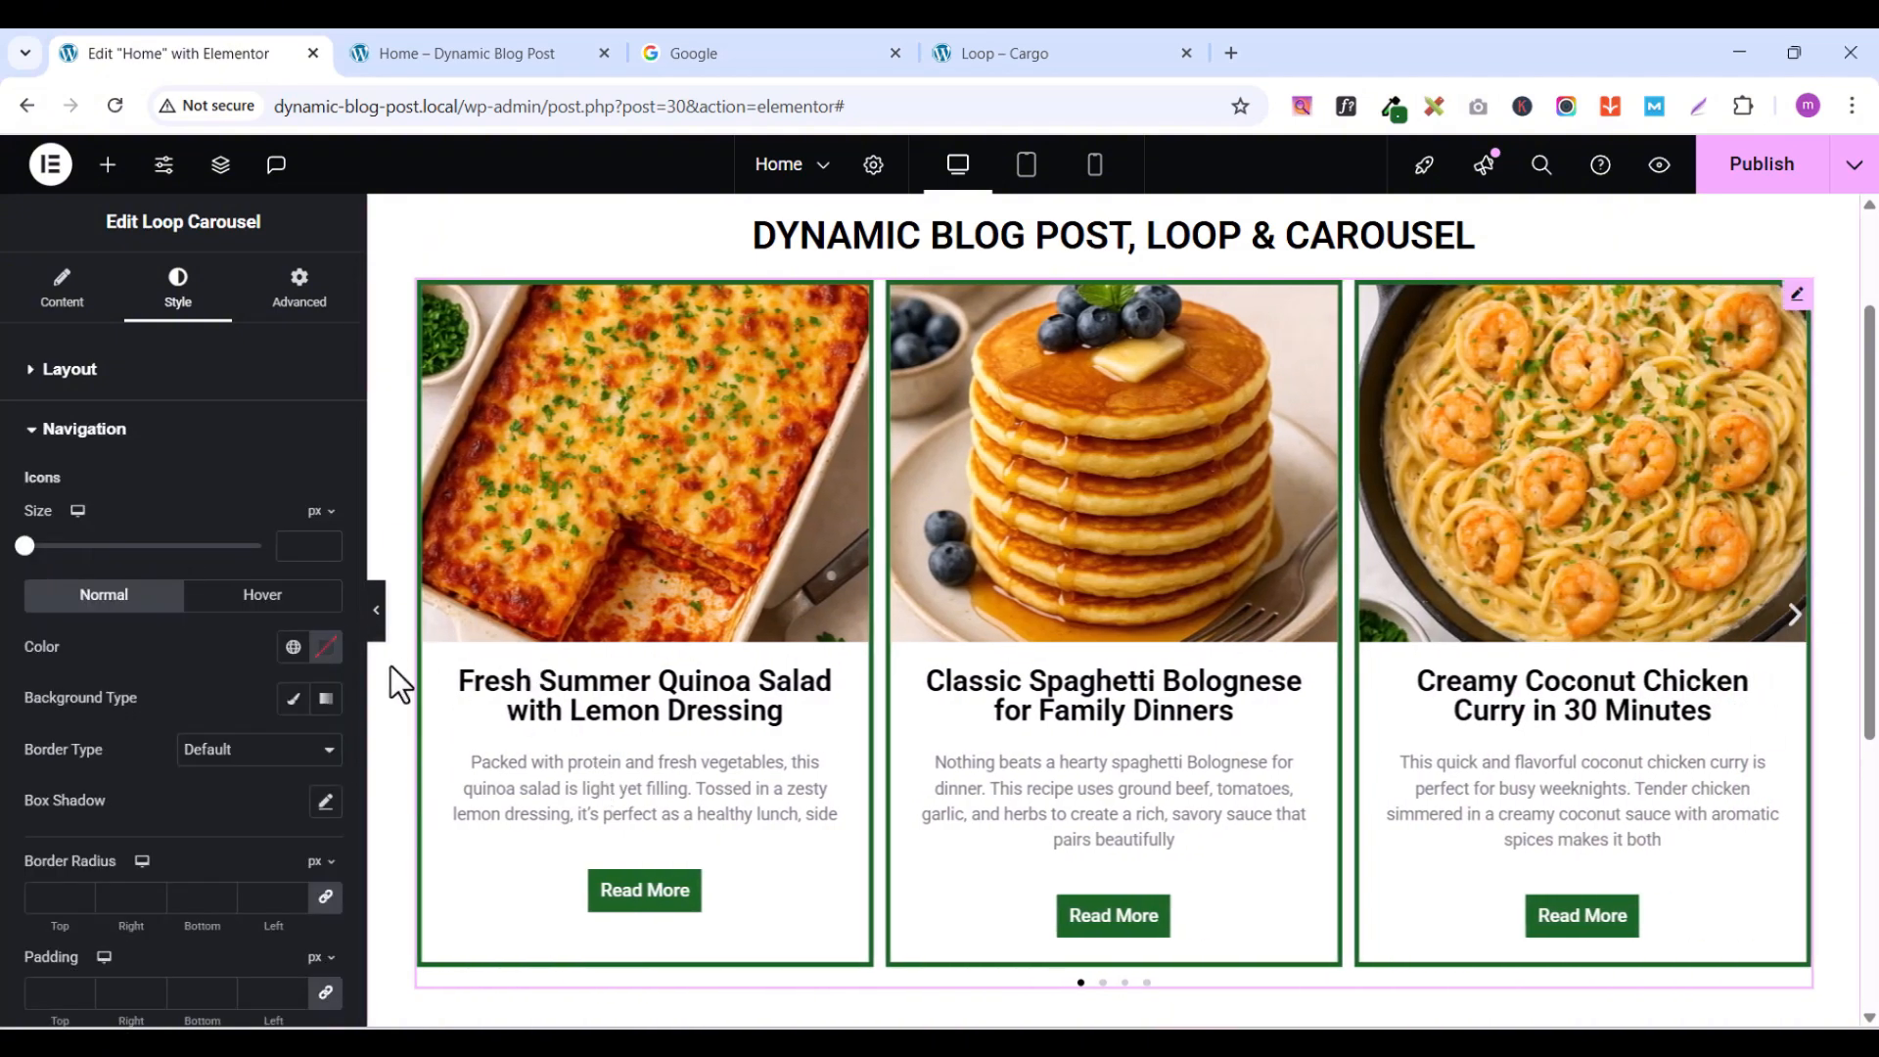
pyautogui.click(293, 647)
pyautogui.click(120, 957)
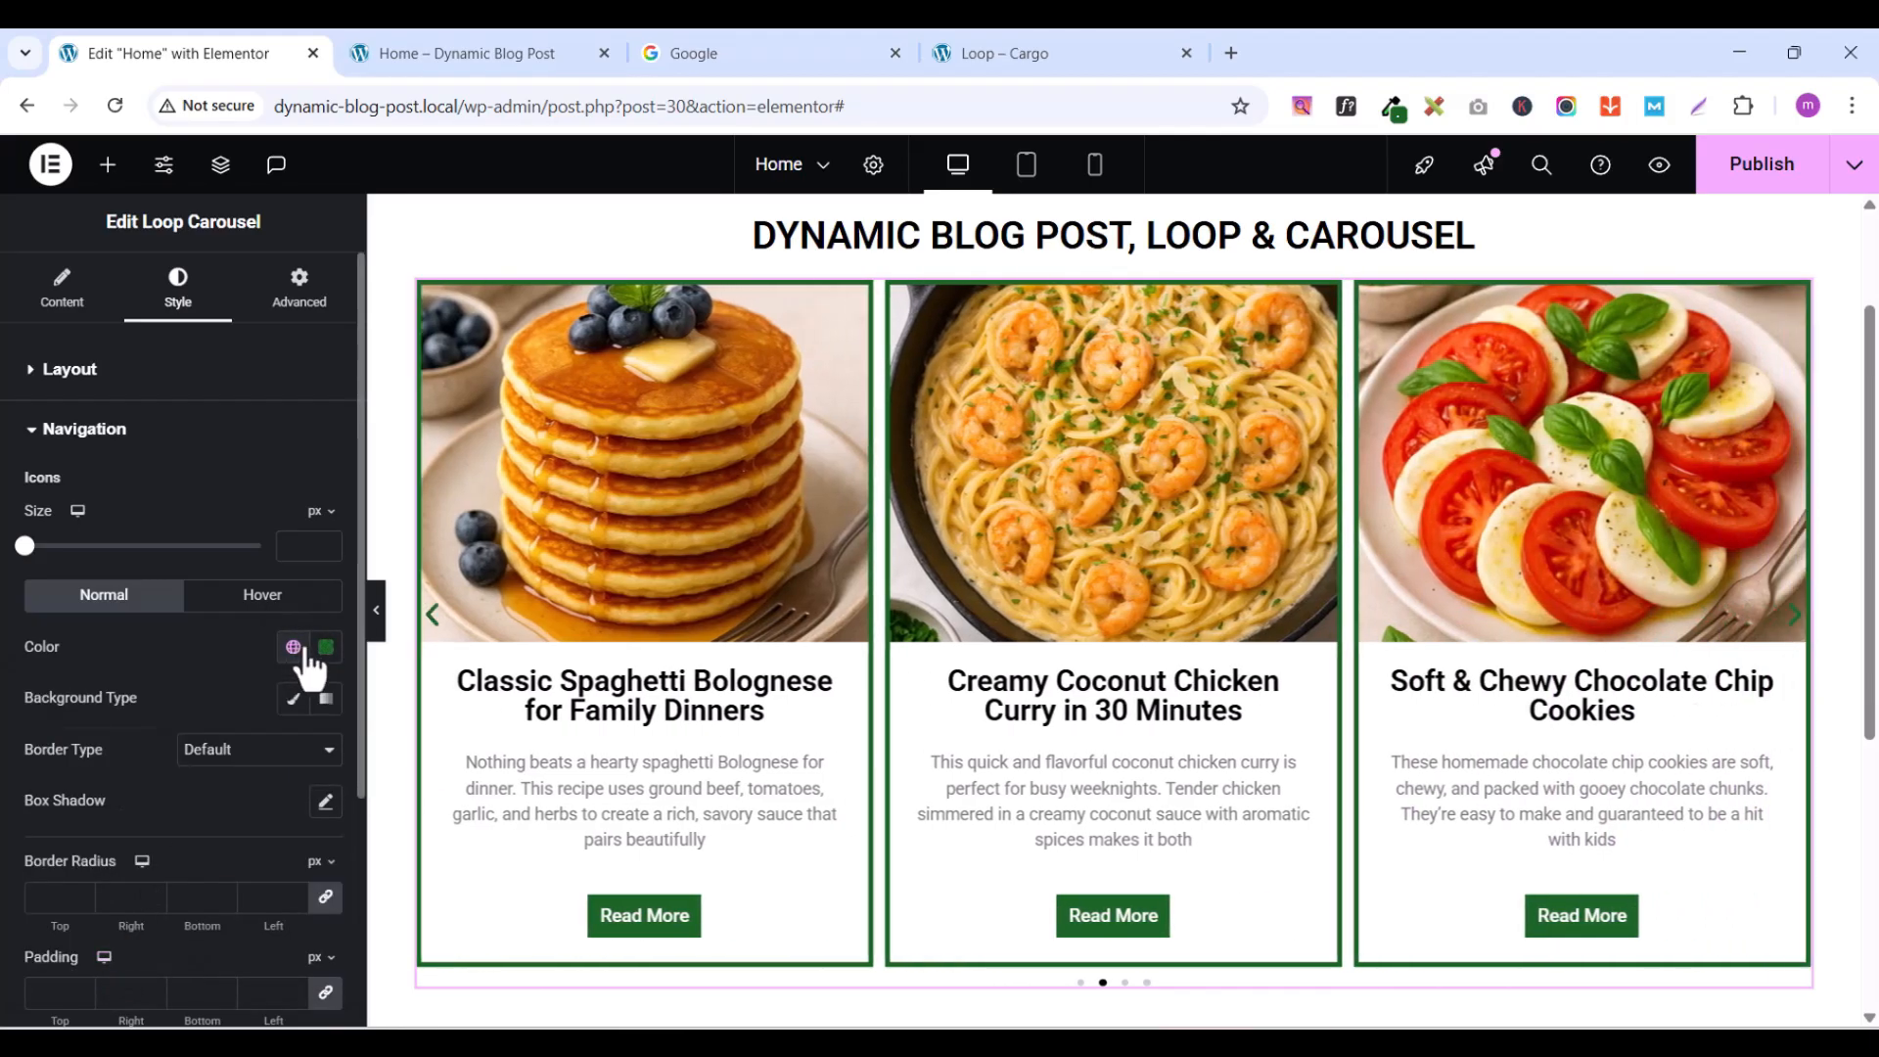
pyautogui.click(326, 647)
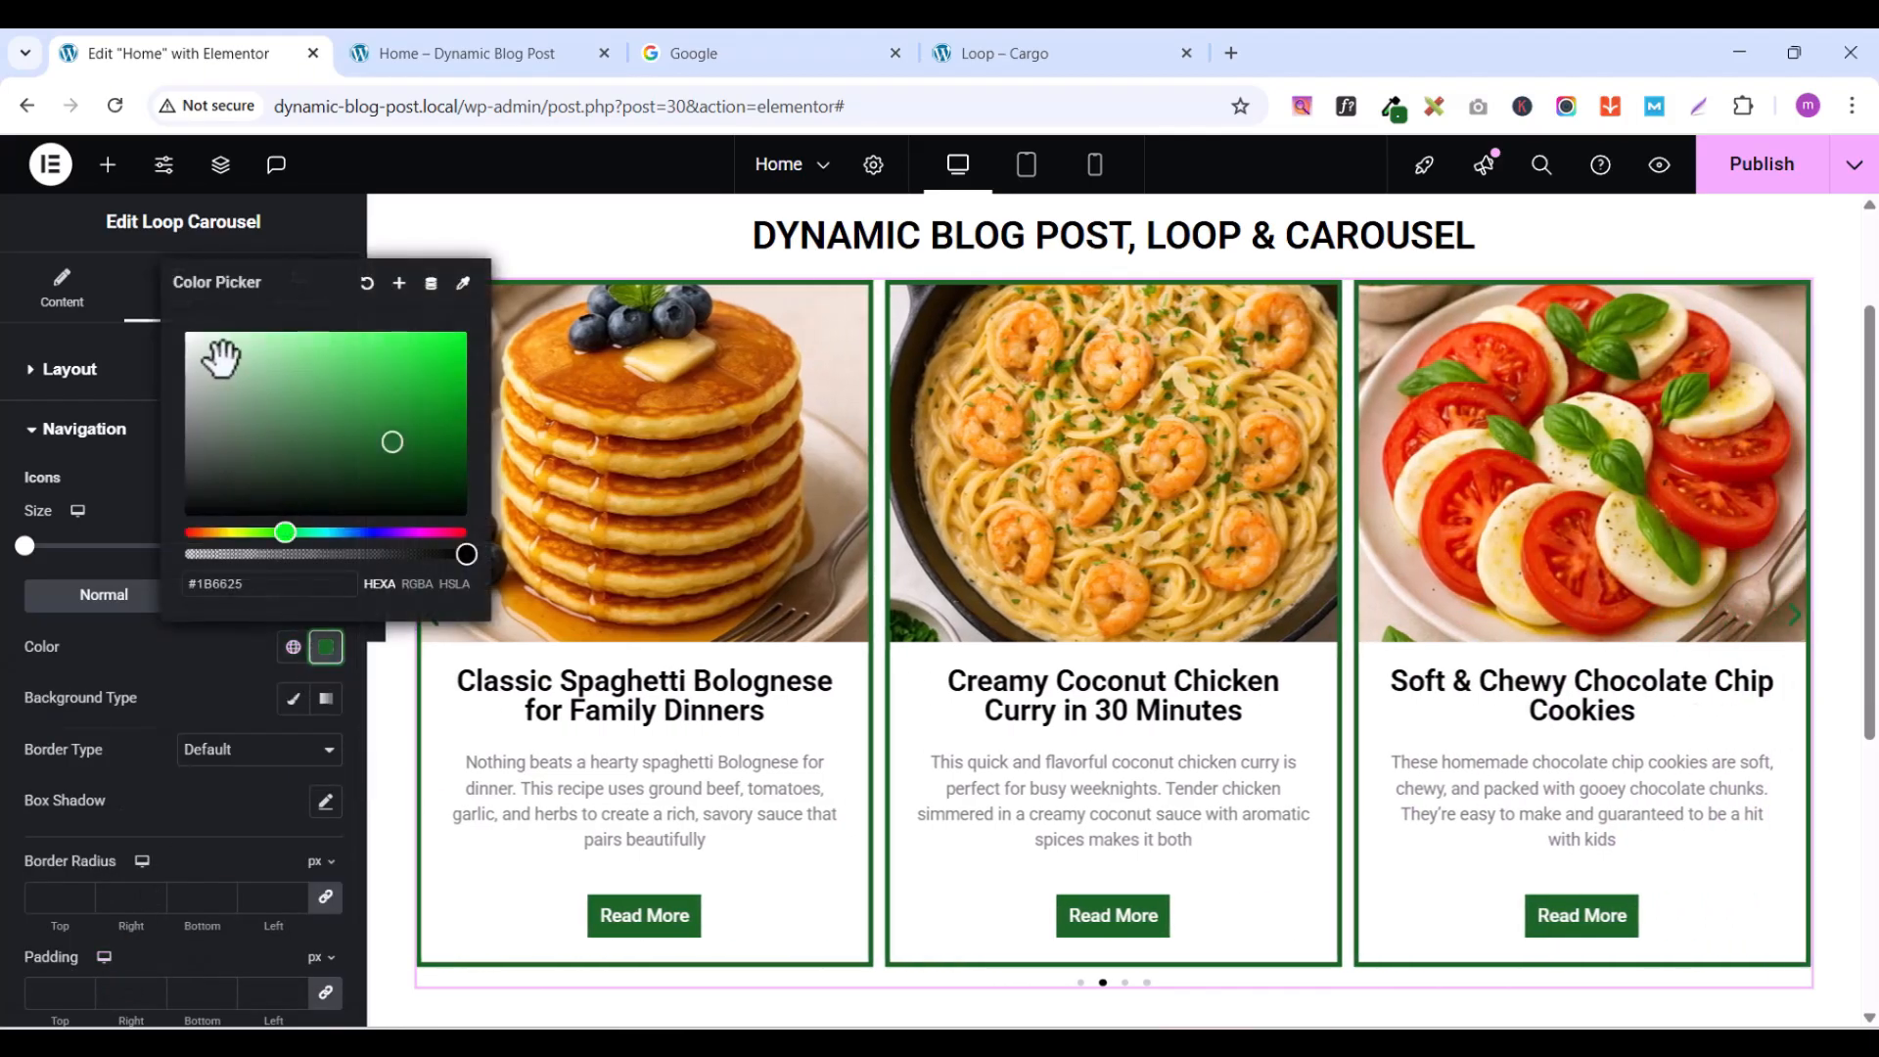
pyautogui.click(368, 283)
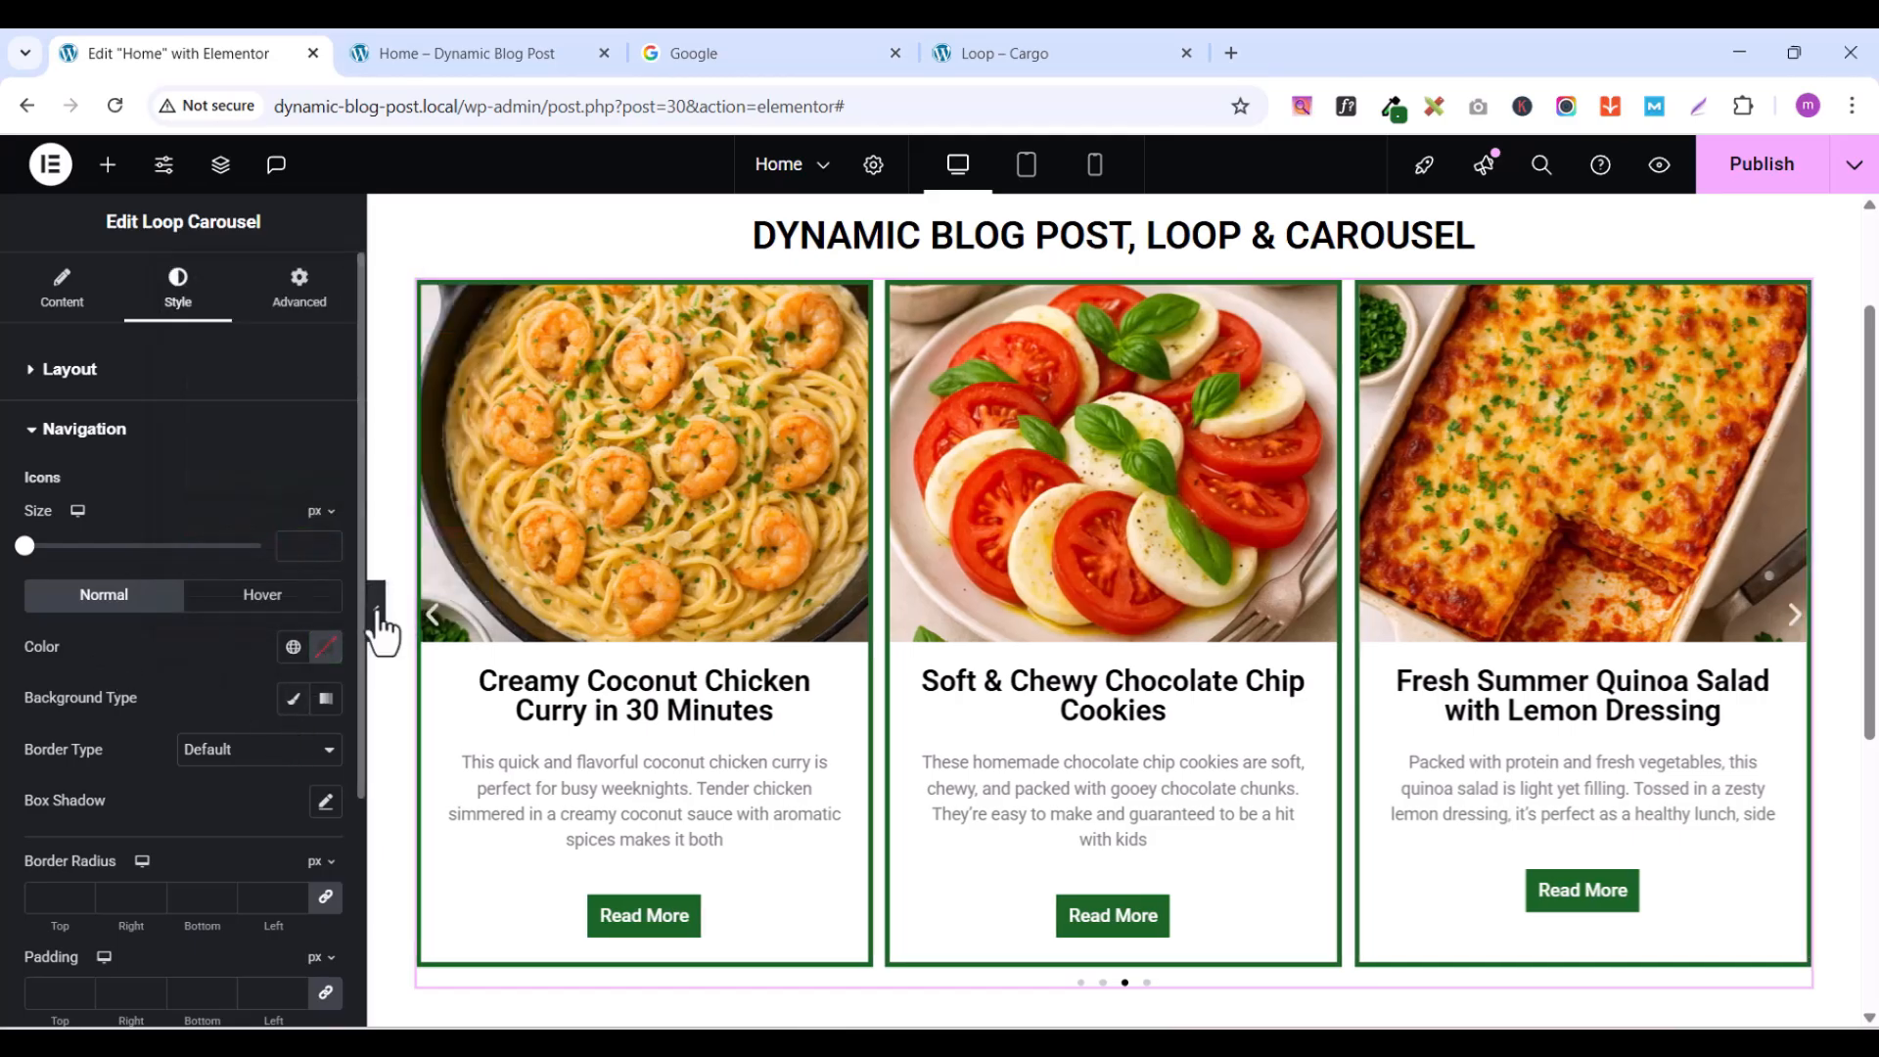
# - Give the carousel's navigation arrows a solid background in the global green colour, #1B6625
pyautogui.scroll(-1, 360, 686)
pyautogui.scroll(-2, 360, 704)
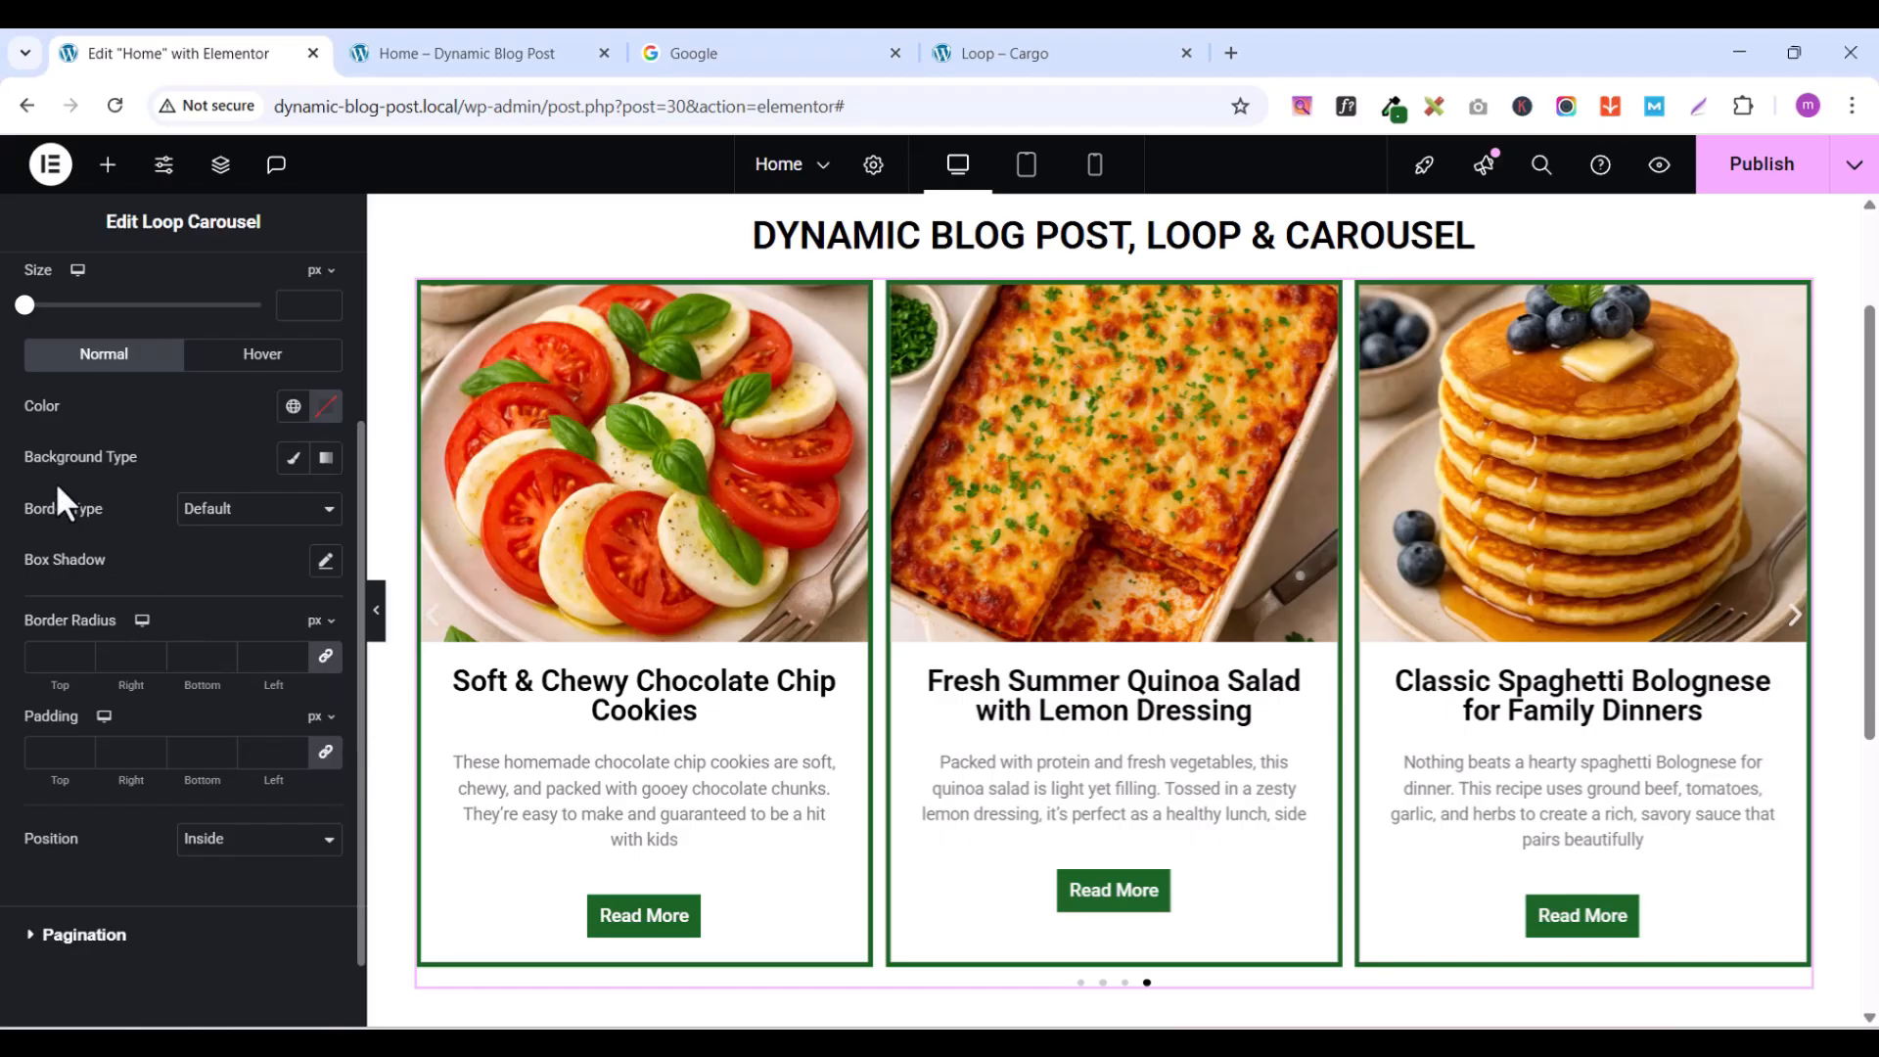
pyautogui.click(292, 458)
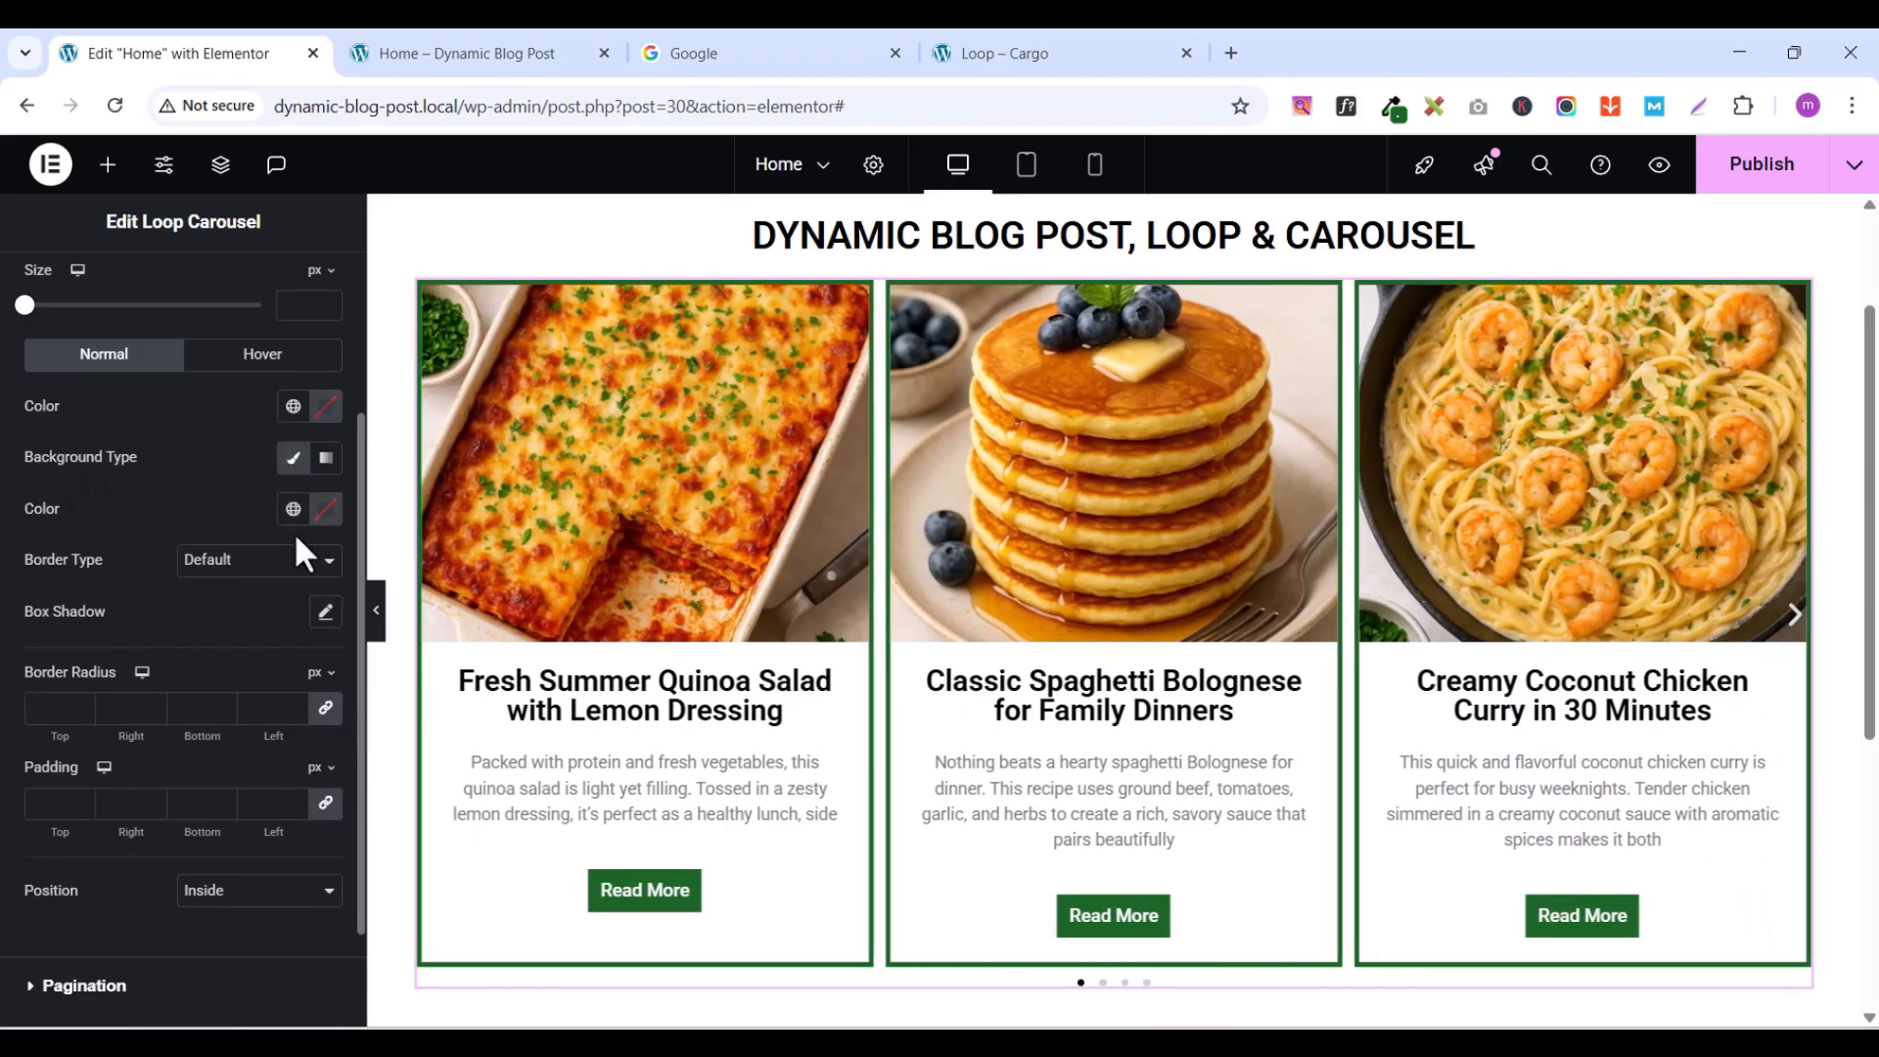
pyautogui.click(292, 509)
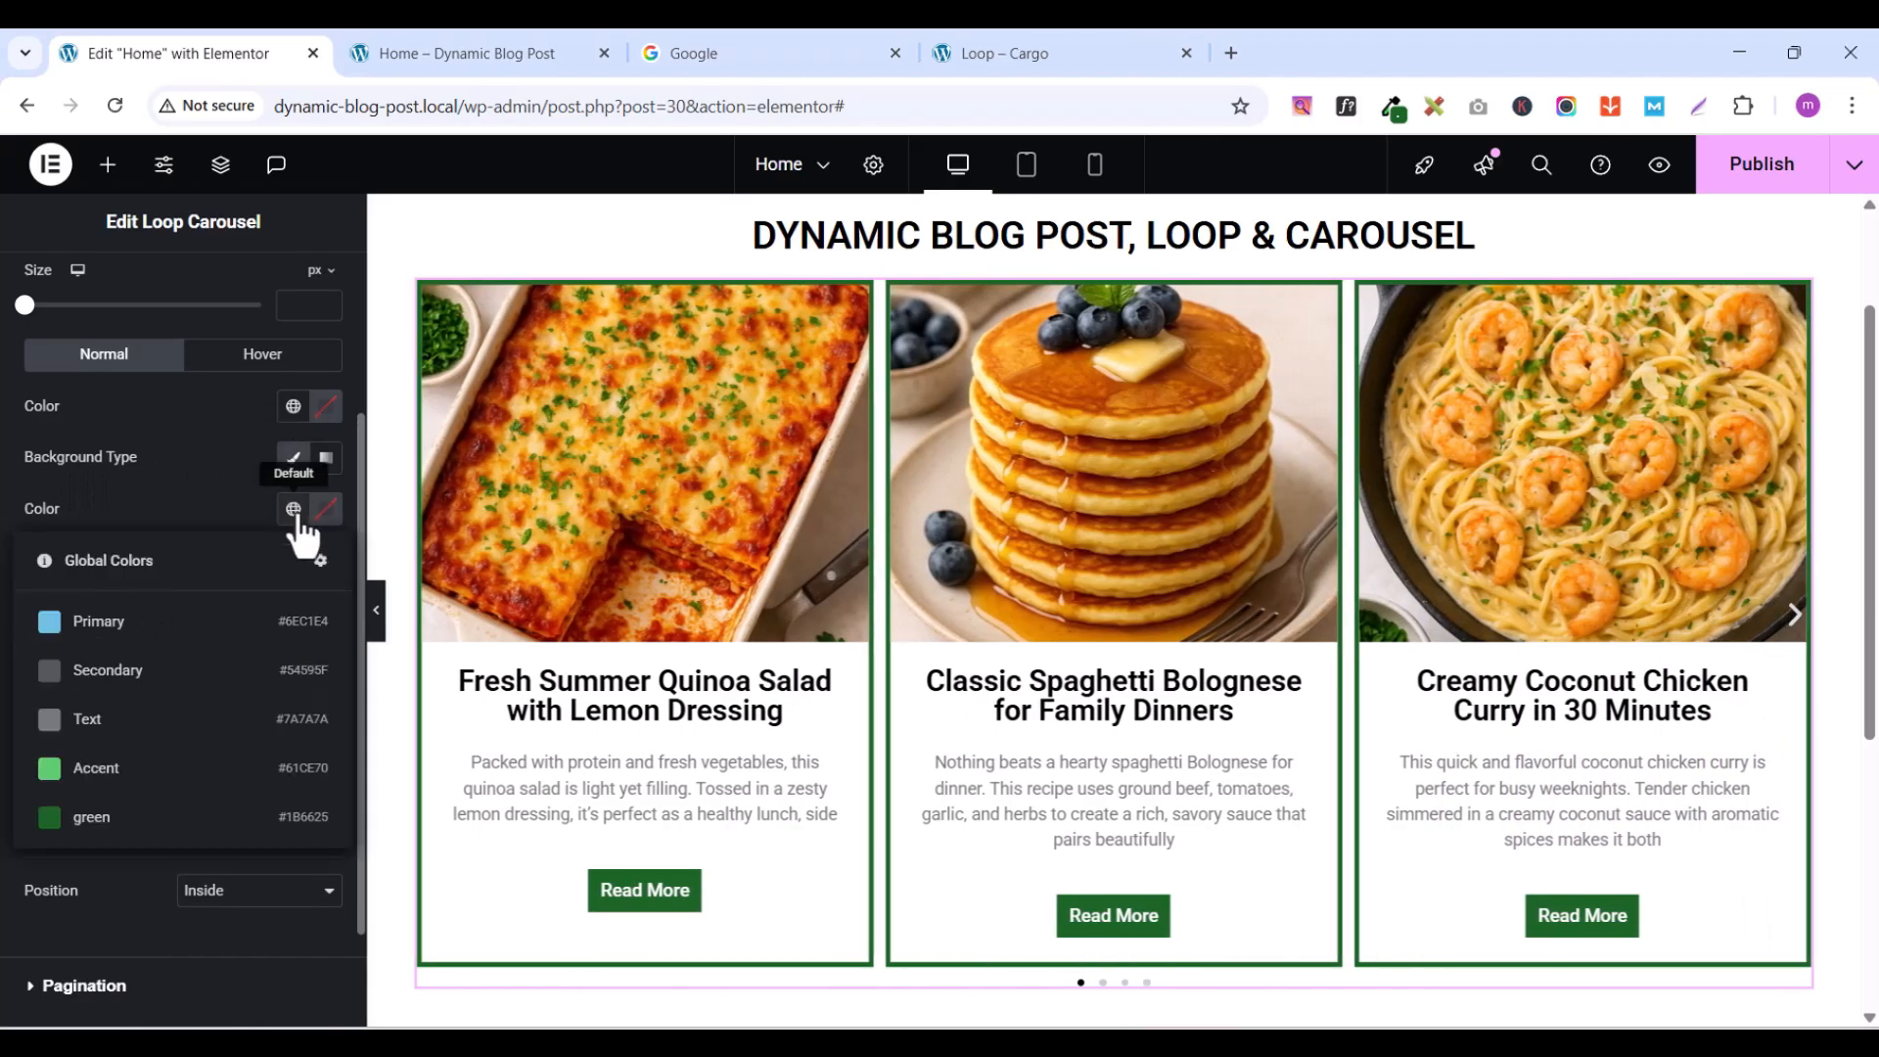
pyautogui.click(127, 820)
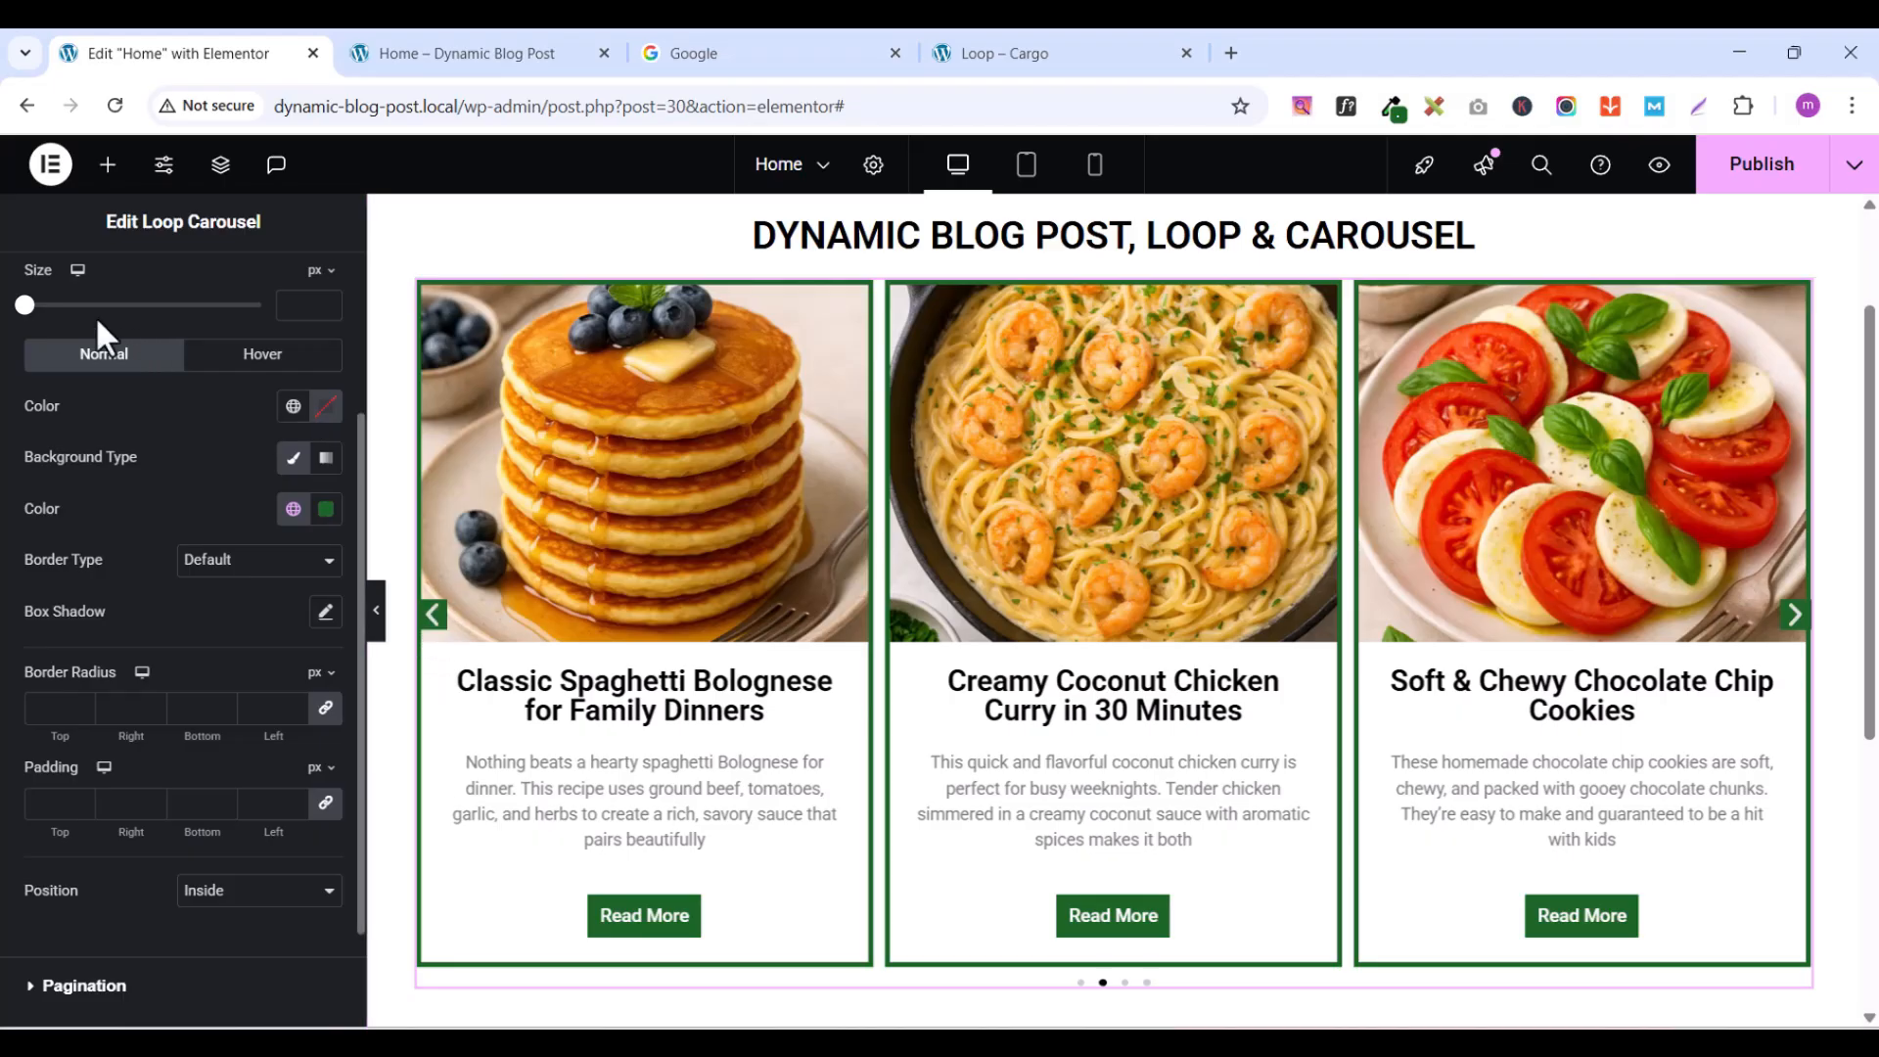
# - Set the horizontal position of the carousel's previous arrow to -14 px
pyautogui.scroll(5, 115, 662)
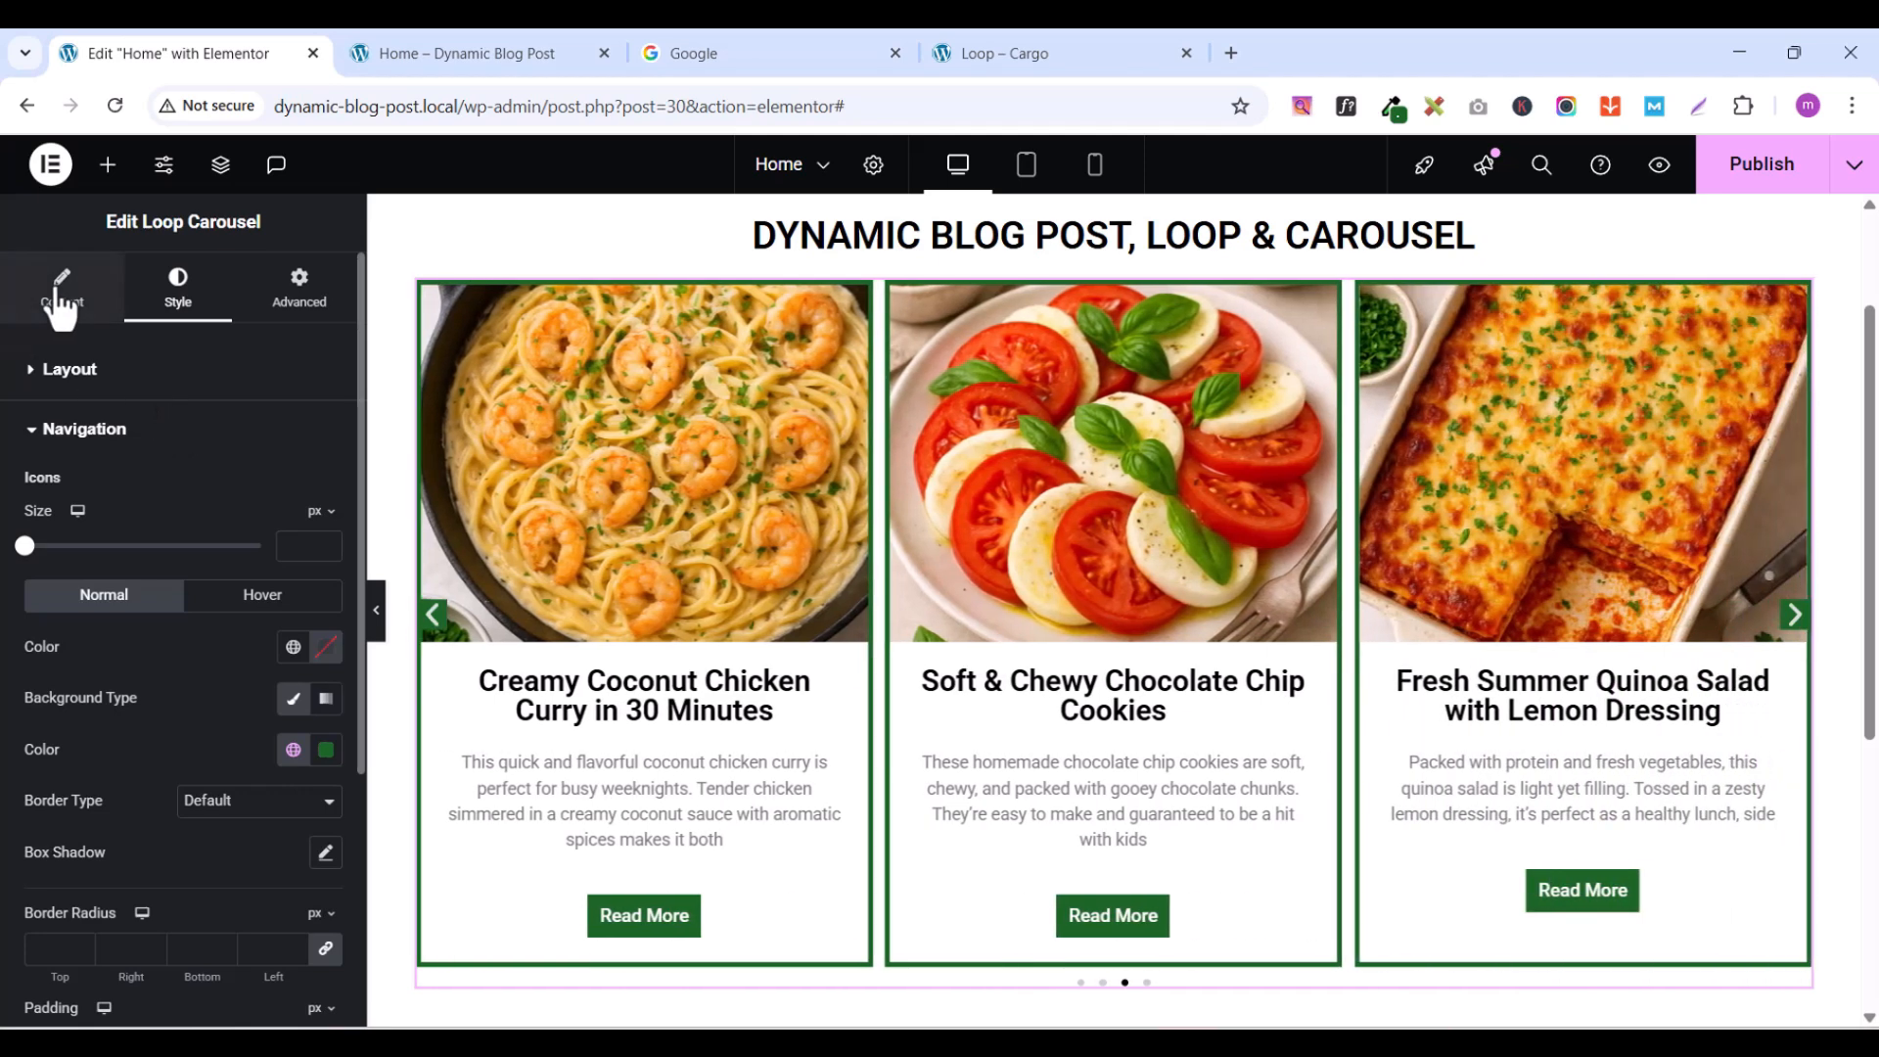
pyautogui.click(61, 289)
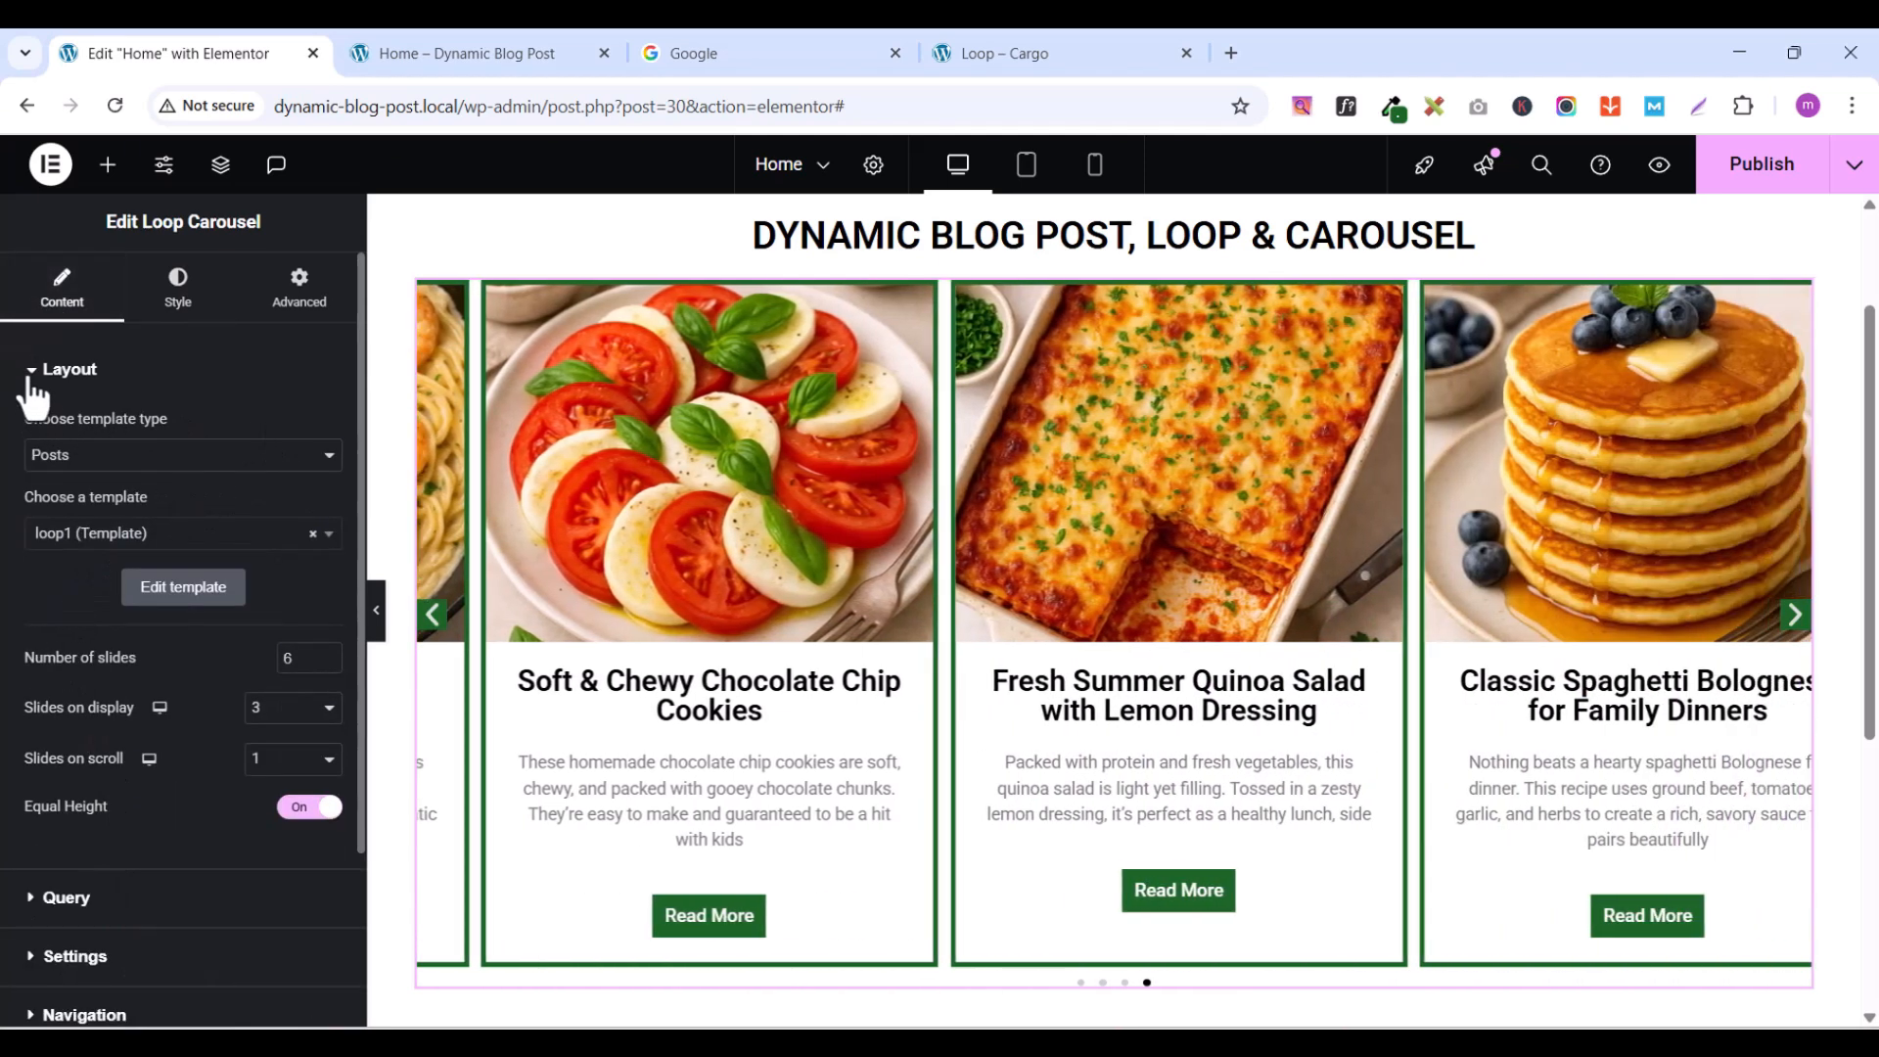
pyautogui.click(39, 369)
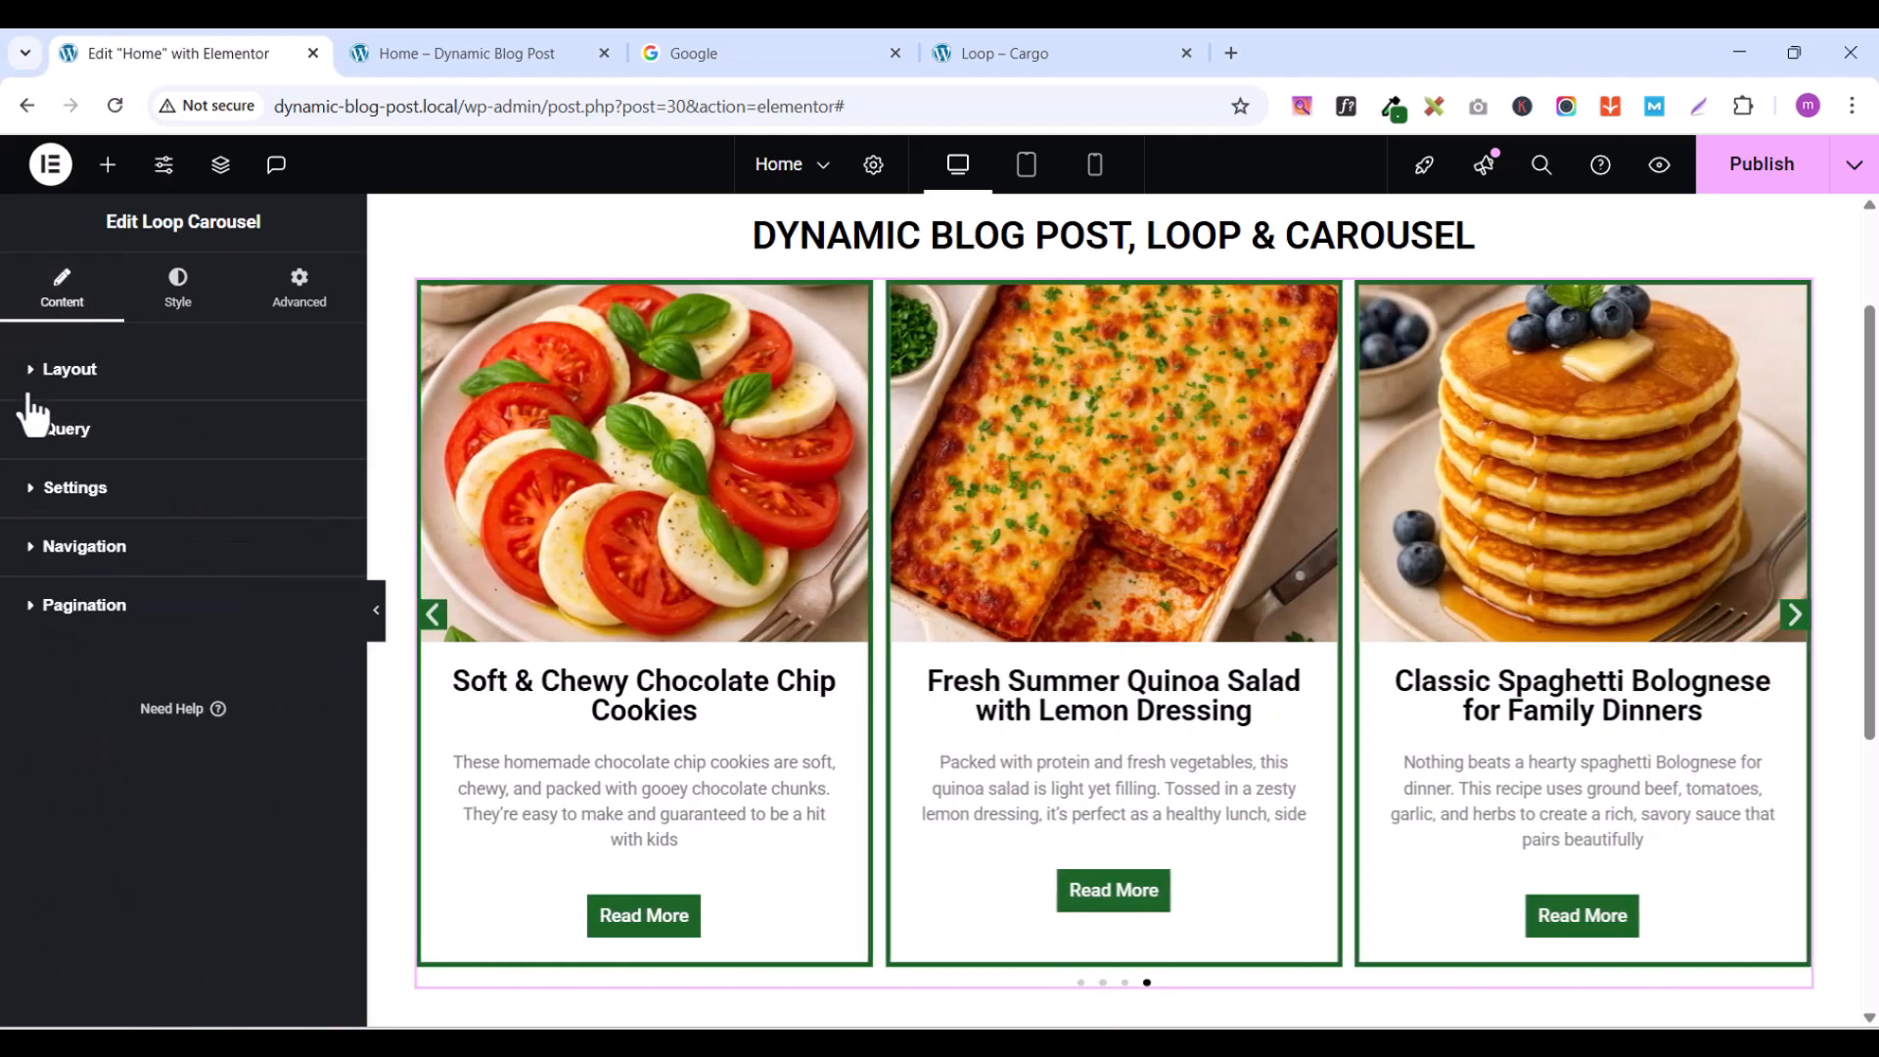
pyautogui.click(40, 548)
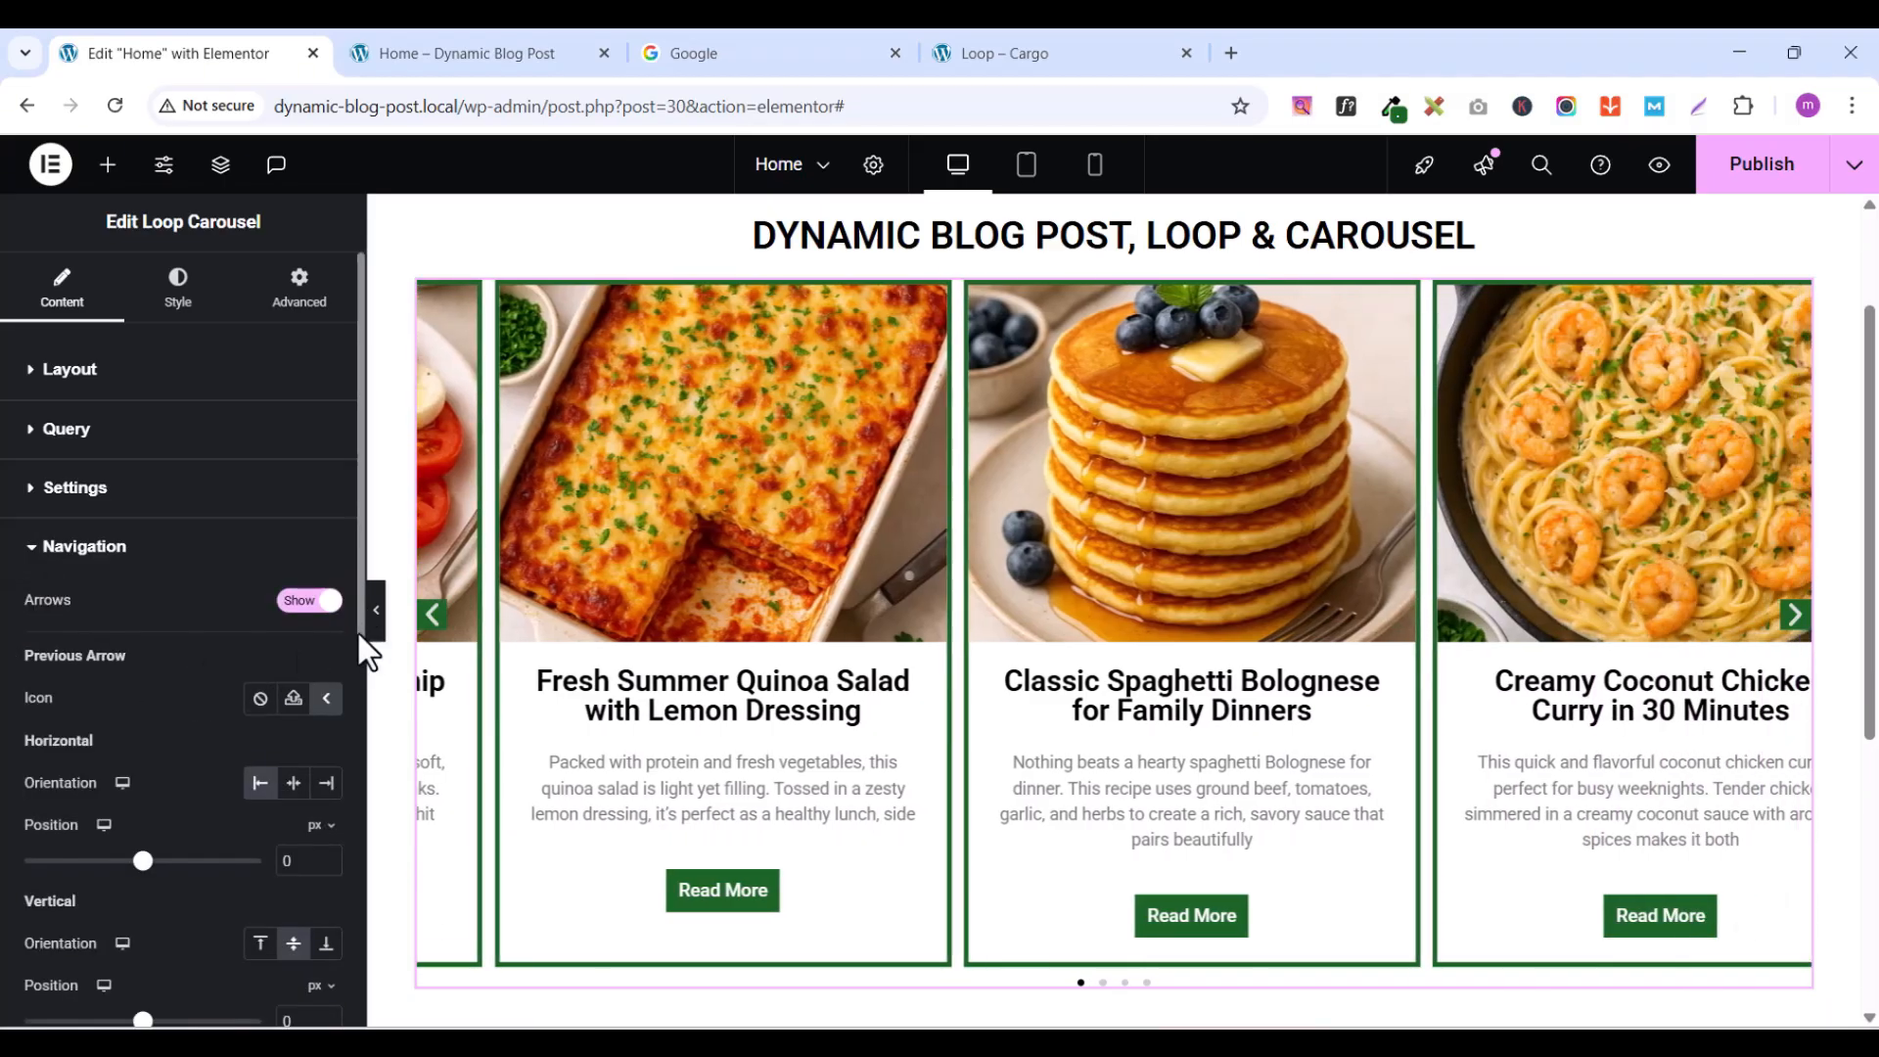
pyautogui.moveTo(359, 632); pyautogui.dragTo(356, 803)
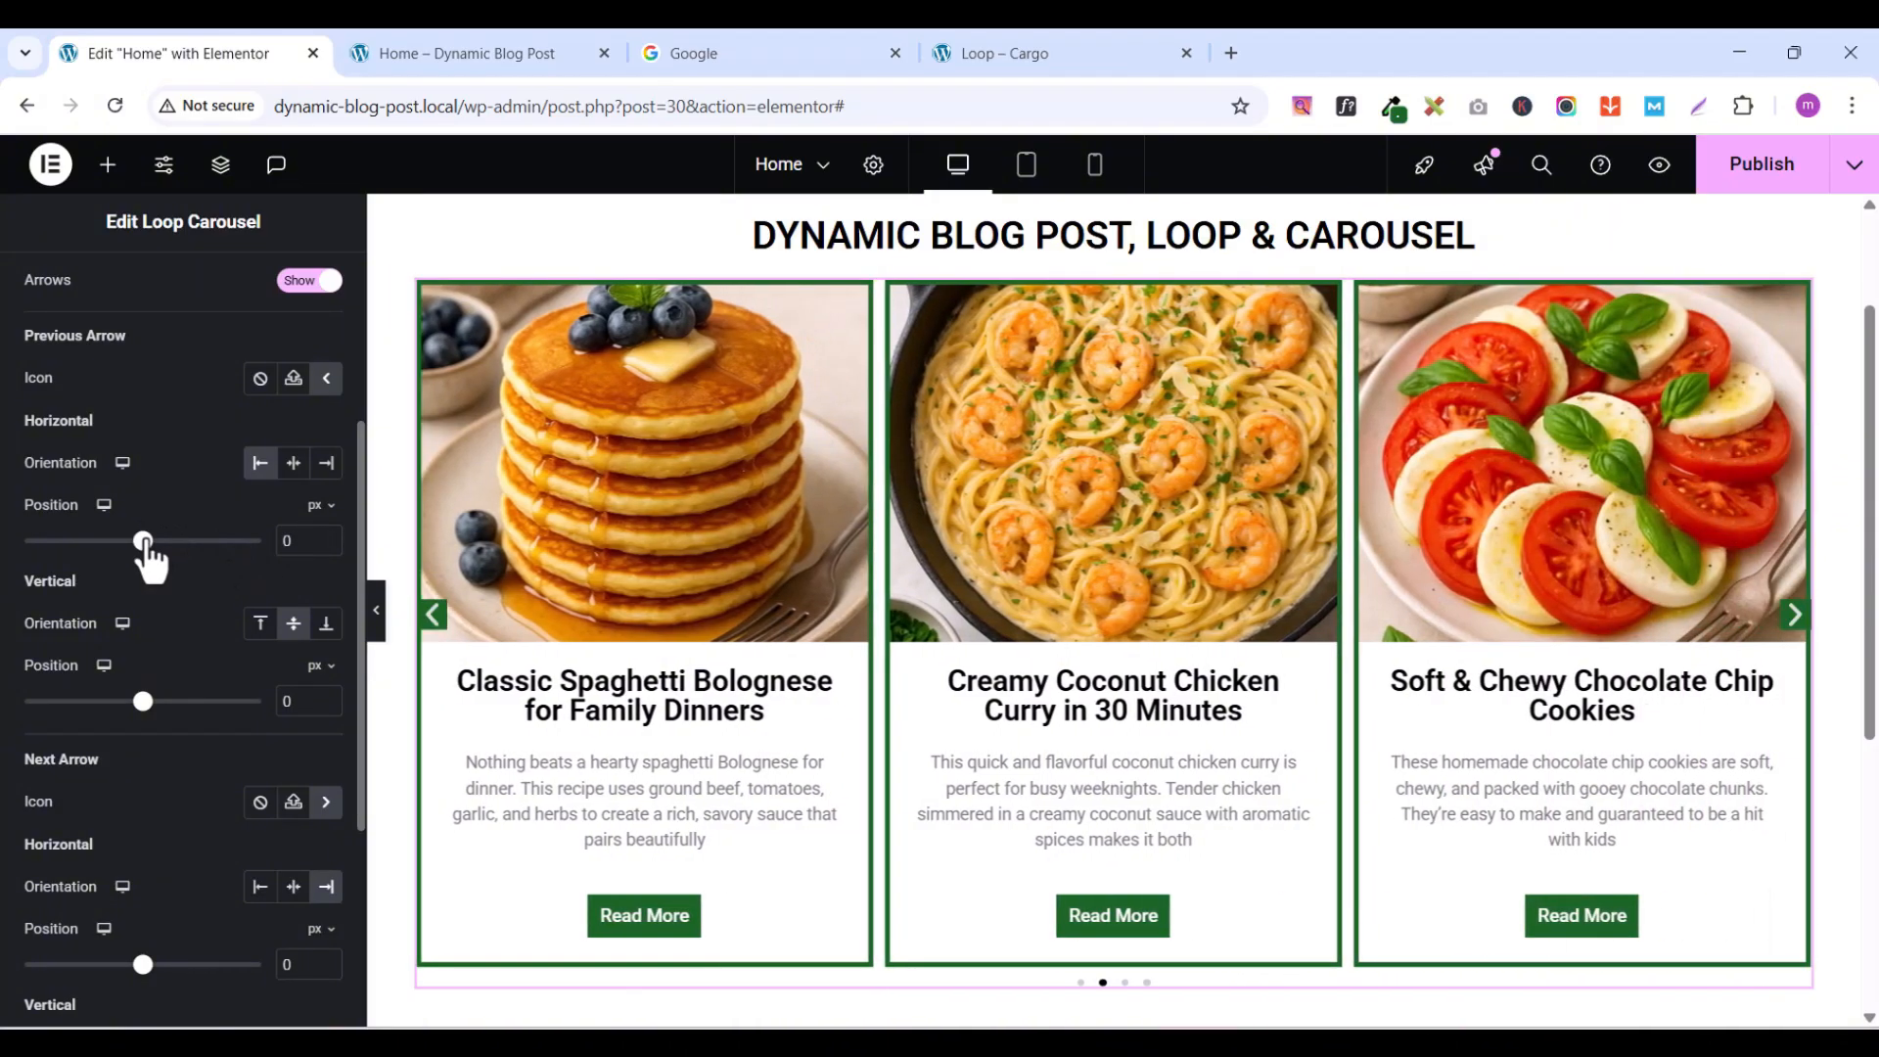
pyautogui.moveTo(143, 540); pyautogui.dragTo(140, 540)
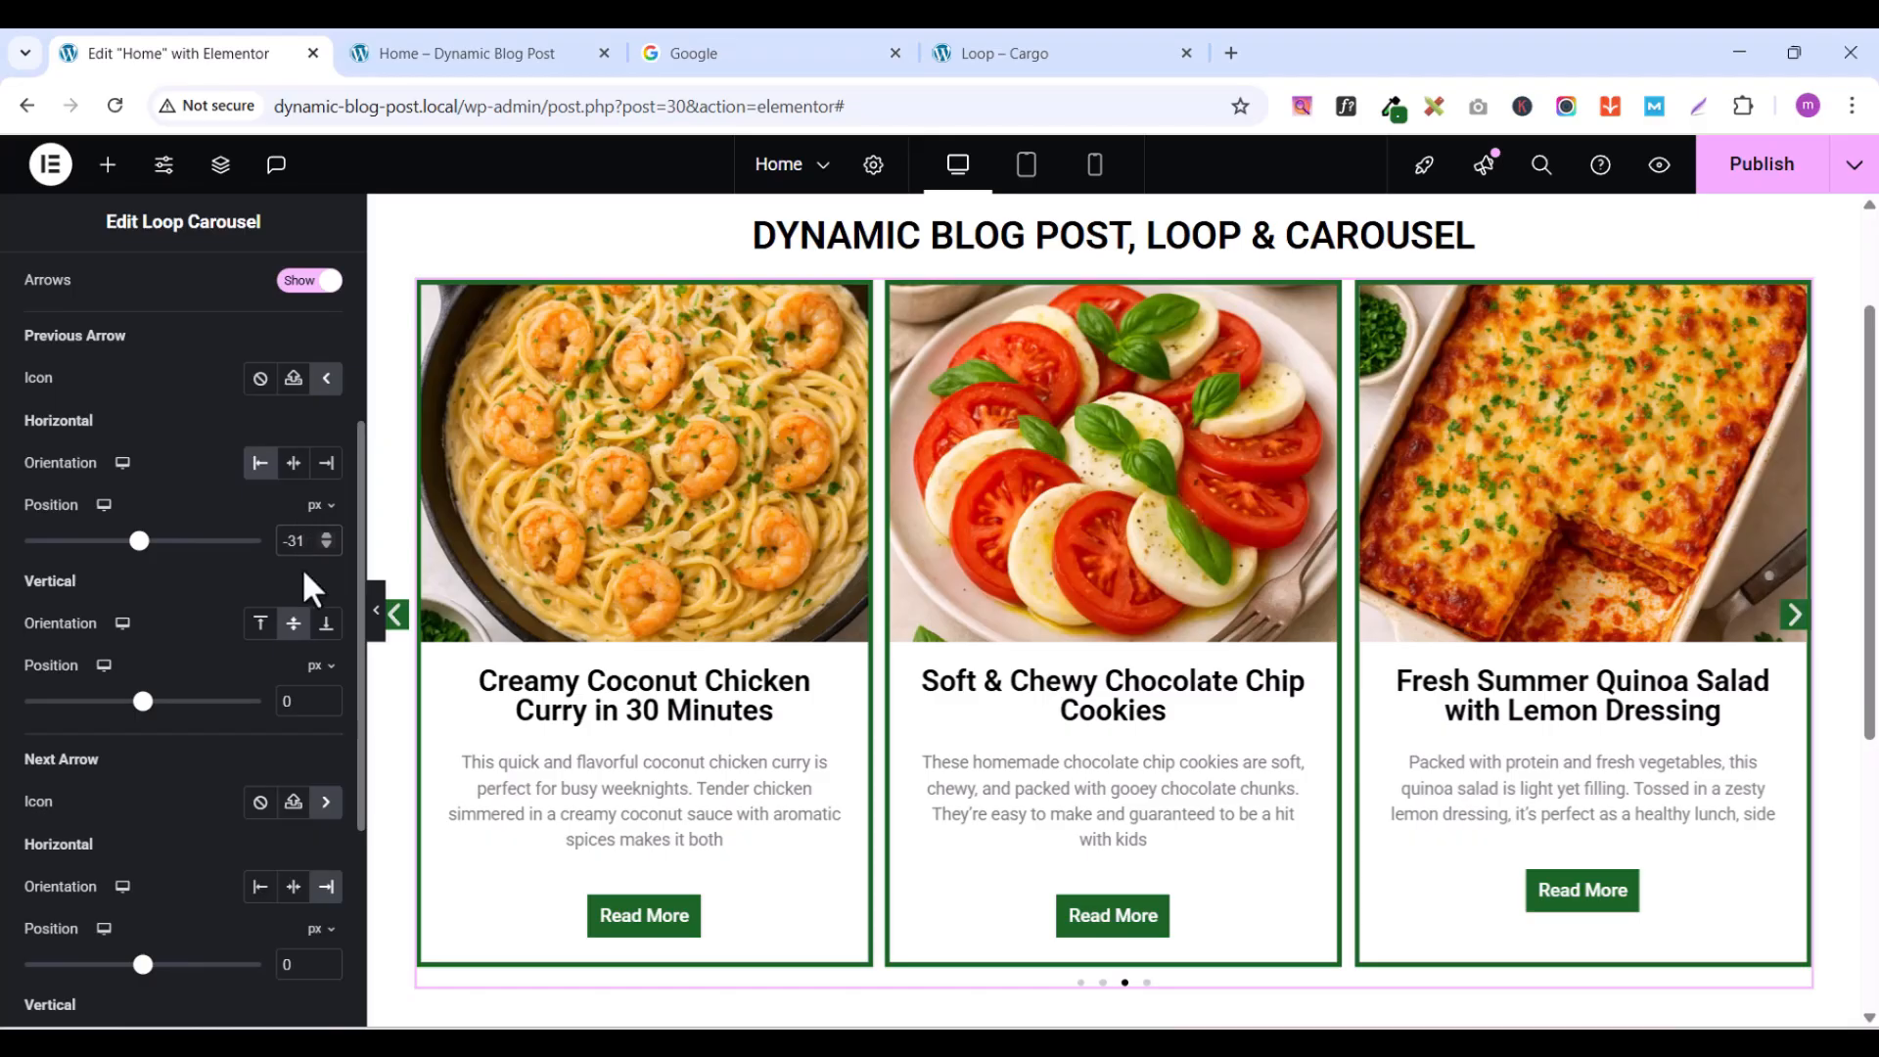
pyautogui.press('BackSpace')
pyautogui.press('BackSpace')
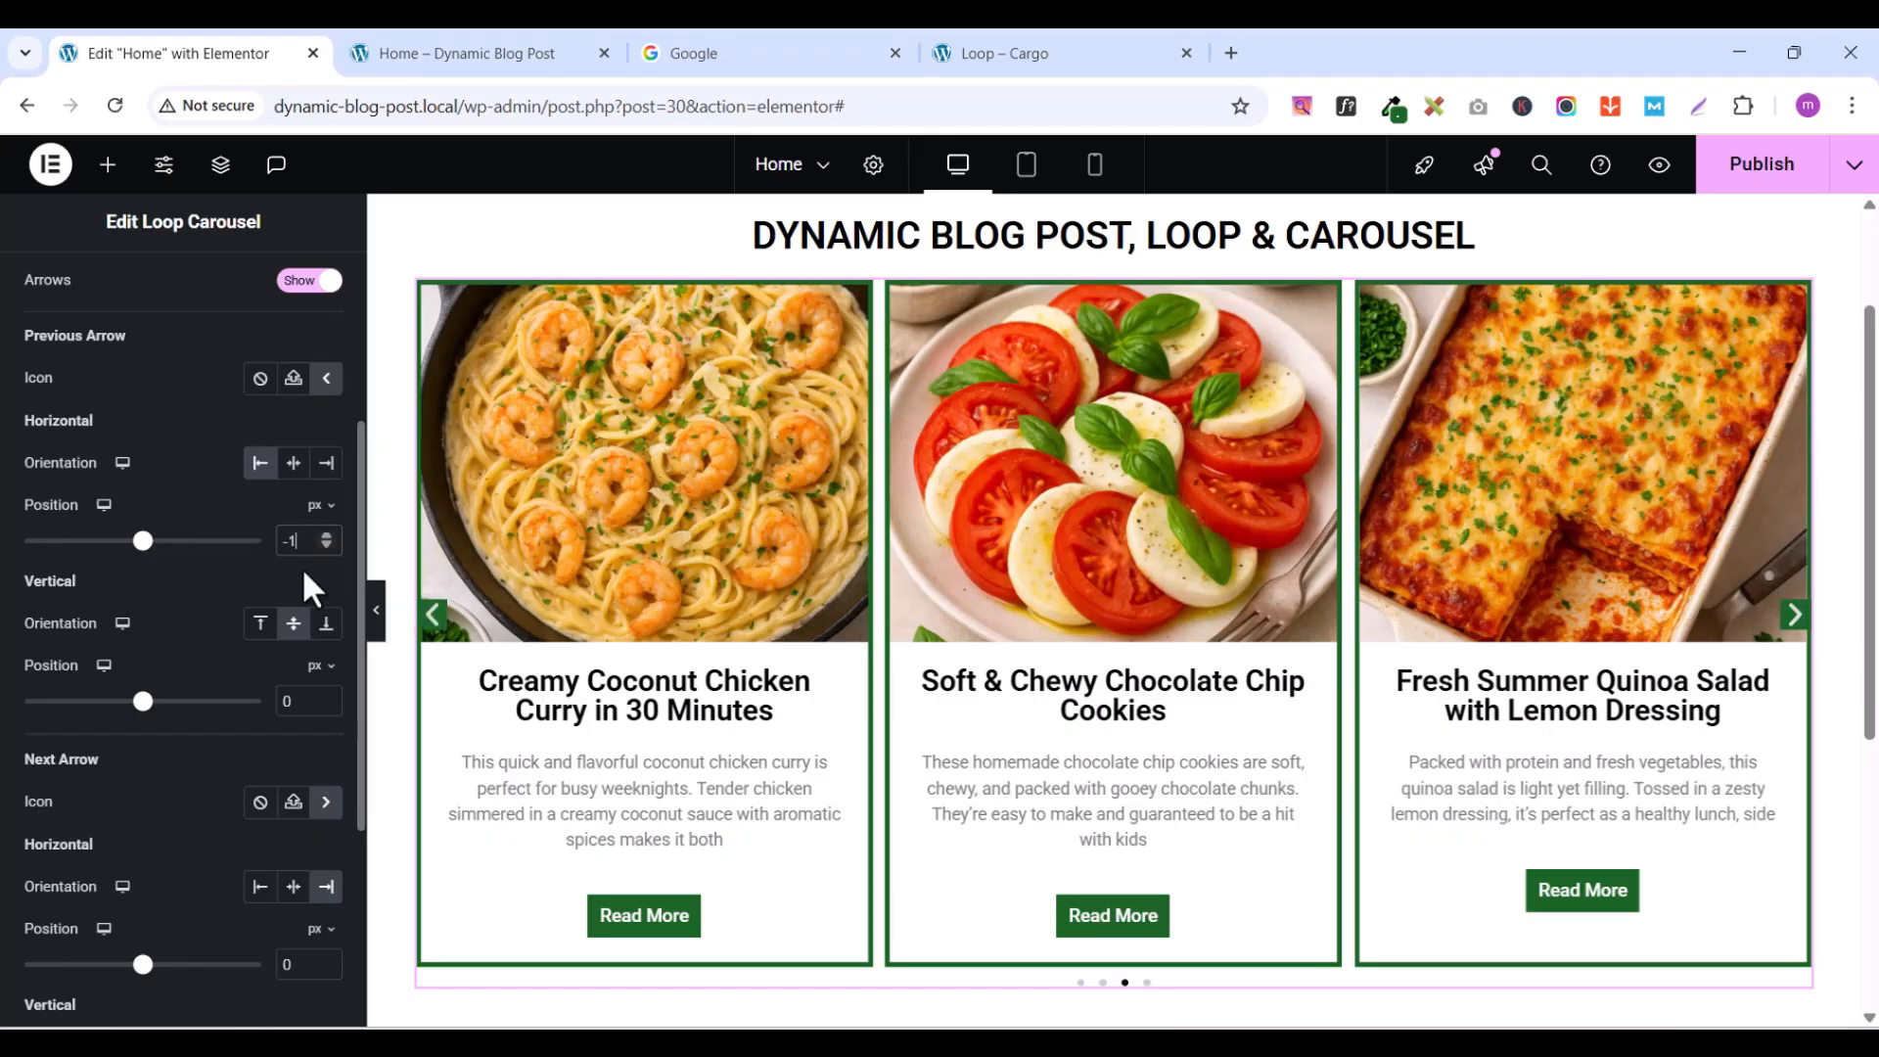
pyautogui.write('14')
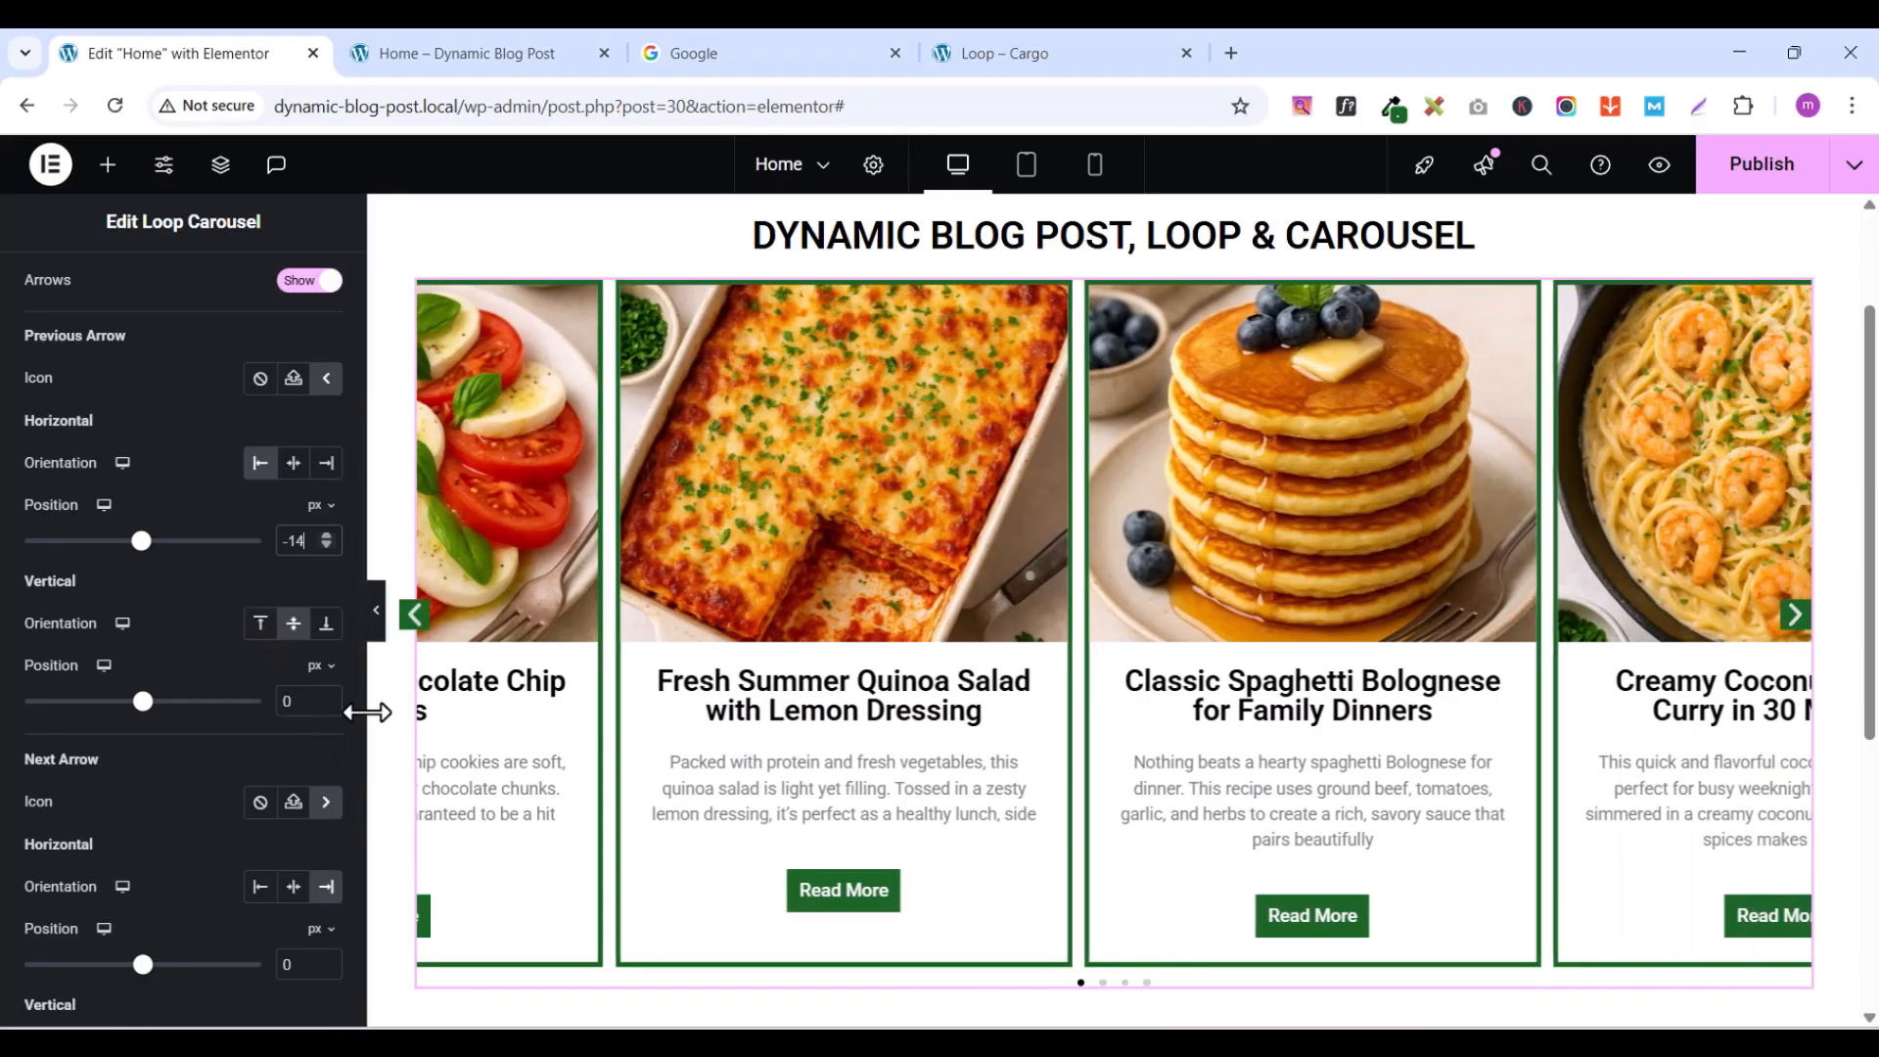
# - Set the horizontal position of the carousel's next arrow to -14 px
pyautogui.scroll(-4, 356, 734)
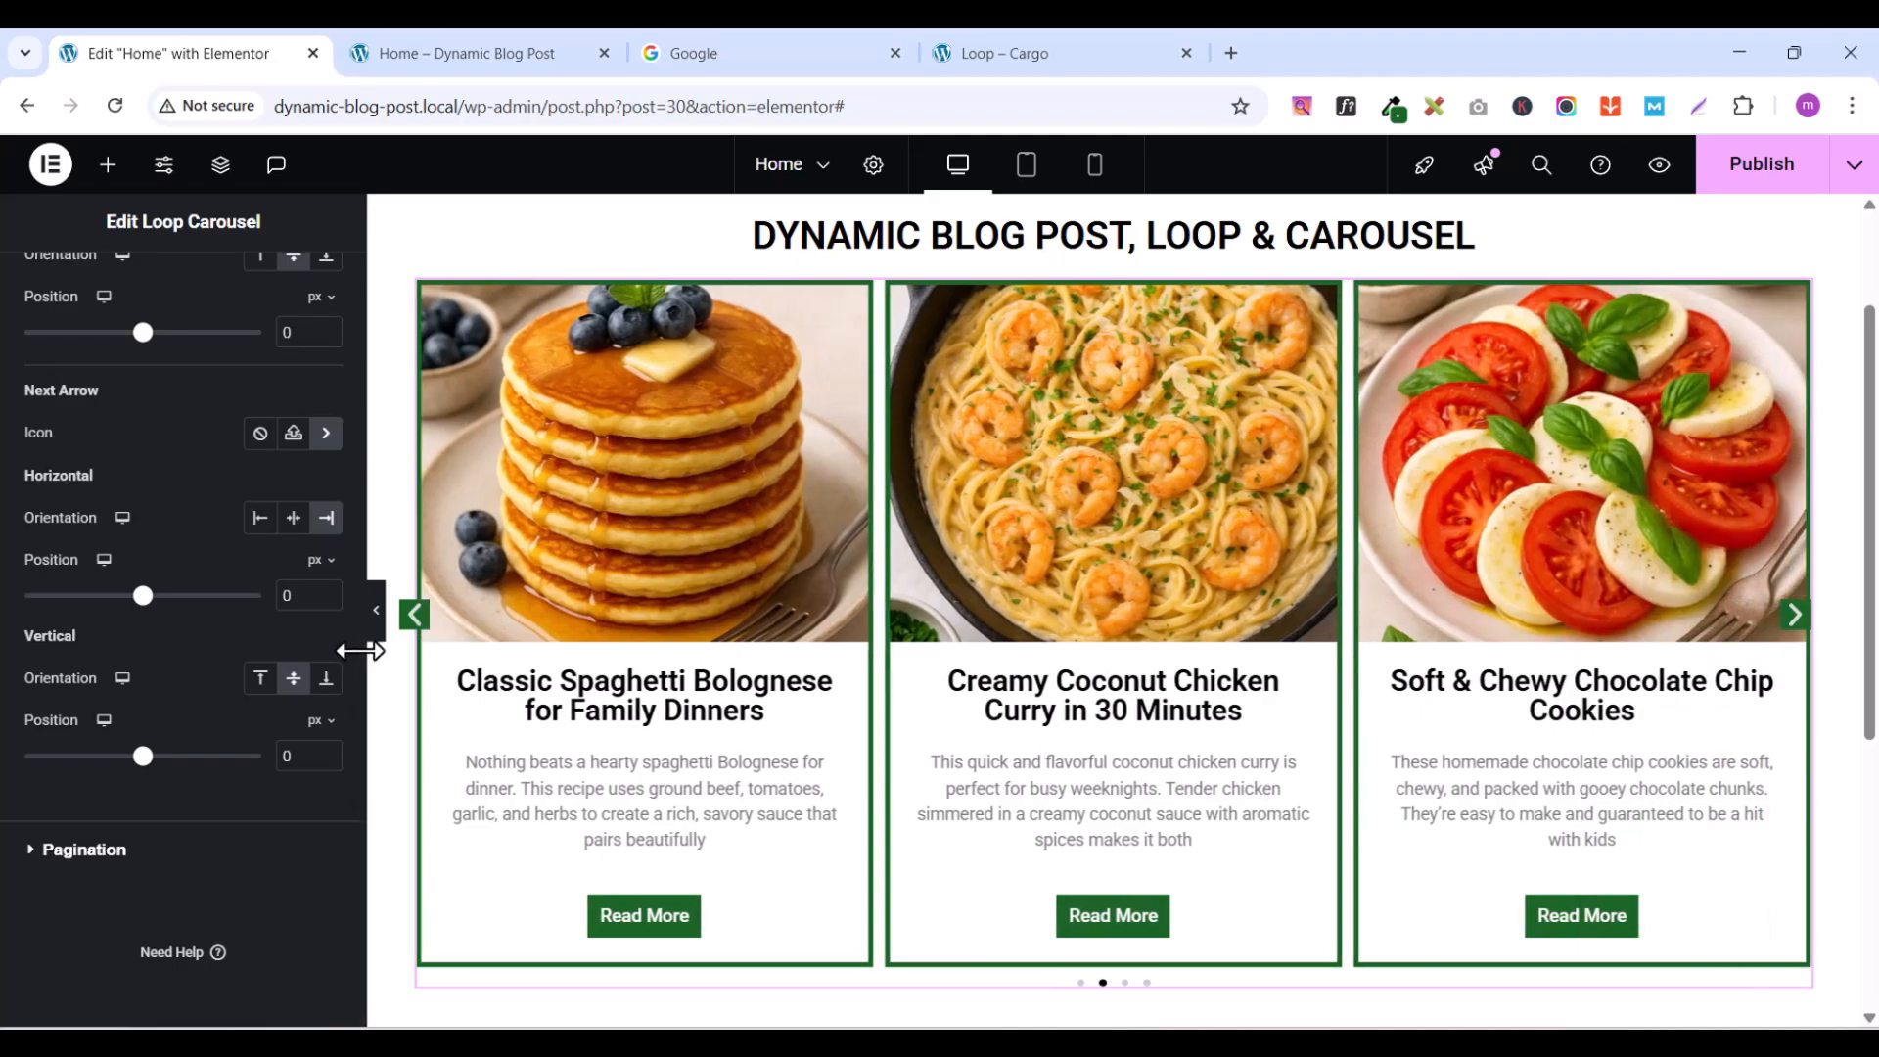
pyautogui.scroll(1, 207, 616)
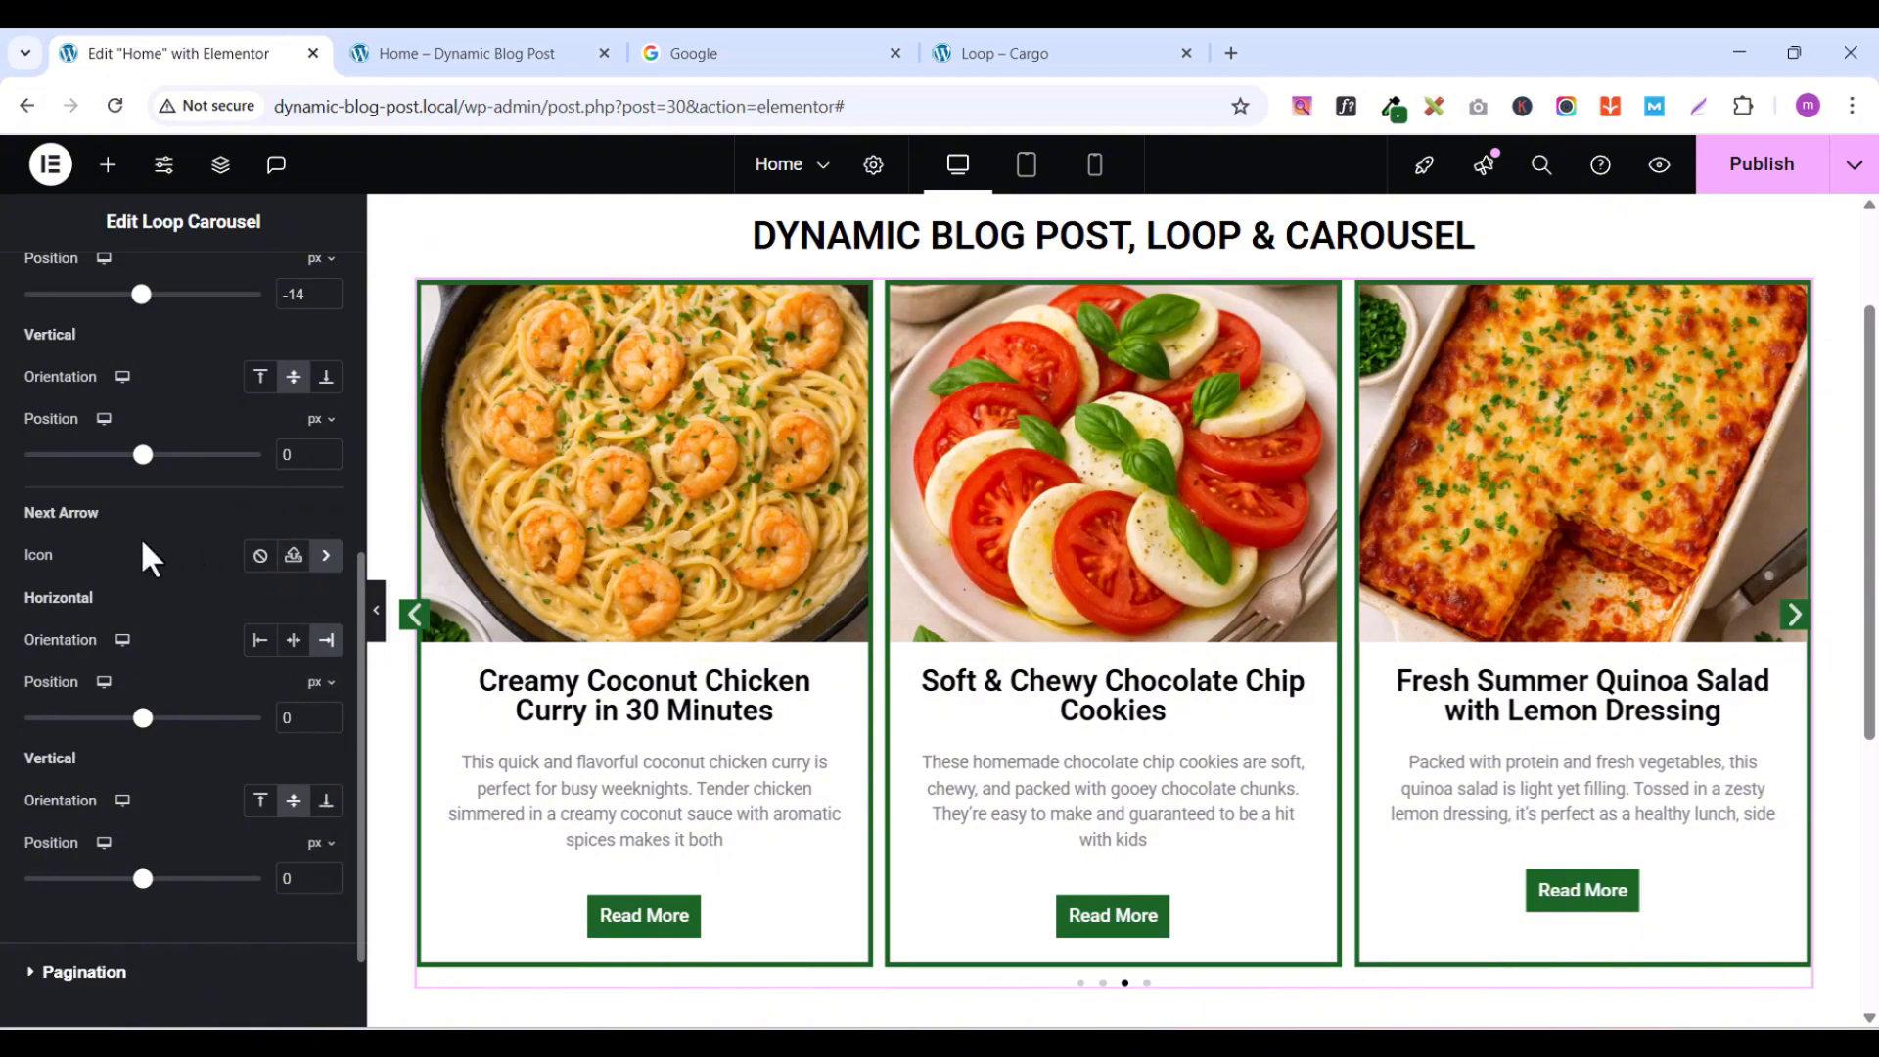
pyautogui.scroll(-1, 139, 544)
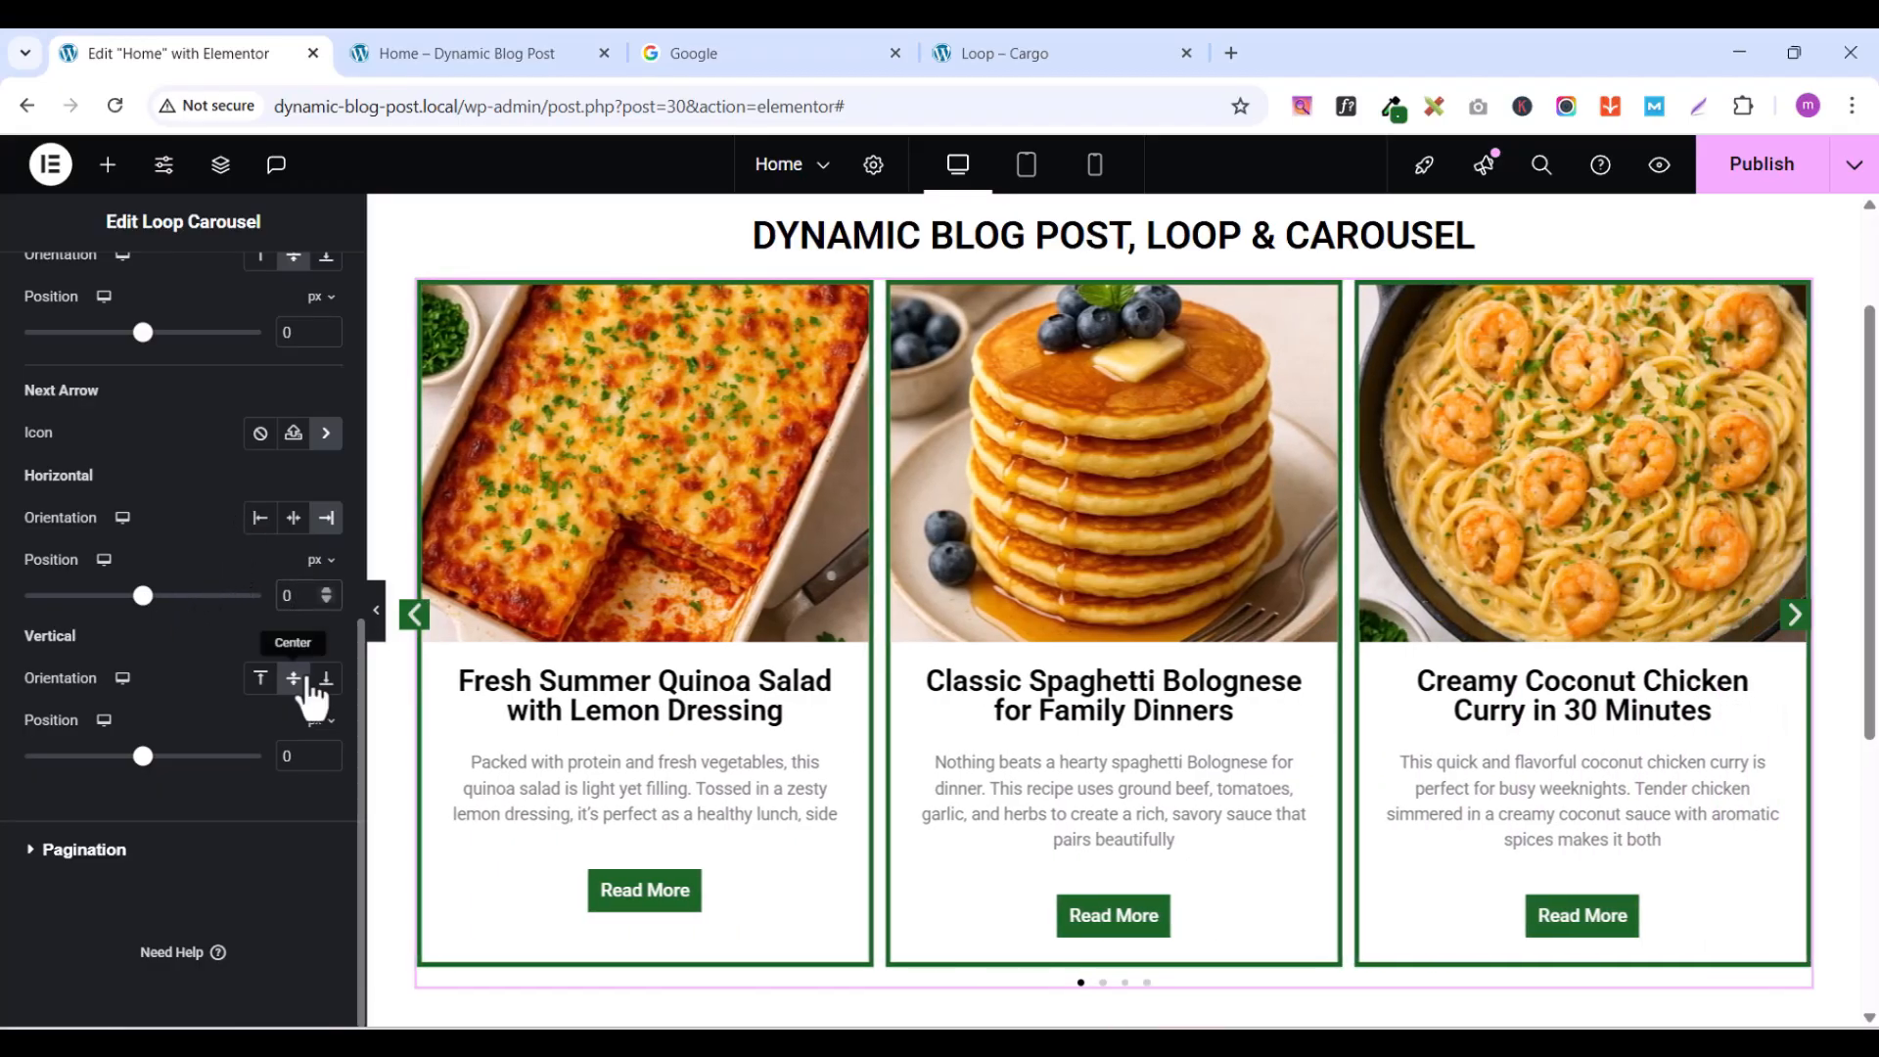
pyautogui.write('4')
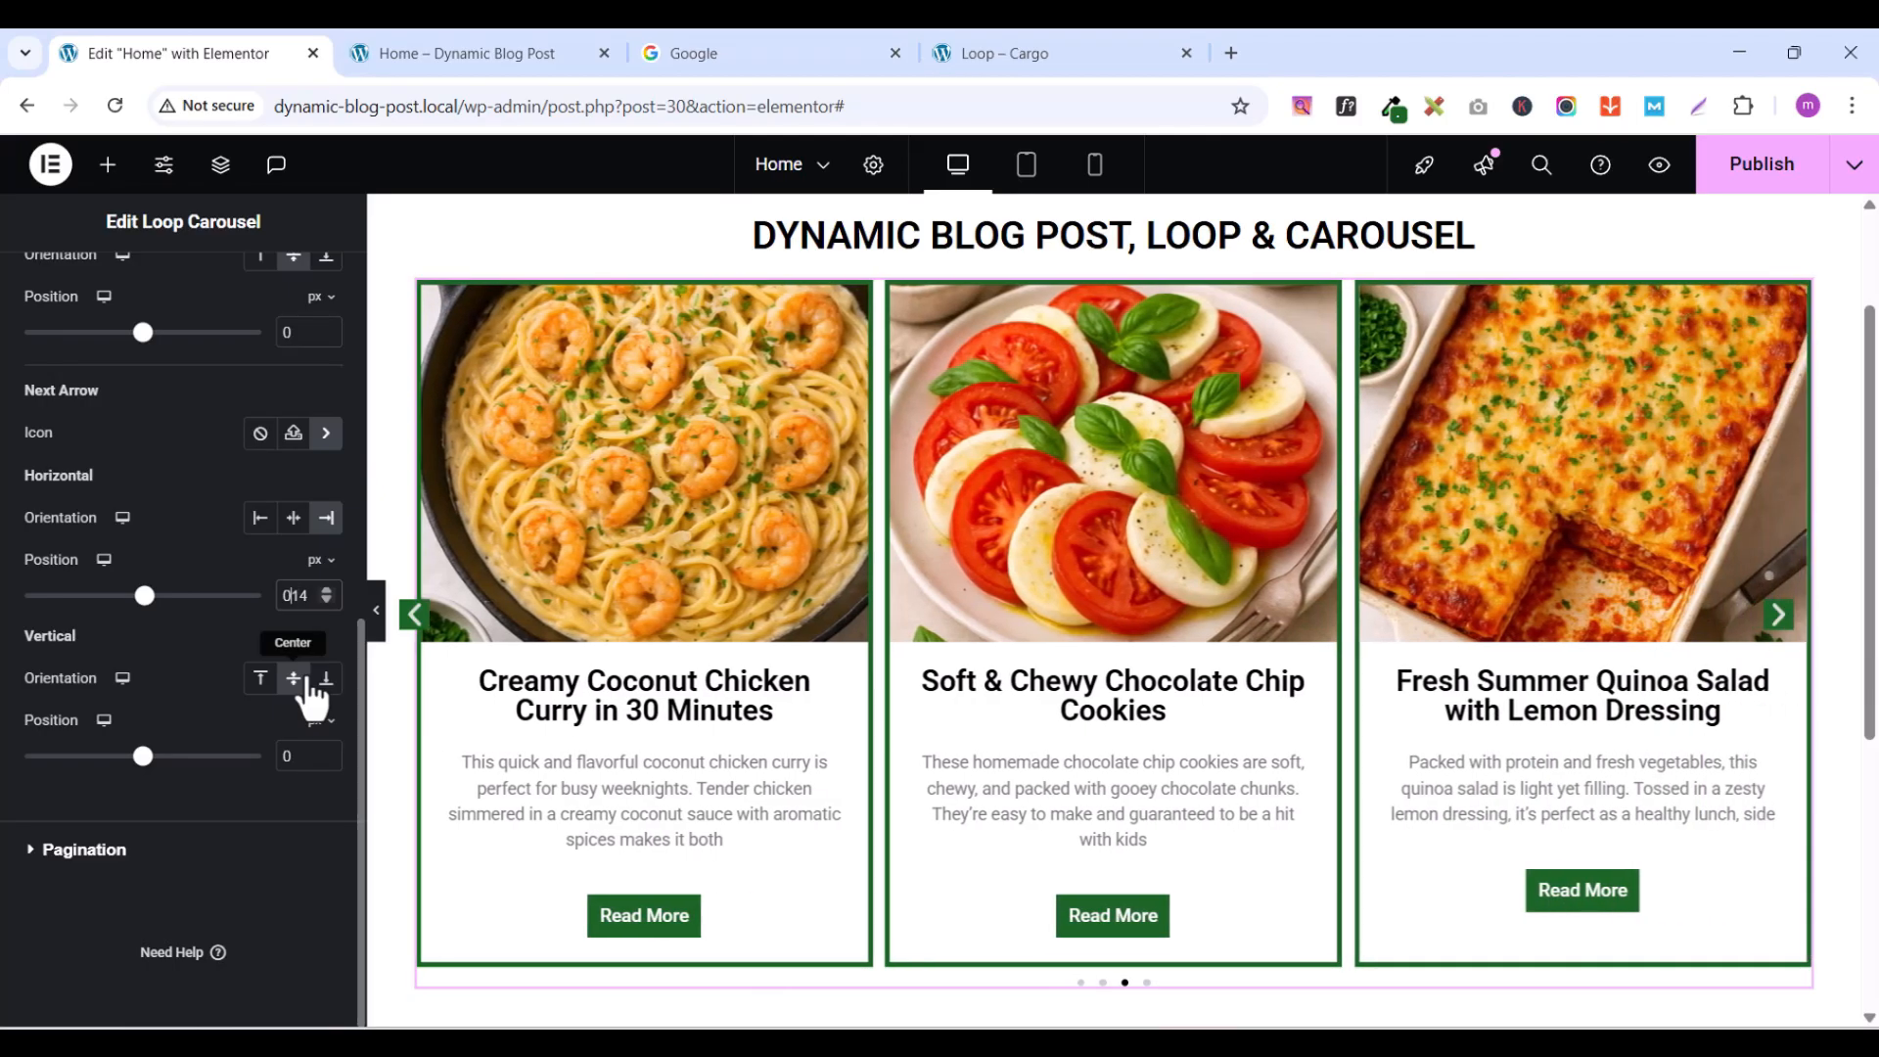
pyautogui.press('BackSpace')
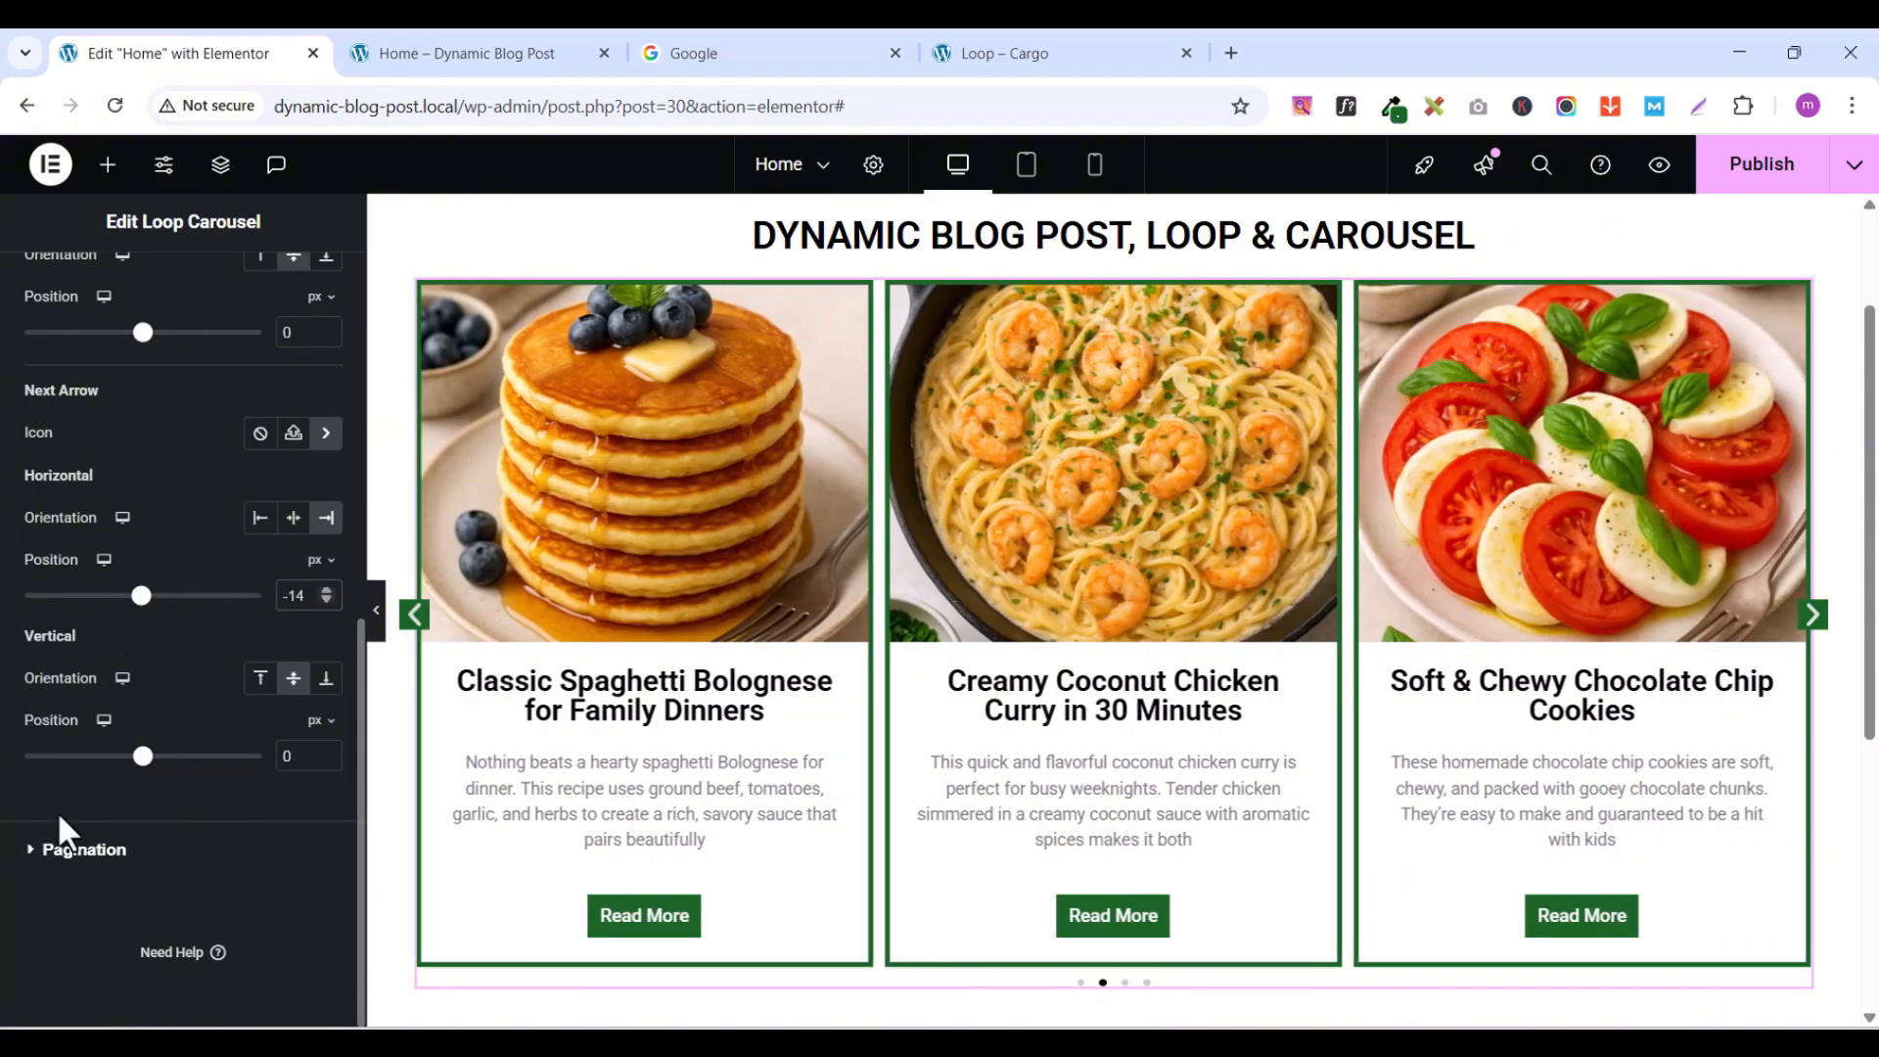
# - Set the icon size of the carousel's navigation arrows to 38 px
pyautogui.scroll(5, 135, 720)
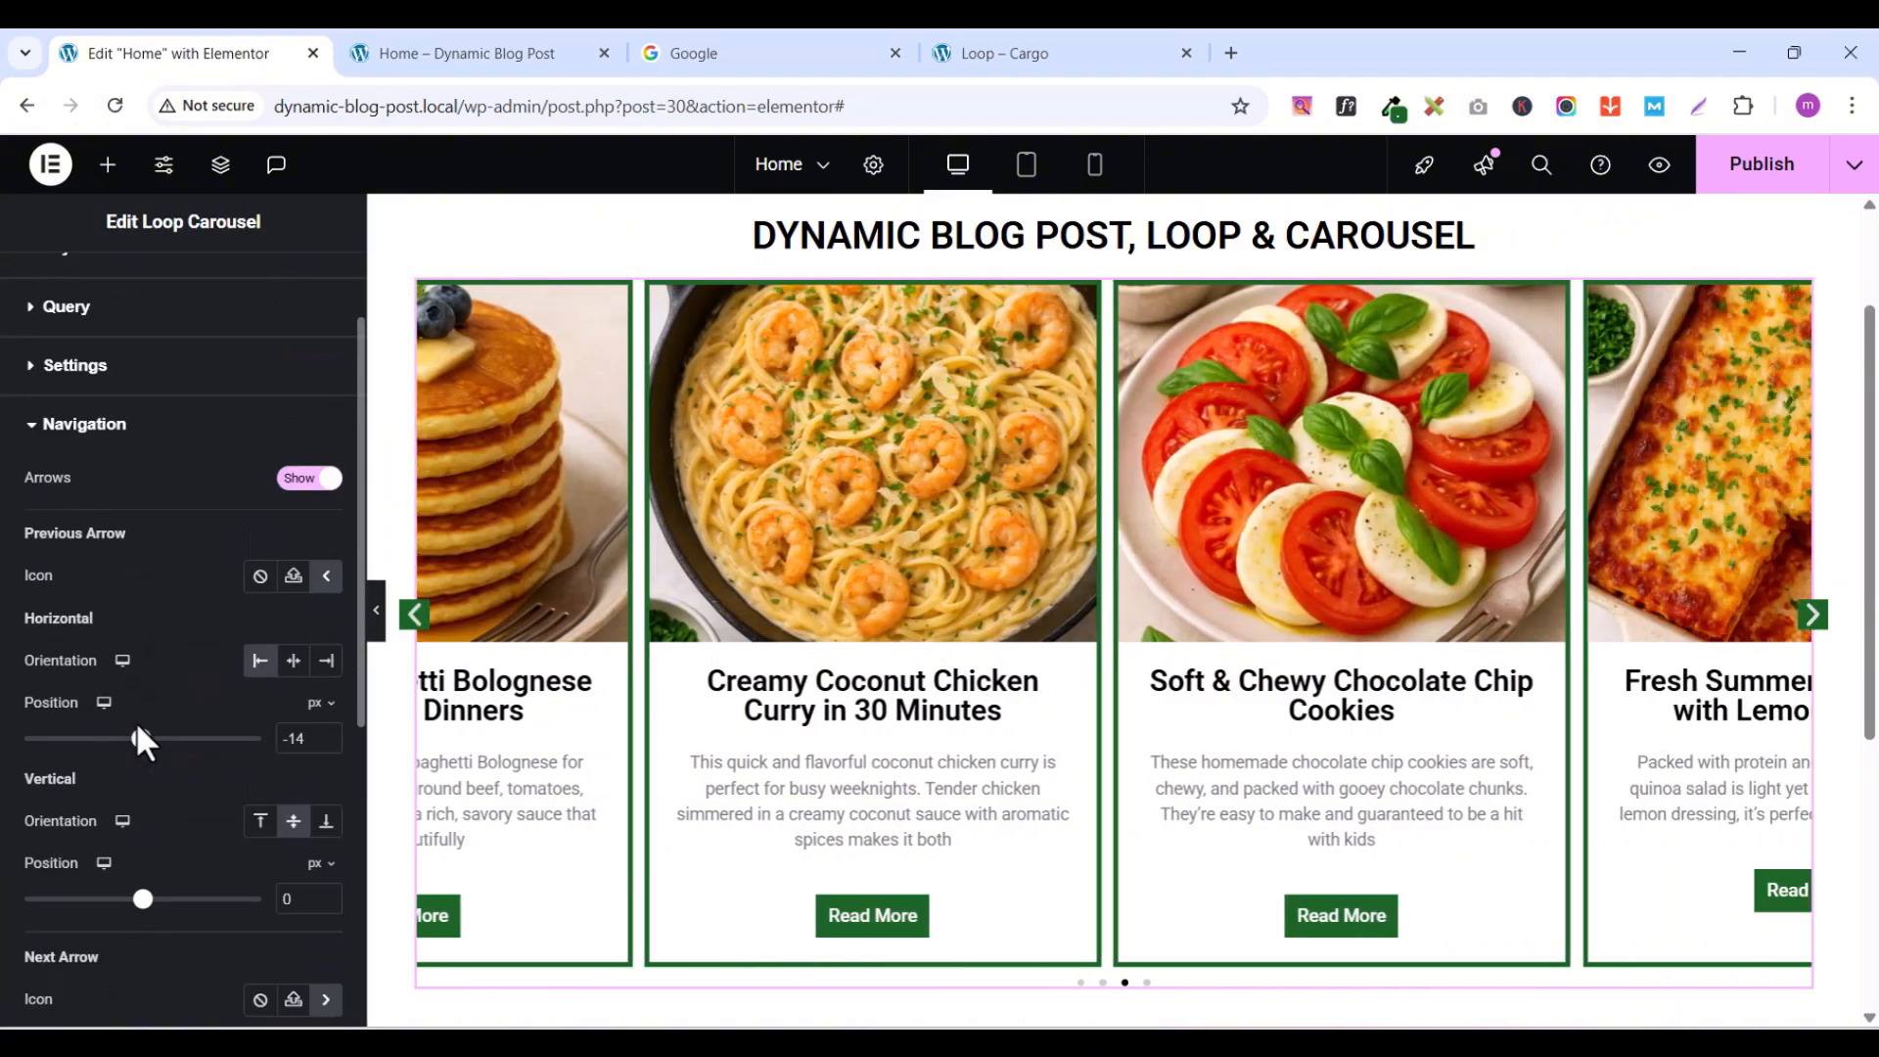
pyautogui.scroll(3, 137, 725)
pyautogui.click(181, 294)
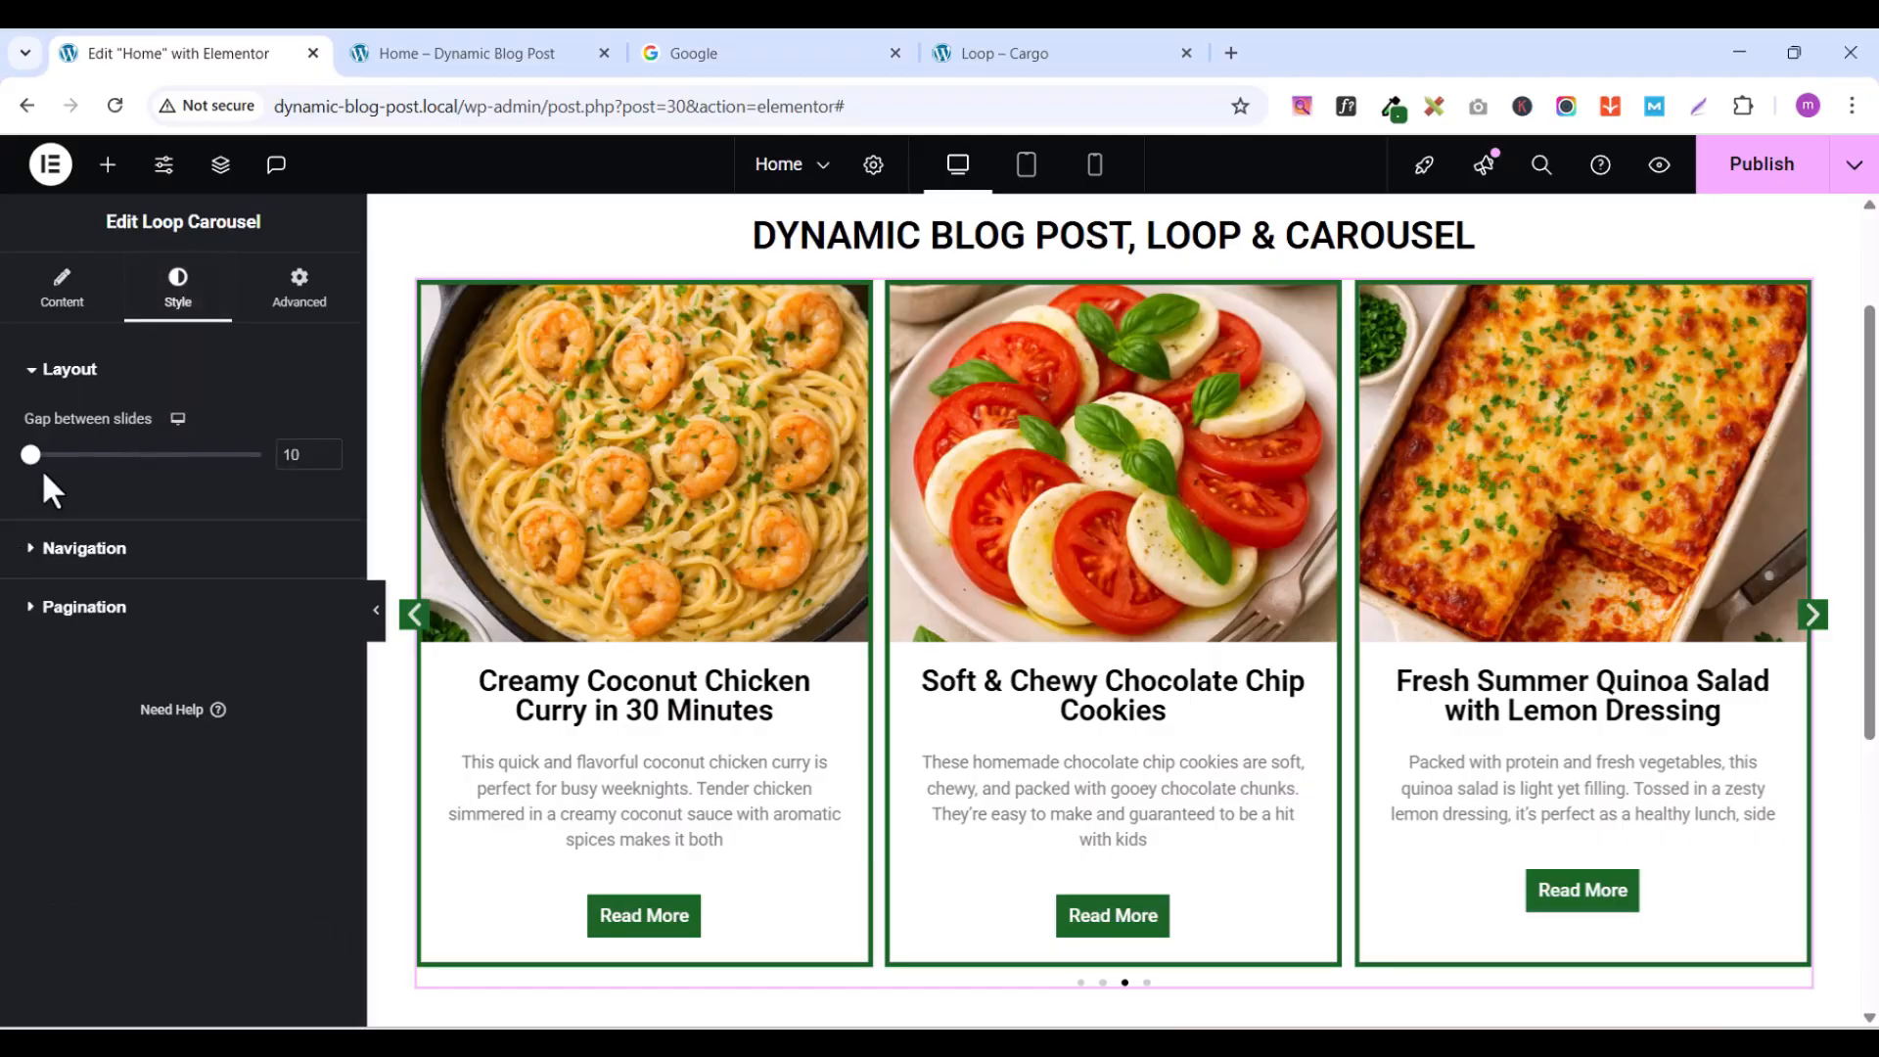
pyautogui.click(29, 553)
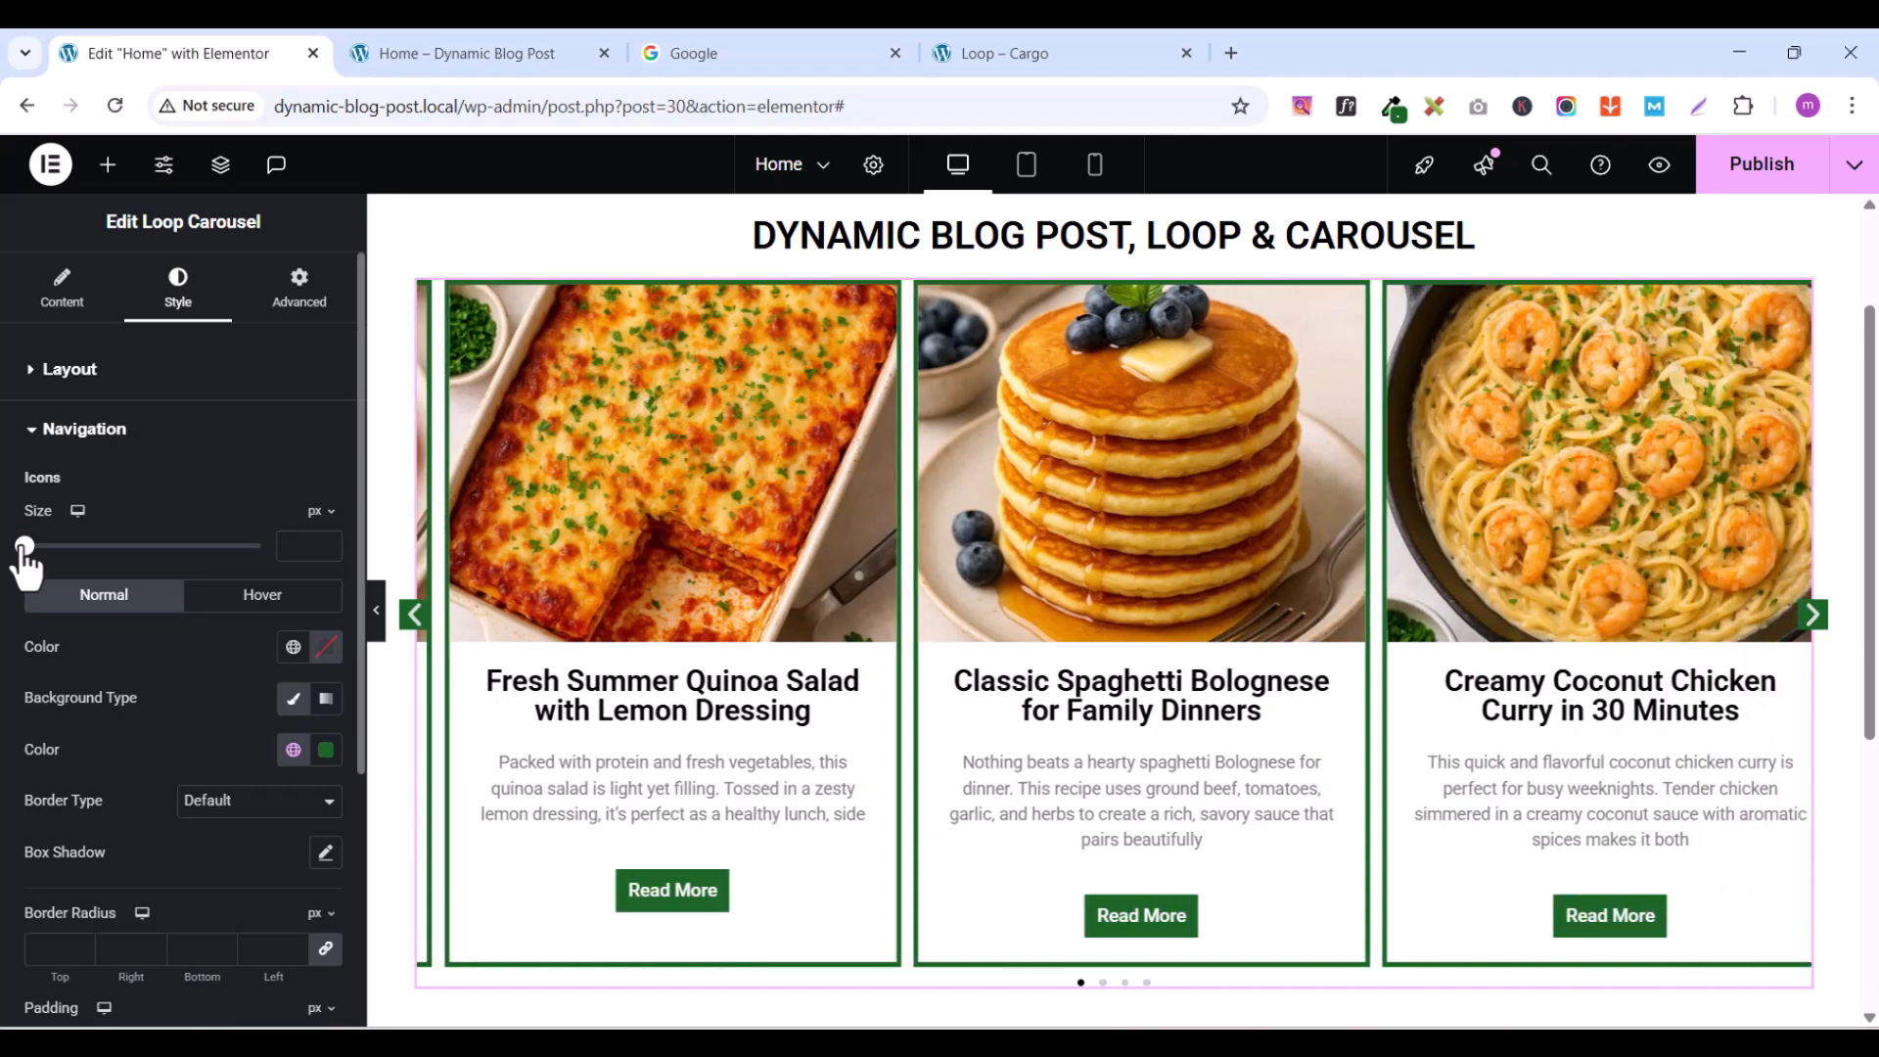
pyautogui.moveTo(25, 550); pyautogui.dragTo(43, 570)
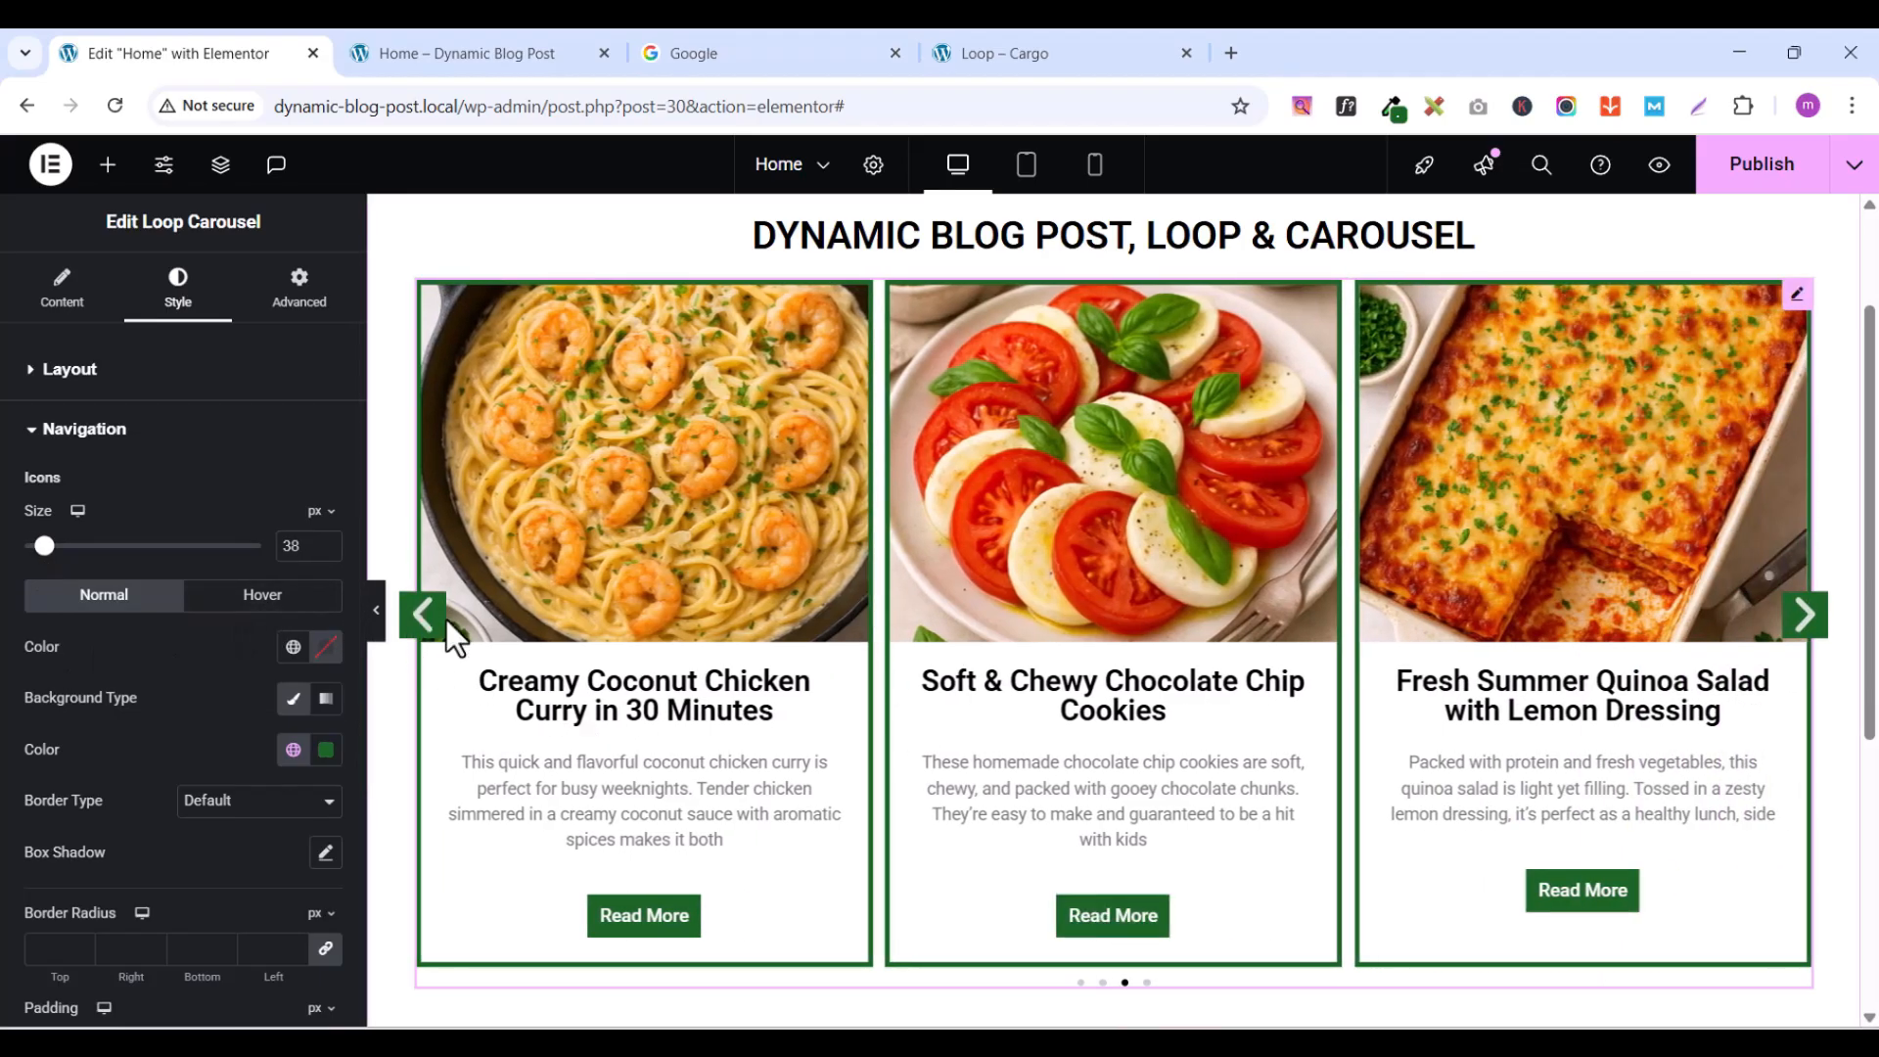
# - Give the carousel's pagination dots the global green colour, #1B6625
pyautogui.scroll(-2, 1232, 830)
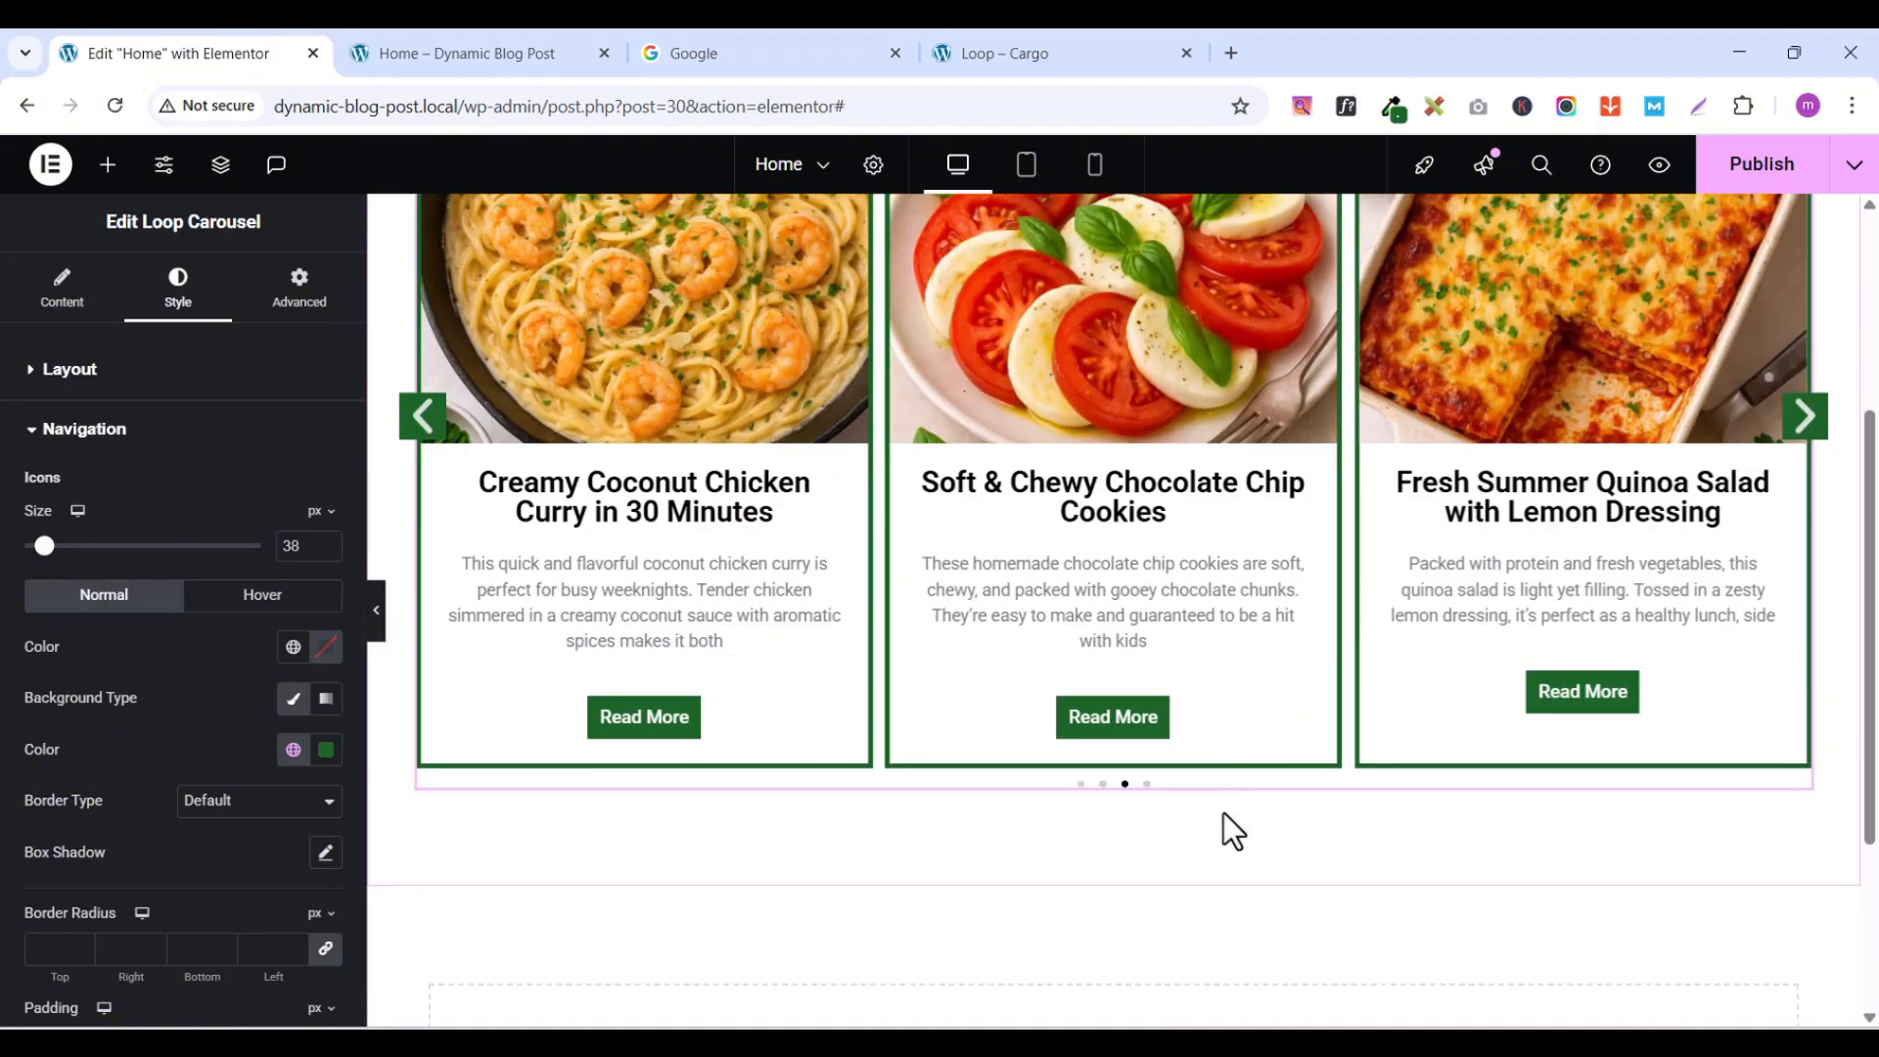
pyautogui.scroll(-2, 1224, 812)
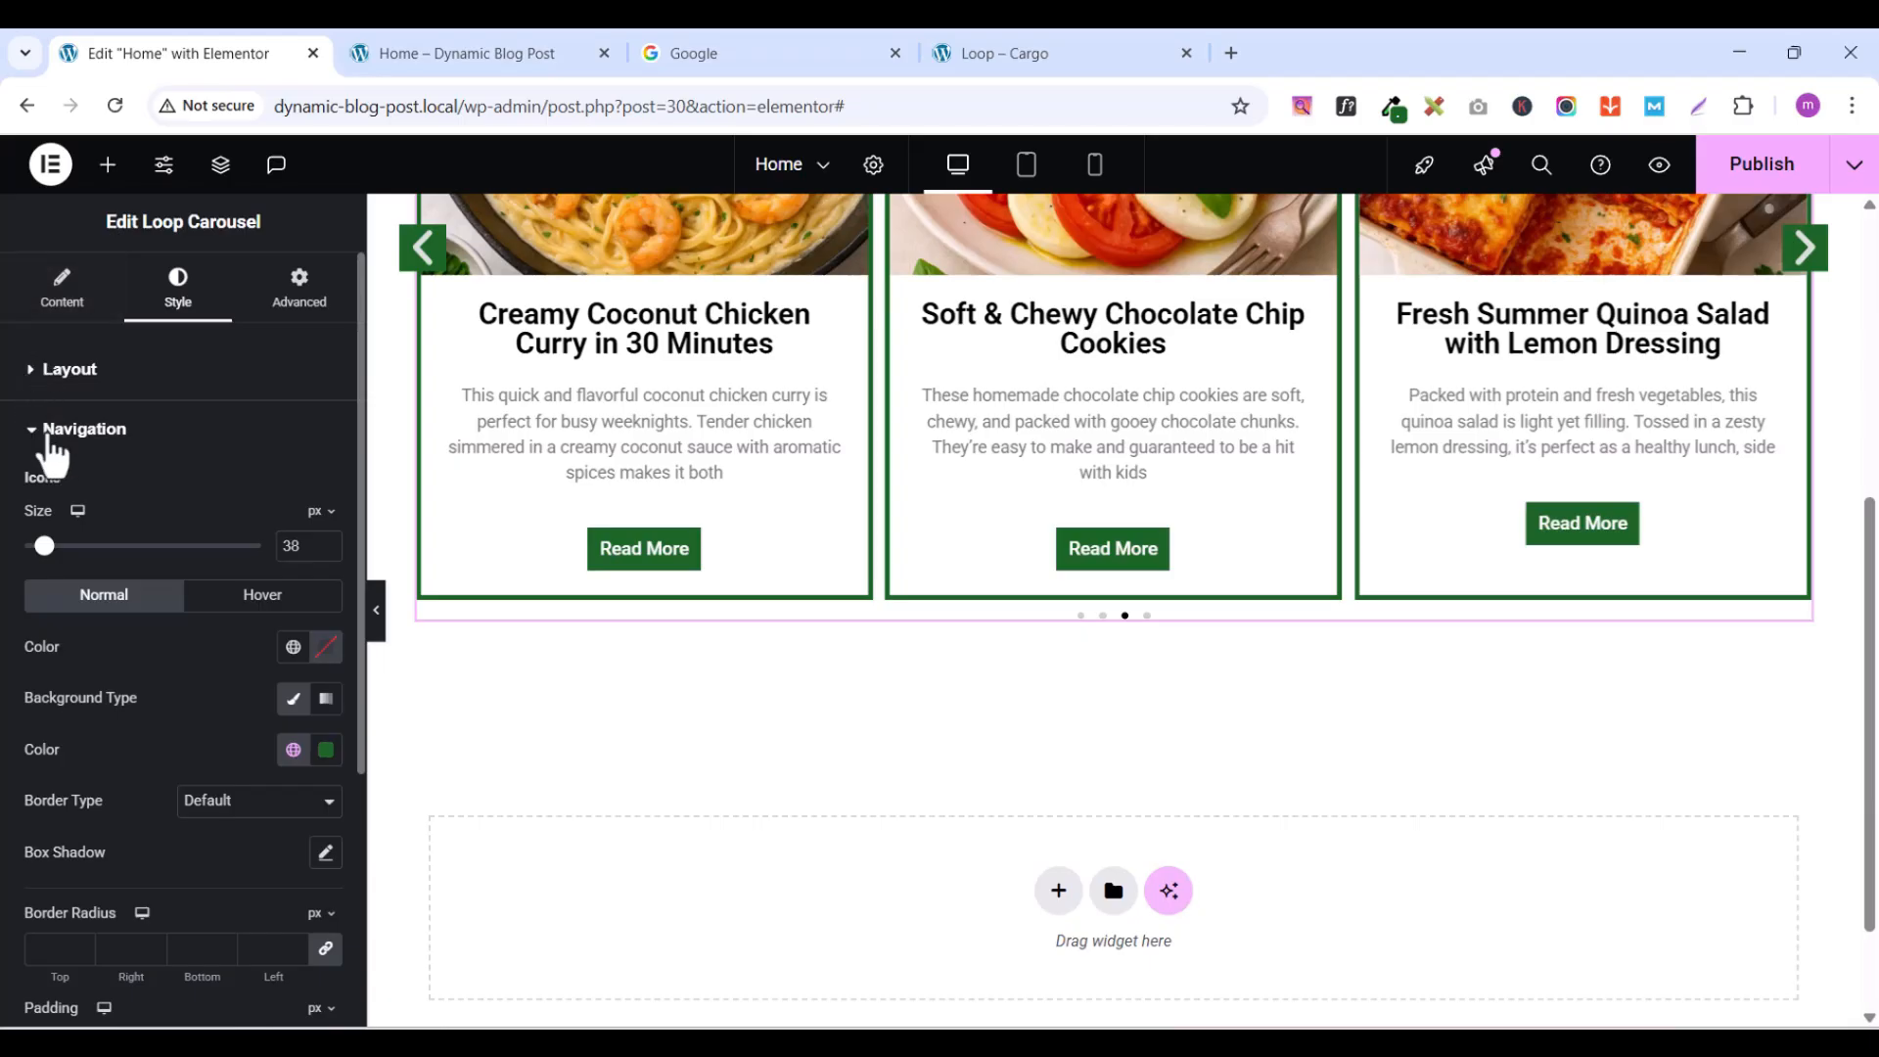
pyautogui.click(41, 433)
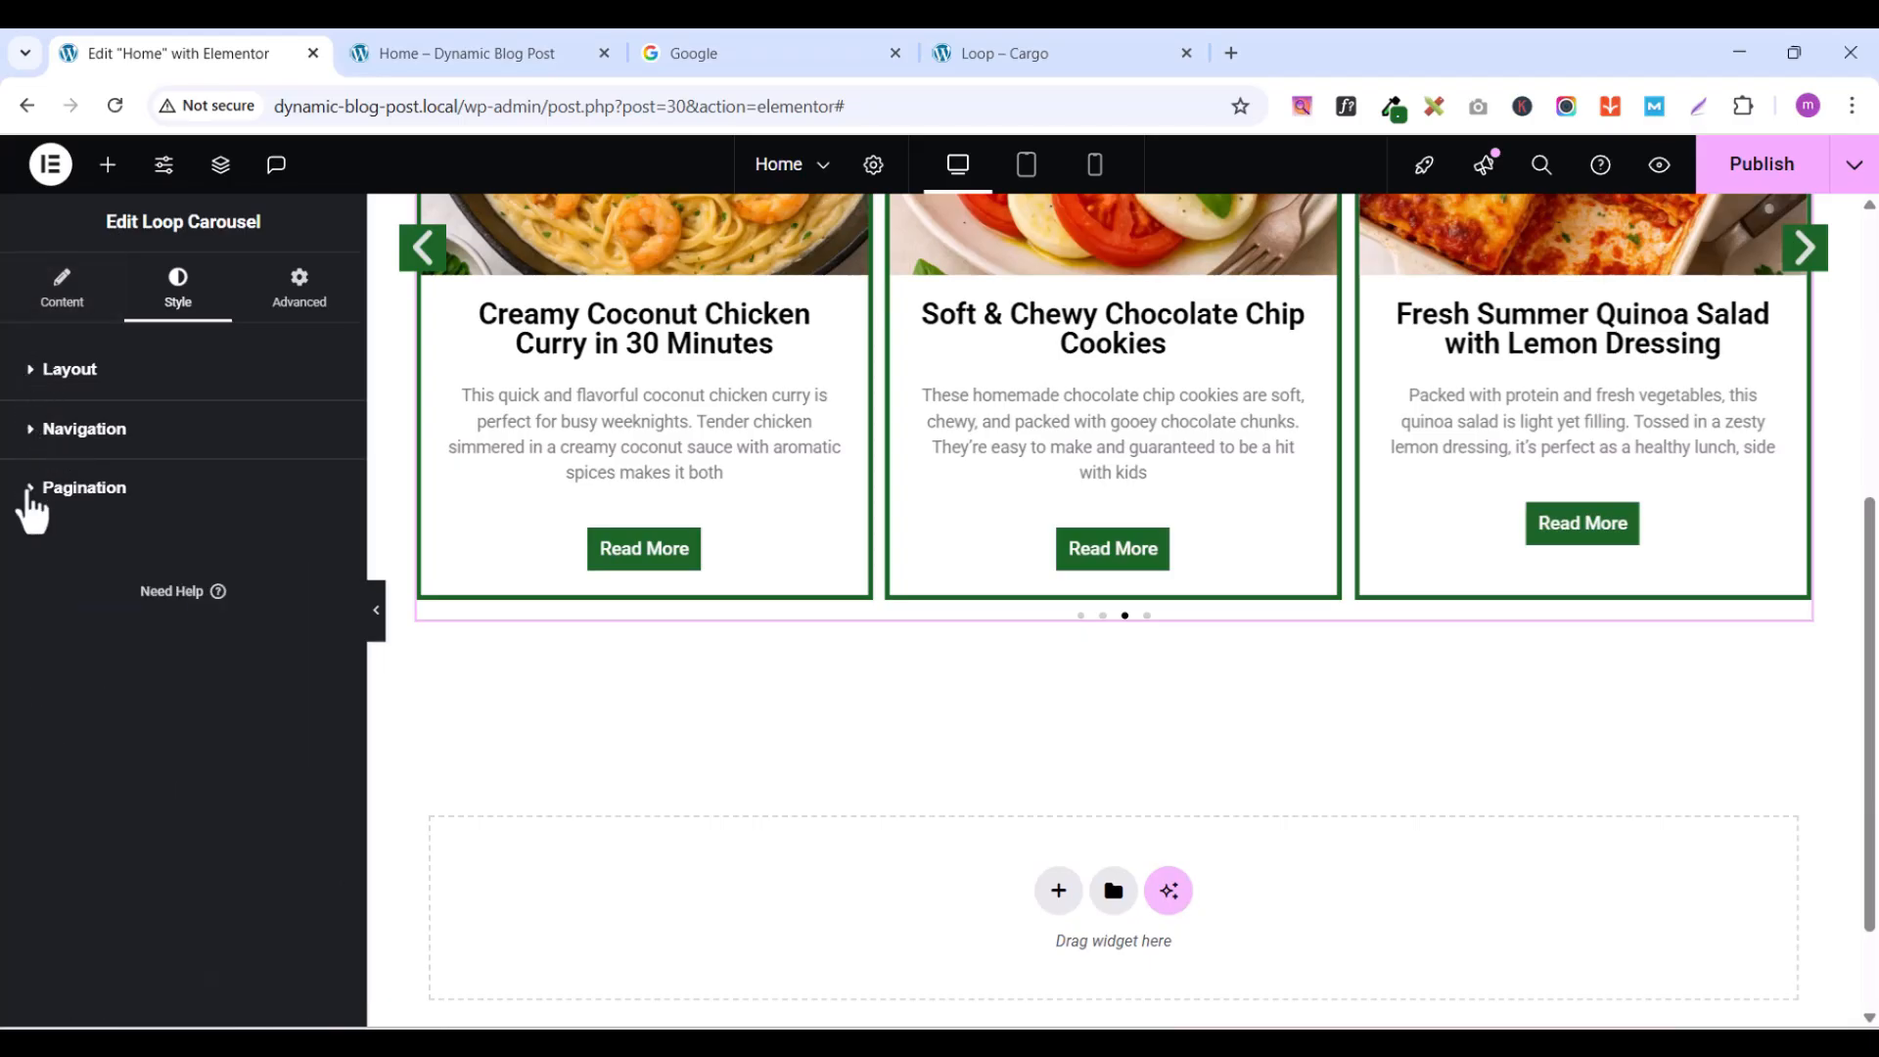
pyautogui.click(30, 494)
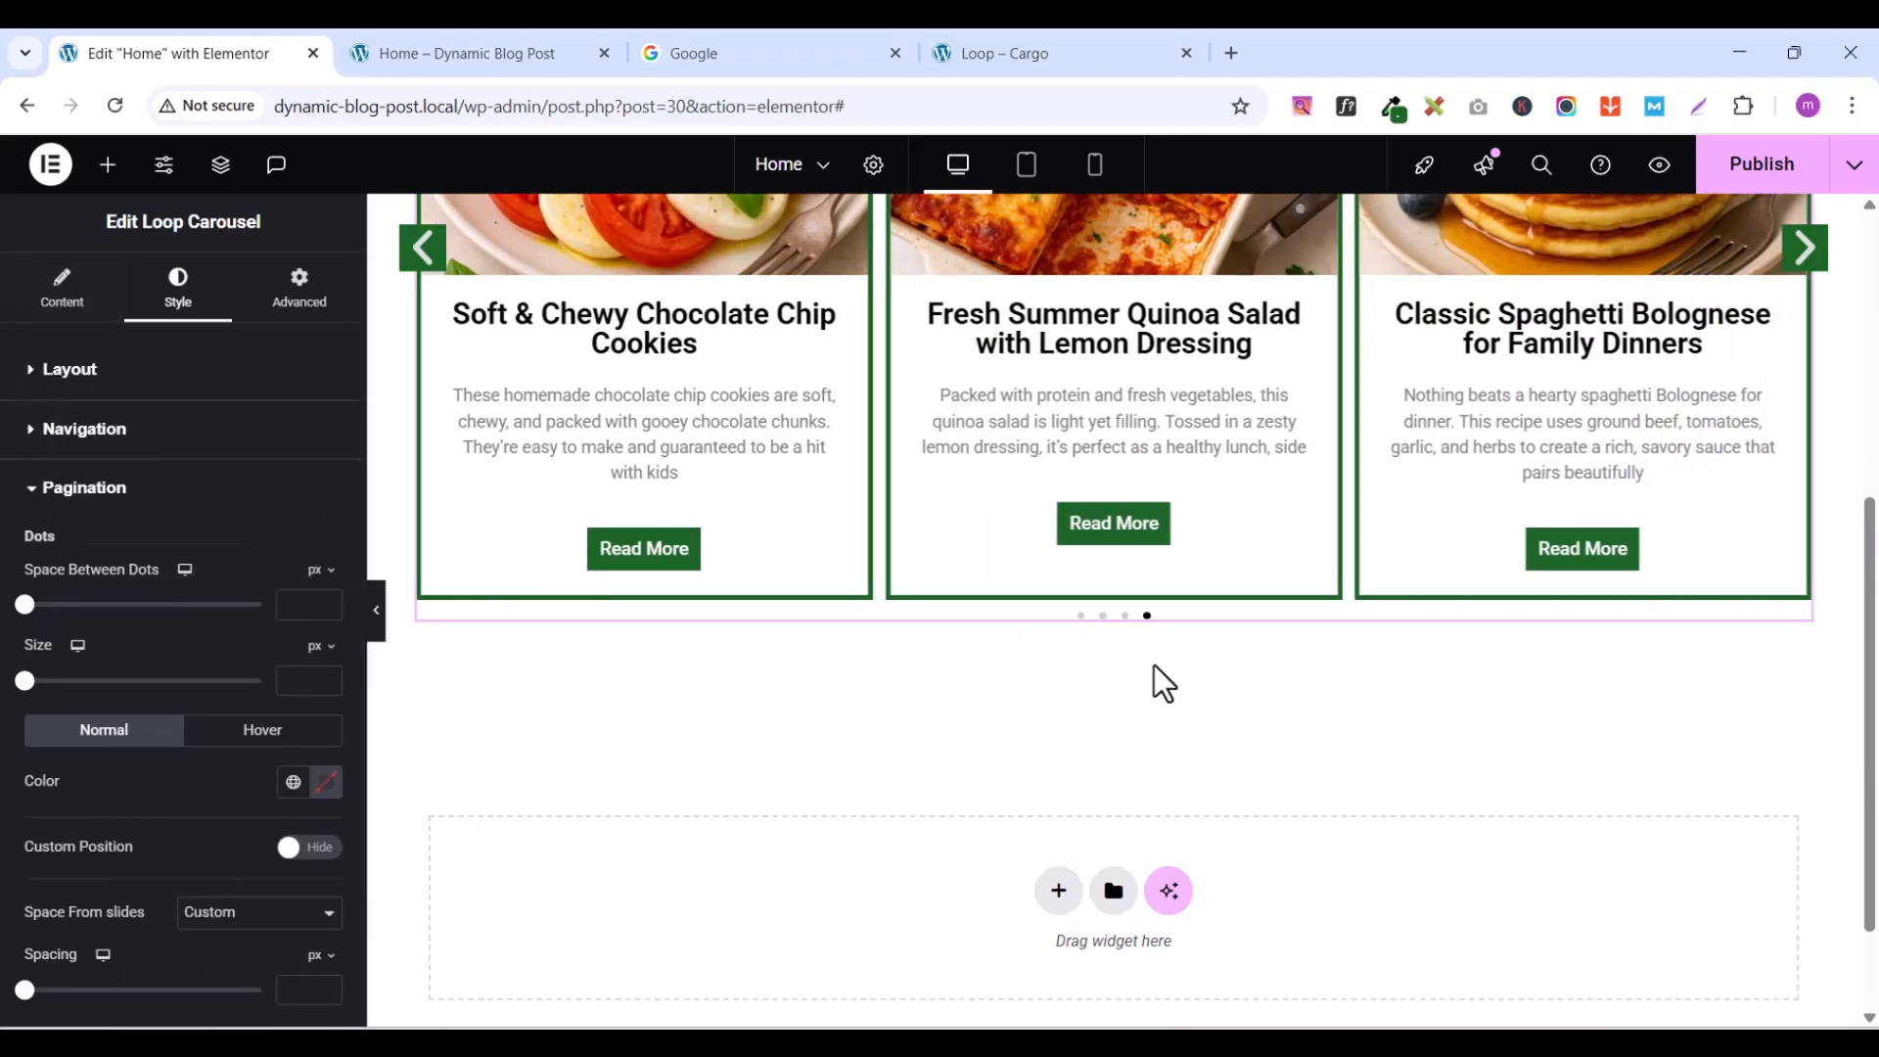
pyautogui.click(293, 784)
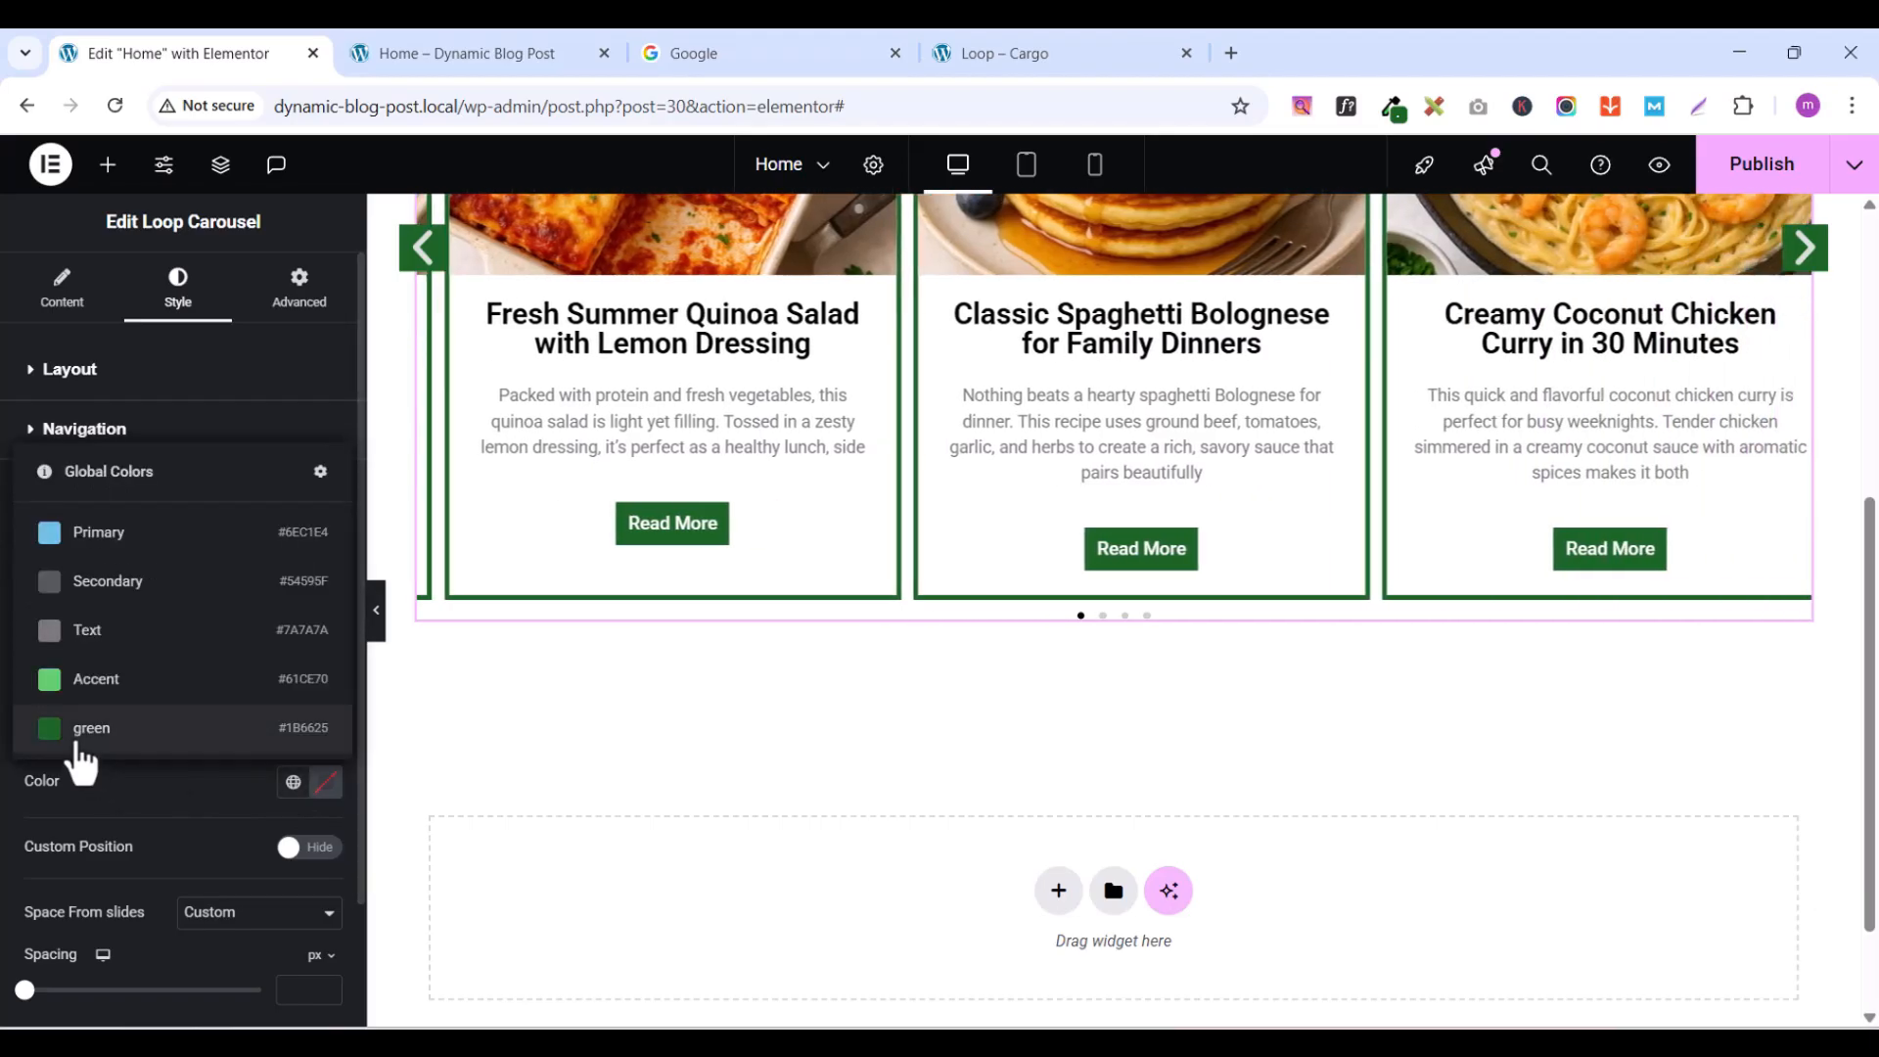
pyautogui.click(78, 729)
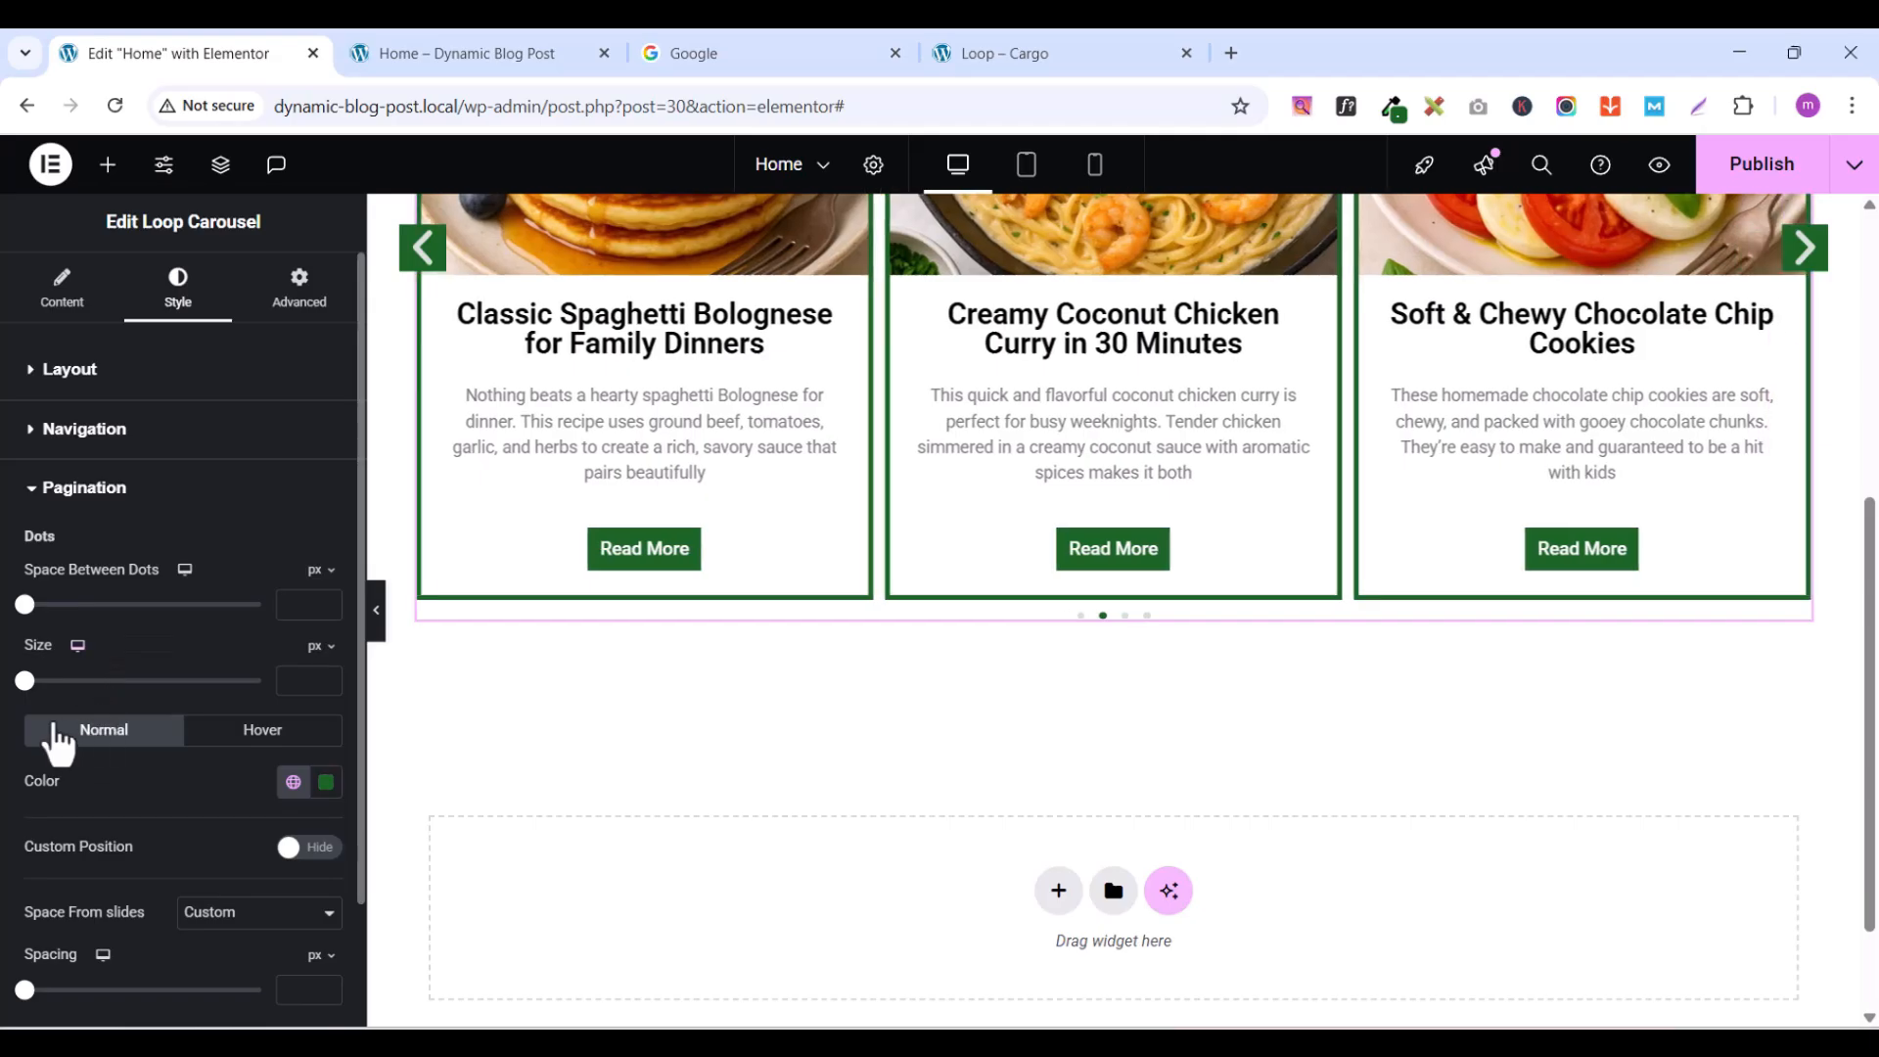
# - Set the pagination dots' size to 9 px, their spacing from the slides to 27 px and the space between dots to 13 px
pyautogui.moveTo(26, 682); pyautogui.dragTo(37, 682)
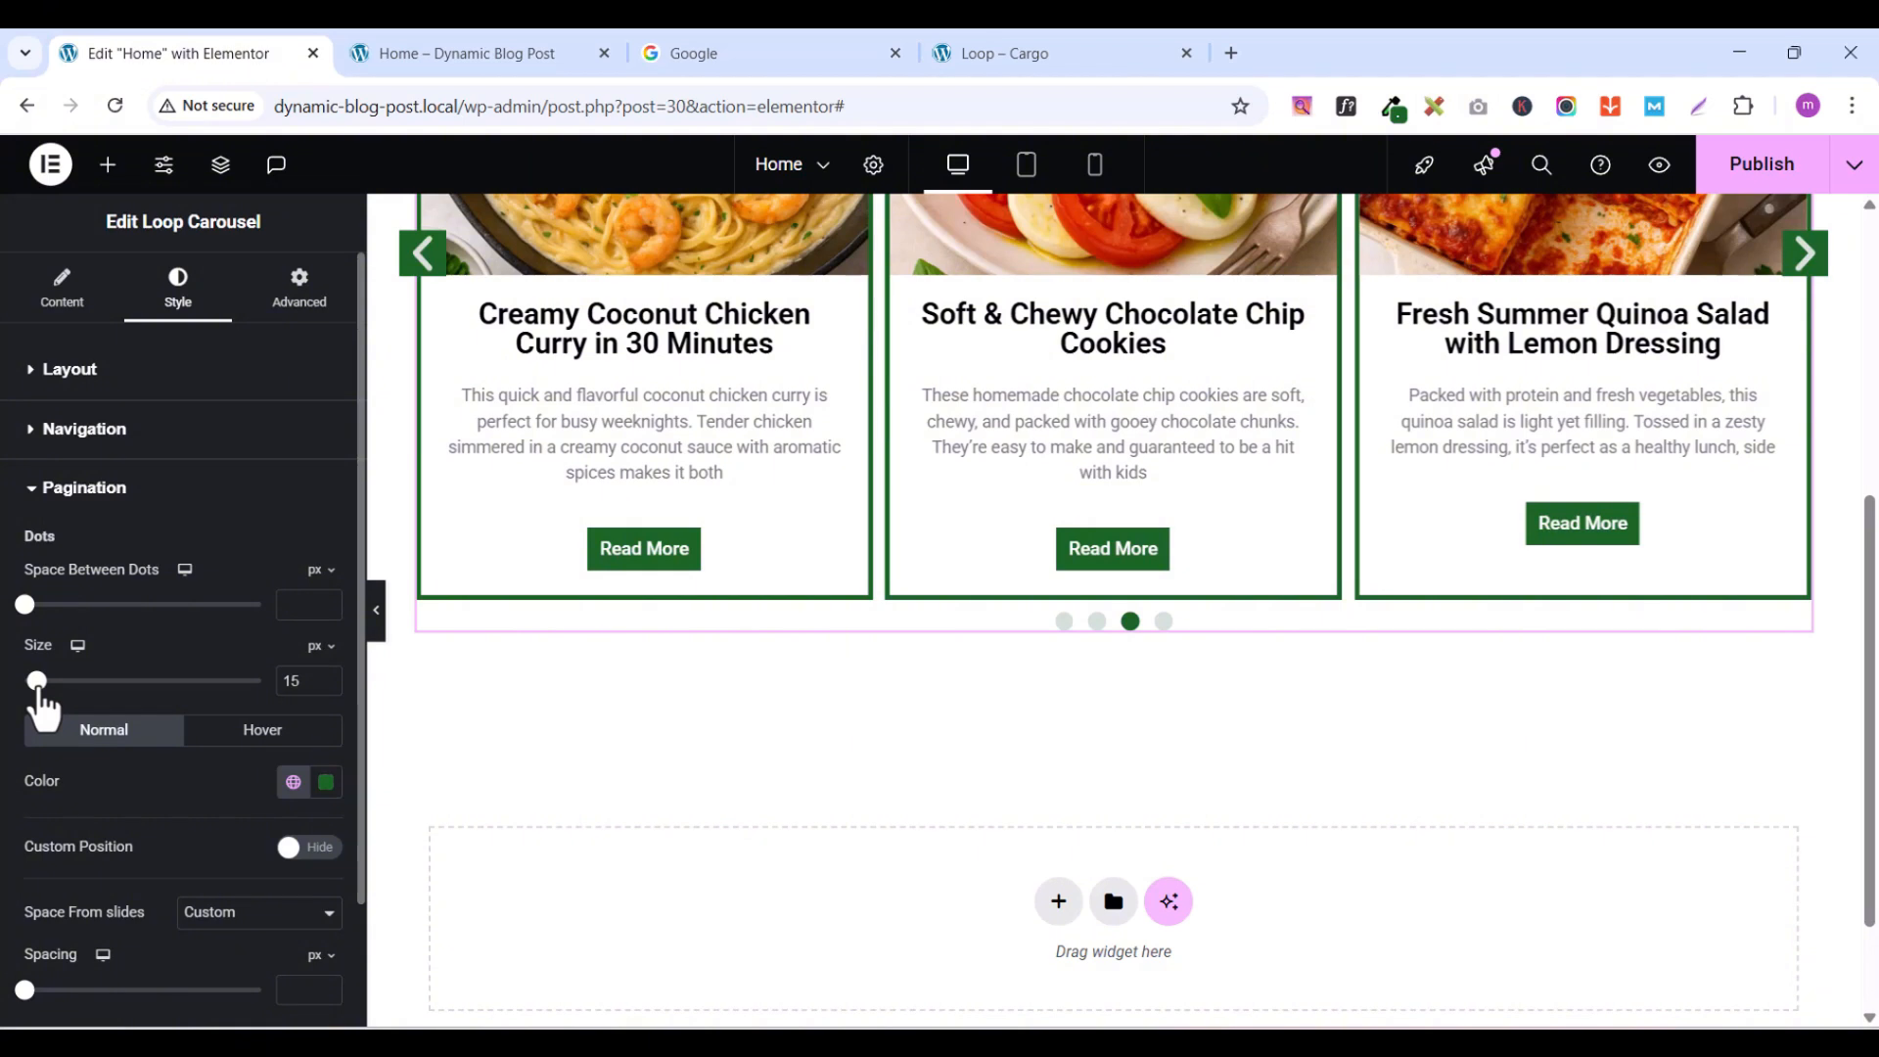
pyautogui.moveTo(38, 682); pyautogui.dragTo(29, 682)
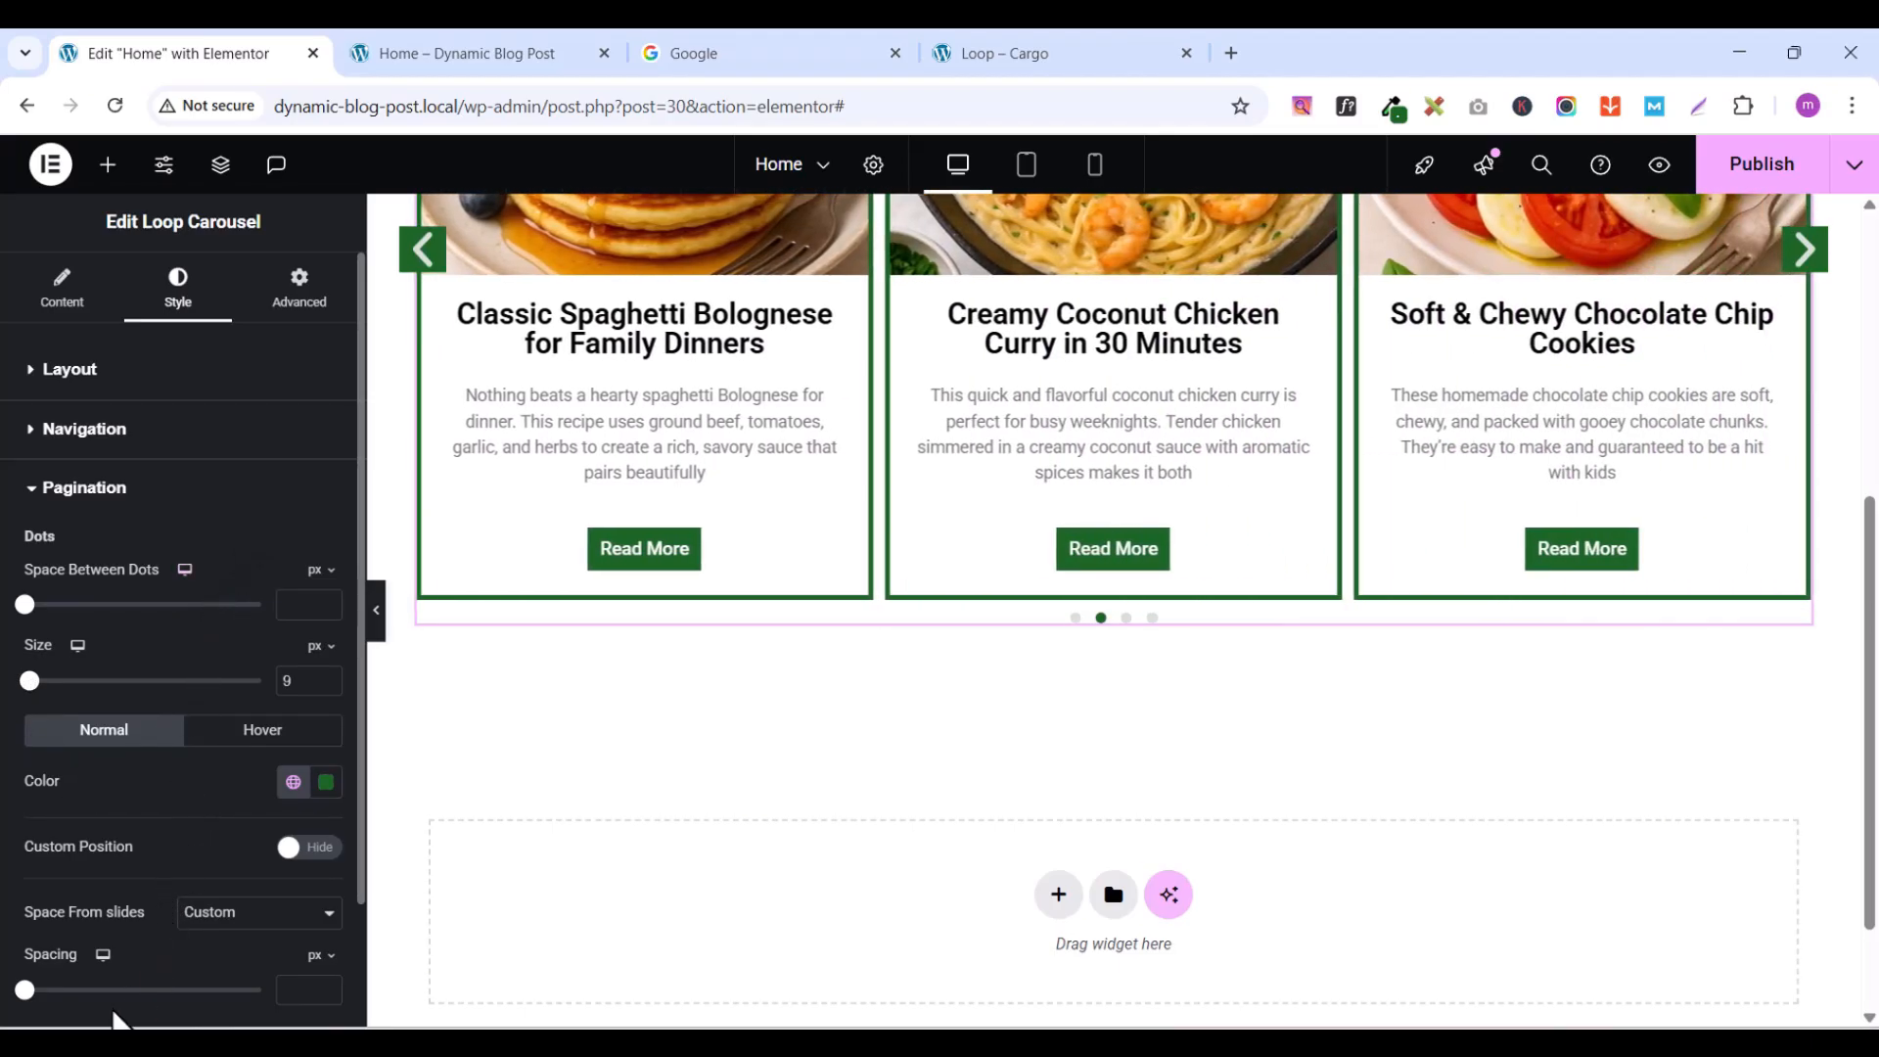
pyautogui.moveTo(25, 991); pyautogui.dragTo(88, 991)
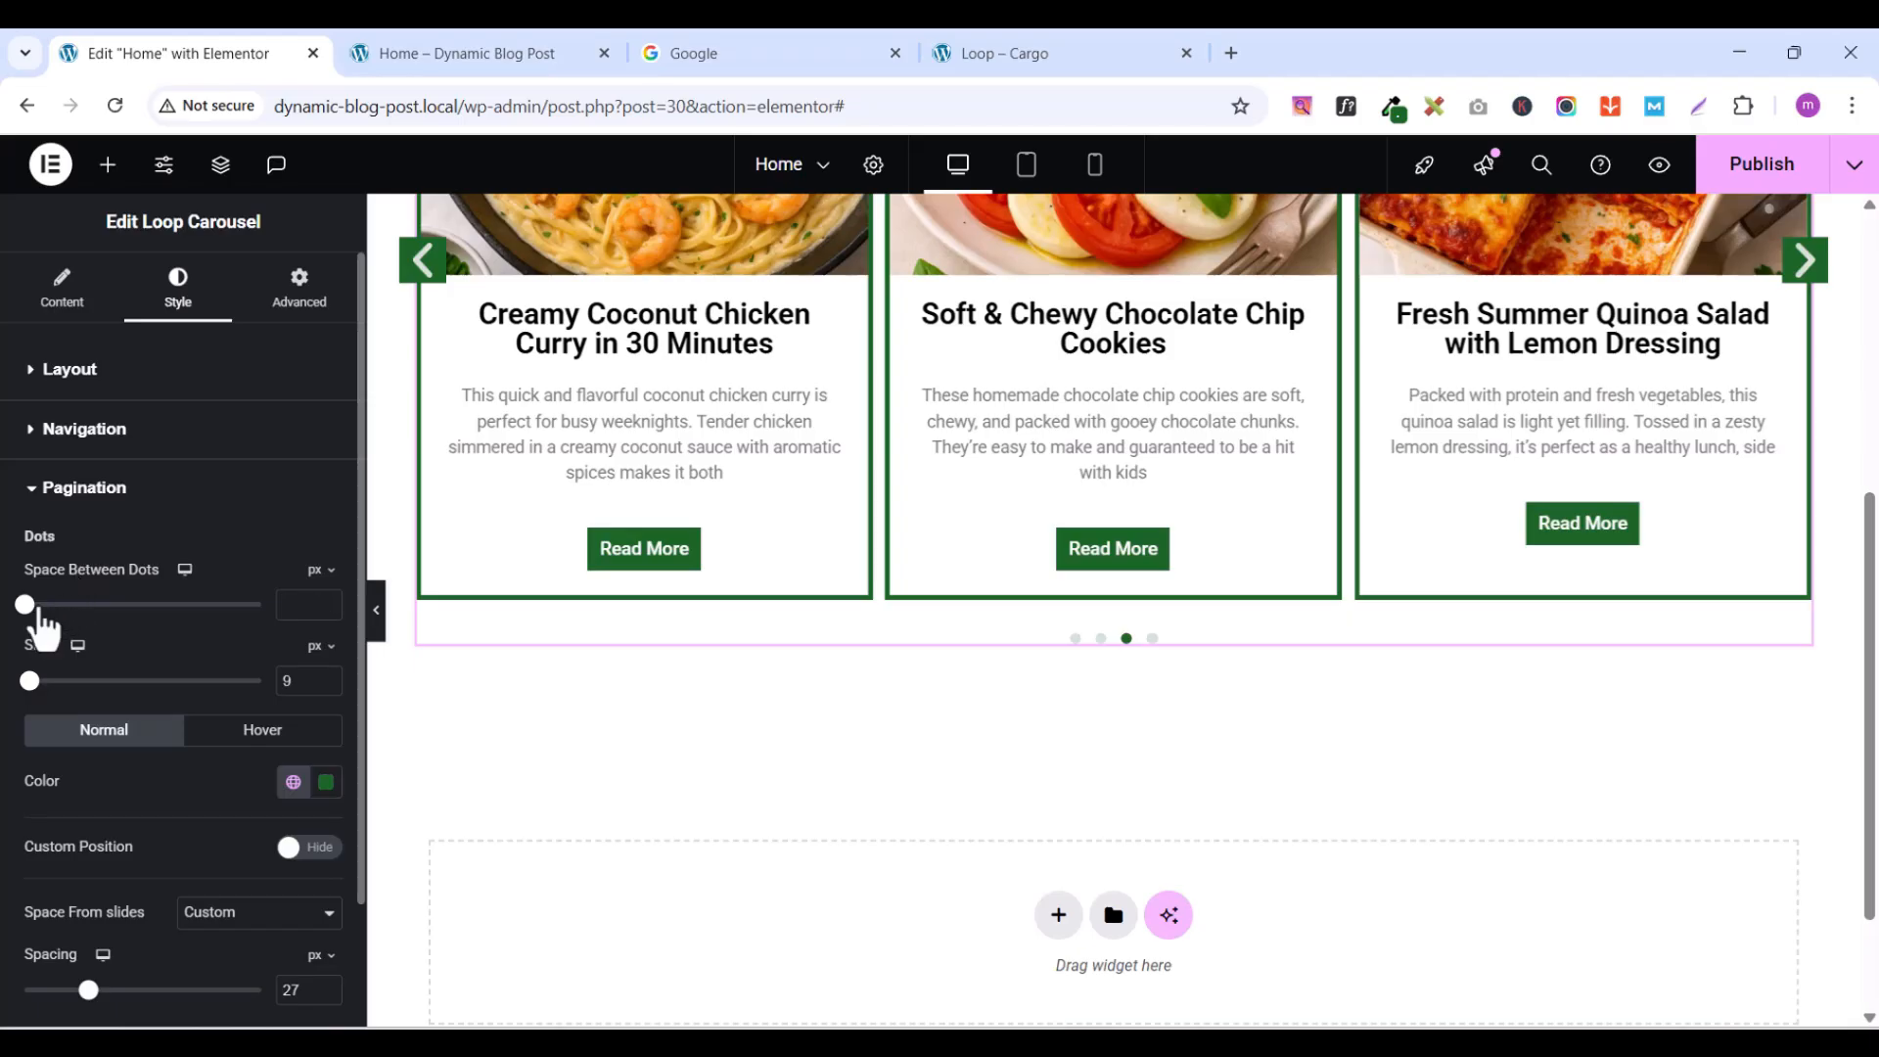
pyautogui.moveTo(24, 605); pyautogui.dragTo(88, 642)
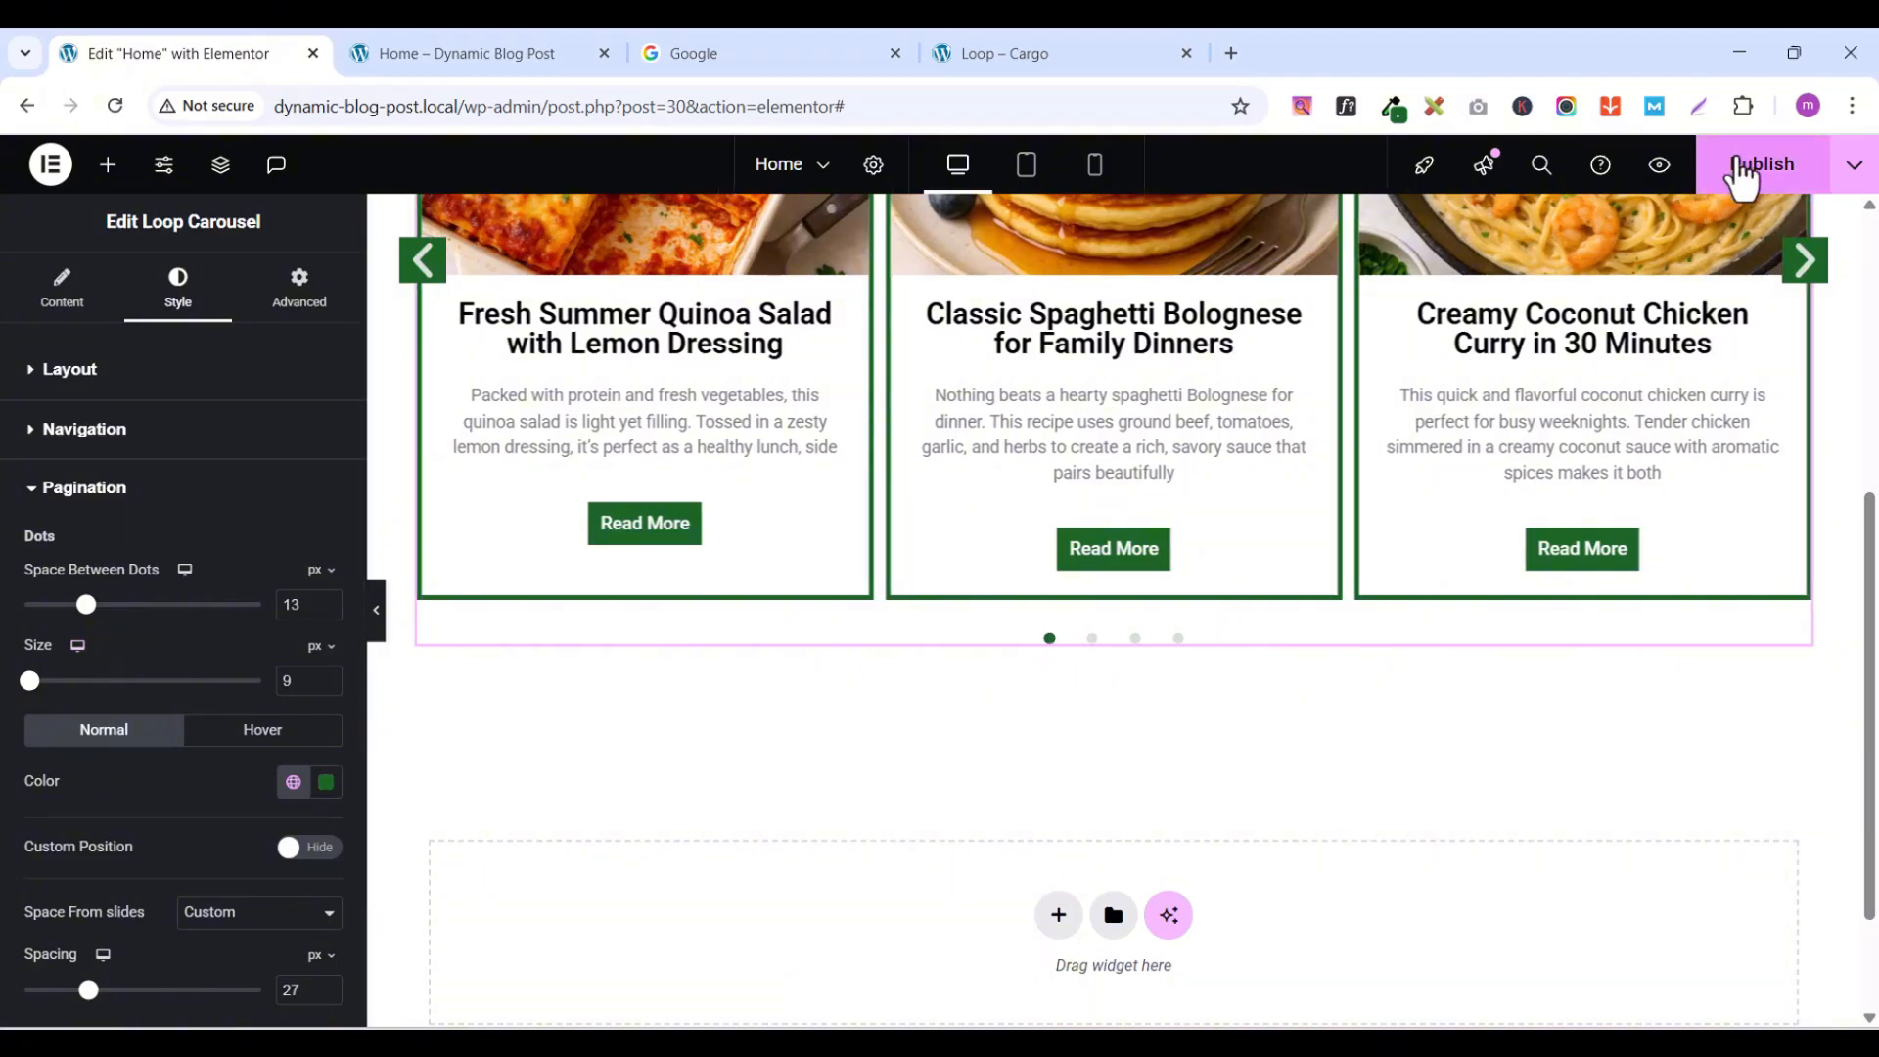
# - Publish the Home page changes and open the page preview
pyautogui.click(1741, 171)
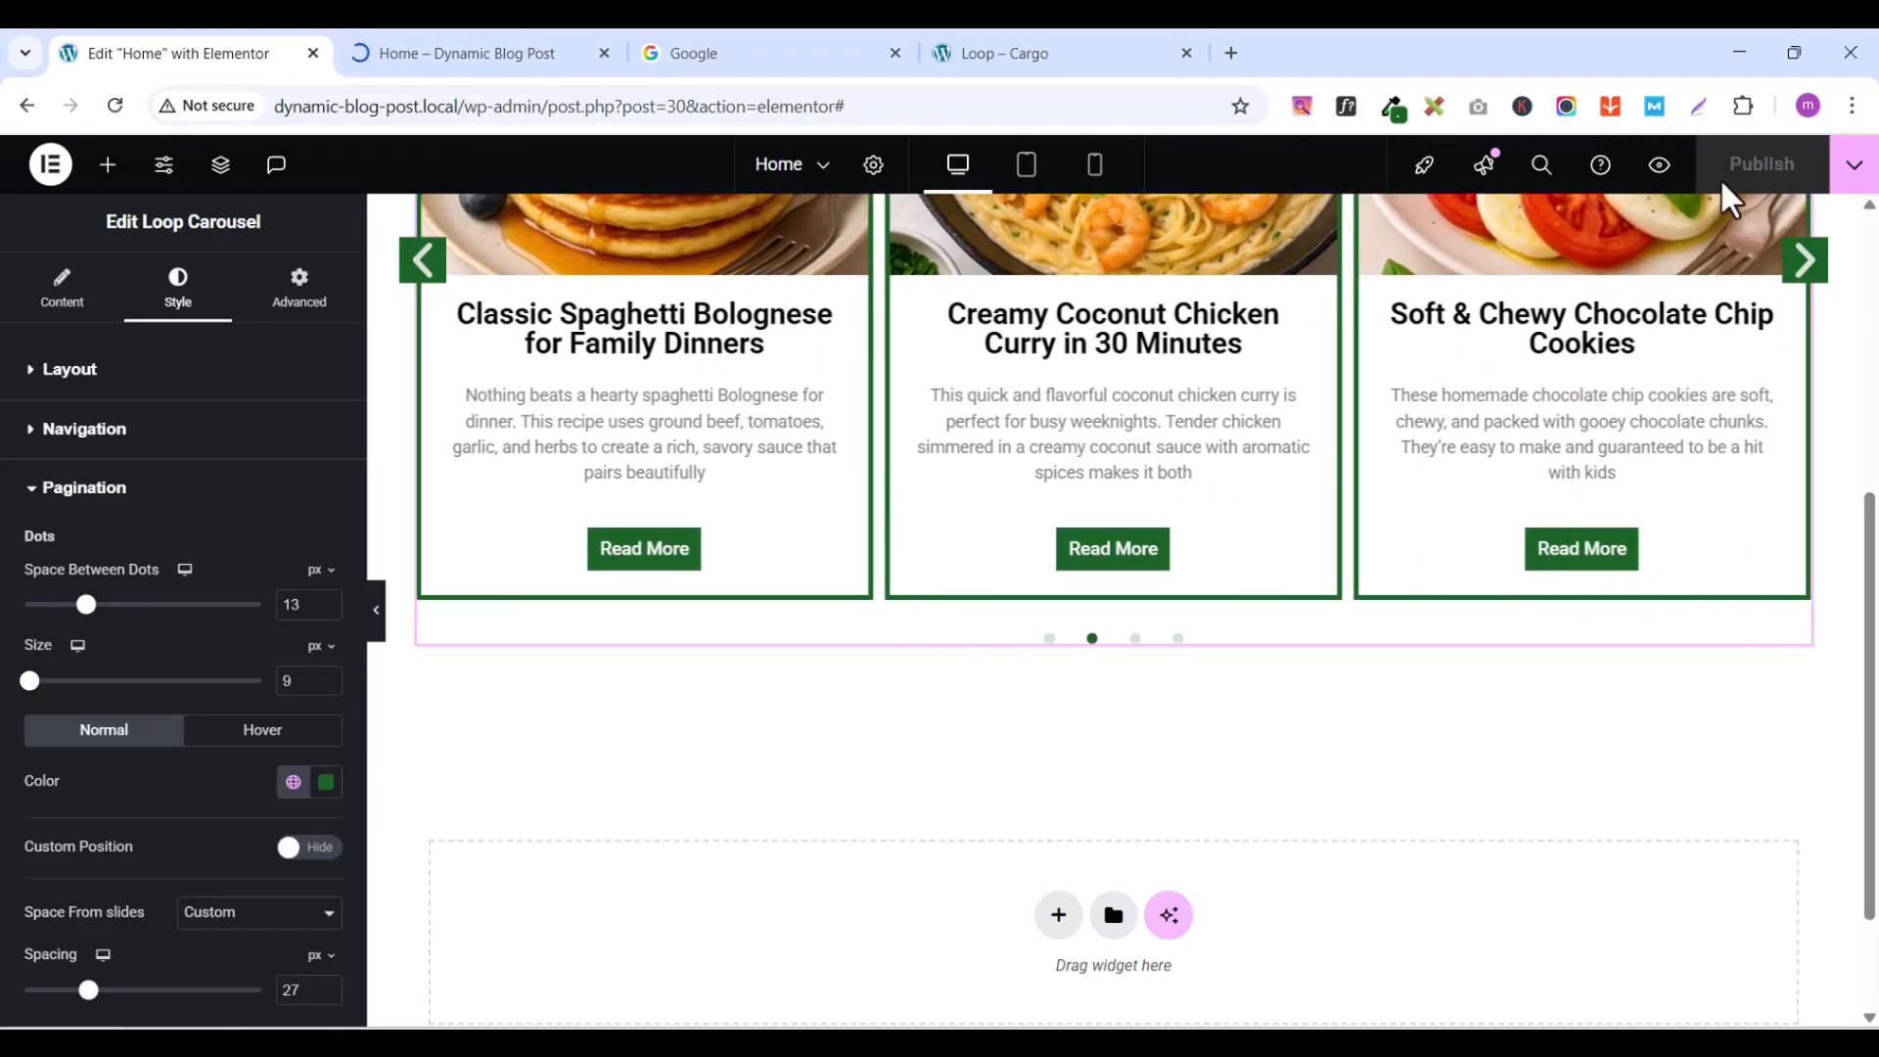
pyautogui.click(1656, 172)
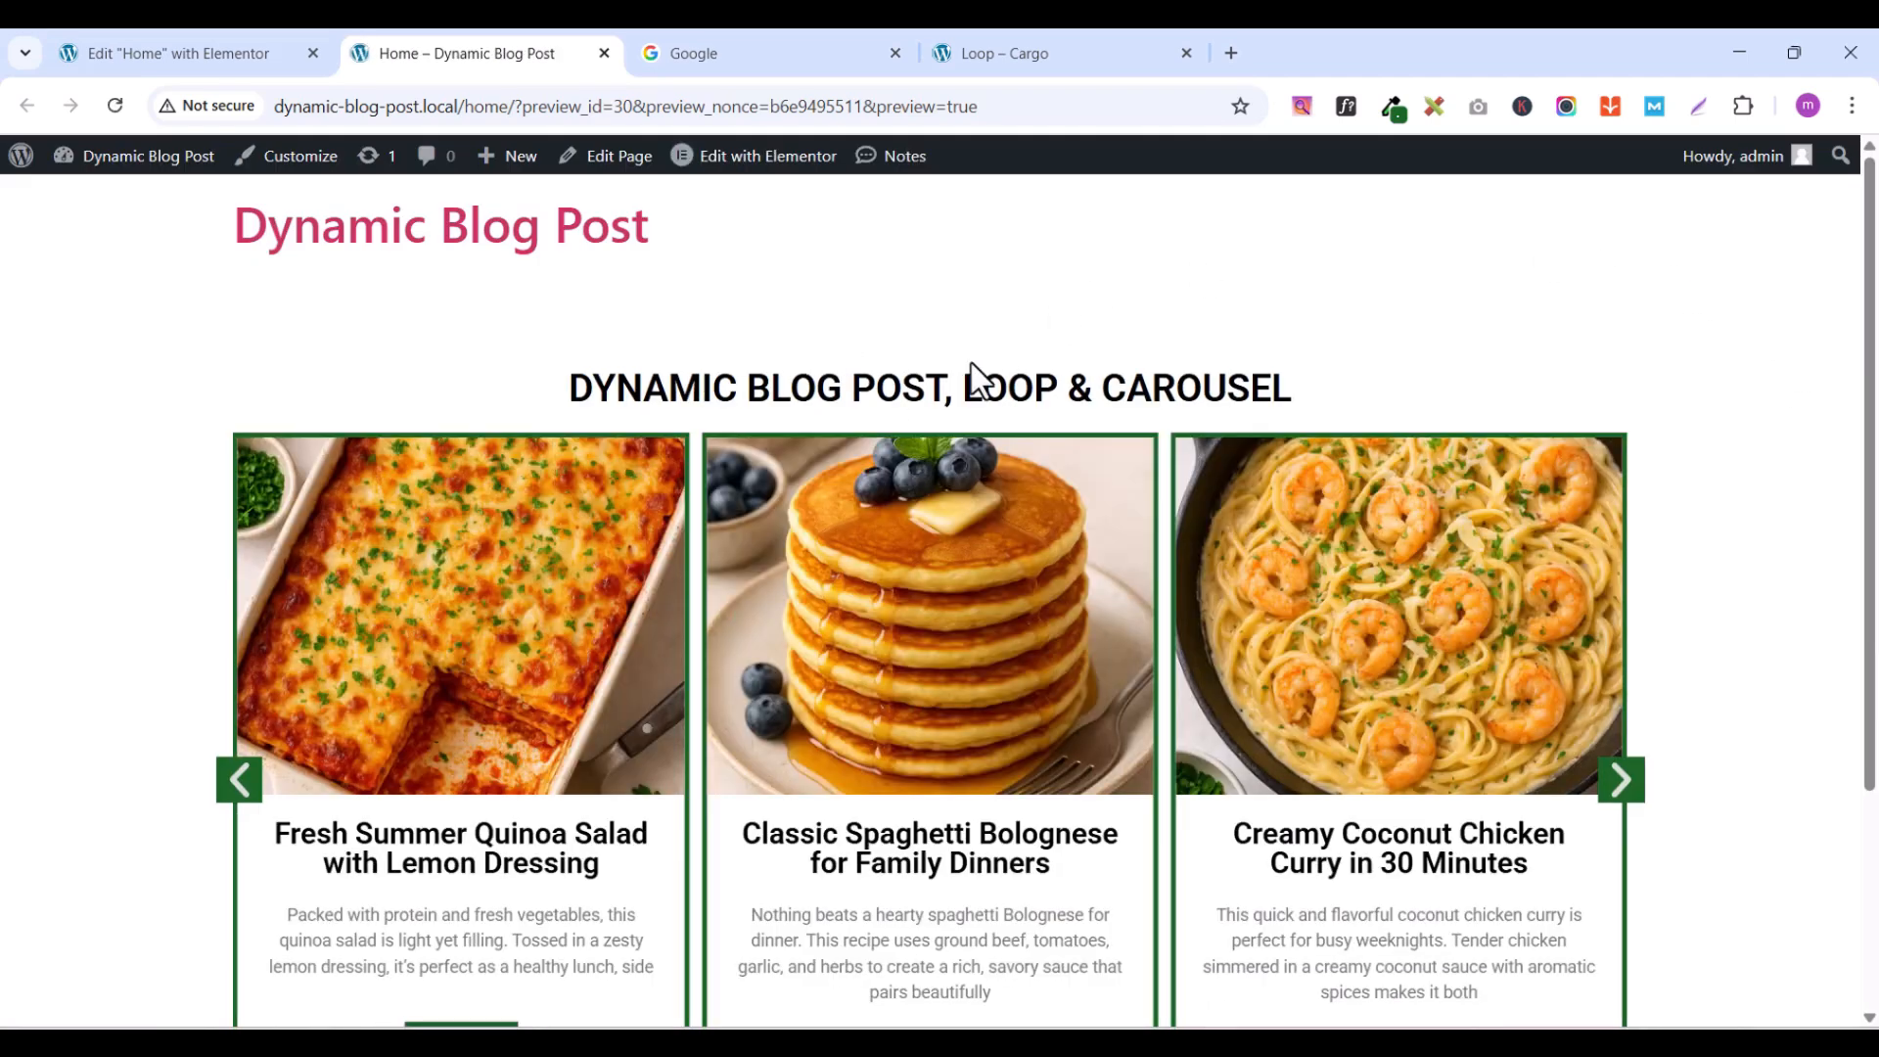
# - Test the carousel's next and previous arrows on the previewed page
pyautogui.moveTo(1870, 289); pyautogui.dragTo(1865, 416)
pyautogui.click(1622, 604)
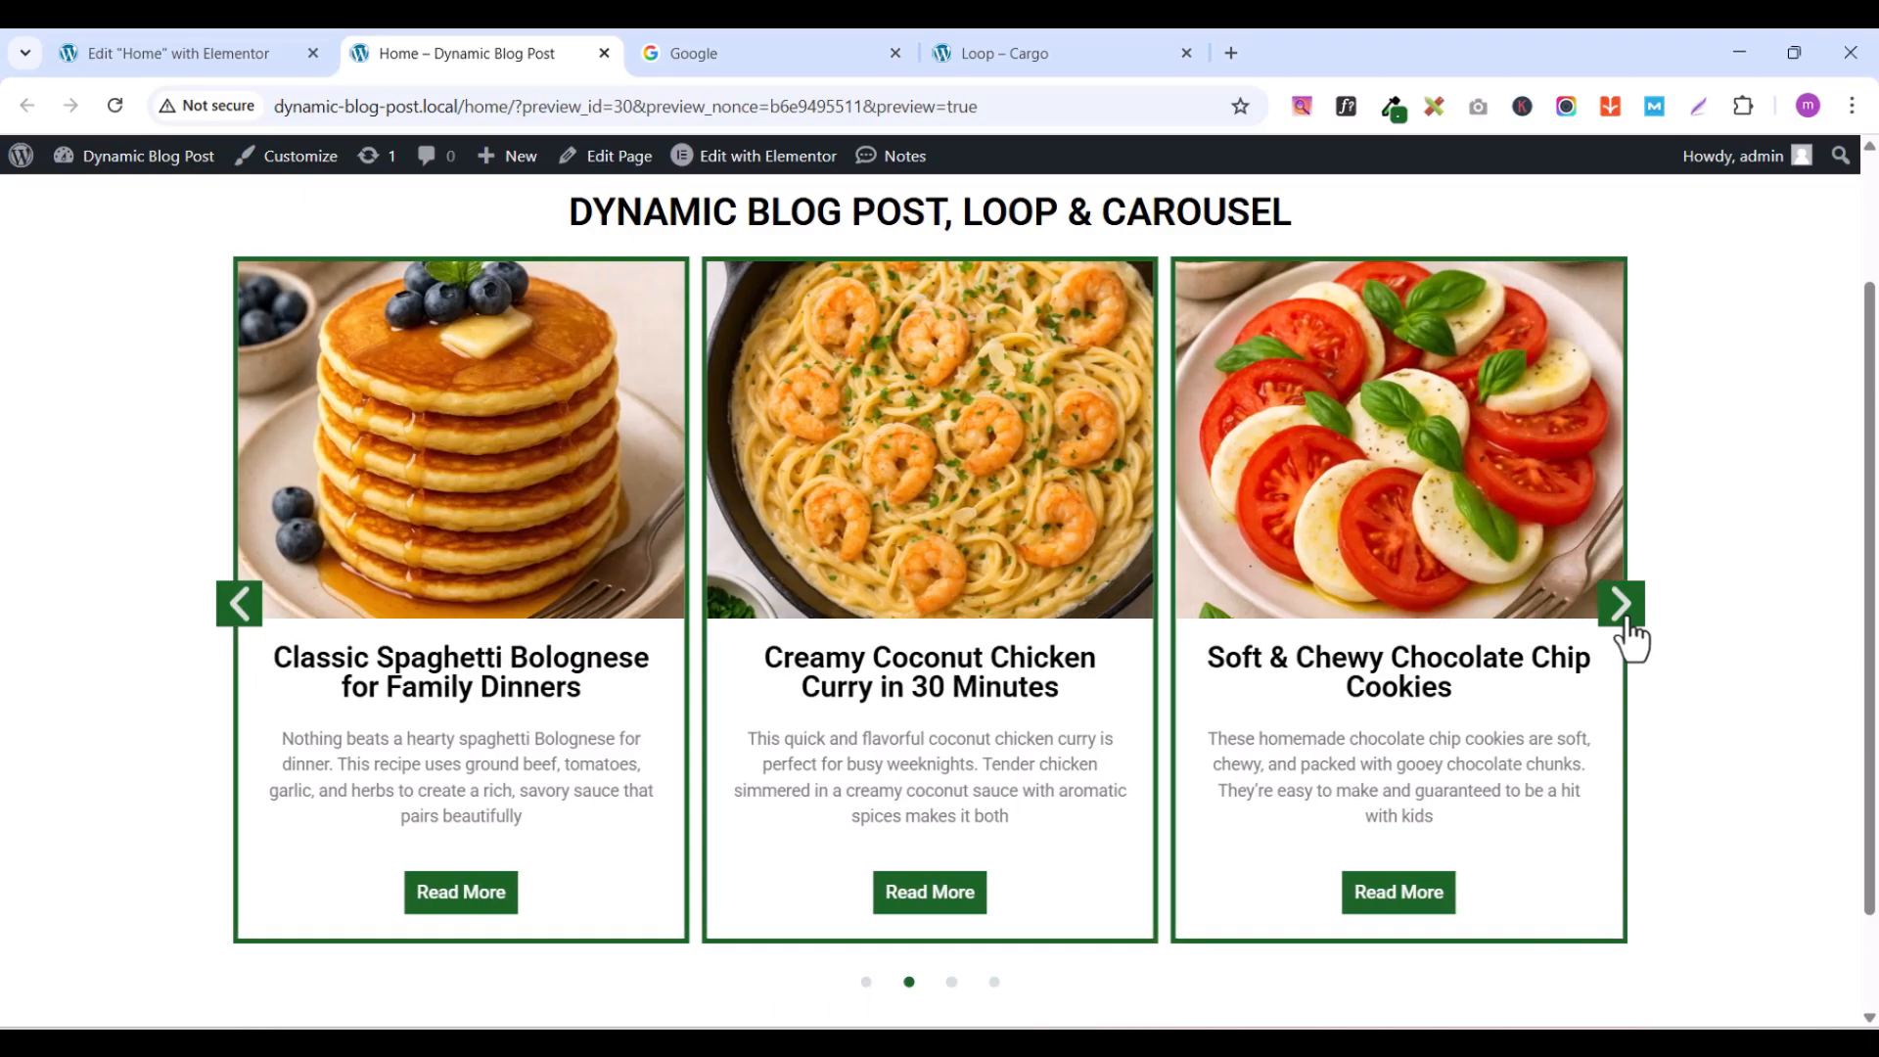
pyautogui.click(1622, 604)
pyautogui.click(1622, 604)
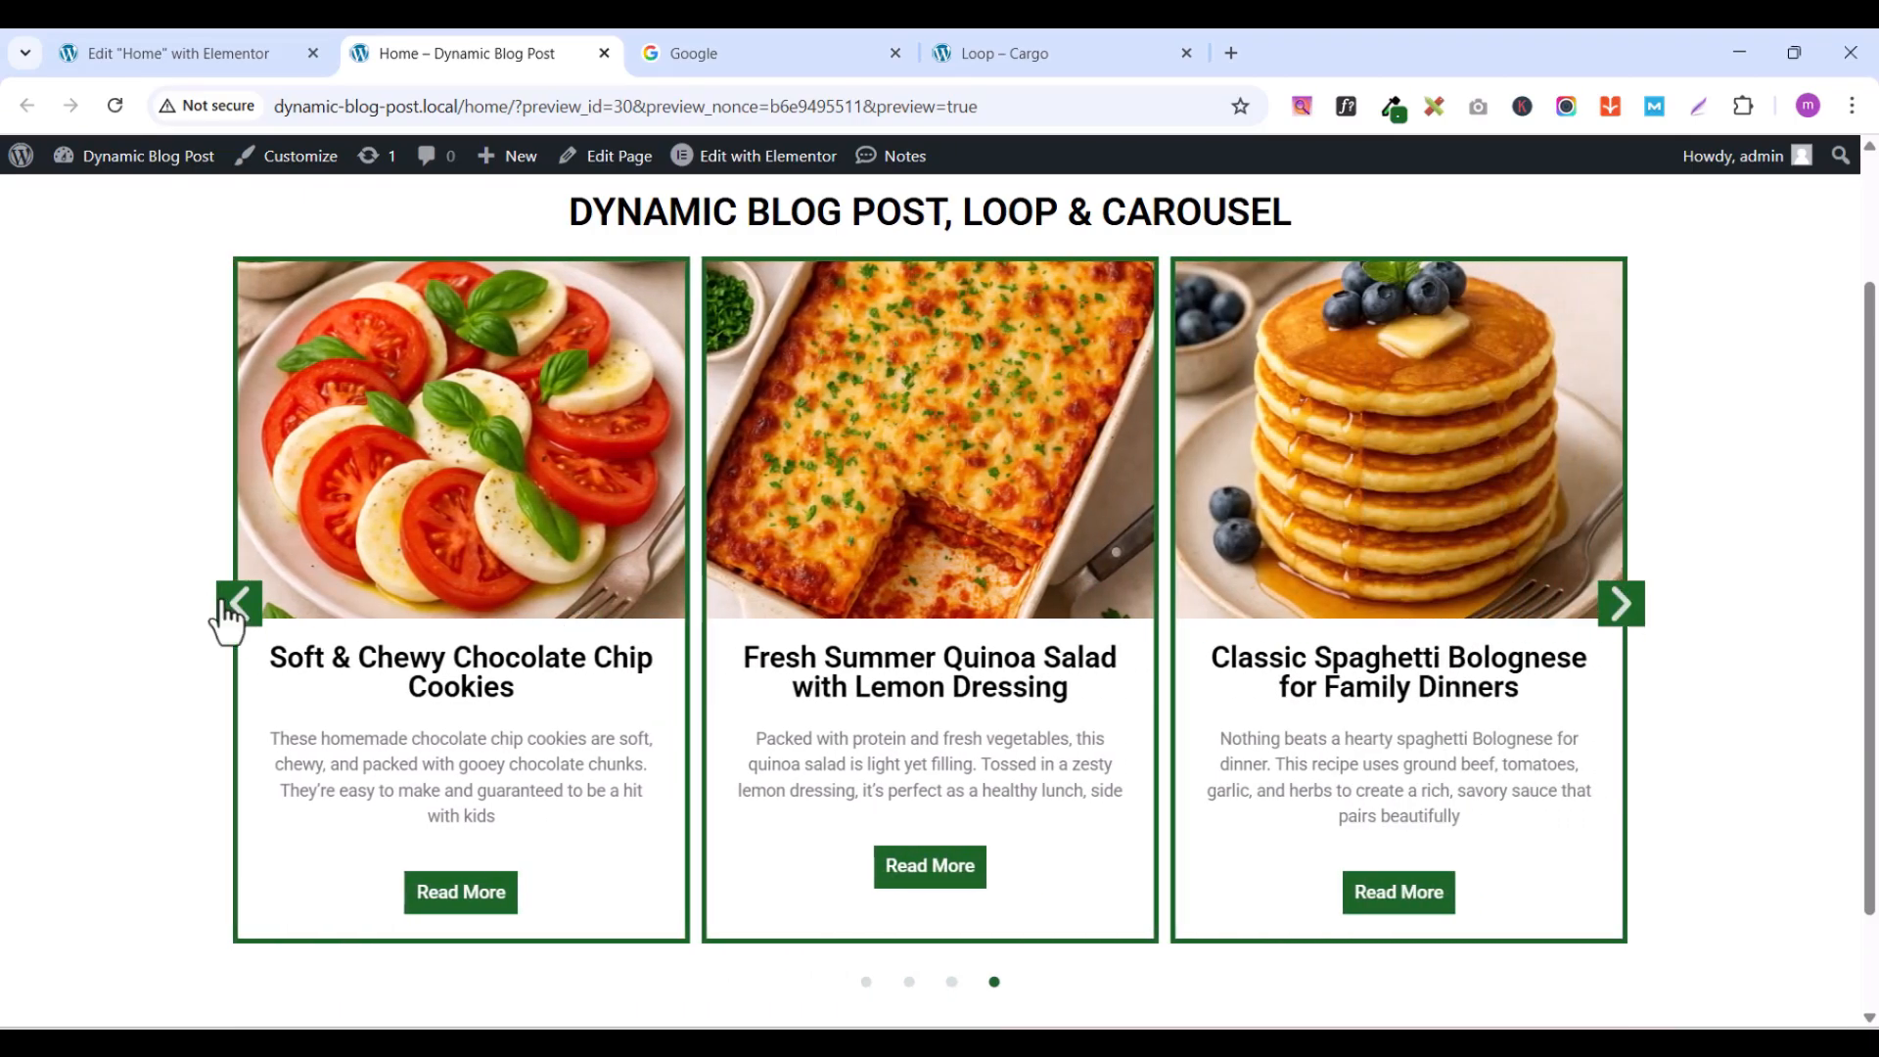
pyautogui.click(227, 614)
pyautogui.click(226, 616)
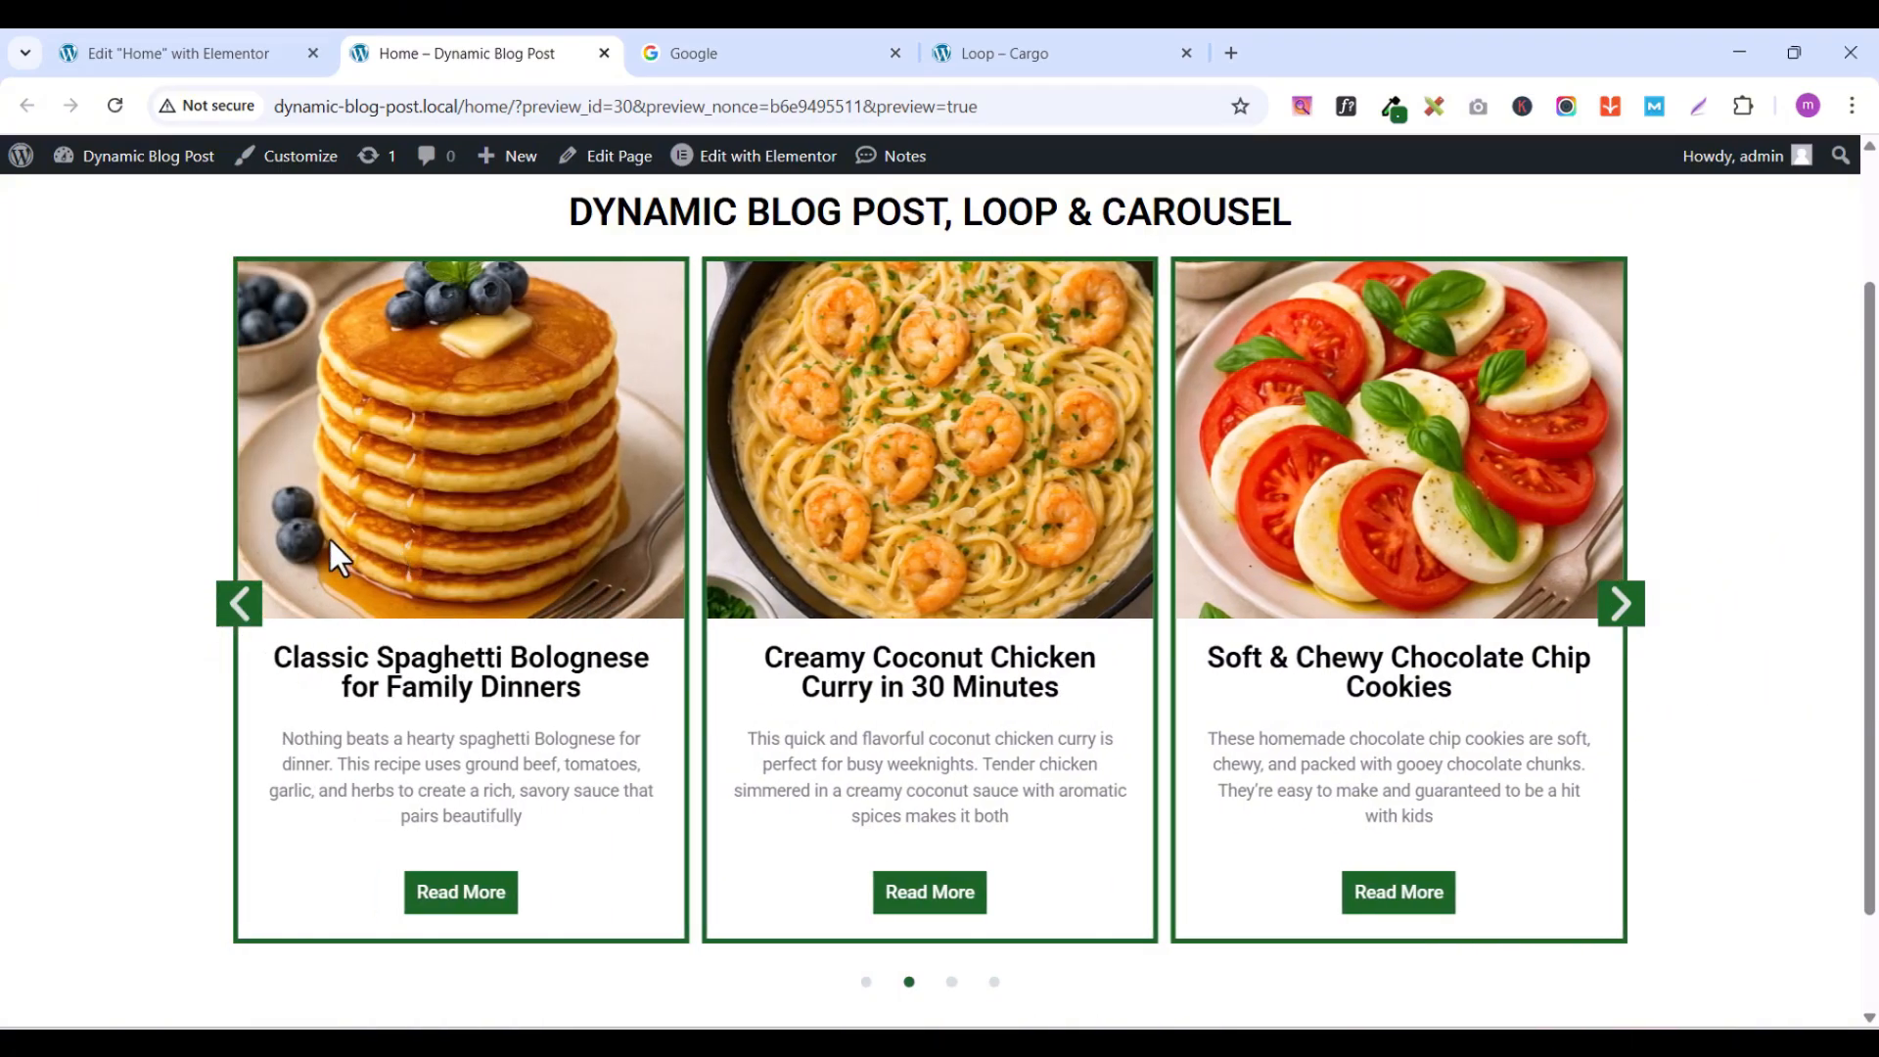
# - Test moving through the previewed carousel by swiping its slides and by using its pagination dots
pyautogui.moveTo(329, 541); pyautogui.dragTo(760, 539)
pyautogui.moveTo(431, 544); pyautogui.dragTo(926, 543)
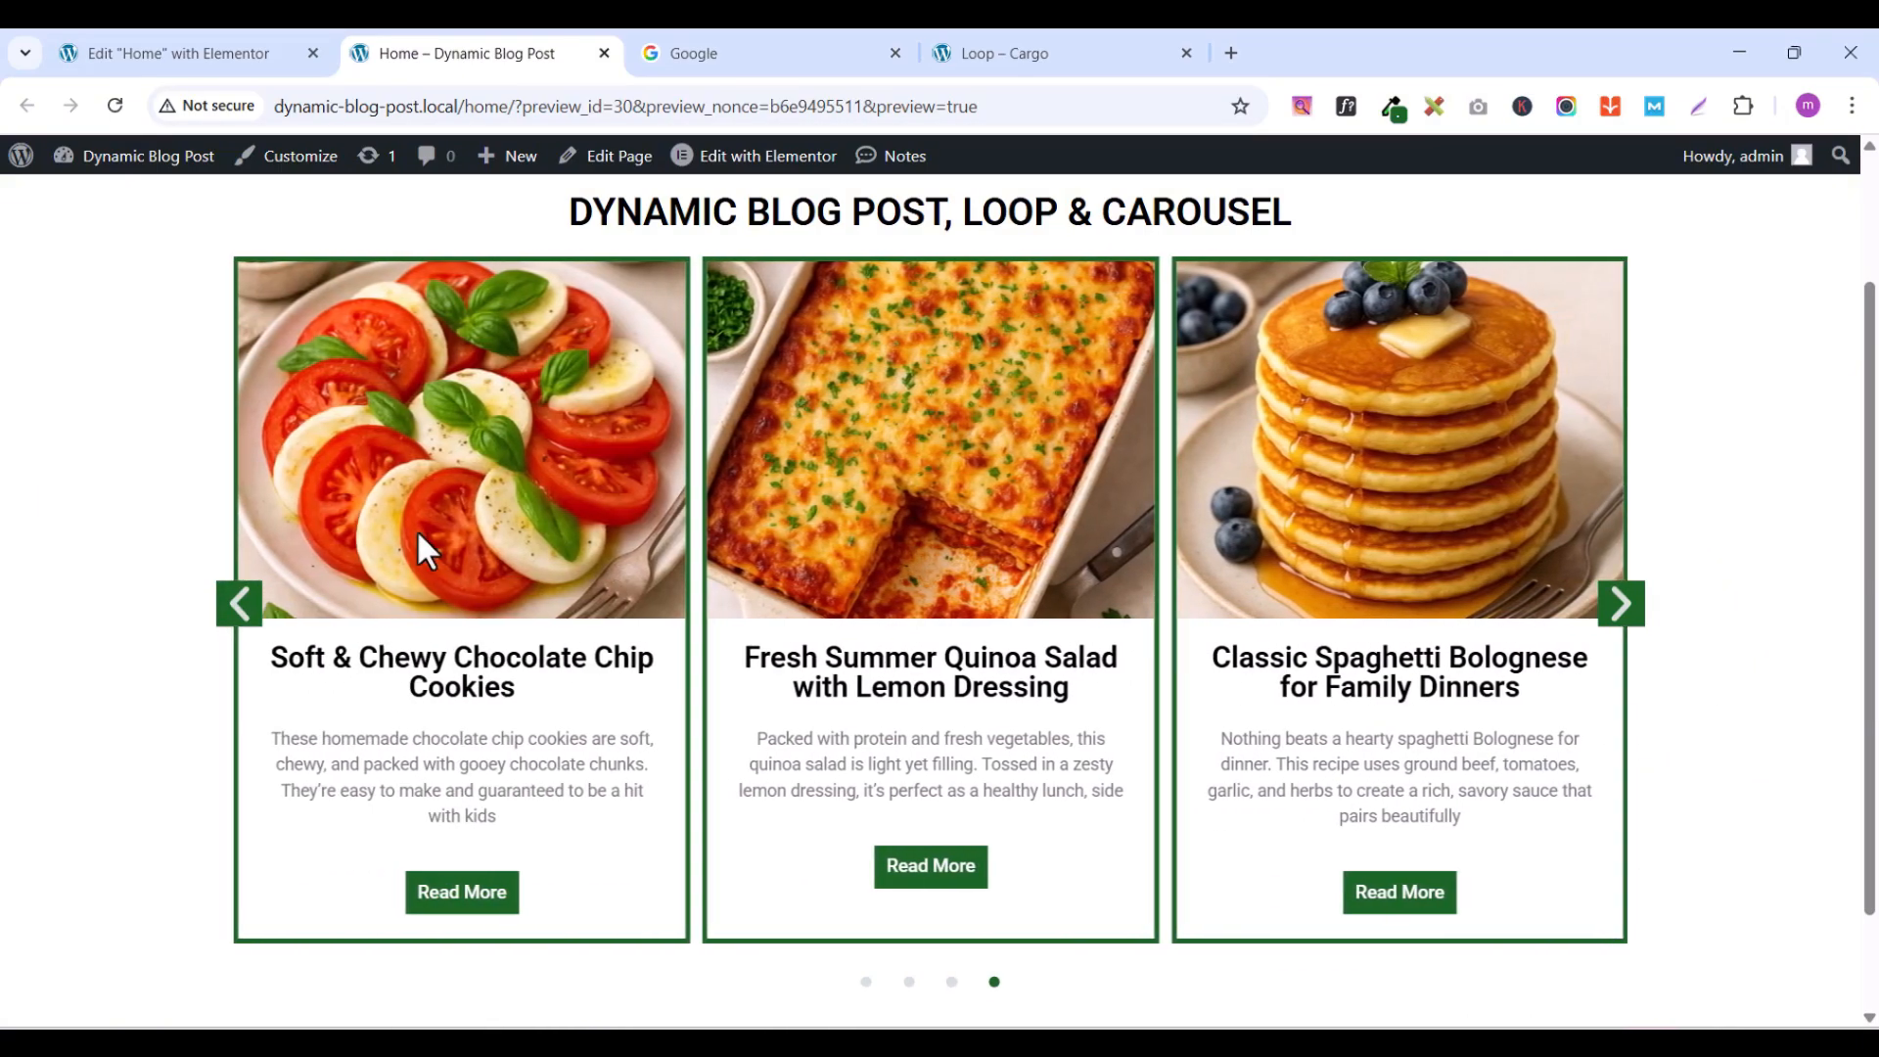
pyautogui.moveTo(419, 535); pyautogui.dragTo(982, 537)
pyautogui.moveTo(391, 558); pyautogui.dragTo(835, 781)
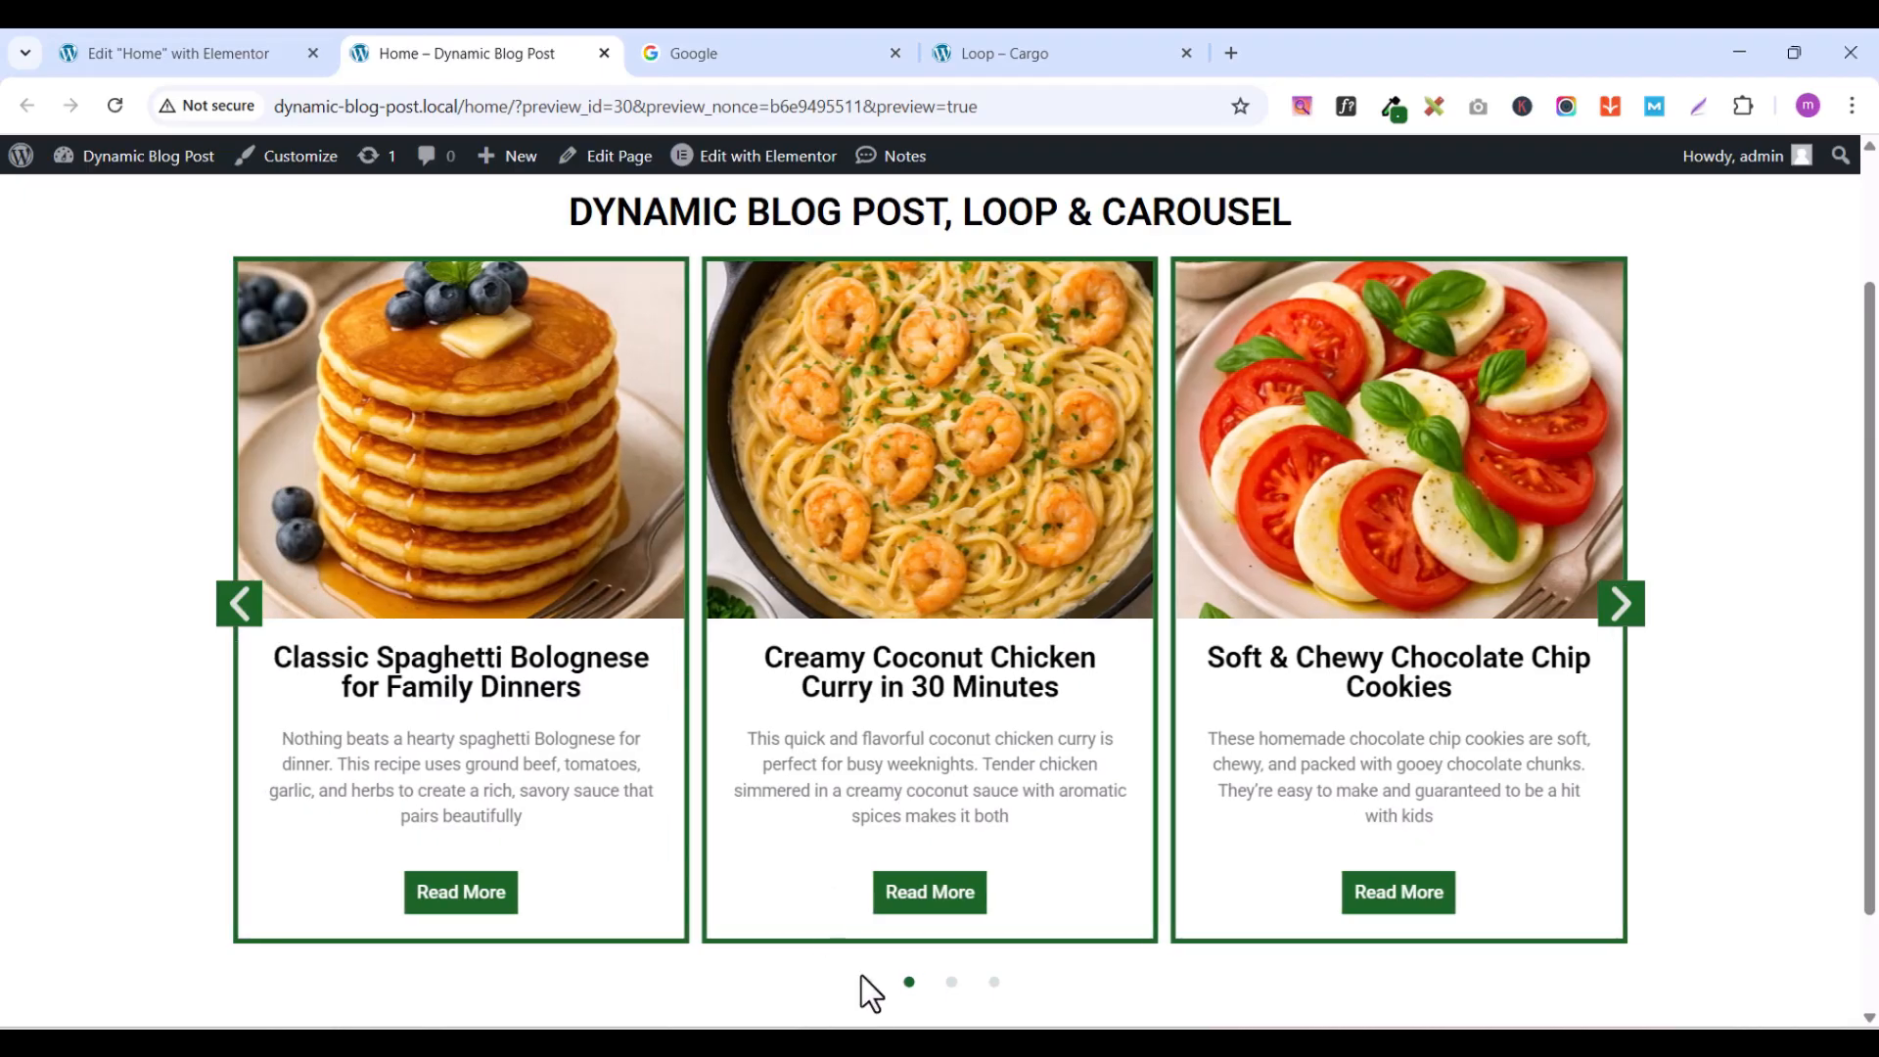
pyautogui.click(866, 981)
pyautogui.click(908, 982)
pyautogui.click(949, 982)
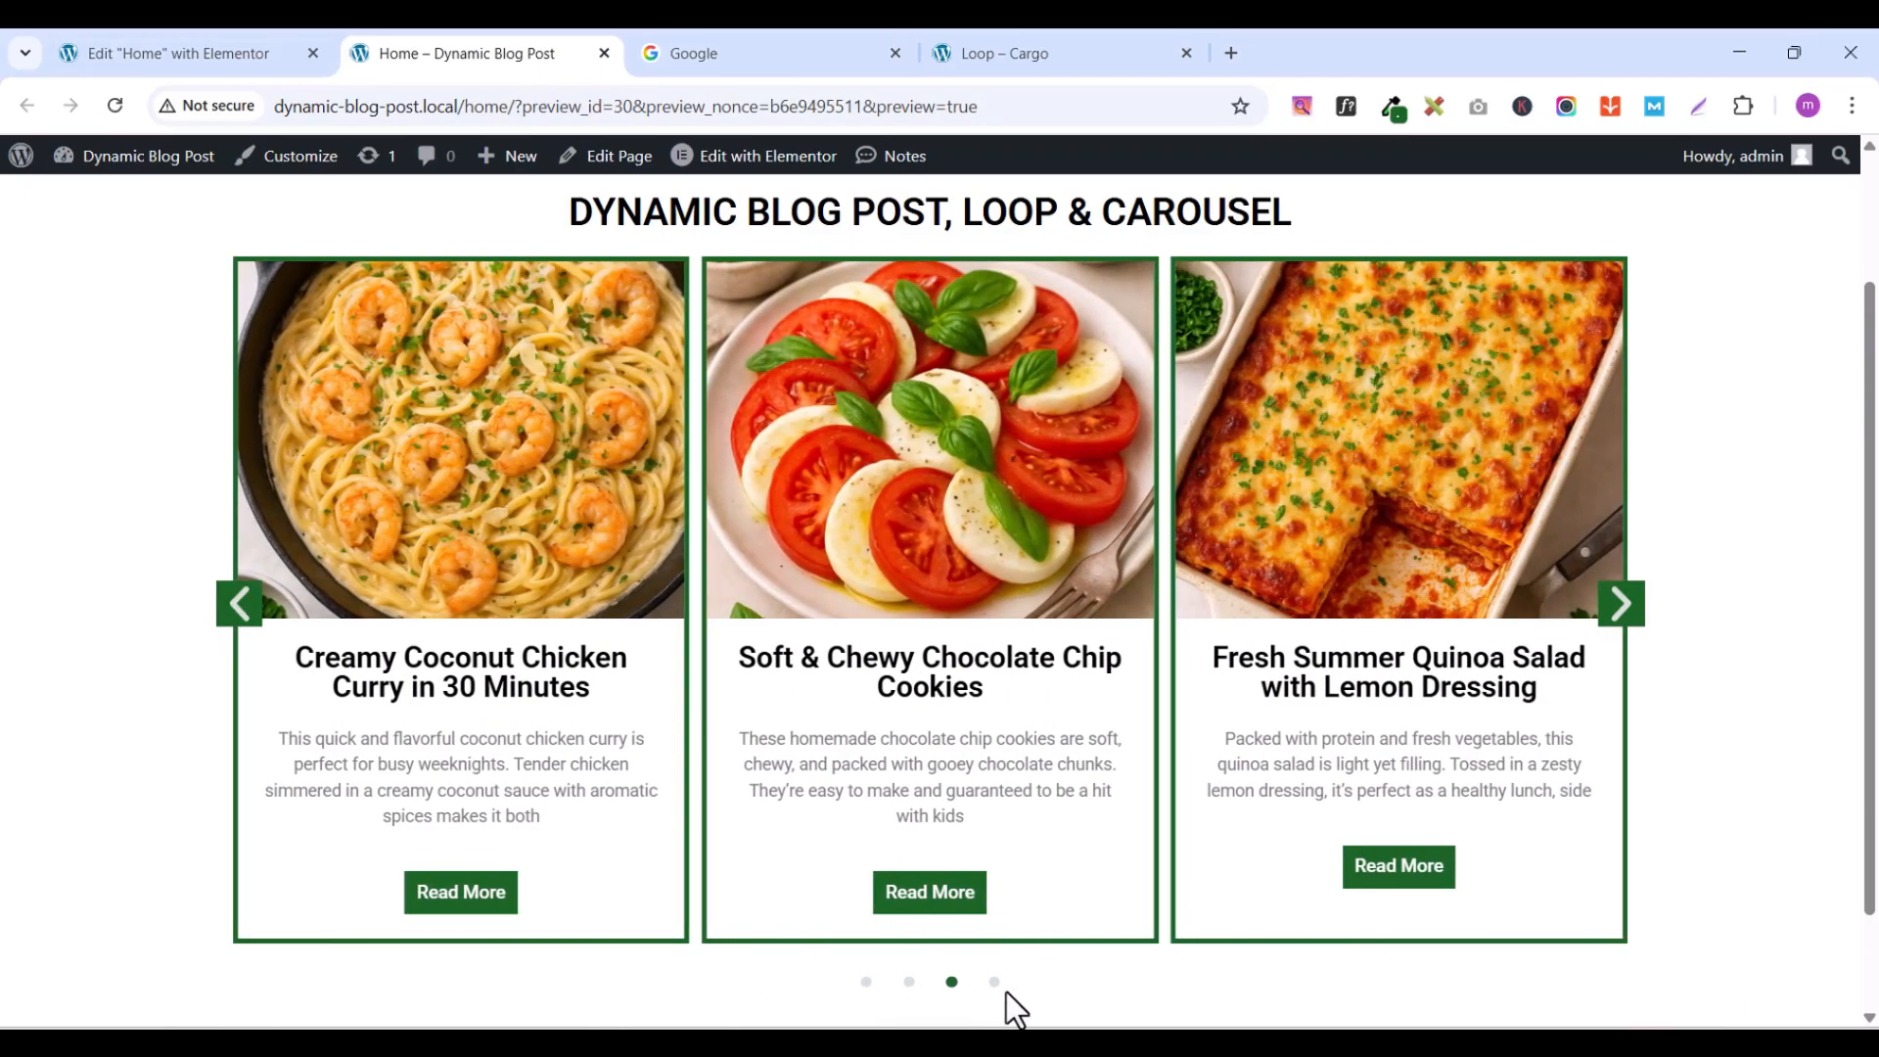
# - Jump to the second, third and first slide positions of the previewed carousel using its pagination dots
pyautogui.click(911, 983)
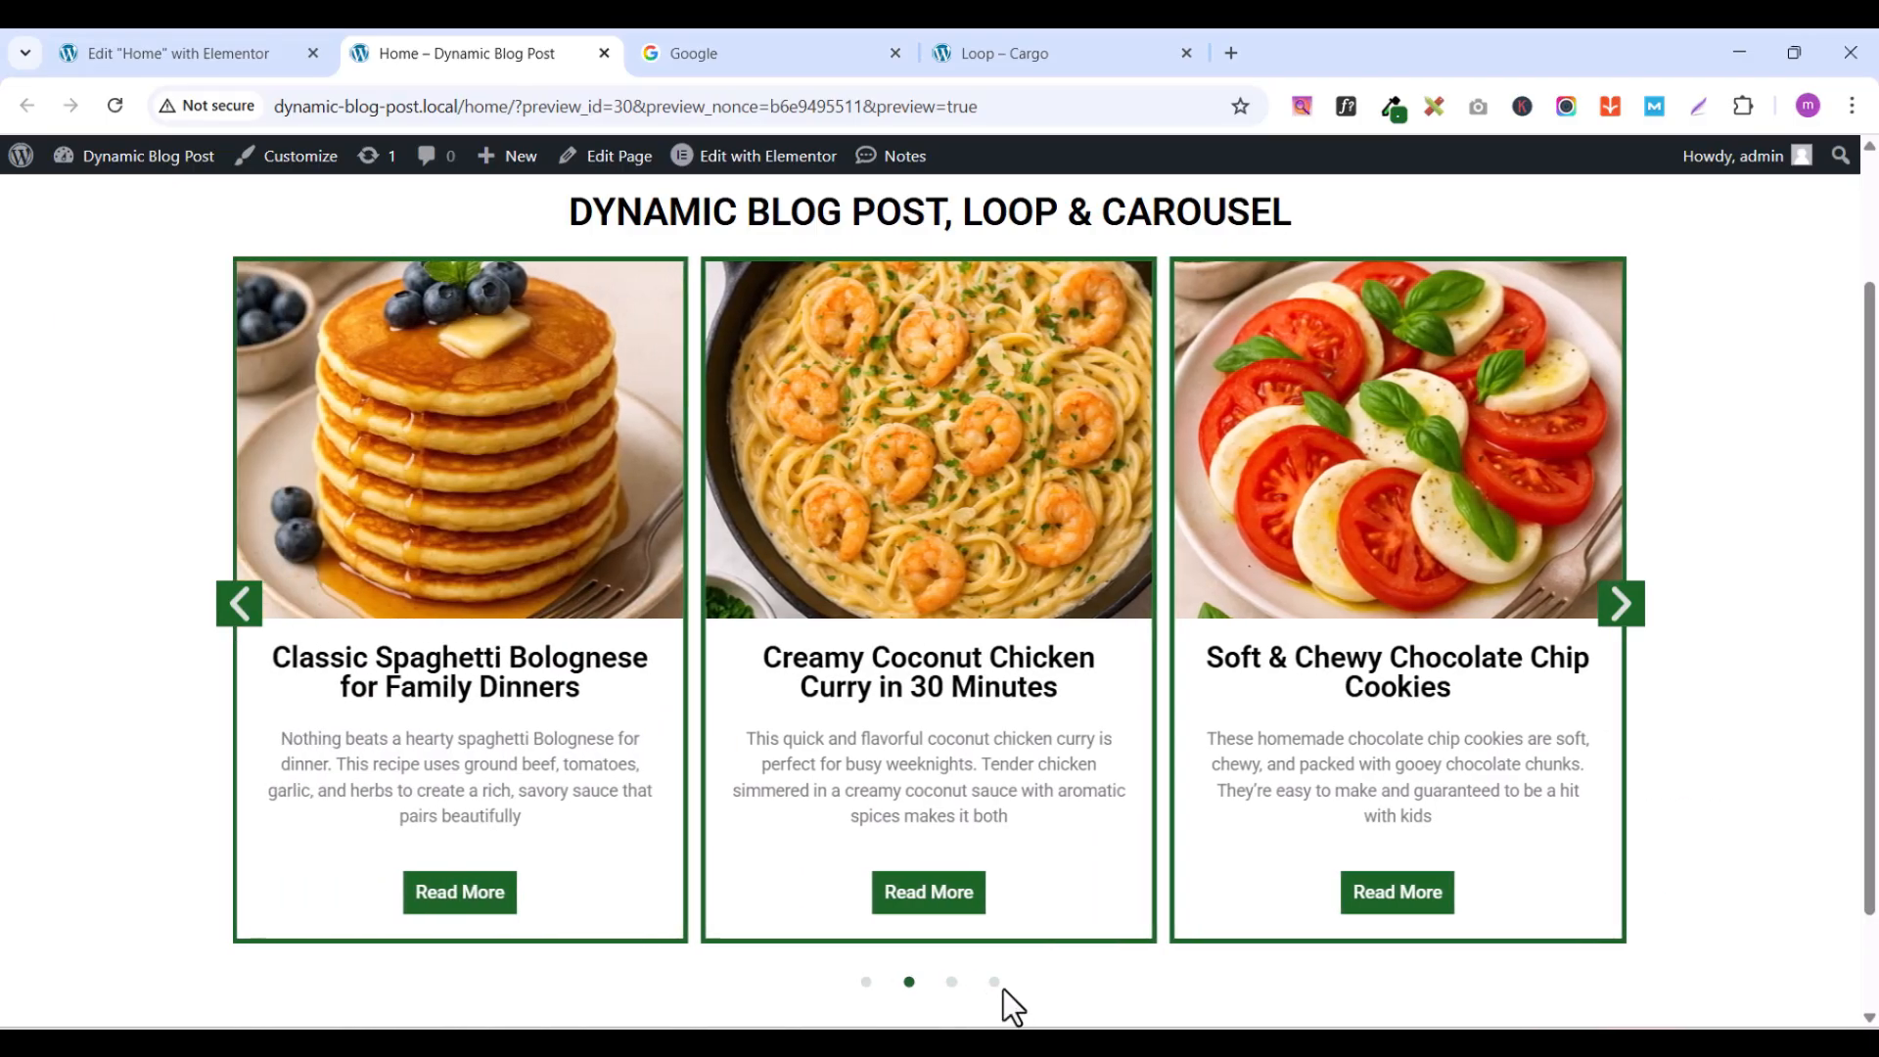
pyautogui.click(950, 982)
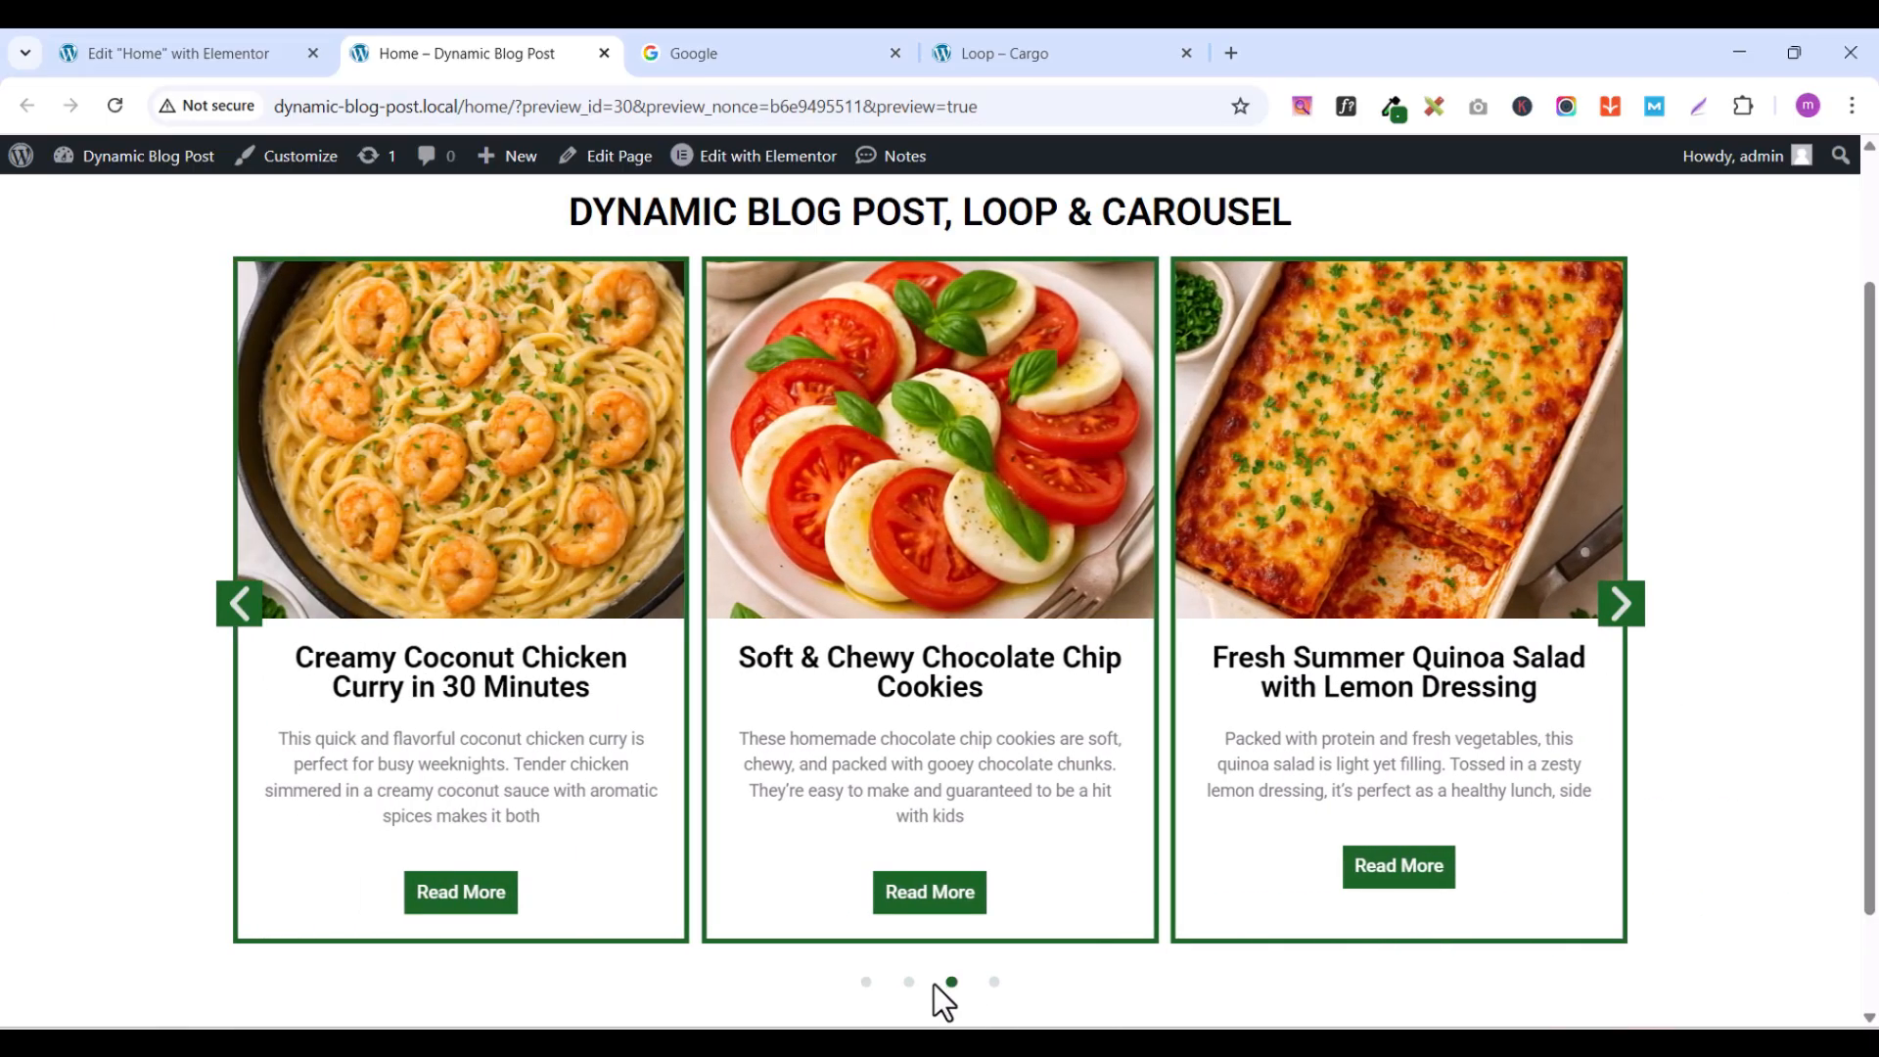
pyautogui.click(867, 982)
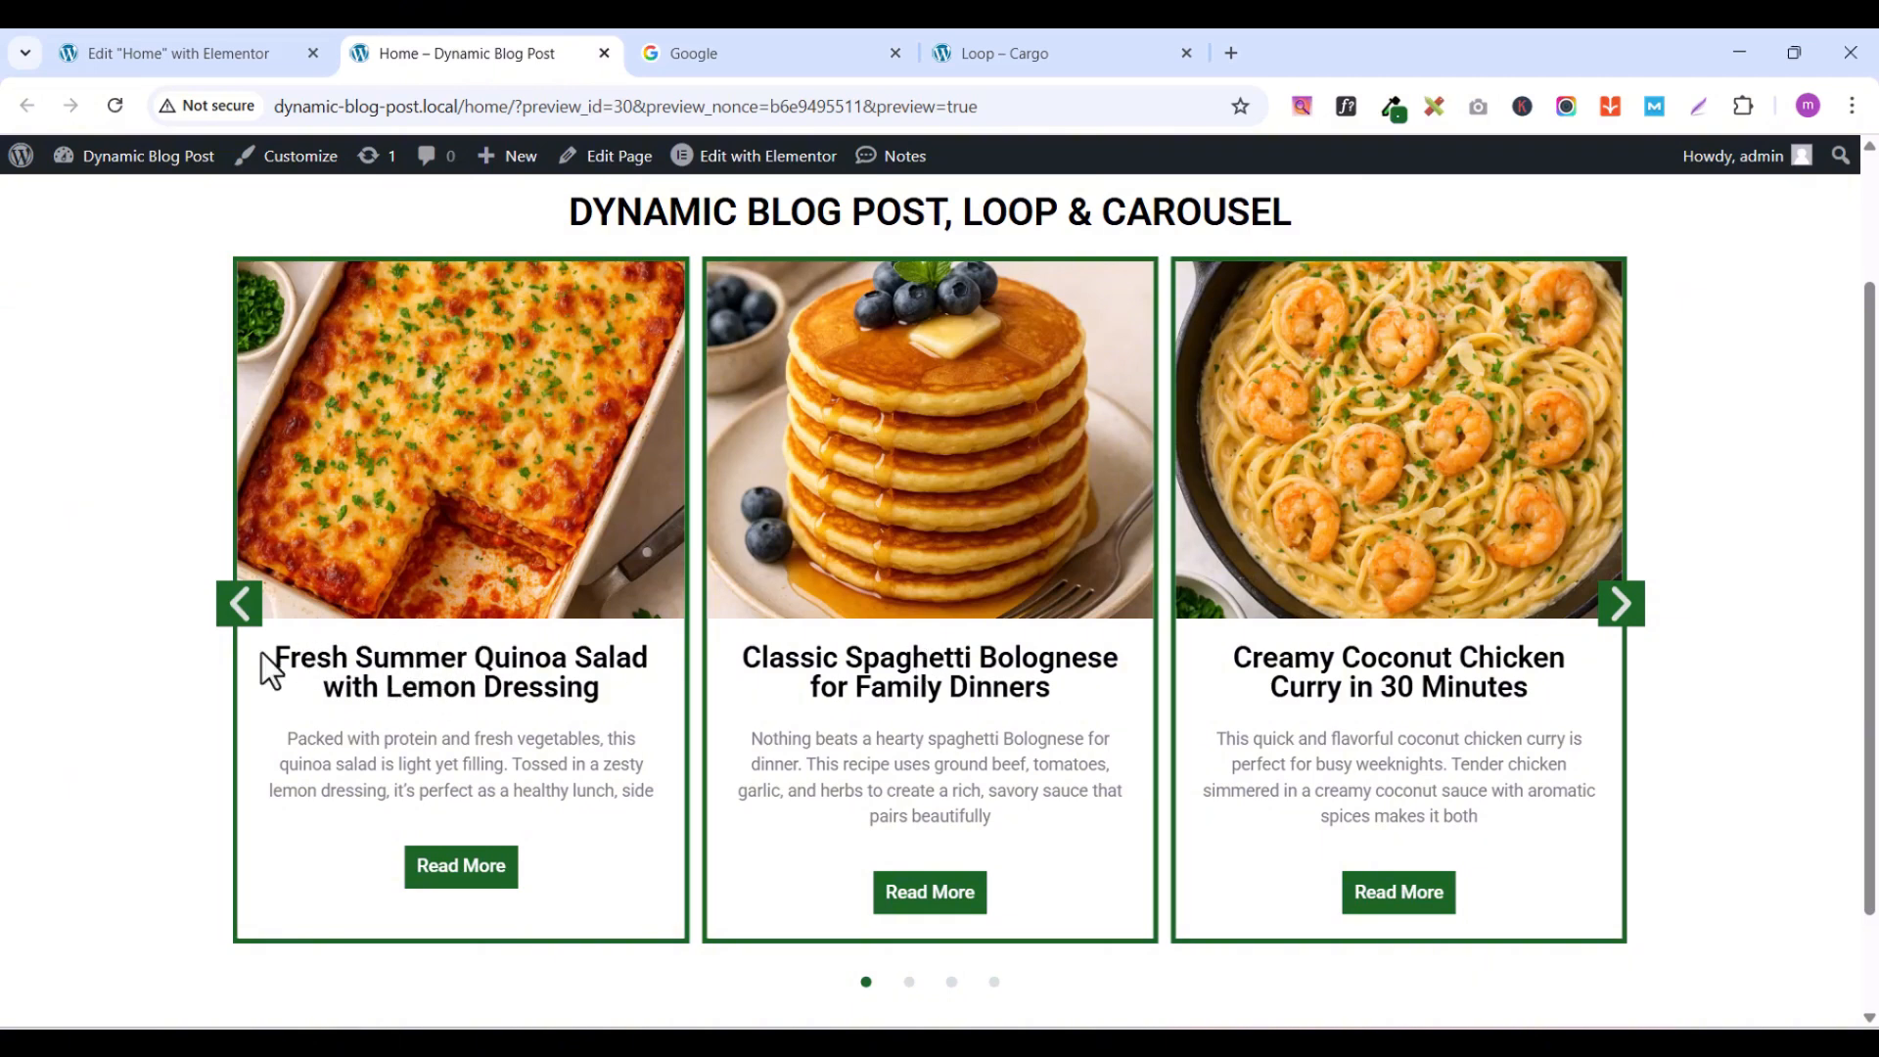
# - Test whether the title and the Read More button of the Fresh Summer Quinoa Salad card open the post
pyautogui.moveTo(279, 670); pyautogui.dragTo(434, 677)
pyautogui.click(466, 878)
pyautogui.scroll(-2, 720, 631)
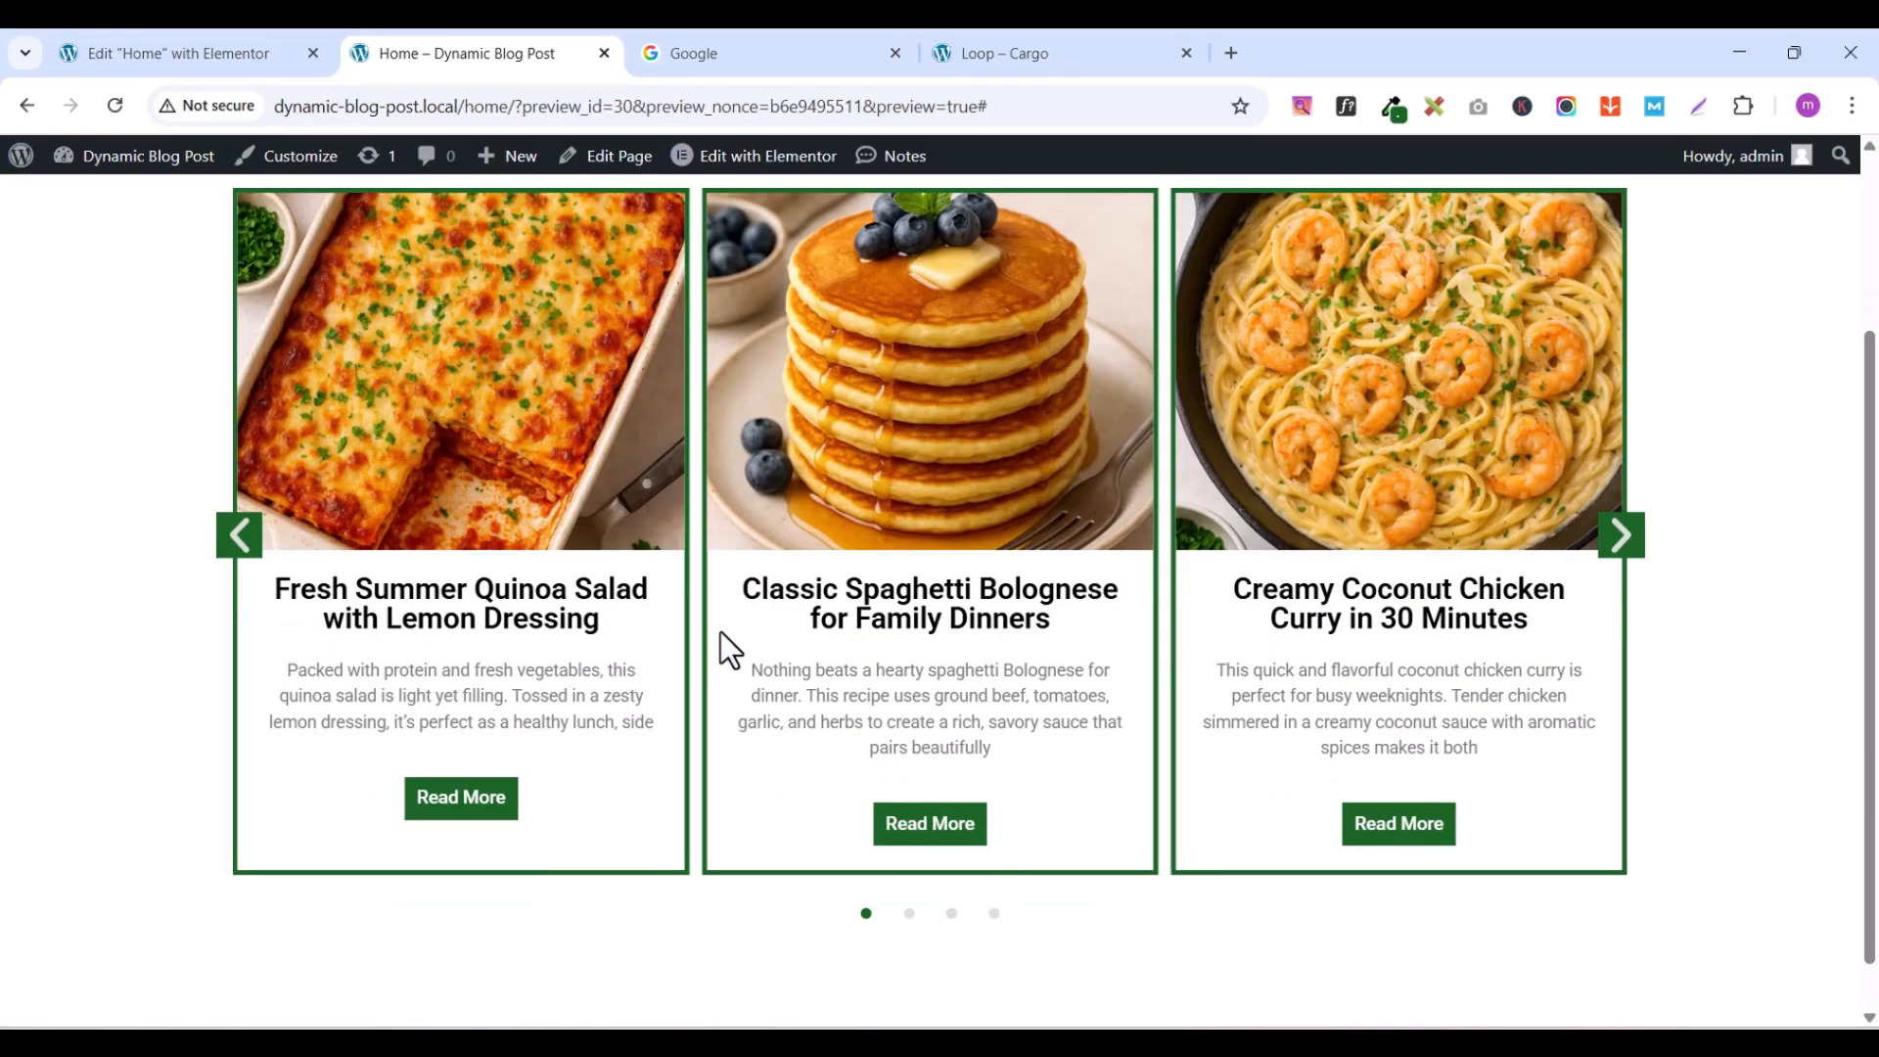
pyautogui.click(192, 54)
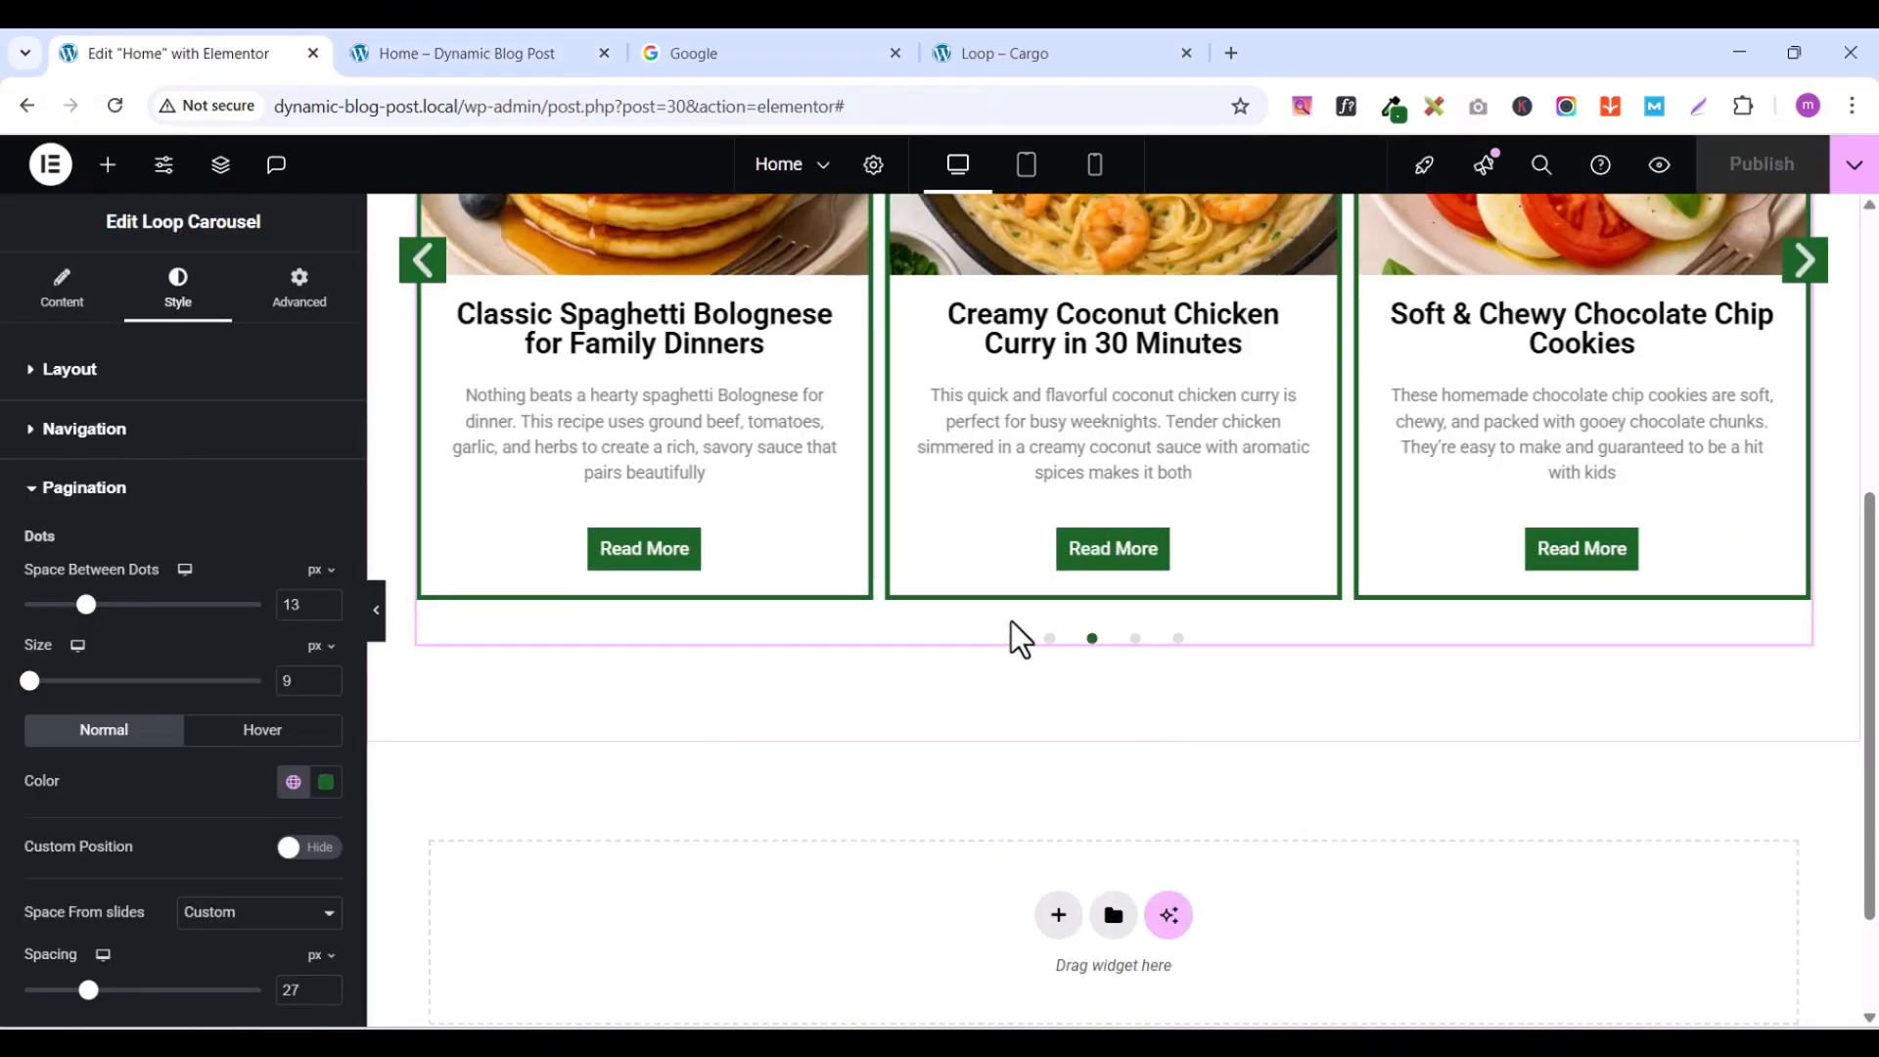
pyautogui.scroll(1, 979, 617)
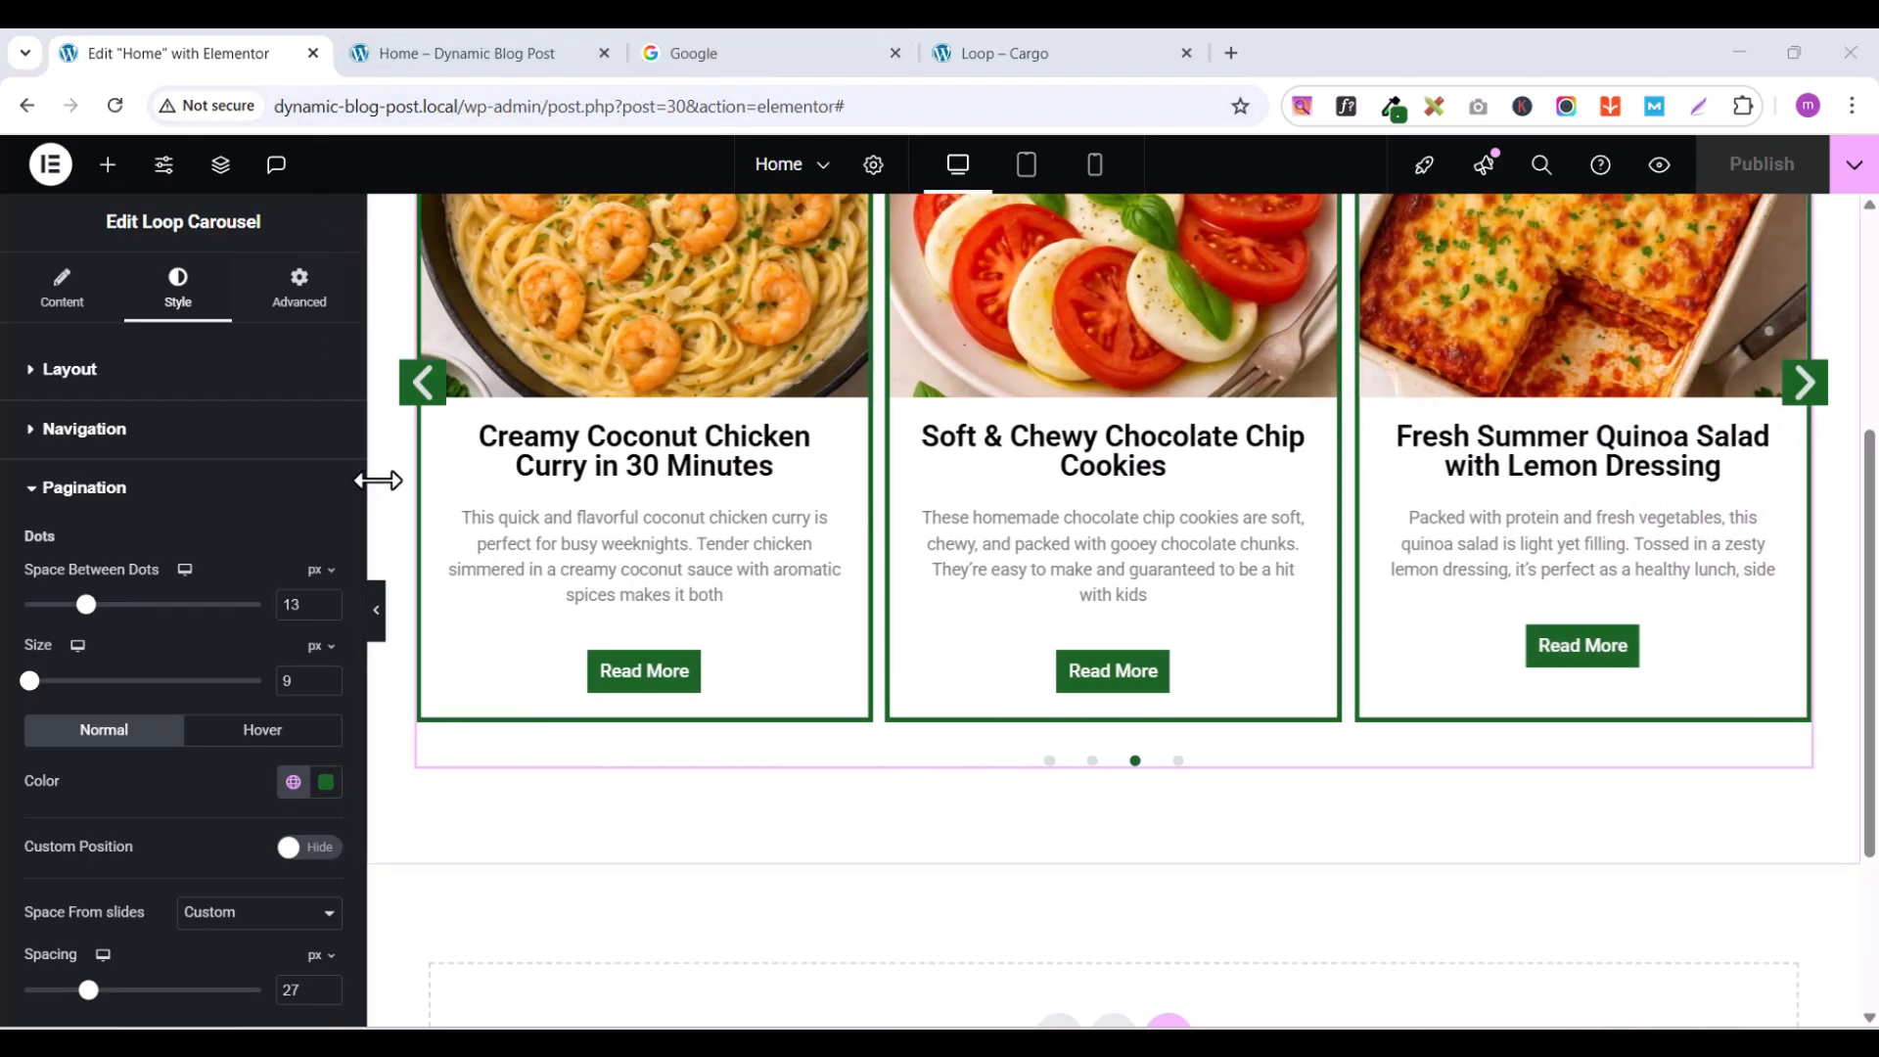
pyautogui.click(1044, 55)
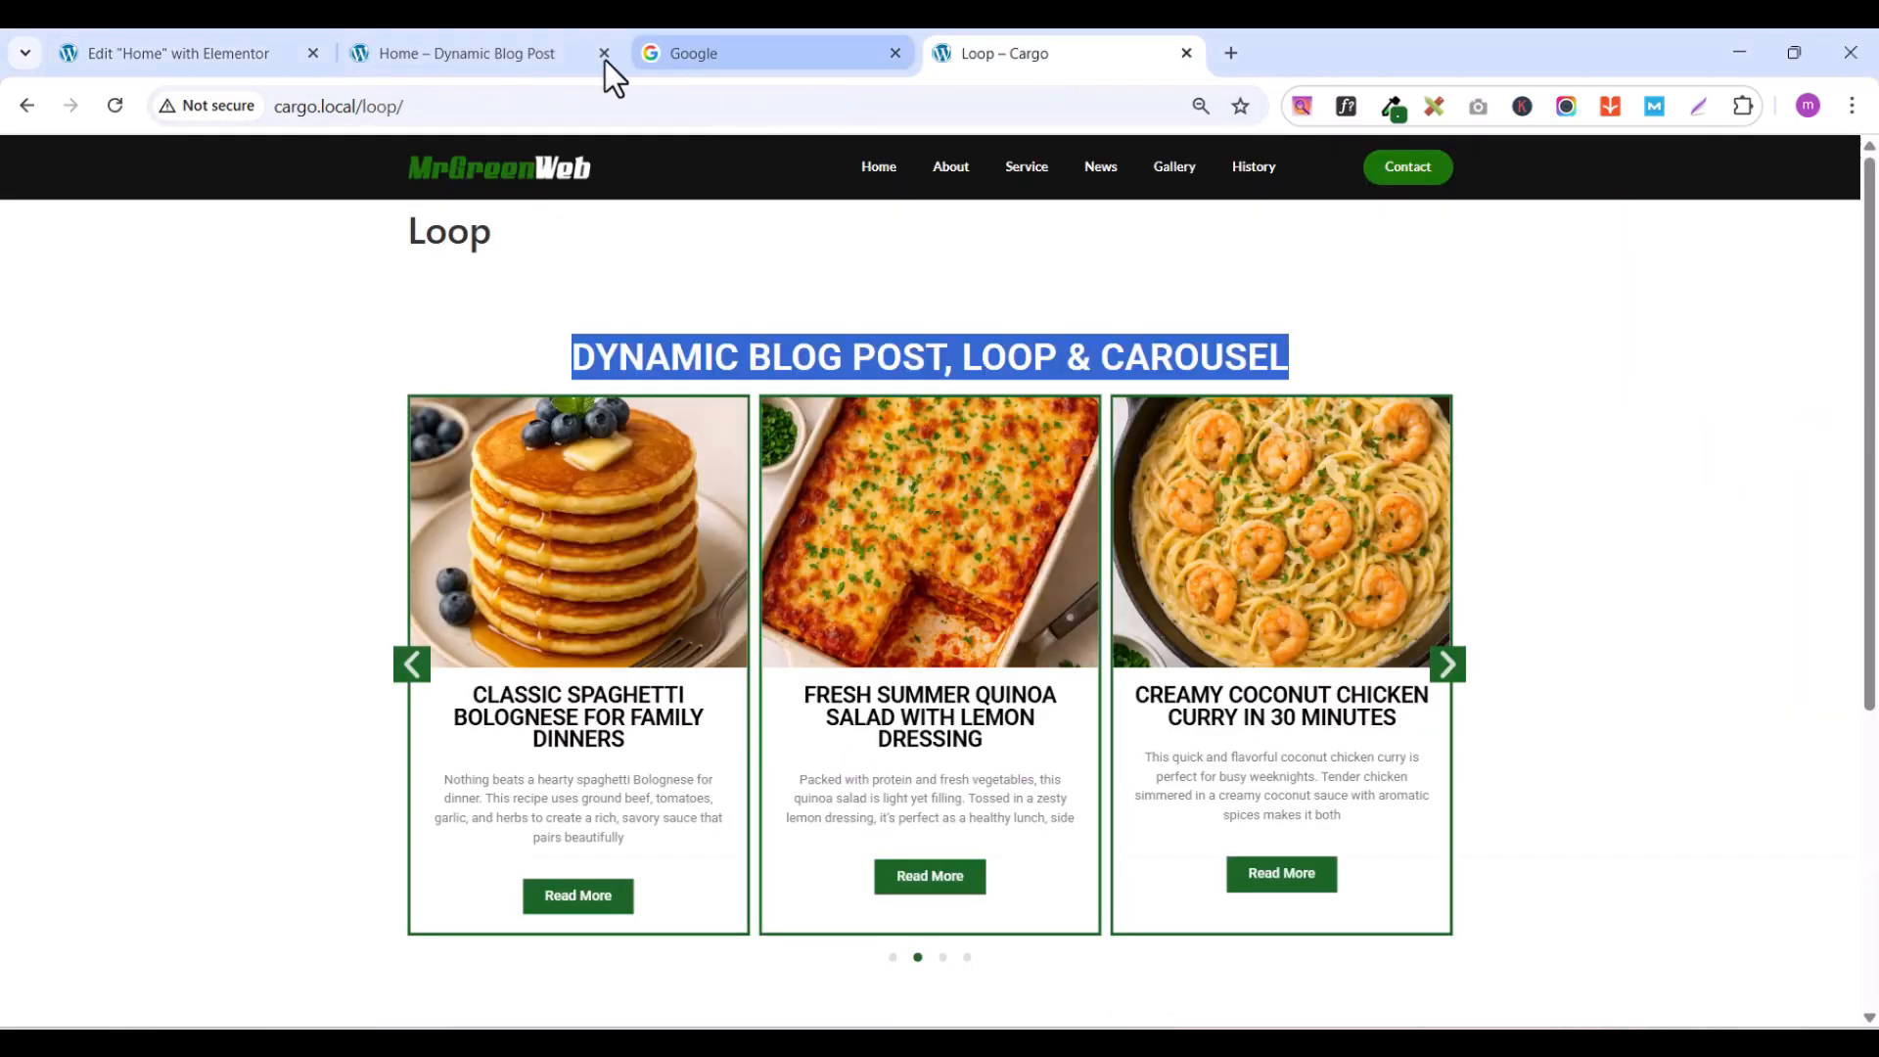
pyautogui.click(486, 51)
pyautogui.click(214, 56)
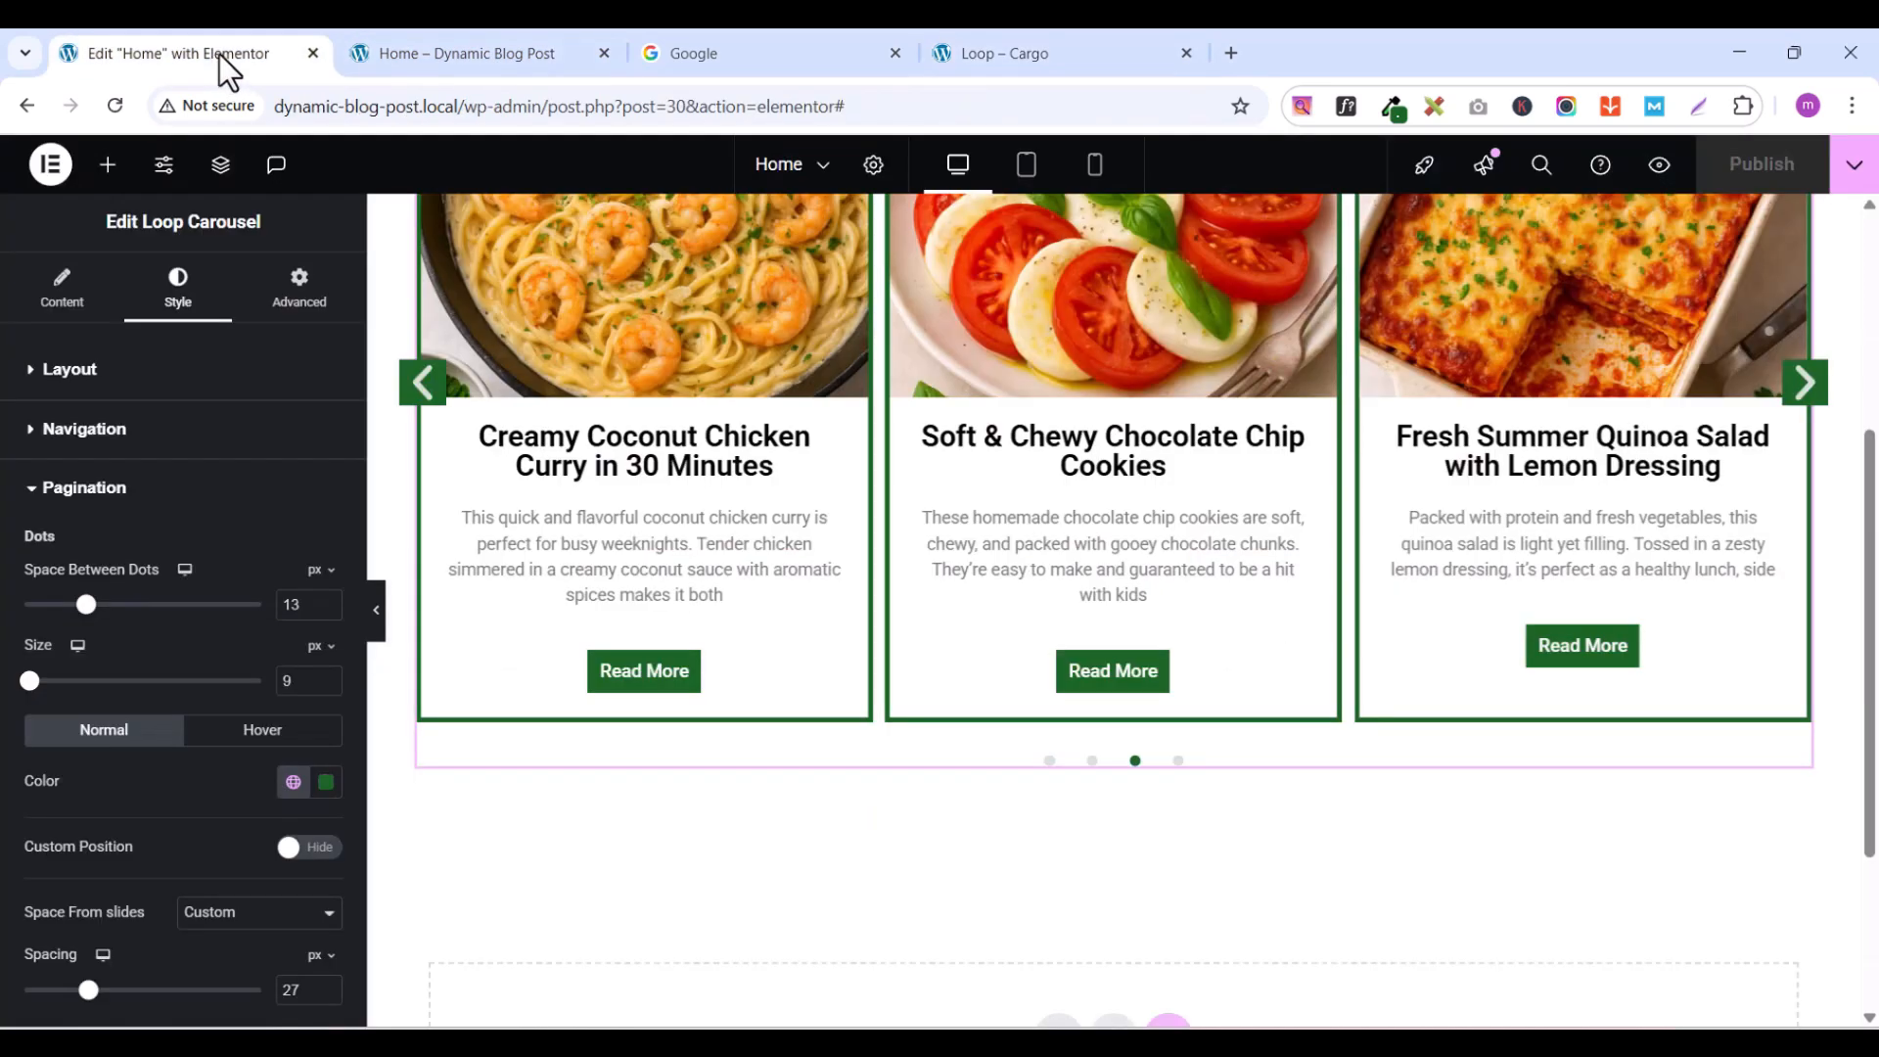
pyautogui.click(828, 173)
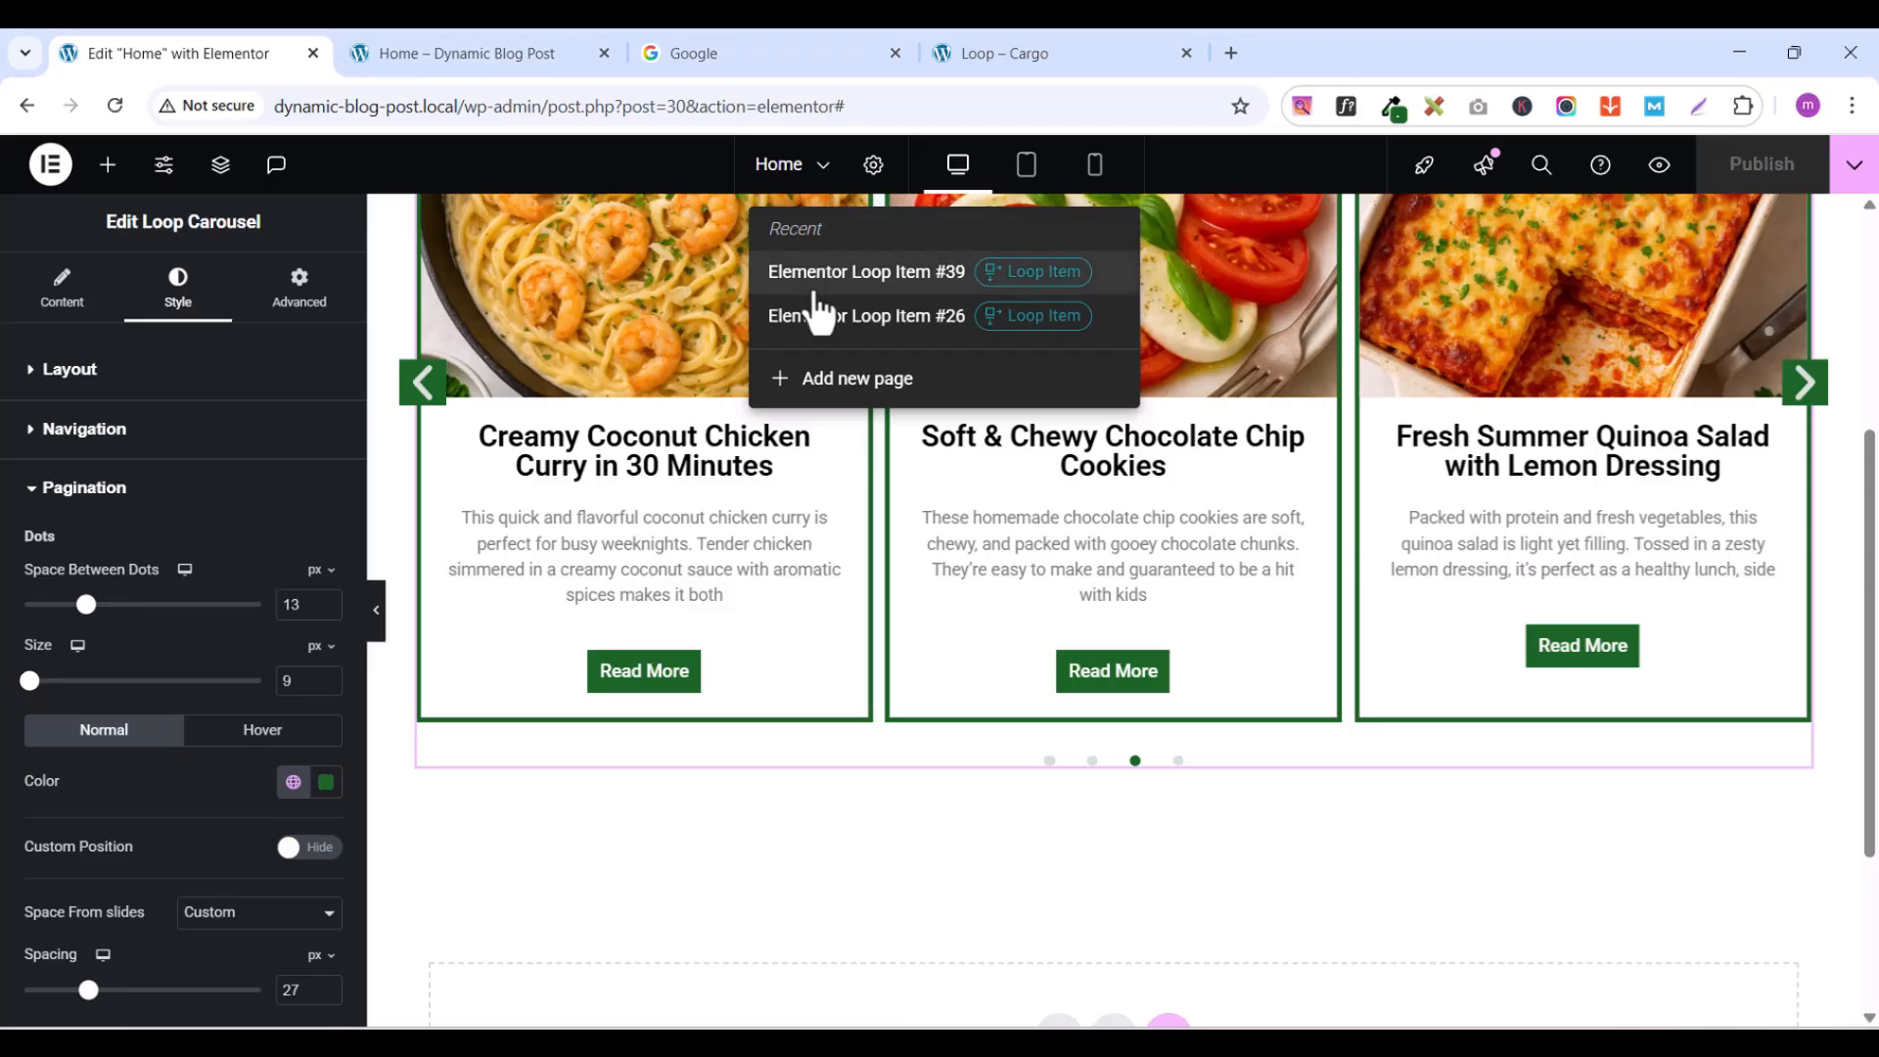
pyautogui.click(881, 319)
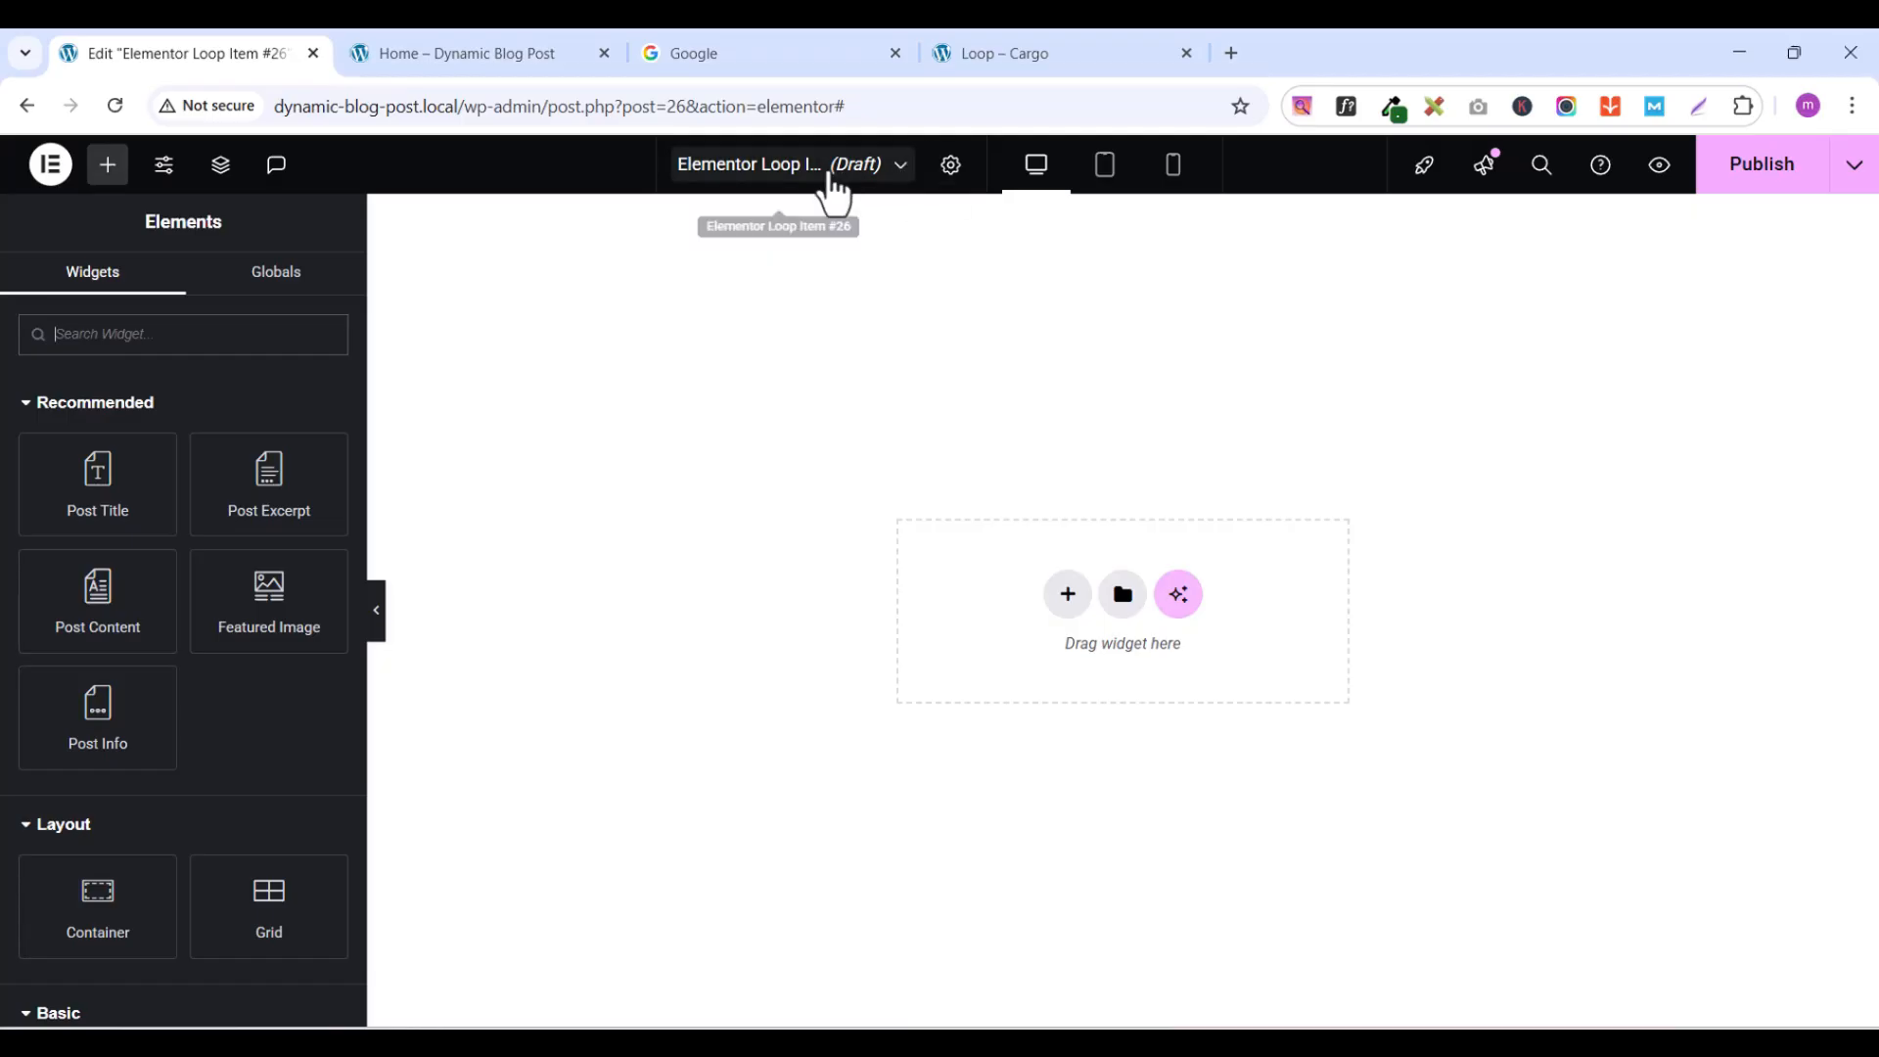
pyautogui.click(859, 169)
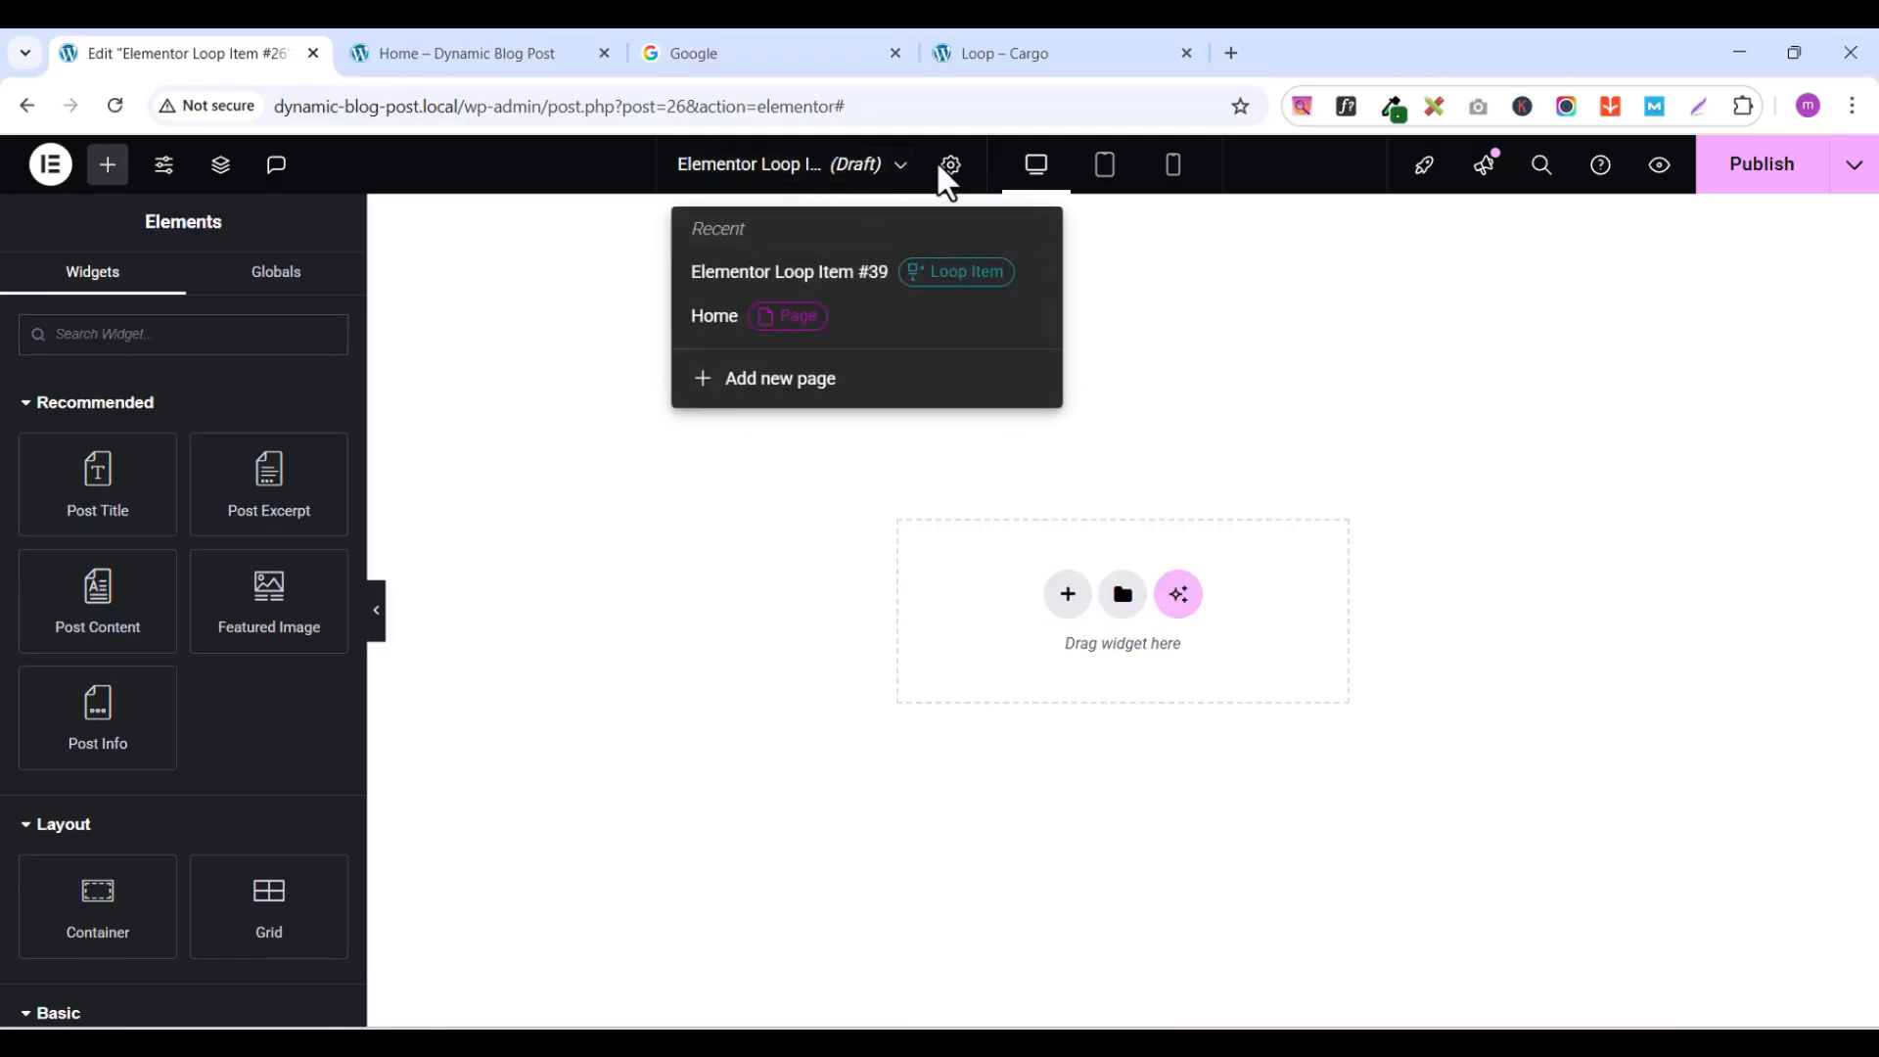
# - Exit to the WordPress dashboard and open the loop1 loop item from the Theme Builder for editing
pyautogui.click(47, 167)
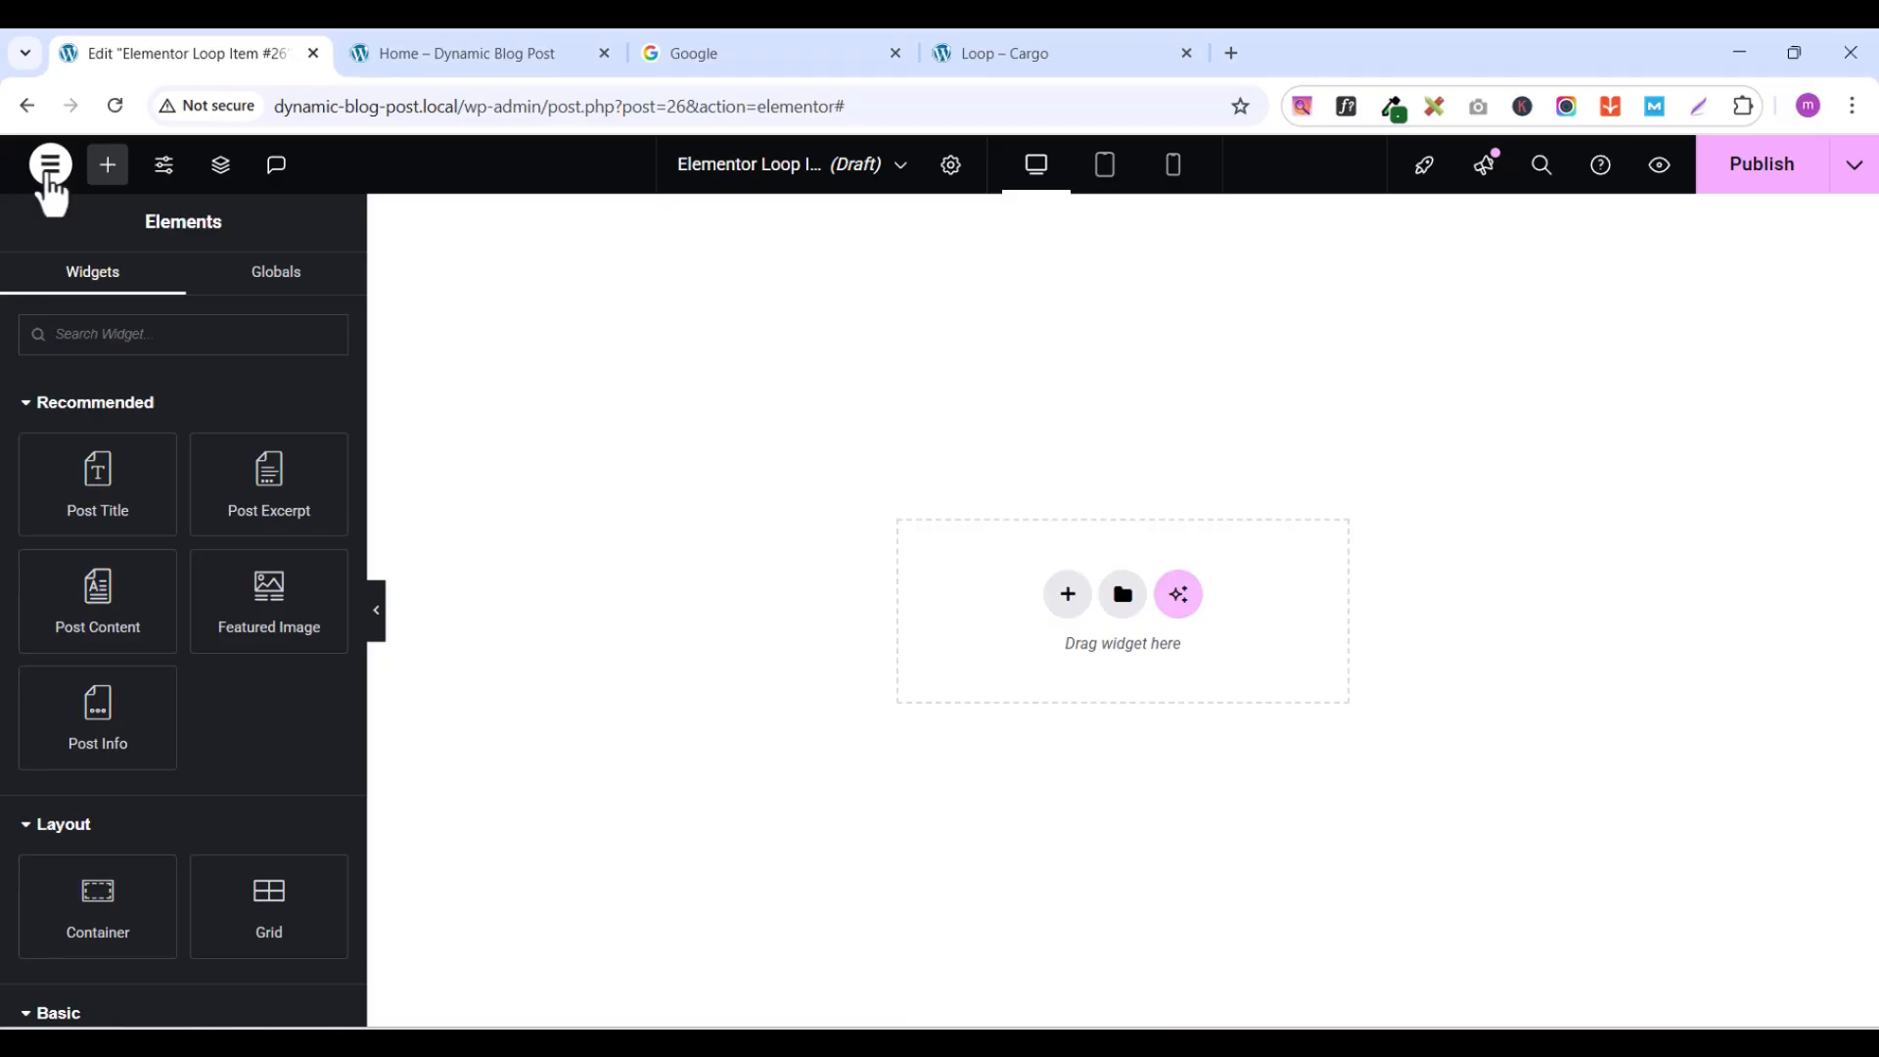
pyautogui.click(49, 176)
pyautogui.click(84, 452)
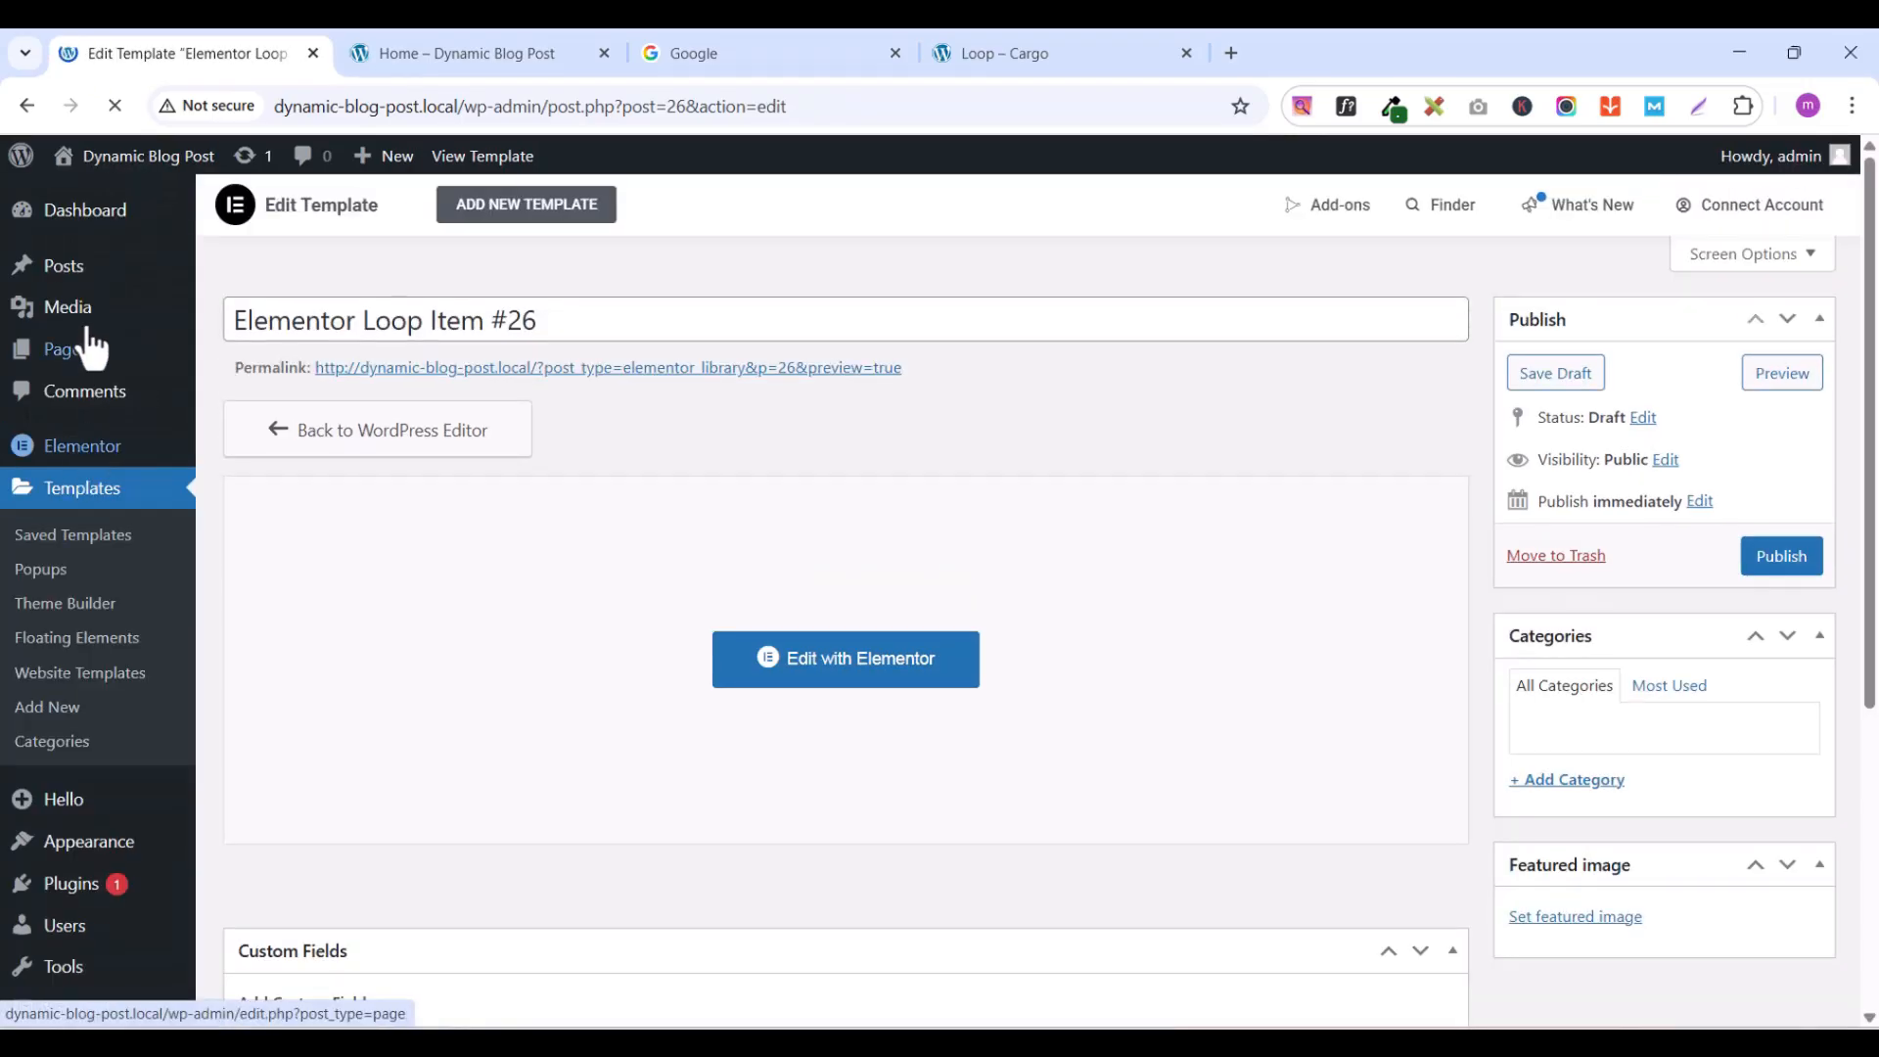
pyautogui.moveTo(71, 228)
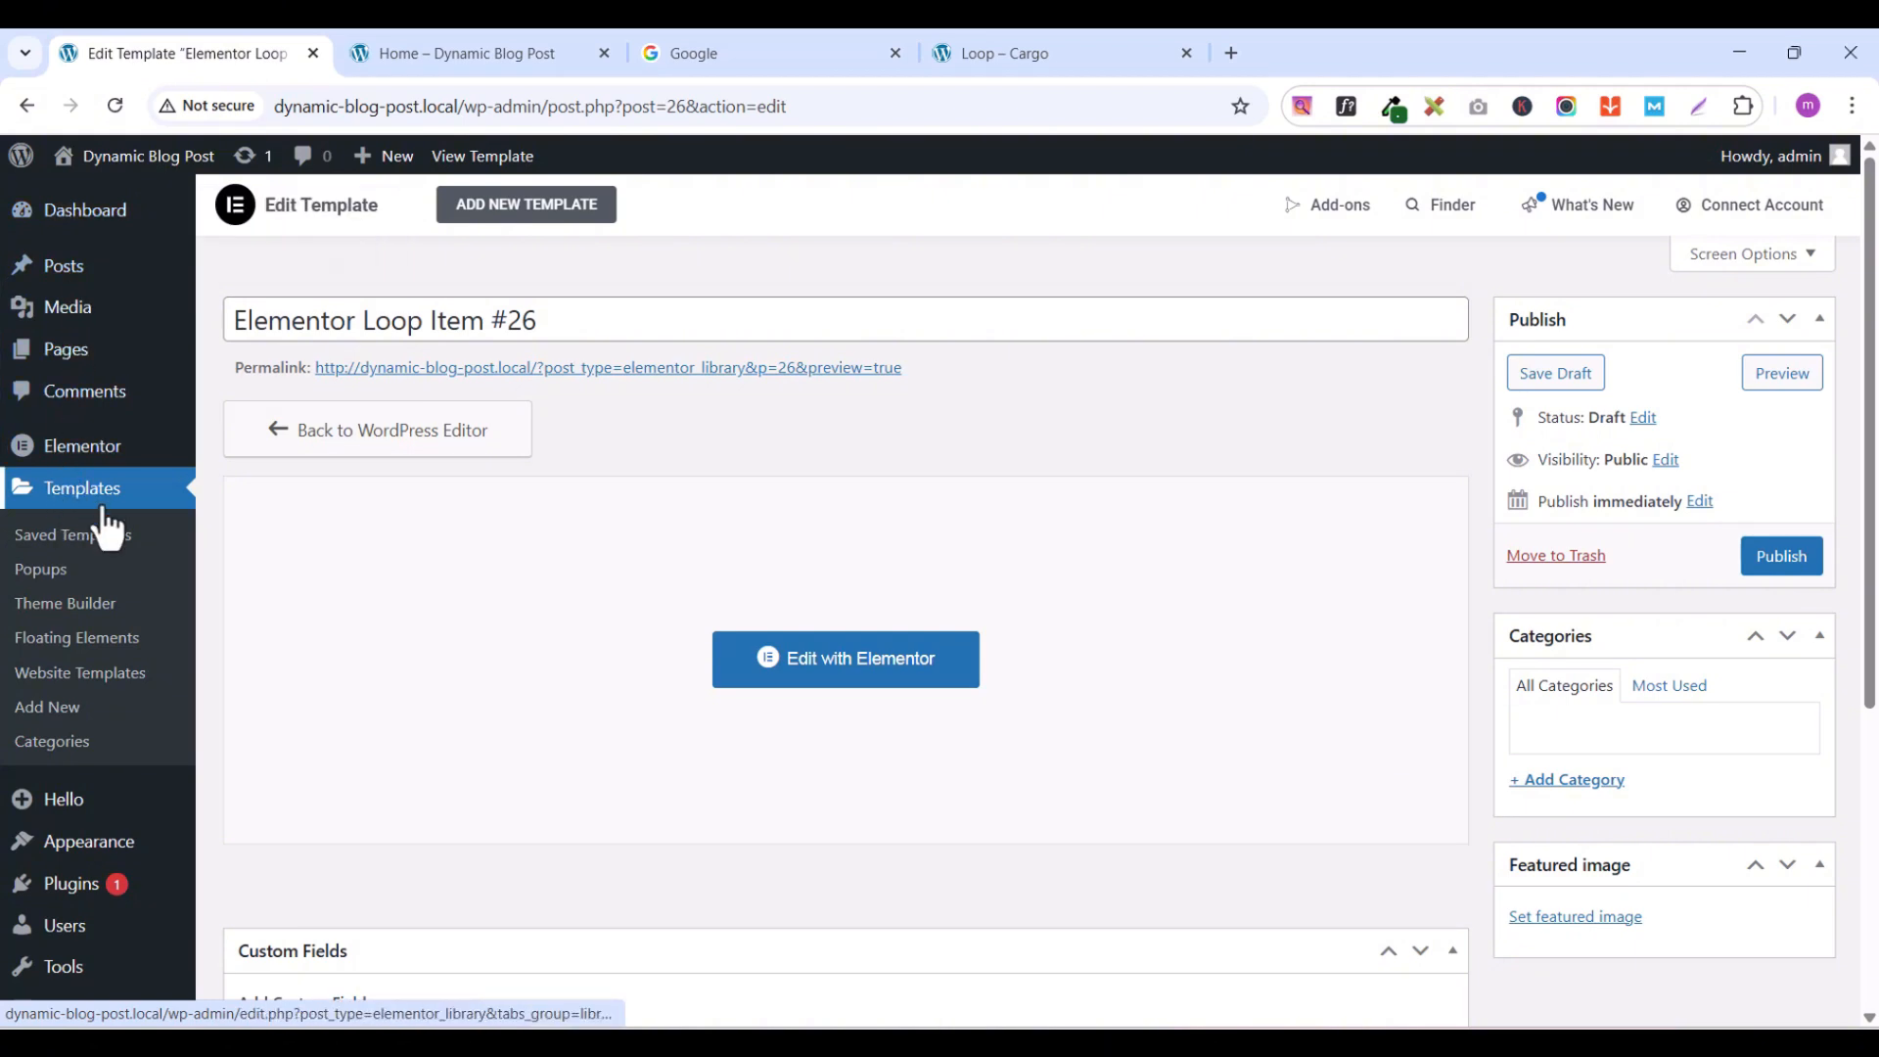
pyautogui.click(66, 604)
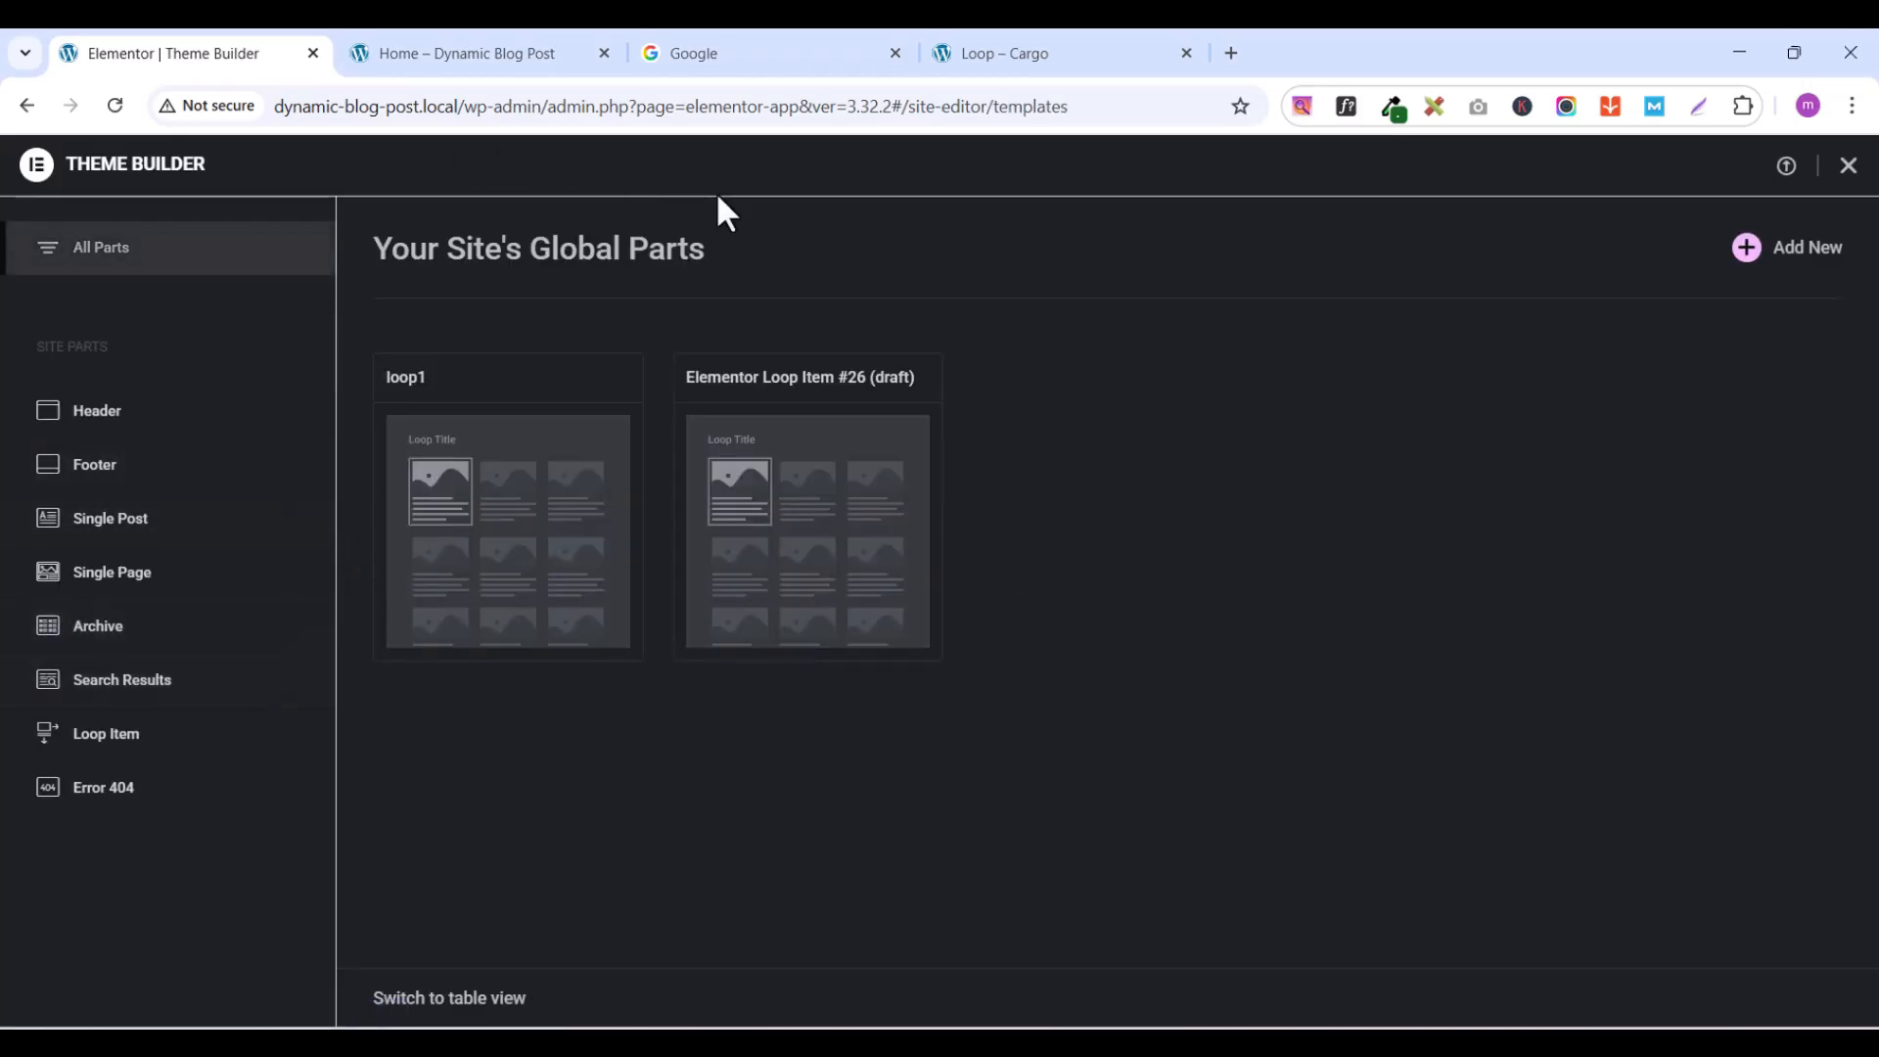
pyautogui.click(445, 502)
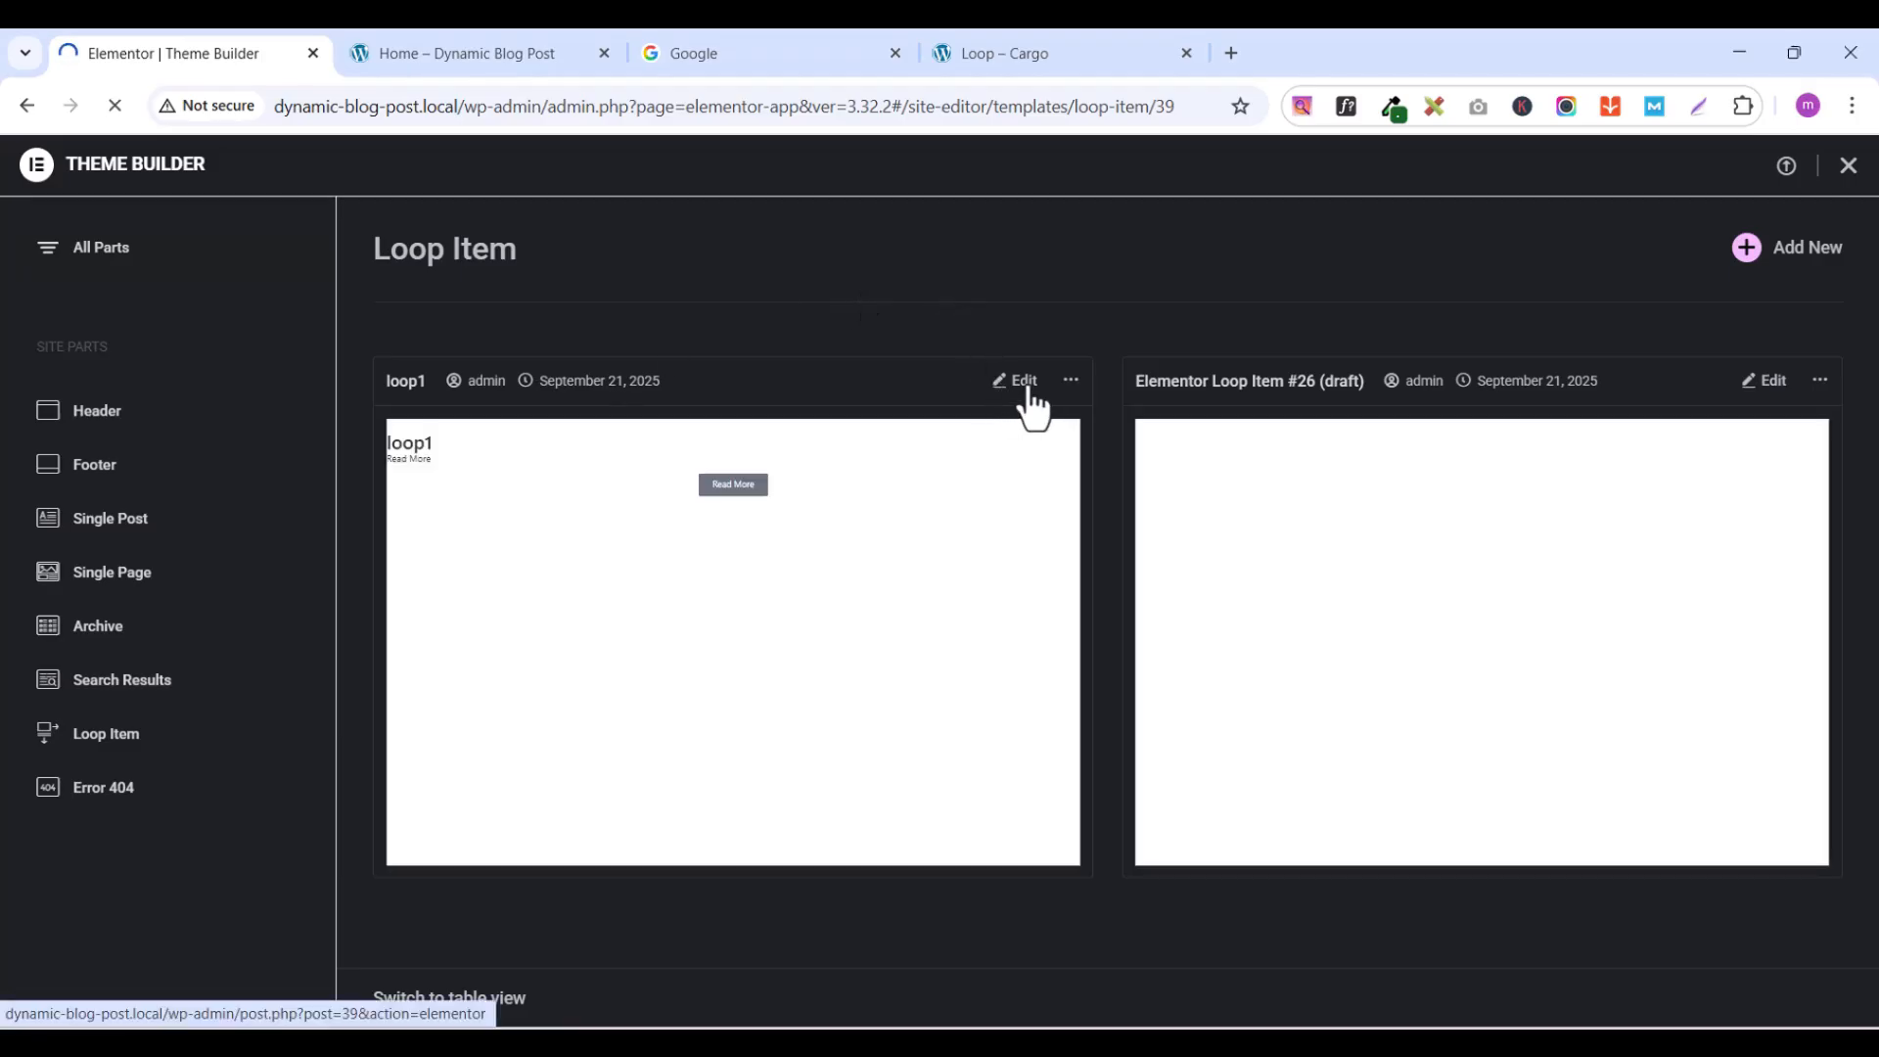
pyautogui.click(1028, 390)
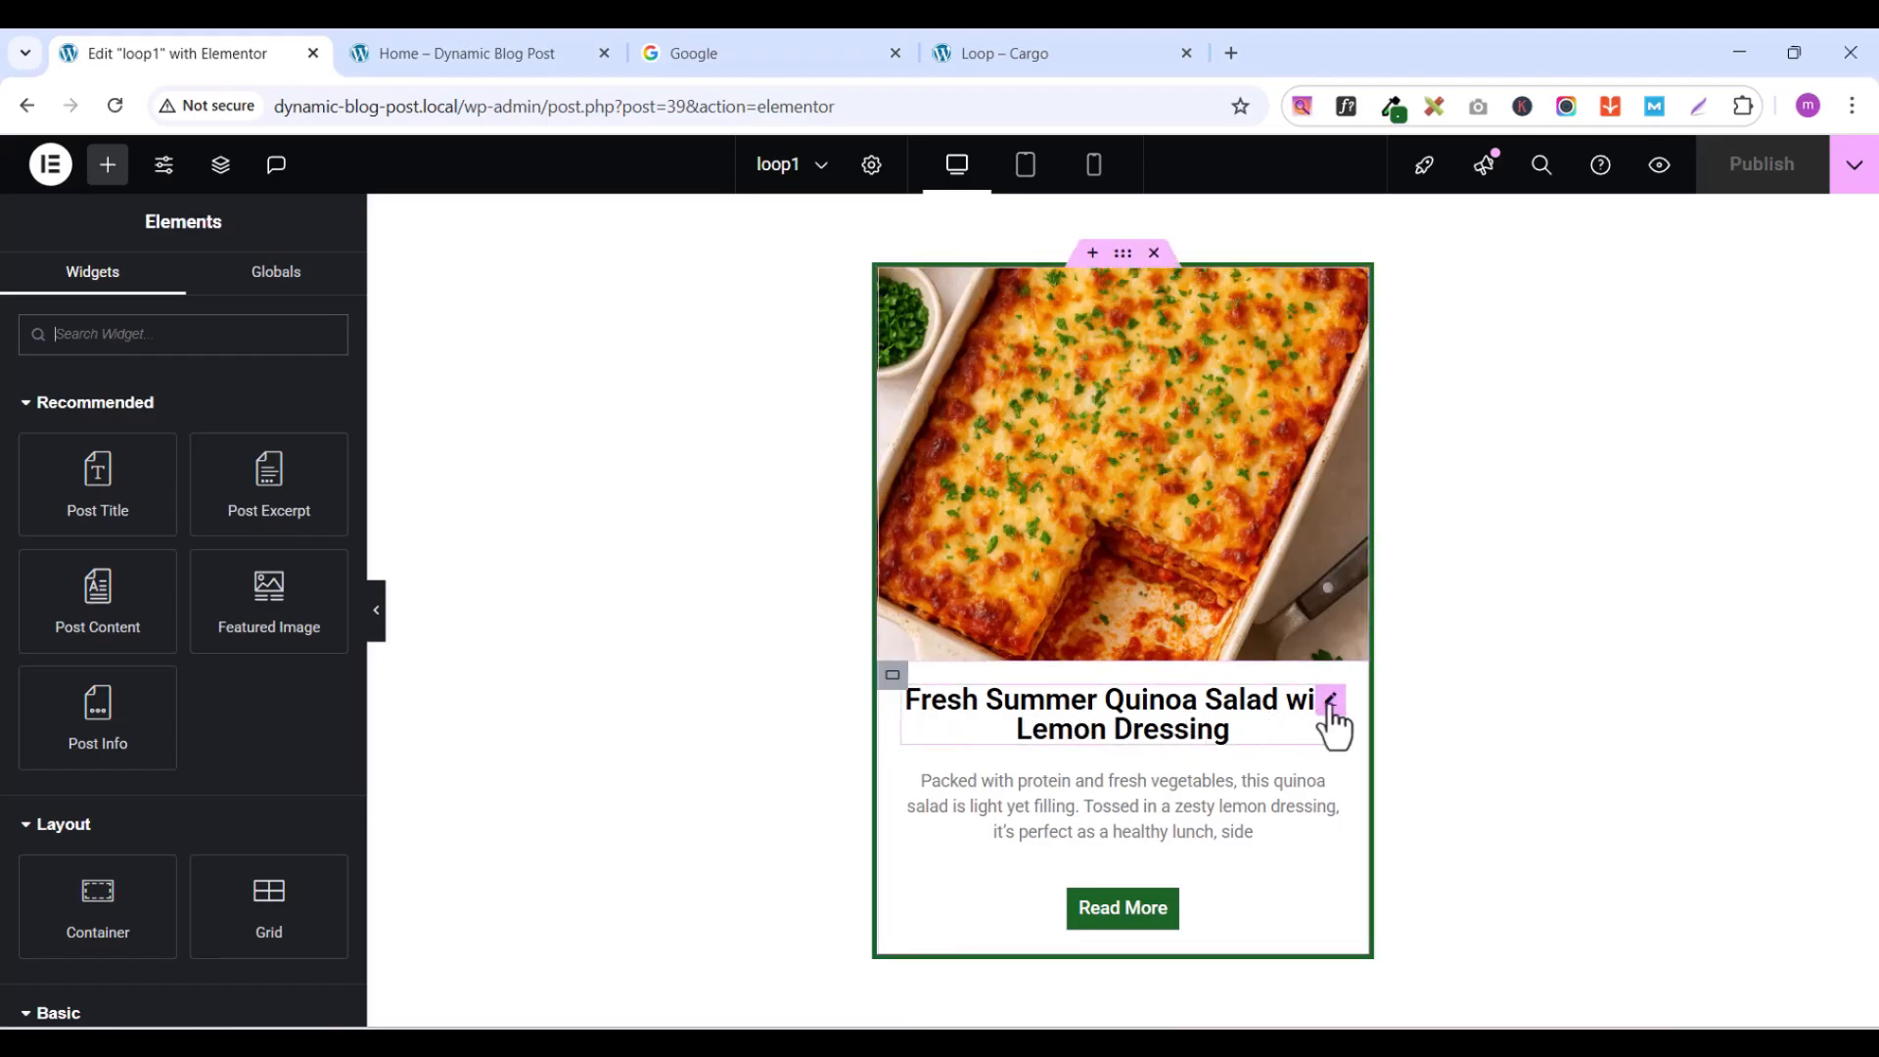
# - Link the card's title heading to the dynamic Post URL, opening in a new window, and publish the template
pyautogui.click(1331, 702)
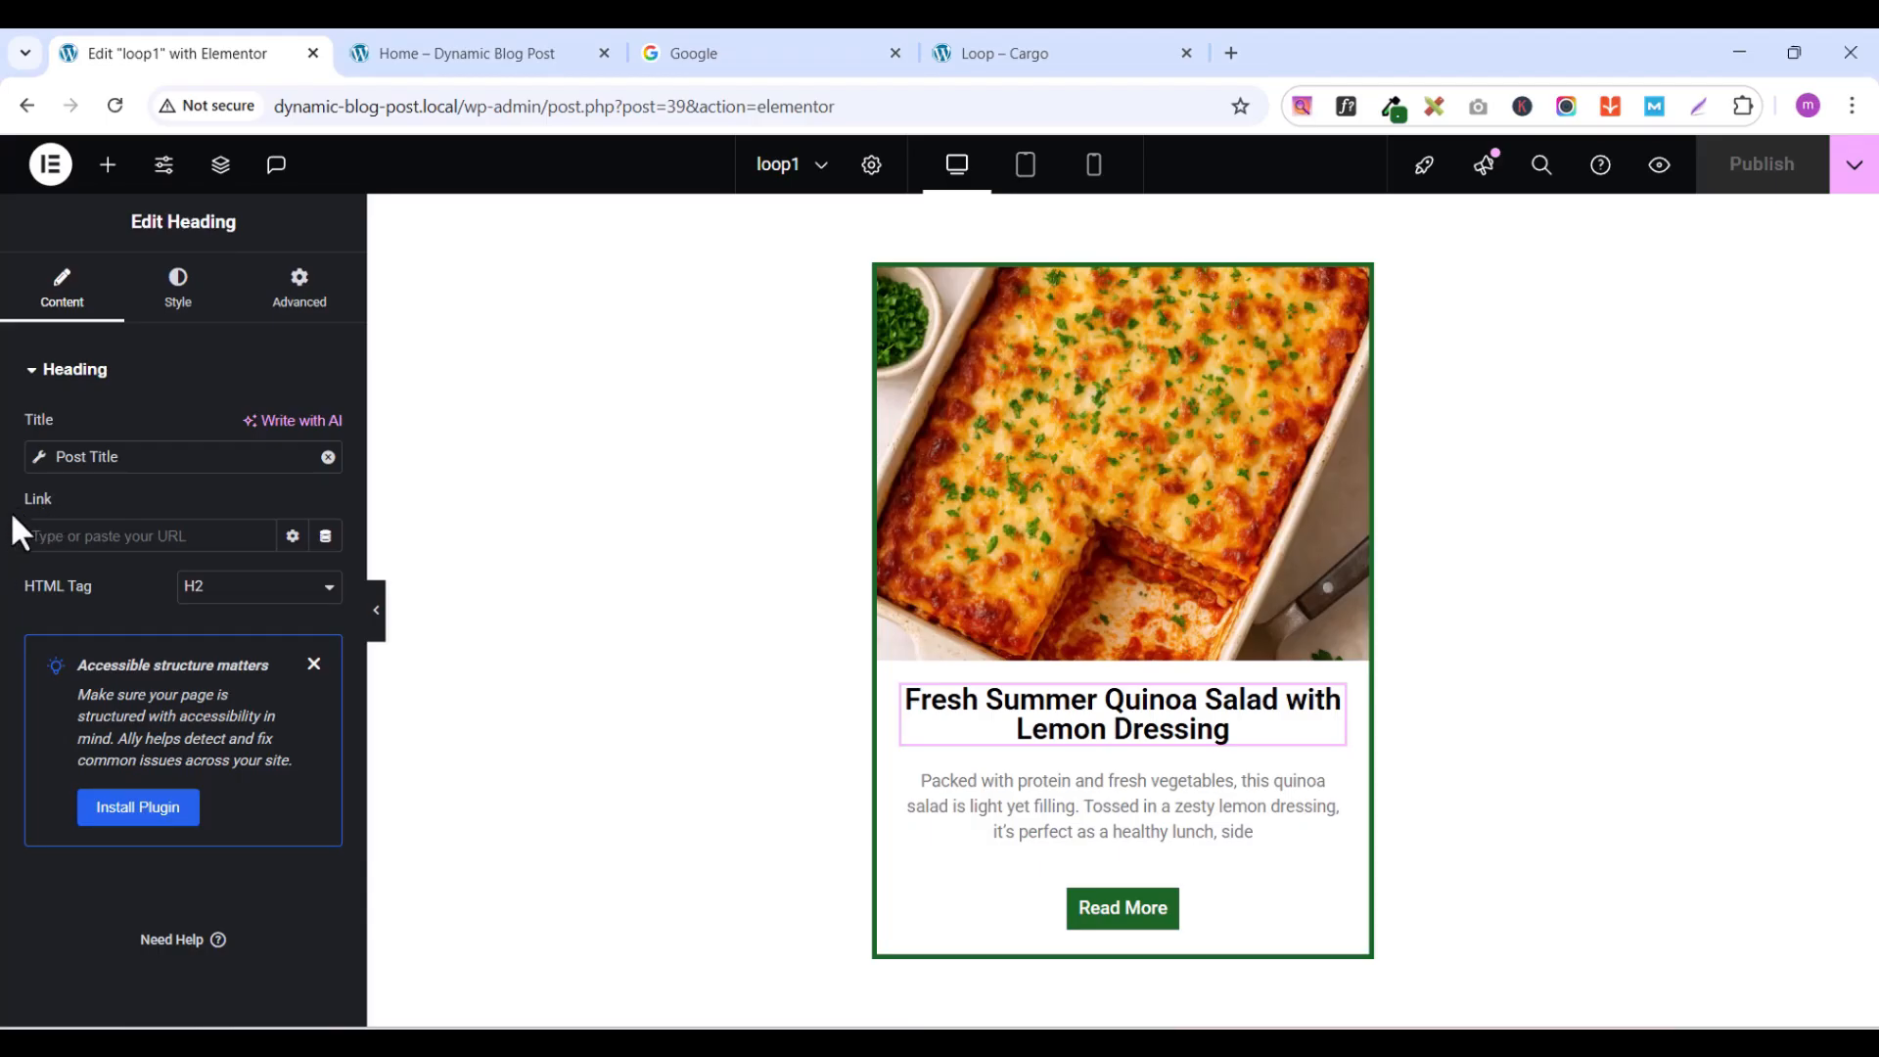
pyautogui.click(326, 538)
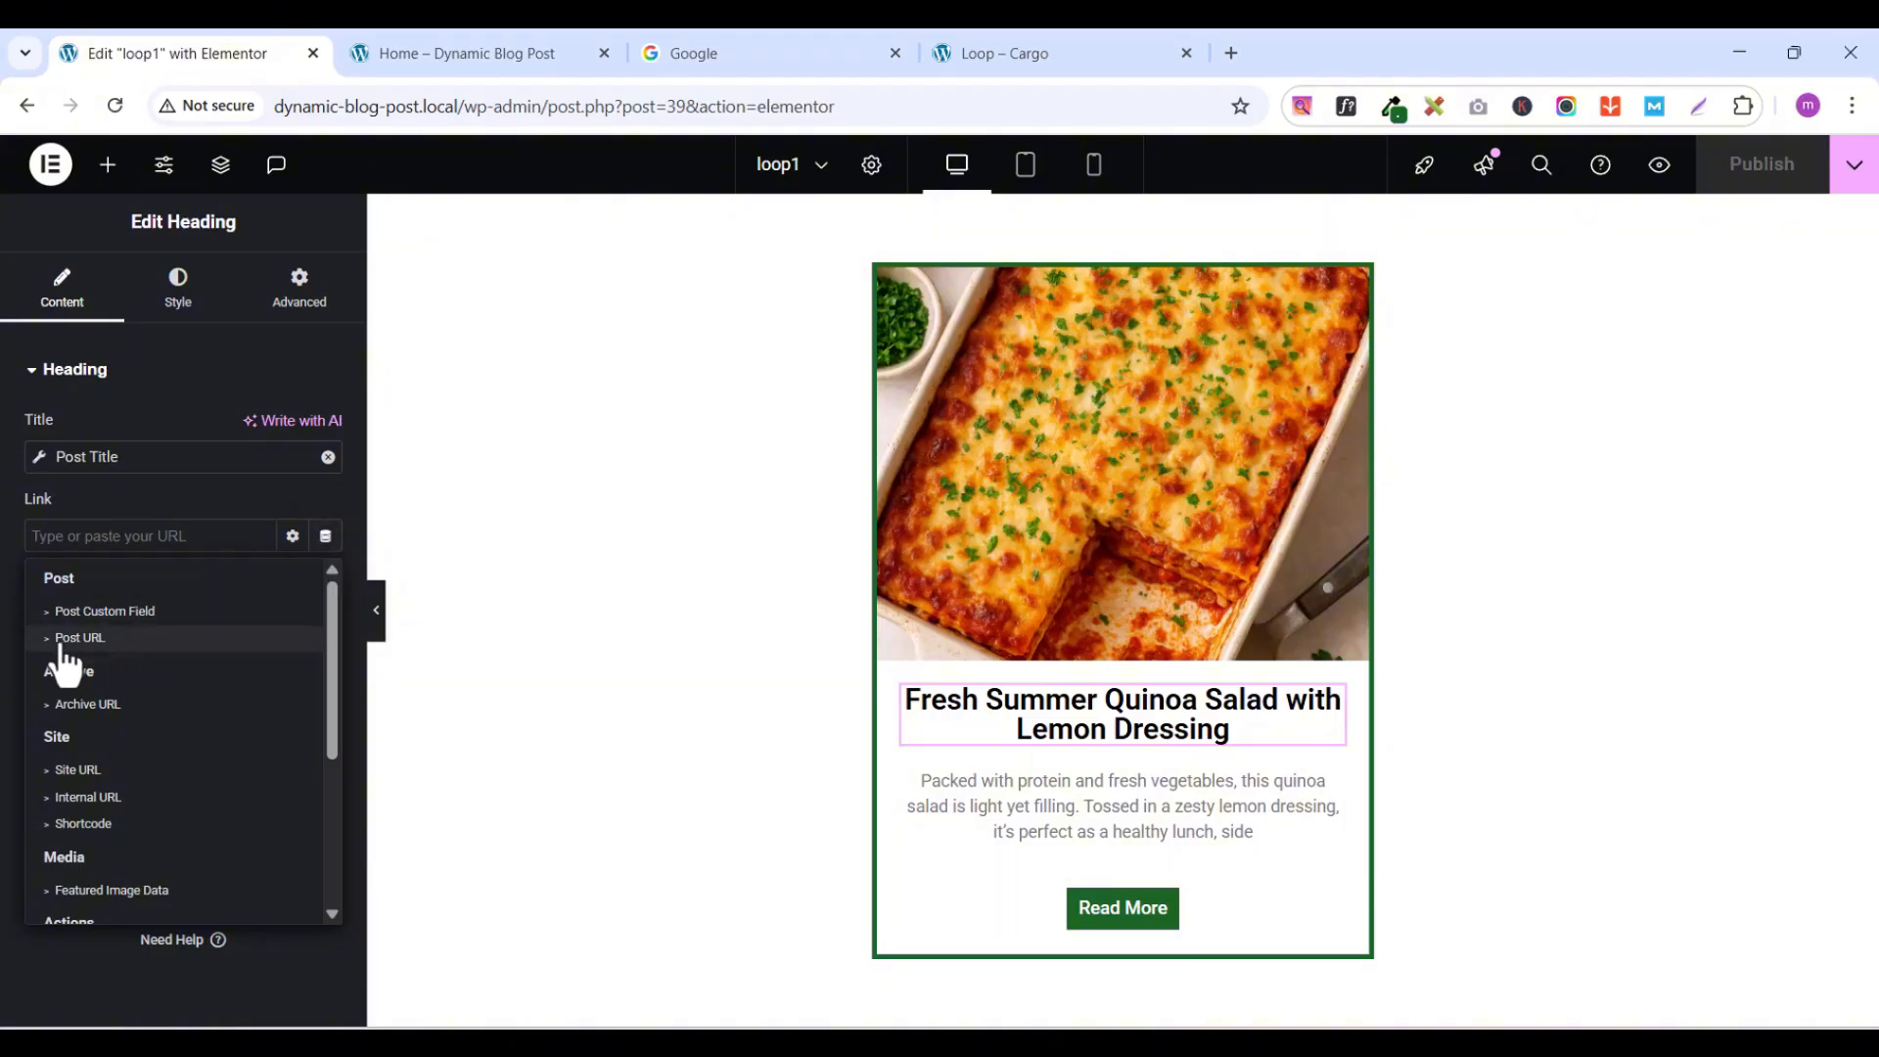
pyautogui.click(79, 638)
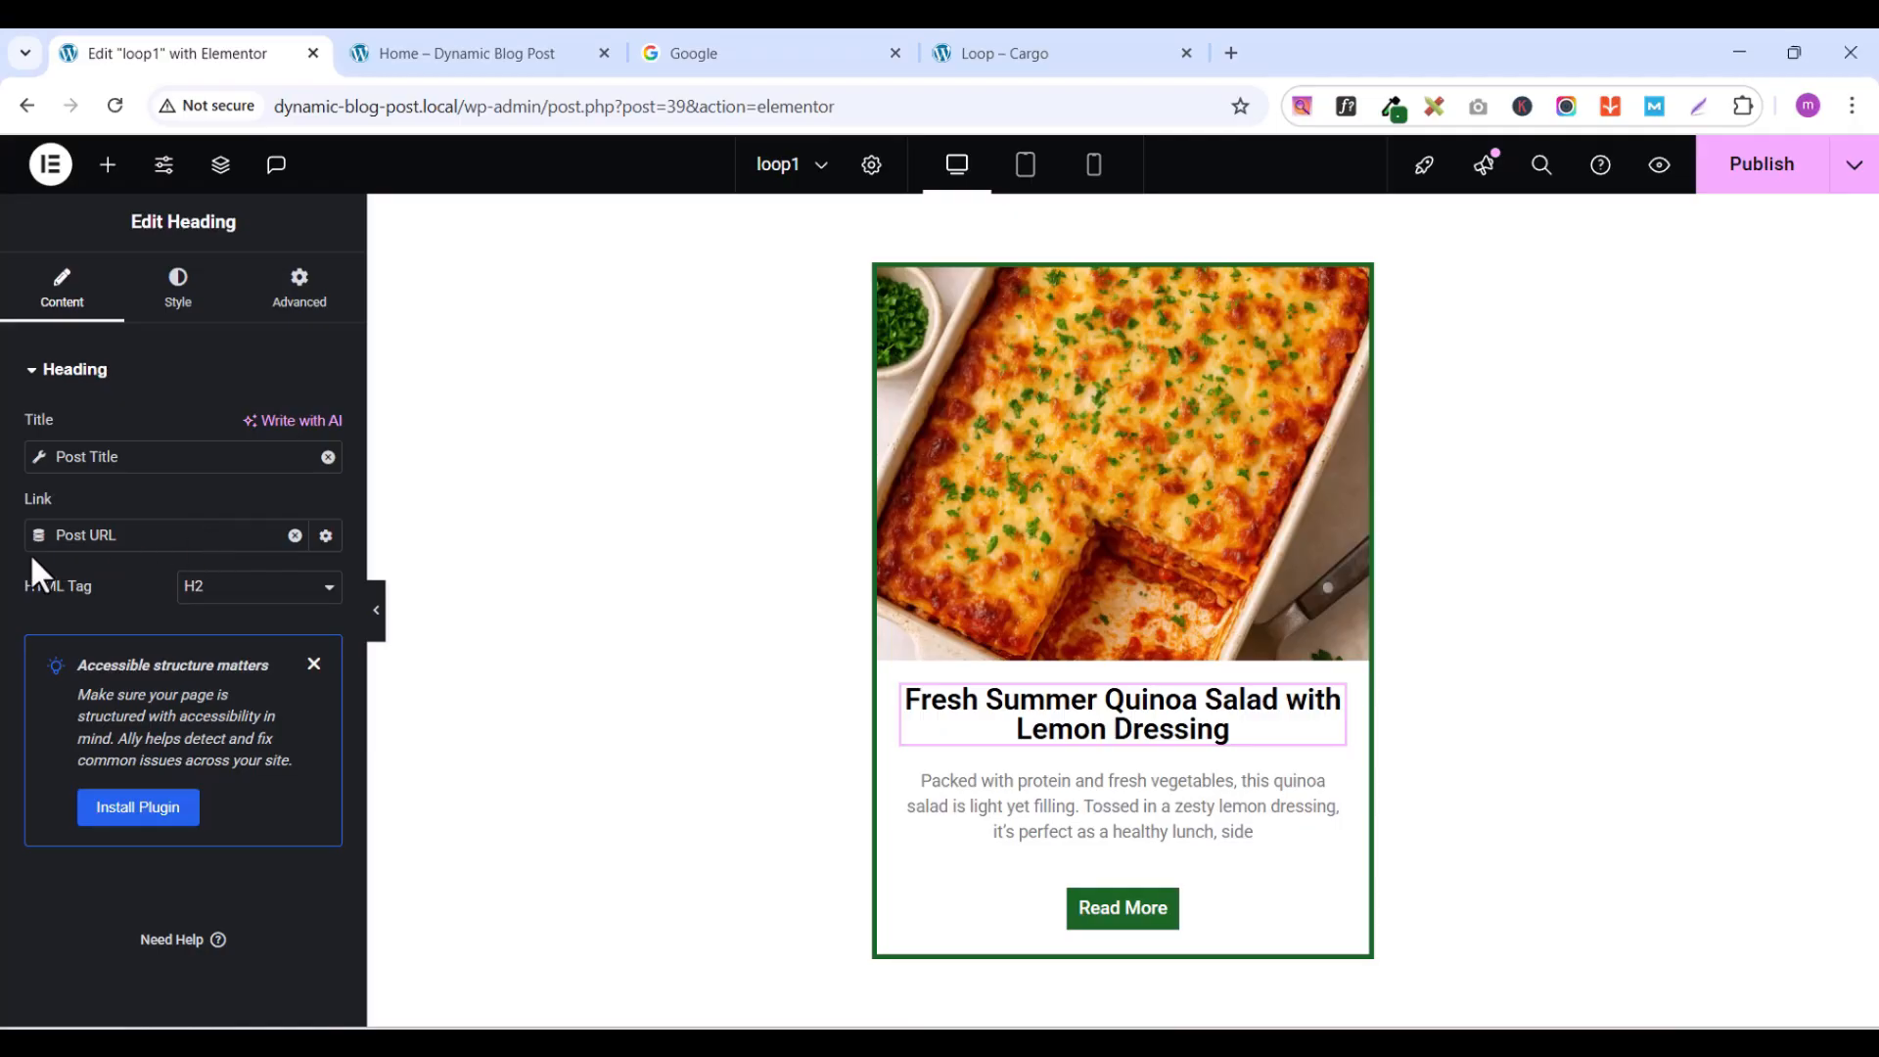
pyautogui.click(326, 536)
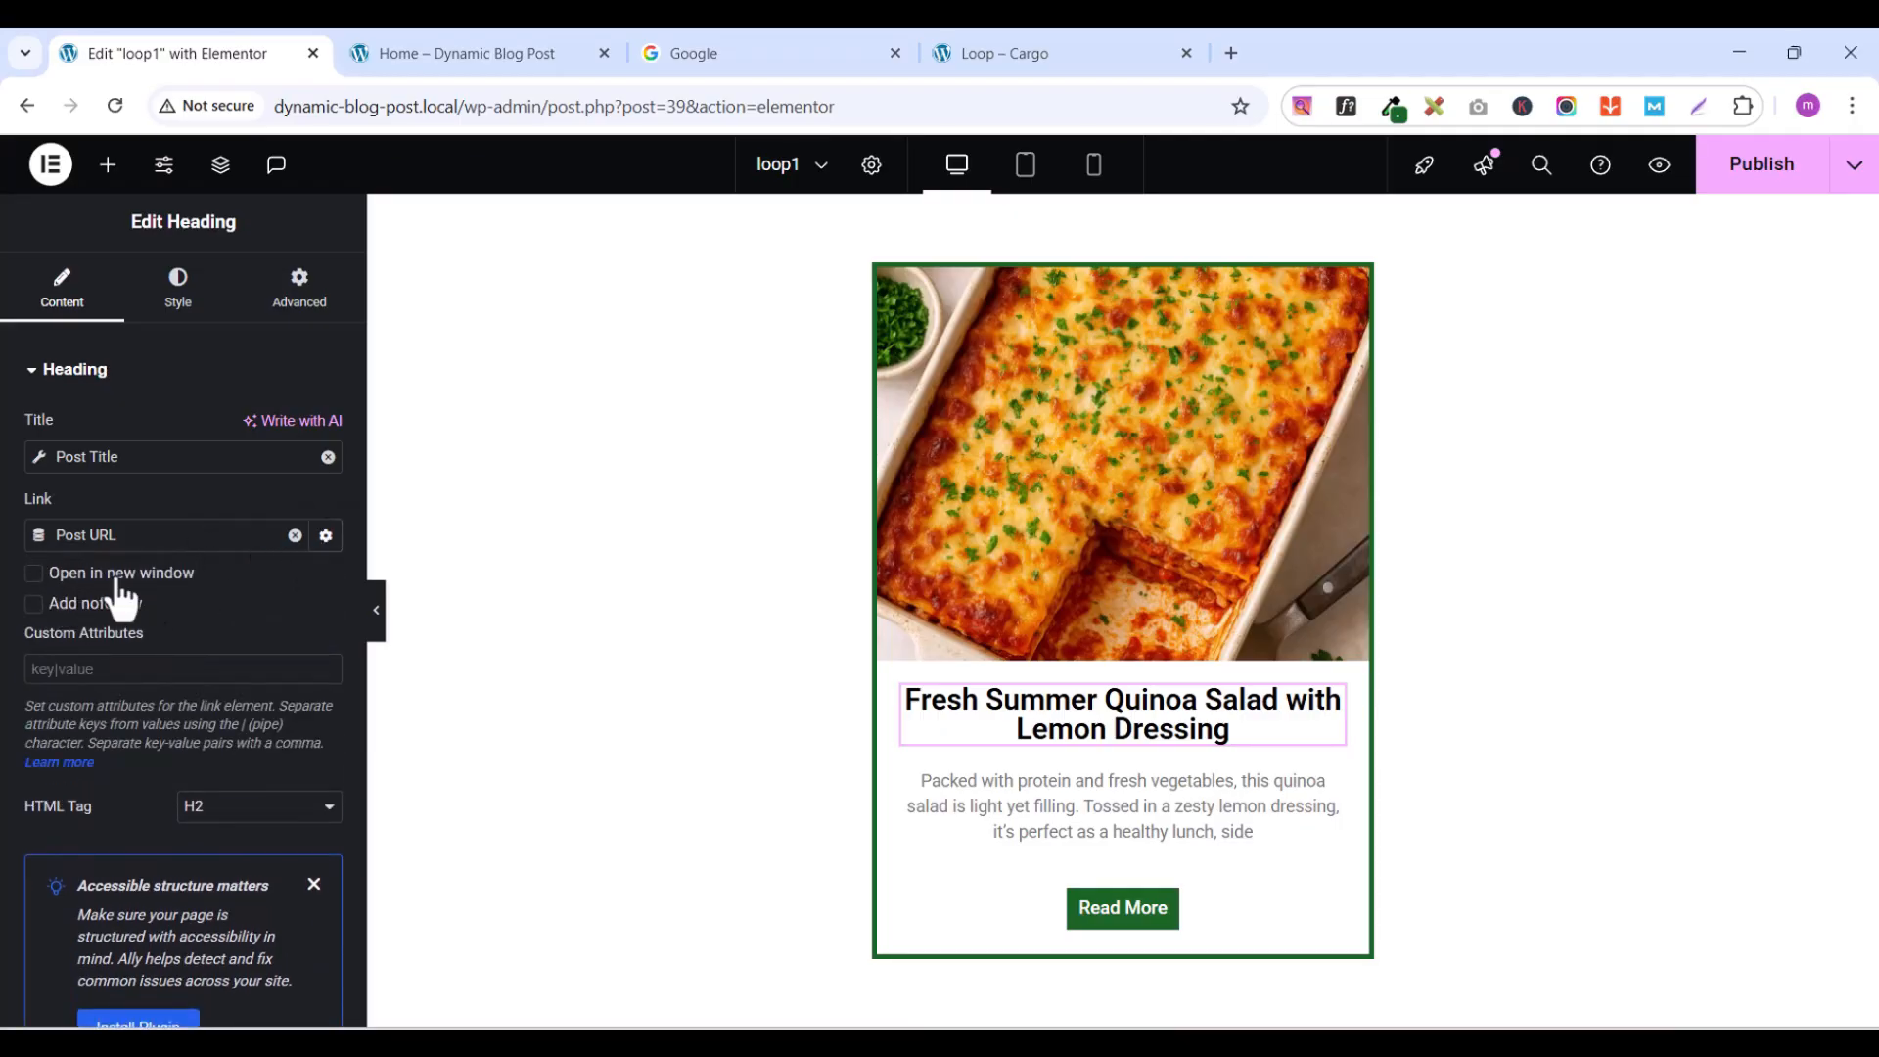
pyautogui.click(33, 576)
pyautogui.click(1741, 193)
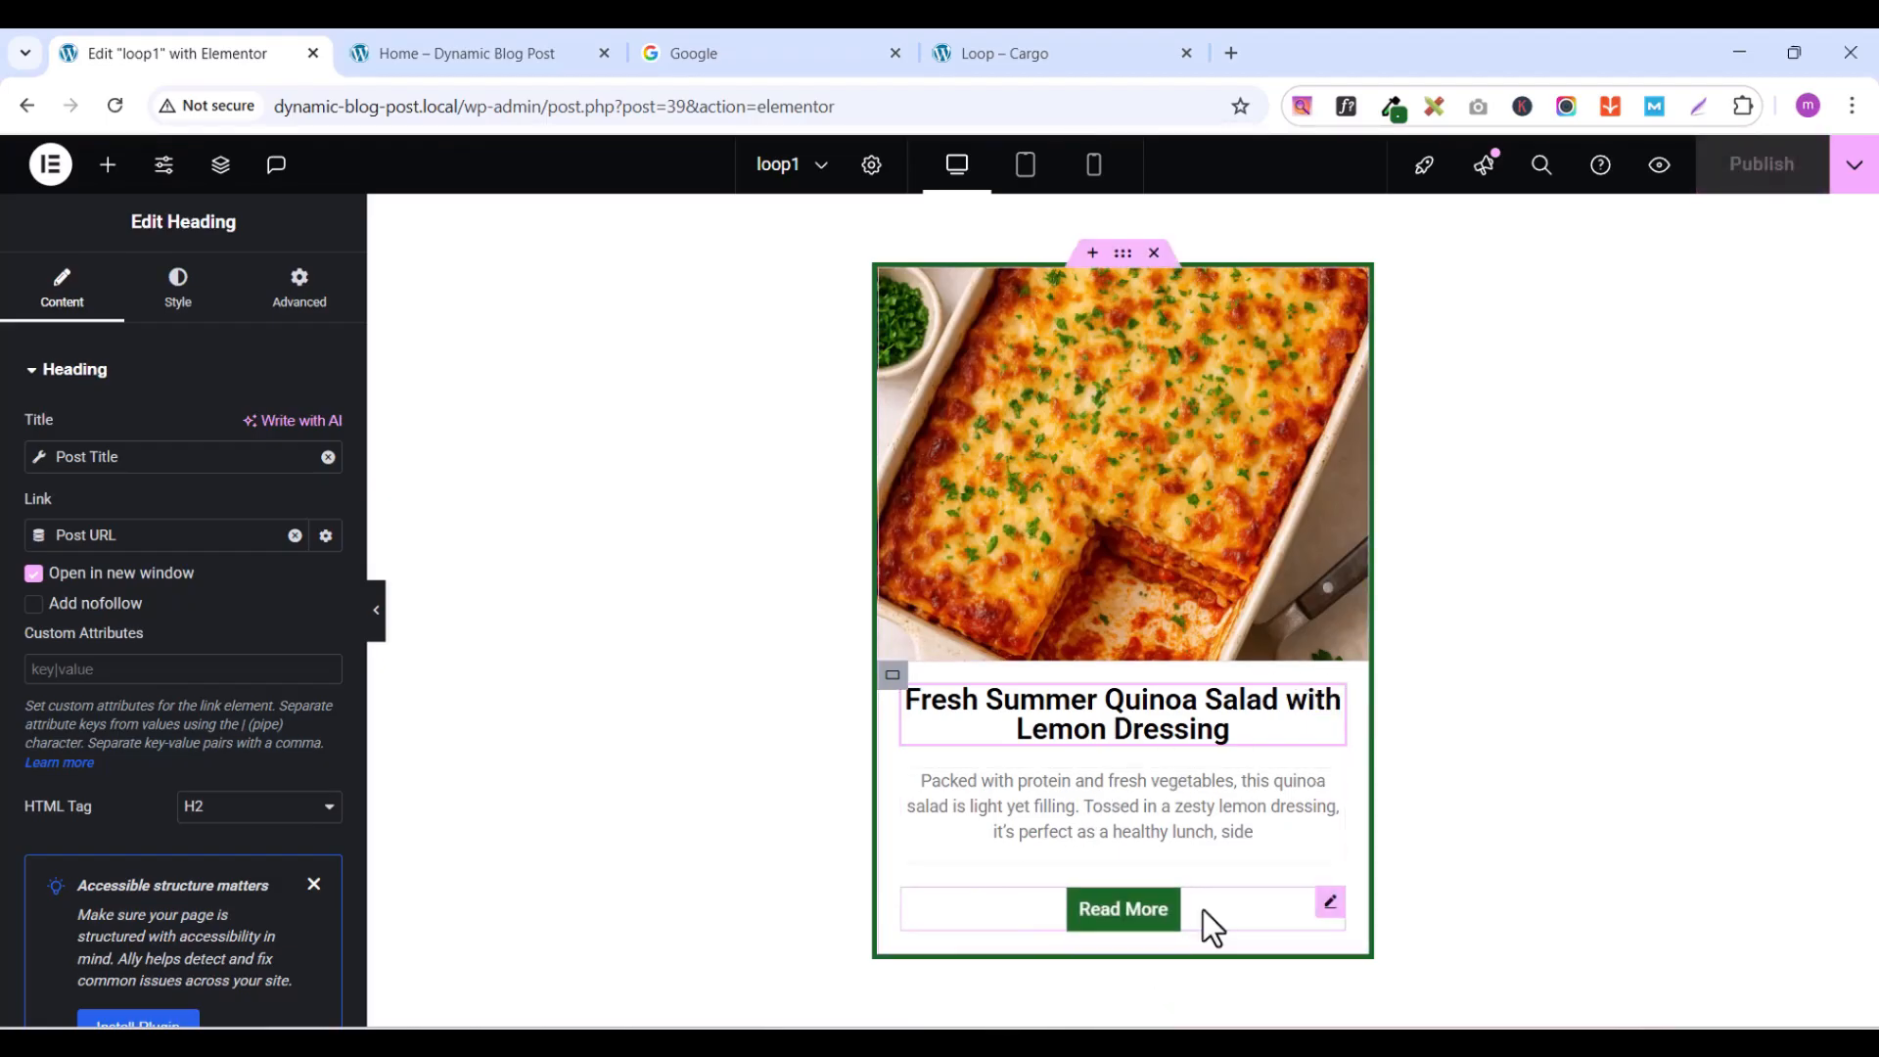
# - Link the card's Read More button to the dynamic Post URL, opening in a new window, and publish the template
pyautogui.click(1332, 901)
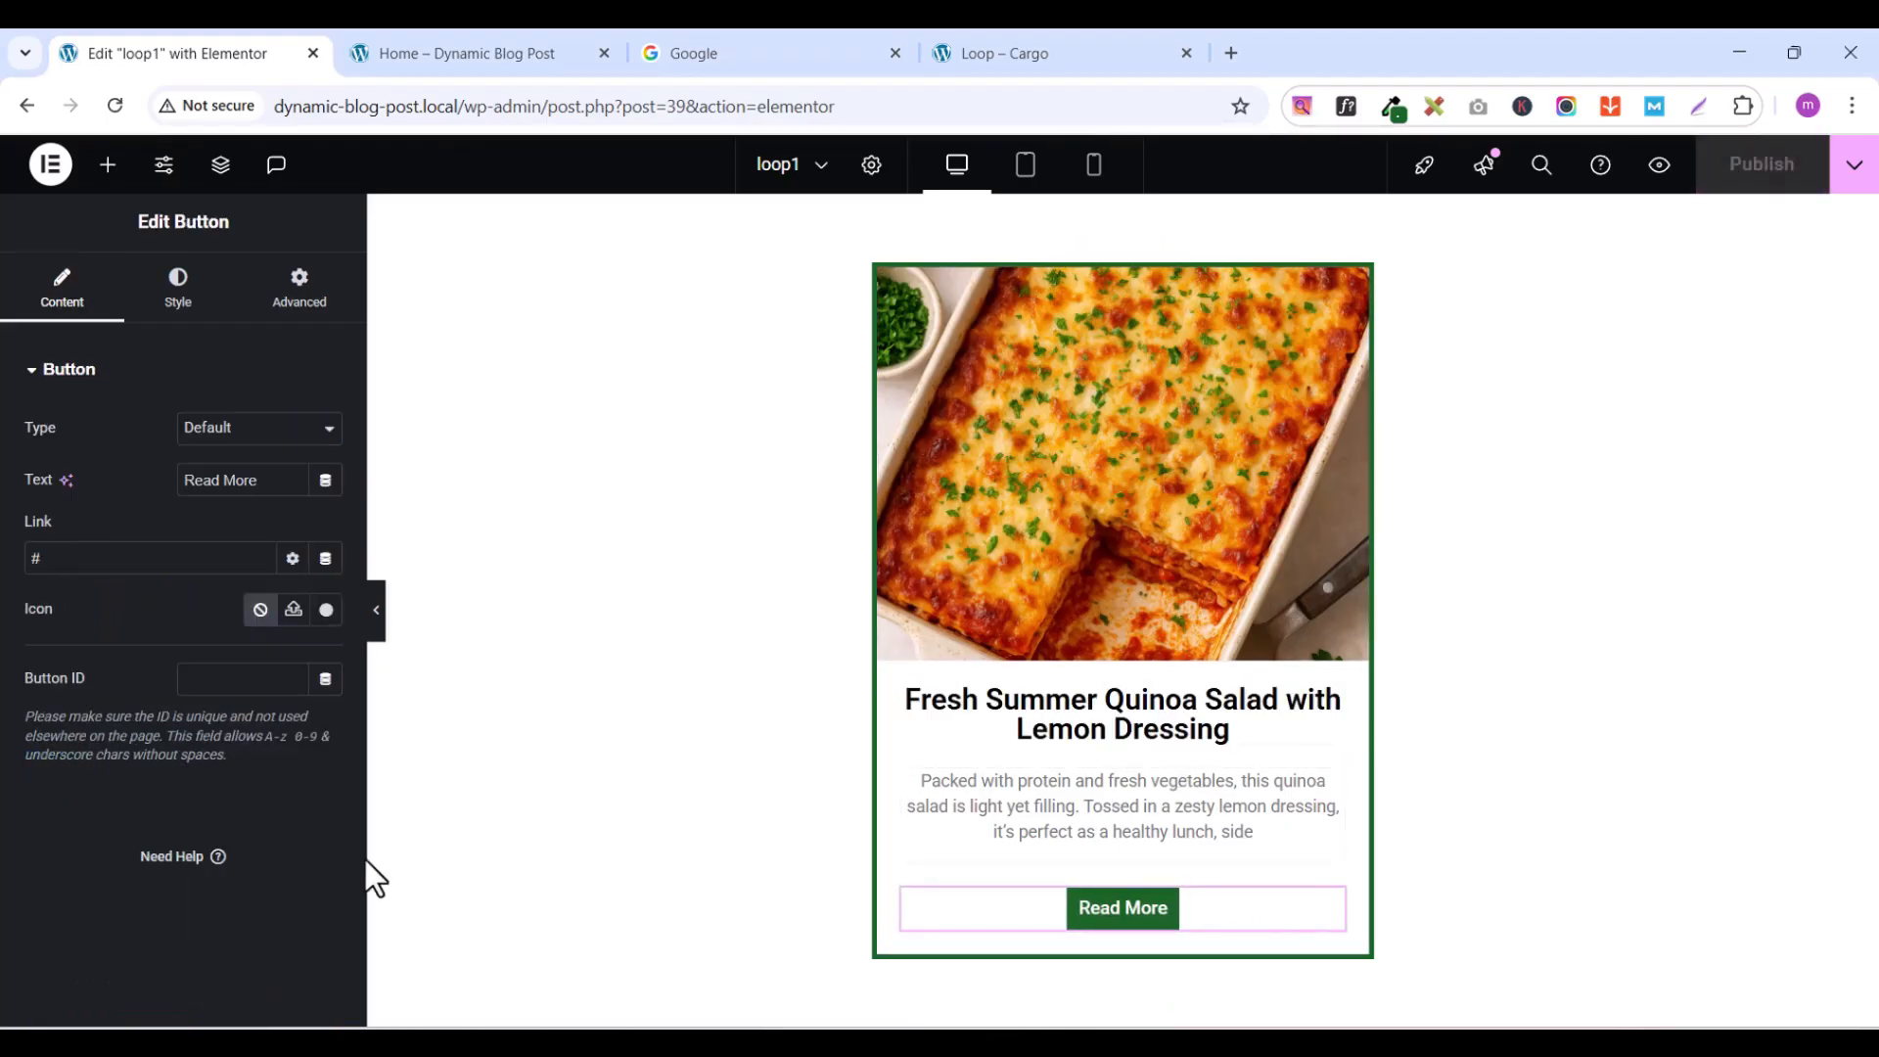
pyautogui.click(326, 560)
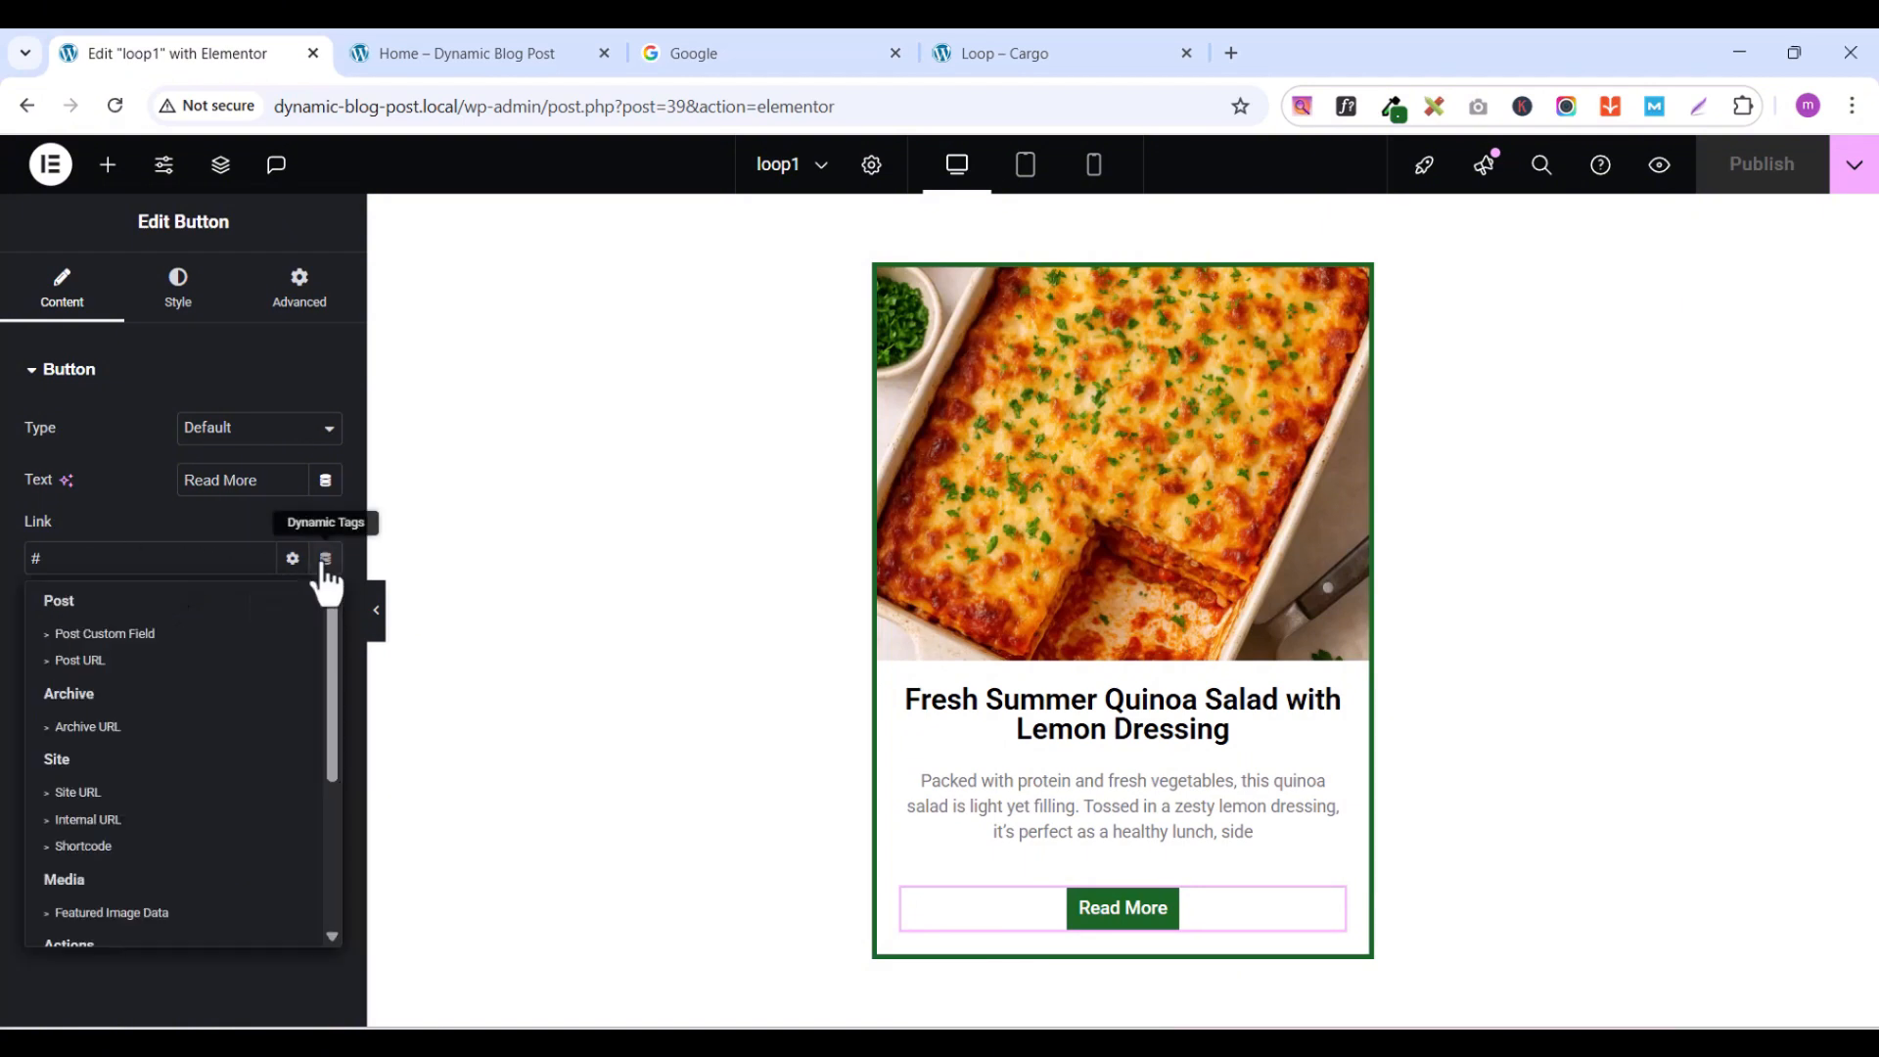
pyautogui.click(82, 662)
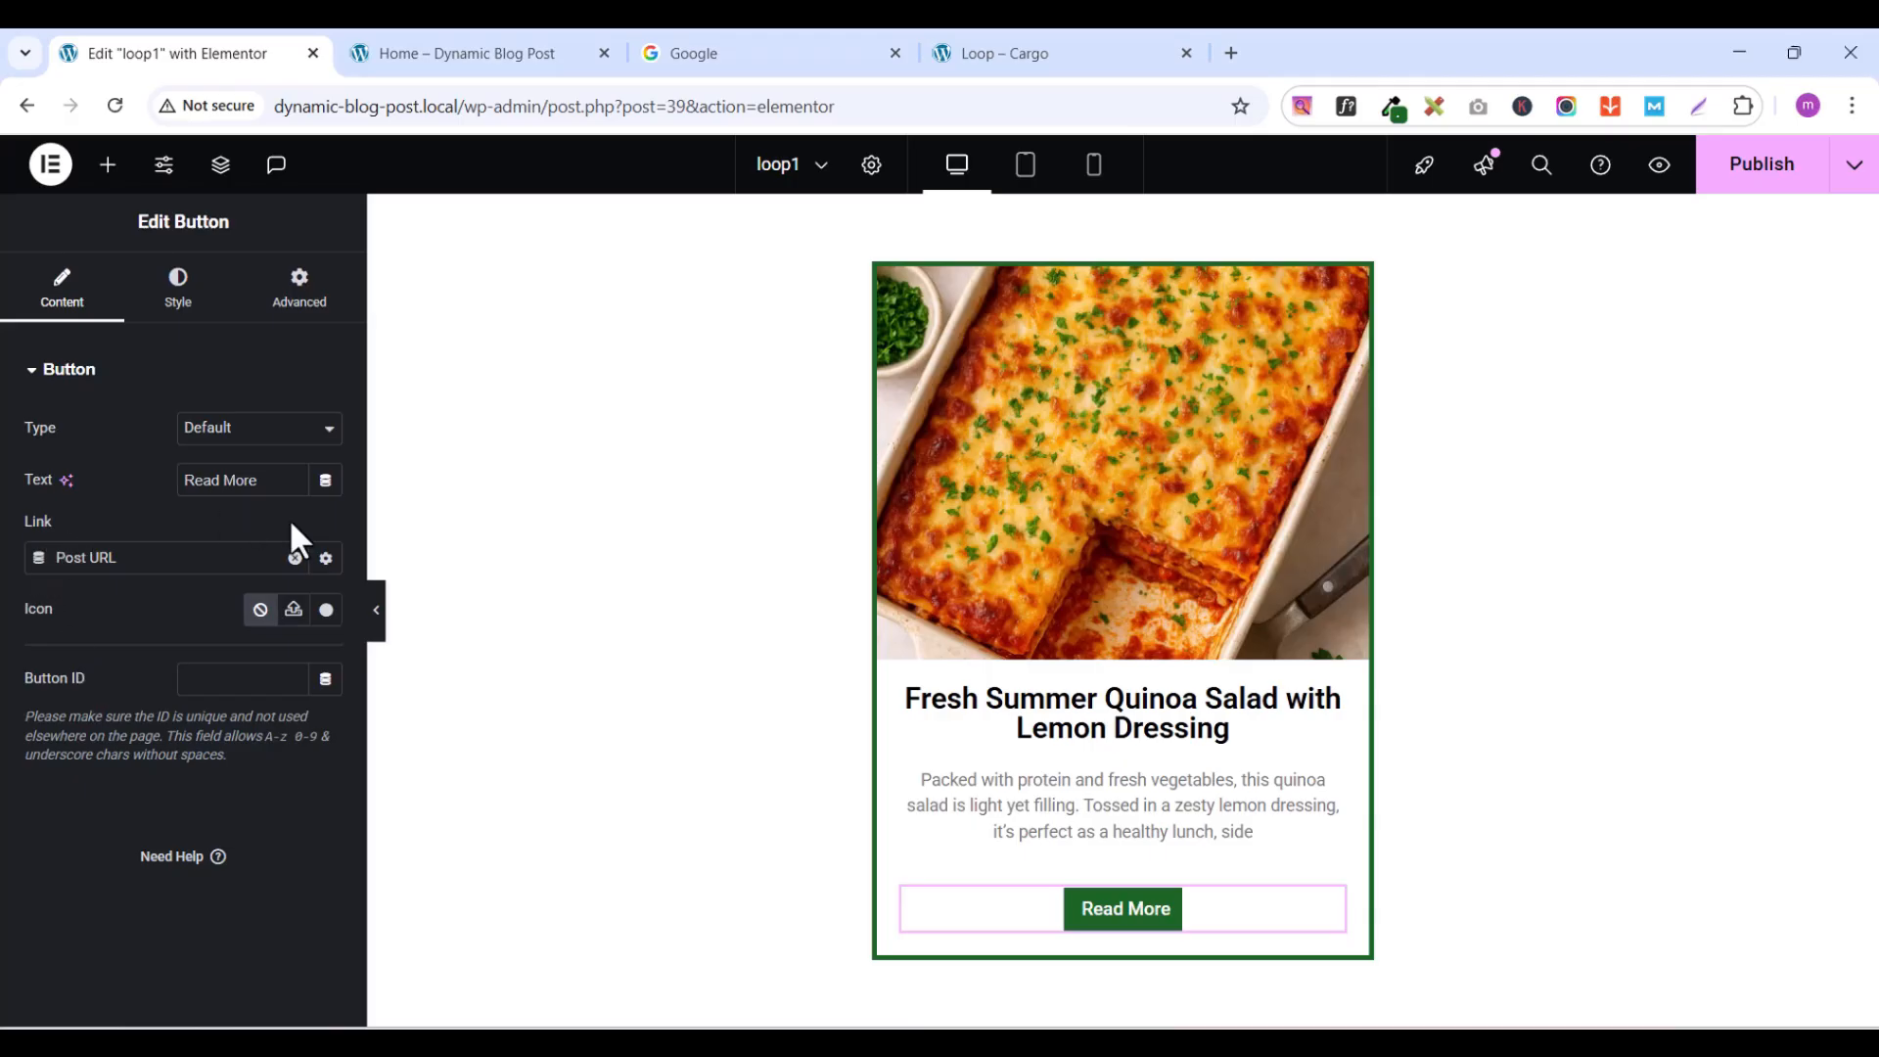
pyautogui.click(326, 560)
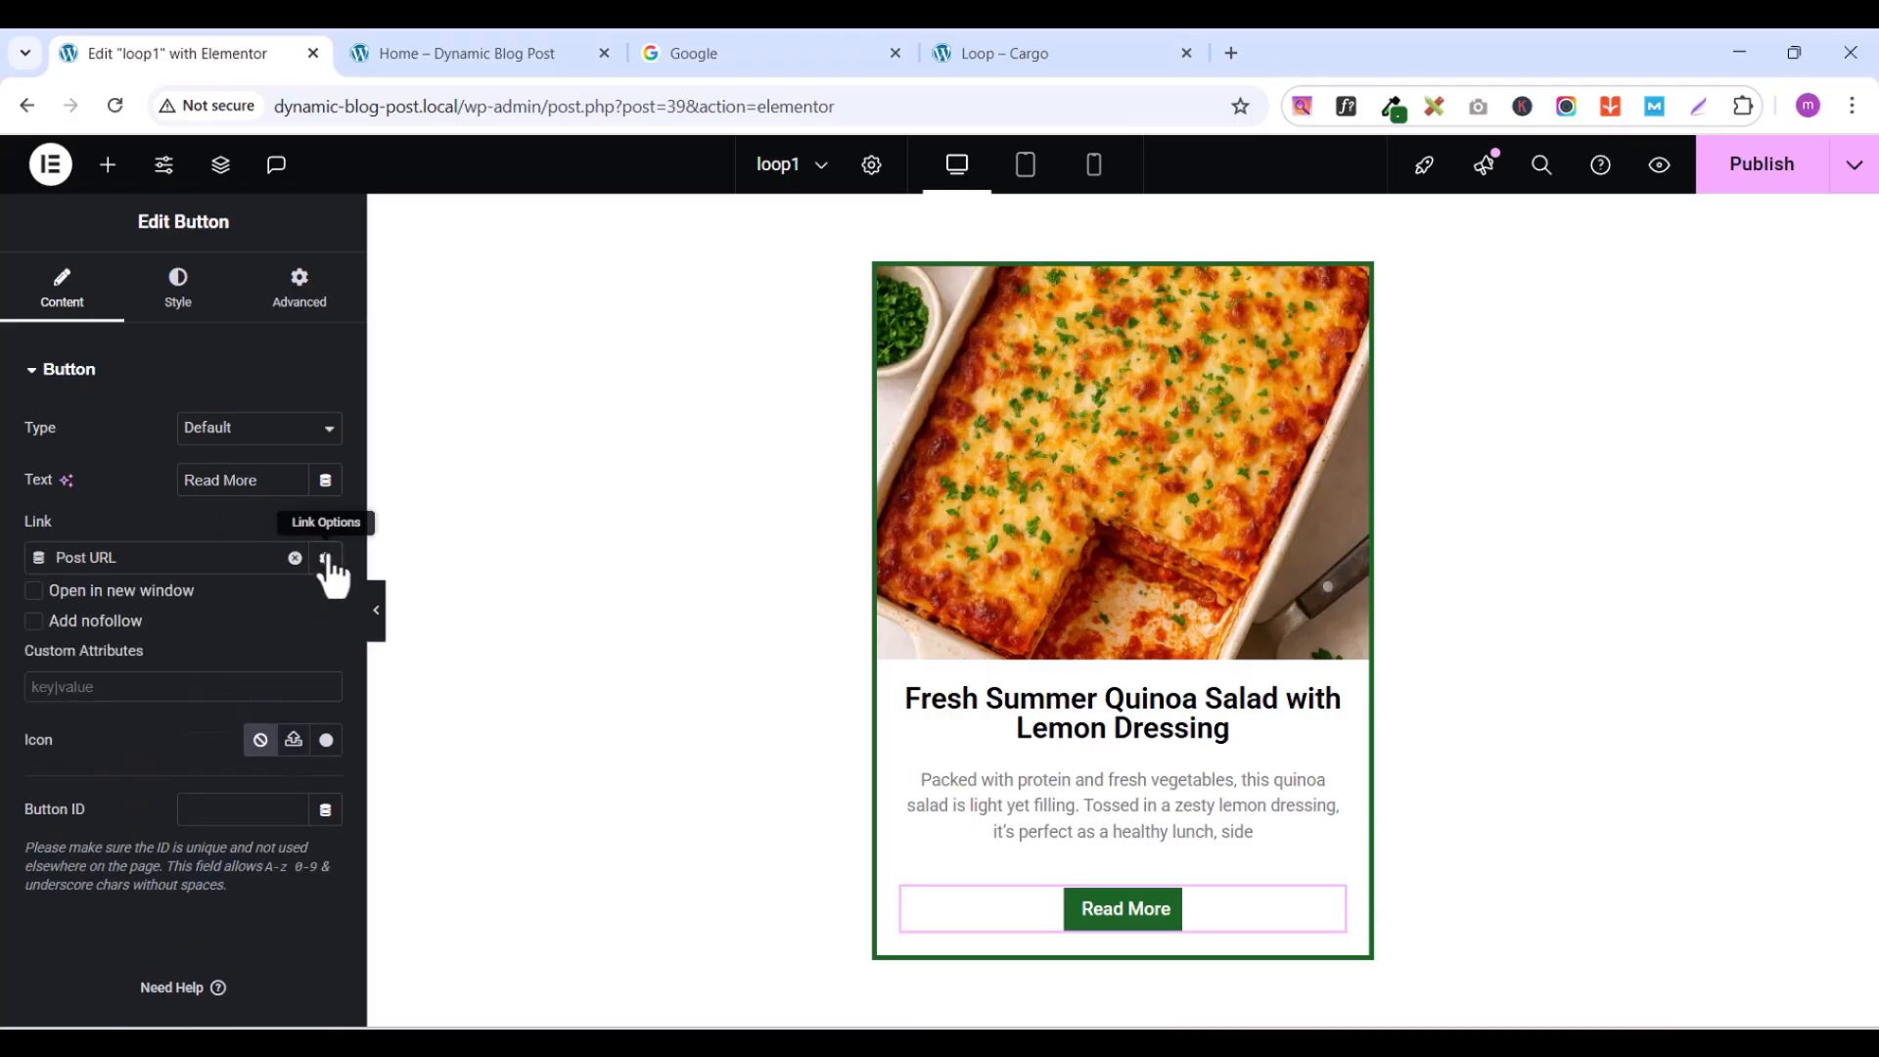
pyautogui.click(34, 596)
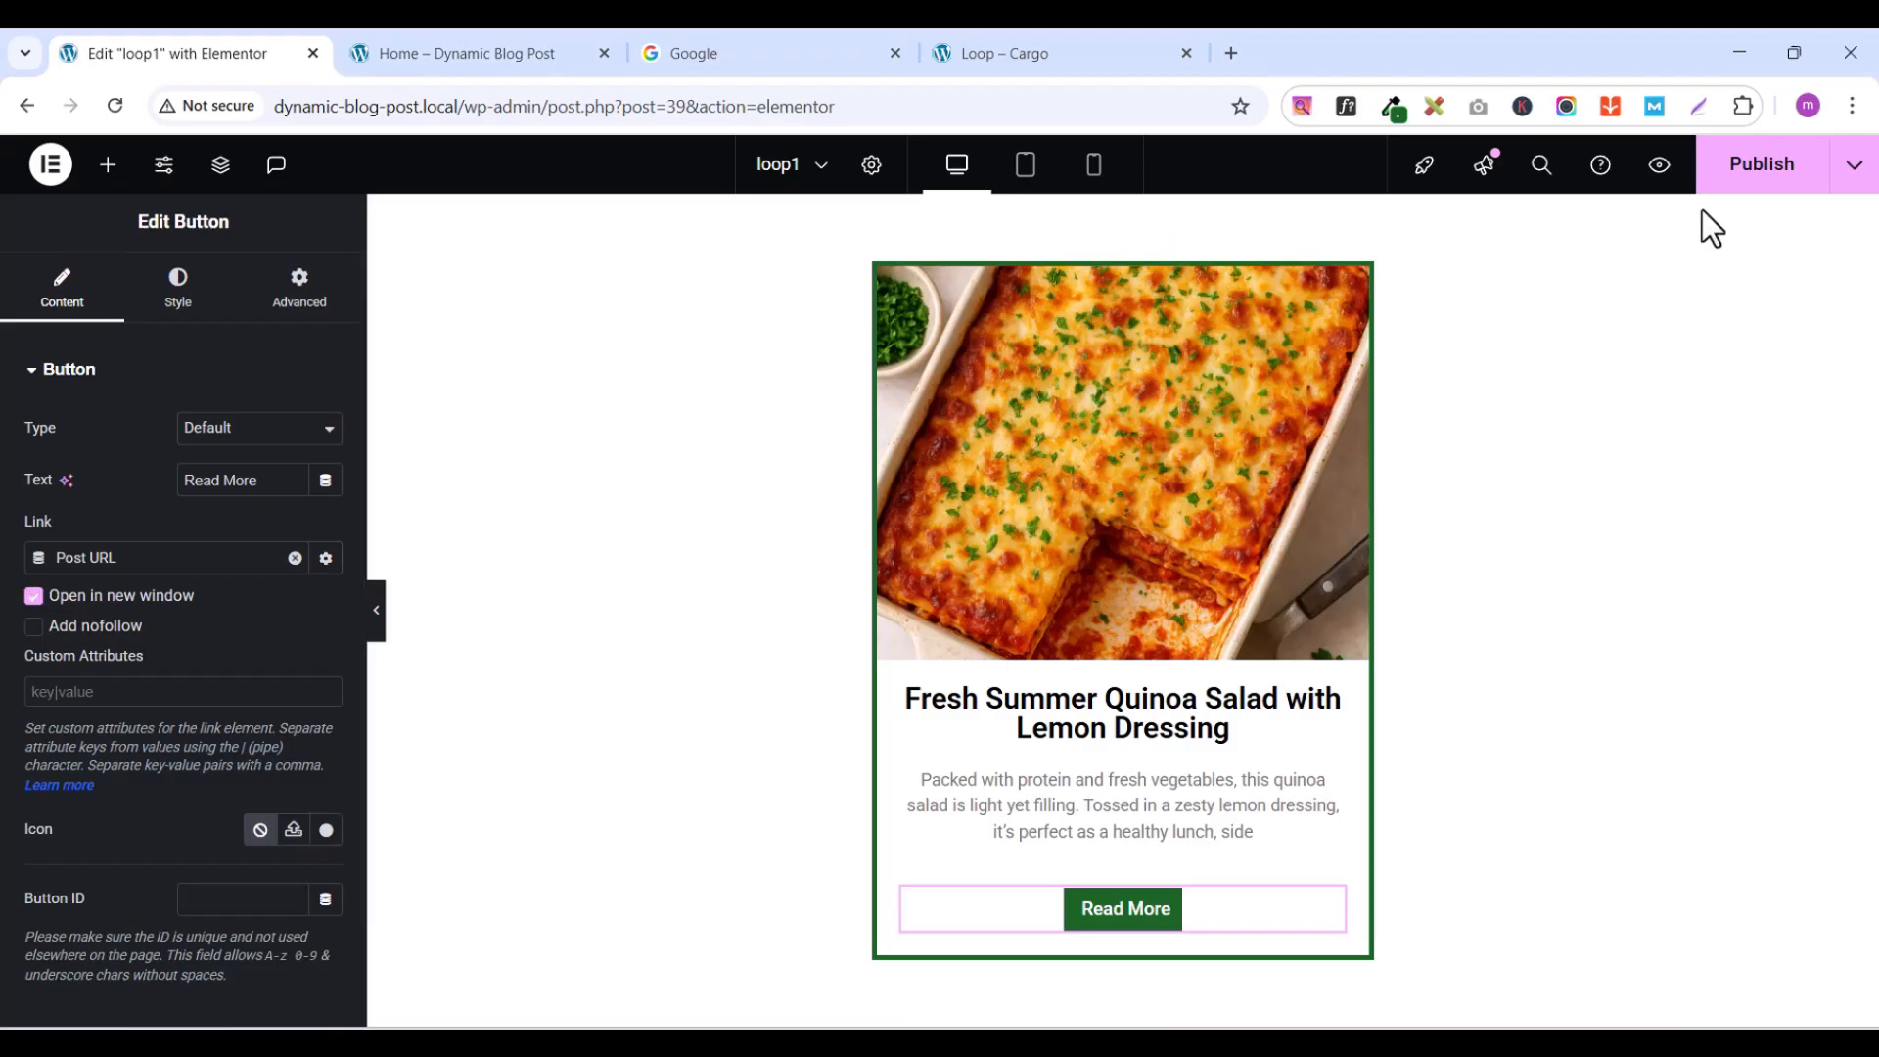
pyautogui.click(1738, 180)
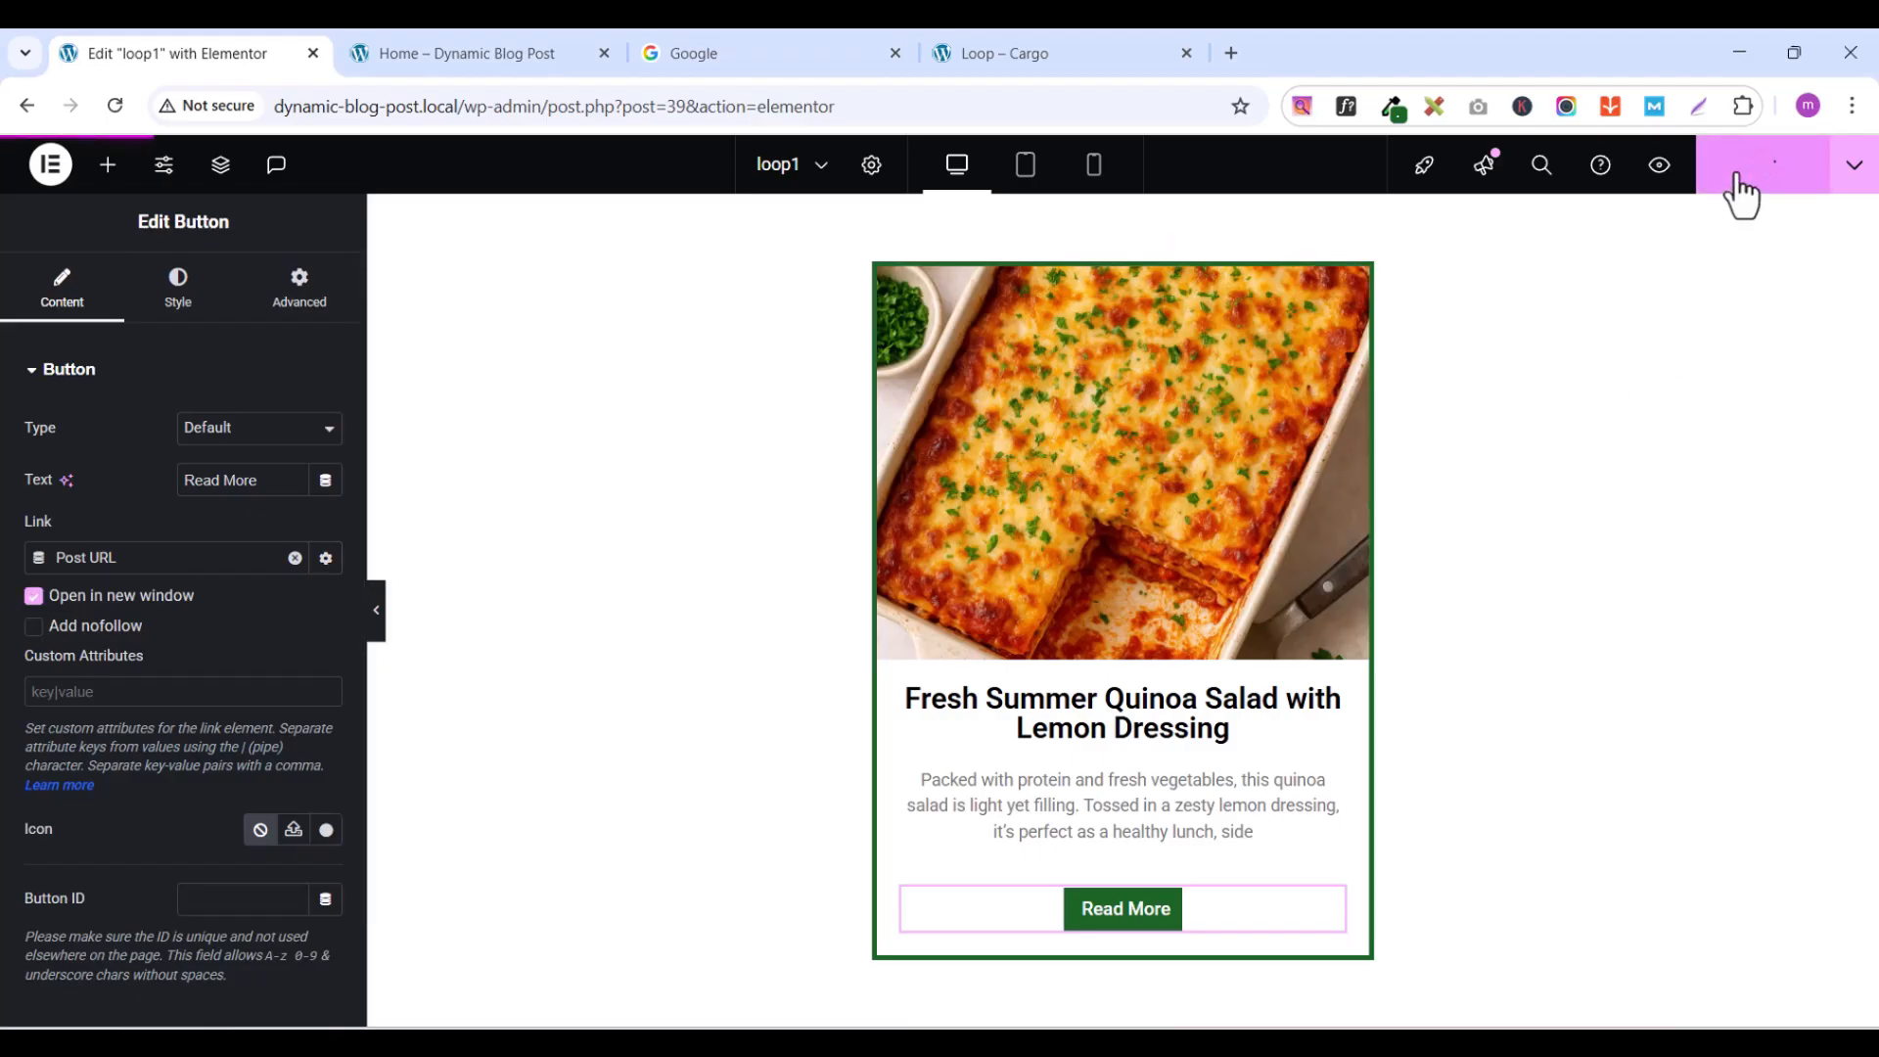
# - Reload the Home page preview and test the title link of the Fresh Summer Quinoa Salad card
pyautogui.click(421, 54)
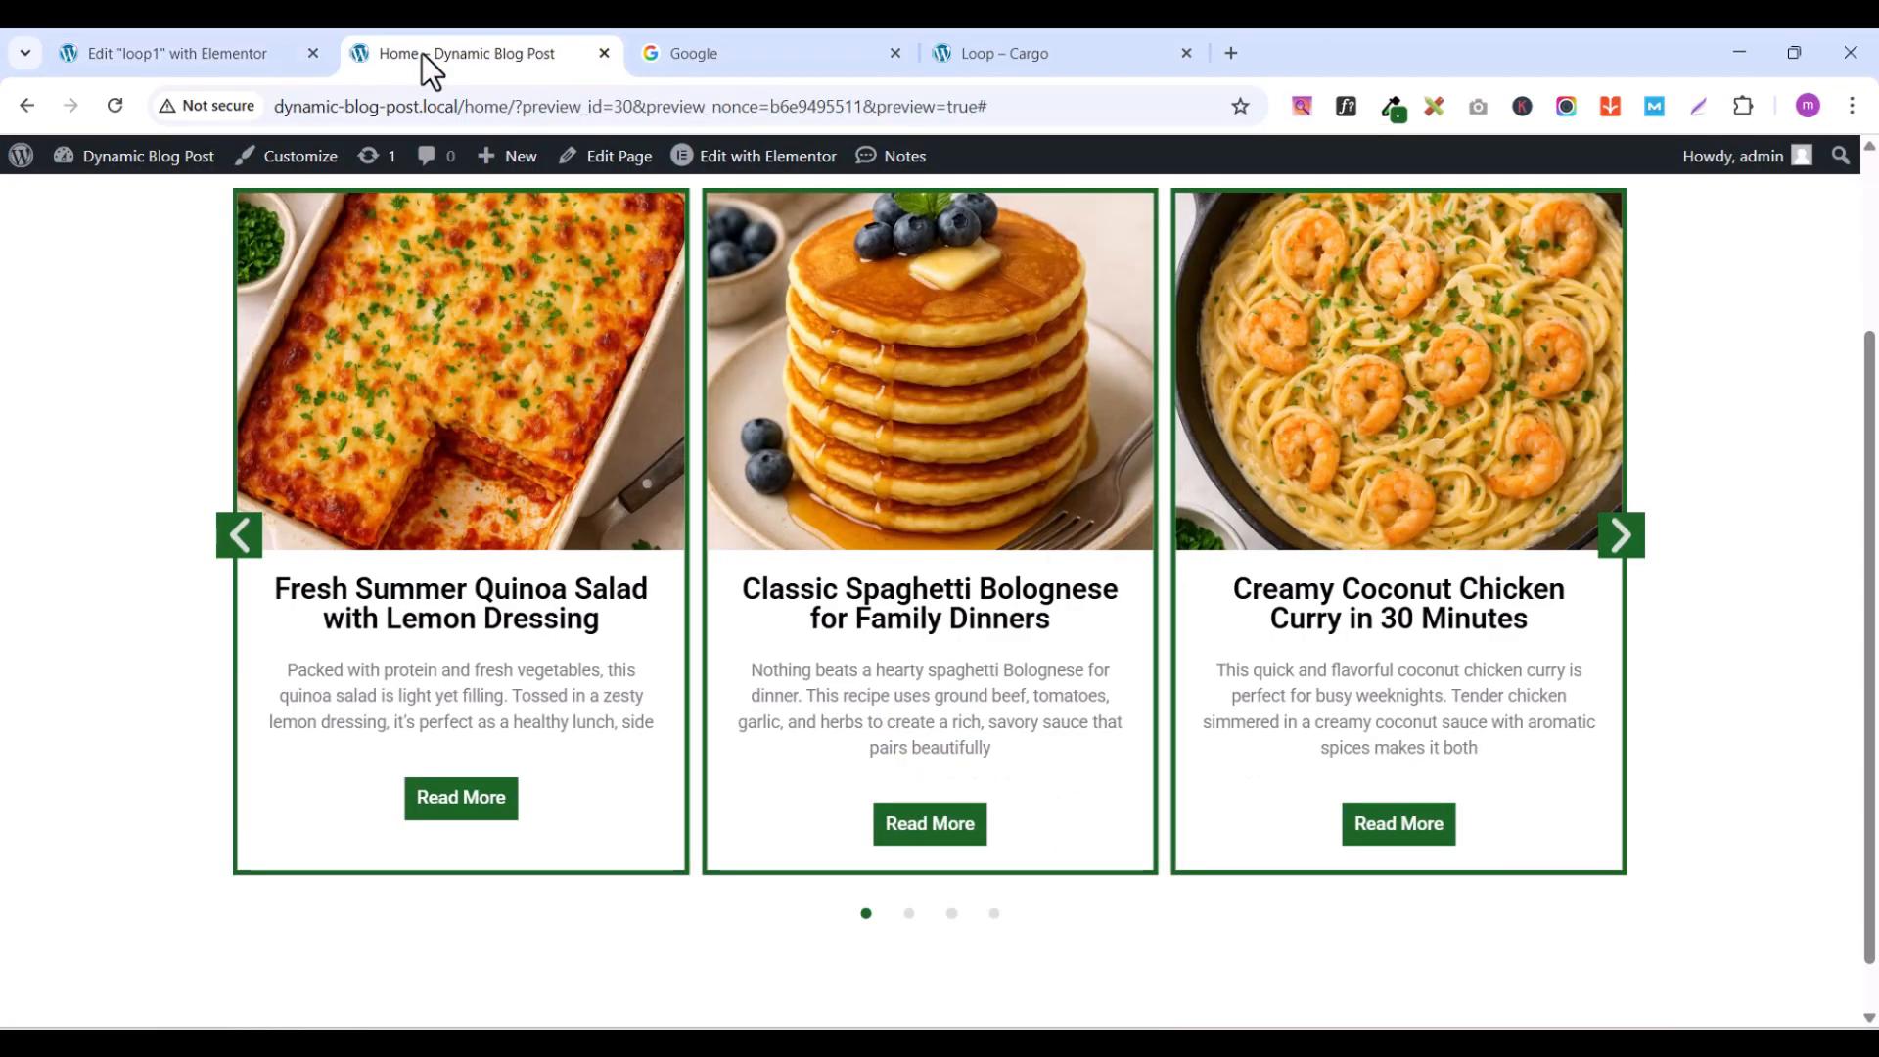
pyautogui.click(104, 102)
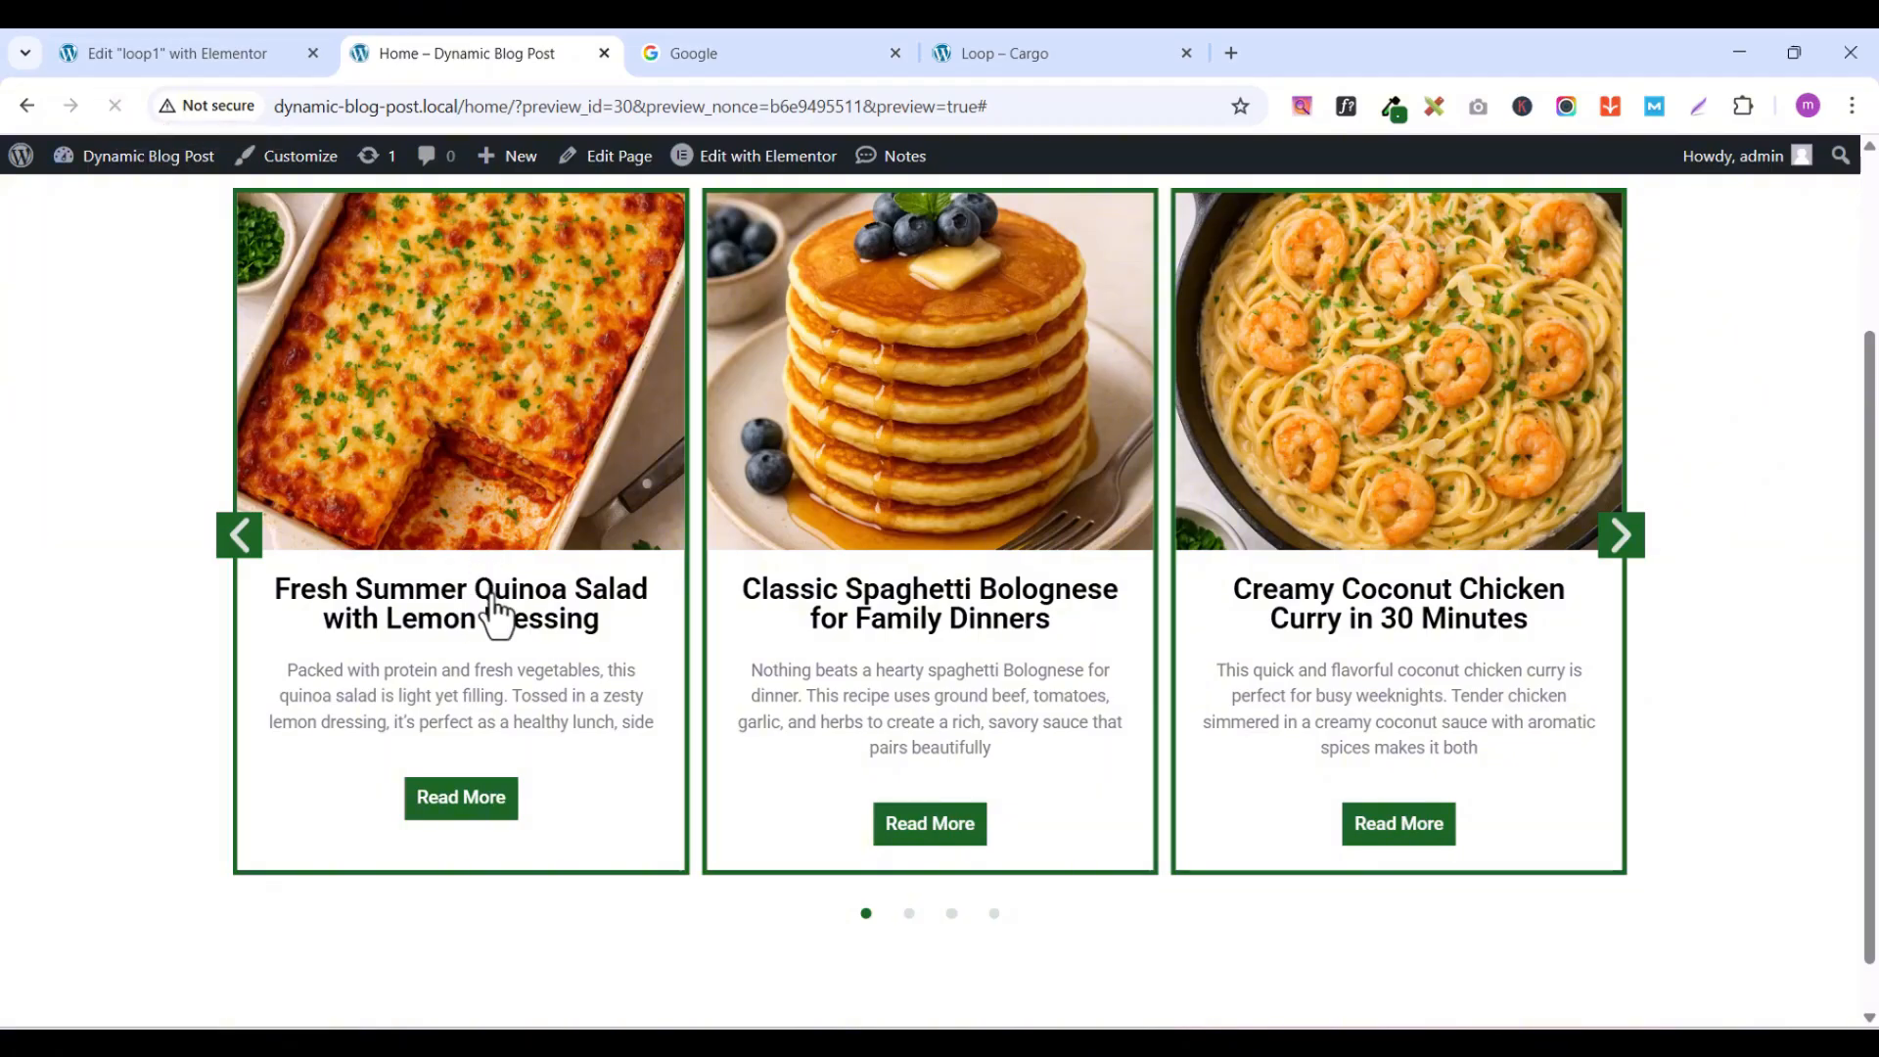
pyautogui.click(443, 612)
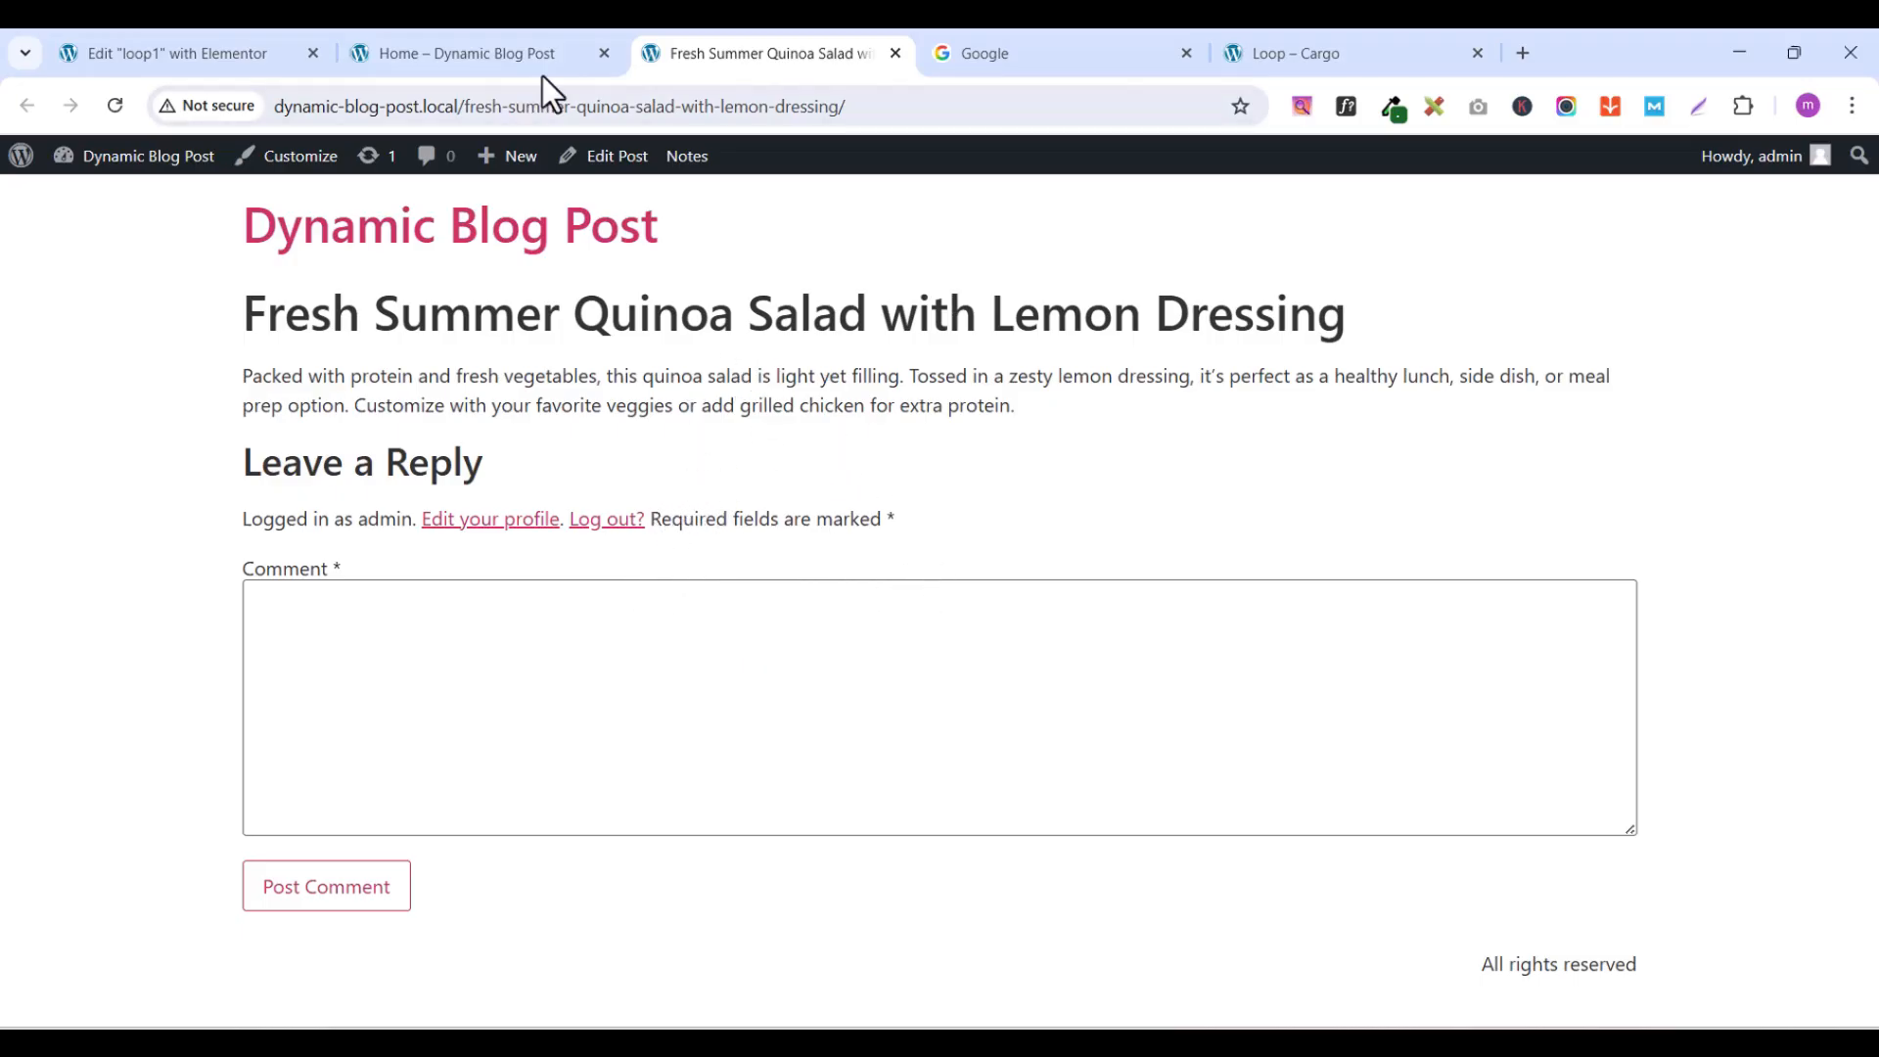
# - Return to the Home page preview and test the Read More button of the Classic Spaghetti Bolognese card
pyautogui.click(487, 53)
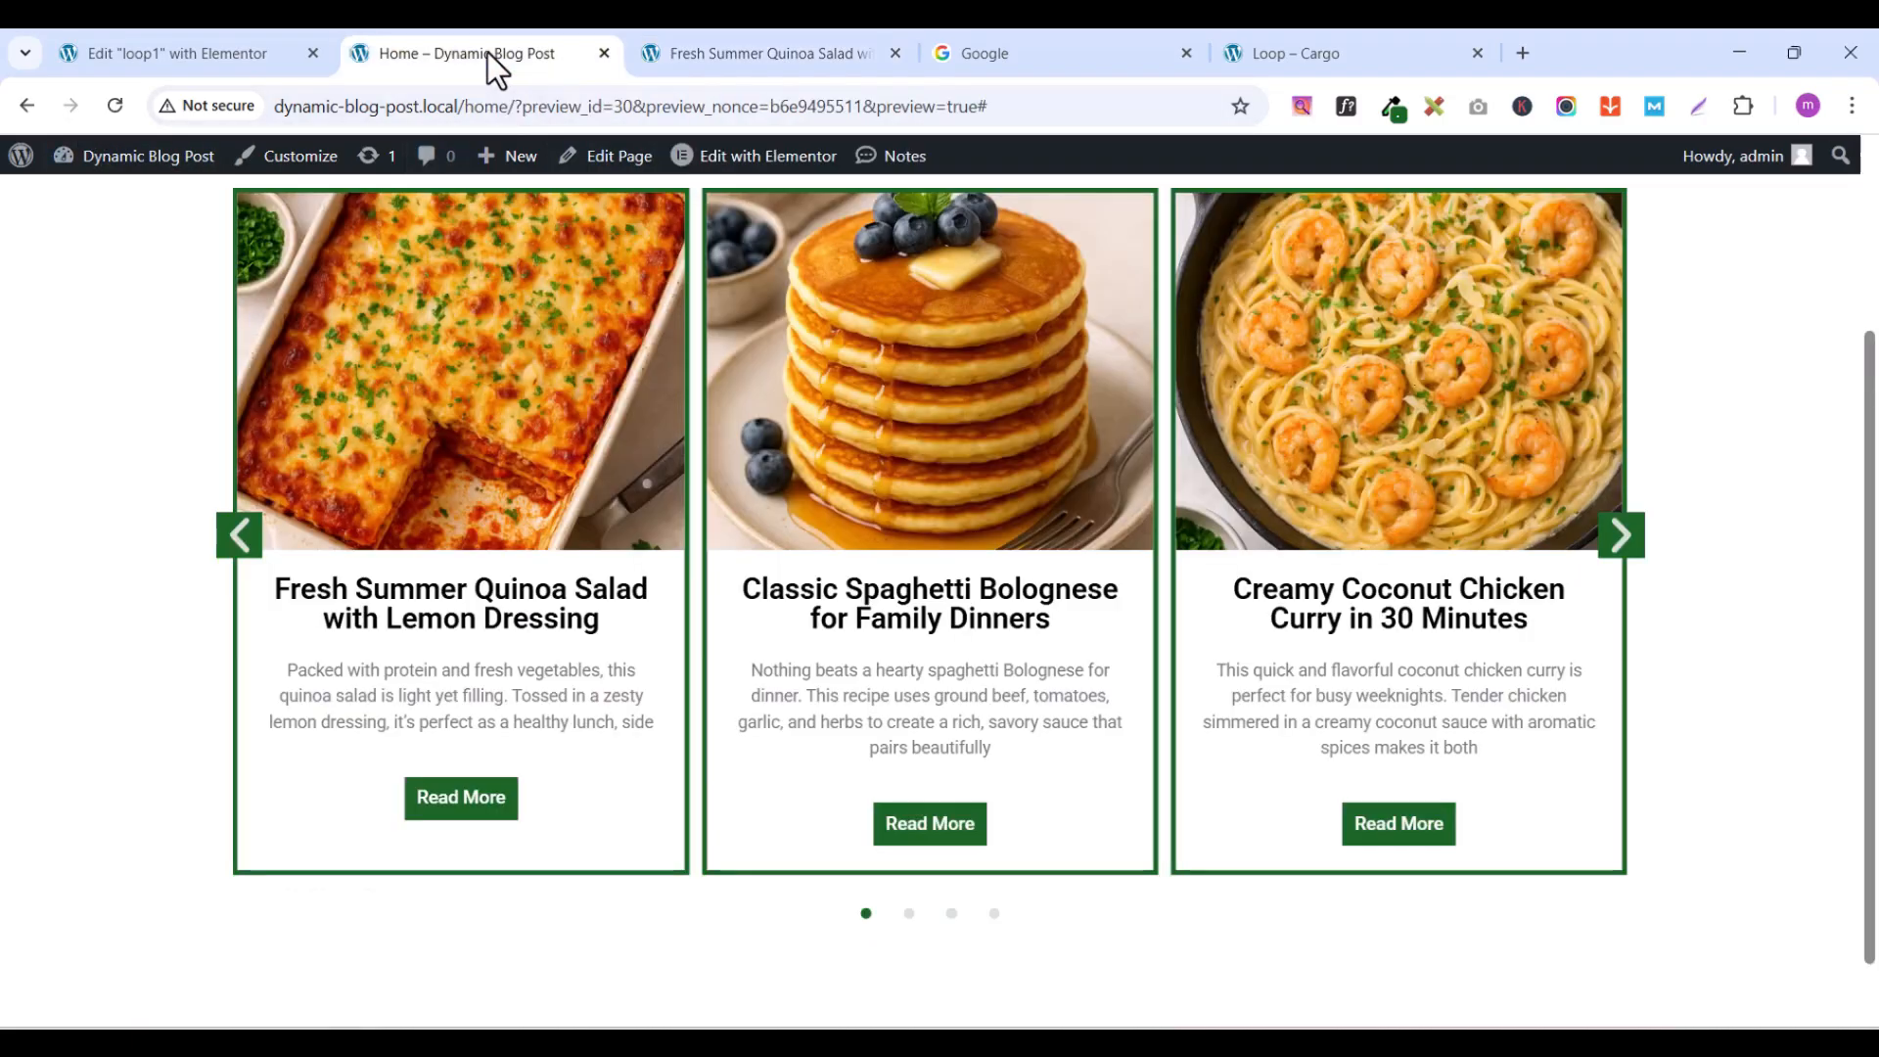
pyautogui.scroll(2, 1200, 773)
pyautogui.scroll(-3, 1155, 691)
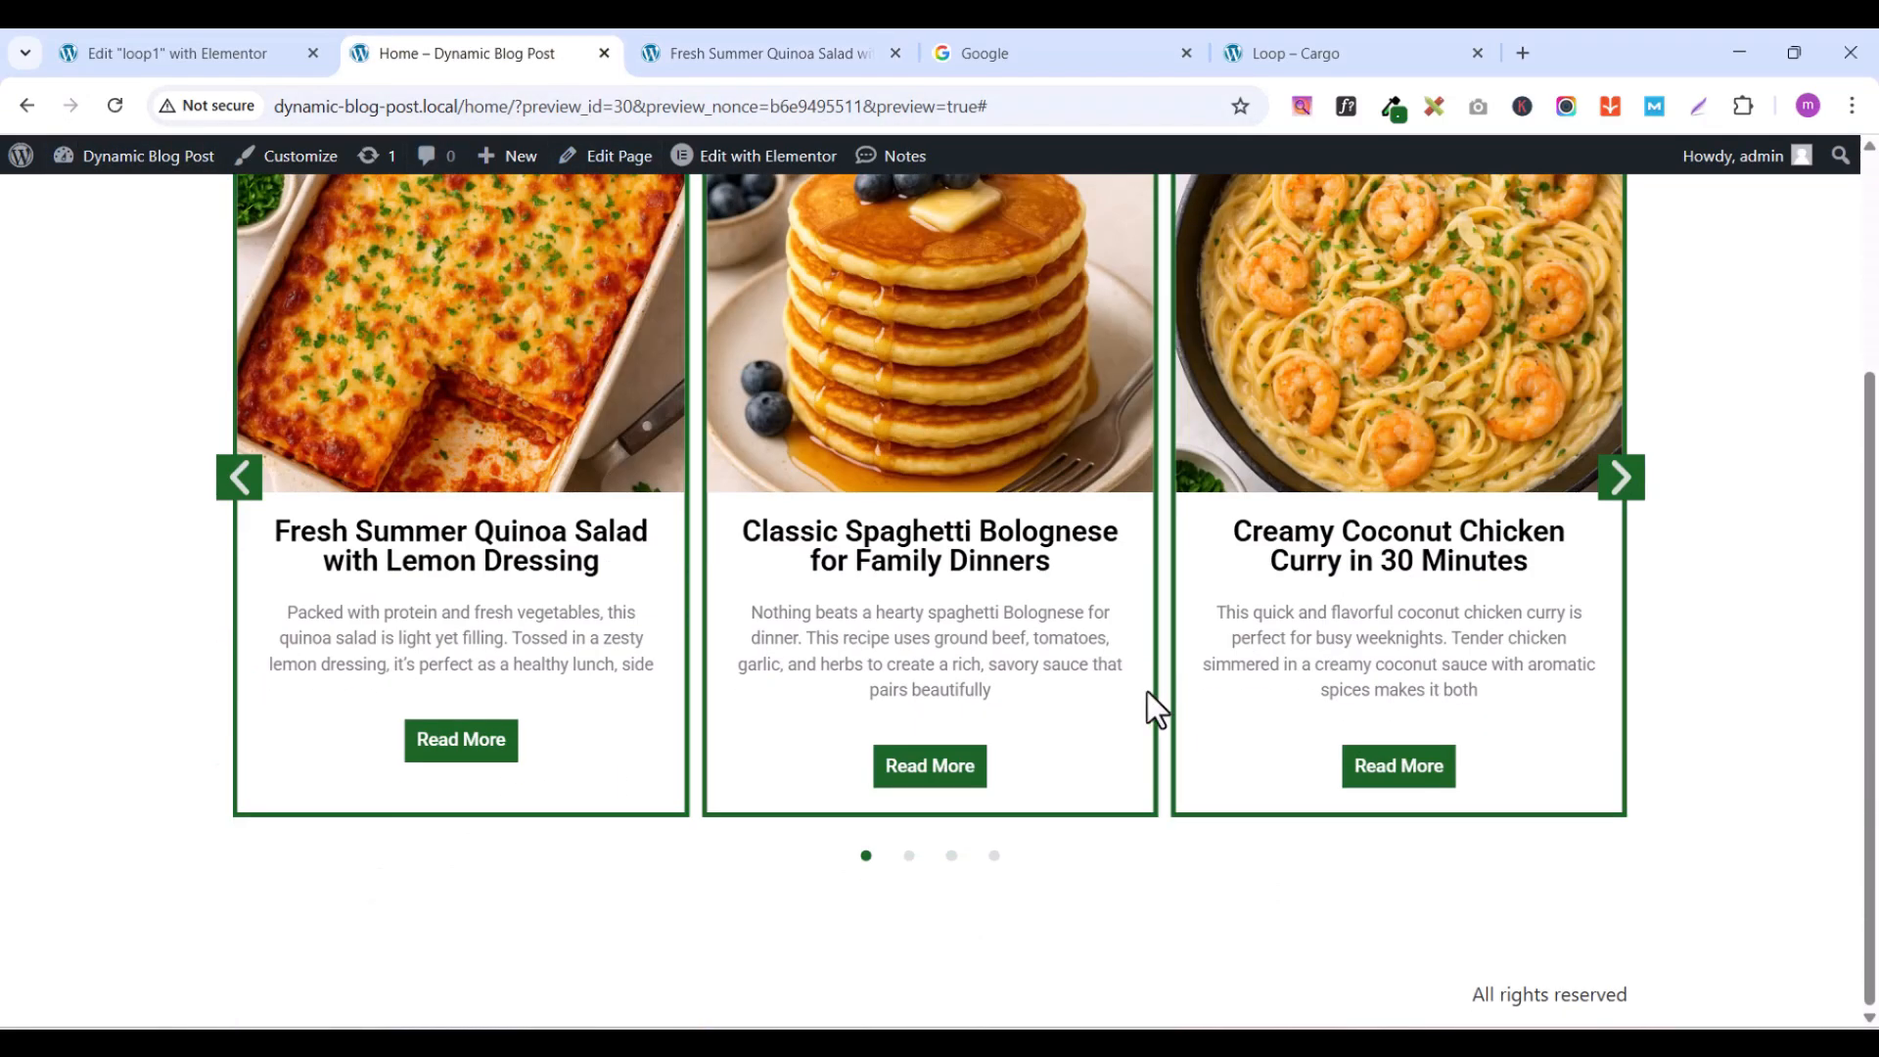
pyautogui.click(912, 780)
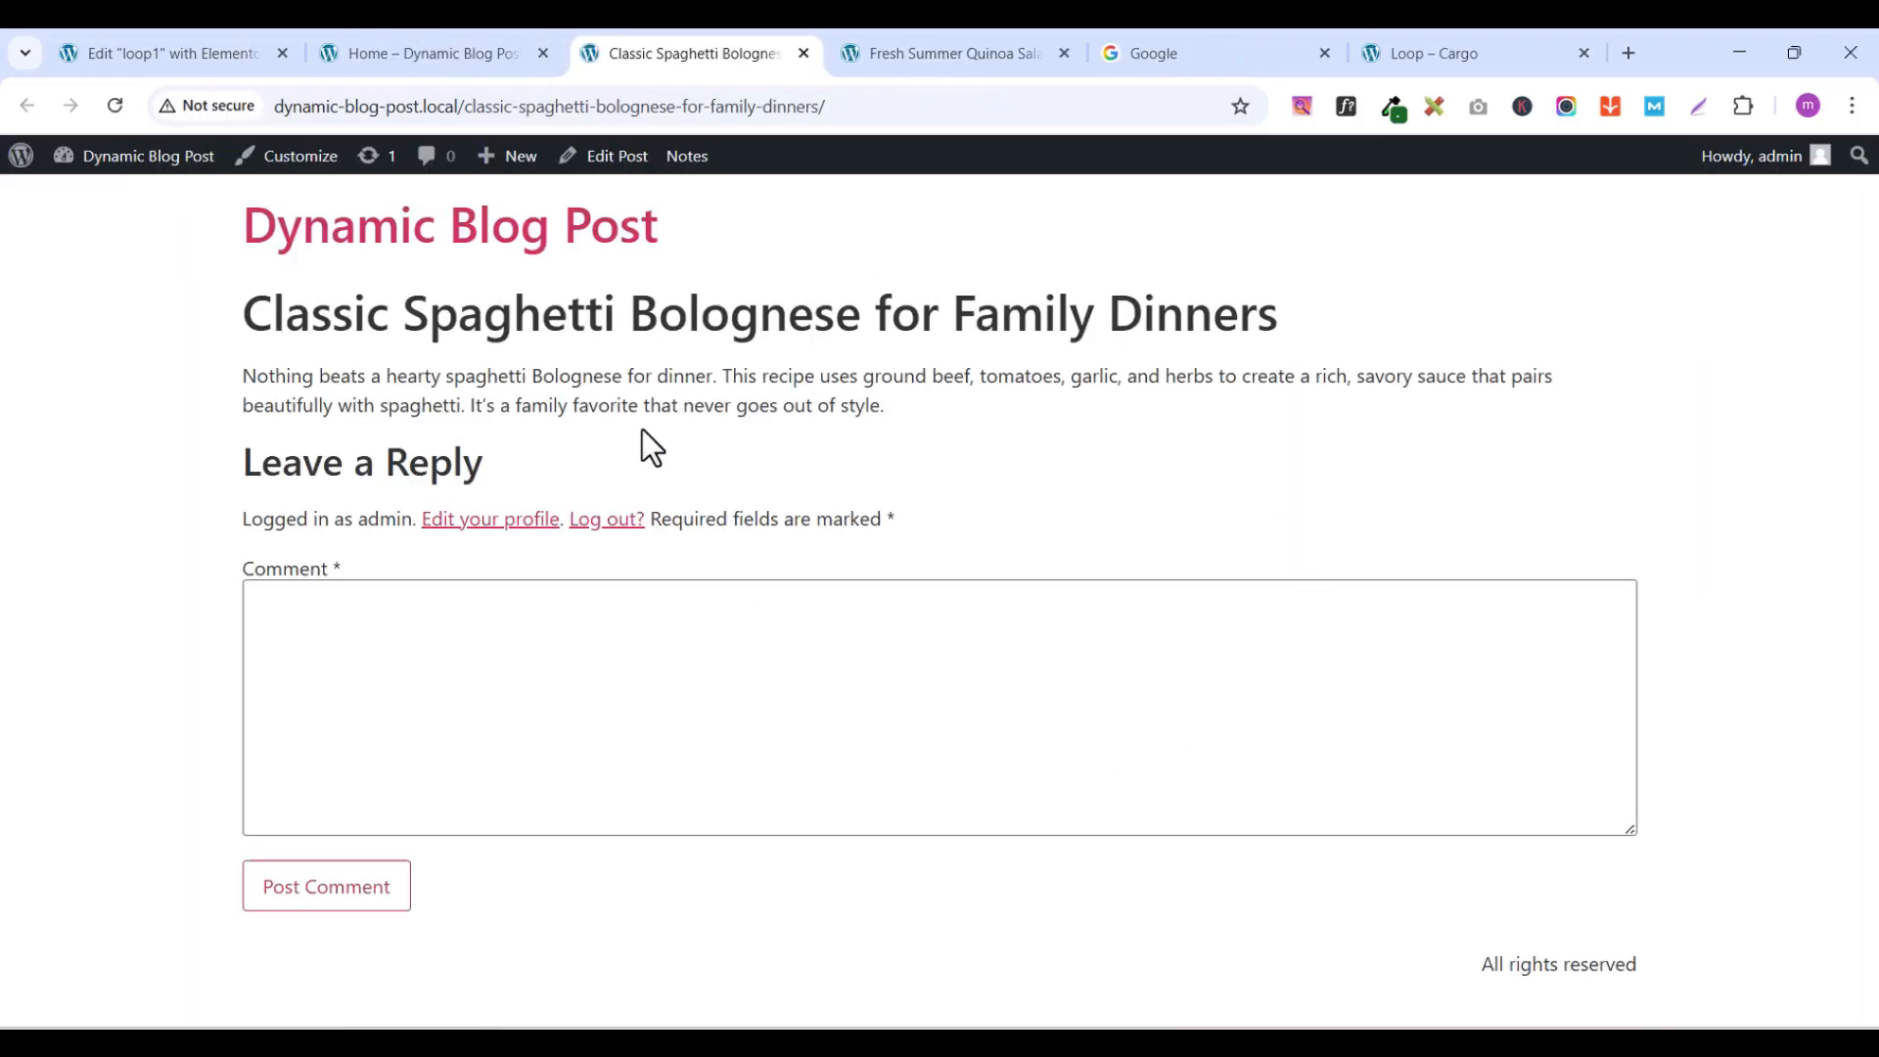
# - Go back to the Home page preview, reload it and review the finished carousel
pyautogui.click(345, 55)
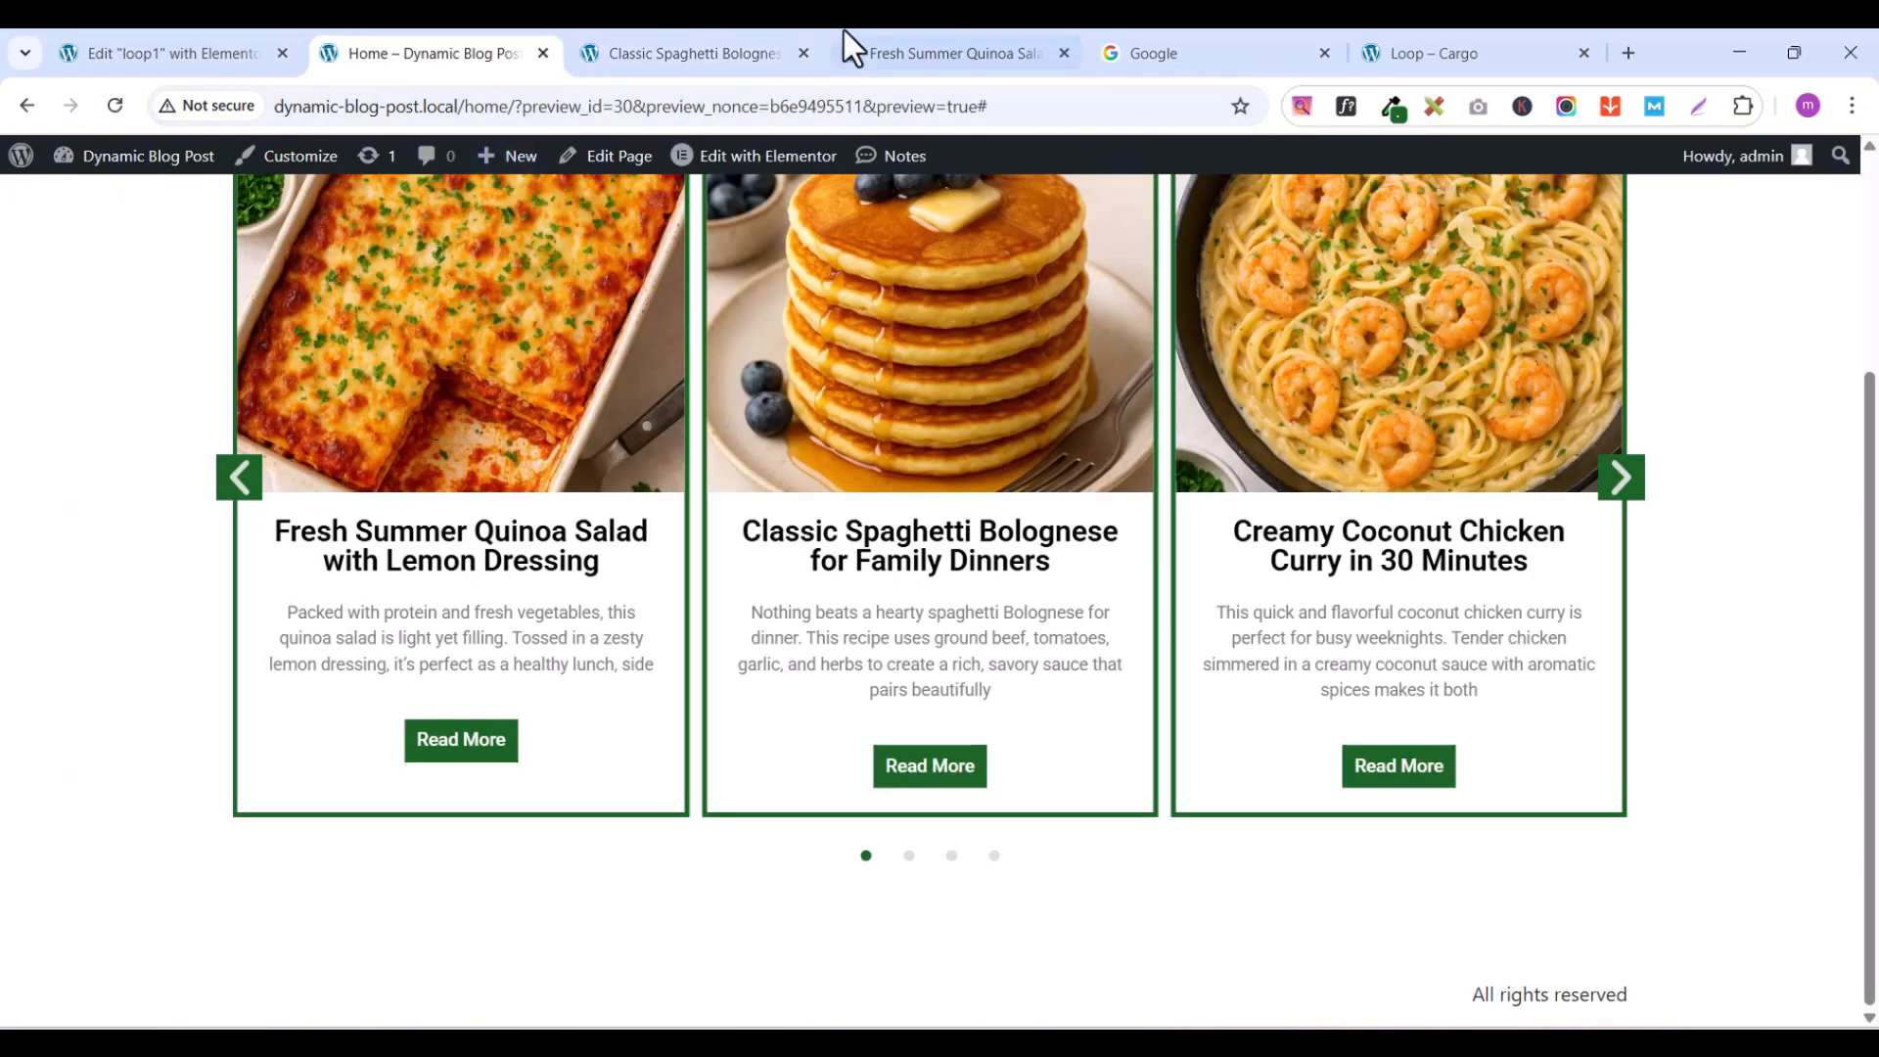
pyautogui.click(110, 107)
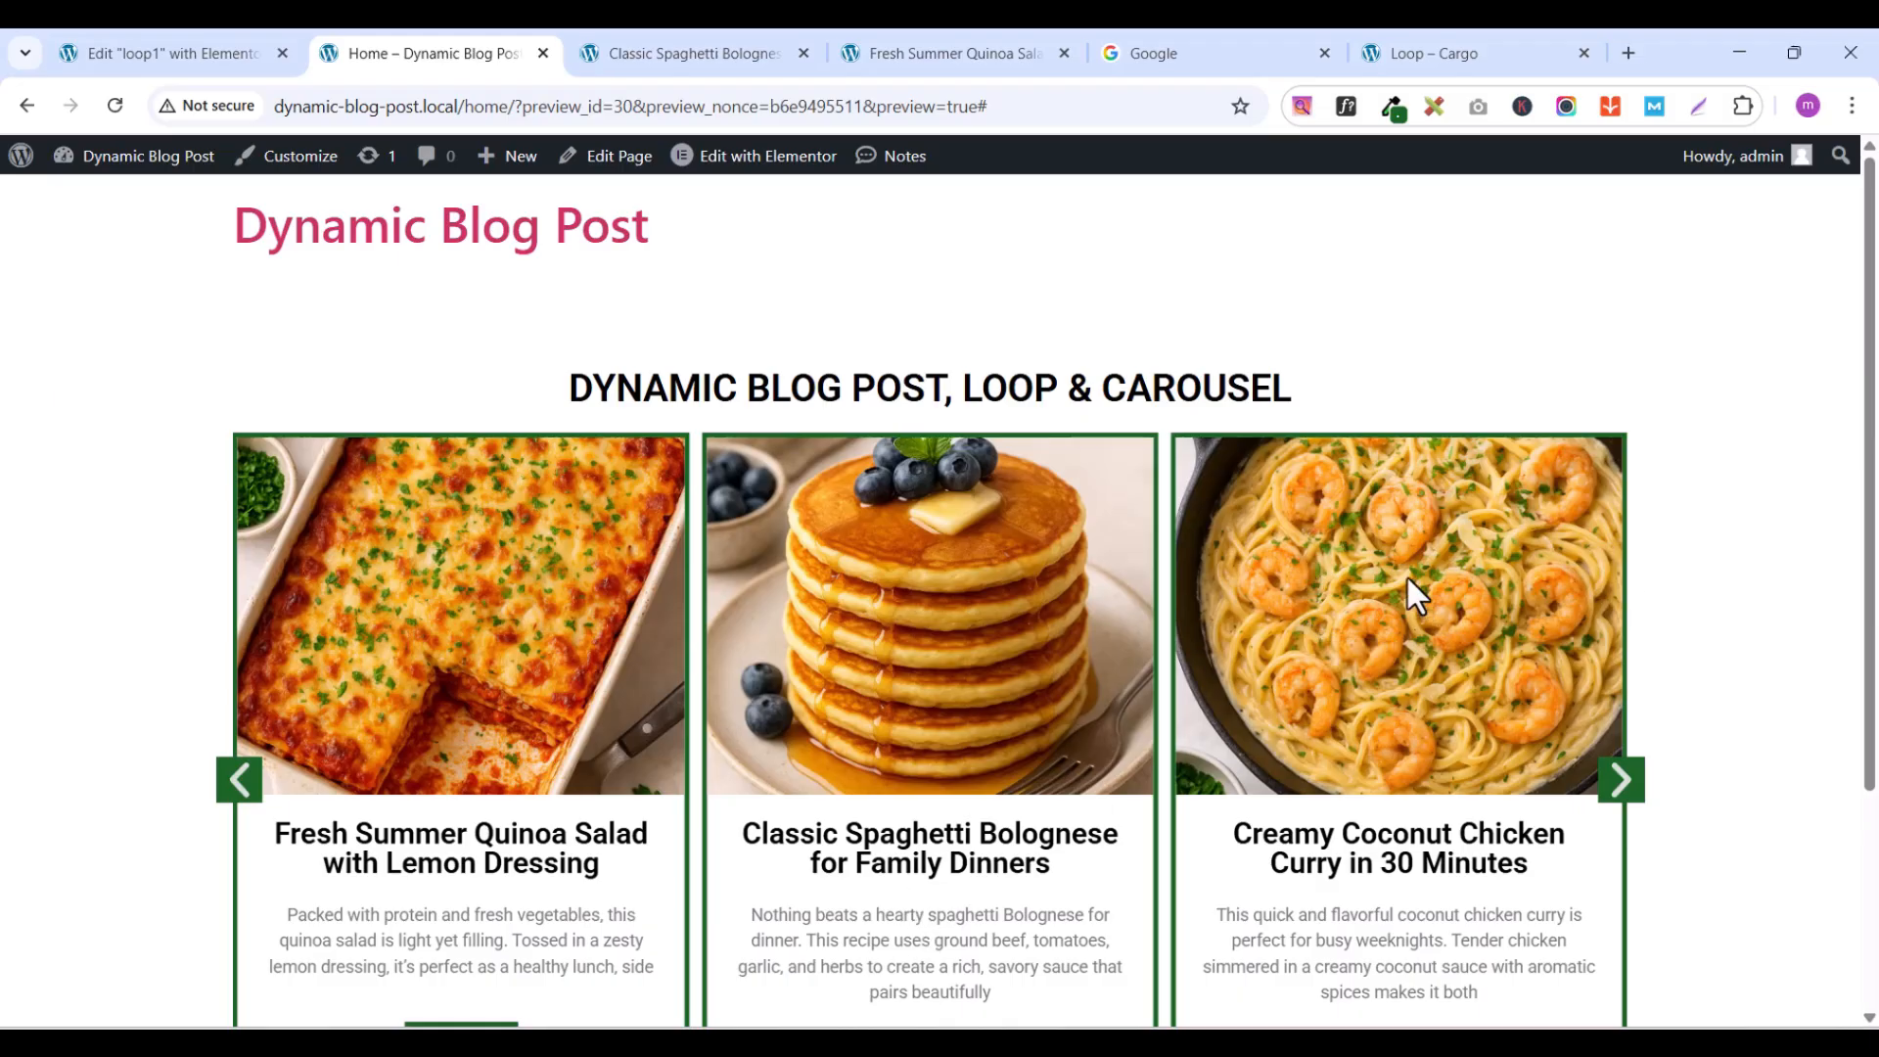
pyautogui.scroll(-3, 802, 696)
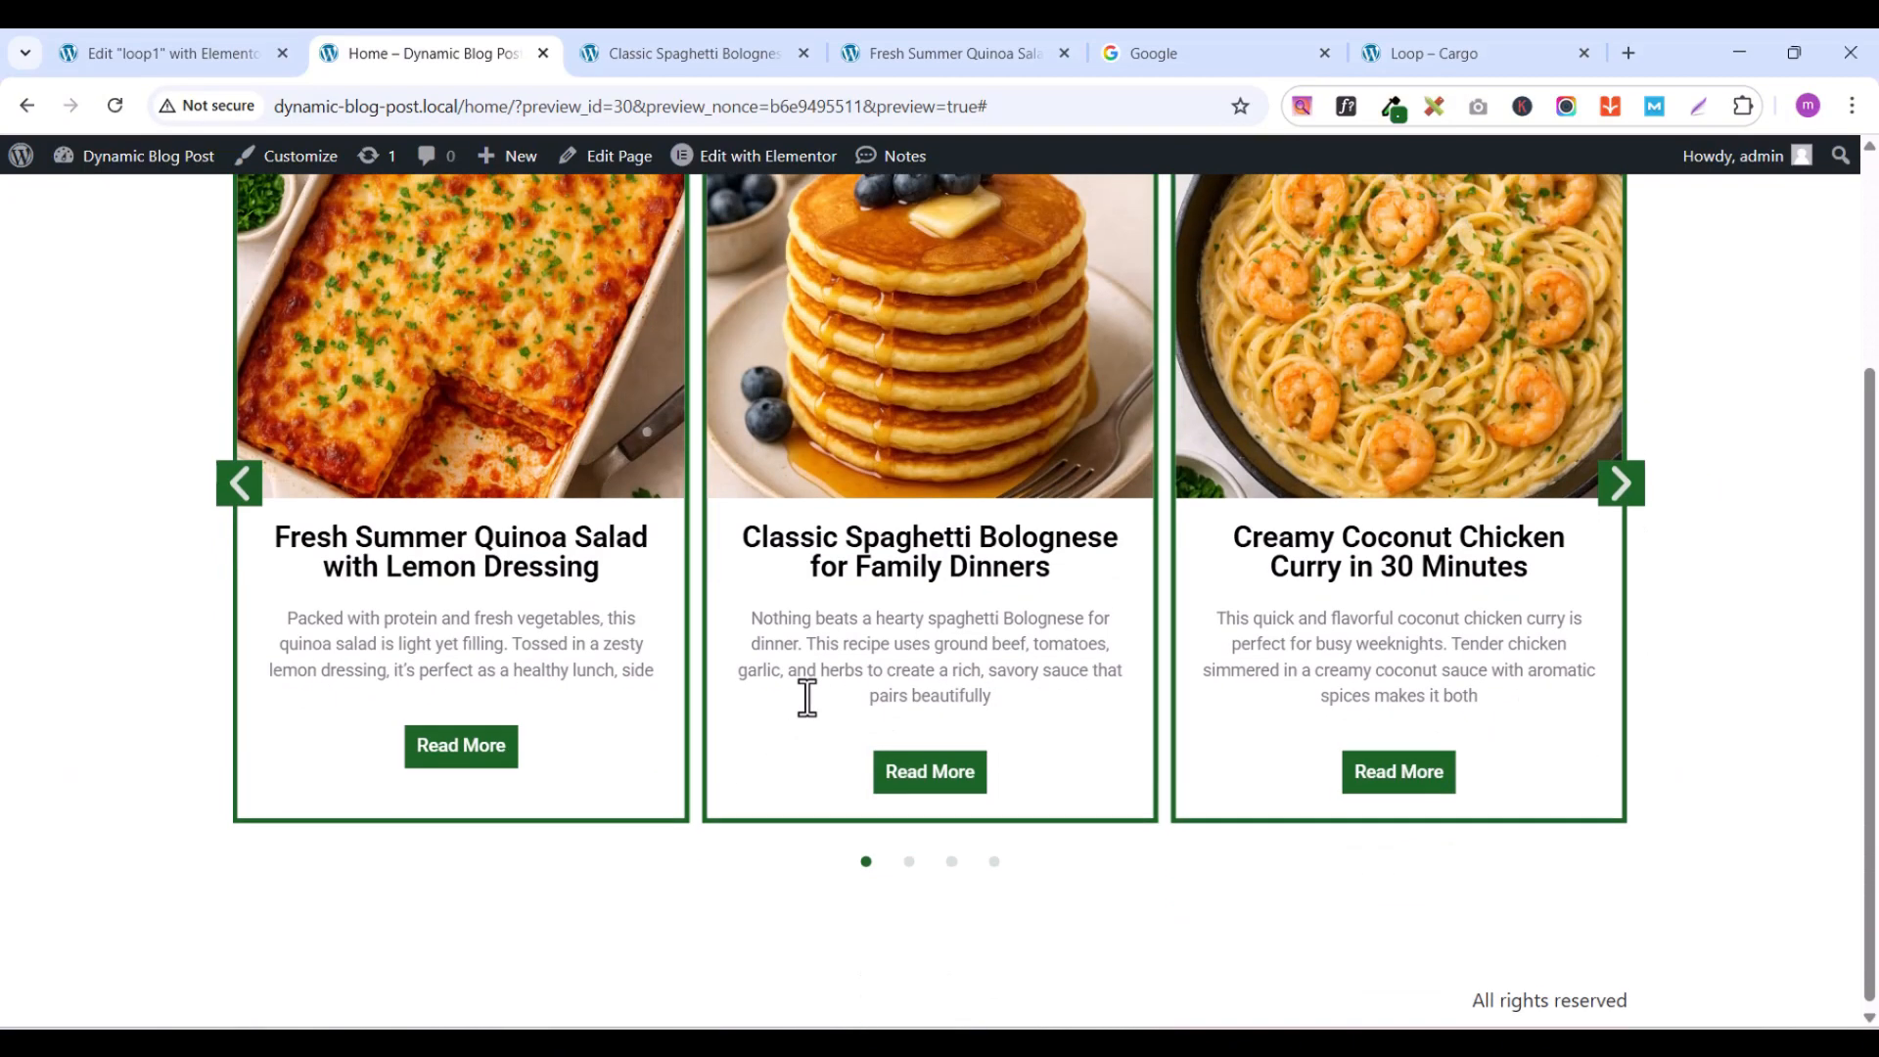